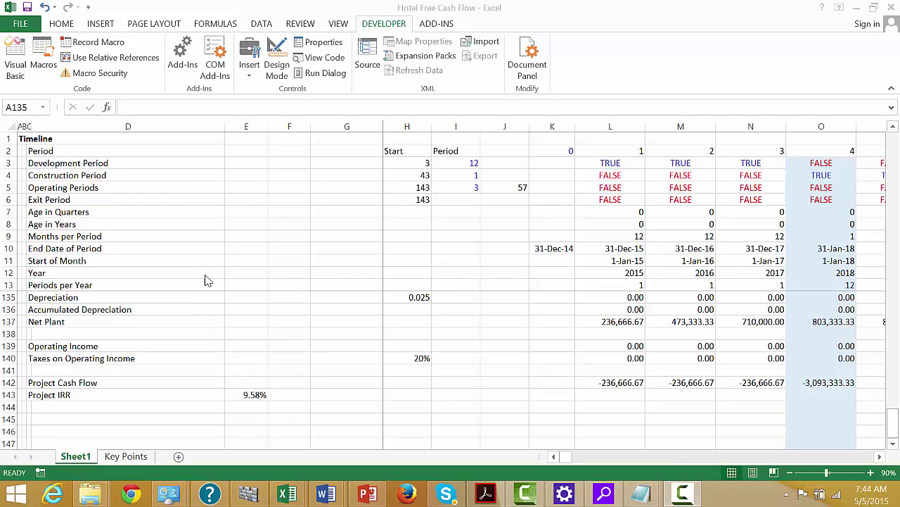
Save a copy of the workbook under the file name Hotel Financing
left_click(343, 318)
key("F12")
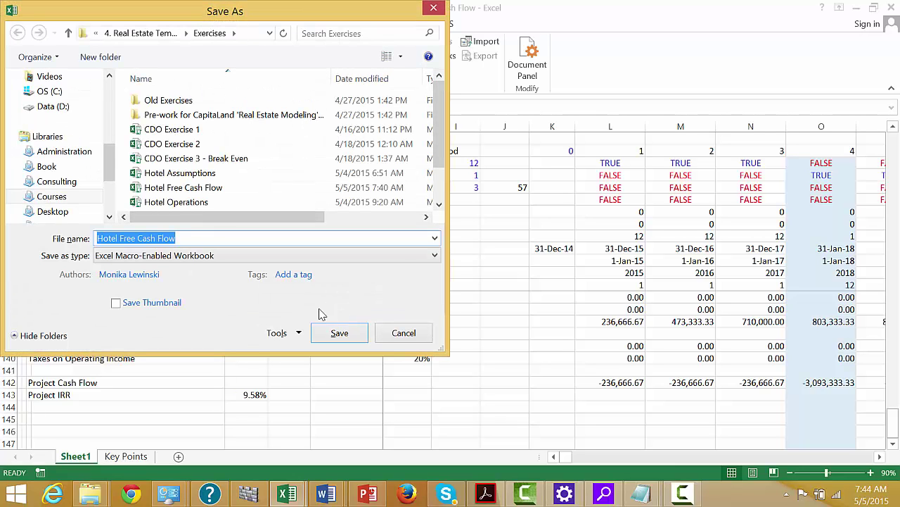
left_click(229, 237)
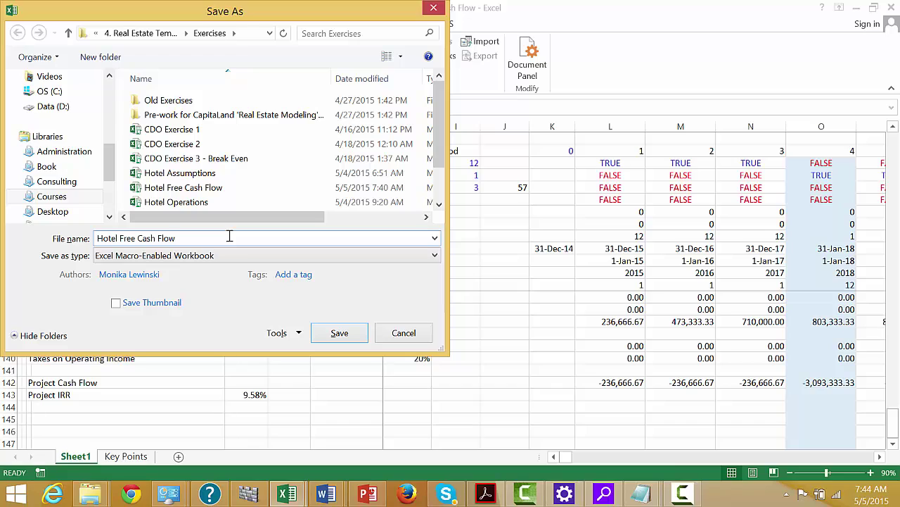
key("BackSpace")
key("BackSpace")
key("BackSpace")
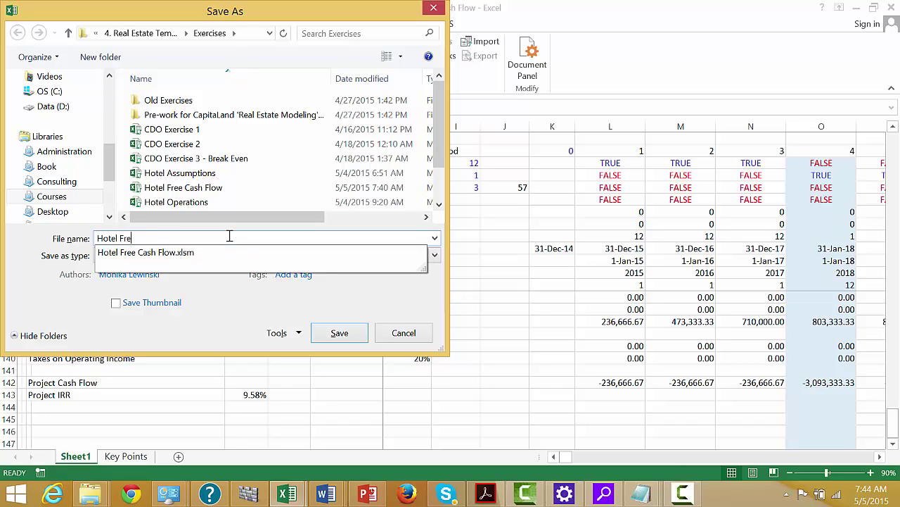
key("BackSpace")
type("Financing")
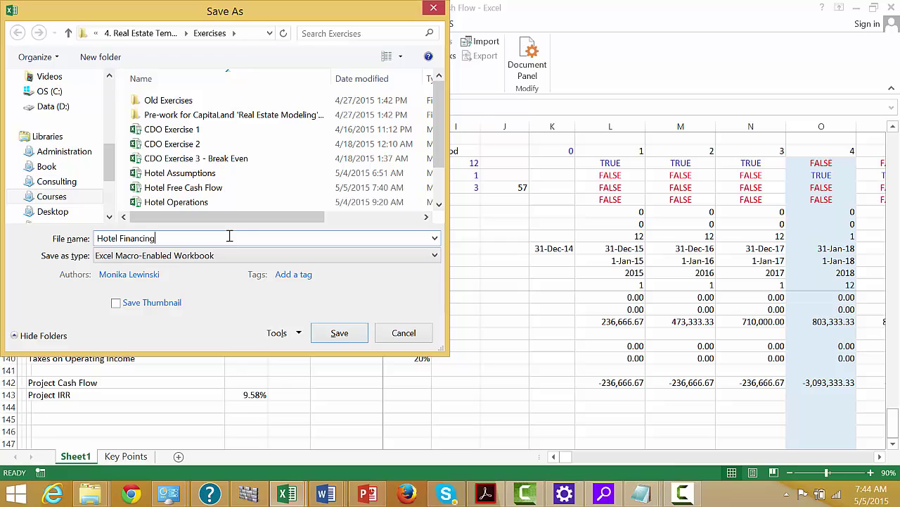
key("Return")
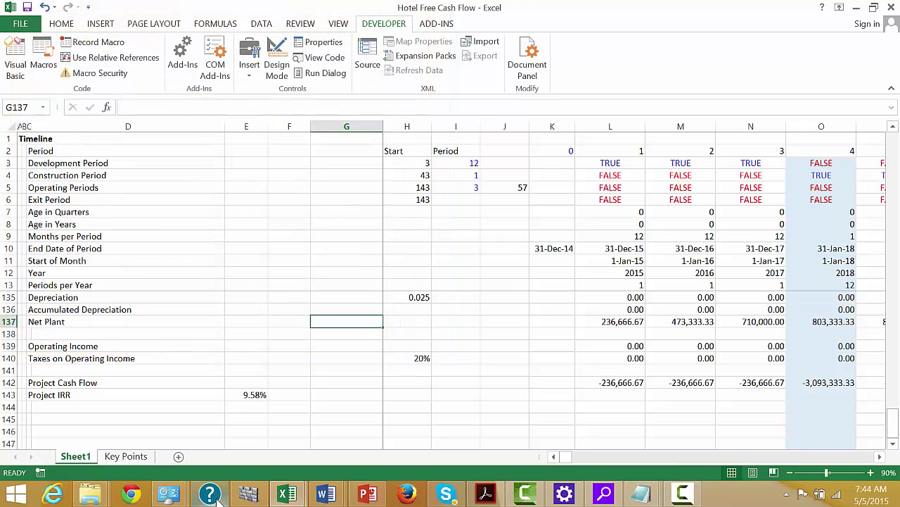
Look over the operating cash flow, capital allowances and project cash flow rows, down to the empty rows beneath the Project IRR
key("Left")
key("Left")
key("Left")
key("Down")
key("Down")
key("Down")
key("Down")
key("Down")
key("Down")
key("Down")
key("Down")
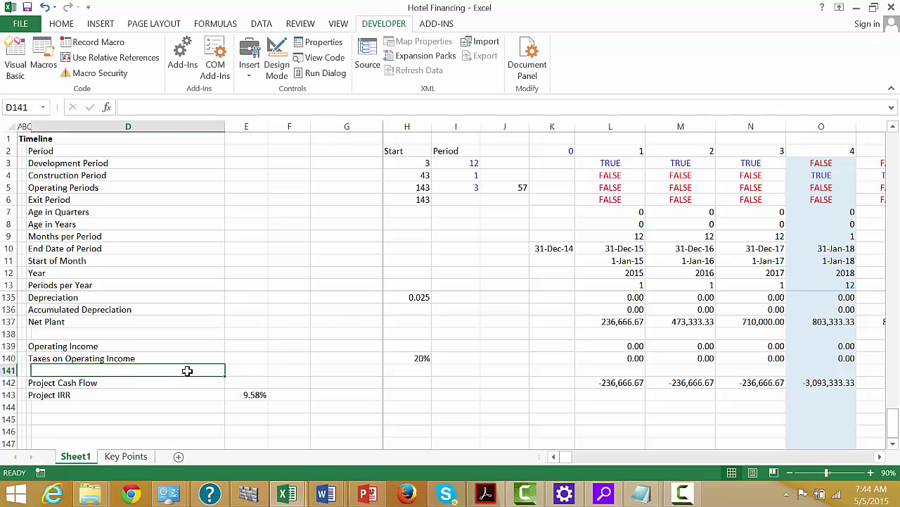
key("Left")
key("Left")
key("Left")
key("Up")
key("Up")
key("Up")
key("Up")
key("Up")
key("Up")
key("Up")
key("Up")
key("Up")
key("Up")
key("Up")
key("Up")
key("Up")
key("Up")
key("Up")
key("Up")
key("Up")
key("Up")
key("Up")
key("Up")
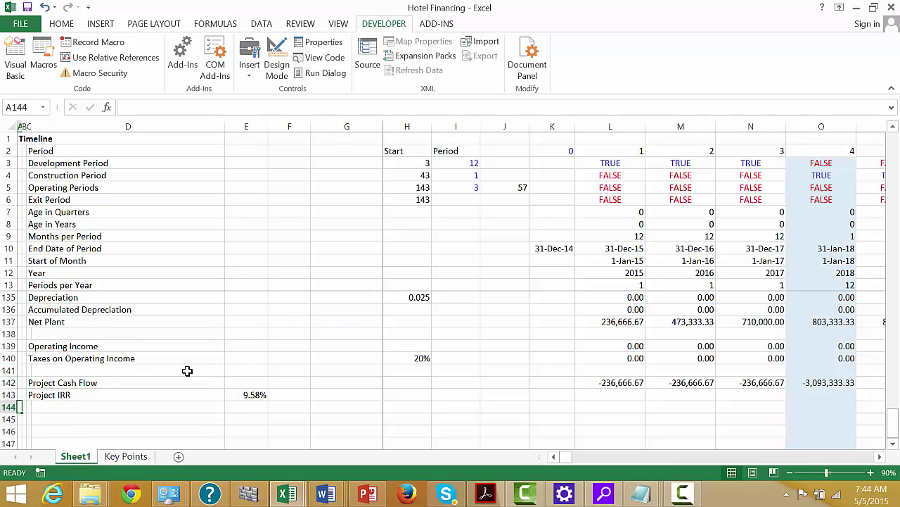
key("Down")
key("Down")
key("Down")
key("Down")
key("Down")
key("Down")
key("Down")
key("Down")
key("Down")
key("Down")
key("Down")
key("Down")
key("Down")
key("Down")
key("Down")
key("Down")
key("Down")
key("Down")
key("Down")
key("Down")
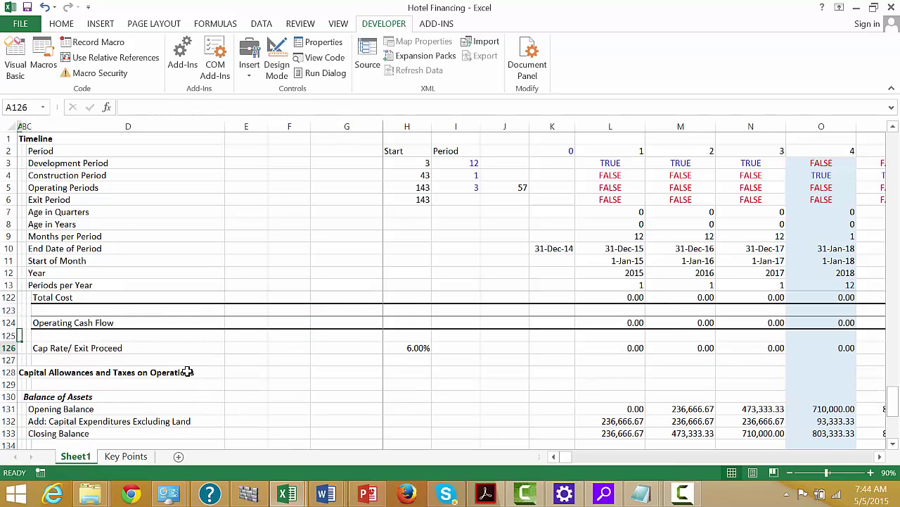
key("Up")
key("Up")
key("Up")
key("Up")
key("Up")
key("Up")
key("Up")
key("Up")
key("Up")
key("Up")
key("Up")
key("Up")
key("Up")
key("Up")
key("Up")
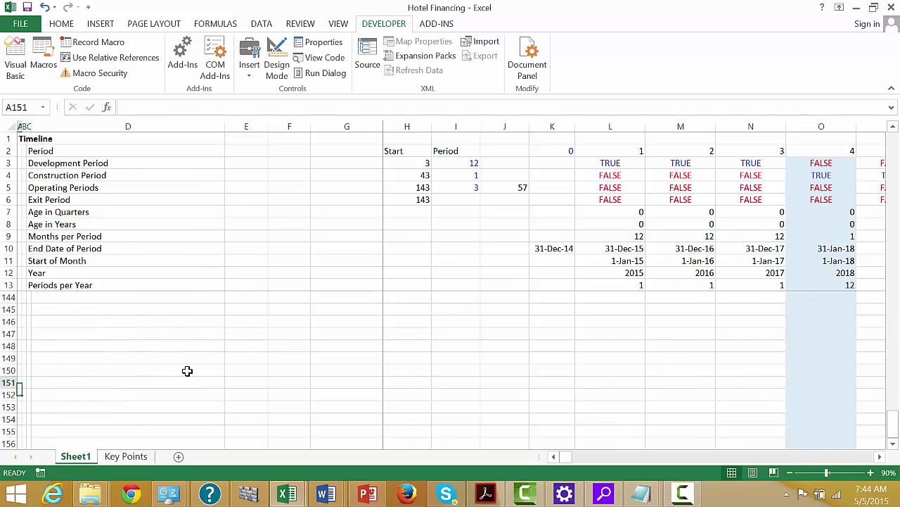
Add the section heading Financing Schedule in cell A145, below the Project IRR
key("Down")
key("Down")
key("Down")
key("Down")
key("Down")
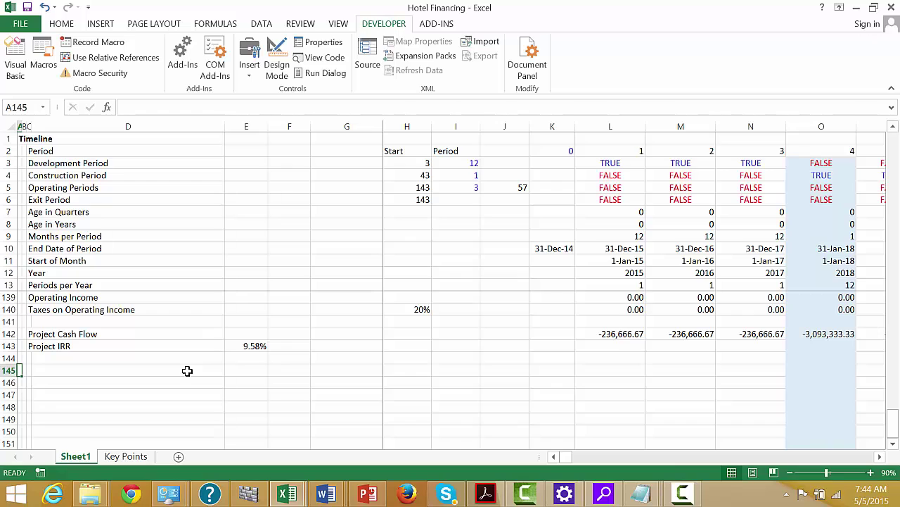
type("Financing")
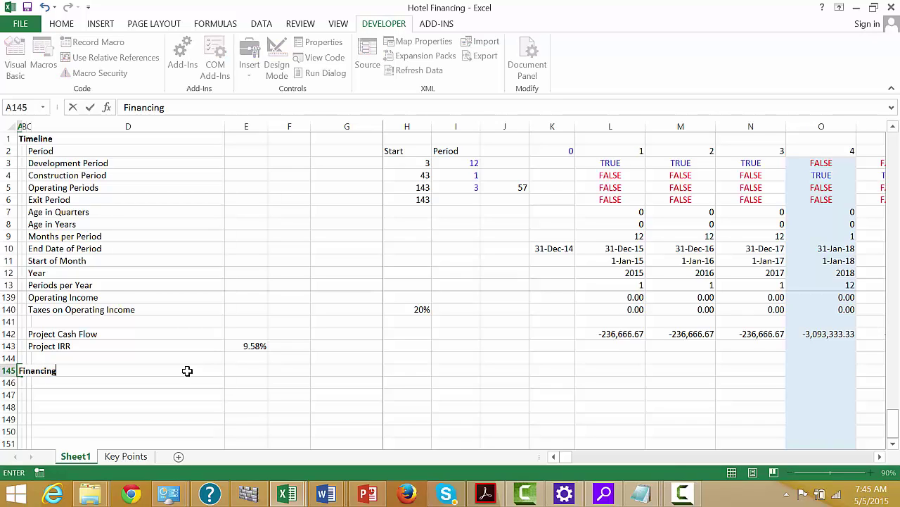
type(" Schedule")
key("Return")
key("Right")
key("Up")
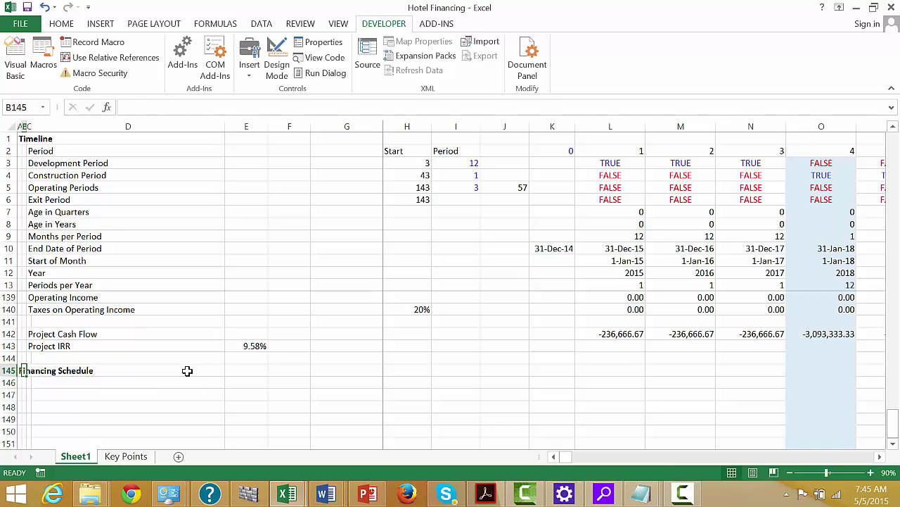
Go back up the sheet from the Financing Schedule heading to look over the operating expense and exit assumptions
key("Up")
key("Up")
key("Up")
key("Up")
key("Up")
key("Up")
key("Up")
key("Up")
key("Up")
key("Up")
key("Up")
key("Up")
key("Up")
key("Up")
key("Up")
key("Up")
key("Up")
key("Up")
key("Up")
key("Up")
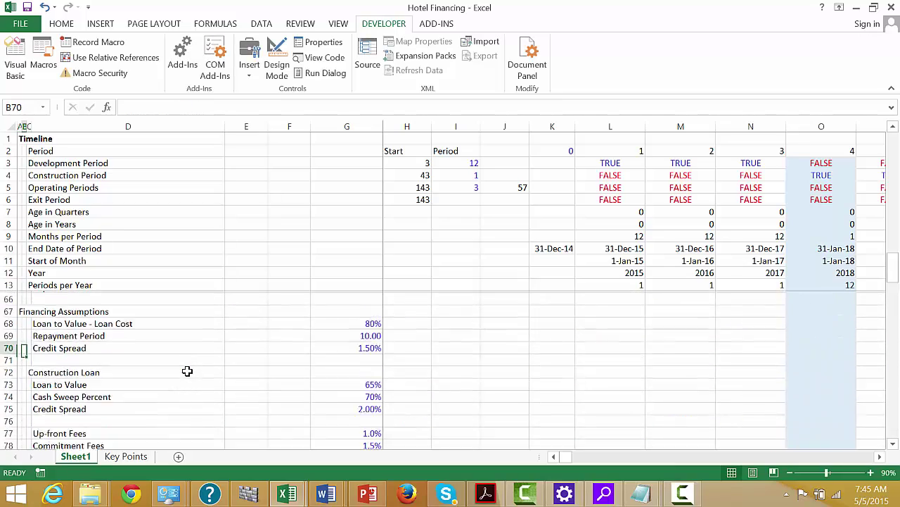
key("Up")
key("Up")
key("Up")
key("Up")
key("Up")
key("Up")
key("Up")
key("Up")
key("Up")
key("Up")
key("Up")
key("Up")
key("Up")
key("Up")
key("Up")
key("Up")
key("Up")
key("Up")
key("Up")
key("Up")
key("Down")
key("Down")
key("Down")
key("Down")
key("Down")
key("Down")
key("Down")
key("Down")
key("Down")
key("Down")
key("Down")
key("Down")
key("Down")
key("Down")
key("Down")
key("Down")
key("Down")
key("Down")
key("Down")
key("Down")
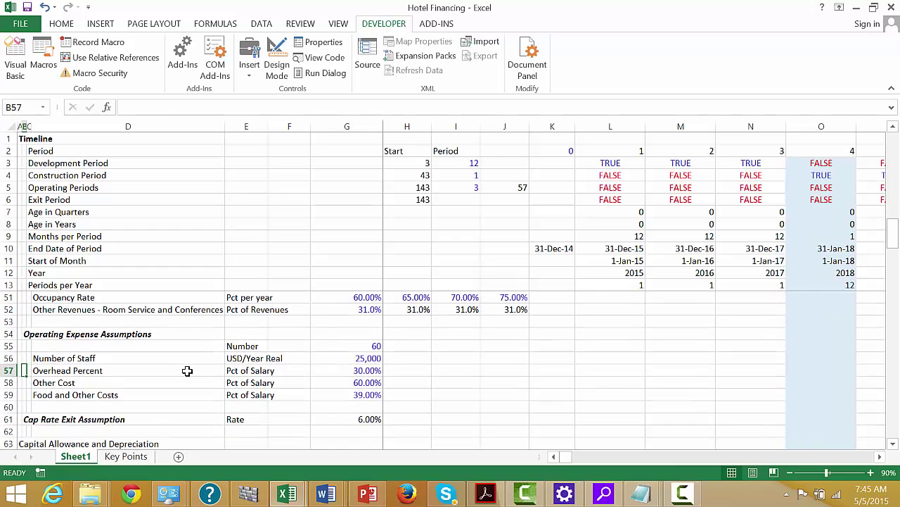
Look through the Capital Allowance, Financing Assumptions and Construction Loan inputs in rows 63 to 78
key("Down")
key("Down")
key("Down")
key("Down")
key("Down")
key("Down")
key("Down")
key("Down")
key("Down")
key("Down")
key("Down")
key("Down")
key("Down")
key("Down")
key("Down")
key("Down")
key("Down")
key("Down")
key("Down")
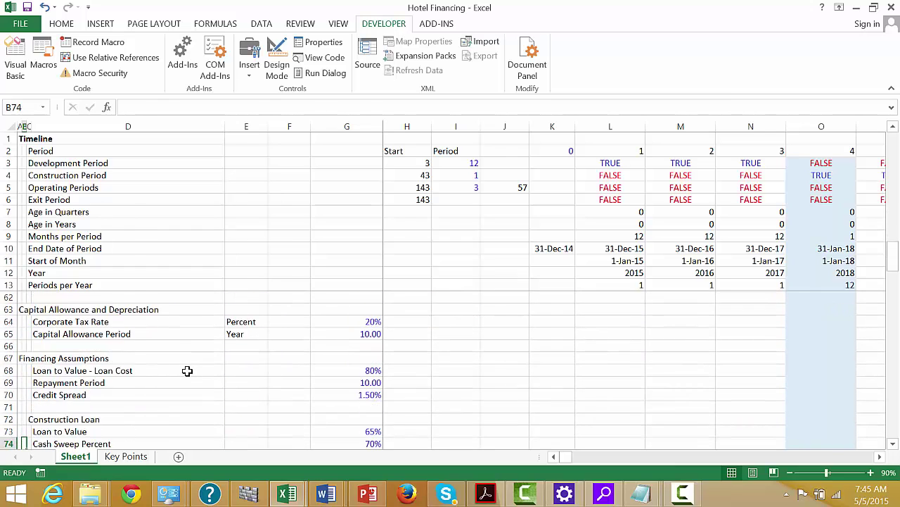
key("Down")
key("Down")
Correct the first label under Financing Assumptions, in cell D68, to Loan to Value - Land Cost
key("Up")
key("Up")
key("Up")
key("Up")
key("Up")
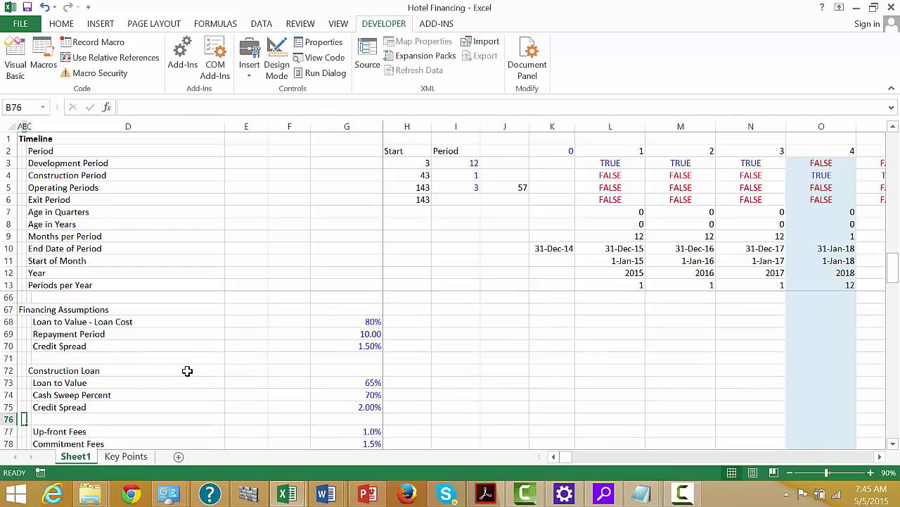
key("Up")
key("Up")
key("Up")
key("Up")
key("Up")
key("Up")
key("Down")
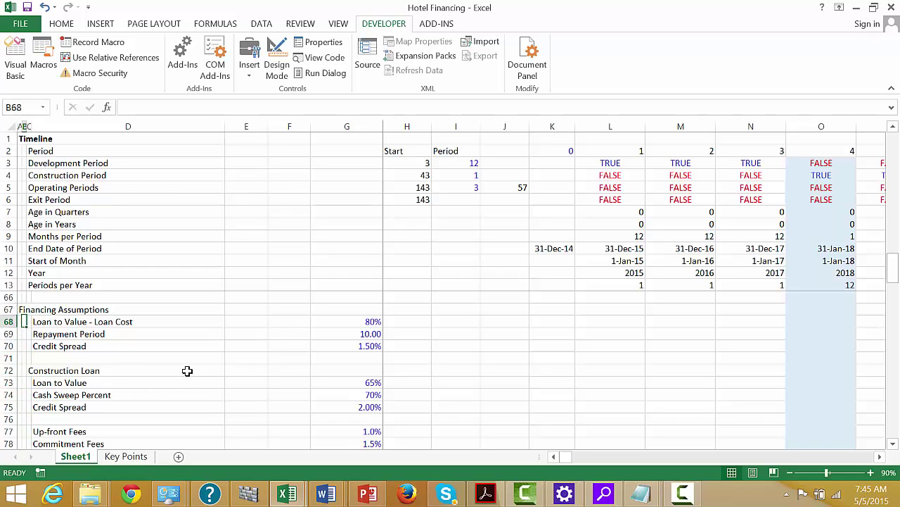
key("Right")
key("Right")
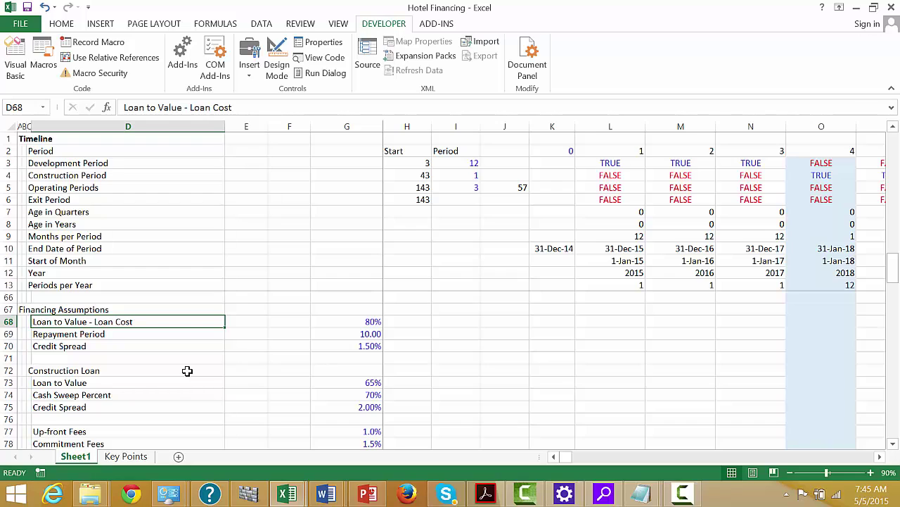
key("F2")
key("BackSpace")
key("BackSpace")
key("BackSpace")
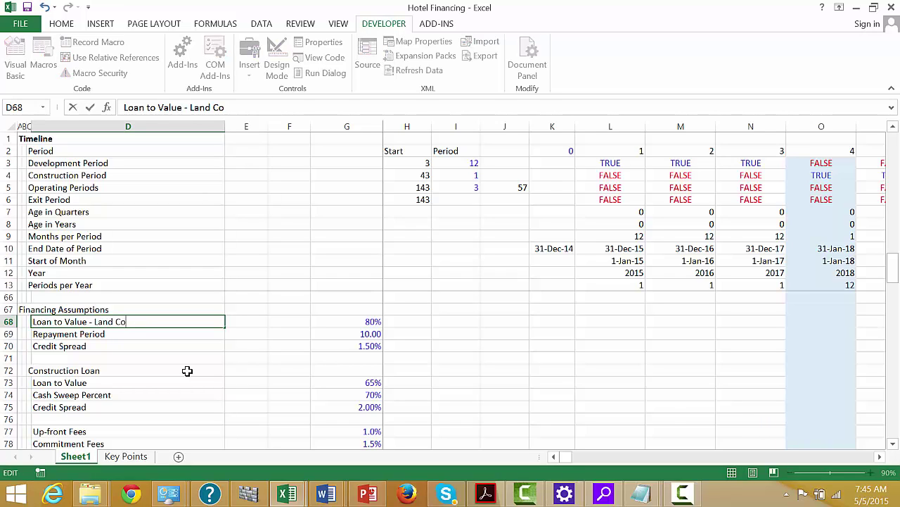
type("st")
key("Return")
Review the land loan's Repayment Period and Credit Spread assumptions in rows 69 and 70
key("Right")
key("Right")
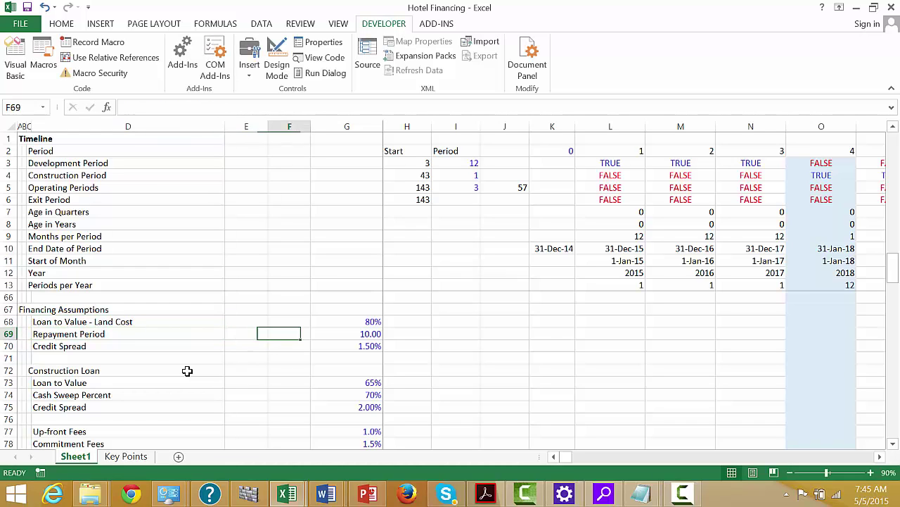
key("Right")
key("Right")
key("Left")
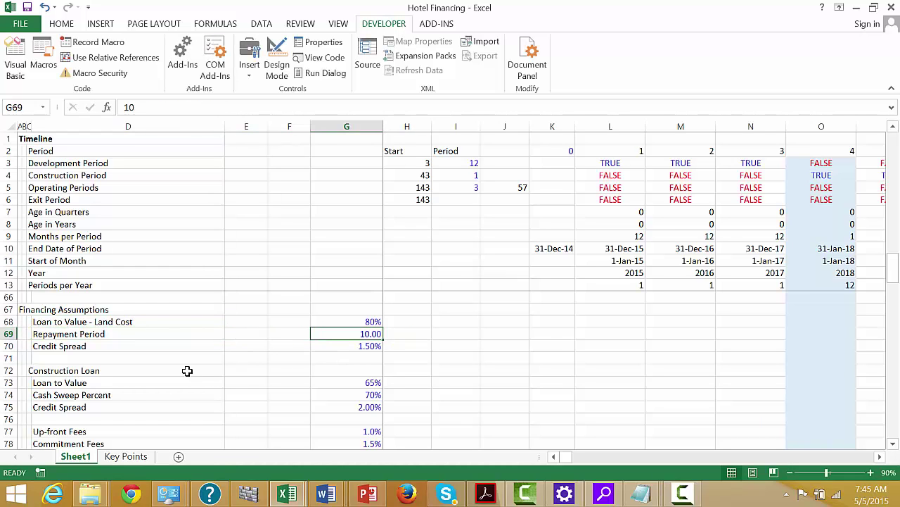
key("Down")
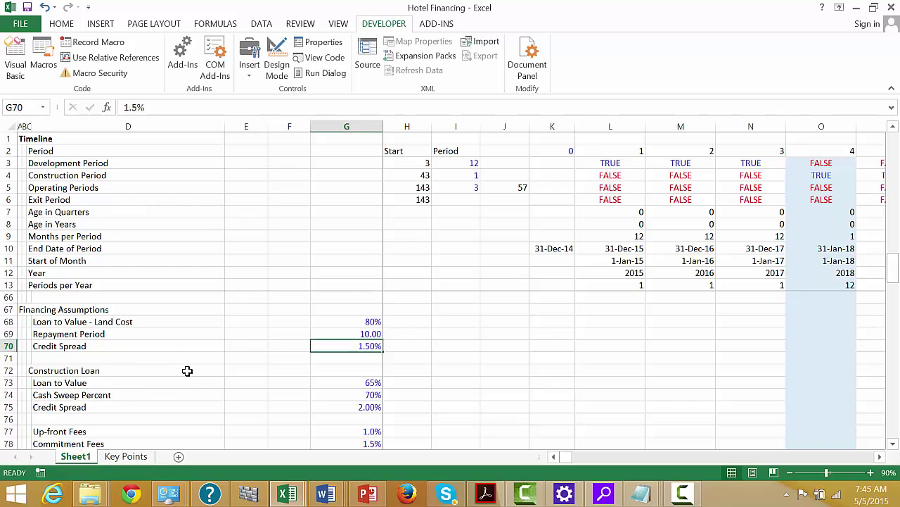
key("Left")
key("Left")
key("Left")
key("Right")
key("Right")
key("Right")
Examine the Construction Loan's Loan to Value, Cash Sweep Percent and Credit Spread inputs in rows 73 to 75
key("Down")
key("Down")
key("Down")
key("Down")
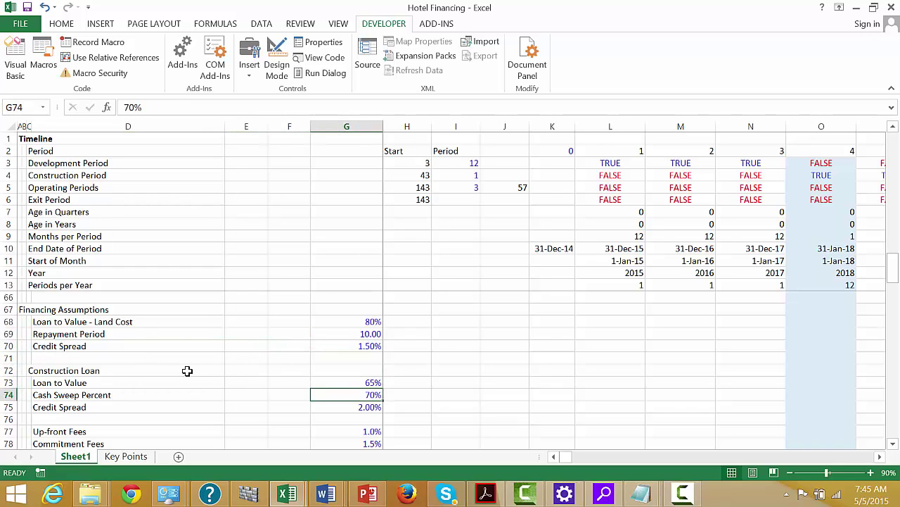
key("Left")
key("Left")
key("Left")
key("Up")
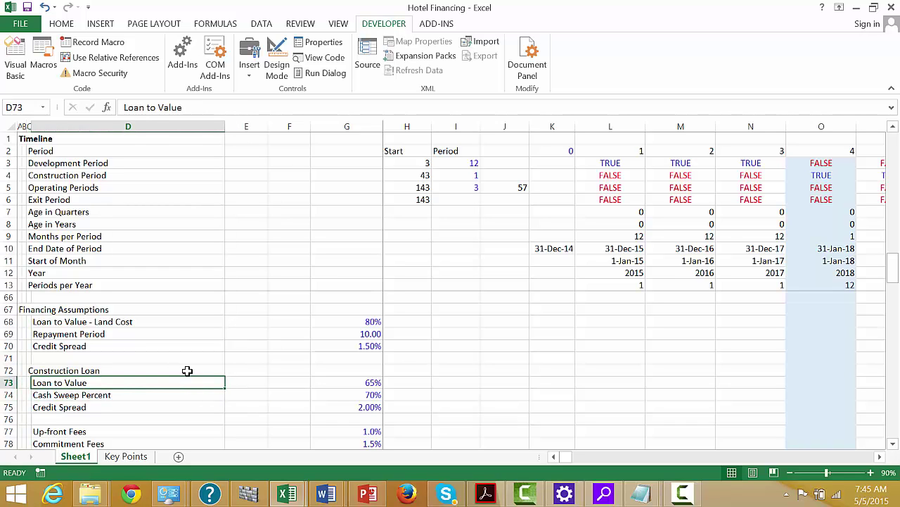
key("Up")
key("Down")
key("Right")
key("Right")
key("Right")
key("Down")
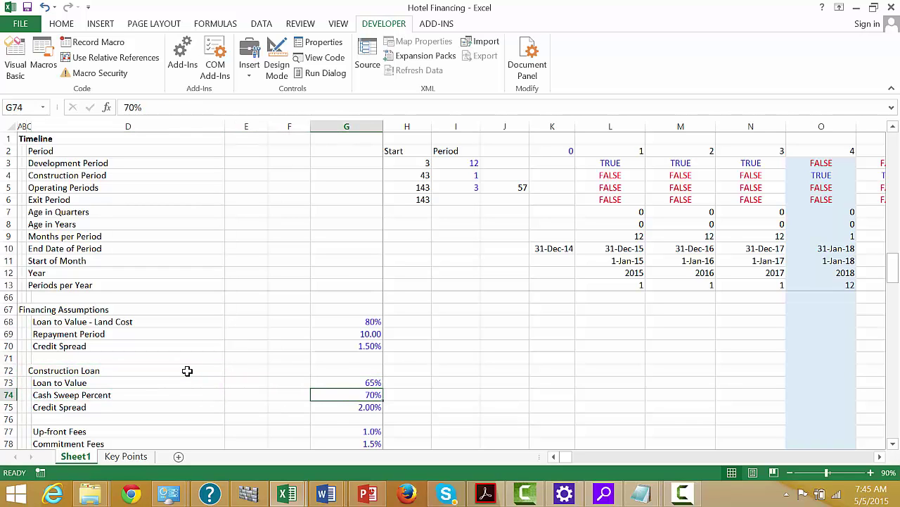
key("Up")
key("Down")
key("Down")
key("Left")
key("Left")
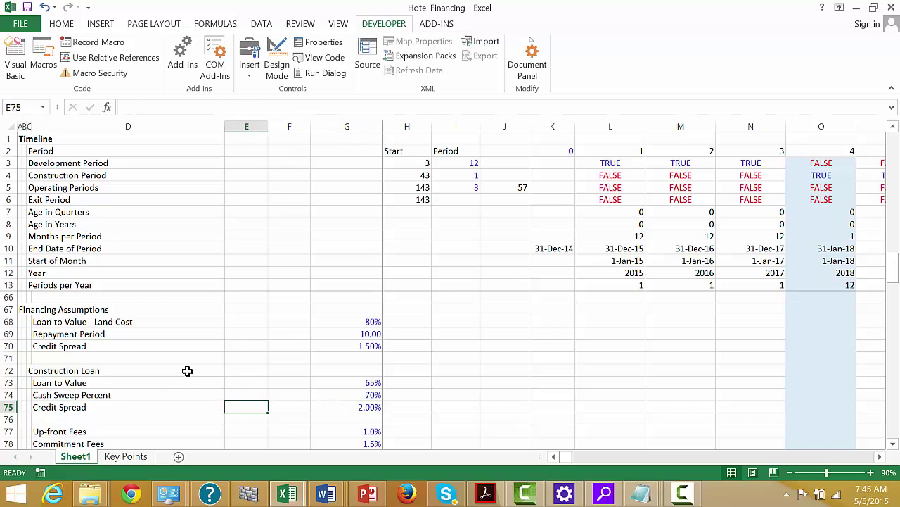
key("Left")
key("Left")
key("Up")
key("Right")
key("Right")
key("Right")
key("Right")
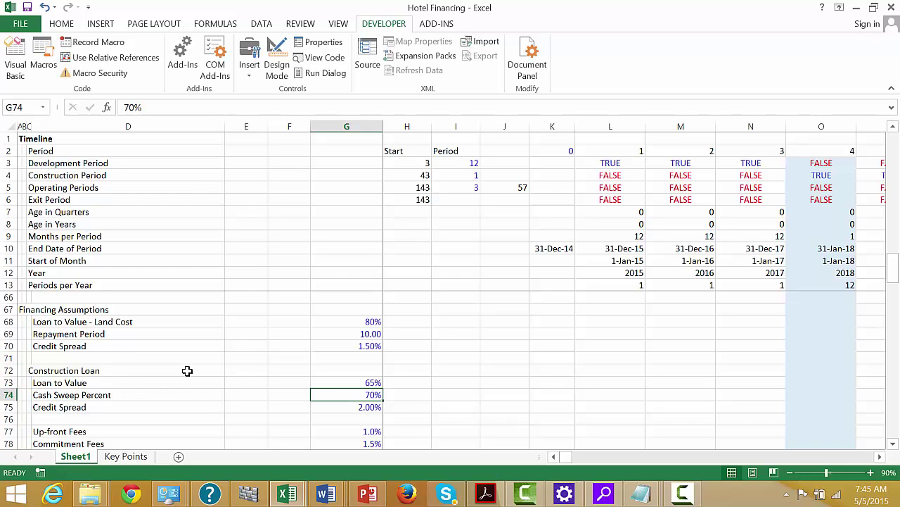
Return to the Construction Loan's Loan to Value row and examine its percentage in cell G73
key("Up")
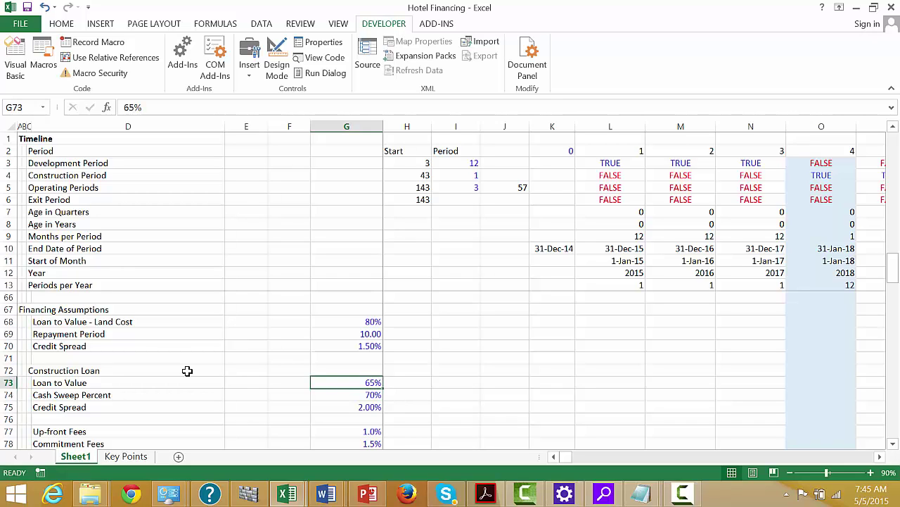
key("Left")
key("Left")
key("Left")
key("Left")
key("Right")
key("Right")
key("Right")
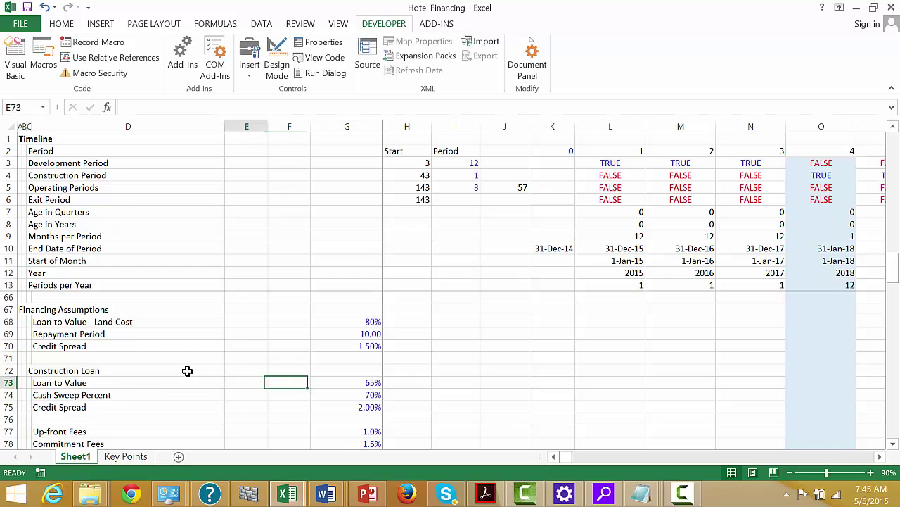
key("Left")
key("Left")
key("Right")
key("Right")
key("Right")
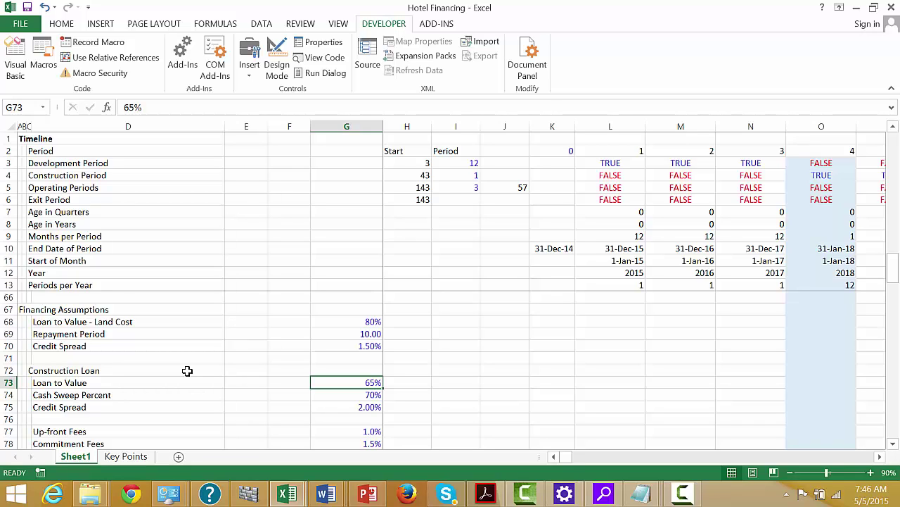
Review the assumptions above the financing block, back up to the Land Cost and spend percent rows of the construction cost section
key("Down")
key("Down")
key("Up")
key("Up")
key("Up")
key("Up")
key("Up")
key("Up")
key("Up")
key("Up")
key("Up")
key("Up")
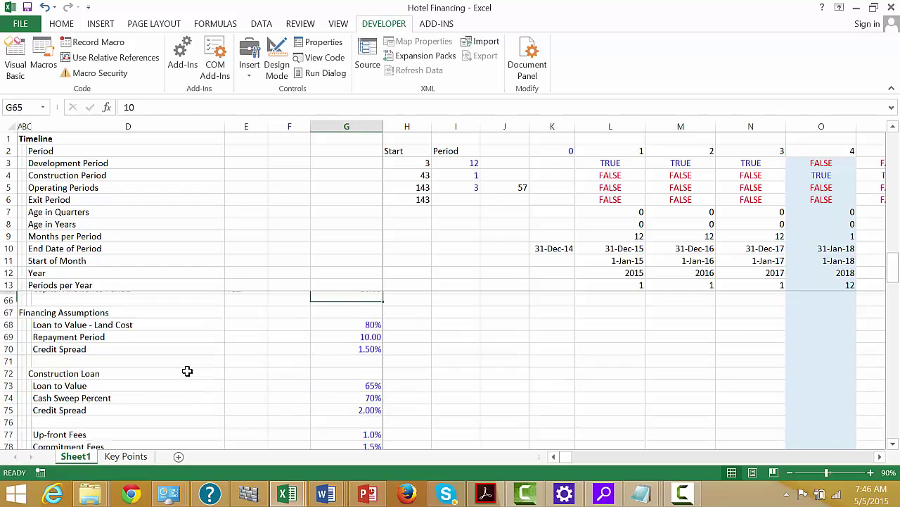
key("Up")
key("Up")
key("Up")
key("Up")
key("Up")
key("Up")
key("Up")
key("Up")
key("Up")
key("Up")
key("Up")
key("Up")
key("Up")
key("Up")
key("Up")
key("Up")
key("Up")
key("Up")
key("Up")
key("Up")
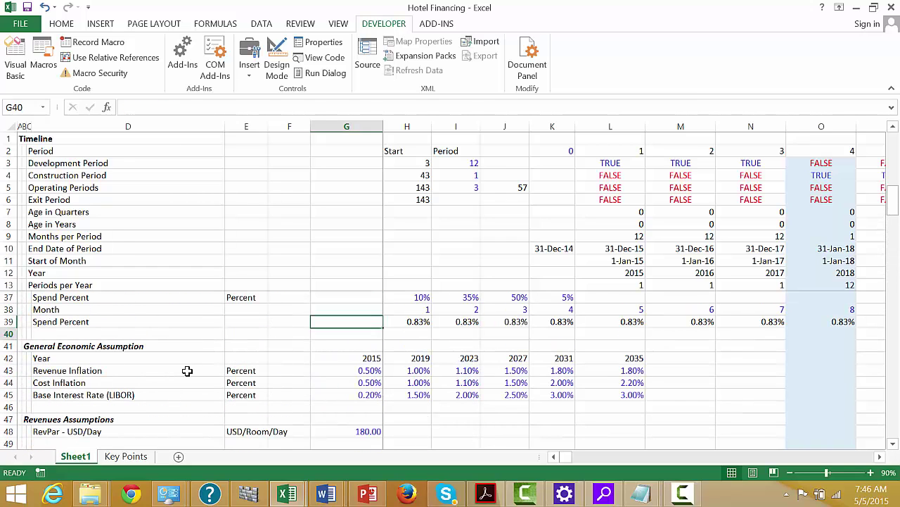
key("Down")
key("Down")
key("Down")
key("Down")
key("Up")
key("Up")
key("Up")
key("Up")
key("Up")
key("Up")
key("Up")
key("Up")
key("Up")
key("Up")
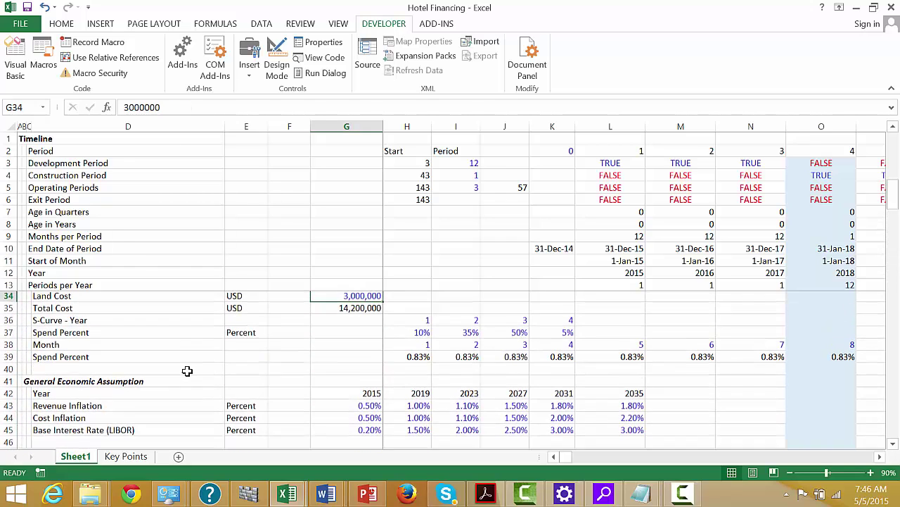
Examine the Timing Assumption inputs, including the development period, land purchase and financing date, and construction period
key("Up")
key("Up")
key("Up")
key("Up")
key("Up")
key("Up")
key("Up")
key("Up")
key("Up")
key("Up")
key("Up")
key("Up")
key("Up")
key("Up")
key("Down")
key("Down")
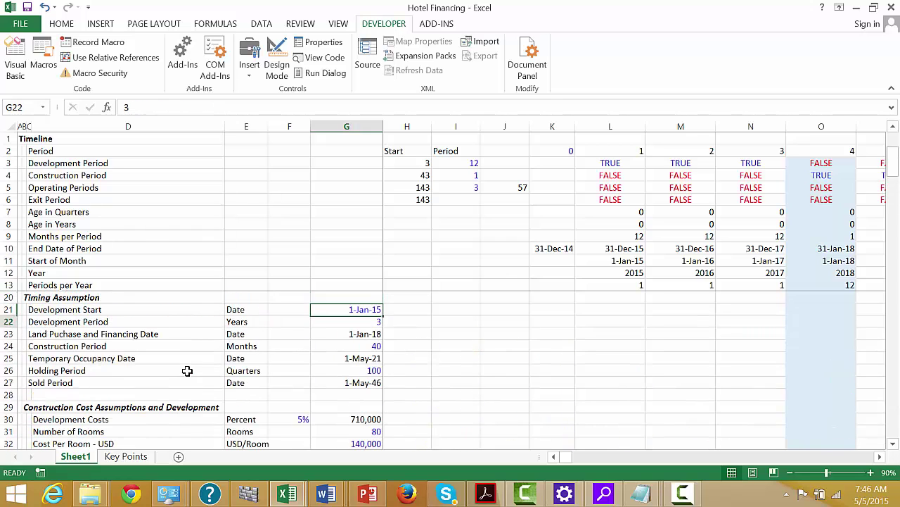
key("Down")
key("Down")
key("Down")
key("Down")
key("Down")
key("Down")
key("Down")
key("Down")
key("Down")
key("Down")
key("Down")
key("Down")
key("Up")
key("Up")
key("Up")
key("Up")
key("Up")
key("Up")
key("Up")
key("Up")
key("Up")
key("Up")
key("Up")
key("Up")
key("Up")
key("Up")
key("Up")
key("Up")
key("Up")
key("Up")
key("Up")
key("Up")
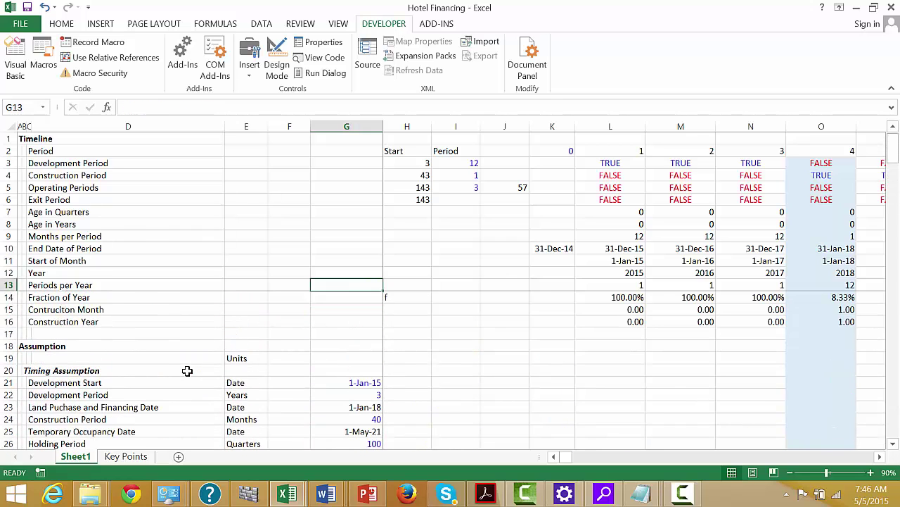
Examine the Base Interest Rate (LIBOR) percentages by year in row 45 of the General Economic Assumption section
key("Down")
key("Down")
key("Down")
key("Down")
key("Down")
key("Down")
key("Down")
key("Down")
key("Down")
key("Down")
key("Down")
key("Down")
key("Down")
key("Down")
key("Down")
key("Down")
key("Down")
key("Down")
key("Down")
key("Down")
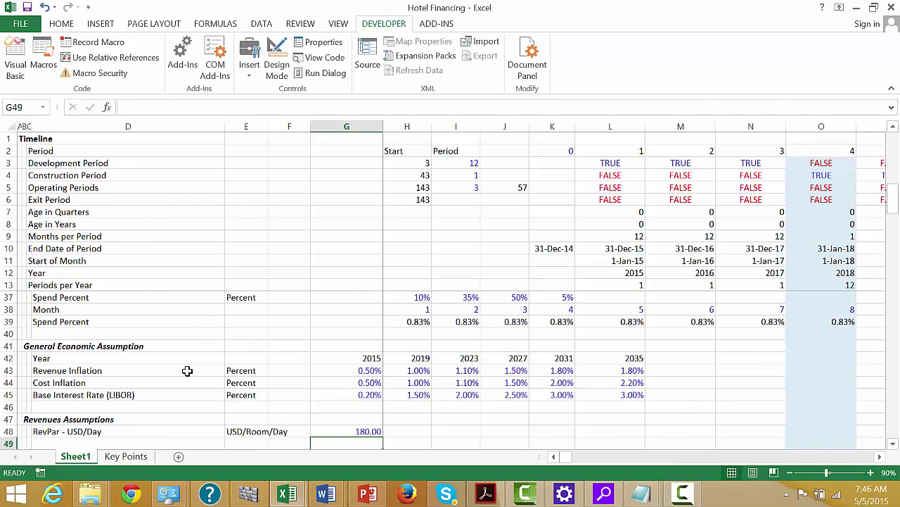
key("Down")
key("Up")
key("Down")
key("Up")
key("Up")
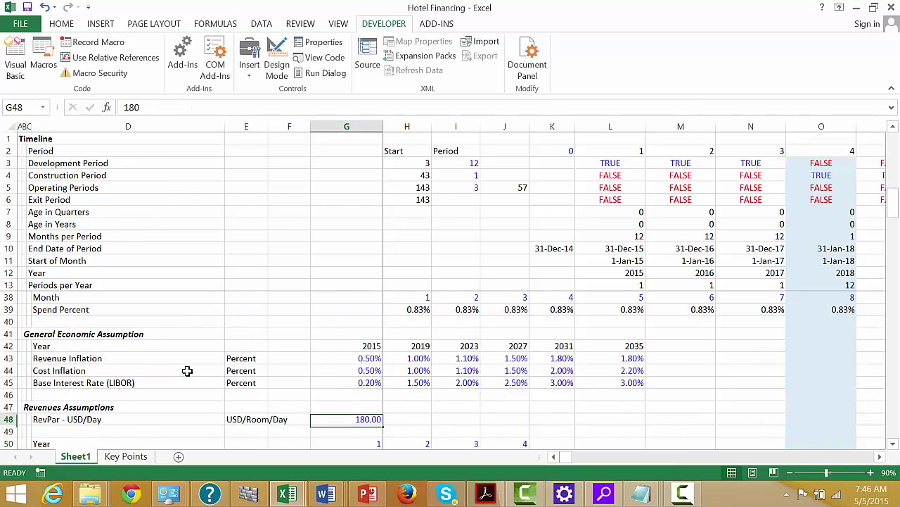
key("Up")
key("Up")
key("Up")
key("Right")
key("Right")
key("Right")
key("Right")
key("Right")
key("Right")
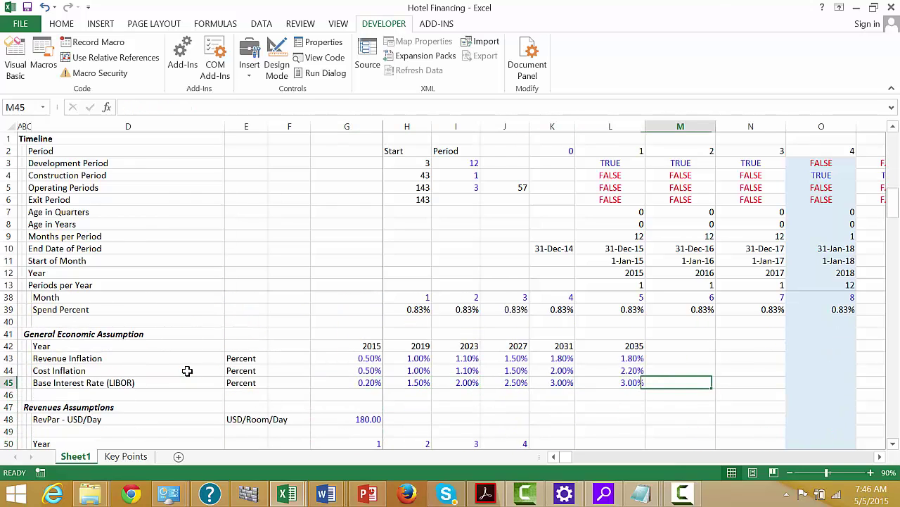
key("Left")
key("Left")
key("Left")
key("Left")
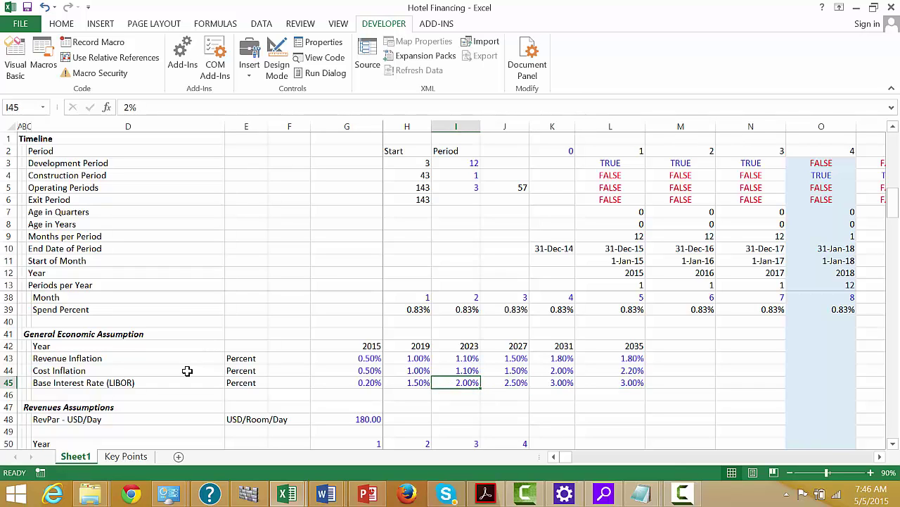
Make columns G through L equally wide, matching the width of column L
left_click(605, 123)
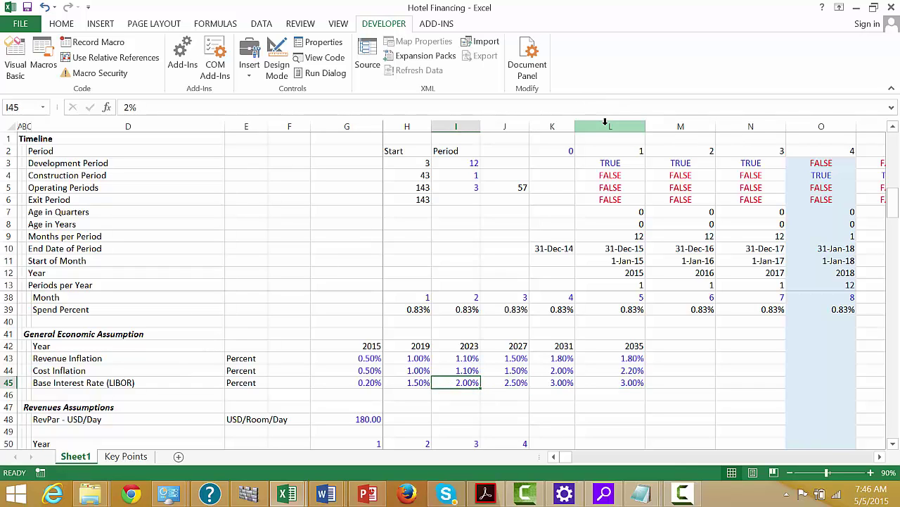
left_click_drag(605, 123, 382, 128)
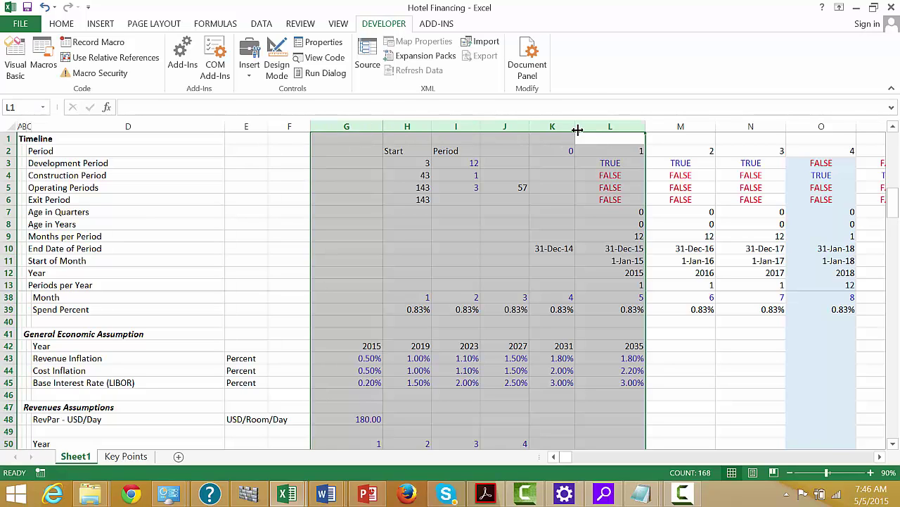
left_click_drag(647, 129, 647, 127)
Group timeline rows 7 to 13, from Age in Quarters to Periods per Year, and collapse the group
key("Left")
key("Left")
key("Left")
key("Left")
key("Left")
key("Left")
key("Left")
key("Left")
key("Left")
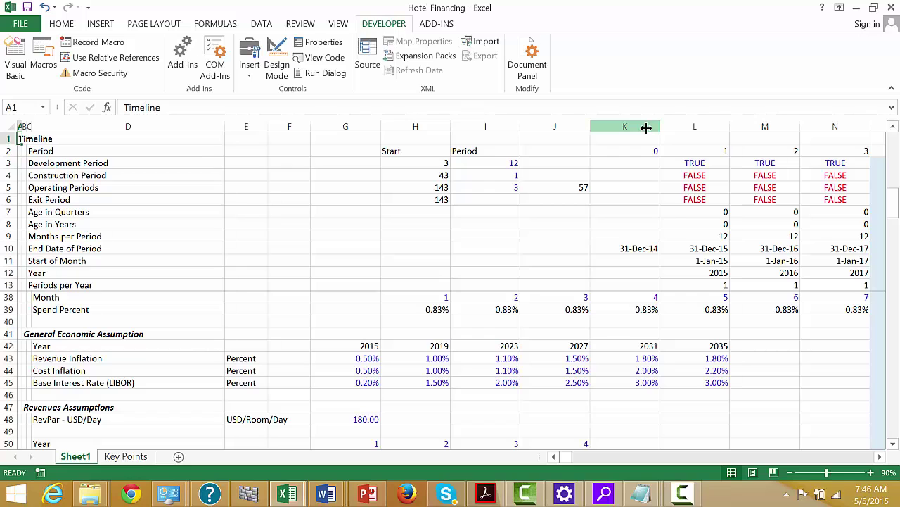
key("Down")
key("Down")
key("Down")
key("Down")
key("Down")
key("Down")
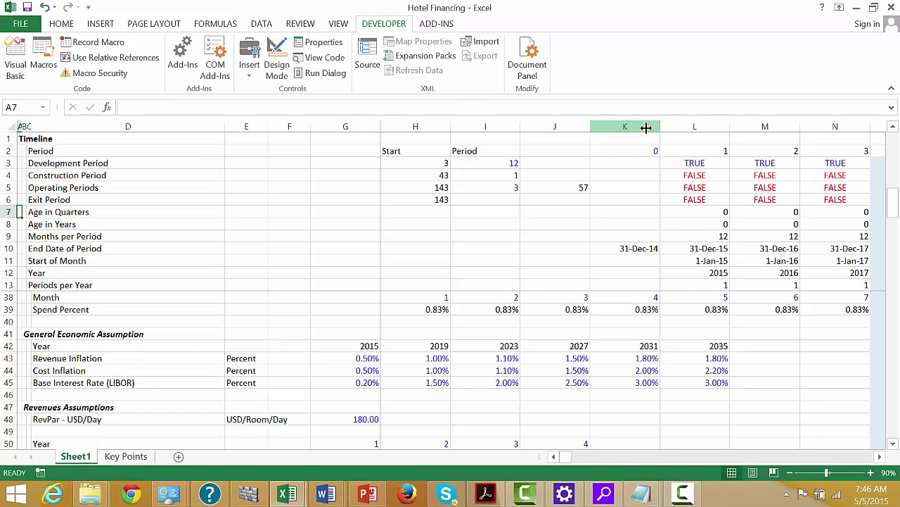
key("shift+space")
key("shift+Down")
key("shift+Down")
key("shift+Down")
key("shift+Down")
key("shift+Down")
key("shift+Down")
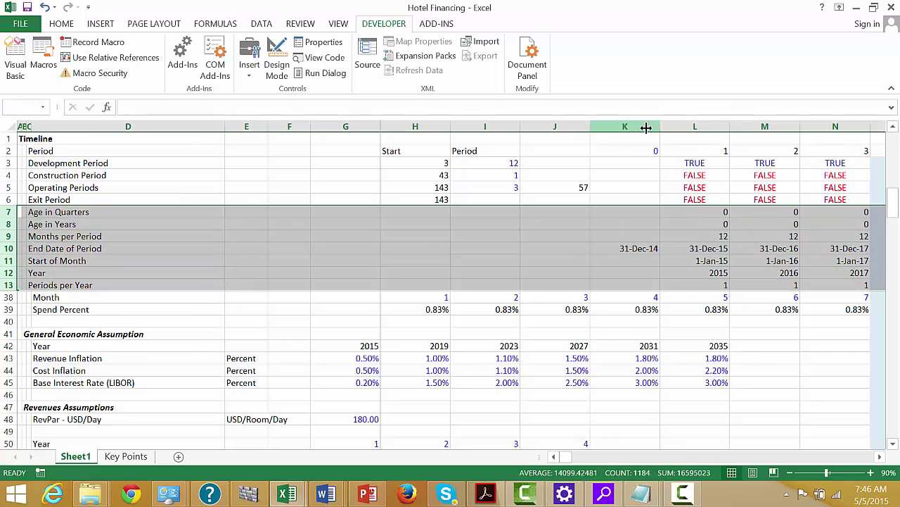
key("shift+alt+Right")
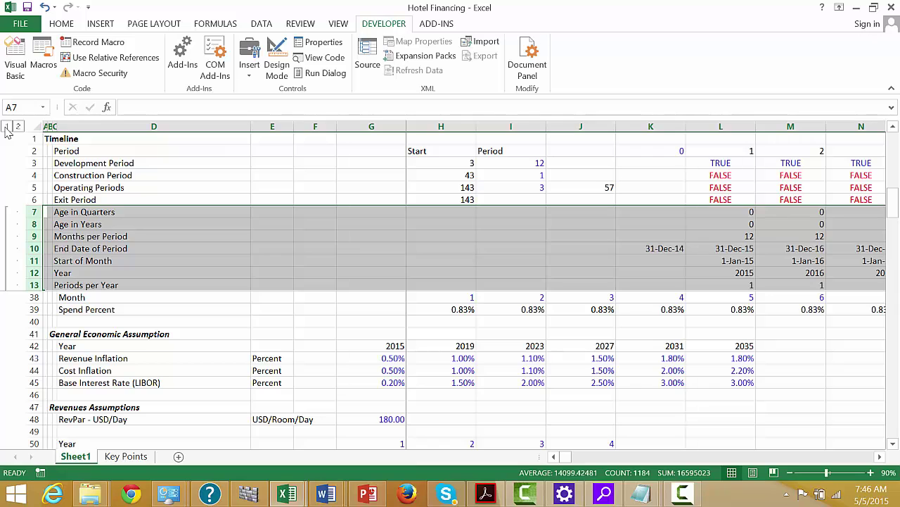
left_click(151, 184)
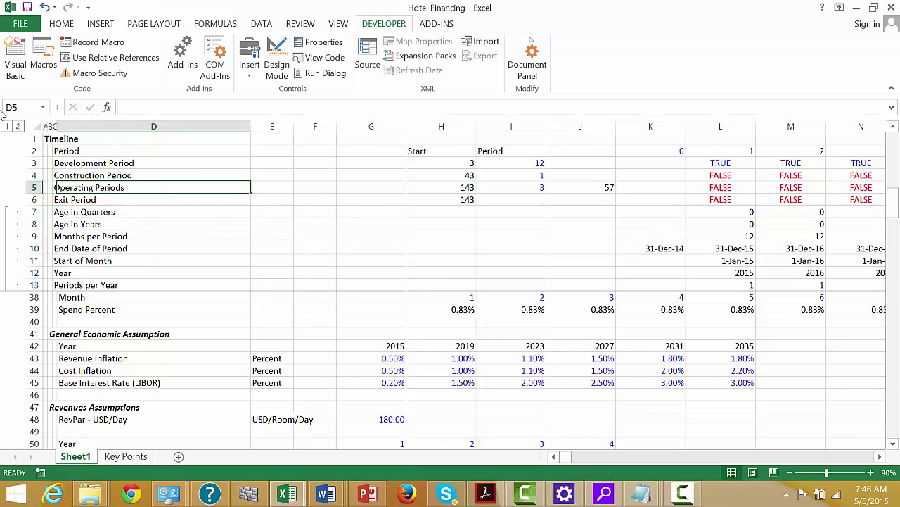
left_click(8, 127)
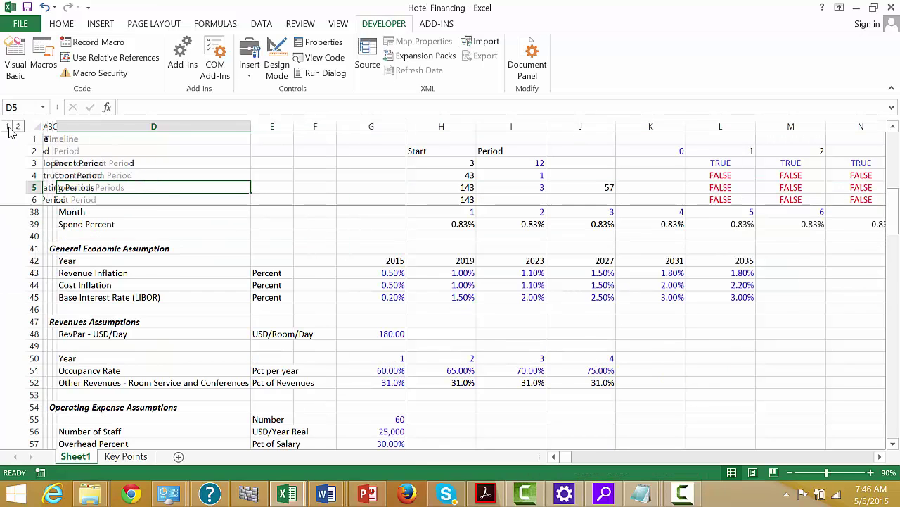
Enter the subheading "Land Loan" in cell B146, directly beneath the Financing Schedule heading
left_click(258, 309)
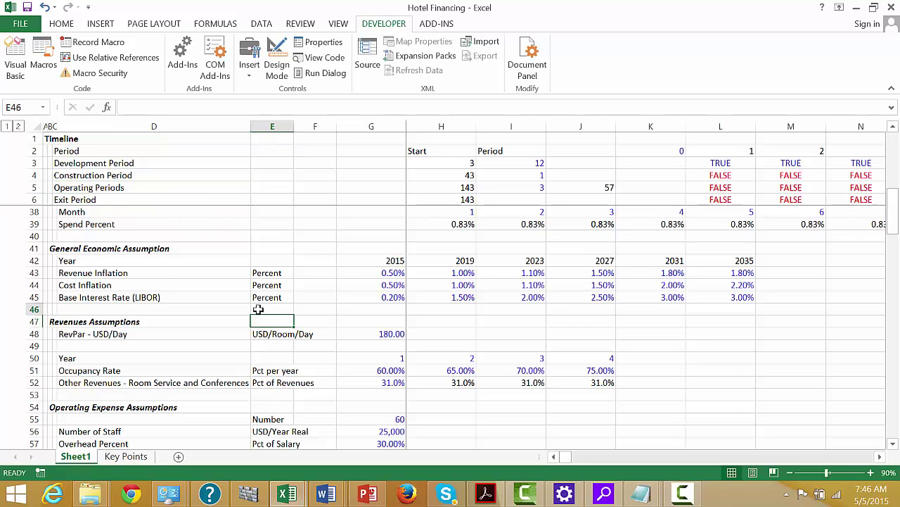
key("Down")
key("Down")
key("Down")
key("Down")
key("Down")
key("Down")
key("Down")
key("Down")
key("Down")
key("Down")
key("Down")
key("Down")
key("Down")
key("Down")
key("Down")
key("Down")
key("Down")
key("Down")
key("Down")
key("Down")
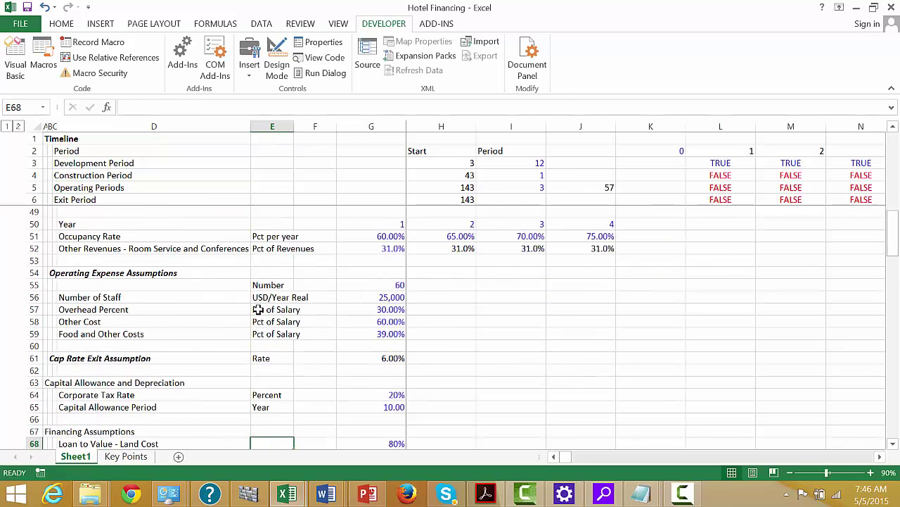
key("Down")
key("Down")
key("Down")
key("Down")
key("Down")
key("Down")
key("Down")
key("Down")
key("Down")
key("Down")
key("Down")
key("Down")
key("Down")
key("Down")
key("Down")
key("Down")
key("Down")
key("Down")
key("Down")
key("Down")
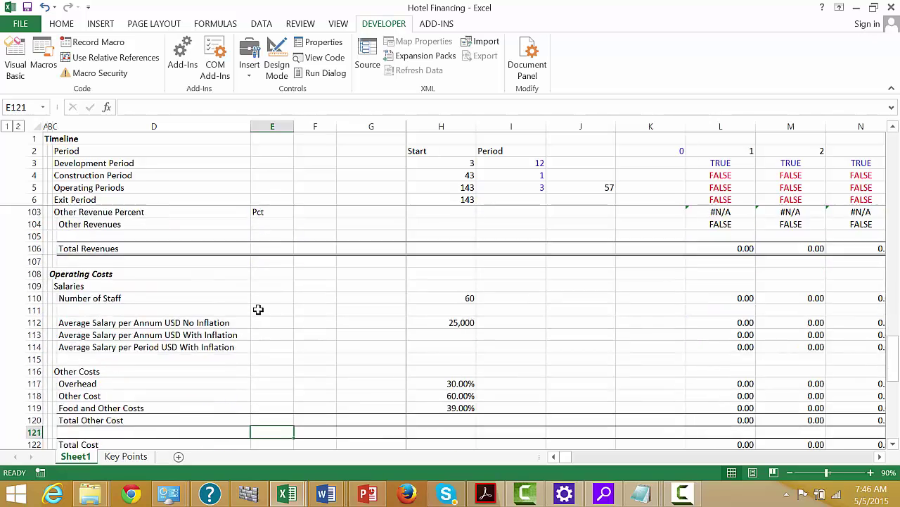
key("Down")
key("Down")
key("Down")
key("Down")
key("Down")
key("Down")
key("Down")
key("Down")
key("Down")
key("Down")
key("Down")
key("Down")
key("Down")
key("Down")
key("Down")
key("Down")
key("Down")
key("Down")
key("Down")
key("Down")
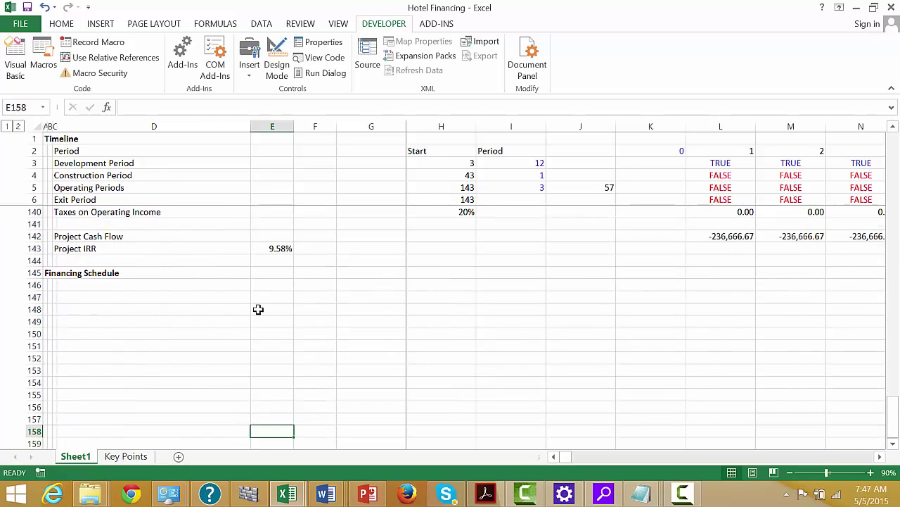
key("Up")
key("Up")
key("Up")
key("Up")
key("Up")
key("Up")
key("Up")
key("Up")
key("Up")
key("Up")
key("Up")
key("Left")
key("Left")
key("Left")
key("Up")
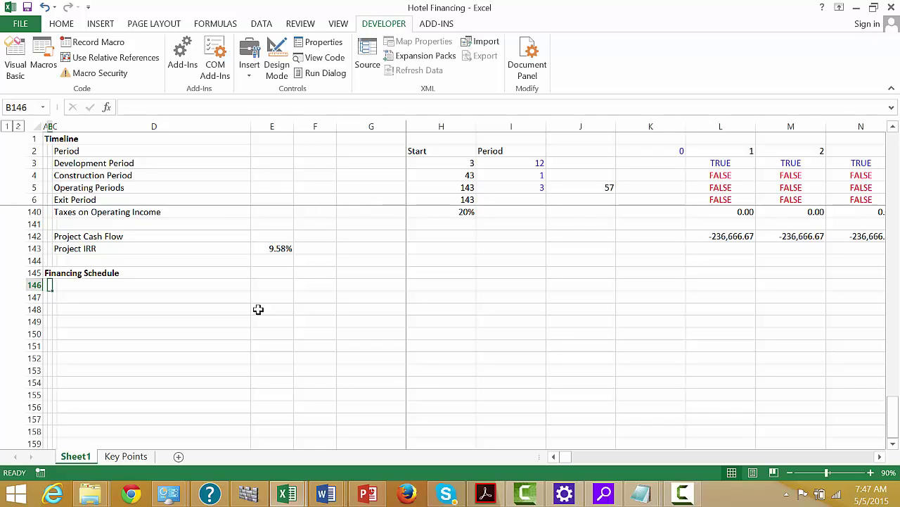
type("Land")
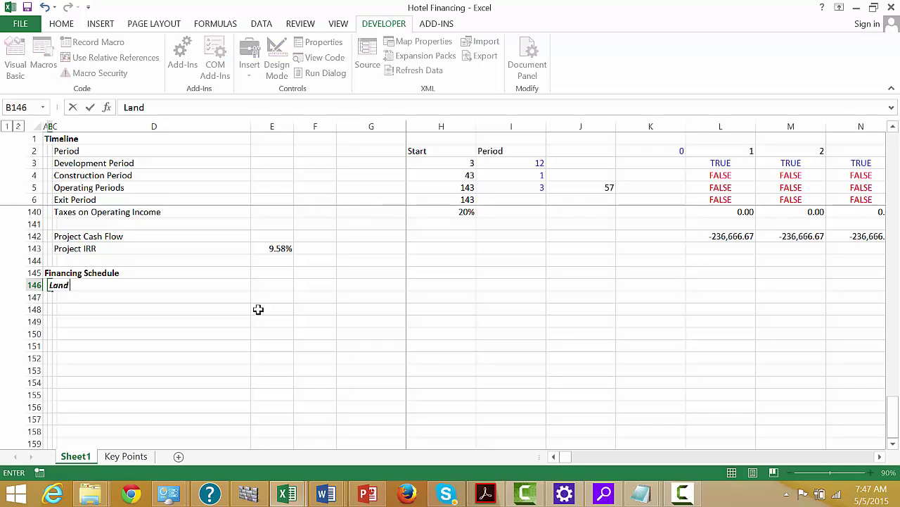
type(" Loan")
key("Return")
Label the first two Land Loan rows "Opening Balance" in C147 and "Add: Draws" in C148
key("Right")
type("Ope")
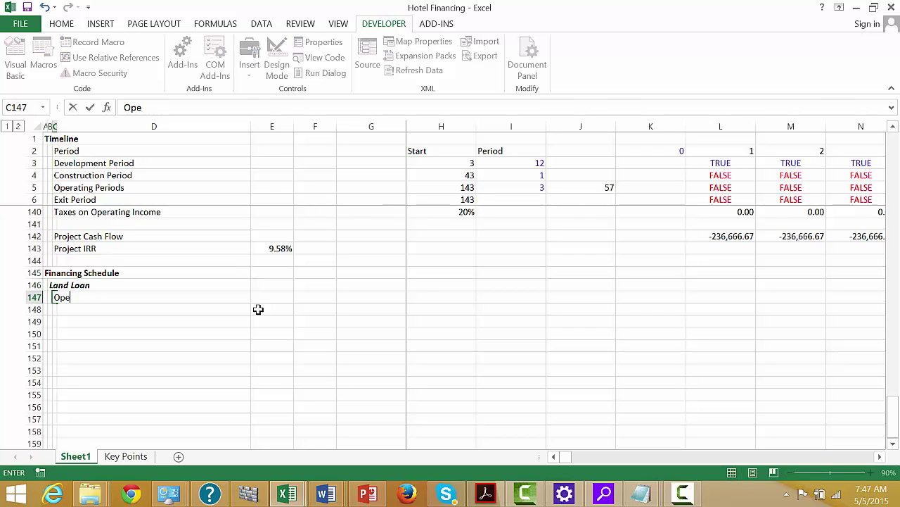
type("ning Balance")
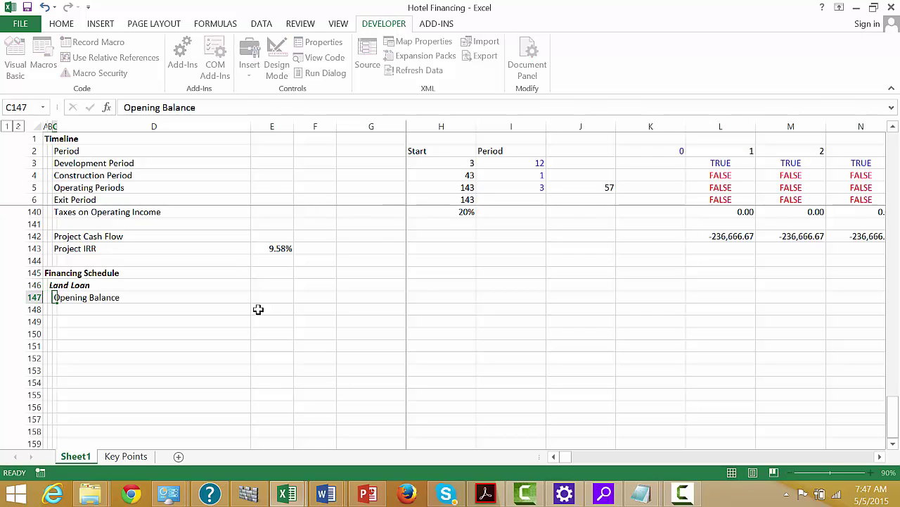
key("Return")
type("Add: Dr")
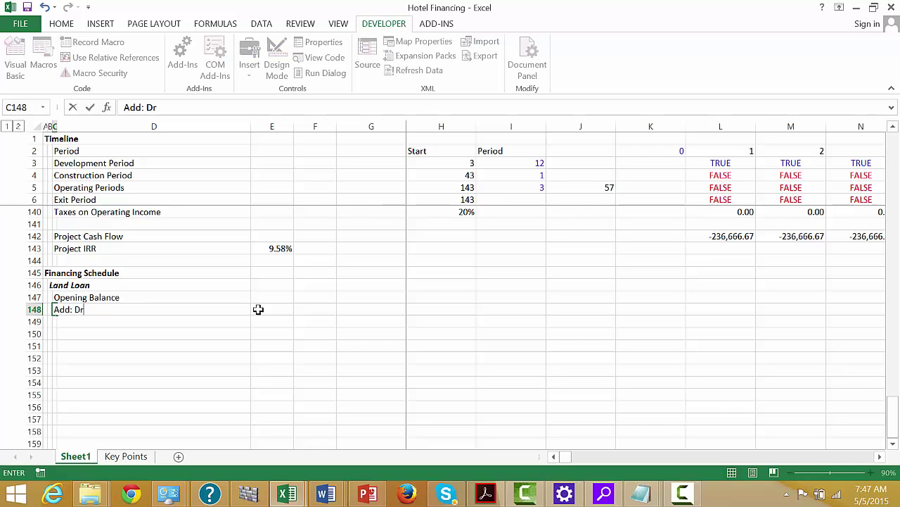
type("aw")
key("BackSpace")
type("aws")
key("Return")
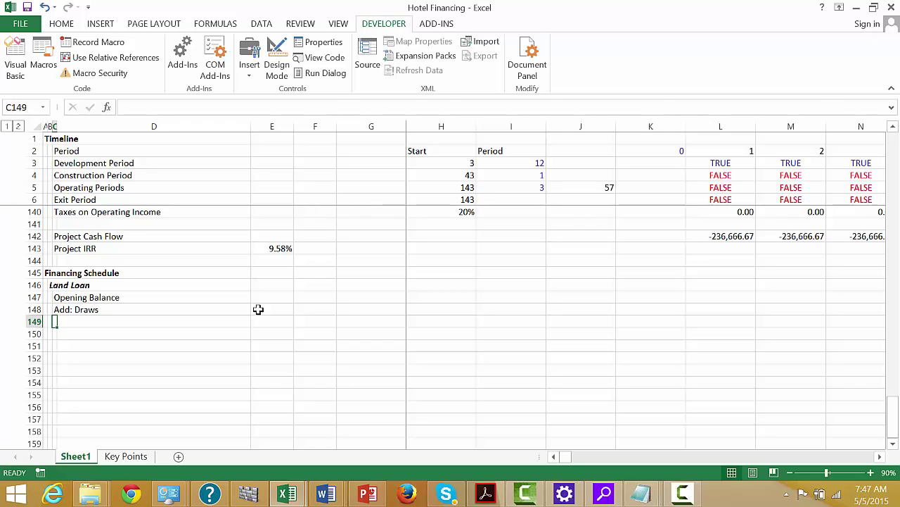
Enter the row label "Less: Repayment Scheduled" in C149, below the draws line
type("Loe")
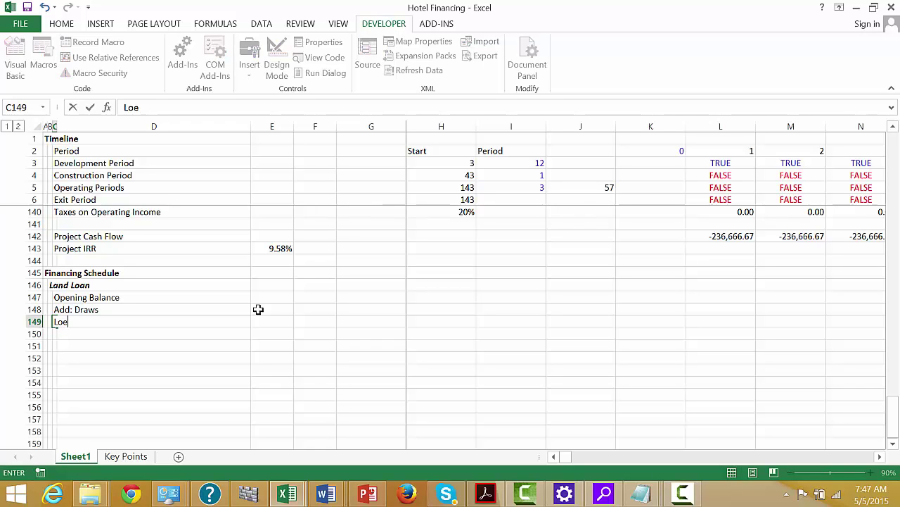
type("ss Repa")
key("BackSpace")
key("BackSpace")
key("BackSpace")
type("Ep")
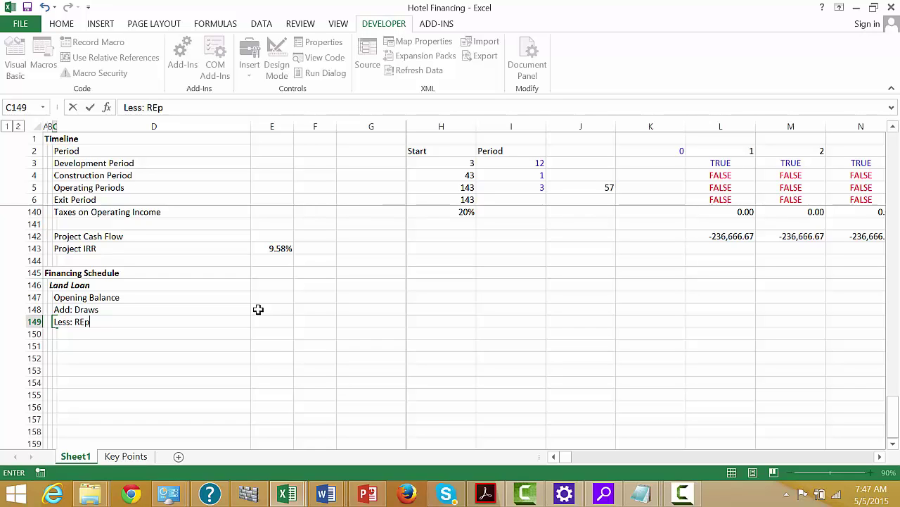
key("BackSpace")
key("BackSpace")
type("e")
type("payment Scheduled")
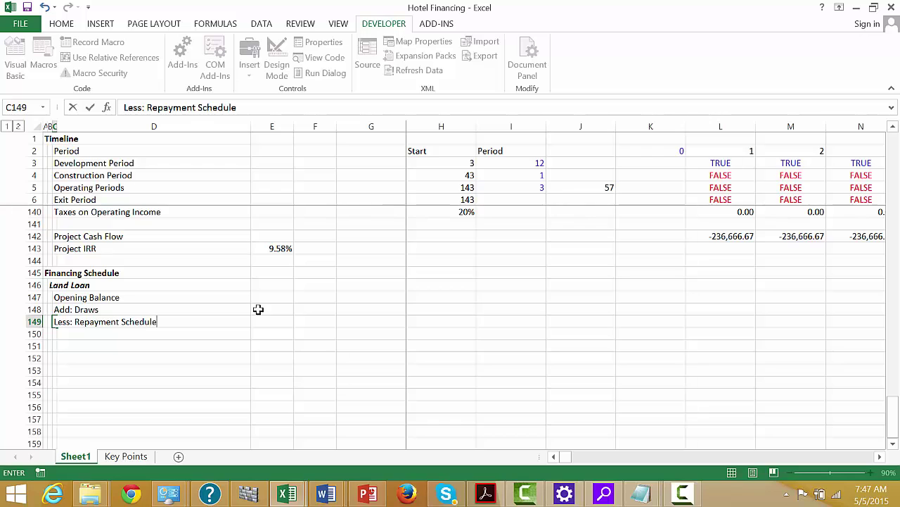
key("ctrl+Return")
Calculate the land loan's number of repayment periods in H149 with =G69*4, using the Repayment Period from the Financing Assumptions
key("Right")
key("Right")
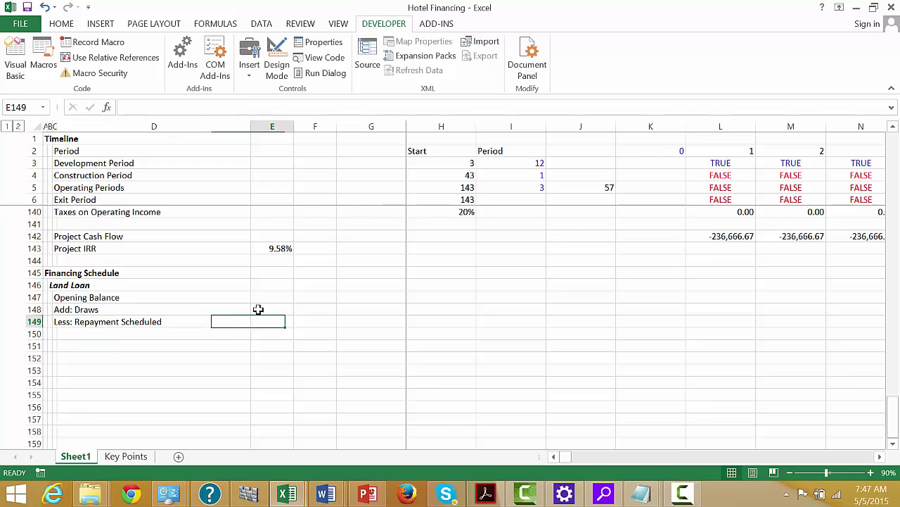
key("Right")
key("Right")
key("Right")
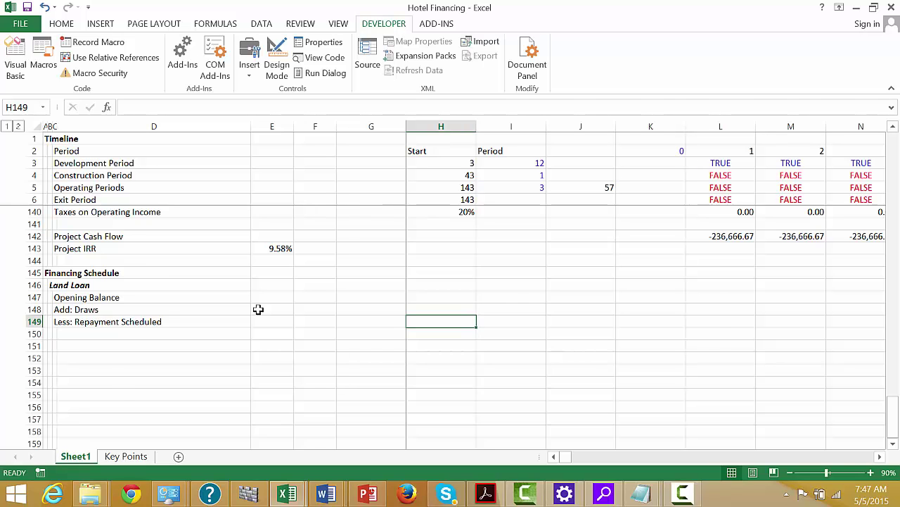
key("Up")
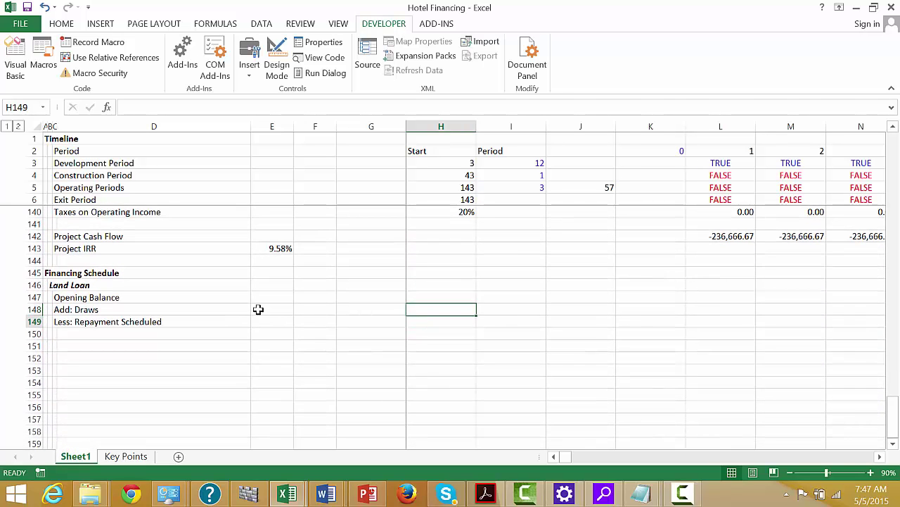
key("Down")
type("=")
key("Page_Up")
key("Page_Up")
key("Page_Up")
key("Page_Up")
key("Page_Up")
key("Page_Up")
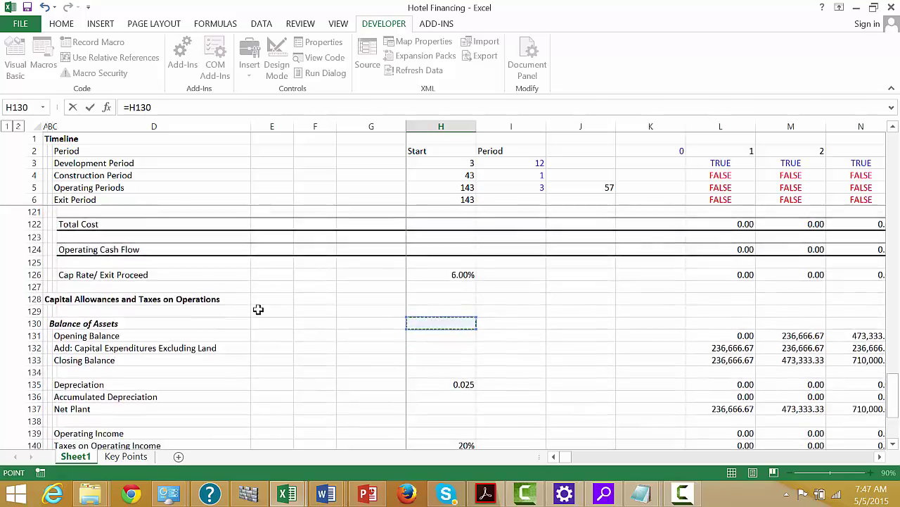
key("Page_Down")
key("Page_Down")
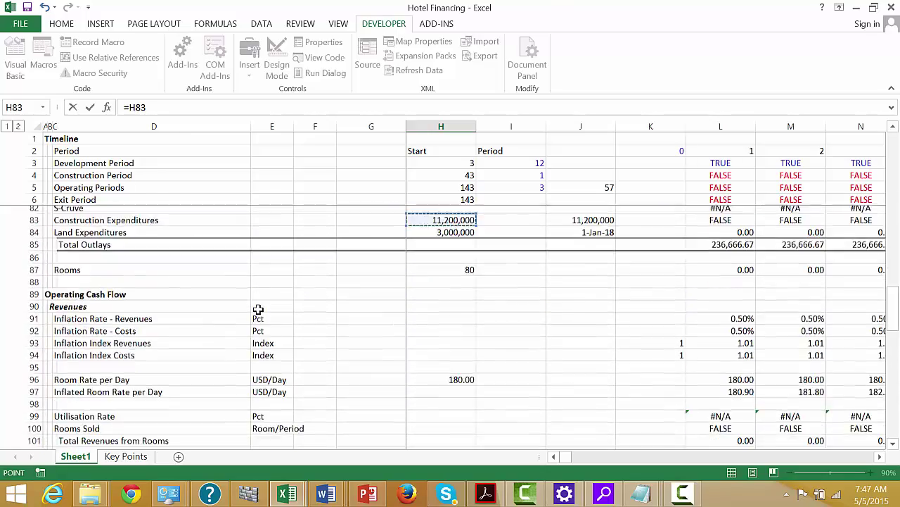
key("Page_Up")
key("Left")
key("Left")
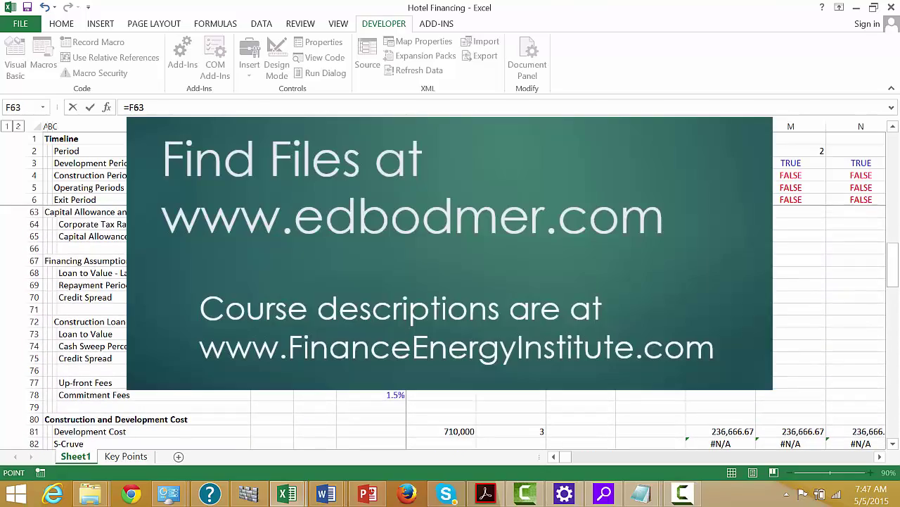
key("Up")
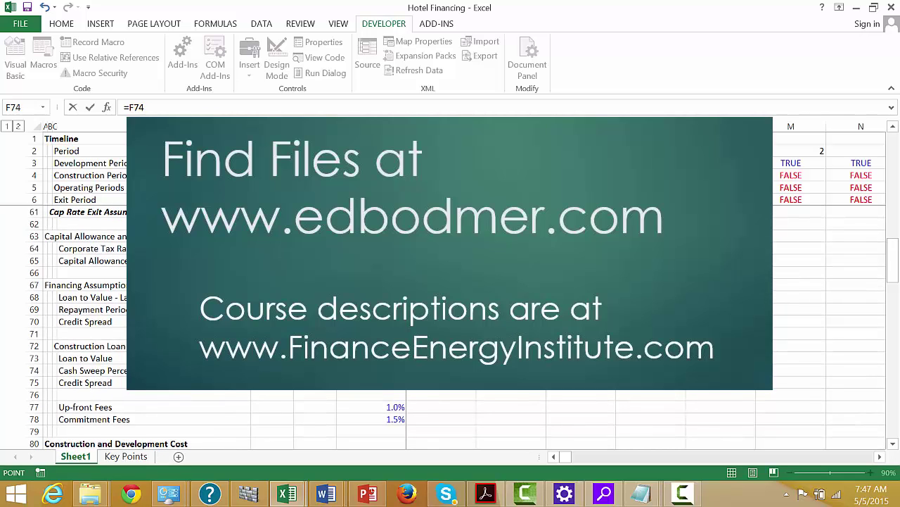
key("Right")
key("Right")
key("Up")
key("Up")
key("Up")
key("Up")
key("Up")
key("Left")
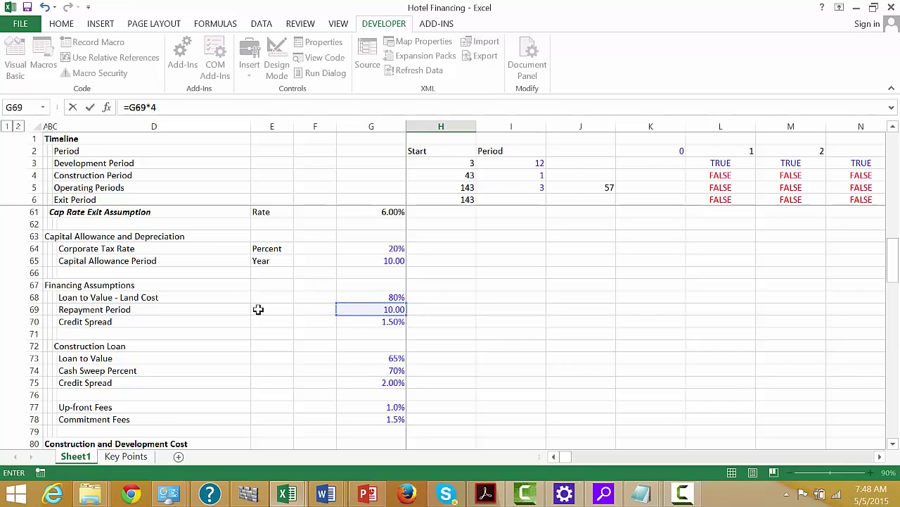
type("*4")
key("Return")
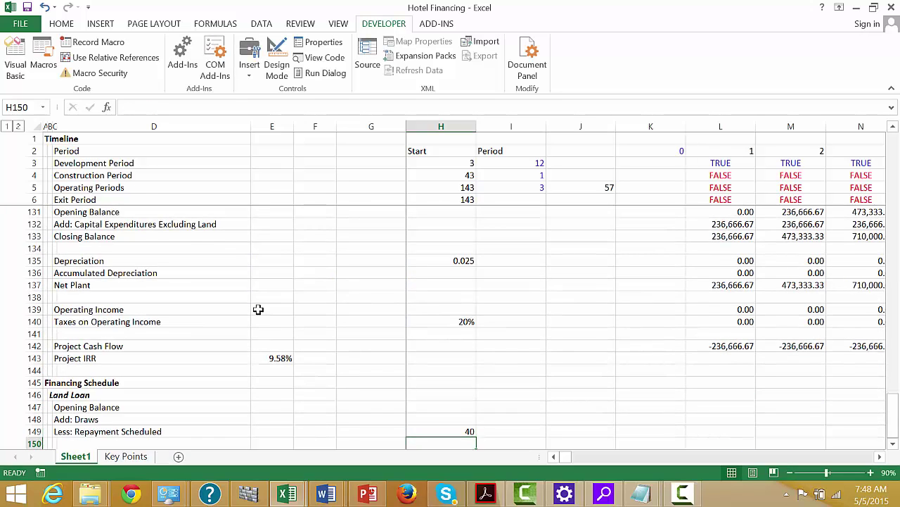
Enter the unit label "Periods" in I149, beside the repayment period count
key("Up")
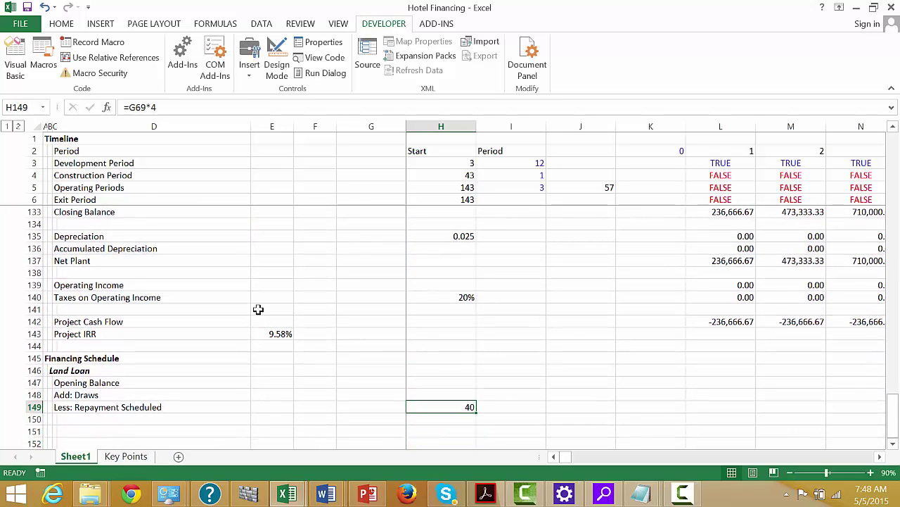
key("Right")
type("Pr")
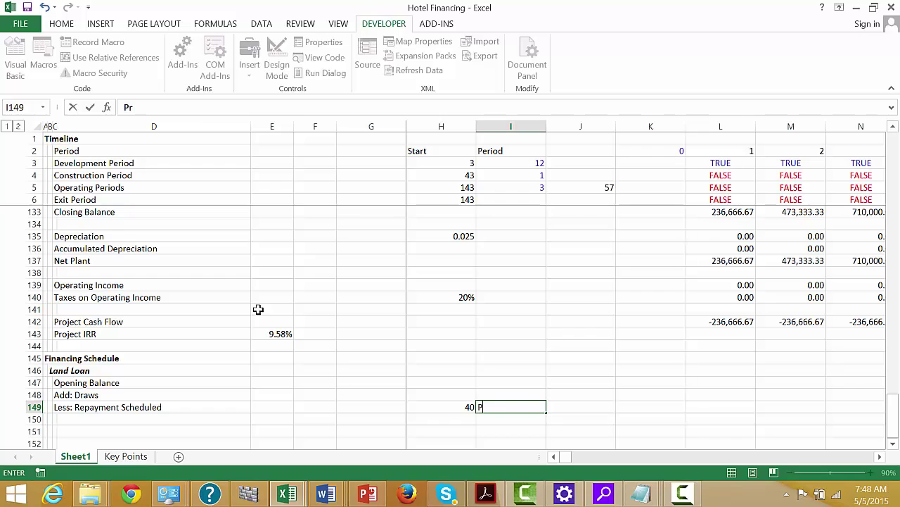
type("riods")
key("Return")
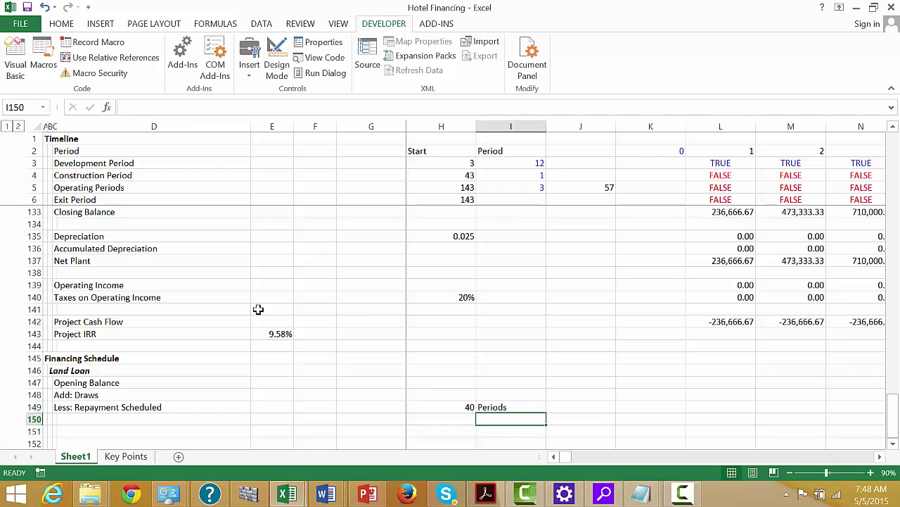
Enter the row label "Cosing Balance" in C150, below the scheduled repayment line
key("Left")
key("Left")
key("Left")
key("Left")
key("Left")
key("Left")
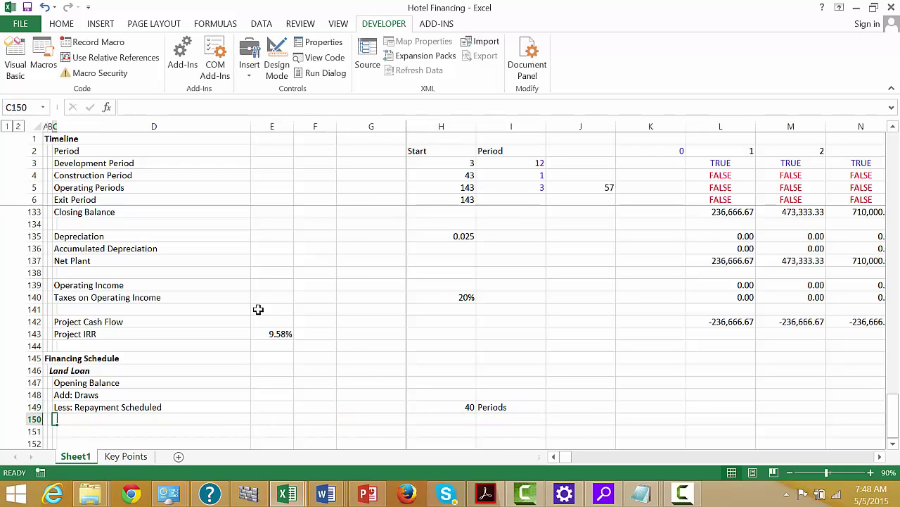
type("Cosing Ba")
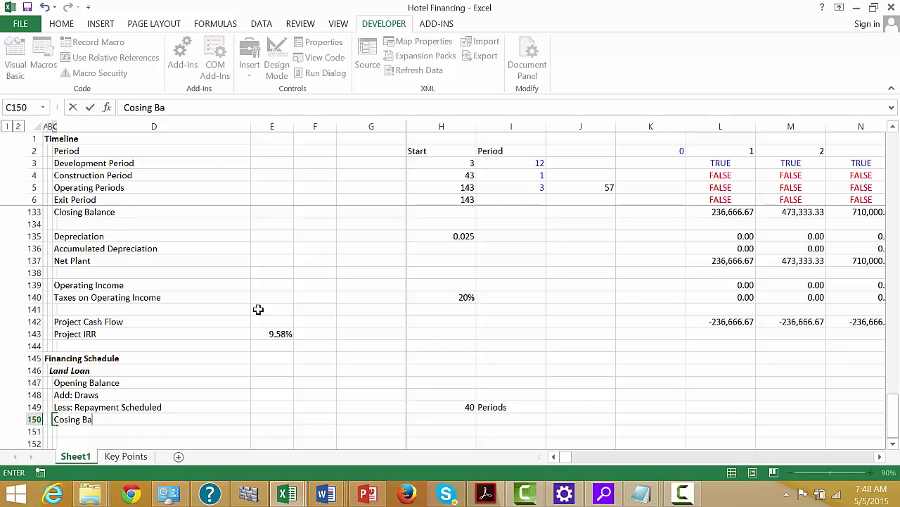
type("lance")
key("Return")
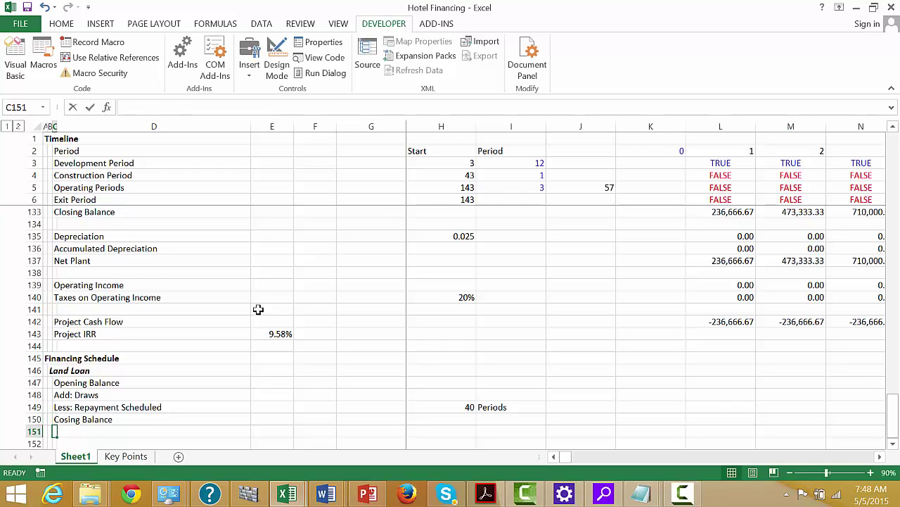
Enter the row label "LIBOR Rate" in C151 of the Land Loan section
type("I")
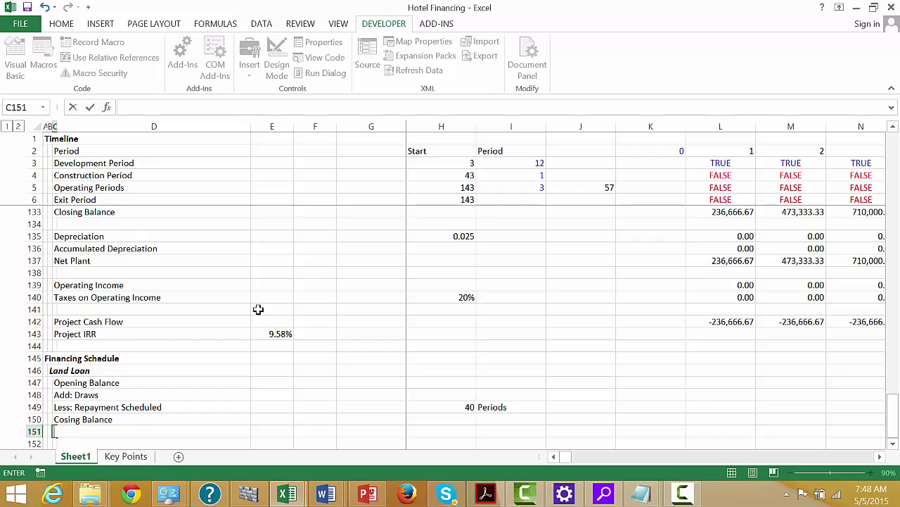
type("LIBOR Rate")
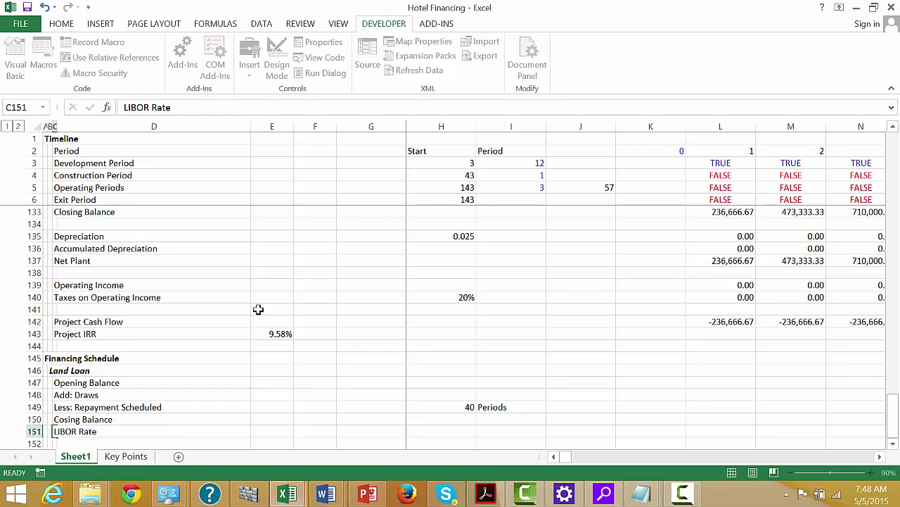
key("Return")
key("Up")
key("Right")
key("Right")
key("Right")
key("Right")
key("Right")
key("Right")
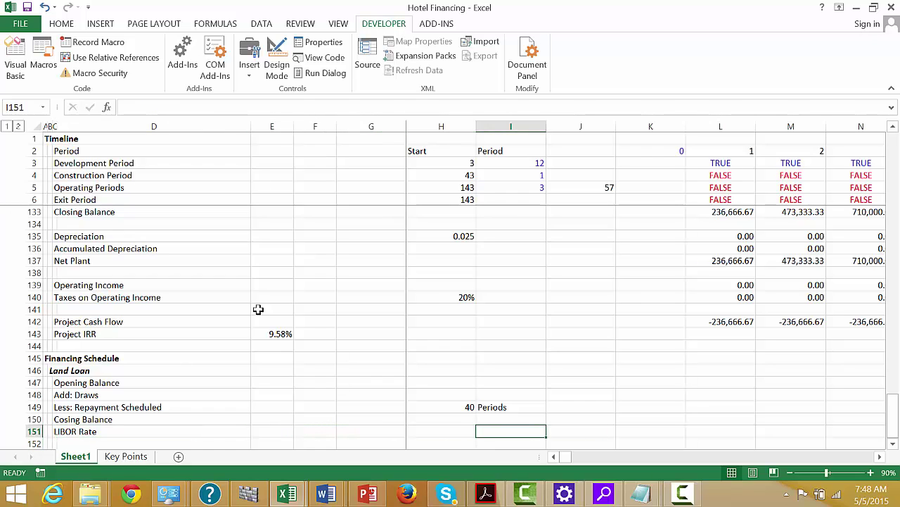
Change the row label in C151 of the Land Loan section to "Periodic LIBOR Rate"
key("Right")
key("Right")
key("Right")
key("Left")
key("Left")
key("Left")
key("Left")
key("Left")
key("Left")
key("Left")
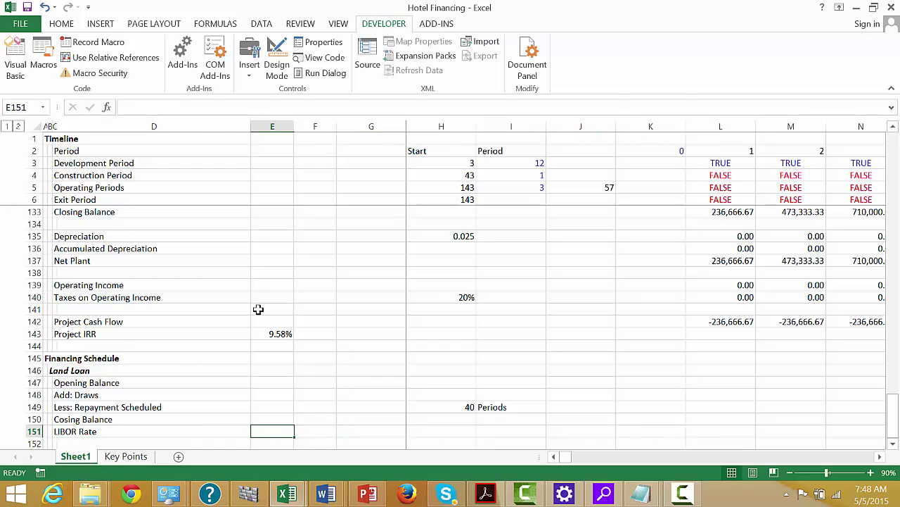
key("Left")
key("Left")
type("PEr")
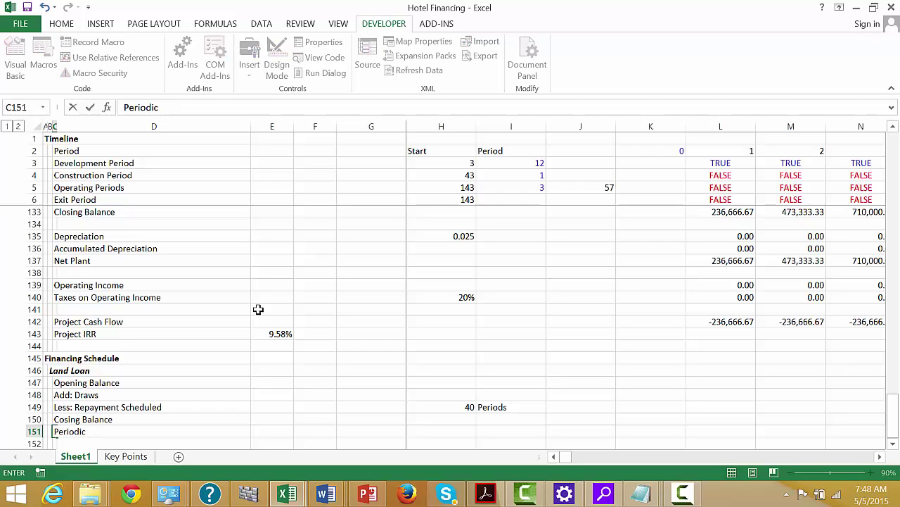
type("iodic LIBRO")
key("BackSpace")
key("BackSpace")
type("OR")
key("Return")
key("Up")
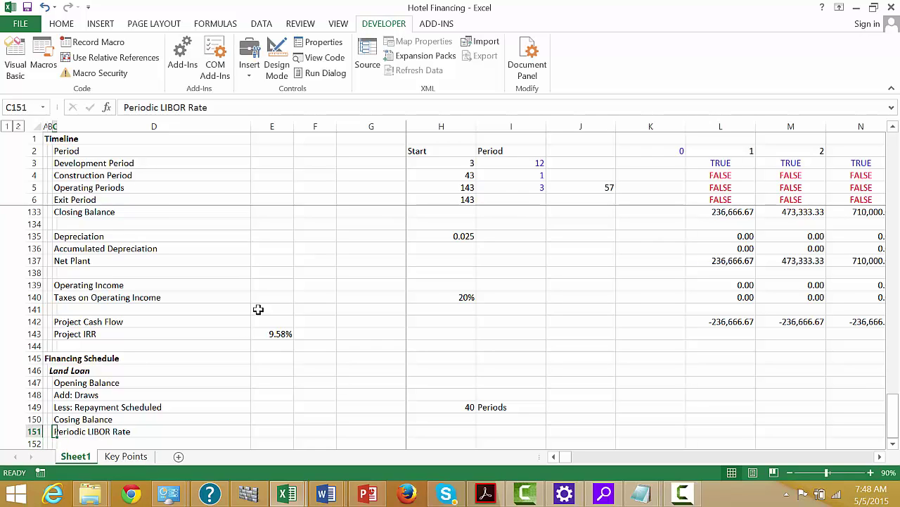
Regroup the hidden timeline rows to cover only rows 7 to 12 and collapse them, leaving Periods per Year outside the group
left_click(19, 129)
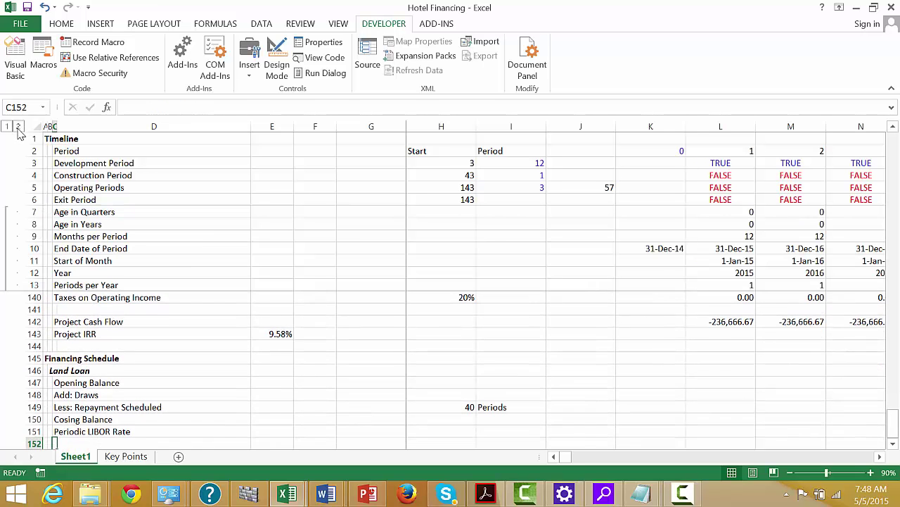
left_click(34, 211)
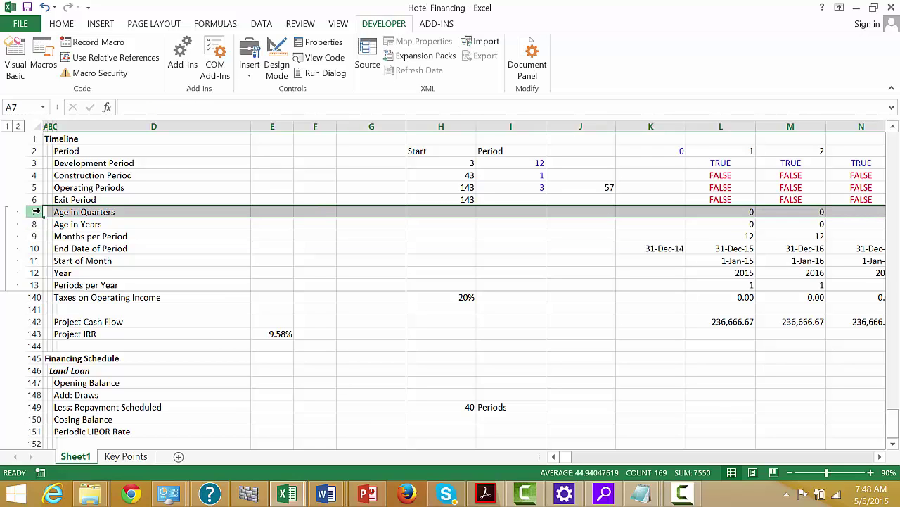
left_click_drag(34, 212, 34, 285)
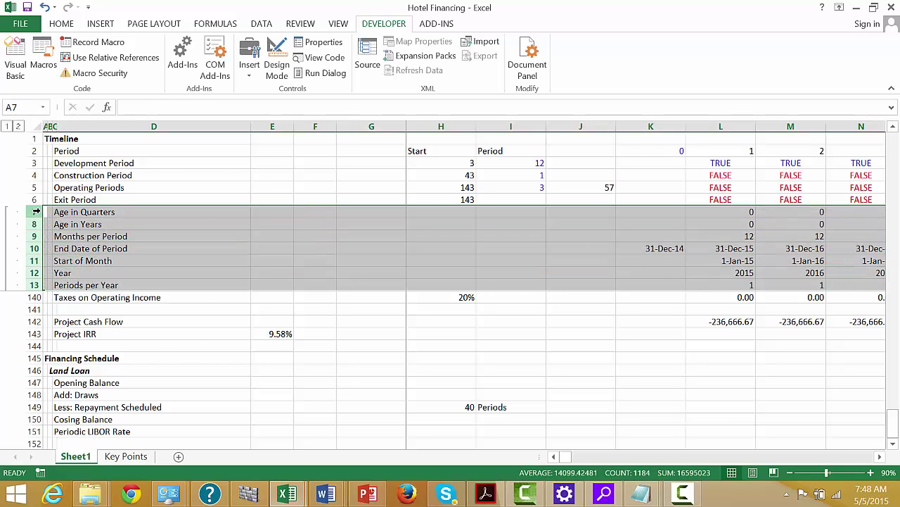
key("alt+shift+Left")
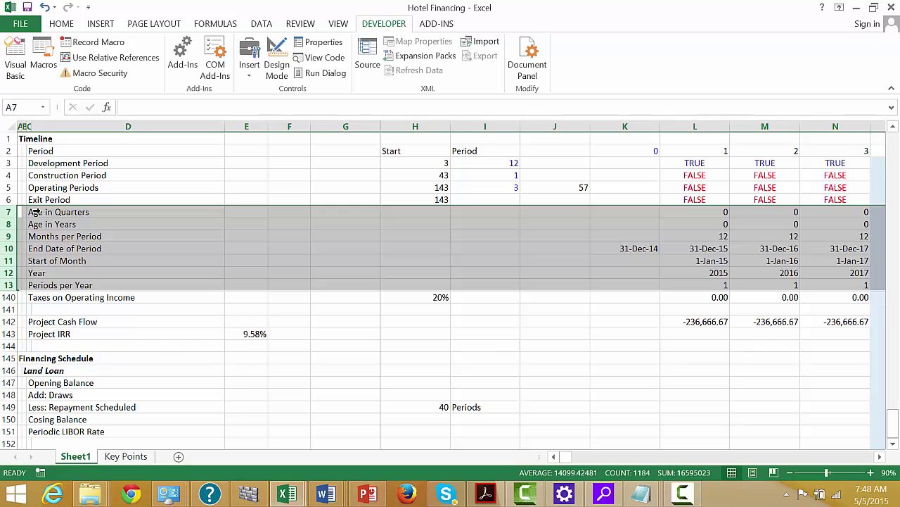
key("shift+Up")
key("alt+shift+Right")
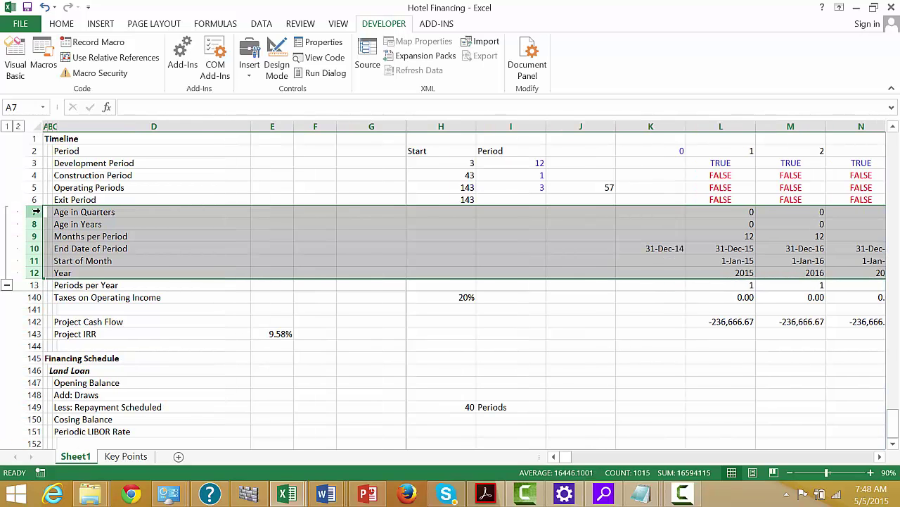
left_click(7, 285)
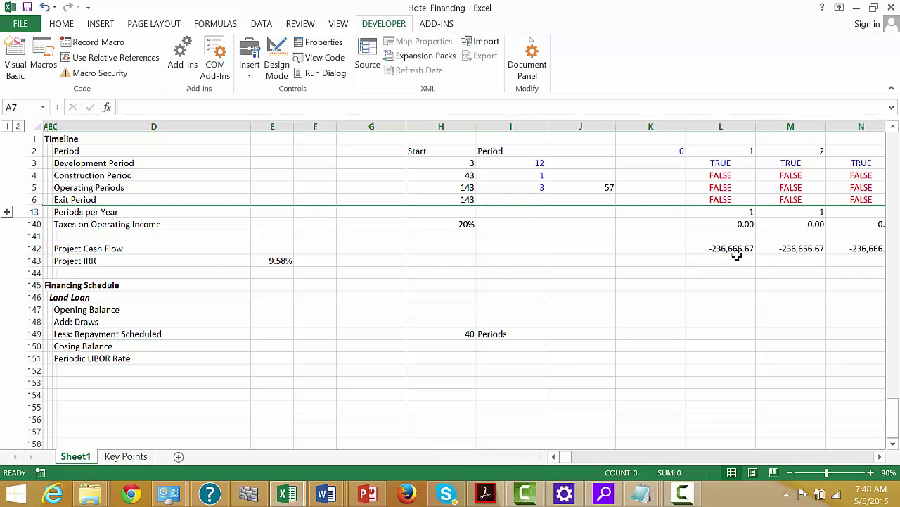
Examine the Periods per Year row across the development, construction and operating periods of the timeline
left_click(730, 320)
key("Down")
key("Down")
key("Down")
key("Right")
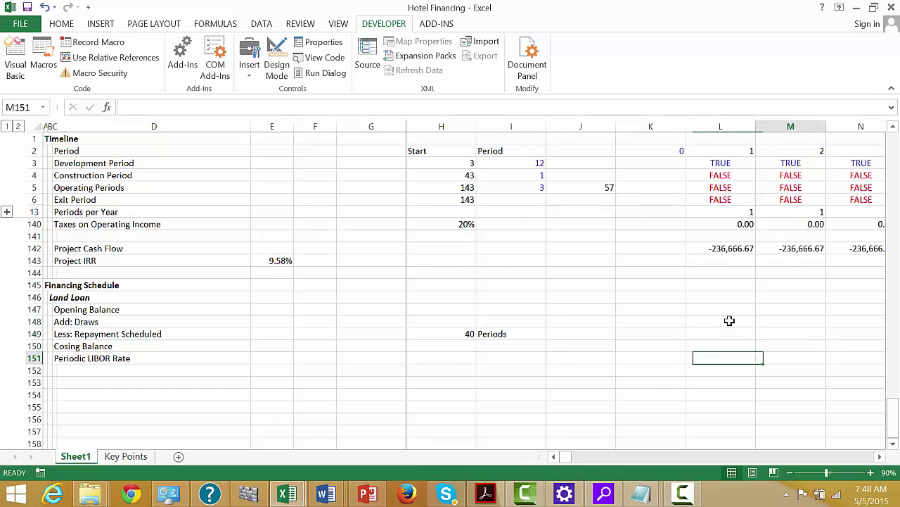
key("Right")
key("Right")
key("Right")
key("Right")
key("Right")
key("Right")
key("Right")
key("Right")
key("Right")
key("Right")
key("Right")
key("Right")
key("Right")
key("Right")
key("Right")
key("Right")
key("Right")
key("Right")
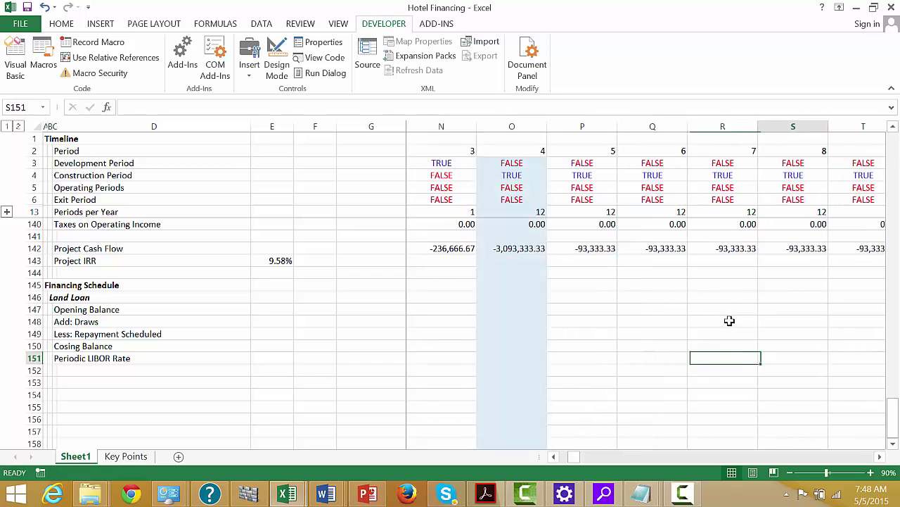
key("Right")
key("Right")
key("Right")
key("Right")
key("Right")
key("Right")
key("Right")
key("Right")
key("Right")
key("Right")
key("Right")
key("Right")
key("Right")
key("Right")
key("Right")
key("Right")
key("Right")
key("Right")
key("Right")
key("Right")
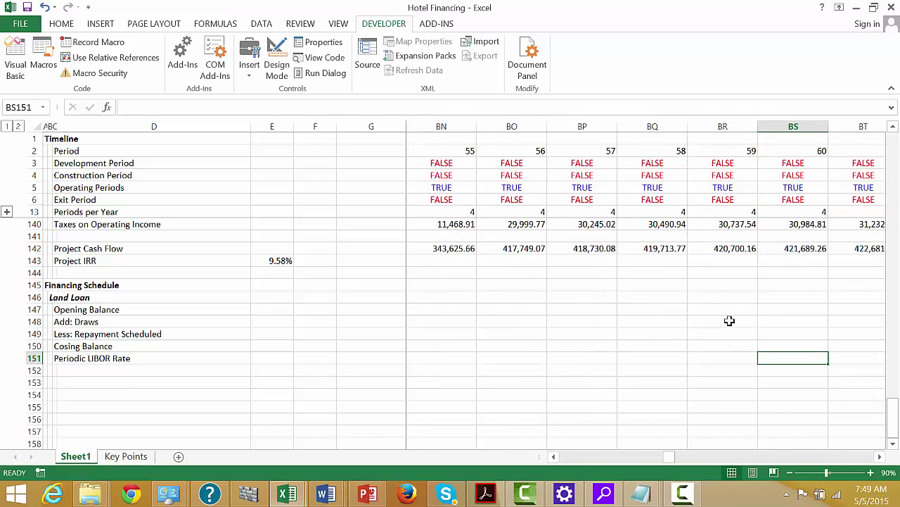
Enter the row label "Credit Spread" in C152, below the periodic LIBOR rate
key("Left")
key("Left")
key("Left")
key("ctrl+Left")
key("Left")
key("Left")
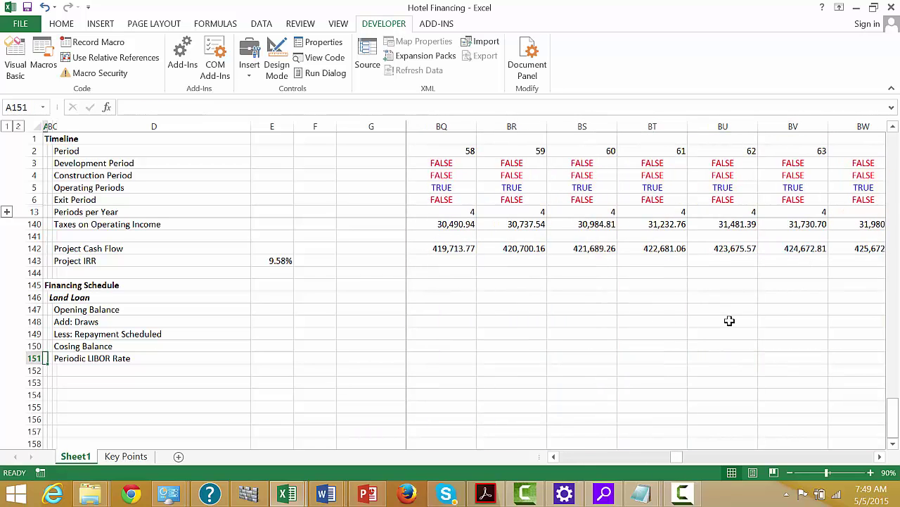
key("Right")
key("Right")
key("Left")
key("Left")
key("Up")
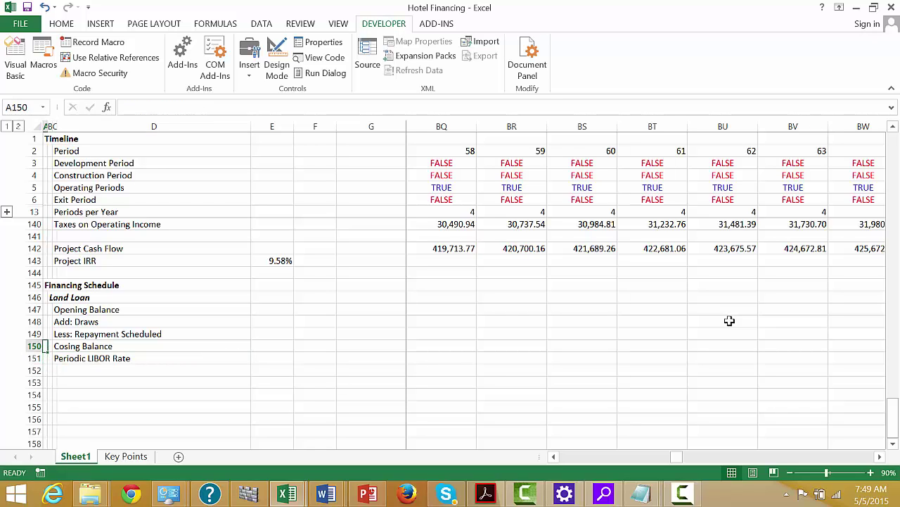
key("Up")
key("Up")
key("Up")
key("Up")
key("Down")
key("Down")
key("Down")
key("Down")
key("Down")
key("Down")
key("Right")
type("Cr")
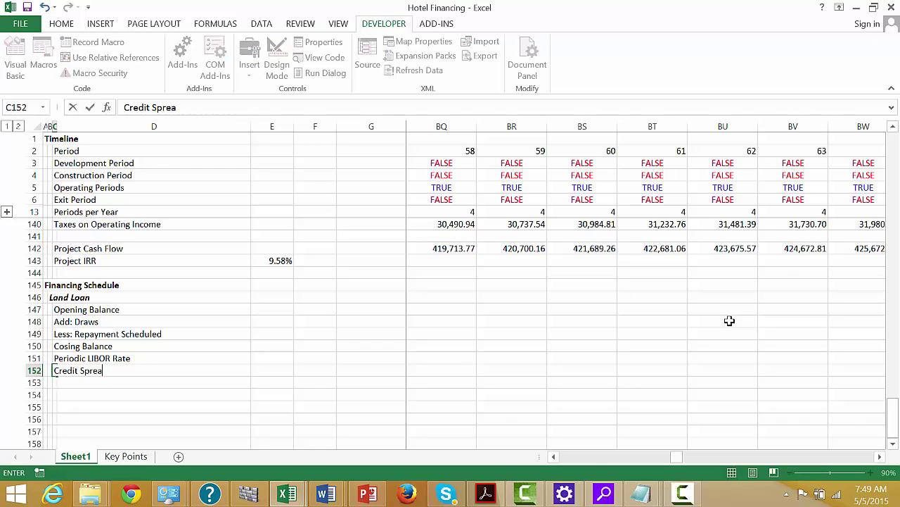
key("Return")
Enter the row label "Total Interest Rate" in C153, below the credit spread
type("To")
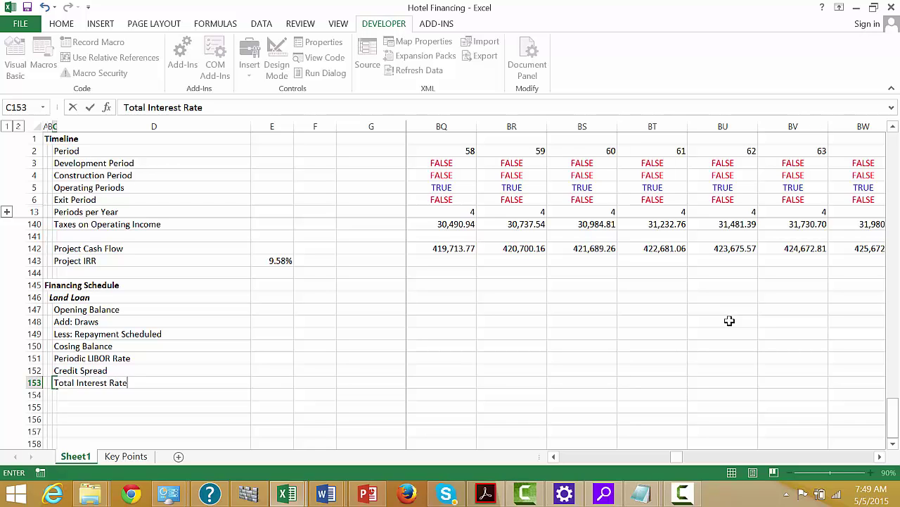
type("tal Interest Rate")
key("Return")
Link the land loan's Credit Spread cell H152 to the construction loan's credit spread in G75
key("Up")
key("Up")
key("Right")
key("Right")
key("Right")
key("Right")
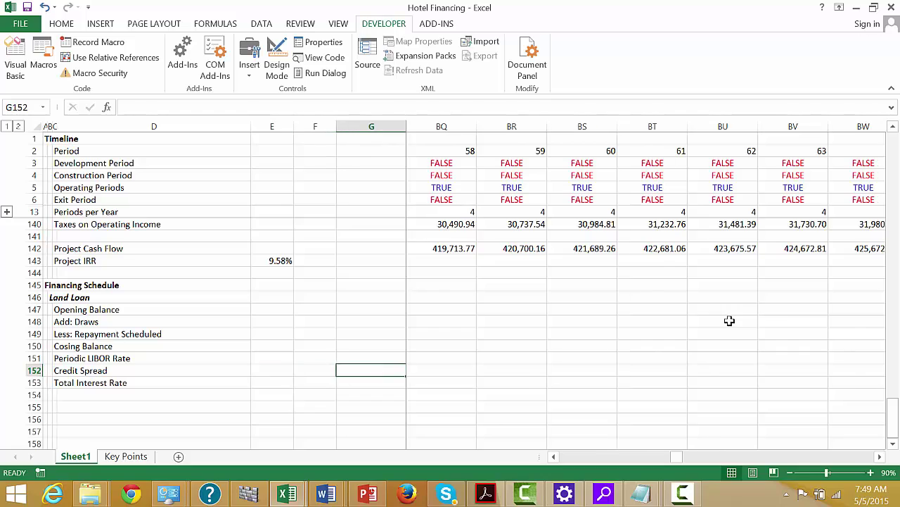
key("Right")
type("=")
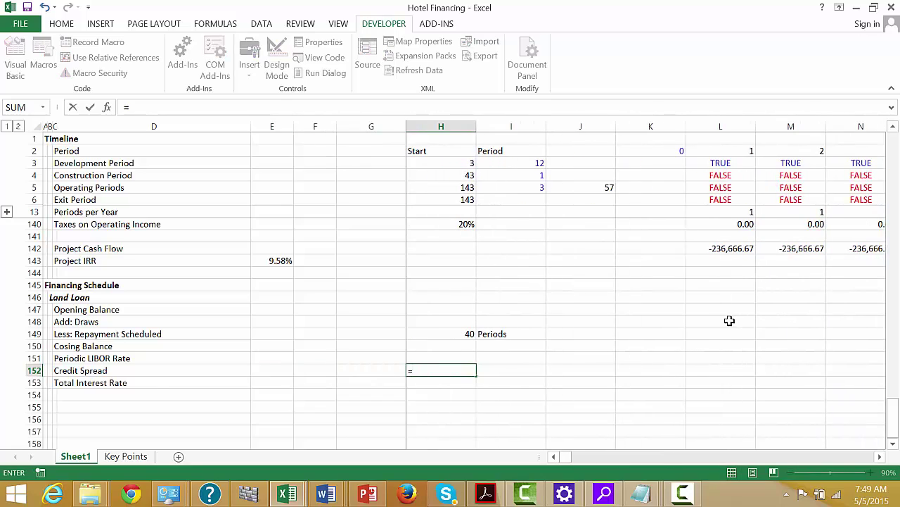
key("Up")
key("Up")
key("Up")
key("Up")
key("Up")
key("Up")
key("Up")
key("Up")
key("Up")
key("Up")
key("Up")
key("Up")
key("Up")
key("Up")
key("Up")
key("Up")
key("Up")
key("Up")
key("Up")
key("Up")
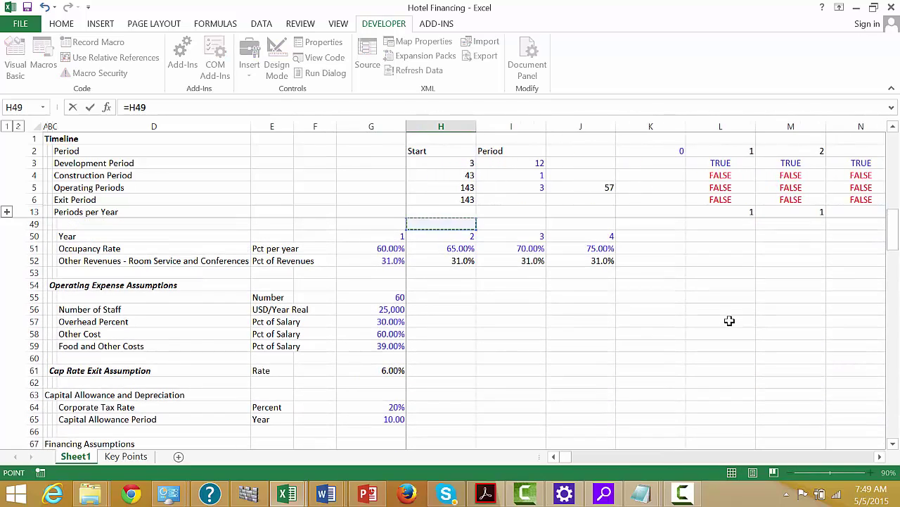
key("Down")
key("Down")
key("Down")
key("Down")
key("Down")
key("Down")
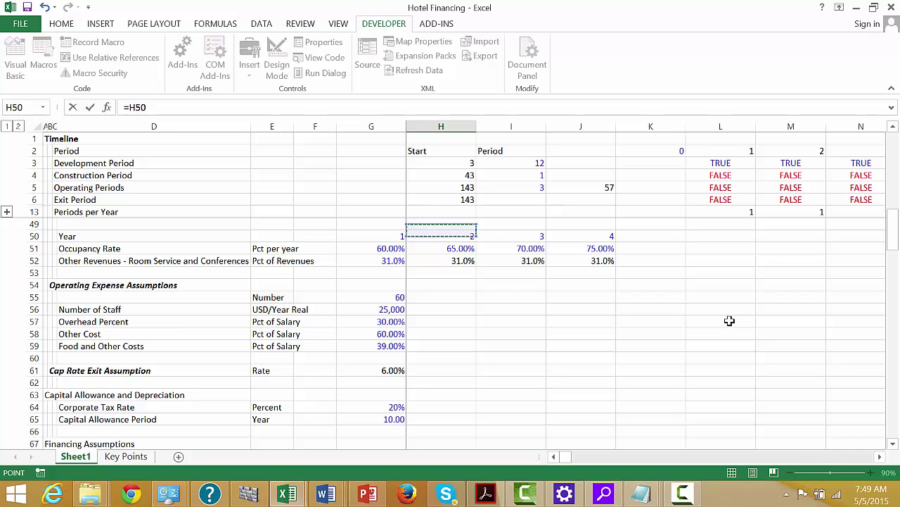
key("Left")
key("Left")
key("Down")
key("Down")
key("Down")
key("Down")
key("Down")
key("Down")
key("Down")
key("Down")
key("Down")
key("Down")
key("Down")
key("Down")
key("Down")
key("Down")
key("Down")
key("Down")
key("Down")
key("Down")
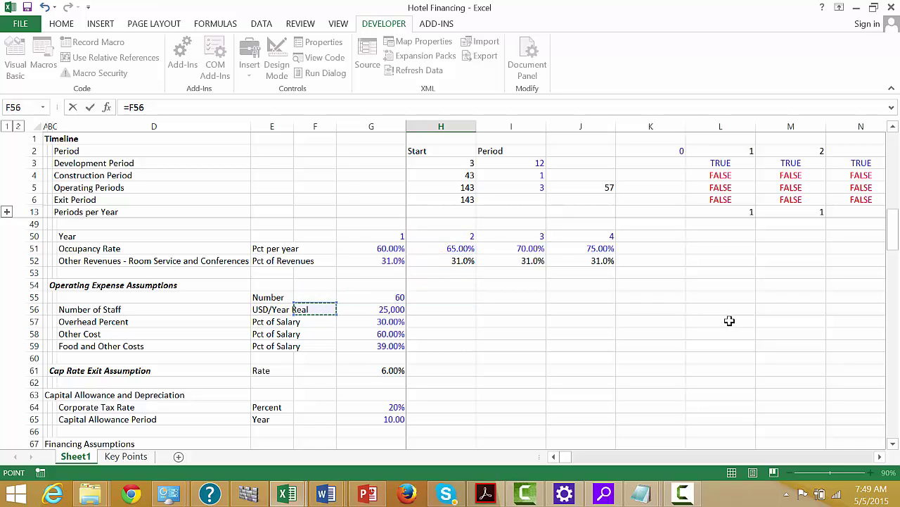
key("Down")
key("Down")
key("Down")
key("Down")
key("Down")
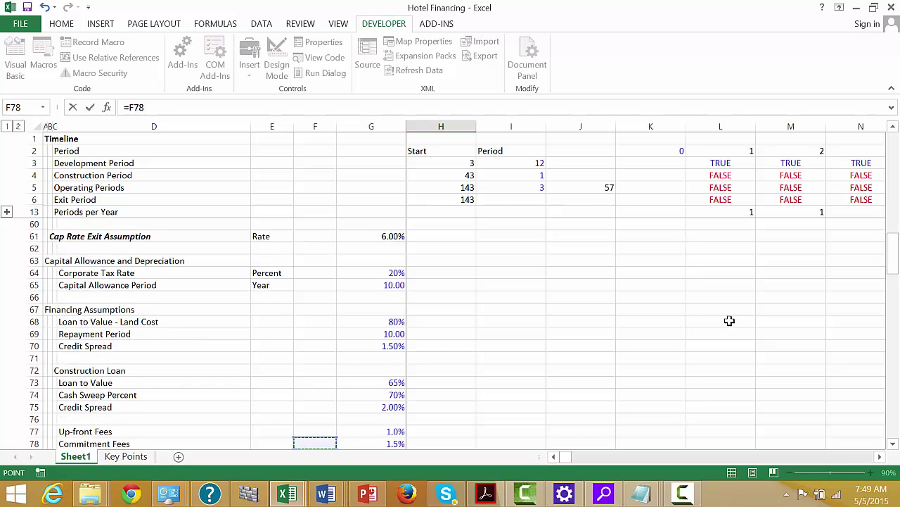
key("Up")
key("Up")
key("Right")
key("Right")
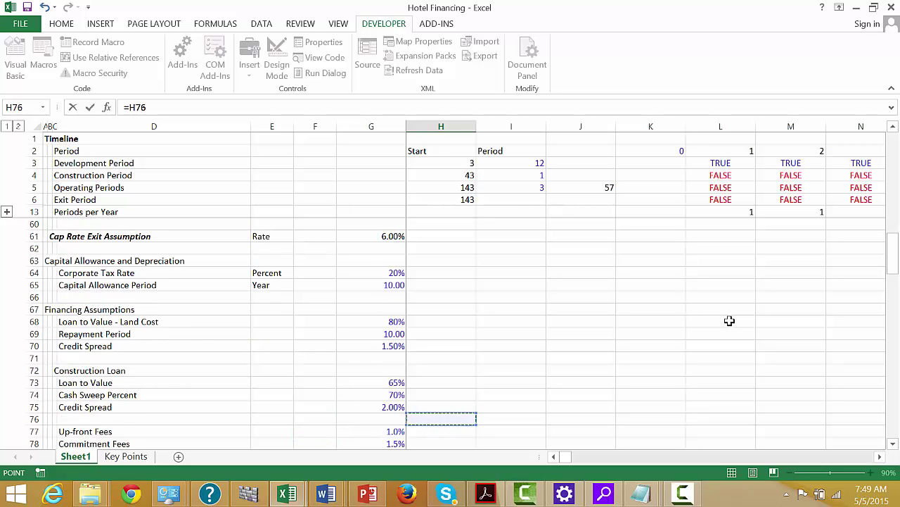
key("Up")
key("Left")
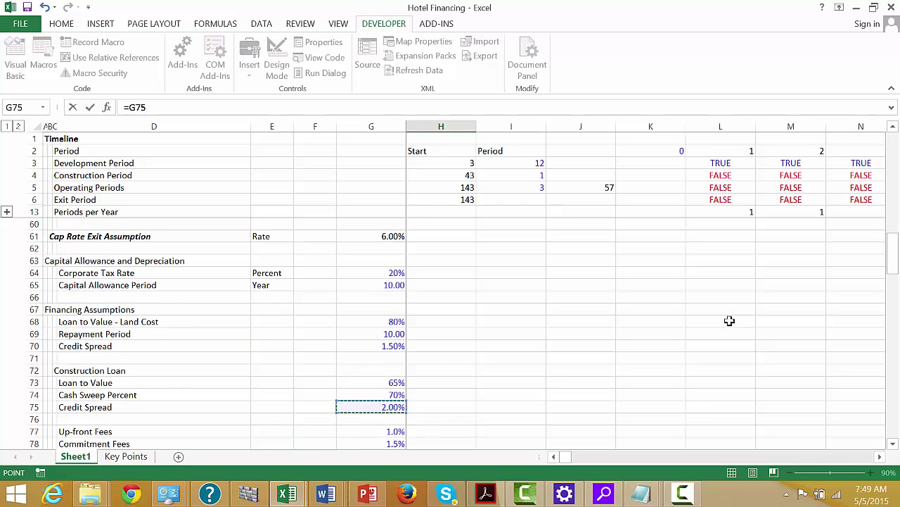
key("Return")
key("Up")
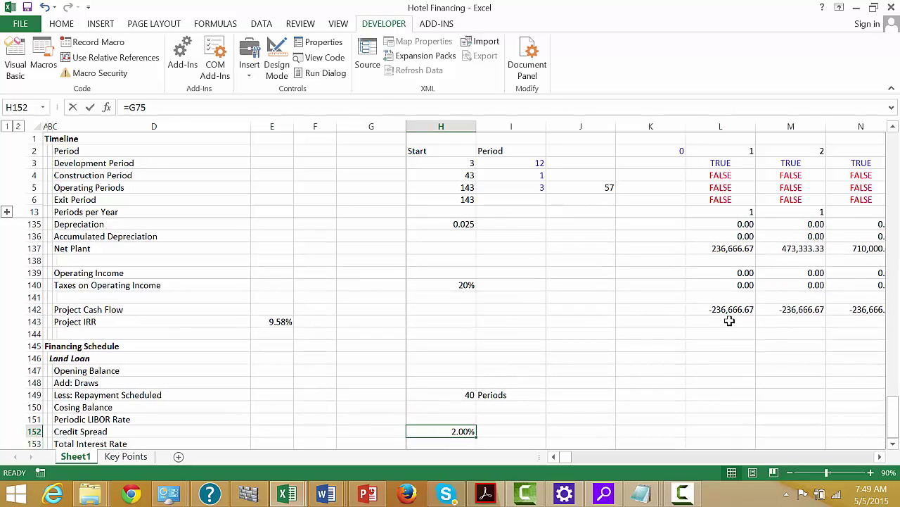
Link the land loan's Credit Spread in H152 to the land loan's credit spread assumption in G70
type("=")
key("Up")
key("Up")
key("Up")
key("Up")
key("Up")
key("Up")
key("Up")
key("Up")
key("Up")
key("Up")
key("Up")
key("Up")
key("Up")
key("Up")
key("Up")
key("Up")
key("Up")
key("Up")
key("Up")
key("Up")
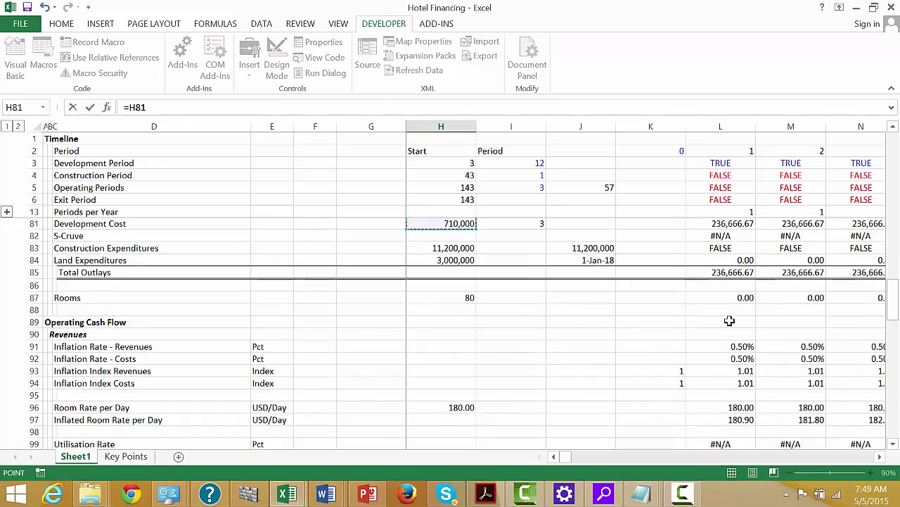
key("Down")
key("Down")
key("Down")
key("Down")
key("Down")
key("Down")
key("Down")
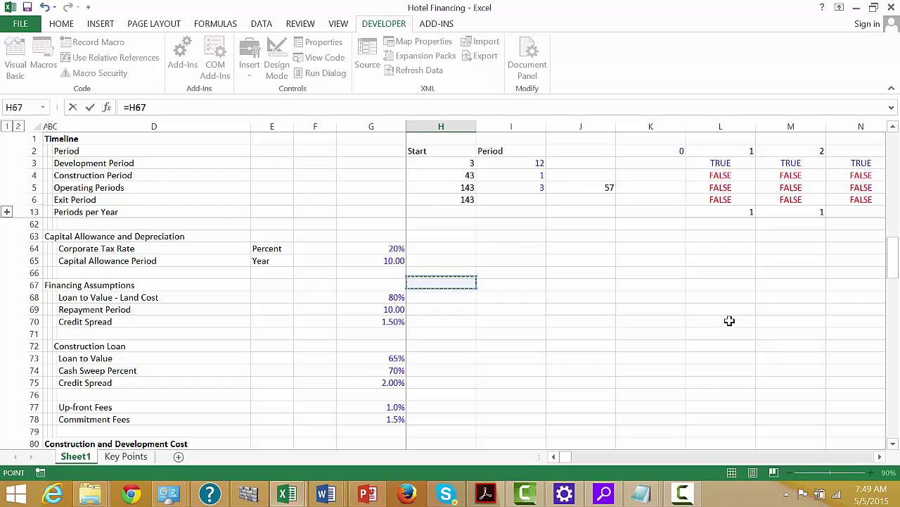
key("Down")
key("Left")
key("Return")
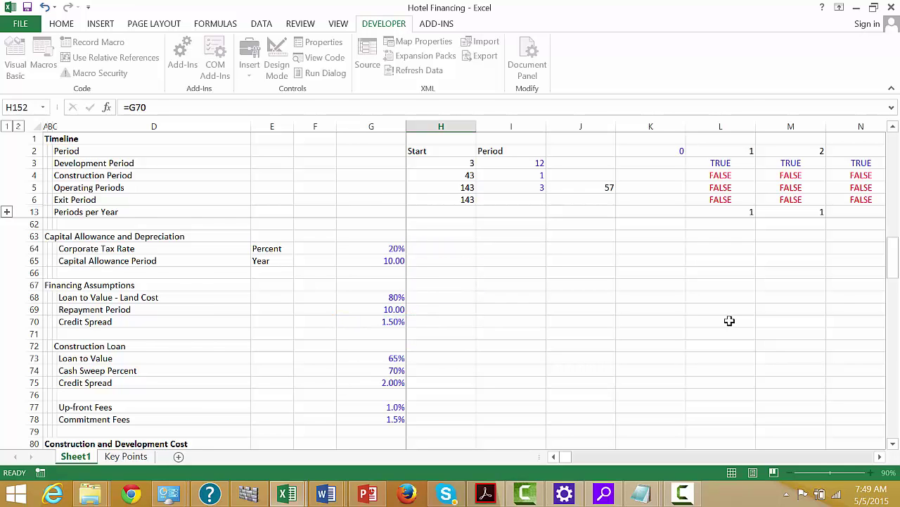
key("Down")
key("Down")
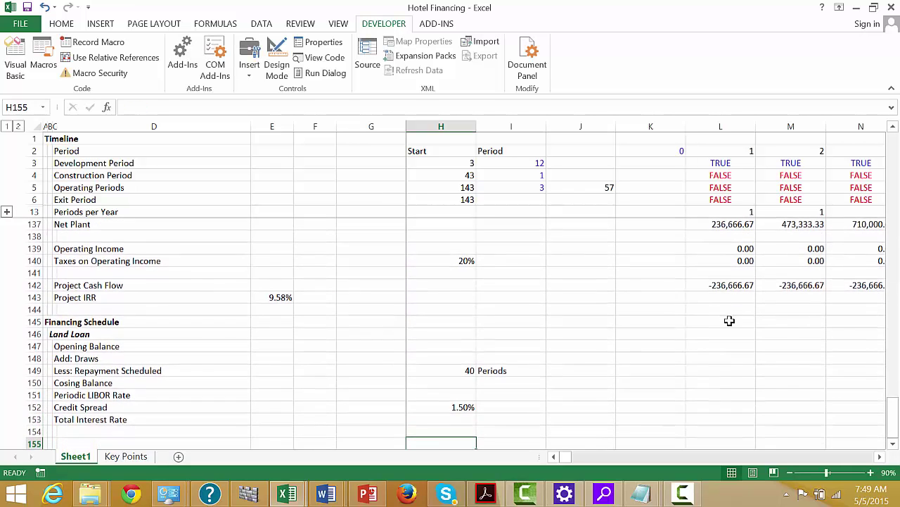
key("Left")
key("Left")
key("Left")
key("Left")
key("Left")
key("Left")
key("Left")
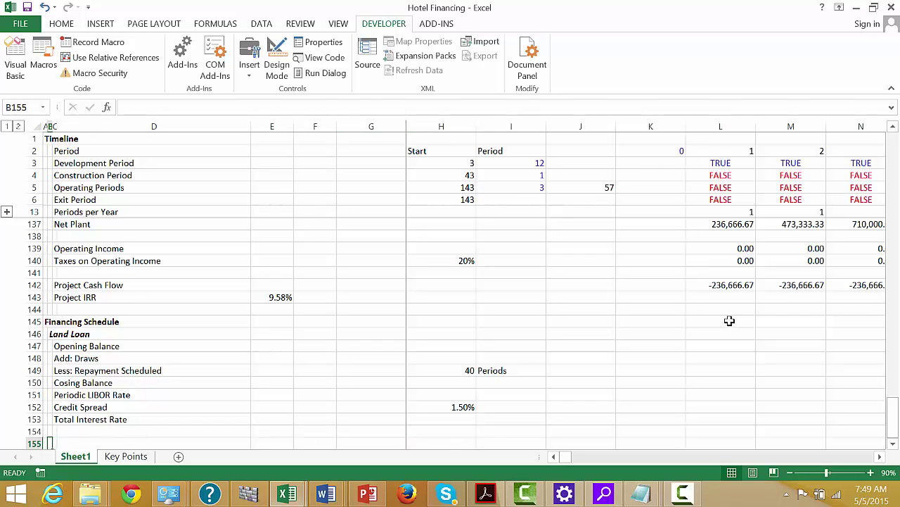
key("Up")
key("Up")
key("Right")
key("Right")
key("Right")
key("Right")
key("Right")
key("Right")
key("Right")
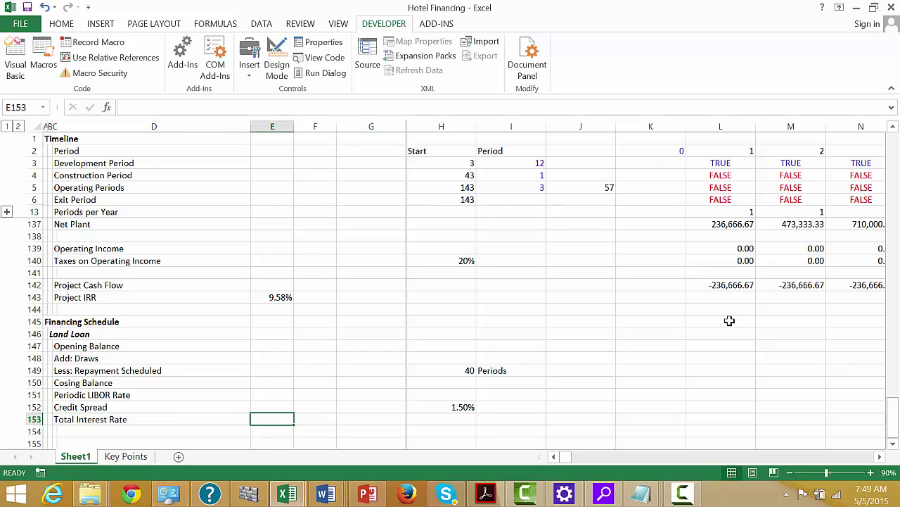
key("Up")
key("Down")
key("Down")
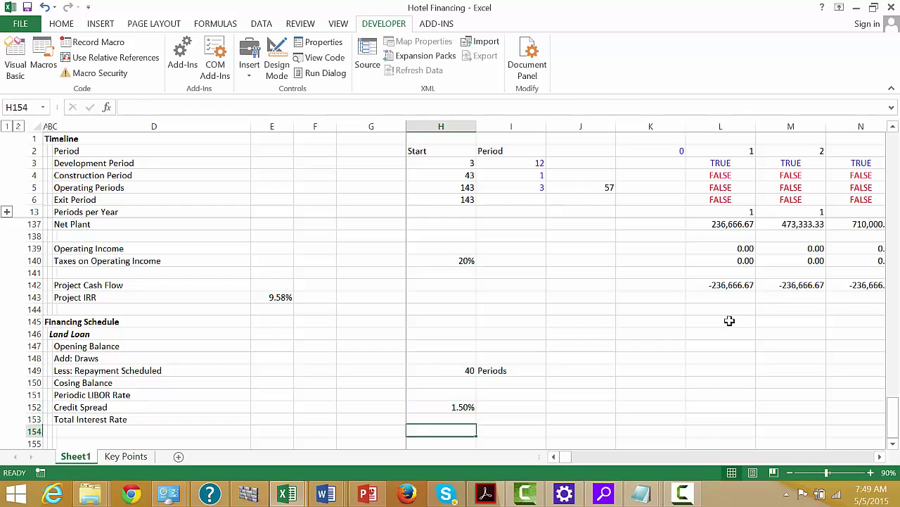
key("Up")
key("Up")
key("Down")
key("Down")
Enter the row label "Interest Expense" in C154, below the total interest rate
key("Left")
key("Left")
key("Left")
key("Left")
key("Left")
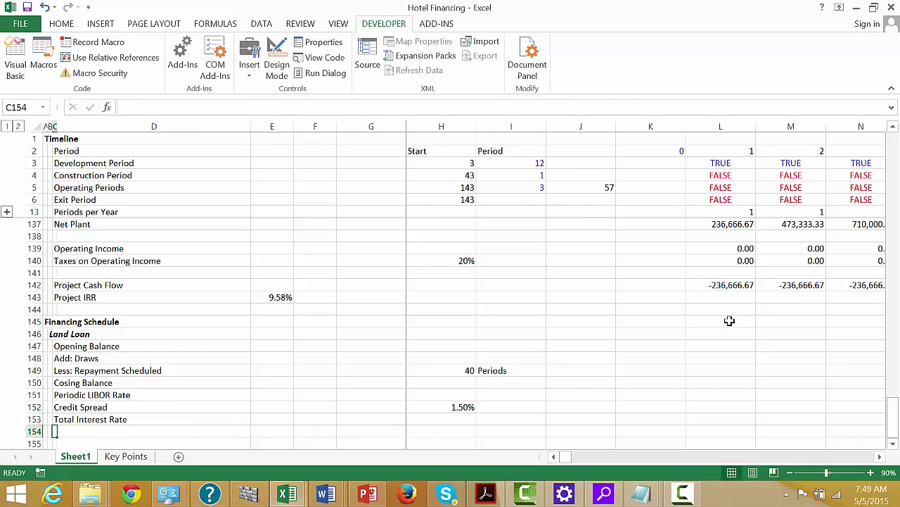
type("In")
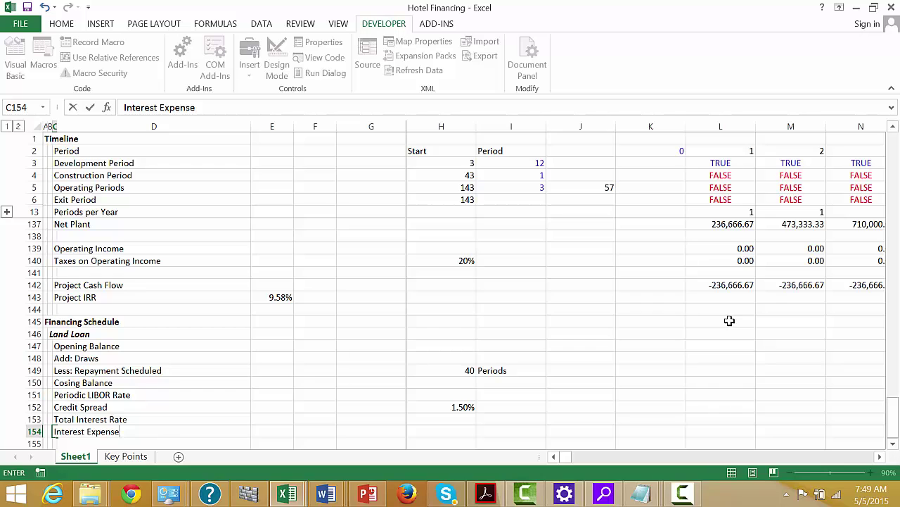
type("terest Expense")
key("Return")
Enter the row label "Interest Capitalised" in C155, below the interest expense
type("In")
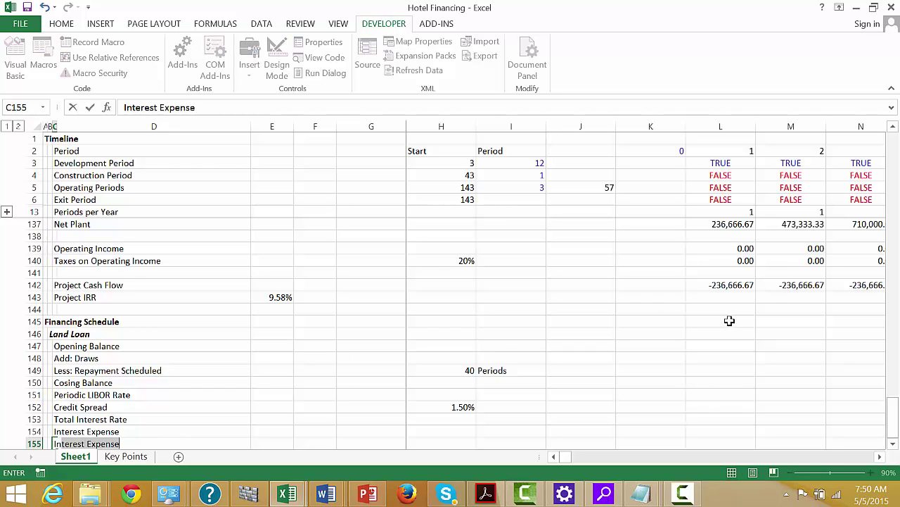
type("terest Cap")
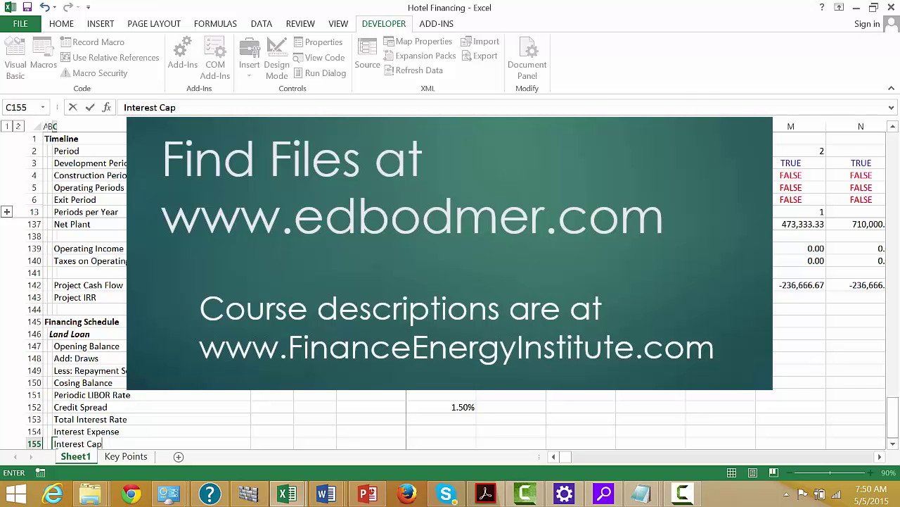
type("italis")
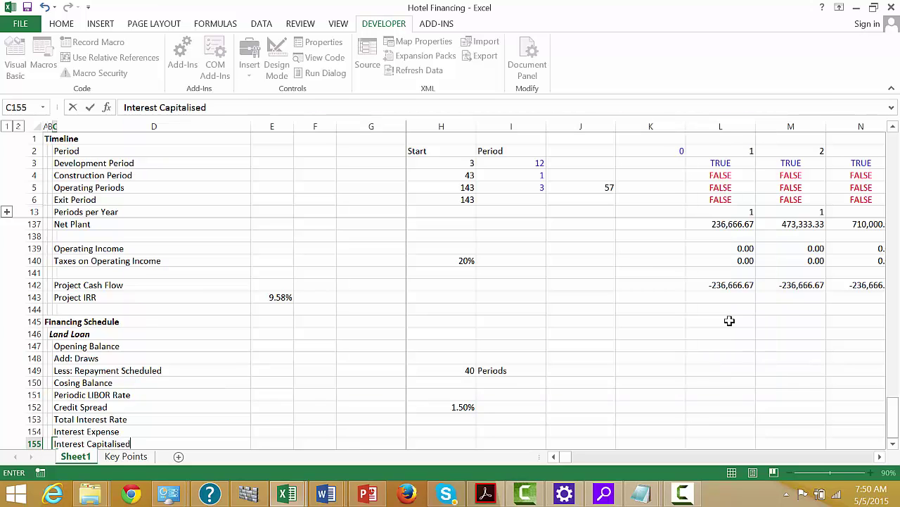
type("ed")
key("Return")
key("Return")
key("Up")
key("Up")
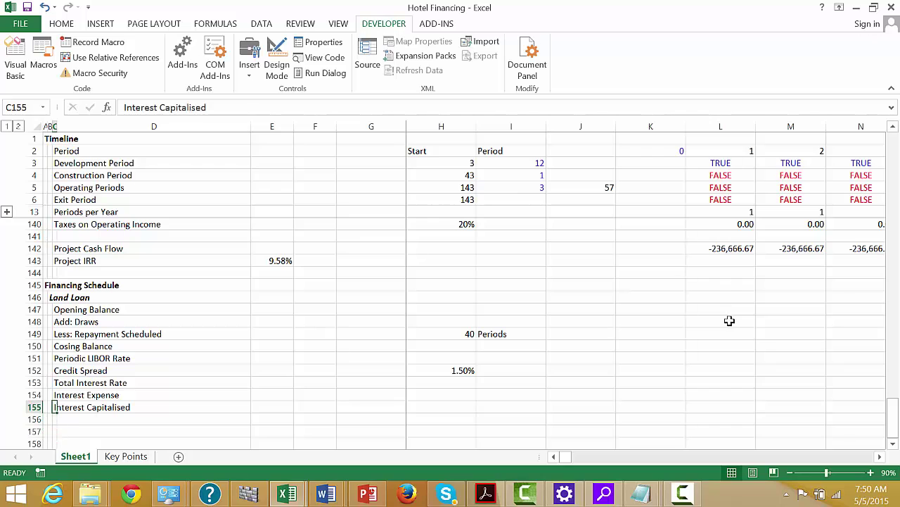
key("Up")
key("Right")
key("Right")
key("Right")
key("Right")
key("Right")
key("Right")
key("Right")
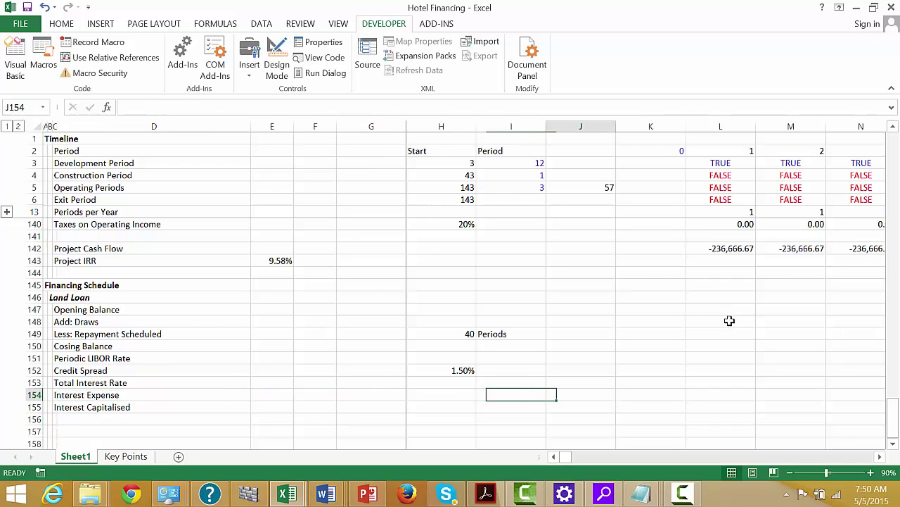
key("Right")
key("Right")
key("Down")
key("Left")
key("Left")
key("Left")
key("Left")
key("Left")
key("Left")
key("Left")
key("Left")
key("Left")
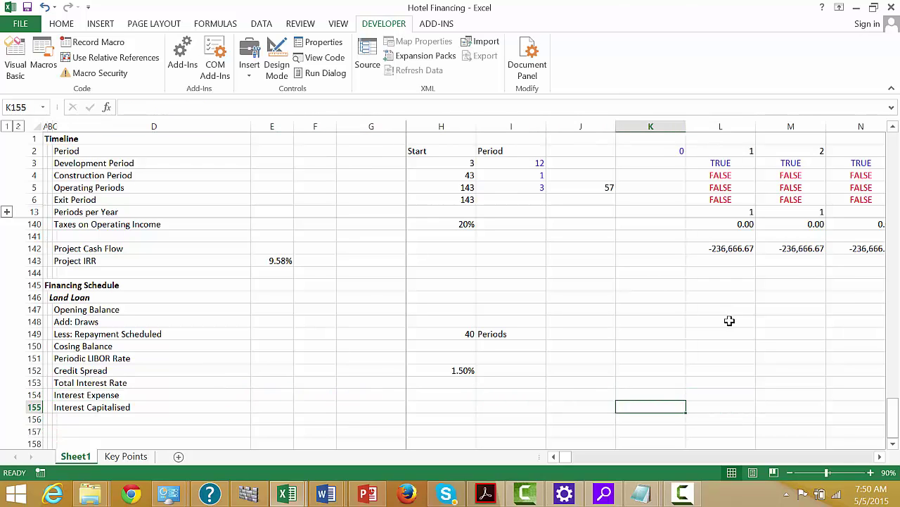
key("Right")
key("Right")
key("Right")
key("Right")
key("Right")
key("Right")
key("Right")
key("Right")
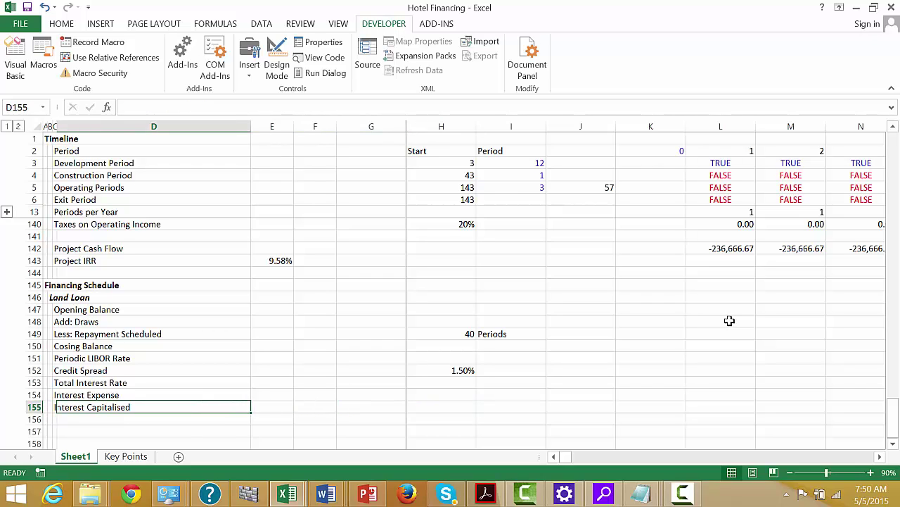
key("Right")
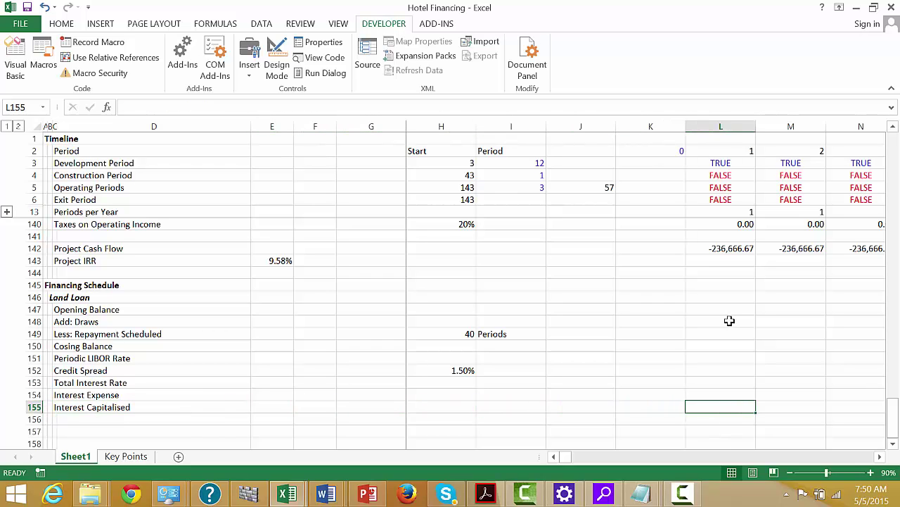
key("Left")
key("Left")
key("Left")
key("Left")
key("Left")
key("Left")
key("Left")
key("Left")
key("Left")
key("Left")
key("Left")
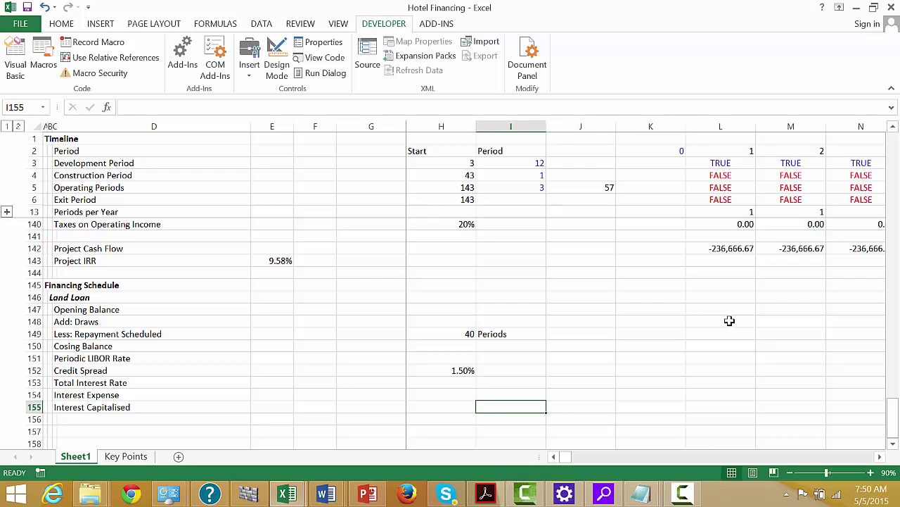
key("Down")
key("Down")
key("Down")
key("Down")
key("Down")
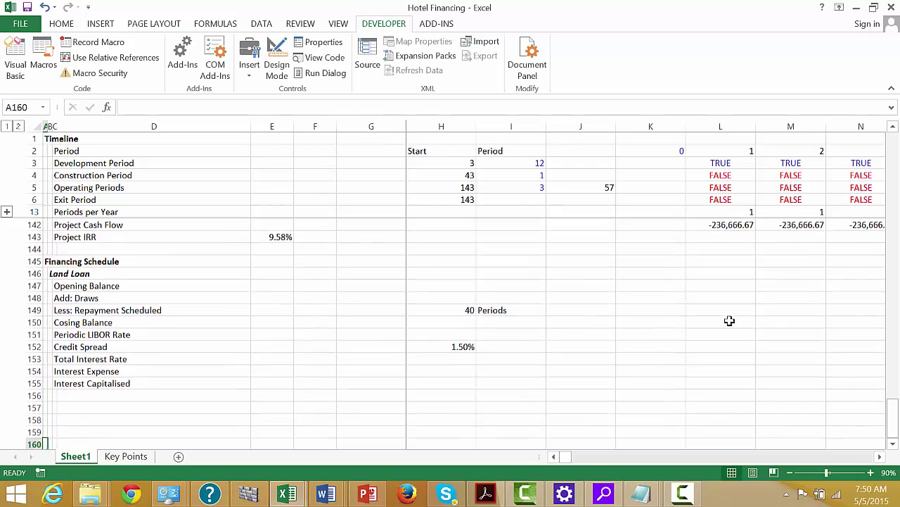
key("Up")
key("Up")
key("Up")
key("Up")
key("Up")
key("Right")
key("Up")
key("Up")
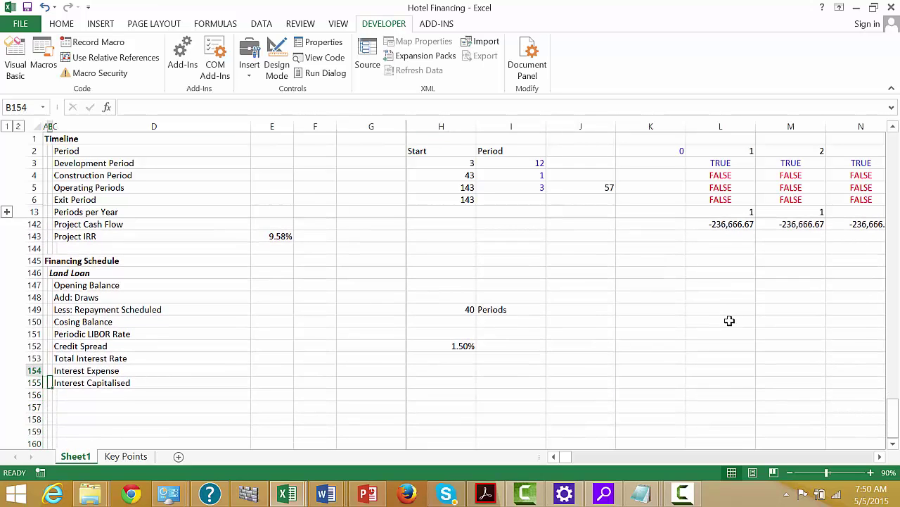
key("Down")
key("Down")
key("Down")
key("Right")
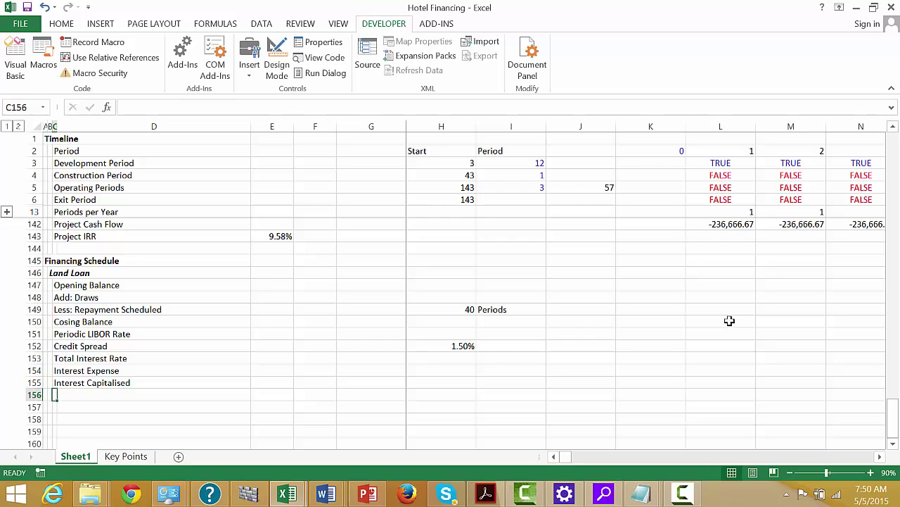
Examine the Financing Assumptions block for the land loan, construction loan and fee inputs that the financing schedule has to cover
key("Up")
key("Up")
key("Up")
key("Up")
key("Up")
key("Up")
key("Up")
key("Up")
key("Up")
key("Up")
key("Up")
key("Up")
key("Up")
key("Up")
key("Up")
key("Up")
key("Up")
key("Up")
key("Up")
key("Up")
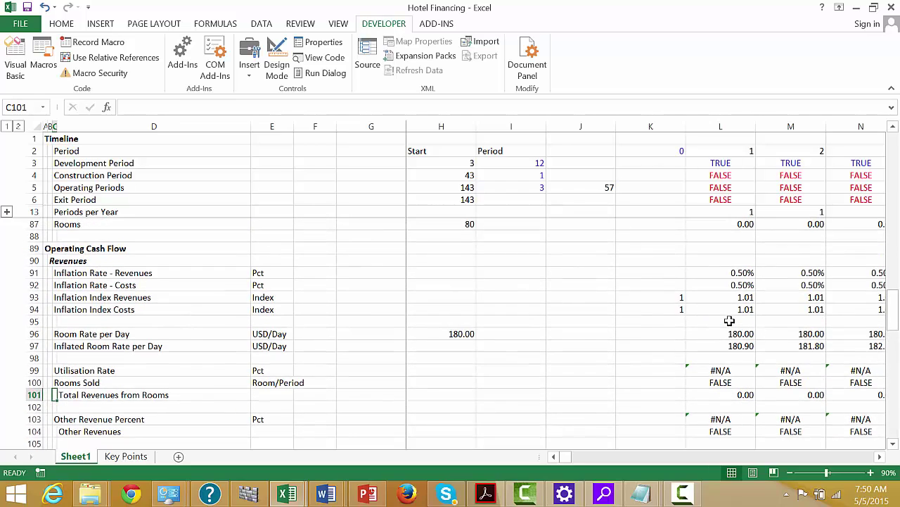
key("Up")
key("Up")
key("Up")
key("Up")
key("Up")
key("Up")
key("Up")
key("Up")
key("Up")
key("Up")
key("Up")
key("Up")
key("Up")
key("Up")
key("Up")
key("Up")
key("Up")
key("Up")
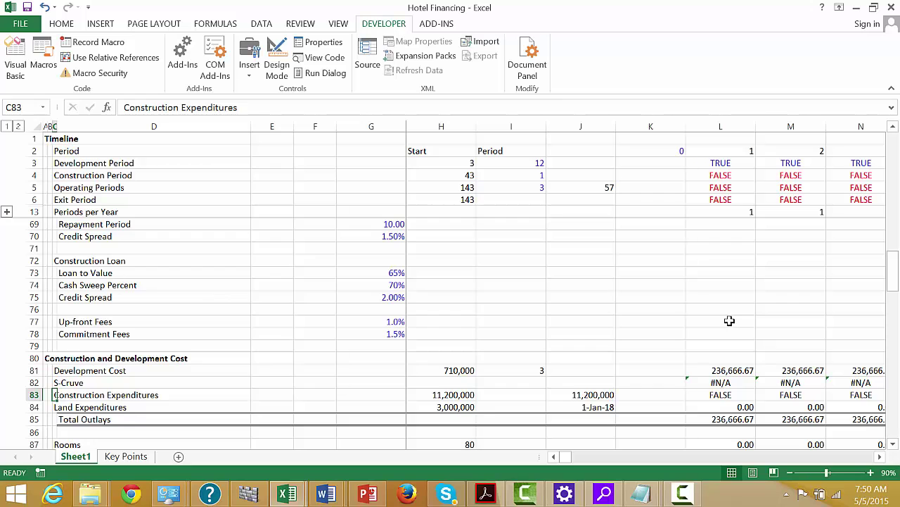
key("Up")
key("Up")
key("Up")
key("Up")
key("Up")
key("Up")
key("Up")
key("Up")
key("Up")
key("Up")
key("Up")
key("Up")
key("Up")
key("Up")
key("Up")
key("Up")
key("Up")
key("Up")
key("Up")
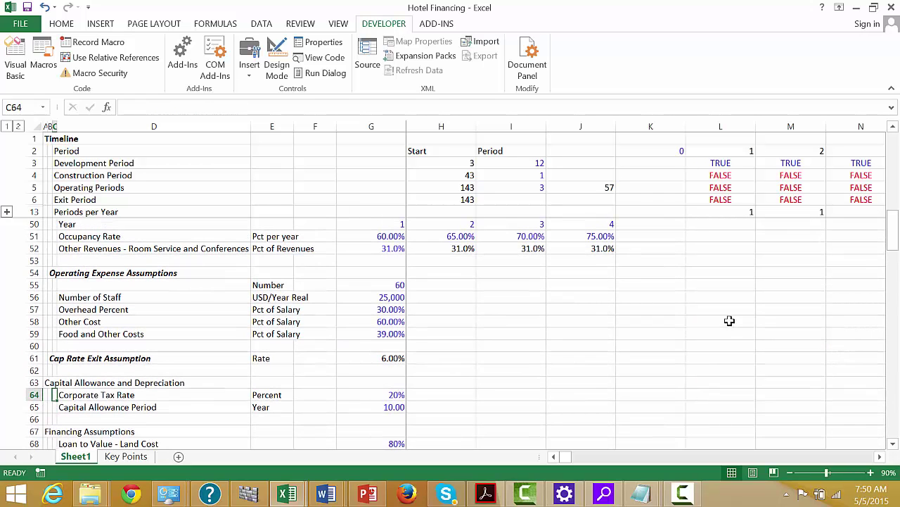
key("Down")
key("Down")
key("Down")
key("Down")
key("Down")
key("Down")
key("Down")
key("Down")
key("Down")
key("Down")
key("Down")
key("Down")
key("Down")
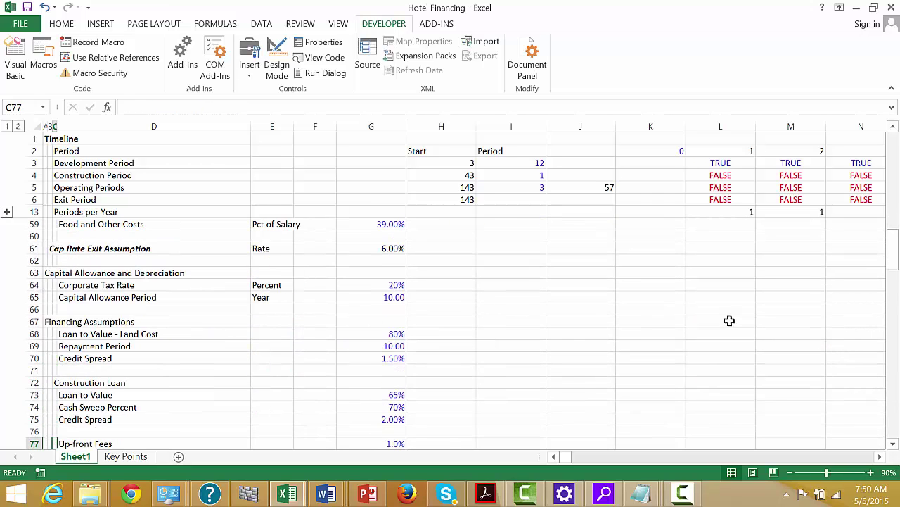
key("Down")
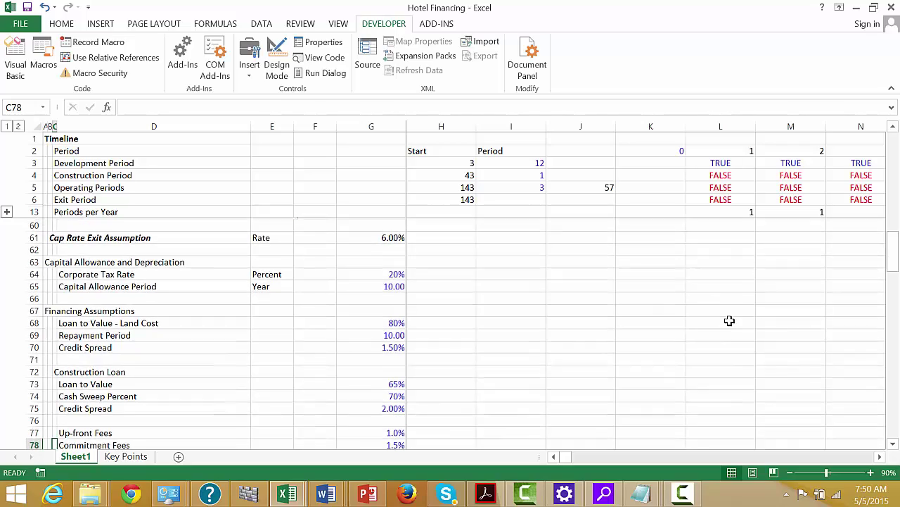
Enter the row labels "Up-Front Fees" in C156 and "Commitment Fees" in C157, below the land loan's Interest Capitalised row
key("Down")
key("Down")
key("Down")
key("Down")
key("Down")
key("Down")
key("Down")
key("Down")
key("Down")
key("Down")
key("Down")
key("Down")
key("Down")
key("Down")
key("Down")
key("Down")
key("Down")
key("Down")
key("Down")
key("Down")
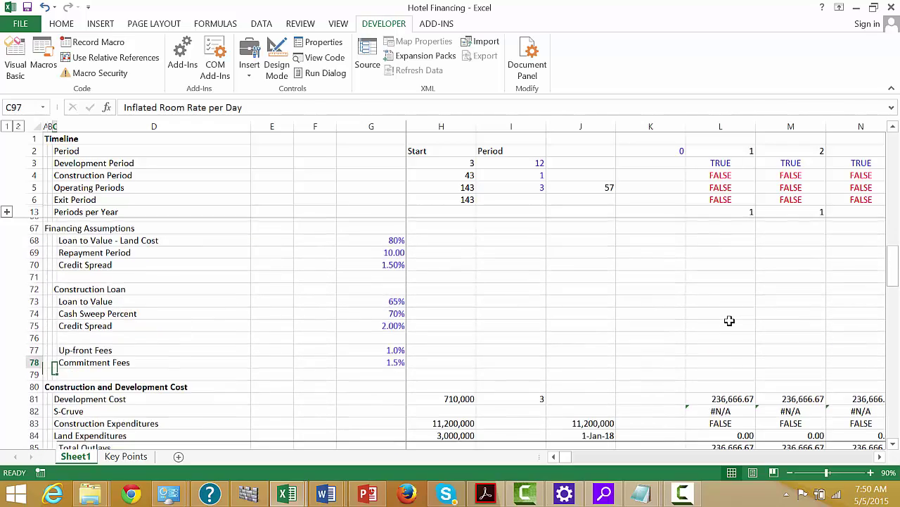
key("Page_Down")
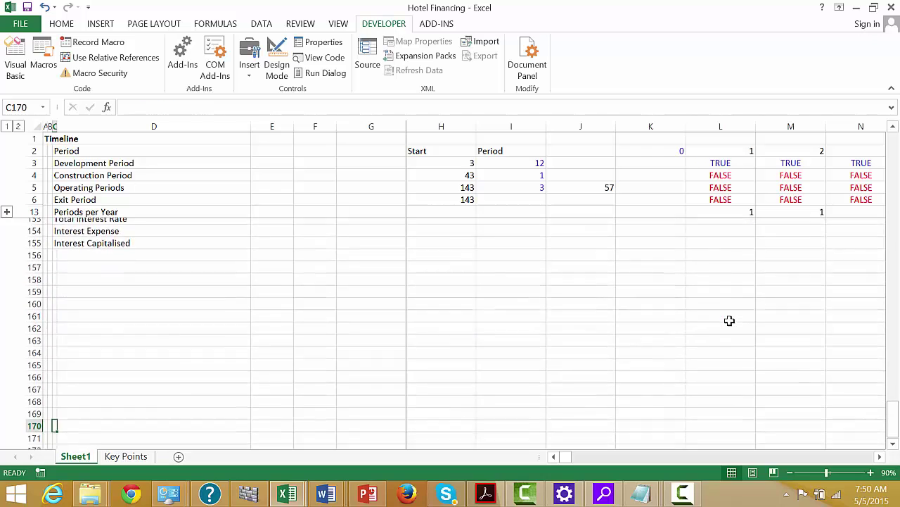
key("Page_Up")
key("Down")
key("Down")
key("Down")
key("Down")
key("Down")
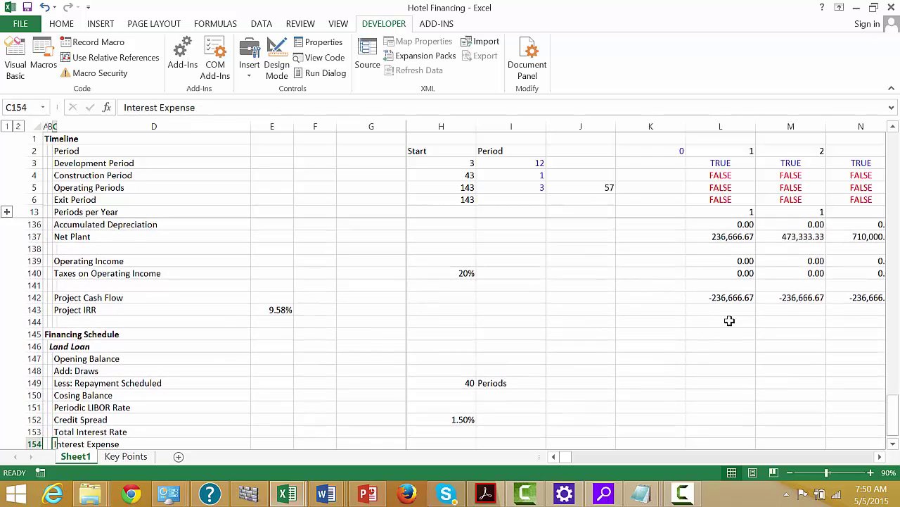
type("Up-Front F")
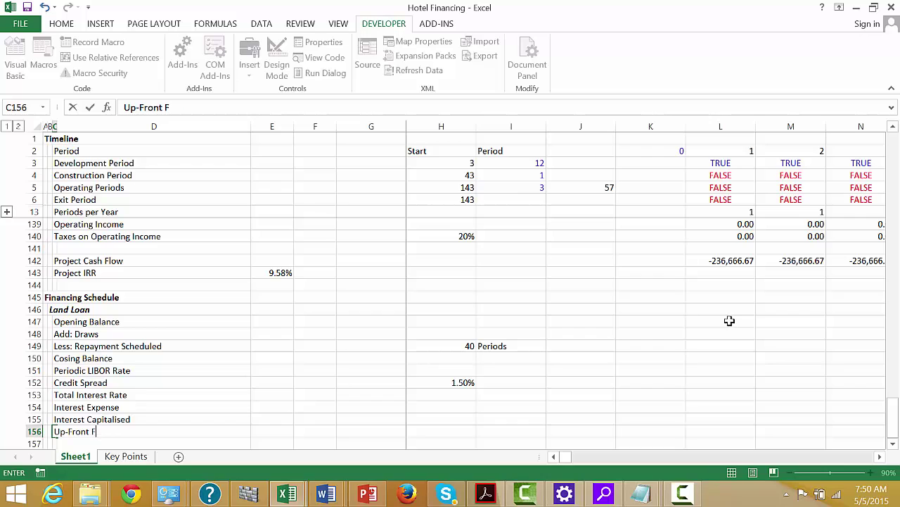
type("ees")
key("Return")
type("Commitment Fees")
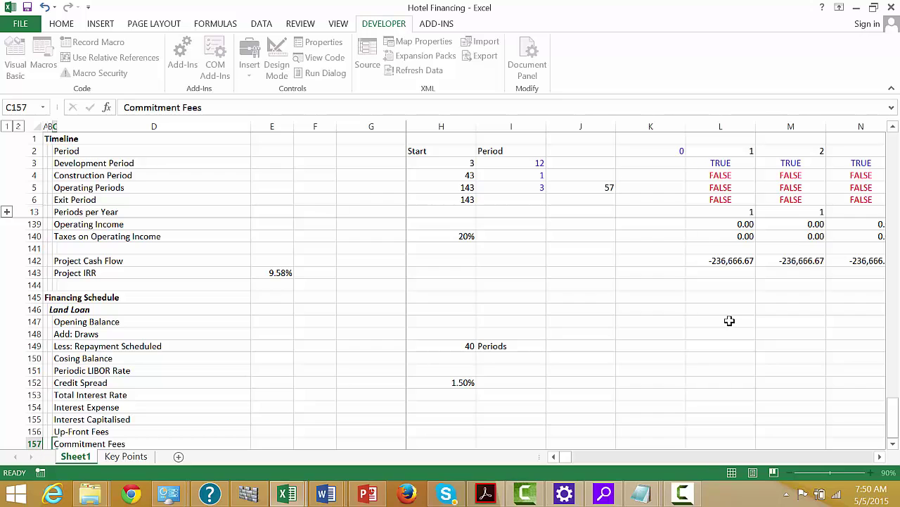
key("Return")
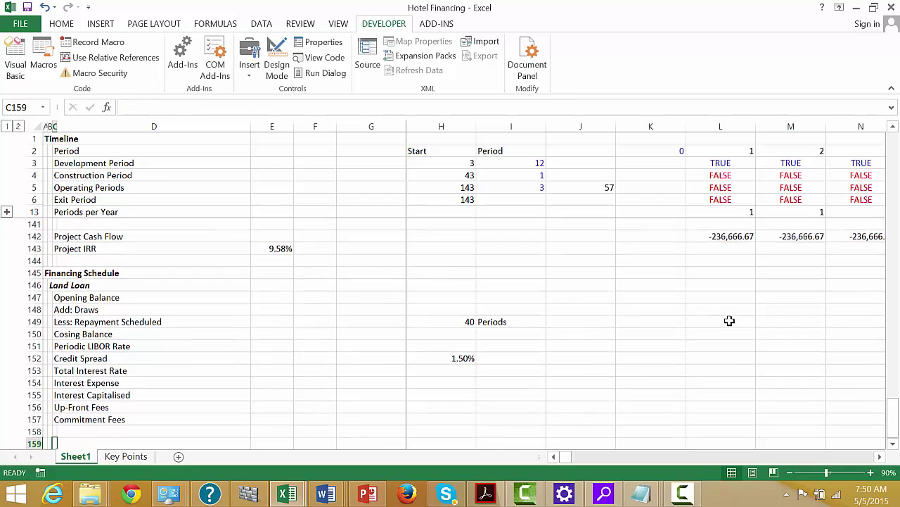
key("Up")
key("Up")
key("Right")
key("Right")
key("Right")
key("Right")
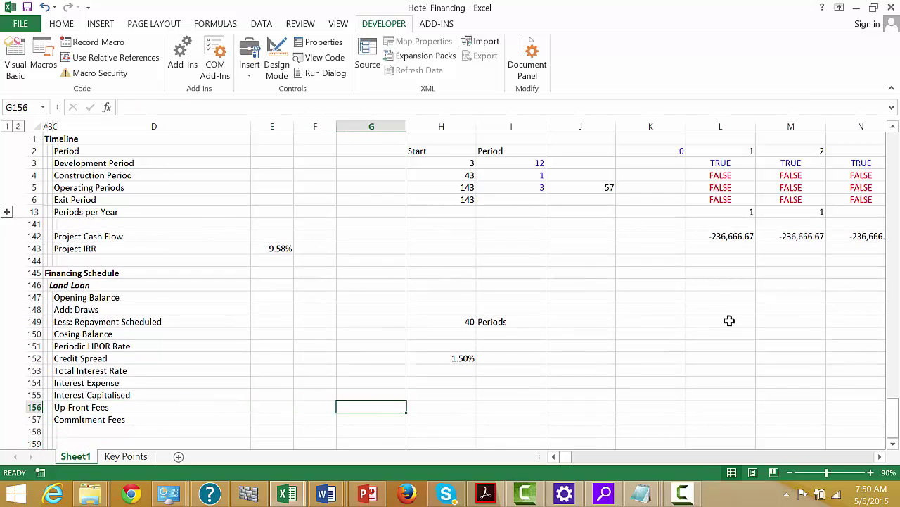
key("Right")
key("Left")
key("Left")
key("Left")
key("Left")
key("Left")
key("Left")
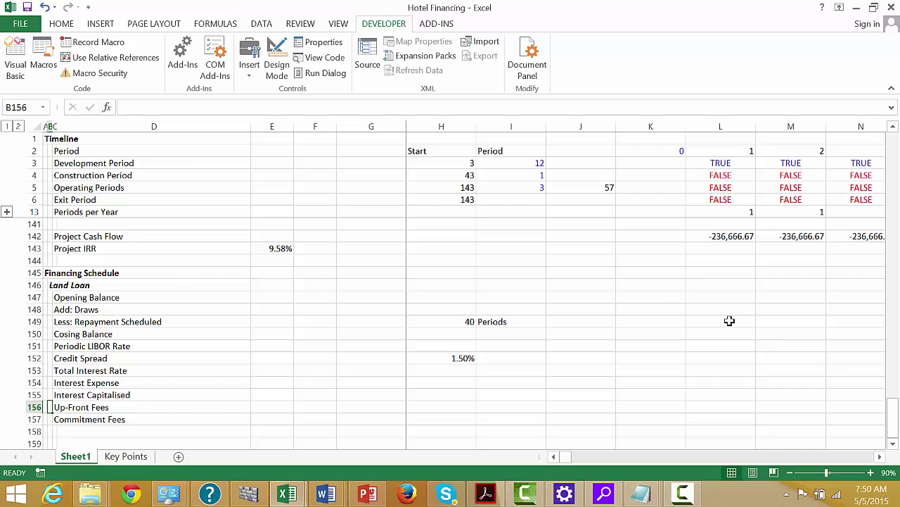
key("Down")
key("Down")
key("Down")
key("Down")
key("Up")
key("Up")
key("Up")
key("Right")
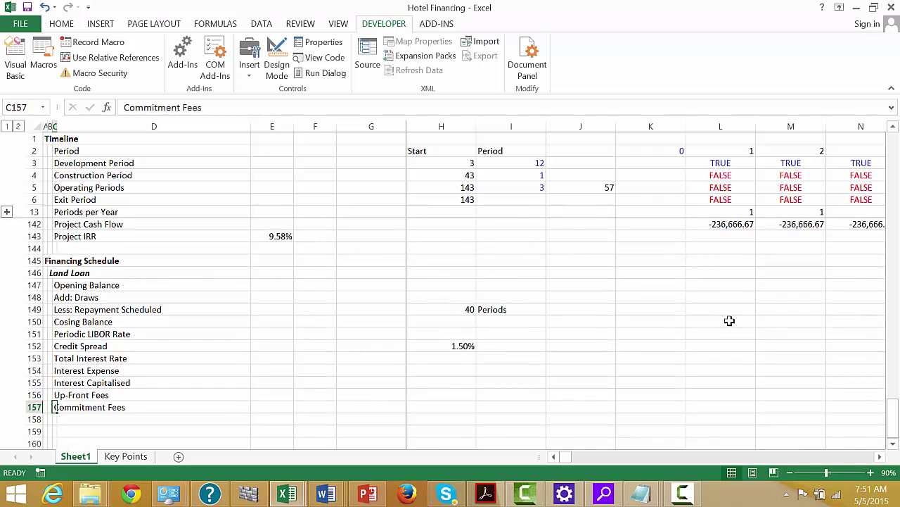
key("Right")
key("Right")
key("Left")
key("Left")
key("Left")
key("Left")
key("Up")
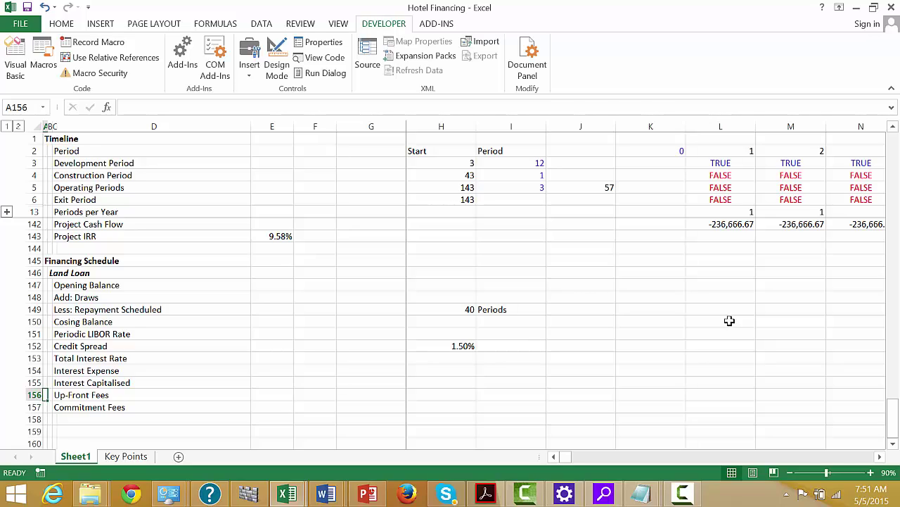
Delete rows 77 to 79 in the Financing Assumptions, removing the Up-front Fees and Commitment Fees inputs and the blank row beneath them
key("Page_Up")
key("Page_Up")
key("Page_Up")
key("Page_Up")
key("Page_Up")
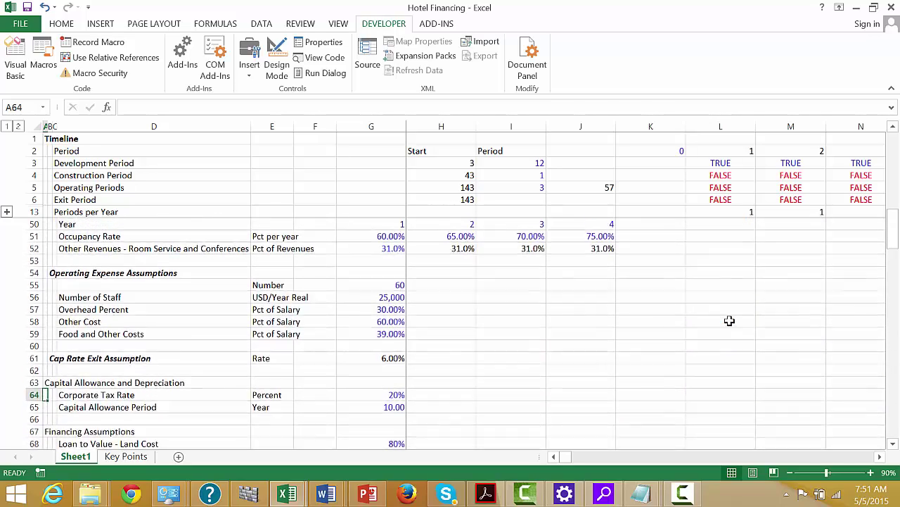
key("Page_Down")
key("Up")
key("Up")
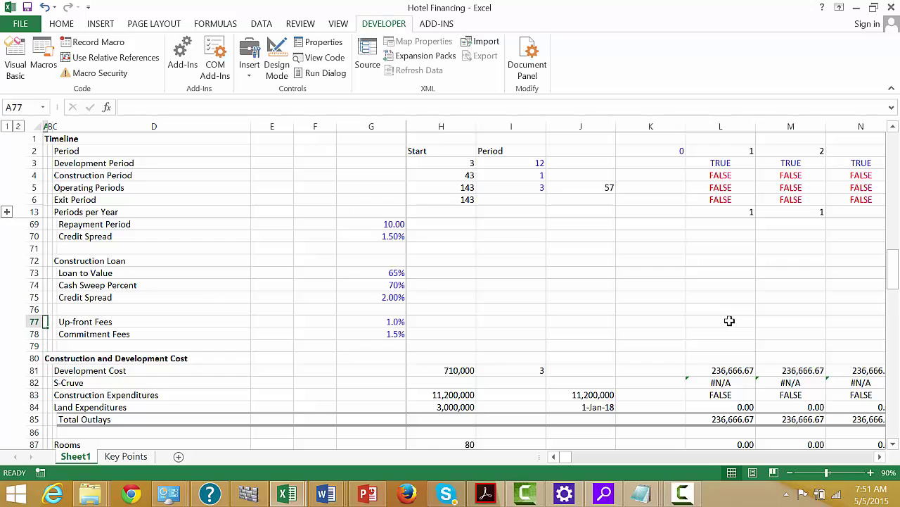
key("shift+space")
key("ctrl+minus")
key("ctrl+minus")
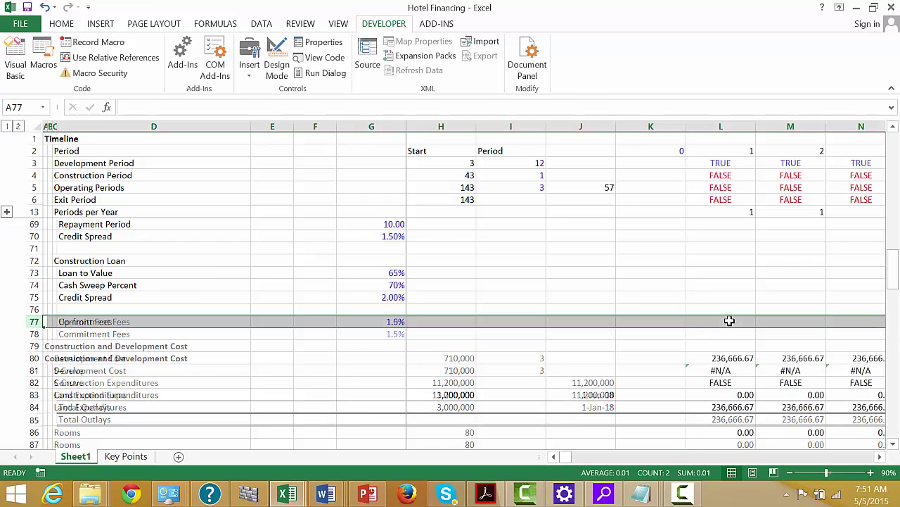
key("ctrl+minus")
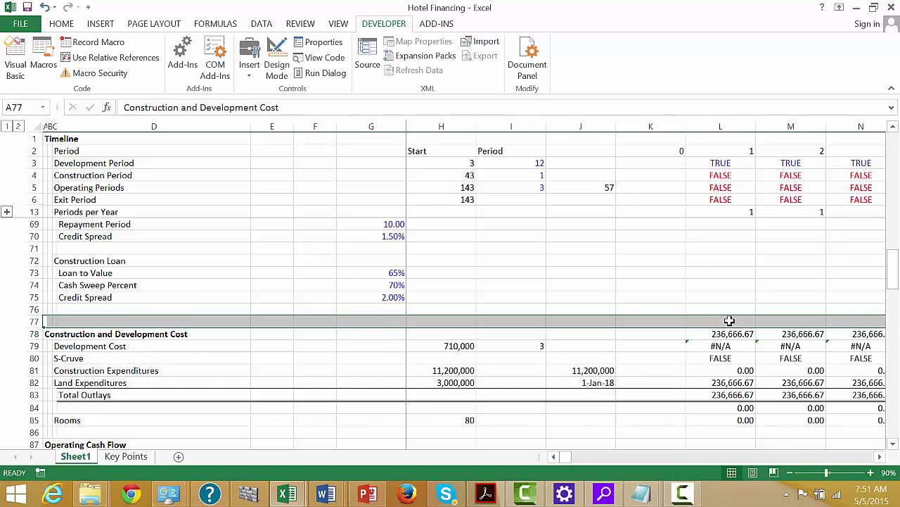
Delete rows 153 and 154, the Up-Front Fees and Commitment Fees rows at the end of the land loan schedule
key("Down")
key("Down")
key("Down")
key("Down")
key("Down")
key("Down")
key("Down")
key("Down")
key("Down")
key("Down")
key("Down")
key("Down")
key("Down")
key("Down")
key("Down")
key("Down")
key("Down")
key("Down")
key("Down")
key("Down")
key("Down")
key("Down")
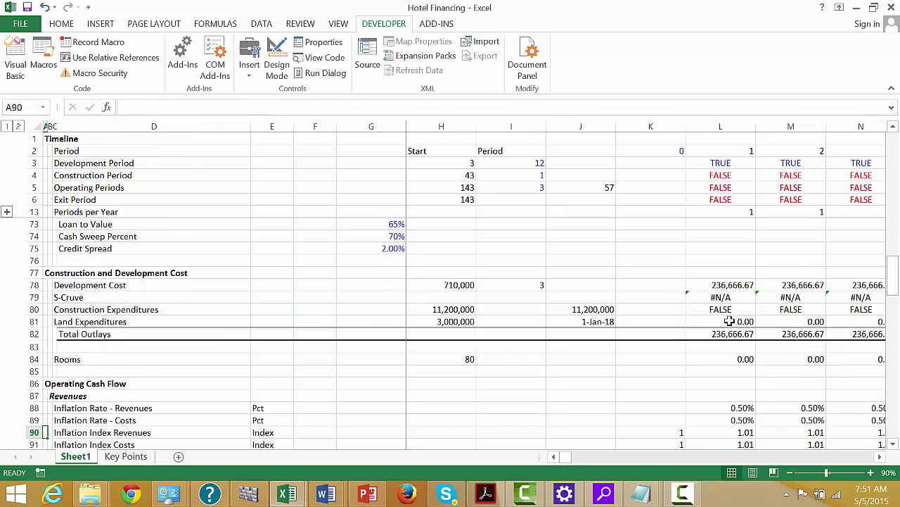
key("Down")
key("Down")
key("Down")
key("Down")
key("Down")
key("Down")
key("Down")
key("Down")
key("Down")
key("Down")
key("Down")
key("Down")
key("Down")
key("Down")
key("Down")
key("Down")
key("Down")
key("Down")
key("Down")
key("Down")
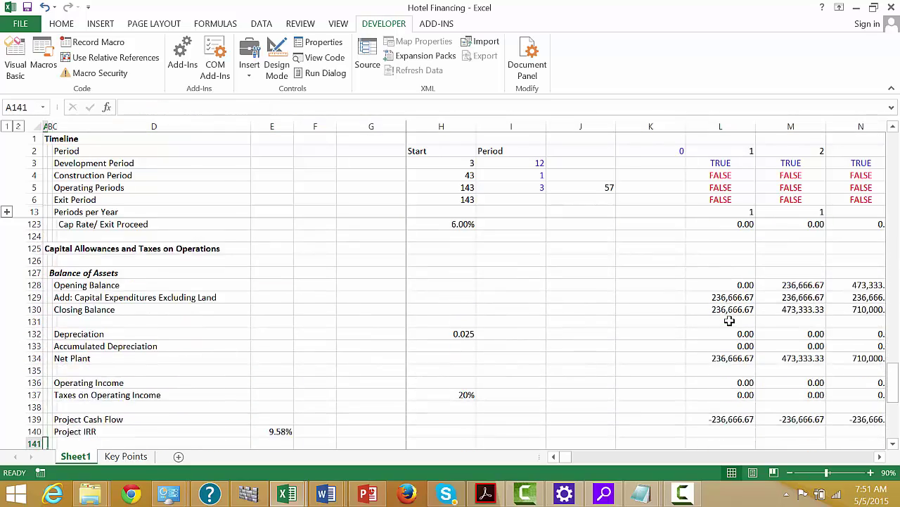
key("Up")
key("Up")
key("Up")
key("Up")
key("Up")
key("Up")
key("Up")
key("Up")
key("Up")
key("Up")
key("Up")
key("Up")
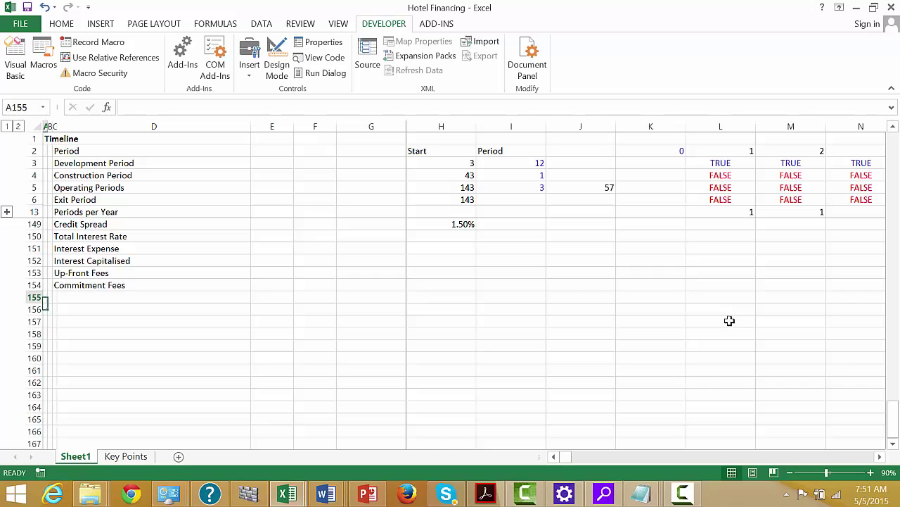
key("shift+space")
key("shift+Down")
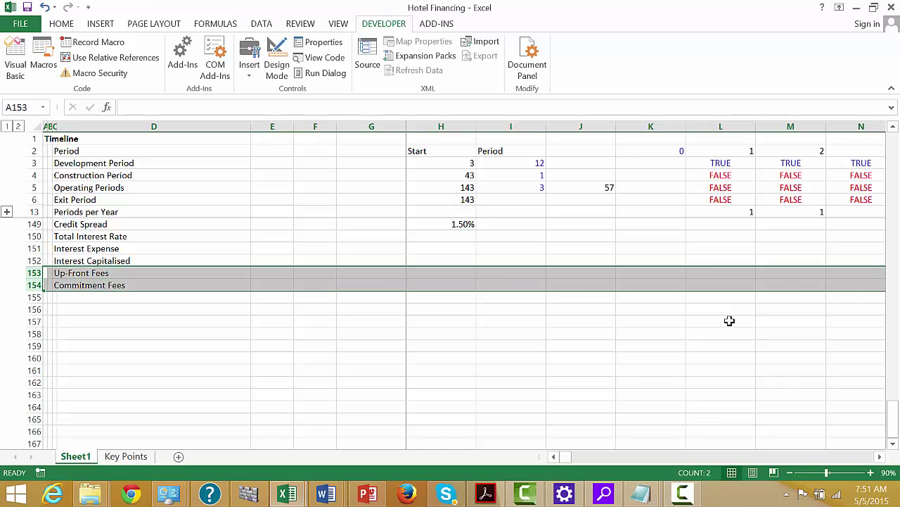
key("ctrl+minus")
Enter the section heading "Construction Loan" in B154, leaving one blank row below the land loan's Interest Capitalised row
key("Up")
key("Up")
key("Up")
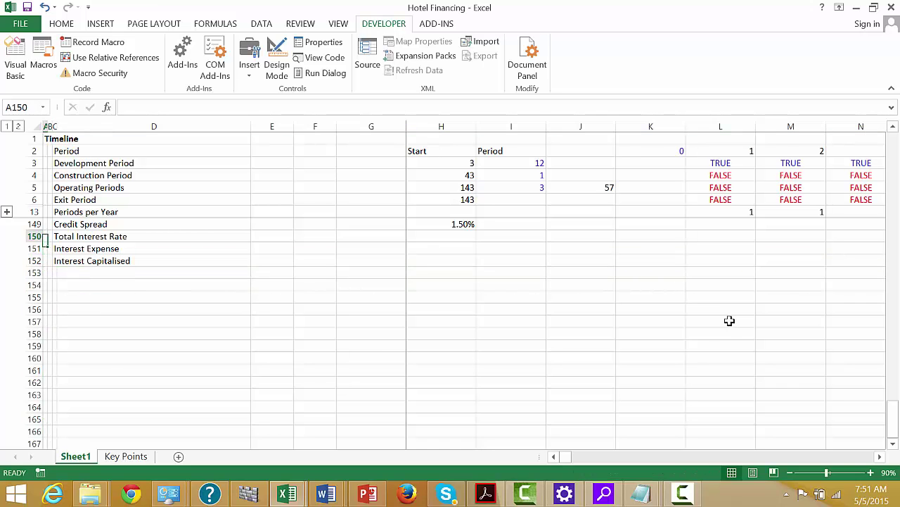
key("Up")
key("Up")
key("Up")
key("Up")
key("Up")
key("Up")
key("Up")
key("Up")
key("Up")
key("Up")
key("Down")
key("Down")
key("Down")
key("Down")
key("Right")
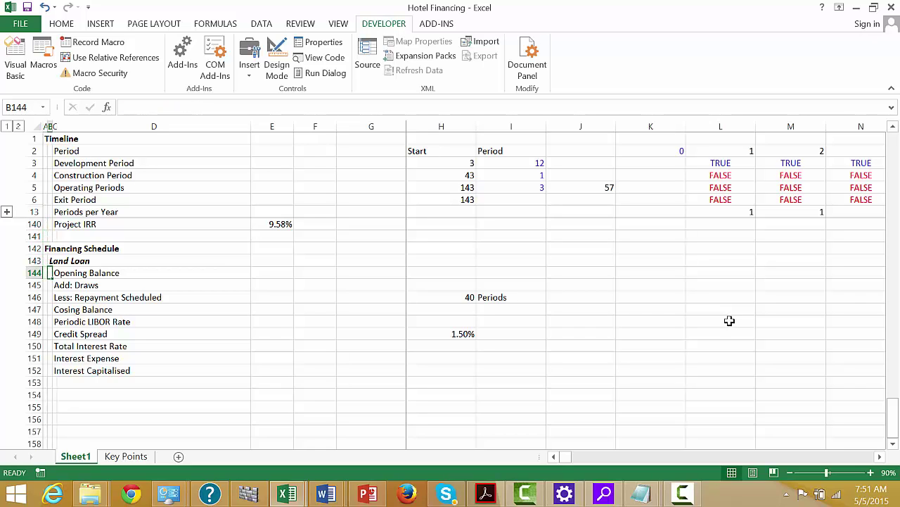
key("Down")
key("Down")
key("Down")
key("Down")
key("Down")
key("Down")
key("Down")
key("Down")
key("Down")
key("Down")
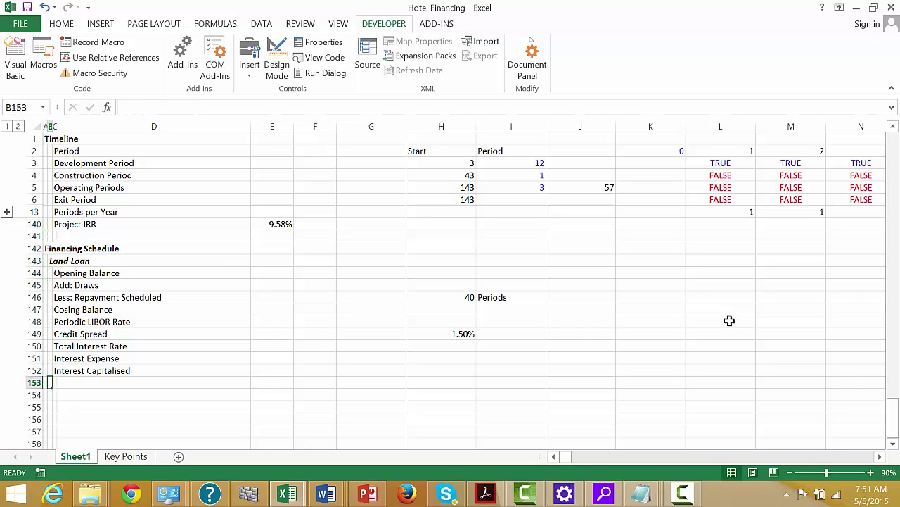
type("Cons")
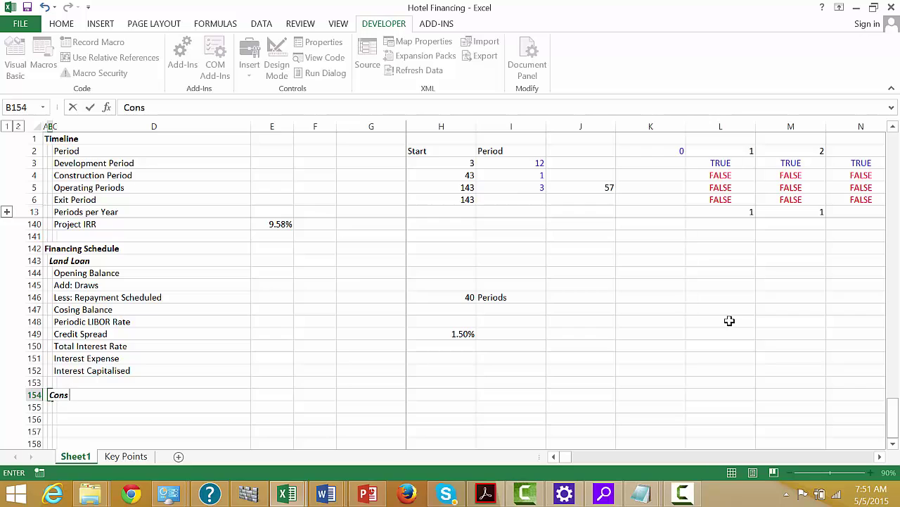
type("truction Loan")
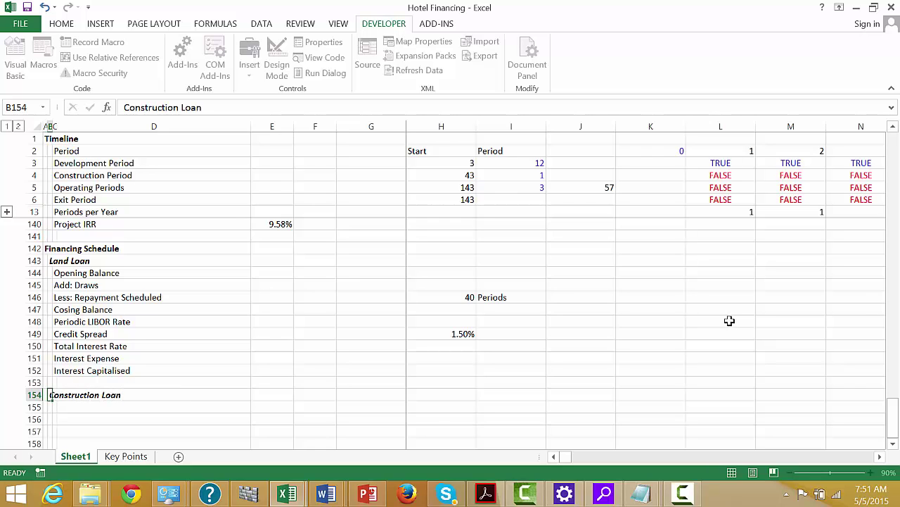
key("Return")
Enter the row label "Loan Size" in C155, below the Construction Loan heading
key("Right")
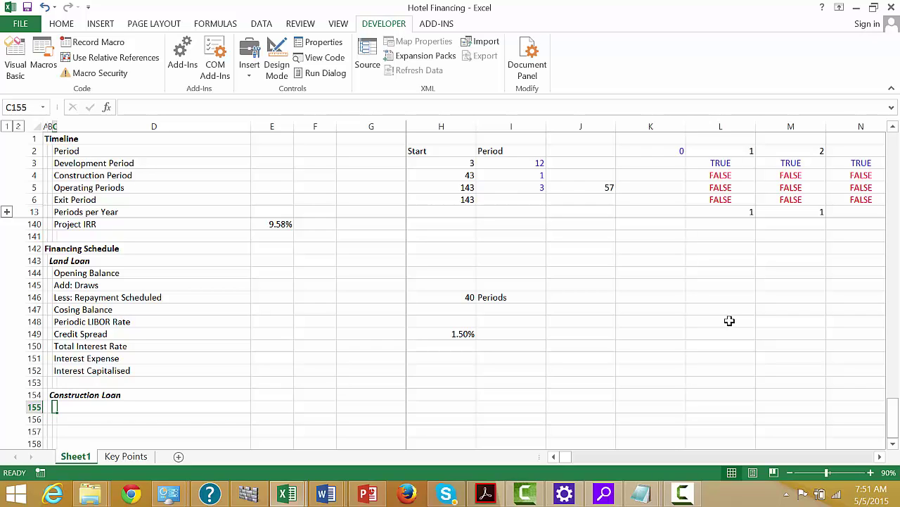
type("Loan Siz")
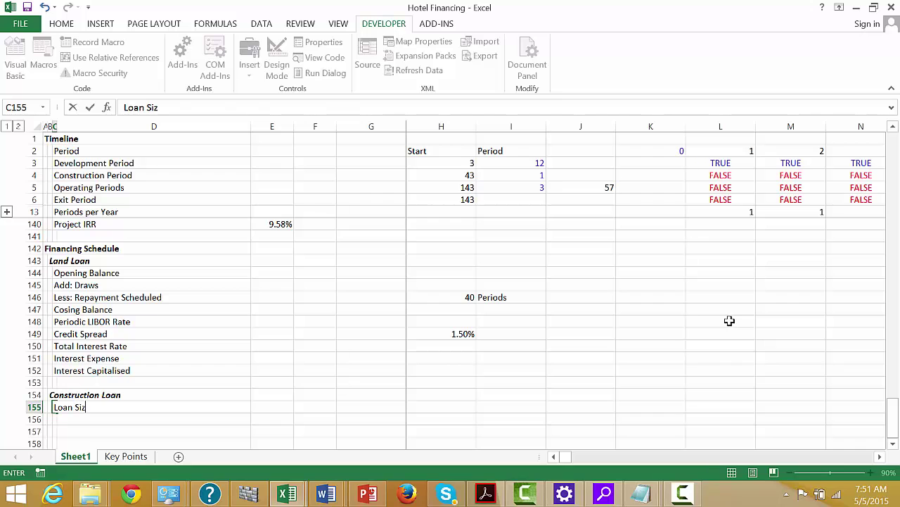
type("e")
key("Return")
Link G155 in the construction loan's Loan Size row to the Total Facility Cost in G33
key("Up")
key("Right")
key("Right")
key("Right")
key("Right")
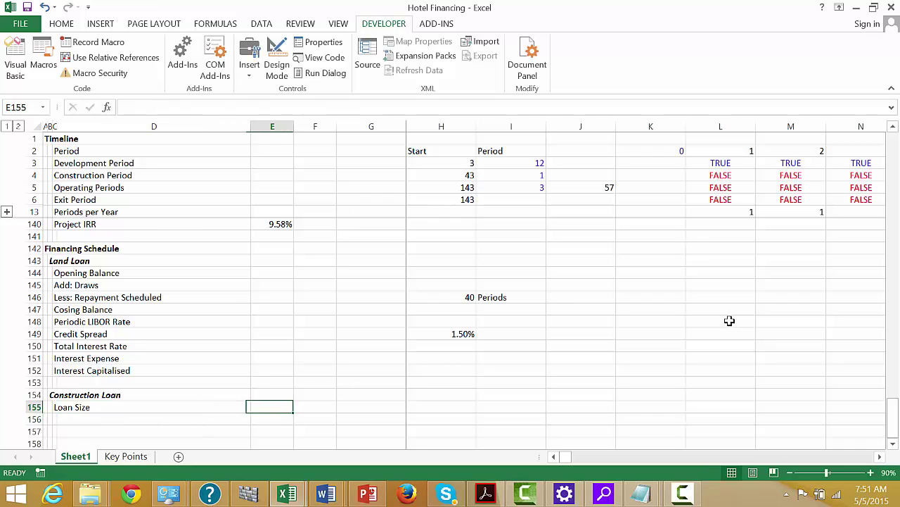
type("=")
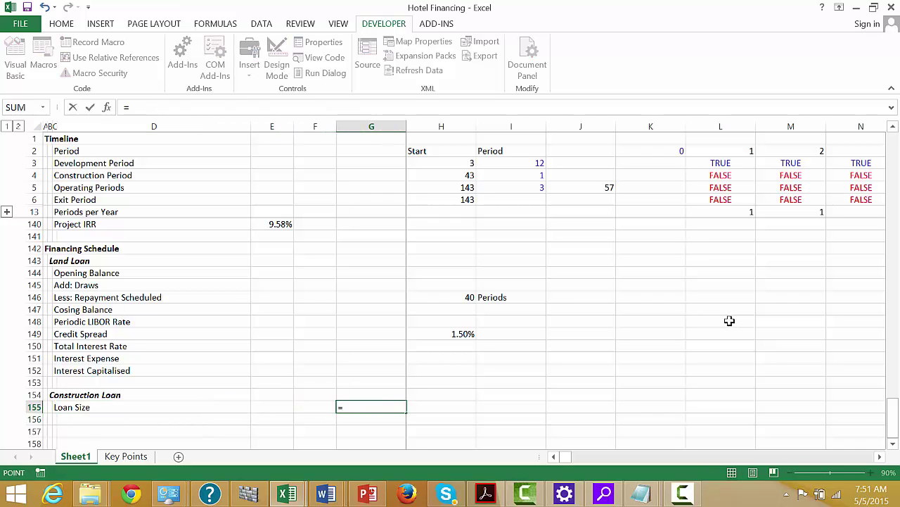
key("Up")
key("Up")
key("Up")
key("Up")
key("Up")
key("Up")
key("Up")
key("Up")
key("Up")
key("Up")
key("Up")
key("Up")
key("Up")
key("Up")
key("Up")
key("Up")
key("Up")
key("Up")
key("Up")
key("Up")
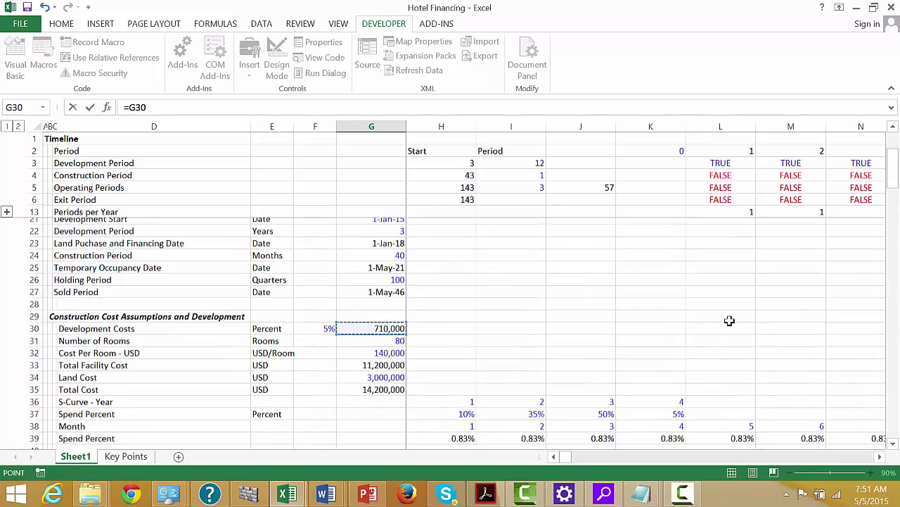
key("Up")
key("Up")
key("Up")
key("Up")
key("Up")
key("Up")
key("Up")
key("Up")
key("Up")
key("Up")
key("Up")
key("Up")
key("Up")
key("Up")
key("Up")
key("Up")
key("Down")
key("Down")
key("Down")
key("Down")
key("Down")
key("Down")
key("Down")
key("Down")
key("Down")
key("Down")
key("Down")
key("Down")
key("Down")
key("Down")
key("Down")
key("Down")
key("Down")
key("Down")
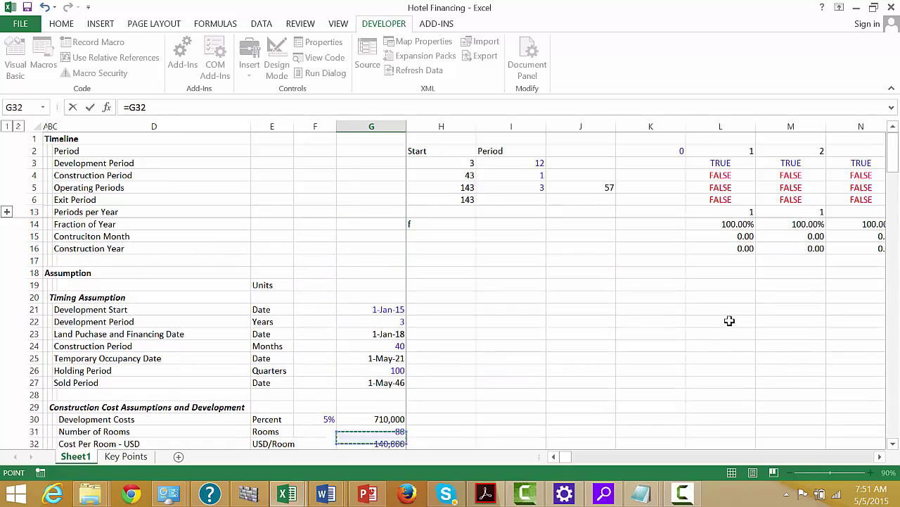
key("Down")
key("Down")
key("Down")
key("Down")
key("Down")
key("Down")
key("Down")
key("Up")
key("Up")
key("Up")
key("Up")
key("Up")
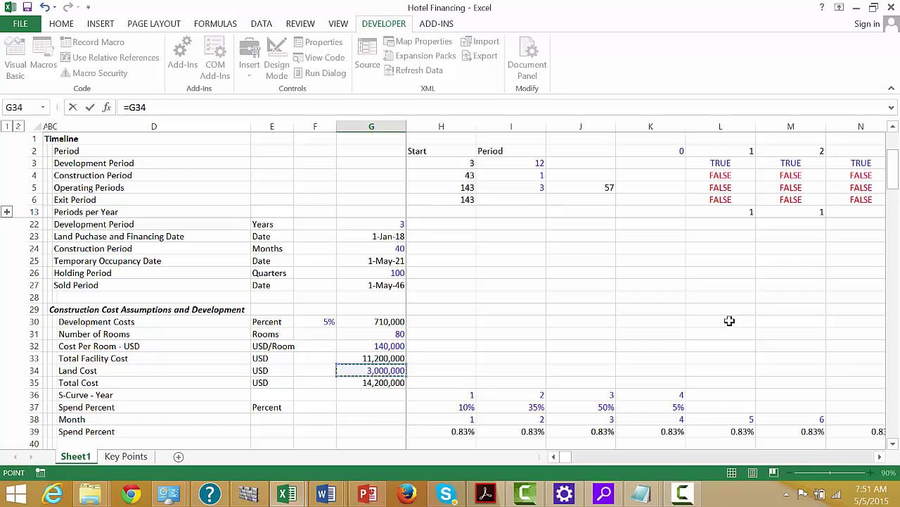
key("Escape")
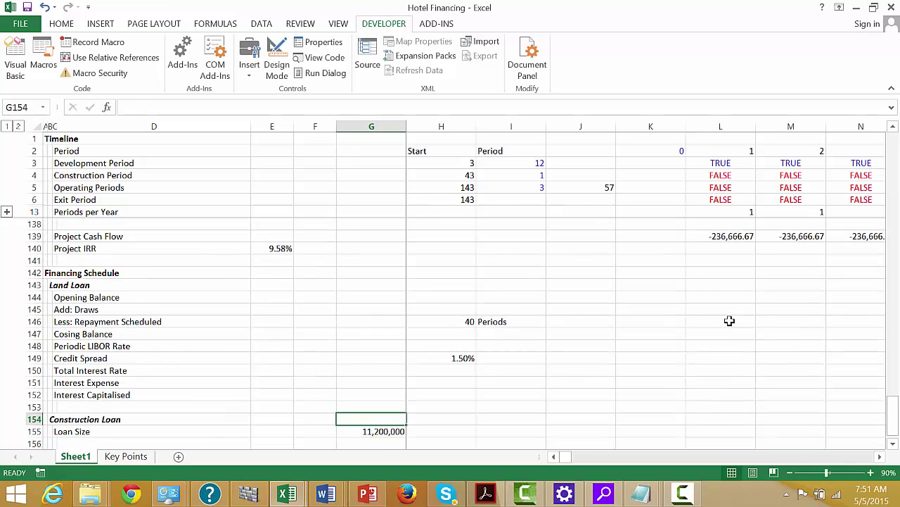
Enter the column heading "Cost" in G154, above the linked facility cost, and centre it
type("Cost")
key("Return")
key("Up")
left_click(61, 24)
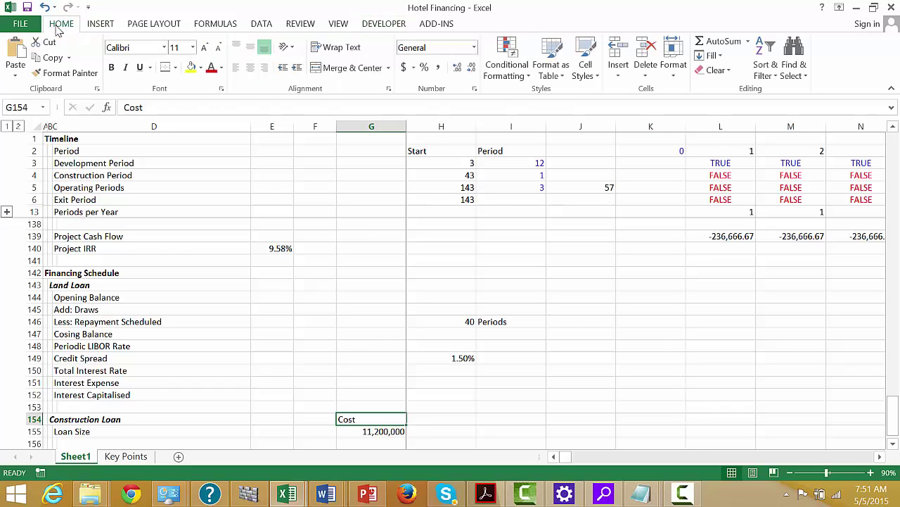
left_click(251, 69)
Enter the column heading "Loan to Value" in H154, beside the Cost heading
key("Right")
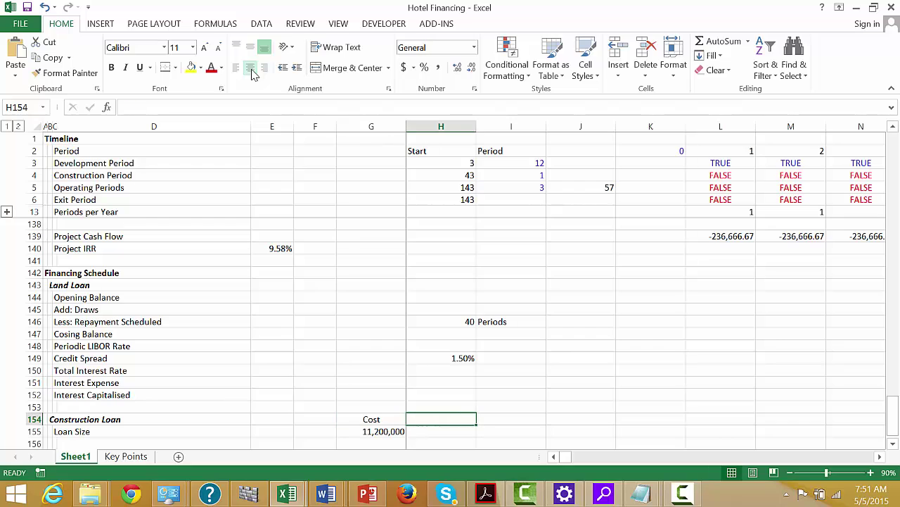
type("Loan to")
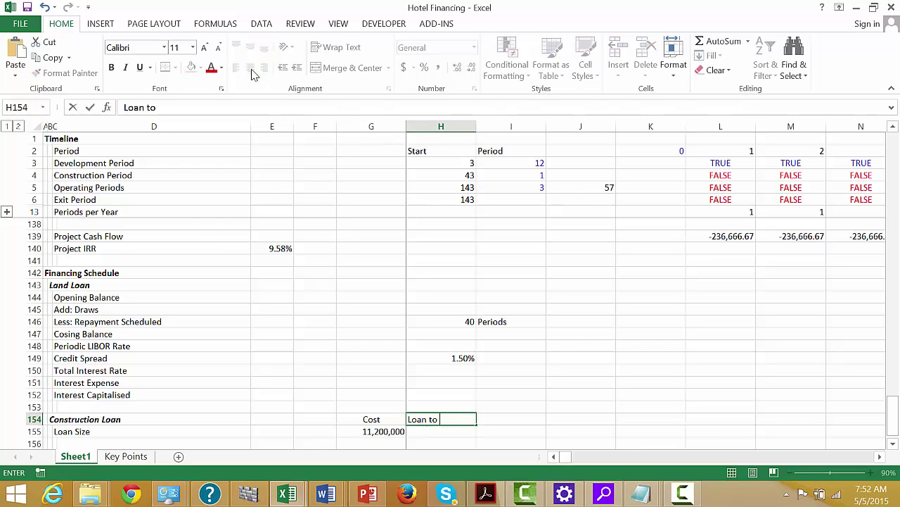
type(" Value")
key("Return")
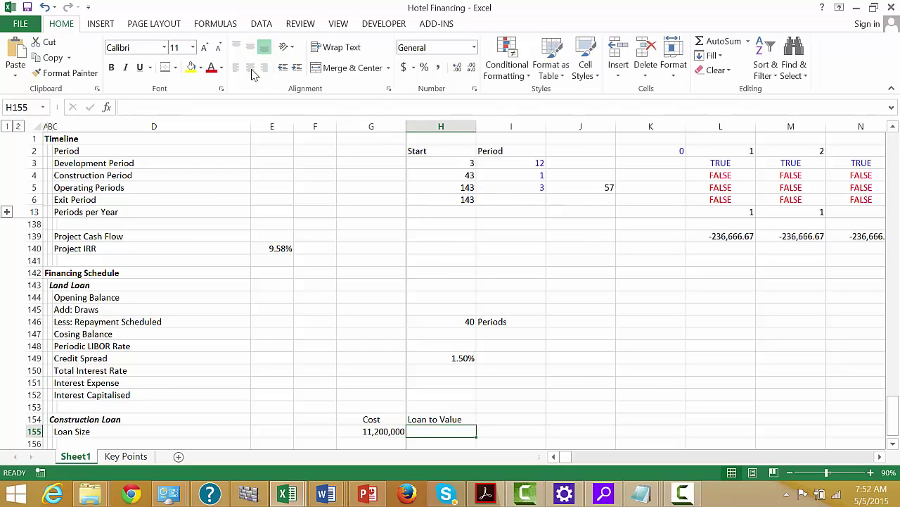
Link H155 to the construction loan's Loan to Value input in row 73 of the Financing Assumptions
type("=")
key("Page_Up")
key("Page_Up")
key("Page_Up")
key("Page_Up")
key("Page_Up")
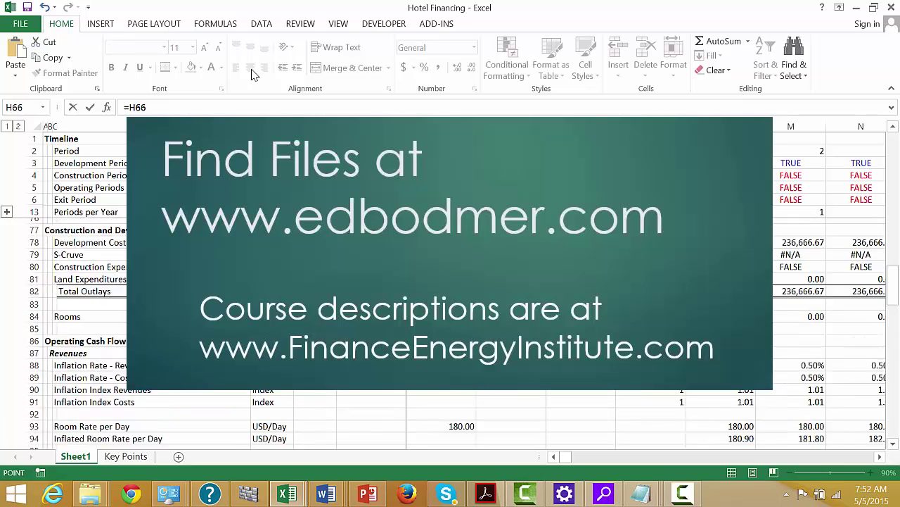
key("Down")
key("Down")
key("Down")
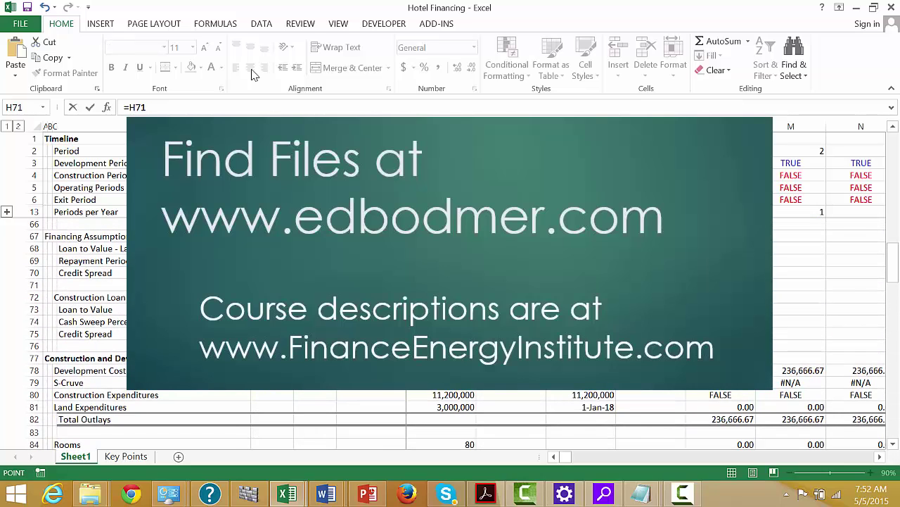
key("Left")
key("Return")
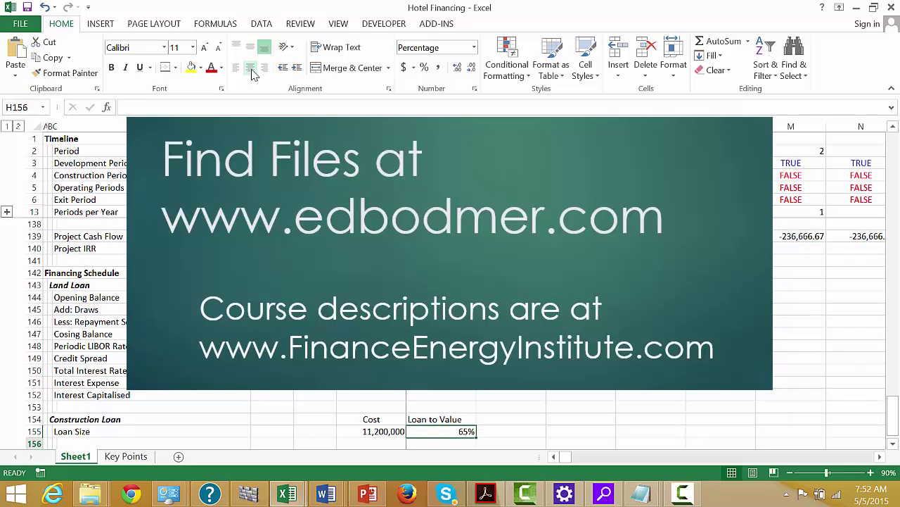
Centre the "Loan to Value" heading in H154
key("Up")
key("Up")
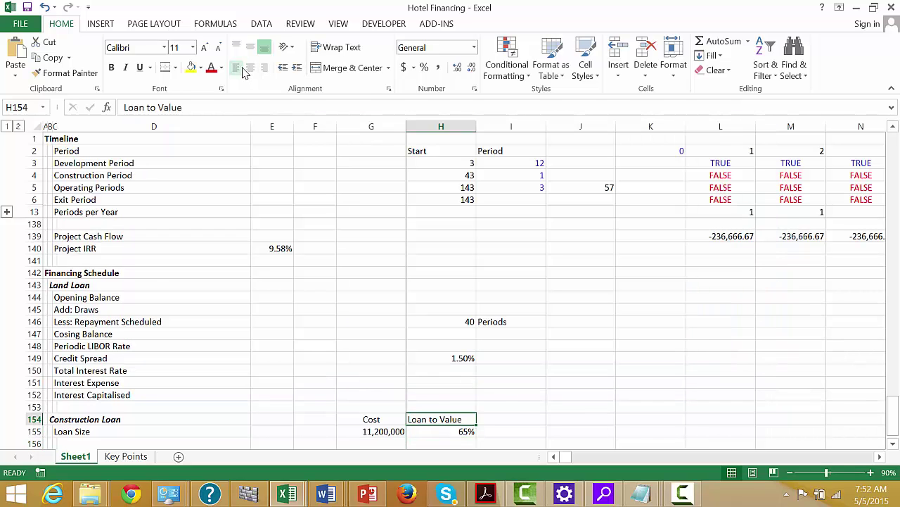
left_click(251, 69)
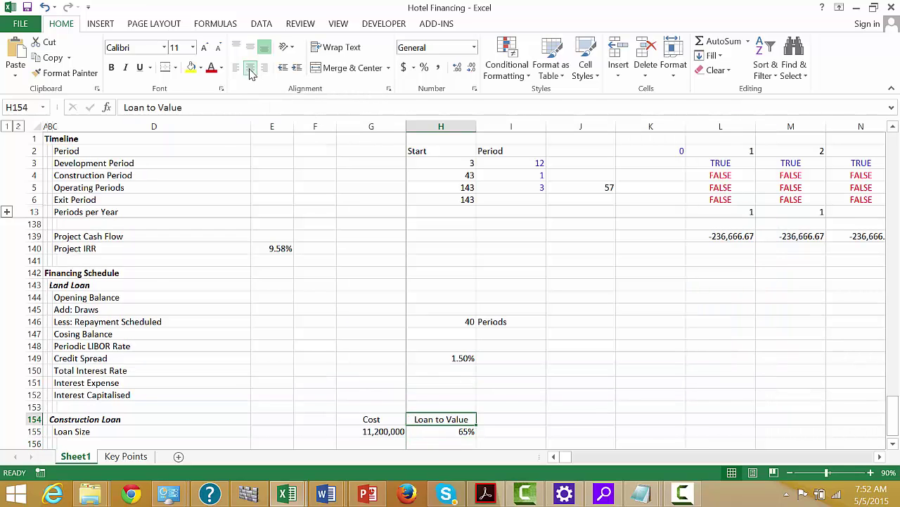
Enter the row label "Opening Balance" in C156, directly below Loan Size
key("Right")
key("Down")
key("Down")
key("Down")
key("Left")
key("Left")
key("Left")
key("Left")
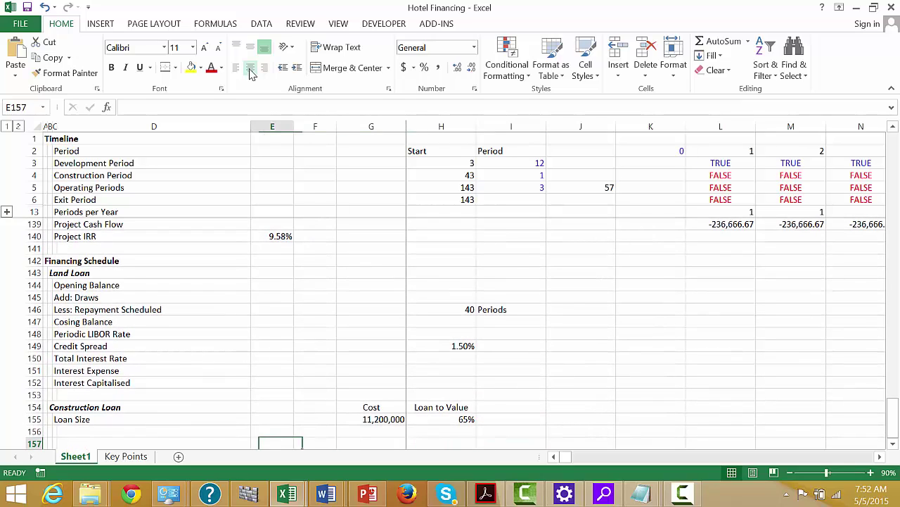
key("Left")
key("Left")
key("Up")
key("Right")
key("Left")
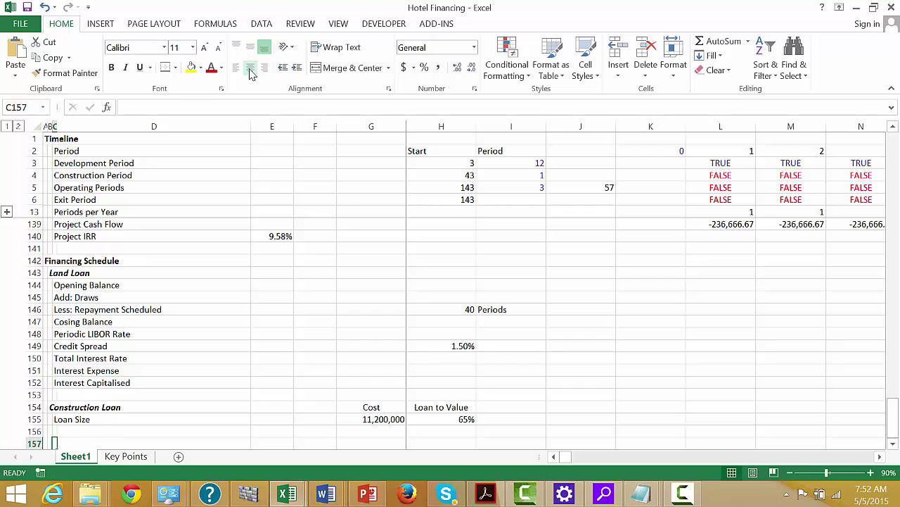
key("Up")
key("Up")
key("Down")
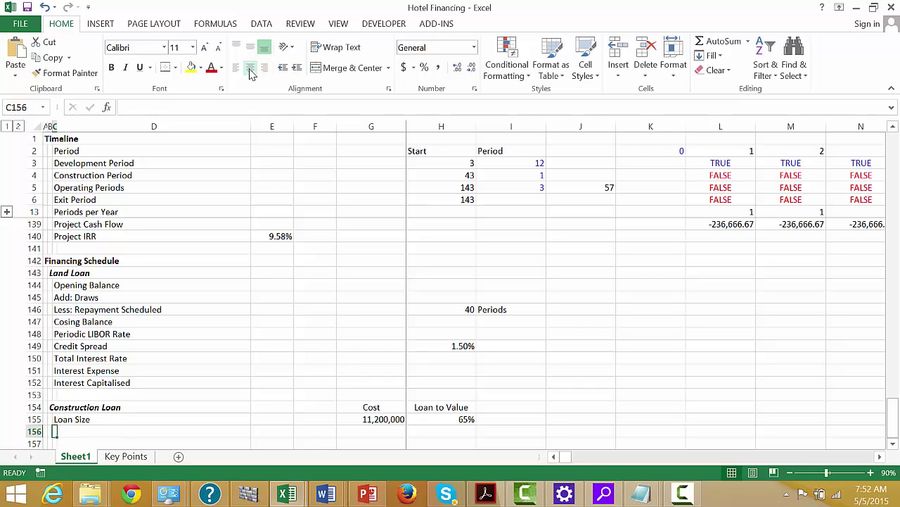
type("Openin")
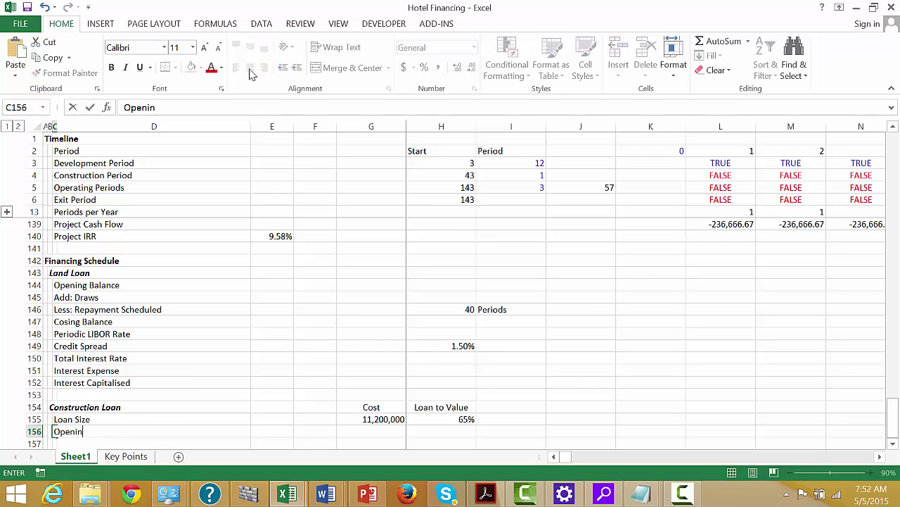
type("g Balance")
key("Return")
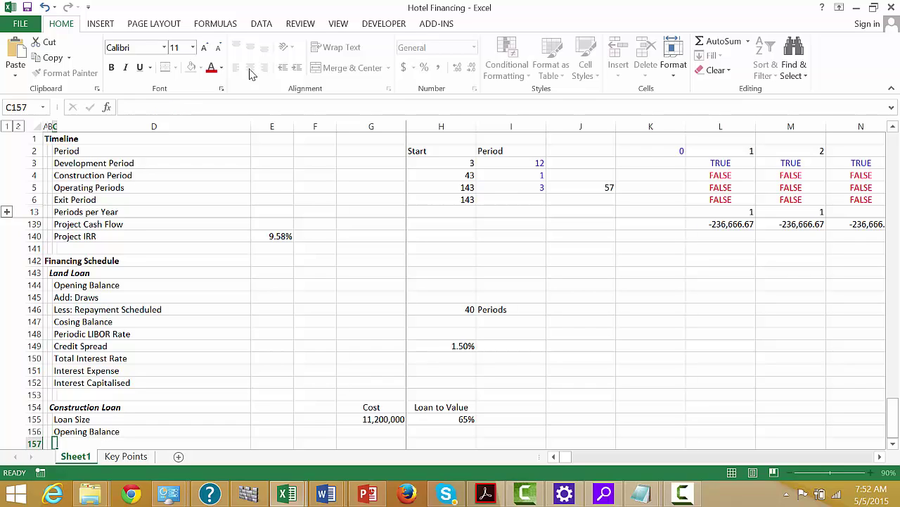
Enter the row label "Add: Debt Draws" in C157, below the construction loan's Opening Balance
type("Add: Constr")
key("BackSpace")
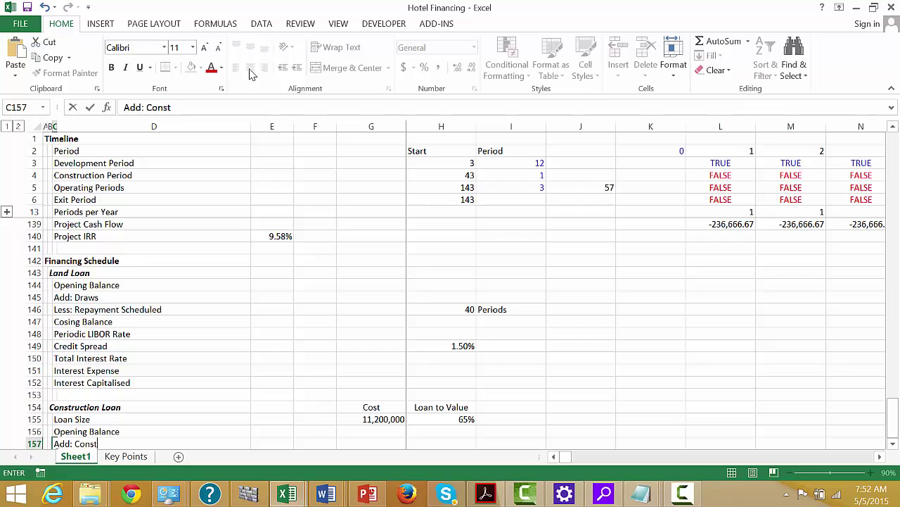
key("BackSpace")
key("BackSpace")
key("BackSpace")
type("Debt Draw")
key("Return")
Review the Cost and Loan to Value cells in the construction loan's Loan Size row 155
key("Up")
key("Up")
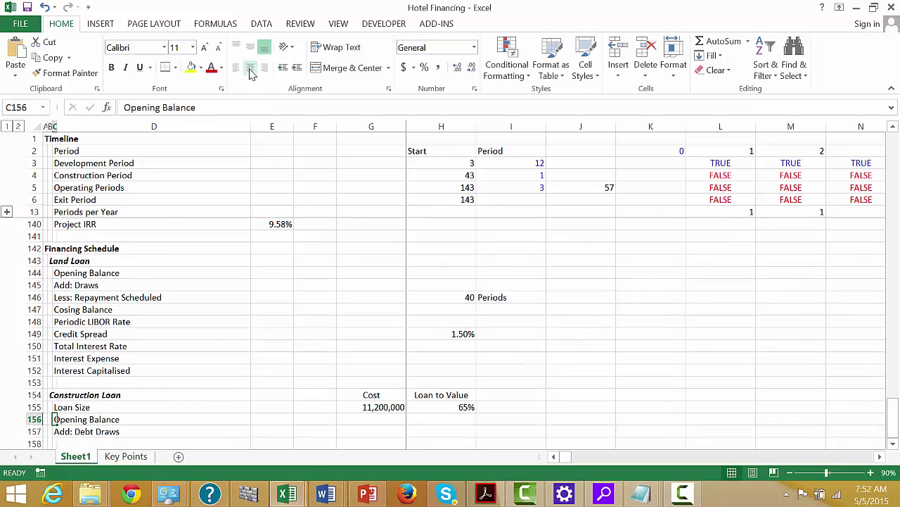
key("Up")
key("Right")
key("Right")
key("Right")
key("Right")
key("Right")
key("Right")
key("Left")
key("Left")
key("Left")
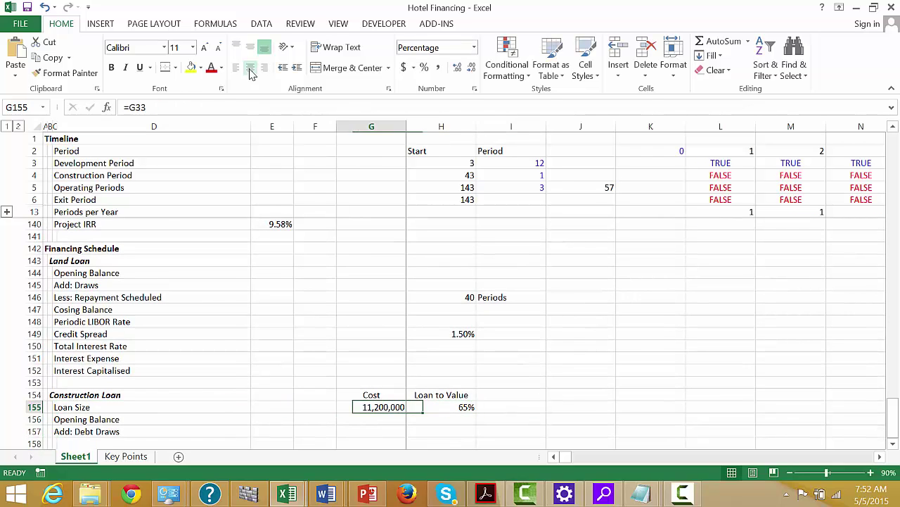
Enter the row label "Less: Reapyment from Cash Sweep" in C158, below Add: Debt Draws
key("Down")
key("Down")
key("Down")
key("Left")
key("Left")
key("Left")
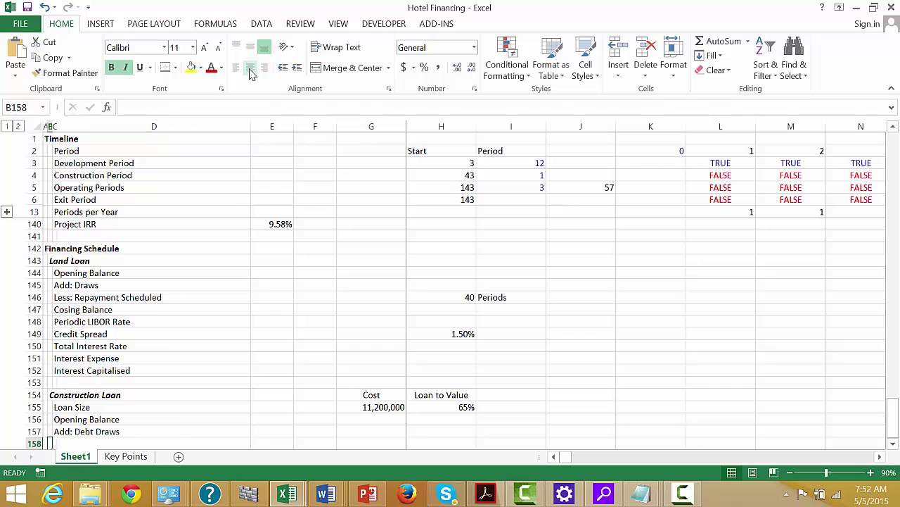
type("Less")
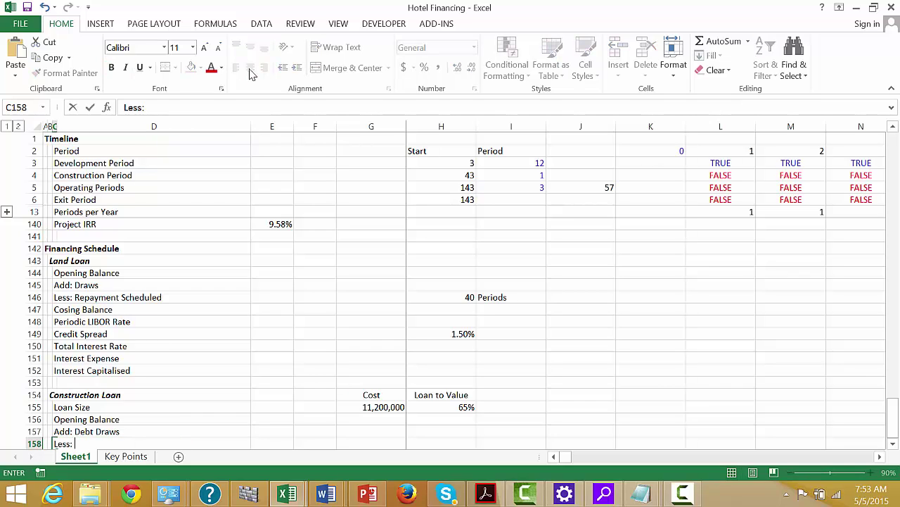
type(": Reapyment ")
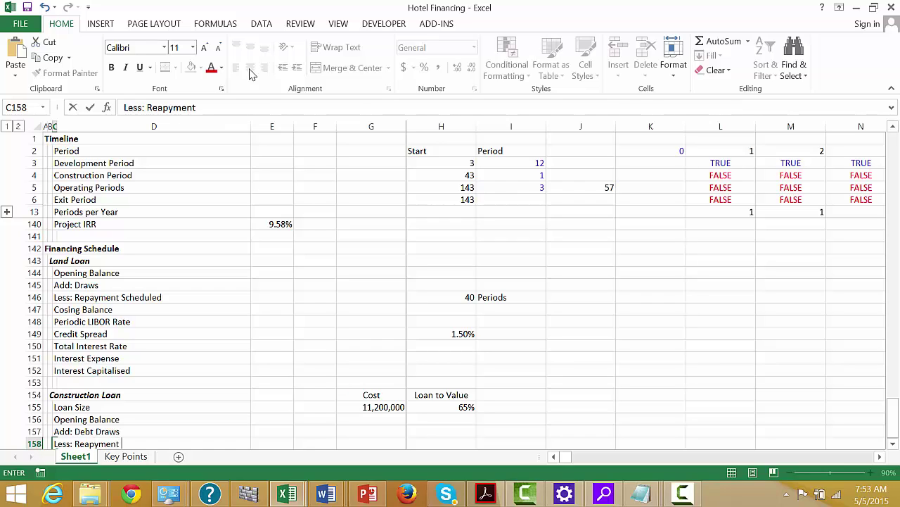
type("from Cash S")
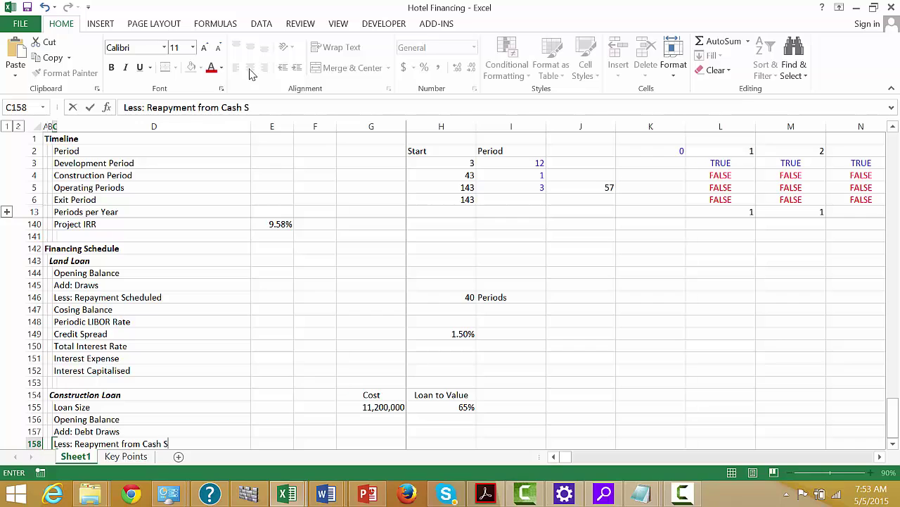
type("wee")
key("Return")
Insert a blank row above the land loan's Cosing Balance, at row 147
key("Up")
key("Up")
key("Up")
key("Up")
key("Up")
key("Up")
key("Up")
key("Up")
key("Up")
key("Up")
key("Up")
key("Up")
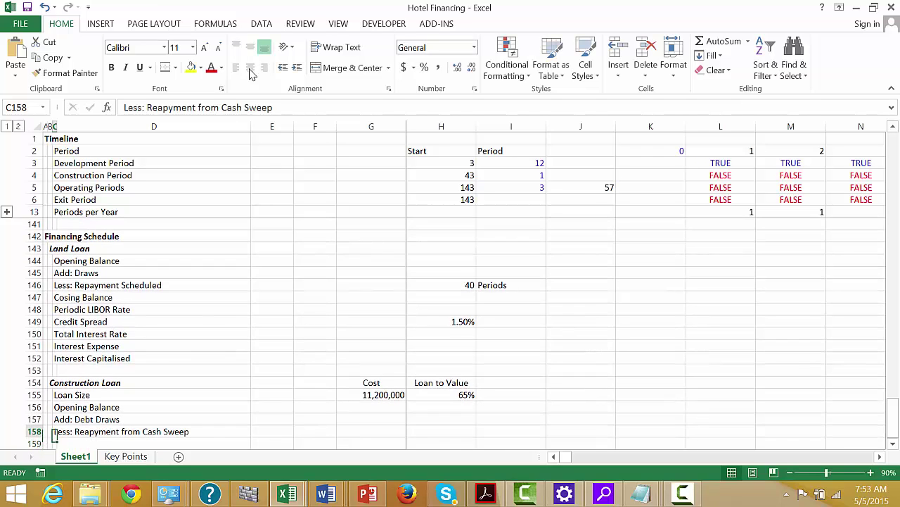
key("Up")
key("Down")
key("shift+space")
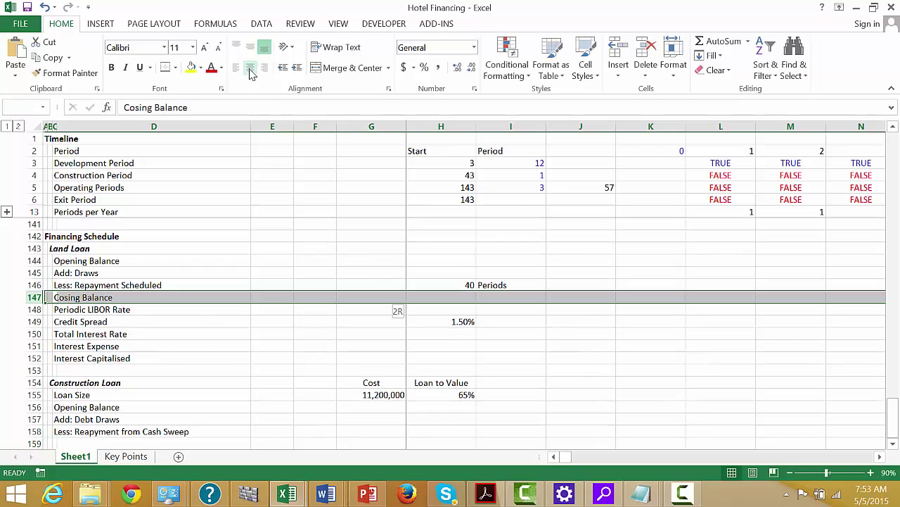
key("ctrl+shift+plus")
key("Down")
key("Up")
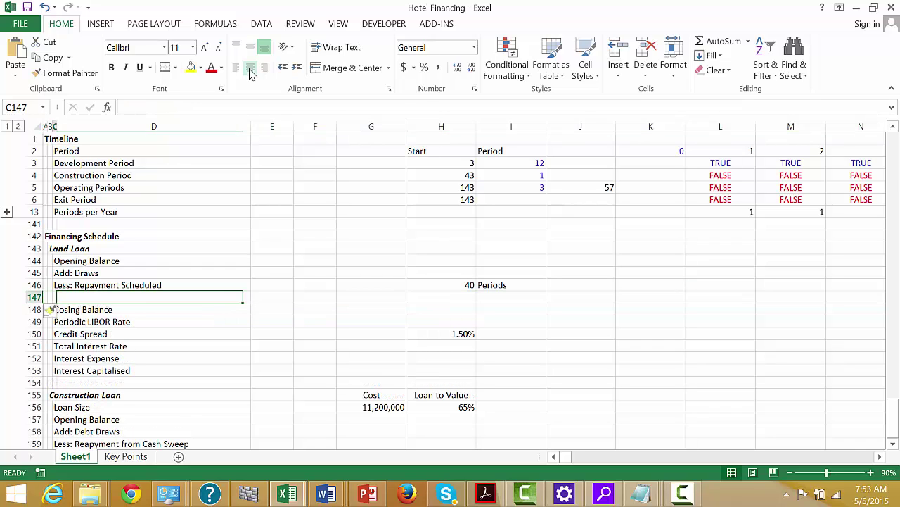
Enter the row label "Less: Repayment of Balance at Exit" in C147, adapting the text of the scheduled repayment label above
key("ctrl+apostrophe")
key("ctrl+shift+Left")
key("ctrl+shift+Left")
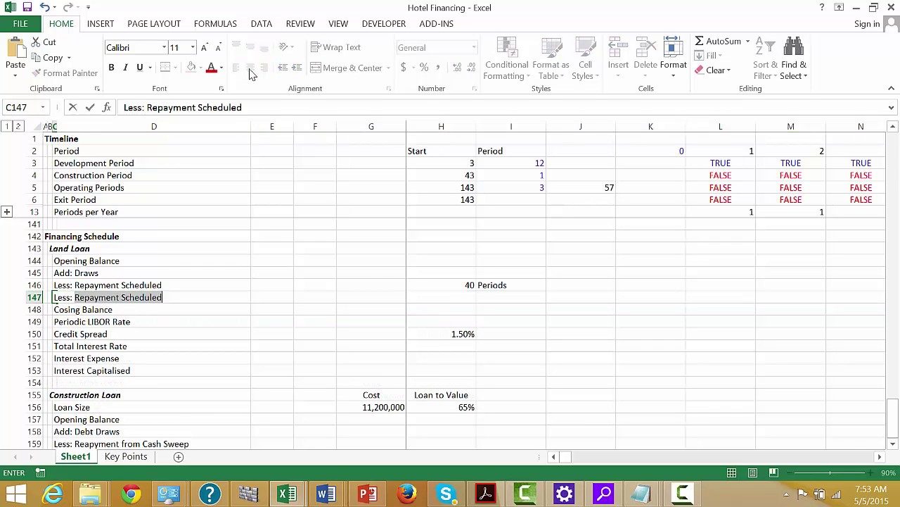
key("shift+Right")
key("shift+Right")
key("shift+Right")
key("shift+Right")
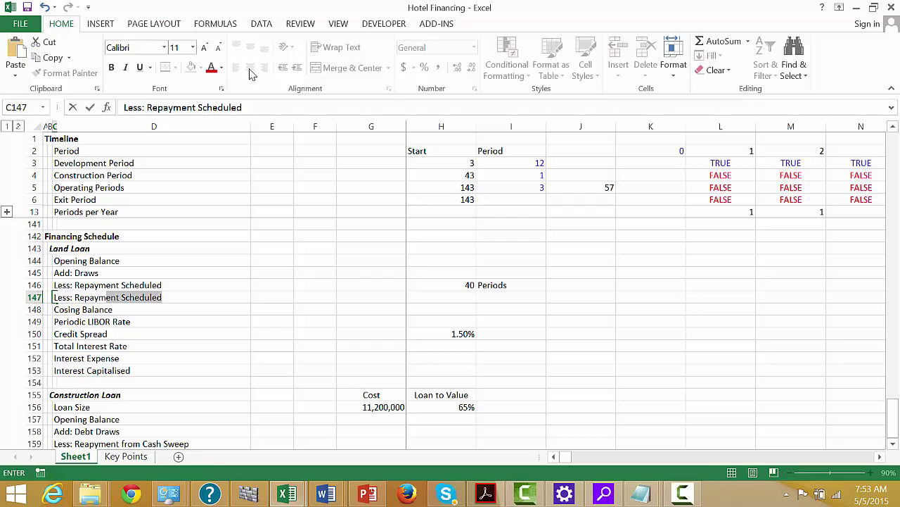
key("shift+Right")
key("shift+Right")
key("shift+Right")
key("shift+Right")
type("of Balanc")
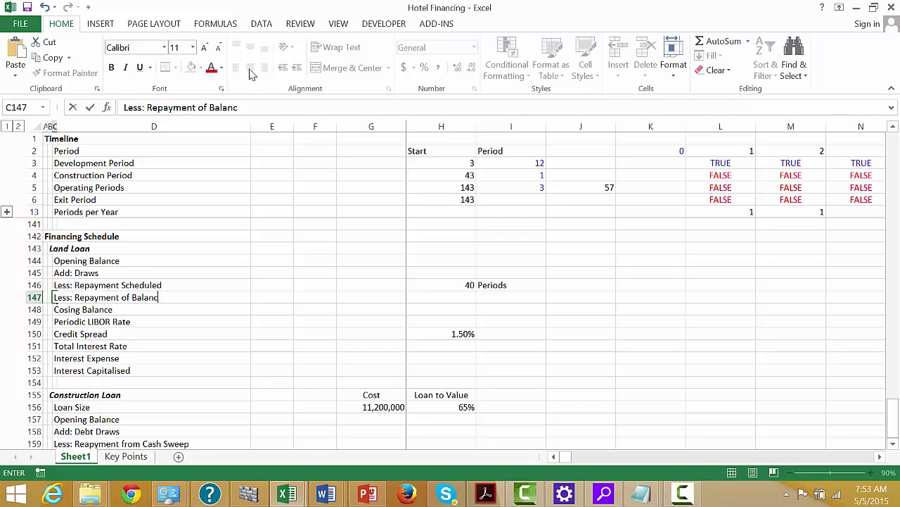
type("e at Te")
Review the row labels of the land loan and construction loan blocks in the financing schedule
key("shift+Down")
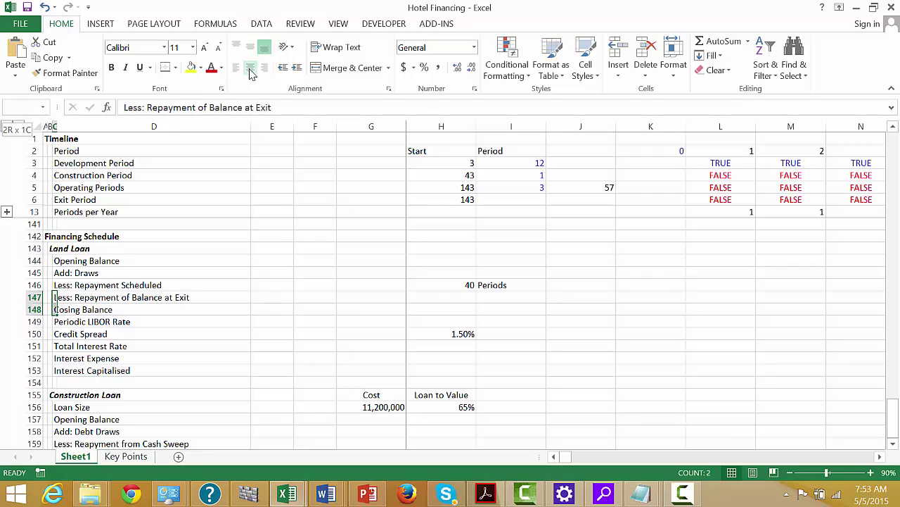
key("shift+Down")
key("shift+Down")
key("shift+Down")
key("shift+Down")
key("shift+Down")
key("shift+Down")
key("shift+Down")
key("shift+Down")
key("shift+Down")
key("shift+Down")
key("shift+Down")
key("shift+Down")
key("shift+Down")
key("shift+Down")
key("shift+Down")
key("shift+Down")
key("shift+Down")
key("shift+Down")
key("shift+Down")
key("shift+Down")
key("Up")
key("Up")
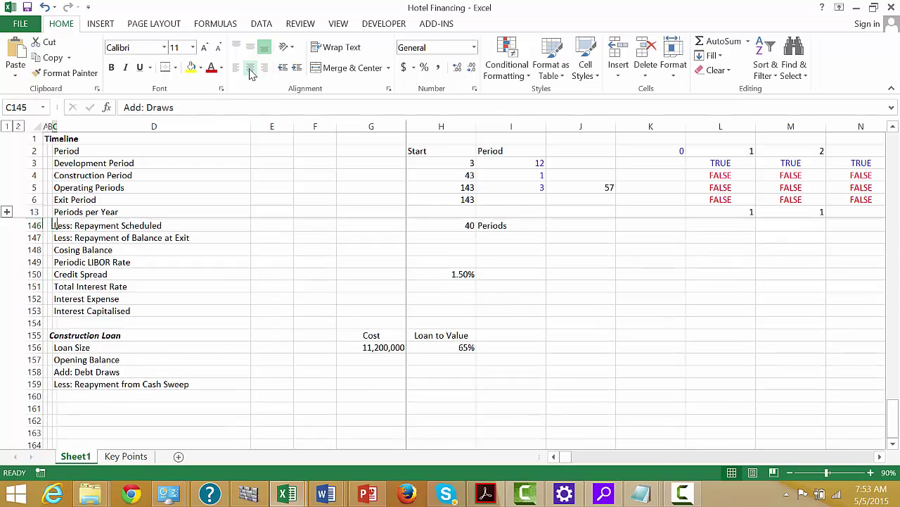
key("Down")
key("Down")
key("Down")
key("Down")
key("Down")
key("Down")
key("Down")
key("Down")
key("Down")
key("Down")
key("Down")
key("Down")
key("Down")
key("shift+Down")
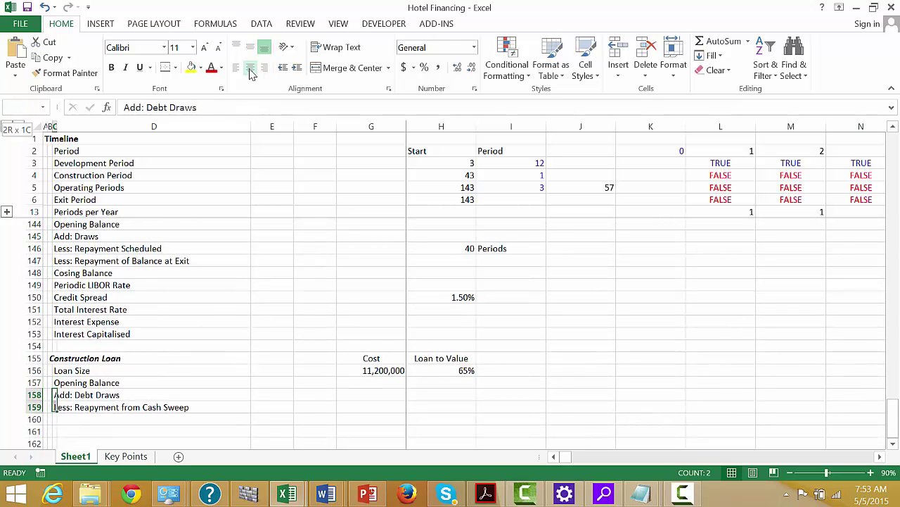
key("shift+Down")
key("shift+Down")
key("shift+Down")
key("shift+Down")
key("shift+Down")
key("shift+Down")
key("shift+Down")
key("shift+Down")
key("shift+Down")
key("shift+Down")
key("shift+Down")
key("shift+Down")
key("Up")
key("Up")
key("Up")
key("Up")
key("Up")
key("Up")
key("Up")
key("Up")
key("Up")
key("Up")
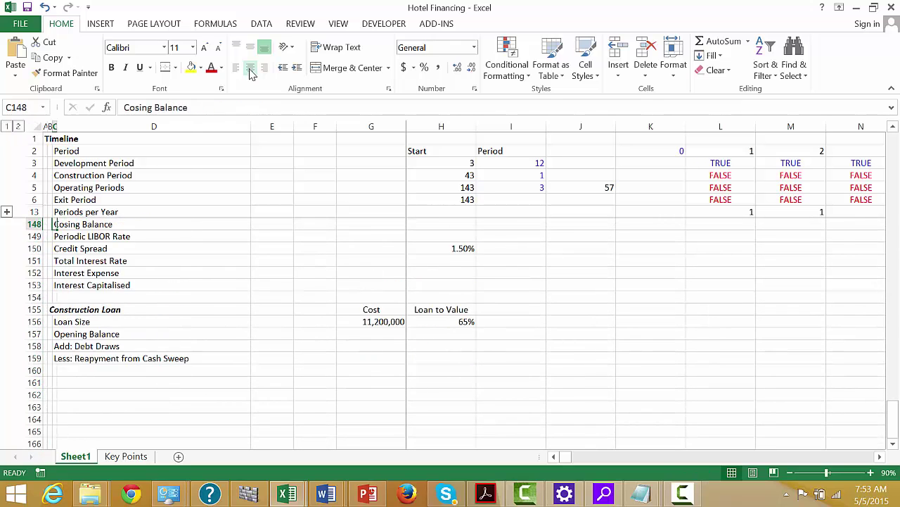
key("Up")
key("Up")
key("Up")
key("Up")
key("Up")
key("Up")
key("Down")
key("Down")
key("Down")
key("Down")
key("Down")
key("Down")
key("Down")
key("Down")
key("Down")
key("Down")
key("Down")
key("Down")
key("Down")
key("Down")
key("Down")
key("Down")
key("Down")
key("Down")
key("Down")
key("Down")
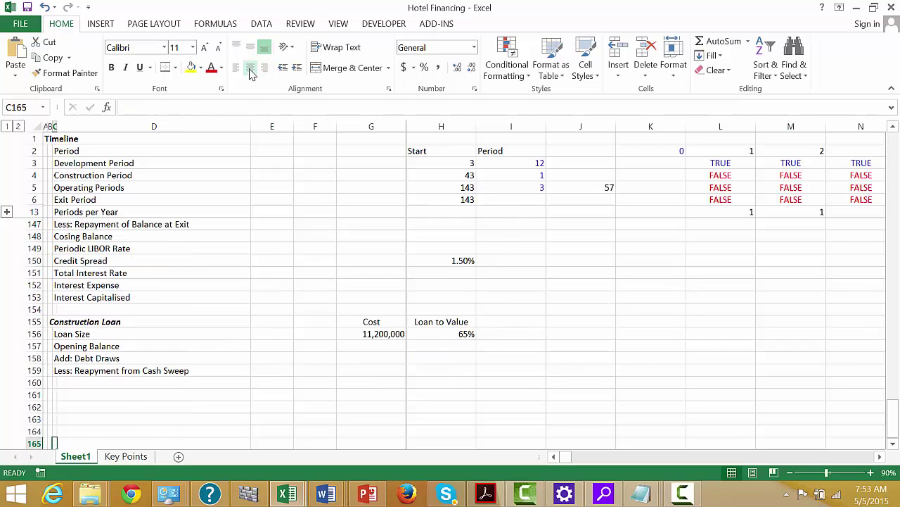
Enter the row label "Closing Balance" in C160, below the construction loan's cash sweep repayment row
key("Up")
key("Up")
key("Up")
key("Up")
key("Up")
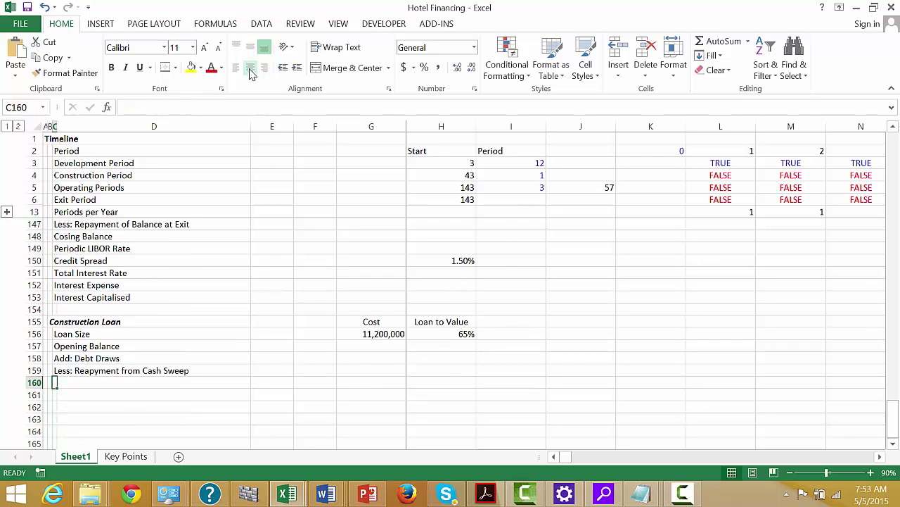
type("Cl")
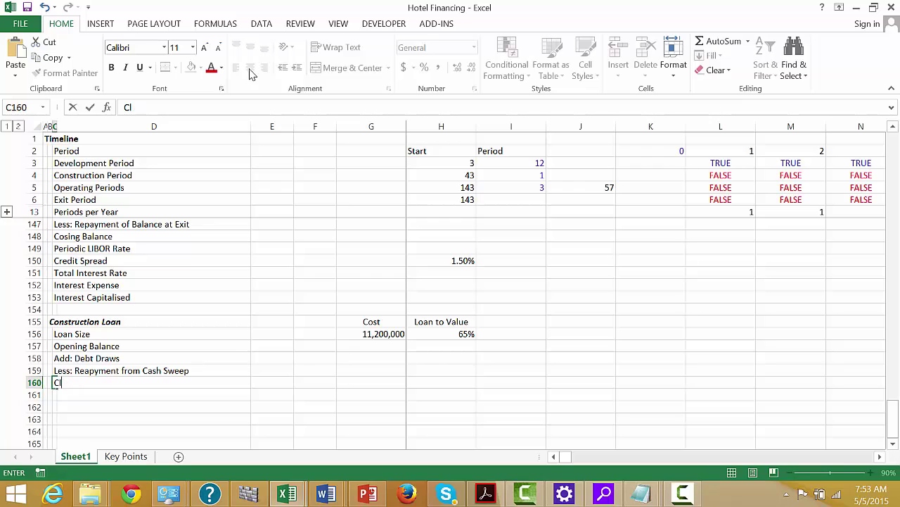
type("soos")
key("BackSpace")
key("BackSpace")
type("osing Balance")
key("ctrl+Return")
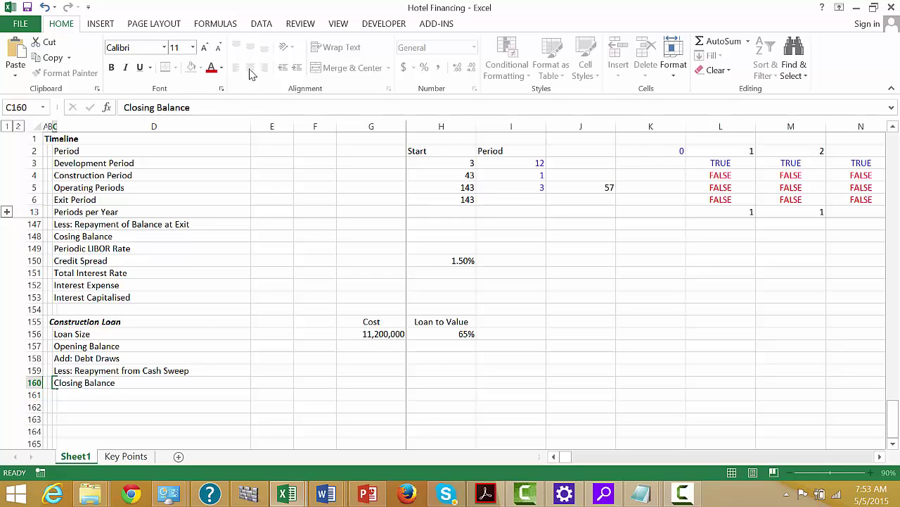
Insert a blank row above Periodic LIBOR Rate, separating it from the land loan's balance rows
key("Up")
key("Up")
key("Up")
key("Up")
key("Up")
key("Up")
key("Up")
key("Up")
key("Up")
key("Up")
key("Up")
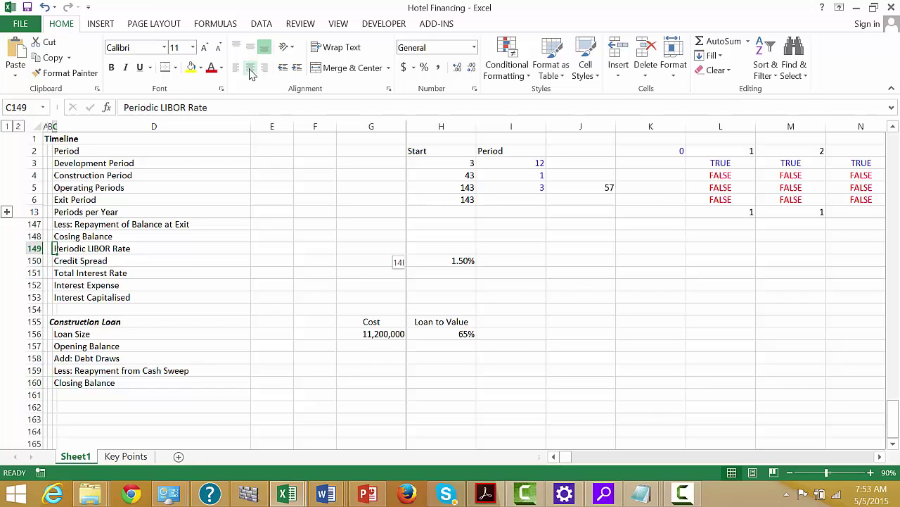
key("shift+space")
key("ctrl+shift+plus")
key("Down")
key("Down")
key("Down")
key("Down")
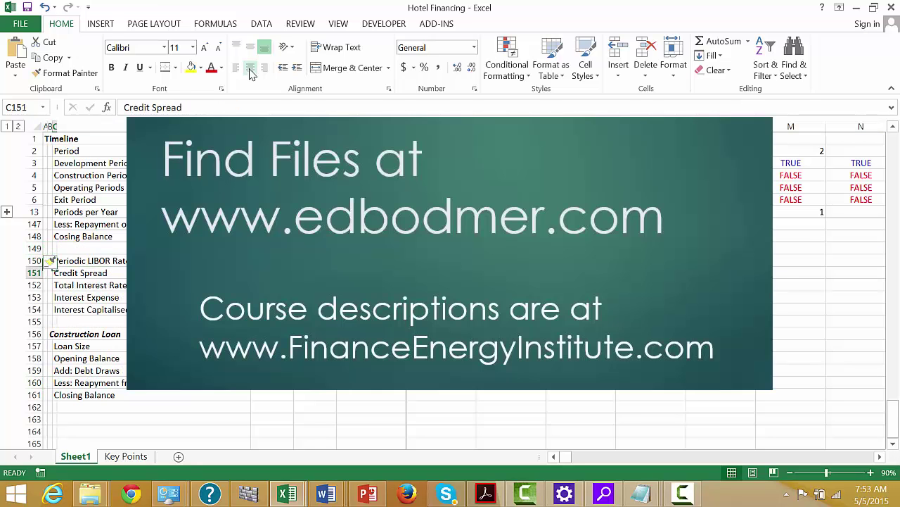
key("Down")
key("Down")
key("Down")
key("Down")
key("Down")
key("Down")
key("Down")
key("Down")
key("Down")
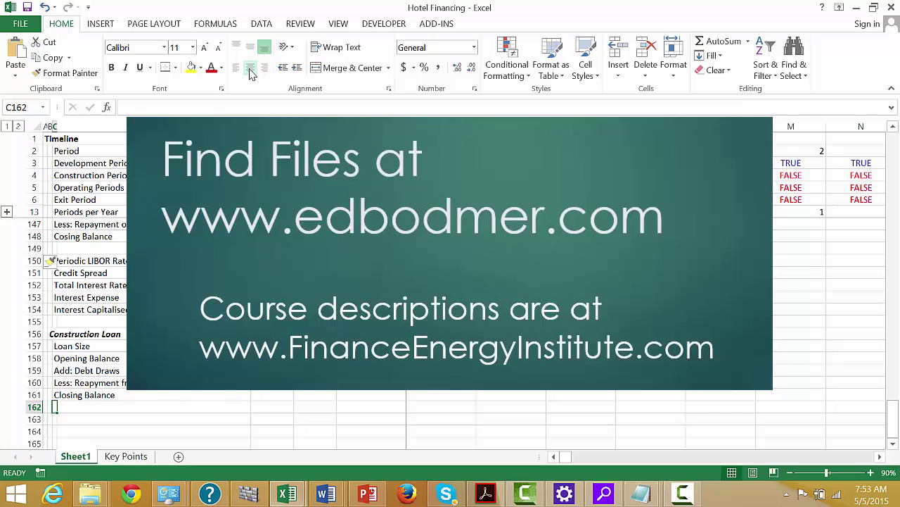
key("Down")
type("I")
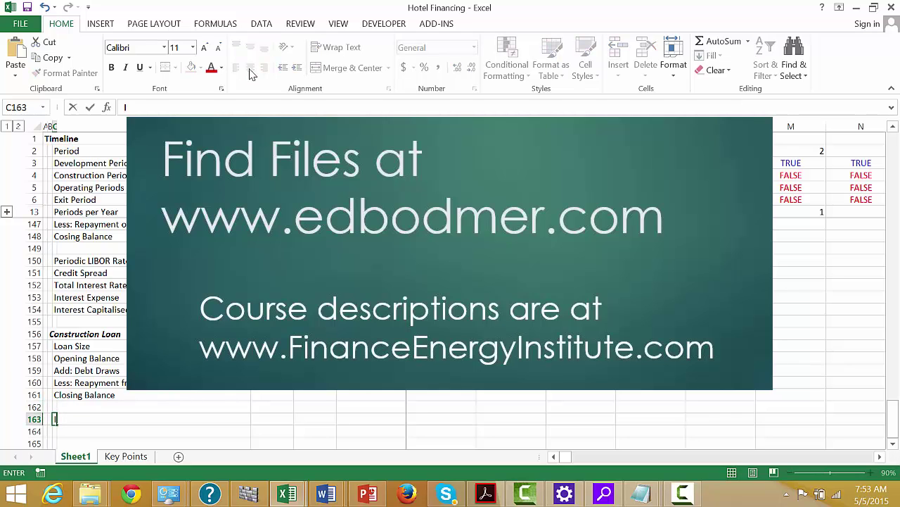
key("Escape")
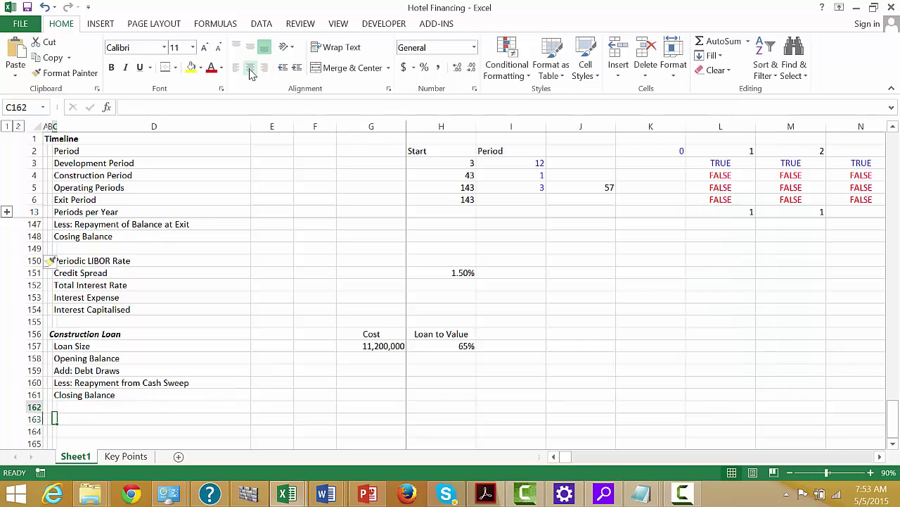
Copy the land loan's "Periodic LIBOR Rate" label from C150 to C163, leaving a blank row below the construction loan's Closing Balance
key("Up")
key("Up")
key("Up")
key("Up")
key("Up")
key("Up")
key("Up")
key("Up")
key("Up")
key("Up")
key("Up")
key("Up")
key("Up")
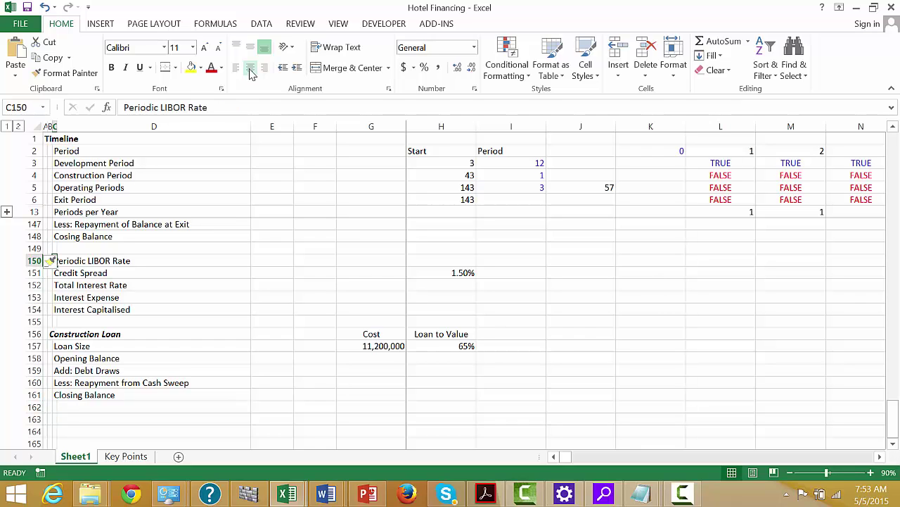
key("ctrl+c")
key("Down")
key("Down")
key("Down")
key("Down")
key("Down")
key("Down")
key("Down")
key("Down")
key("Down")
key("Down")
key("Down")
key("Down")
key("Down")
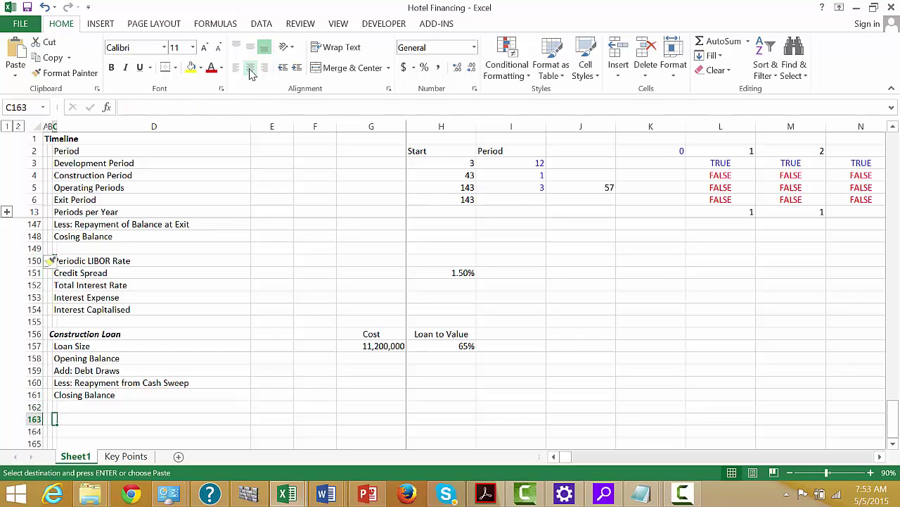
key("ctrl+v")
Enter the construction loan row labels "Credit Spread" in C164 and "Total Interest Rate" in C165
key("Down")
type("Cr")
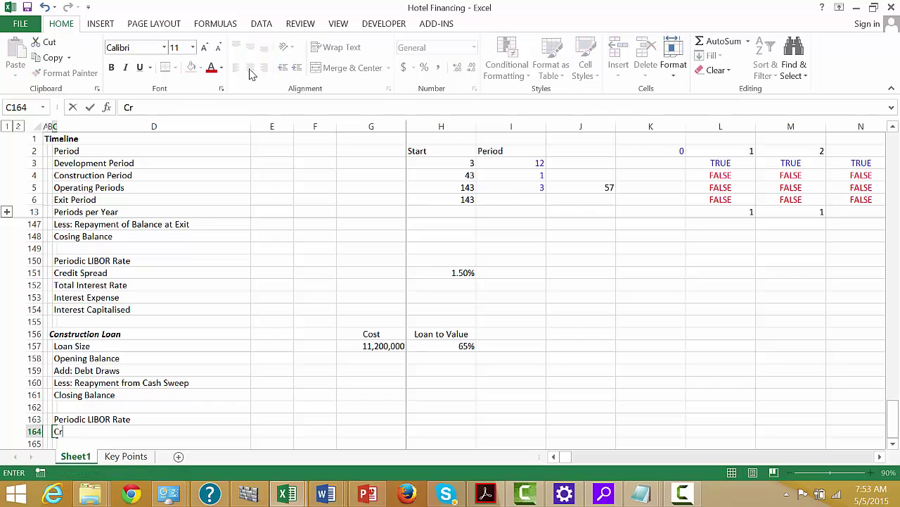
type("edit Spread")
key("Return")
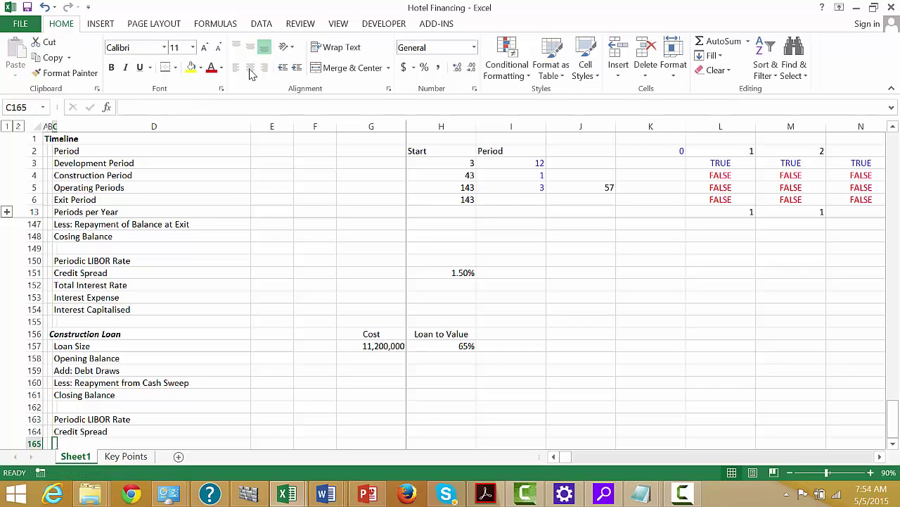
type("To")
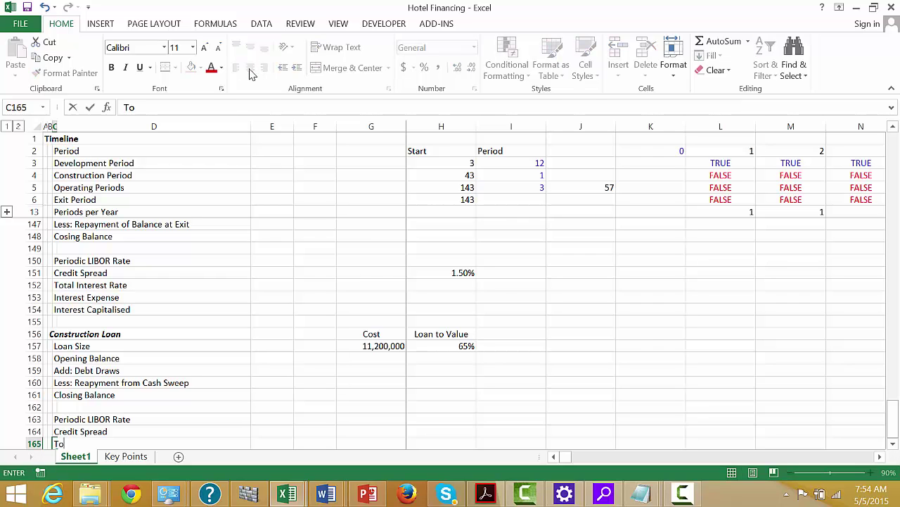
type("tal Interest Rate")
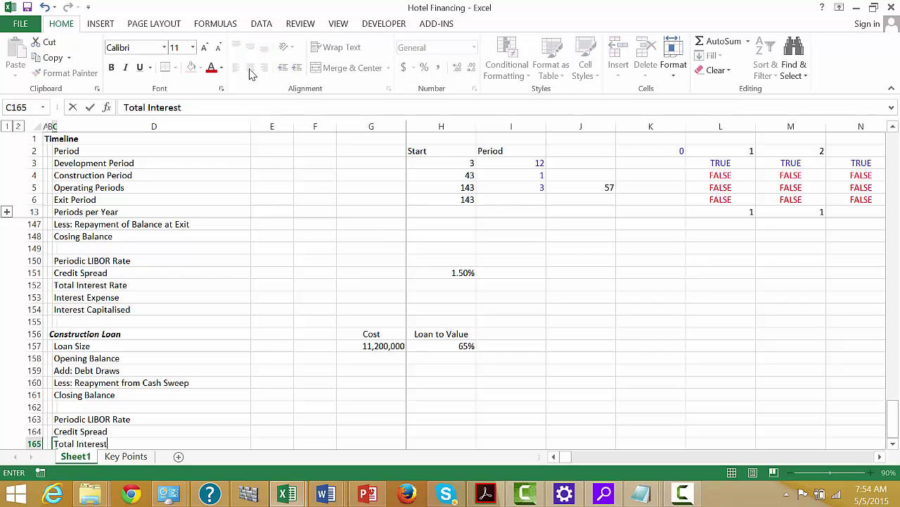
key("ctrl+Return")
key("Return")
Enter the construction loan row labels "Interest Expense" in C166 and "Interest Capitalised" in C167
type("Interes")
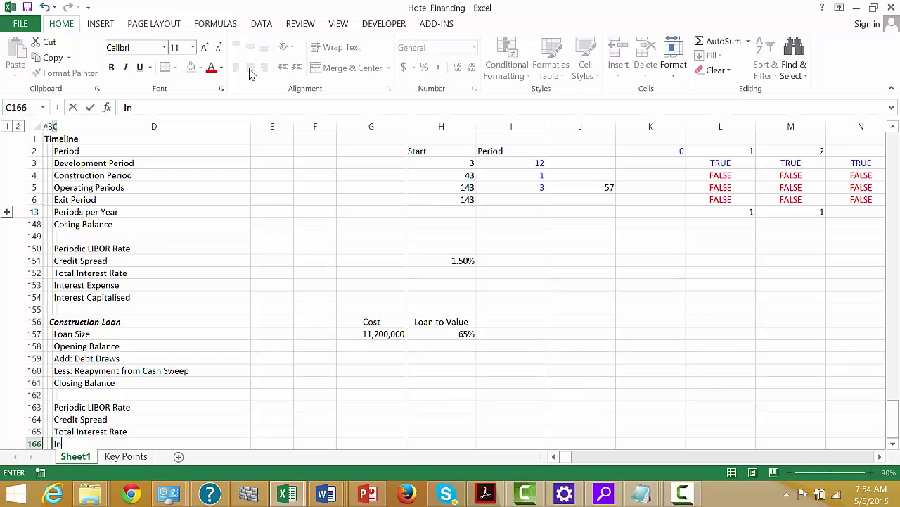
type("t Expense")
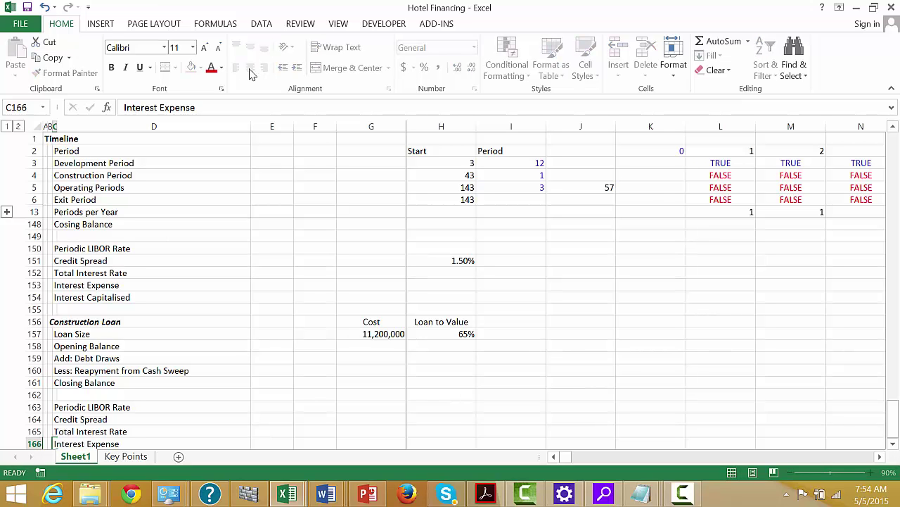
key("Return")
key("ctrl+apostrophe")
key("shift+Right")
key("shift+Right")
key("shift+Right")
key("shift+Right")
key("shift+Right")
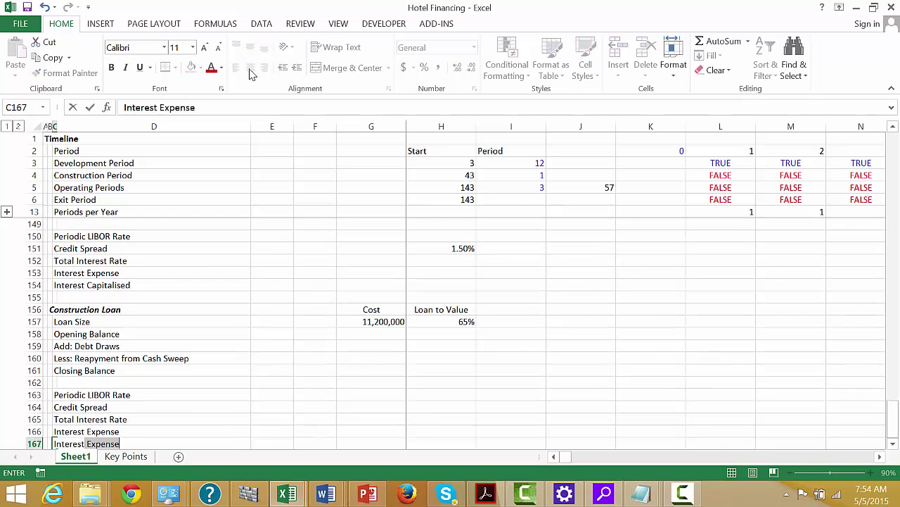
type("Capitalised")
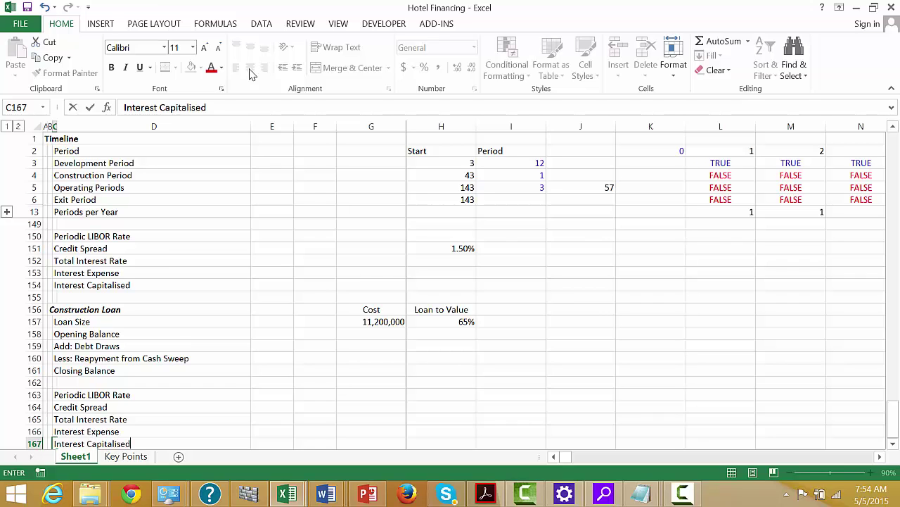
key("Return")
key("Up")
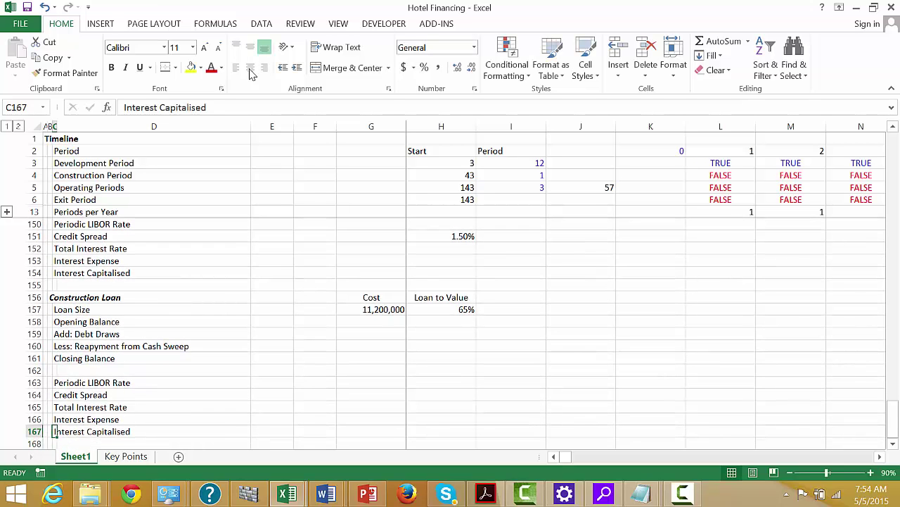
Examine the financing schedule's layout, comparing the land loan and construction loan blocks with the project cash flow rows above them
key("Up")
key("Up")
key("Up")
key("Up")
key("Up")
key("Up")
key("Up")
key("Up")
key("Up")
key("Up")
key("Up")
key("Up")
key("Up")
key("Up")
key("Up")
key("Up")
key("Up")
key("Up")
key("Up")
key("Up")
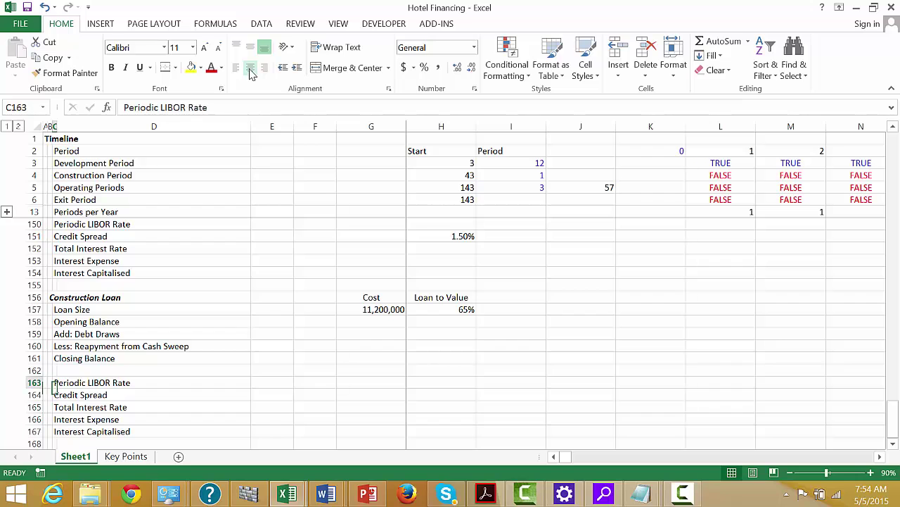
key("Down")
key("Down")
key("Down")
key("Down")
key("Down")
key("Down")
key("Down")
key("Down")
key("Down")
key("Down")
key("Down")
key("Down")
key("Down")
key("Down")
key("Down")
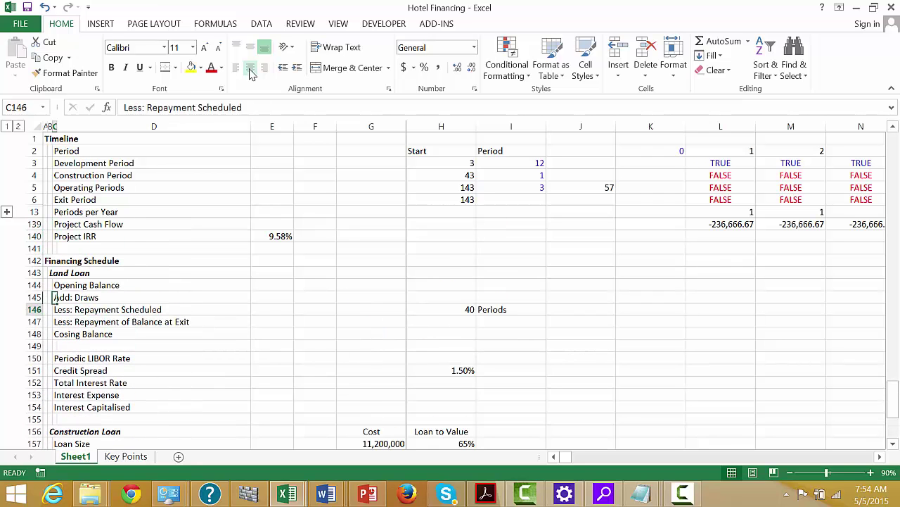
key("Up")
key("Up")
key("Up")
key("Up")
key("Up")
key("Up")
key("Up")
key("Up")
key("Up")
key("Up")
key("Up")
key("Up")
key("Up")
key("Up")
key("Up")
key("Up")
key("Up")
key("Up")
key("Up")
key("Up")
key("Up")
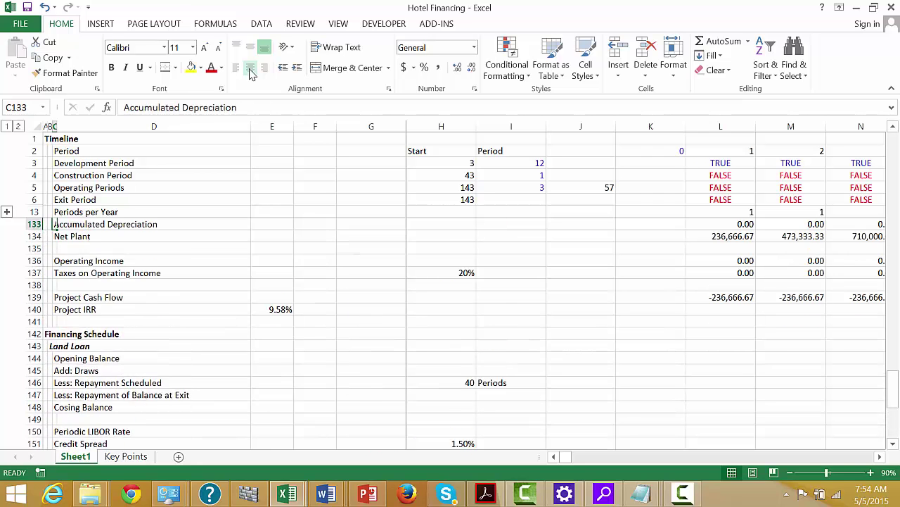
key("Down")
key("Down")
key("Down")
key("Down")
key("Down")
key("Down")
key("Down")
key("Down")
key("Down")
key("Down")
key("Down")
key("Up")
key("Left")
key("Left")
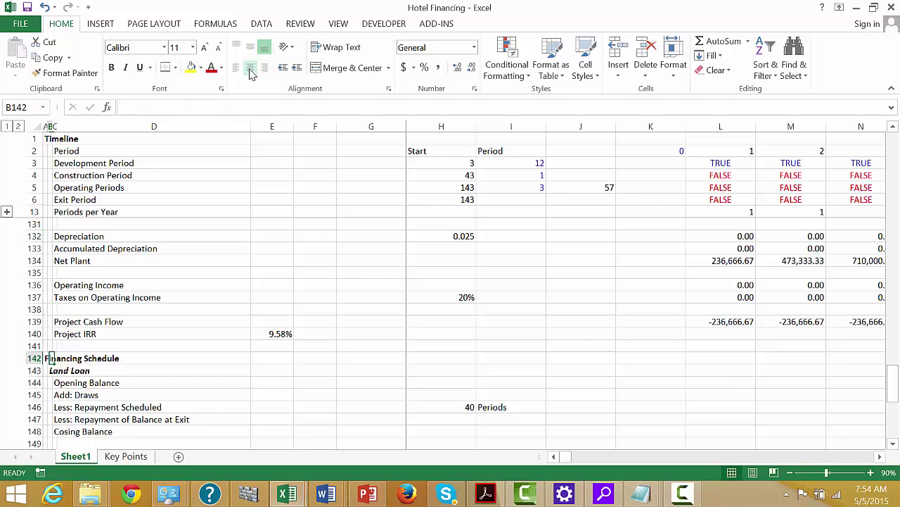
key("Down")
key("Down")
key("Down")
key("Down")
key("Down")
key("Down")
key("Down")
key("Down")
key("Down")
key("Down")
key("Down")
key("Down")
key("Down")
key("Down")
key("Down")
key("Down")
key("Down")
key("Down")
key("Down")
key("Down")
key("Down")
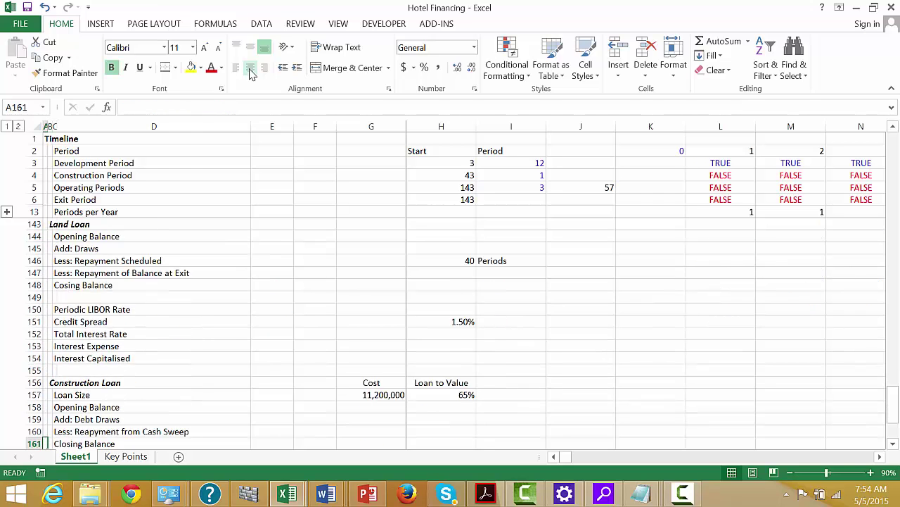
key("Up")
key("Up")
key("Up")
key("Up")
key("Up")
key("Up")
key("Up")
key("Up")
key("Up")
key("Up")
key("Up")
key("Up")
key("Up")
key("Up")
key("Up")
key("Up")
key("Up")
key("Up")
key("Up")
key("Up")
key("Up")
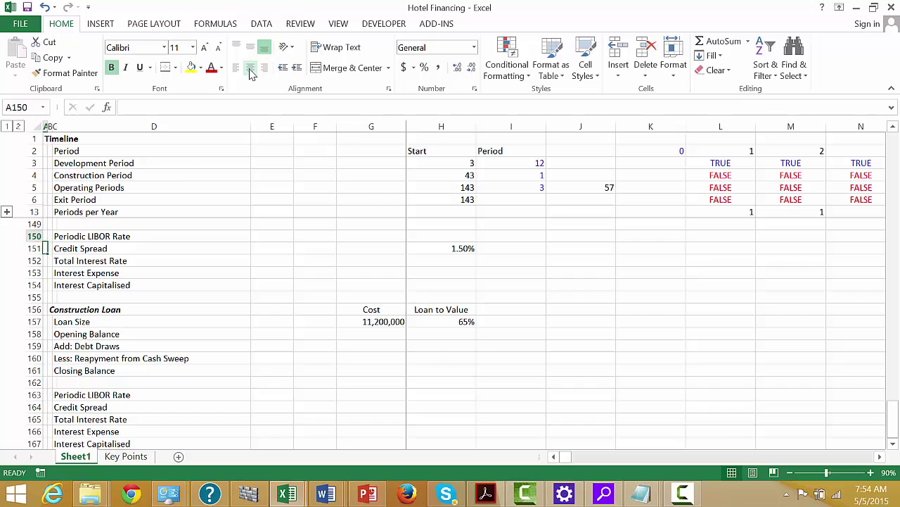
Insert ten blank rows above the Financing Schedule heading, starting at row 142
key("Down")
key("Down")
key("Down")
key("Down")
key("Down")
key("Down")
key("Down")
key("Down")
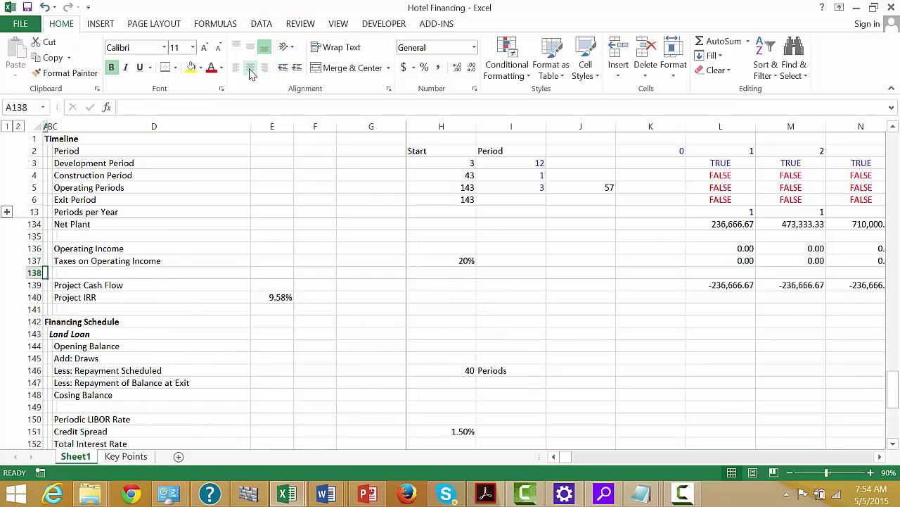
key("shift+space")
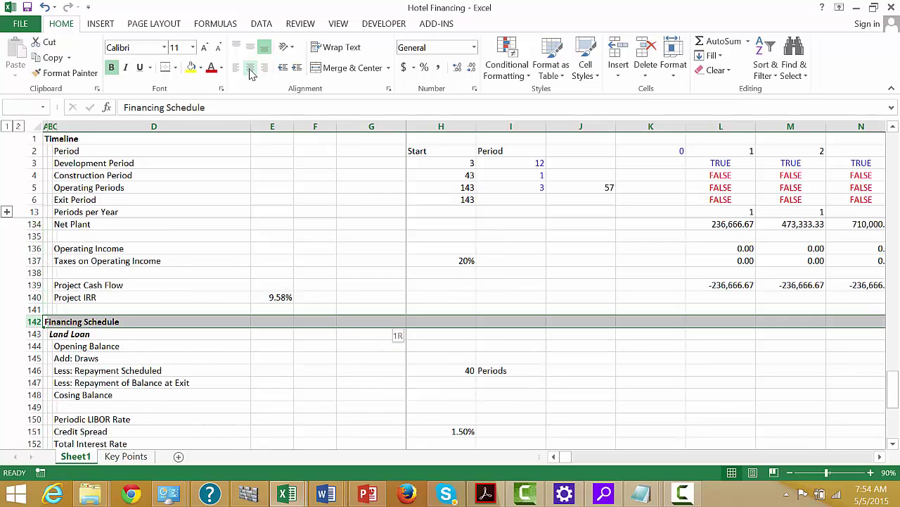
key("shift+Down")
key("shift+Down")
key("shift+Down")
key("shift+Down")
key("shift+Down")
key("shift+Down")
key("shift+Down")
key("shift+Down")
key("shift+Down")
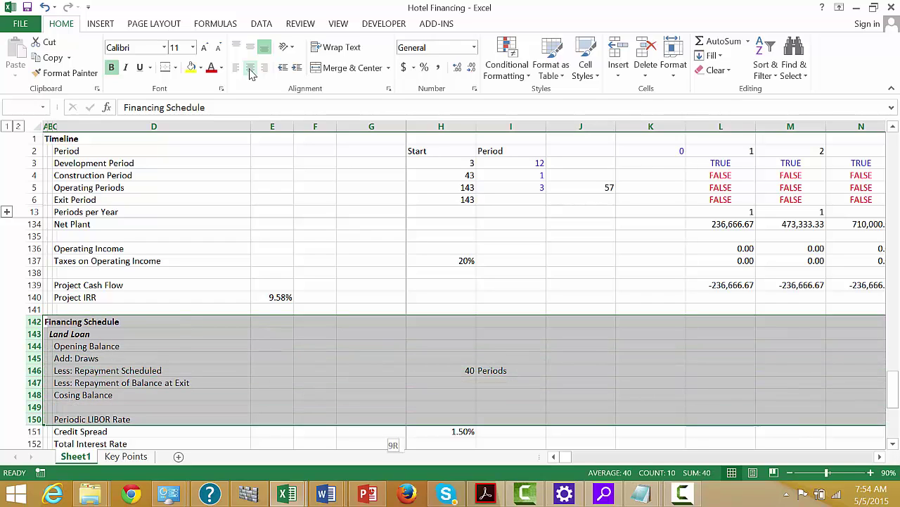
key("ctrl+shift+equal")
key("Up")
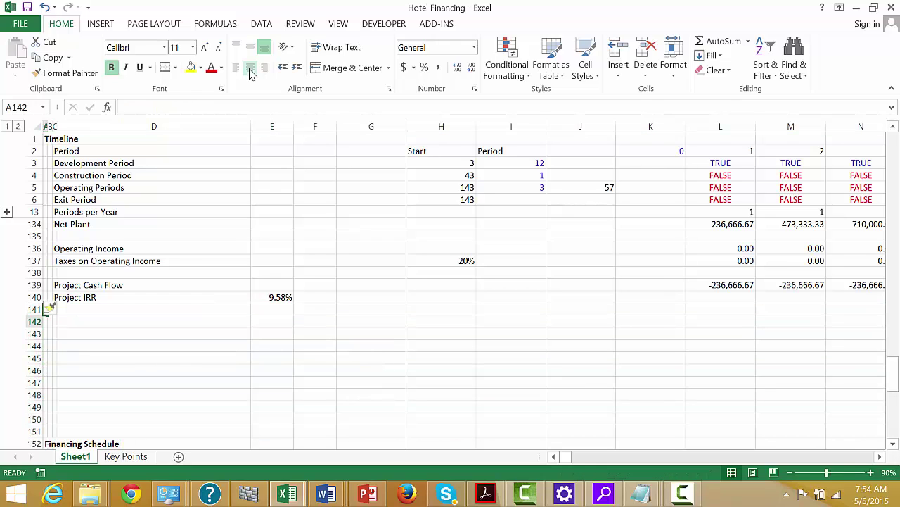
Enter the section heading "Sources and Uses - Financing During Construction" in A142
type("S")
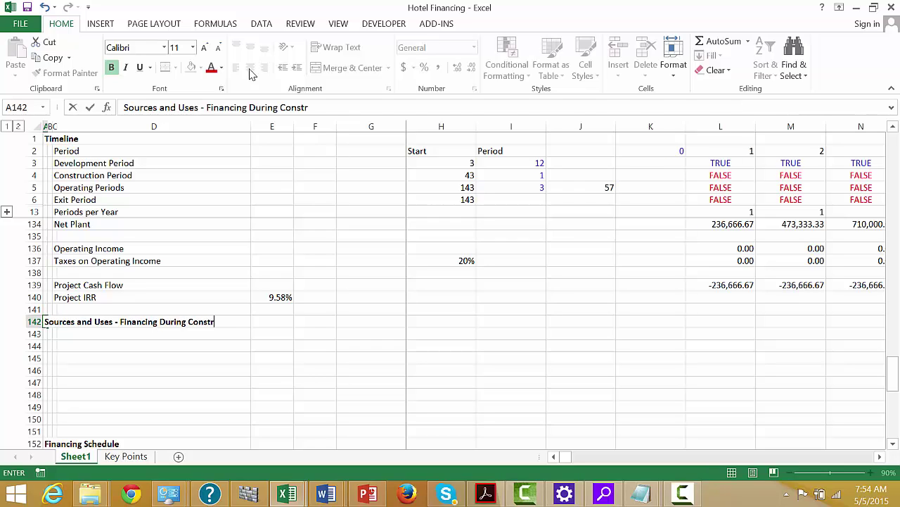
key("Return")
key("Up")
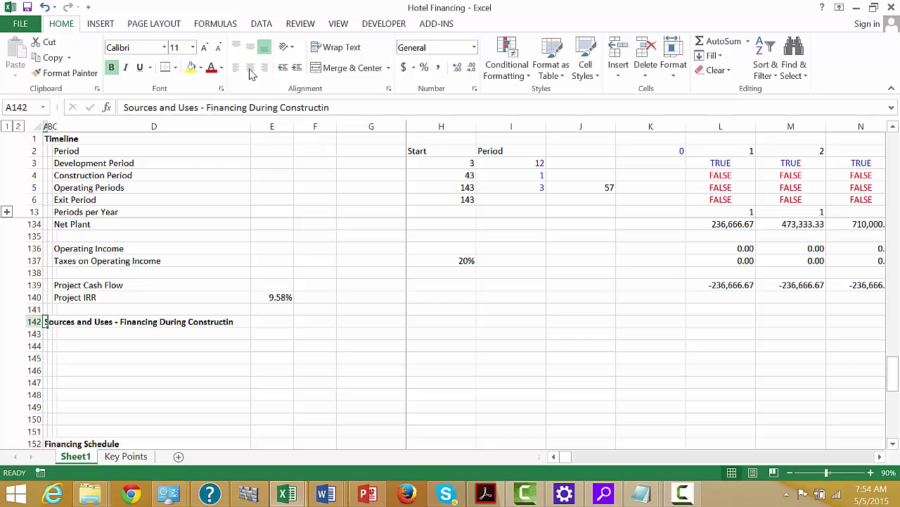
key("F2")
key("BackSpace")
type("on")
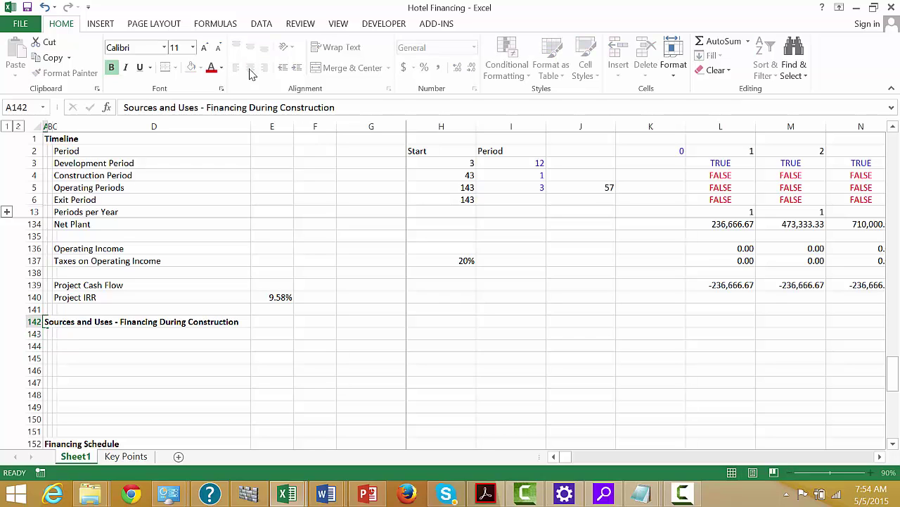
key("Return")
Enter the subheading "Uses" in B143 and the row label "Development Cost" in C144
type("Uses")
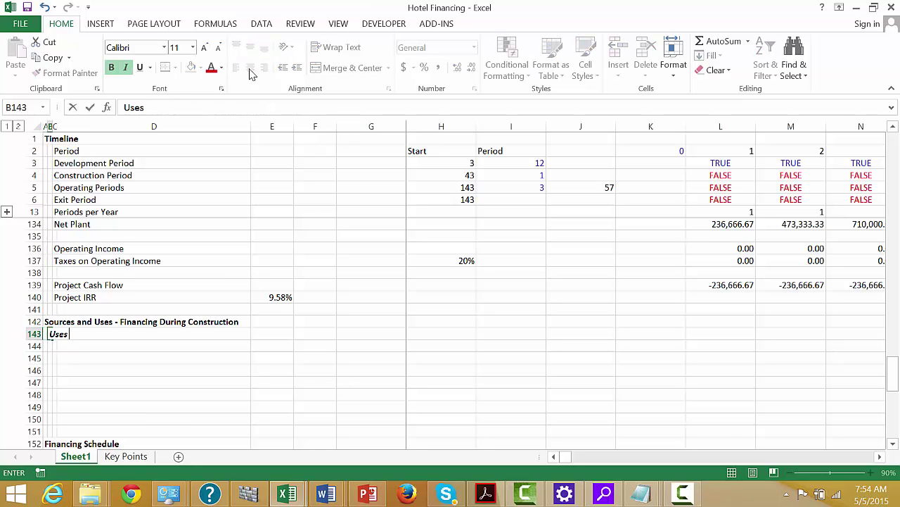
key("Return")
key("Tab")
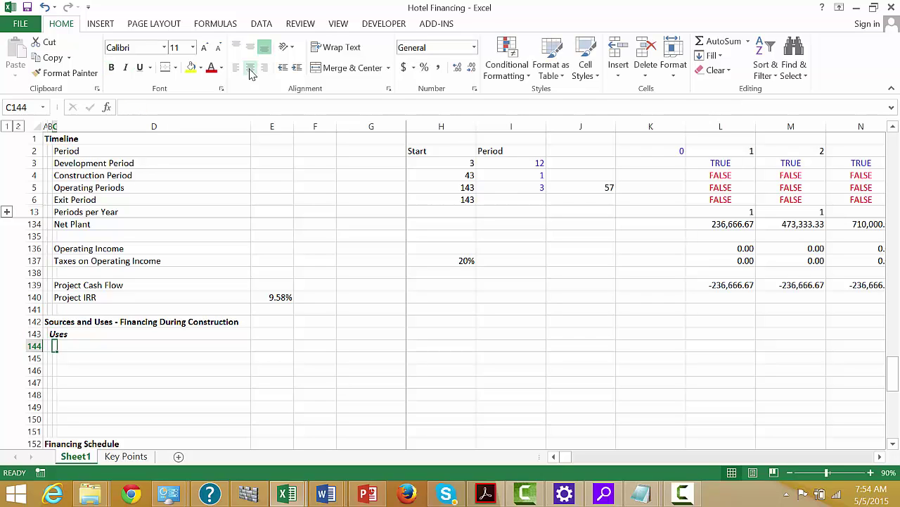
type("Development Cost")
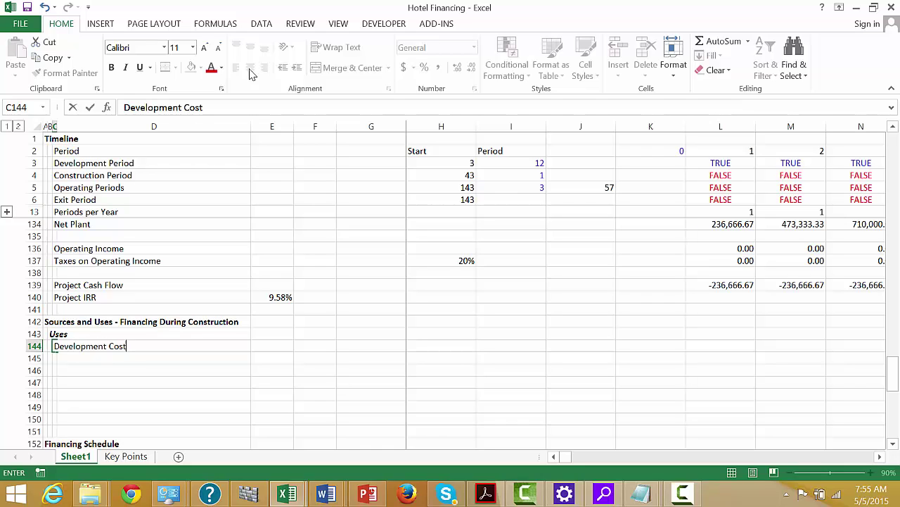
key("Return")
Complete the Uses labels with "Land Cost" in C145, "Construction Cost" in C146 and an indented "Total" in D147
type("Land")
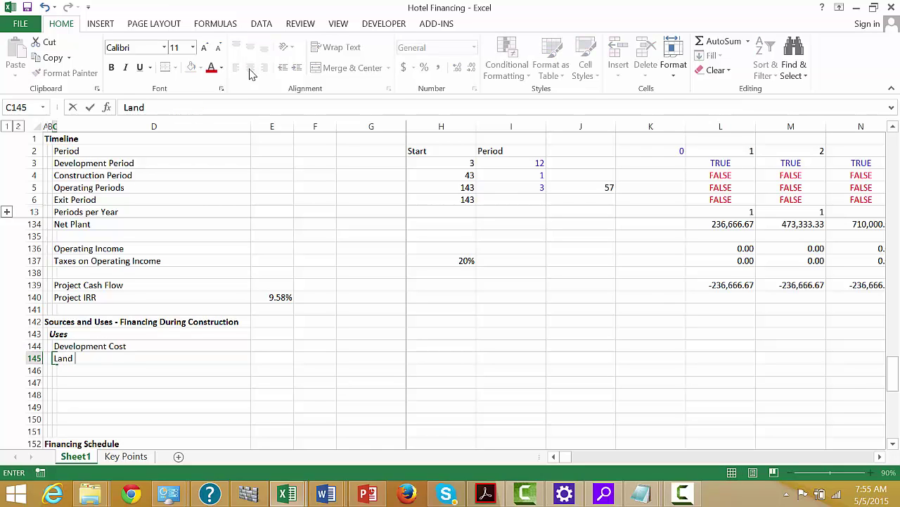
type(" Cost")
key("Return")
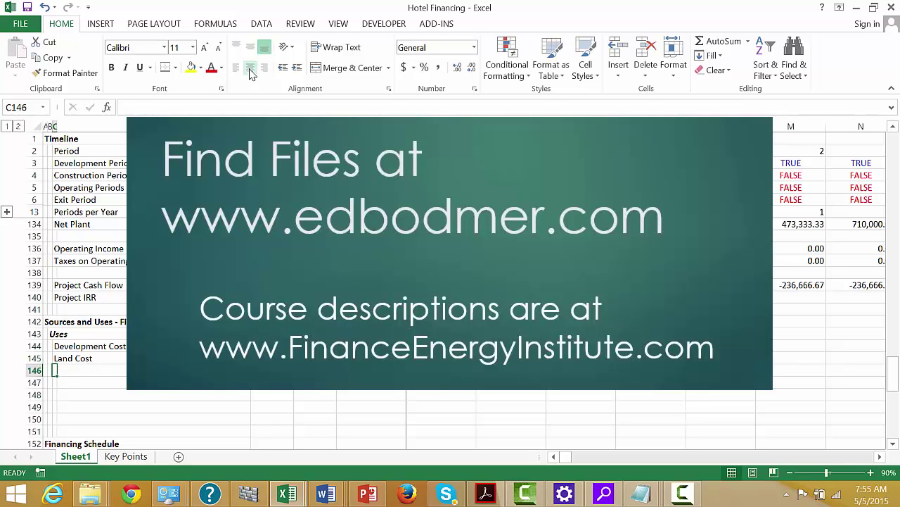
type("Construction Cost")
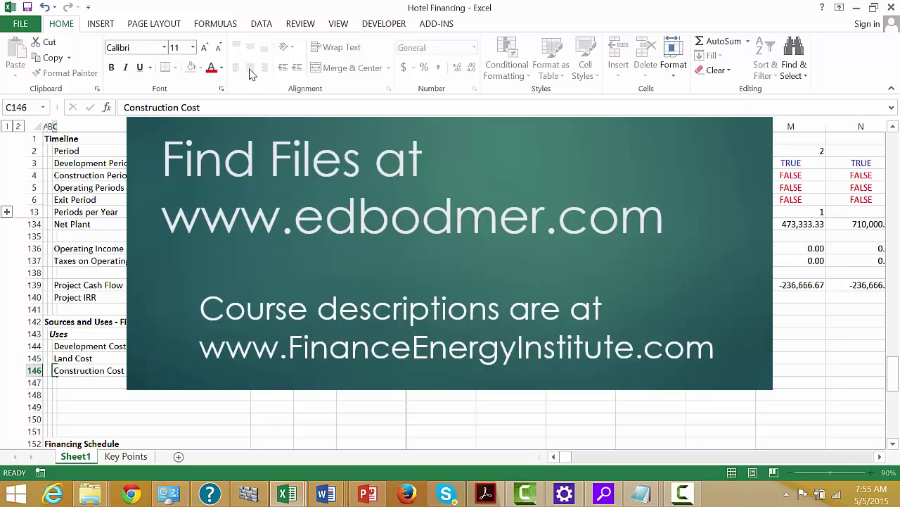
key("Return")
key("Right")
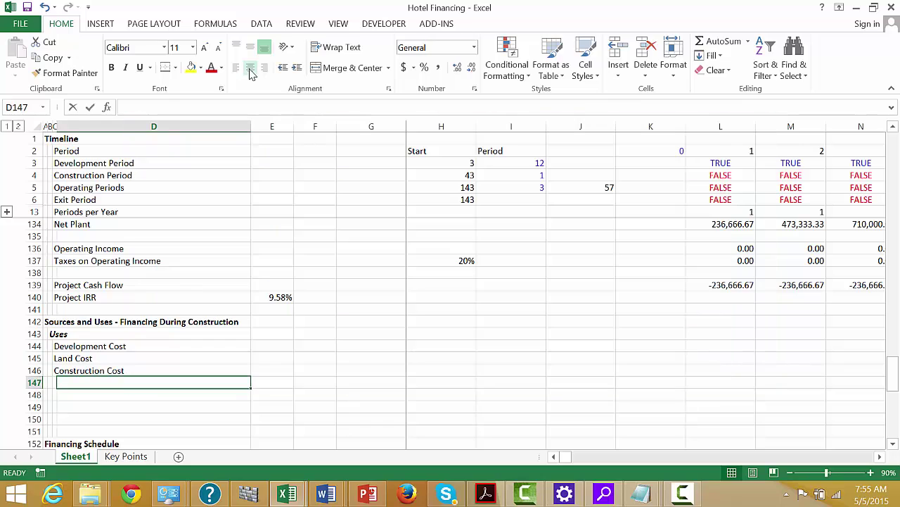
type("Total")
key("Return")
Insert six more blank rows at row 149, between the Uses total and the Financing Schedule
key("Down")
key("Left")
key("Left")
key("Left")
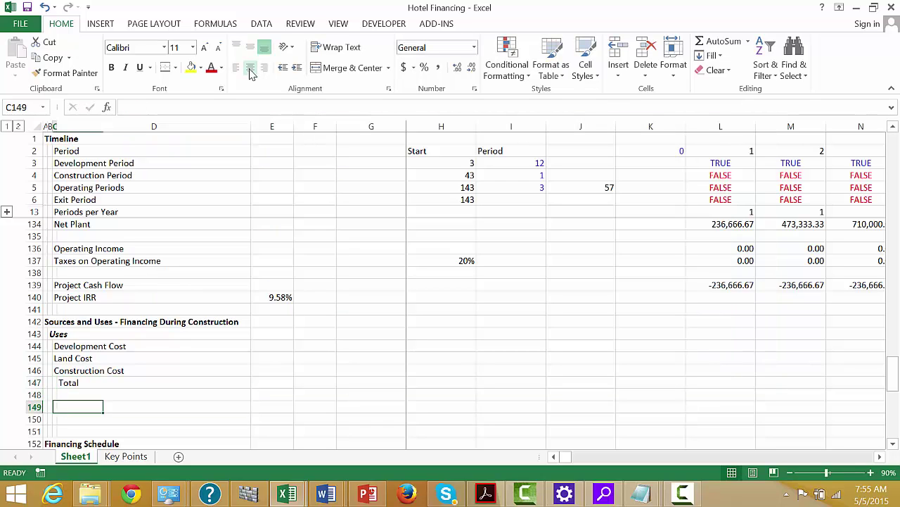
key("shift+space")
key("shift+Down")
key("shift+Down")
key("shift+Down")
key("shift+Down")
key("shift+Down")
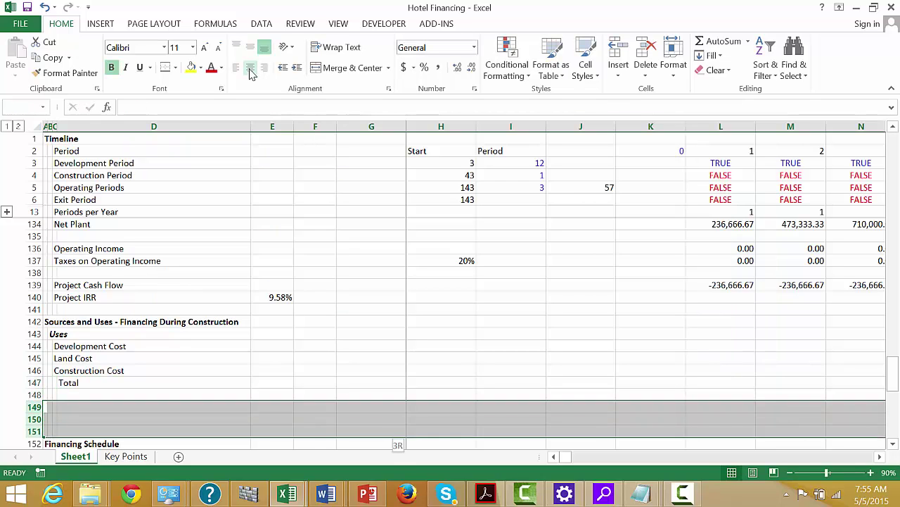
key("ctrl+shift+equal")
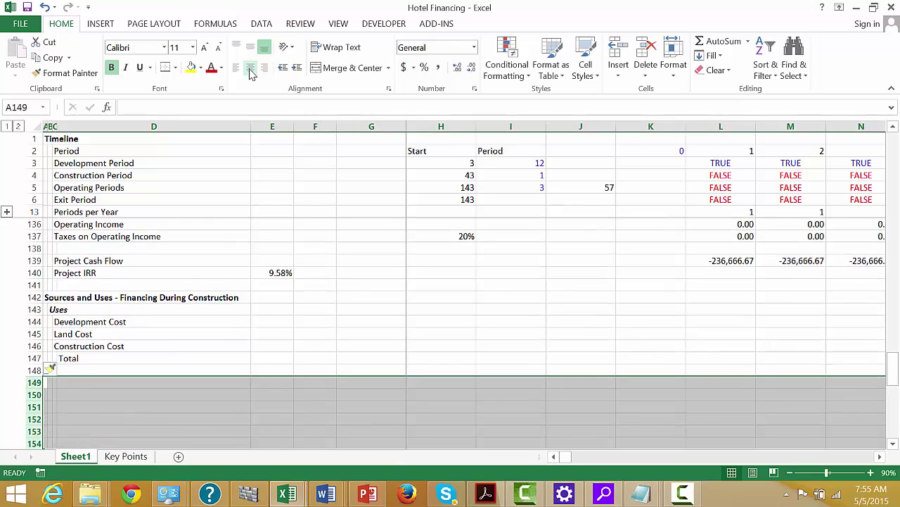
Examine the Financing Assumptions and the Construction and Development Cost rows above the sources and uses section
key("Up")
key("Up")
key("Up")
key("Up")
key("Up")
key("Up")
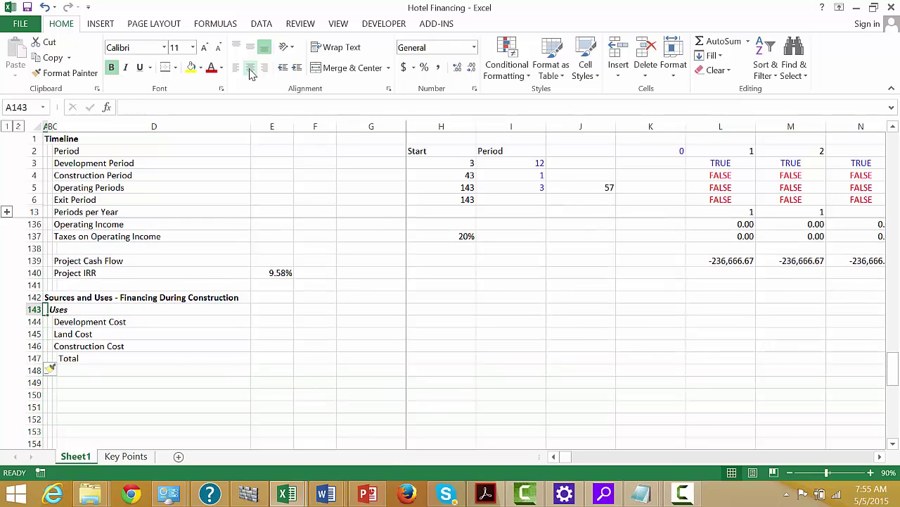
key("Right")
key("Up")
key("Up")
key("Up")
key("Up")
key("Up")
key("Up")
key("Up")
key("Up")
key("Up")
key("Up")
key("Up")
key("Up")
key("Up")
key("Up")
key("Up")
key("Up")
key("Up")
key("Up")
key("Up")
key("Up")
key("Up")
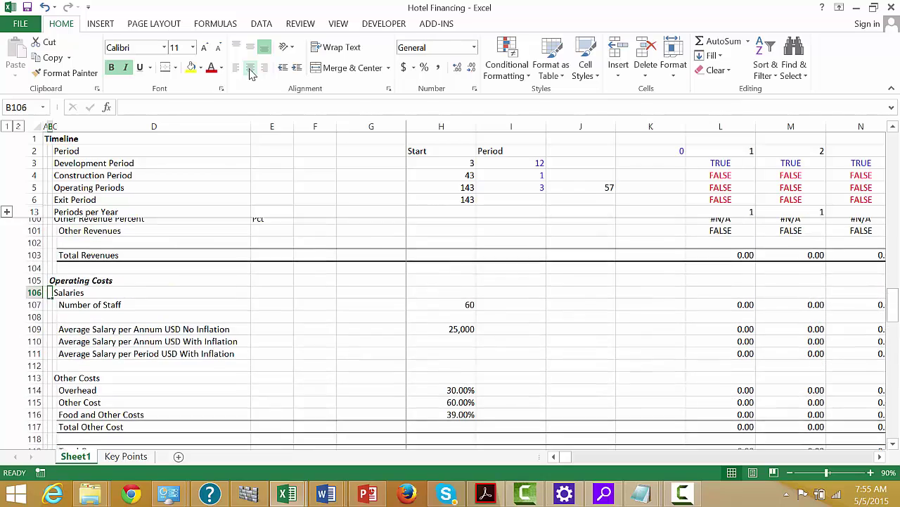
key("Down")
key("Down")
key("Down")
key("Down")
key("Down")
key("Down")
key("Down")
key("Down")
key("Down")
key("Down")
key("Down")
key("Down")
key("Down")
key("Down")
key("Down")
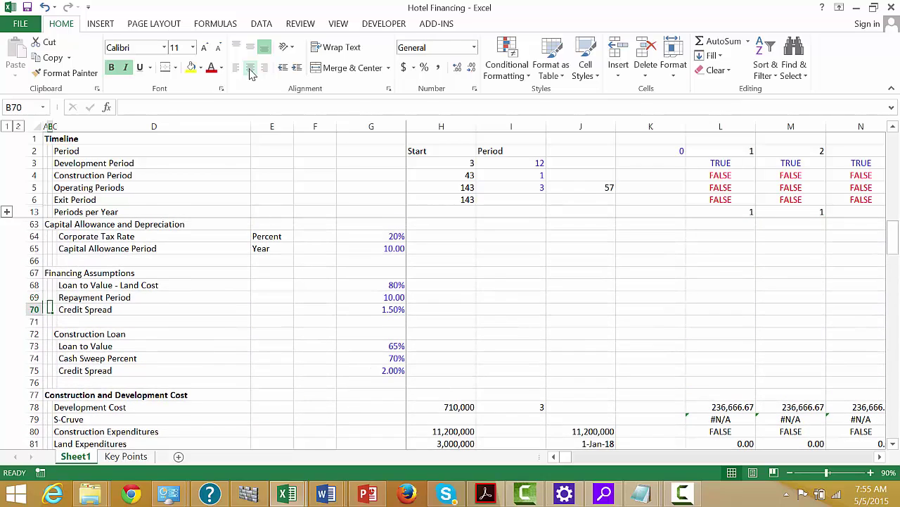
key("Down")
key("Down")
key("Down")
key("Up")
key("Up")
key("Up")
key("Up")
key("Up")
key("Up")
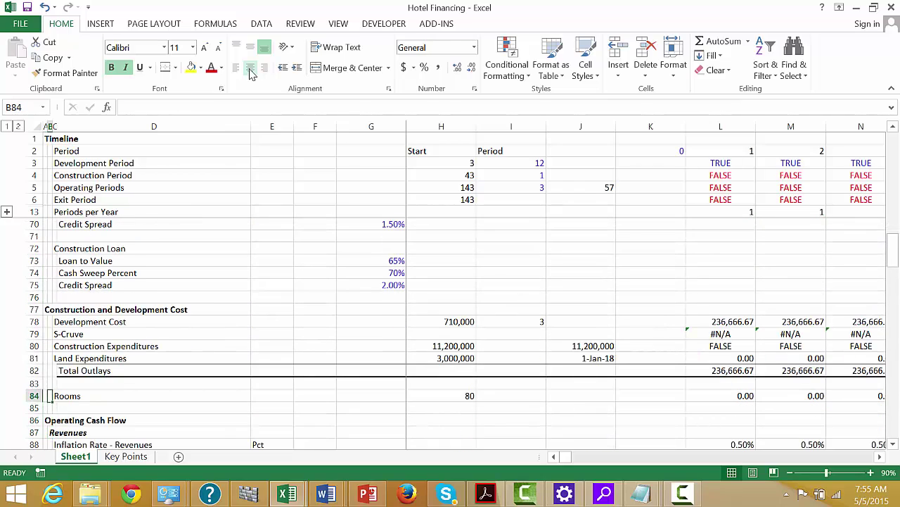
key("Down")
key("Down")
key("Down")
key("Down")
key("Down")
key("Down")
key("Down")
key("Down")
key("Down")
key("Down")
key("Down")
key("Down")
key("Down")
key("Down")
key("Down")
key("Down")
key("Down")
key("Down")
key("Down")
key("Down")
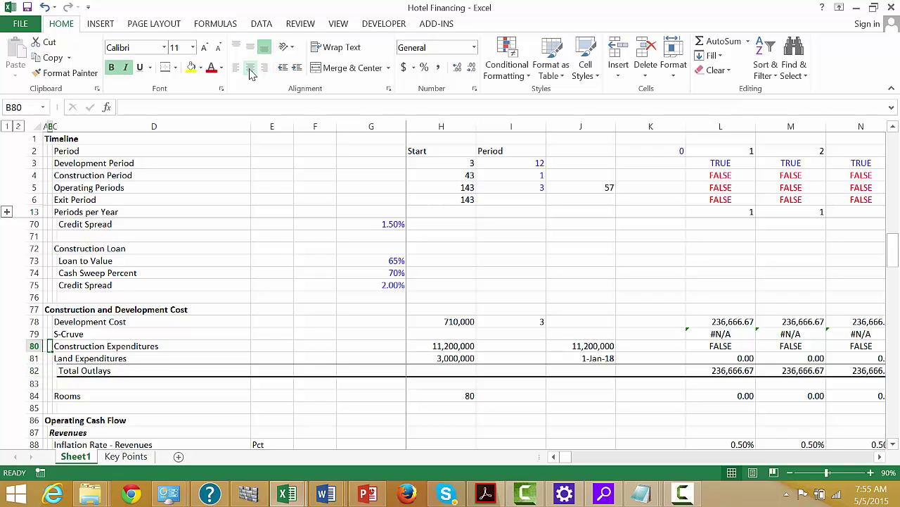
key("Down")
key("Down")
key("Down")
key("Down")
key("Down")
key("Down")
key("Down")
key("Down")
key("Down")
key("Down")
key("Down")
key("Down")
key("Down")
key("Down")
key("Down")
key("Down")
key("Down")
key("Down")
key("Down")
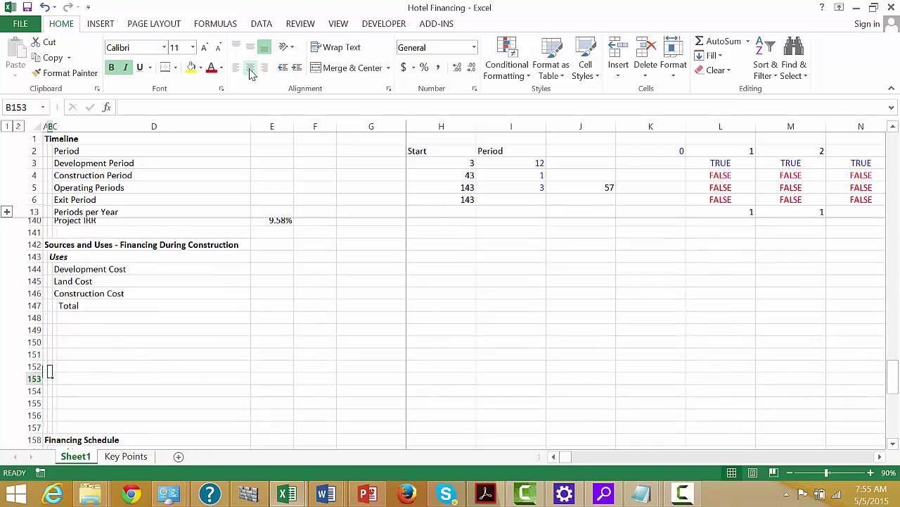
Enter the subheading "Sources of Funds" in B149, leaving a blank row below the Uses total
key("Up")
key("Up")
key("Up")
key("Up")
key("Up")
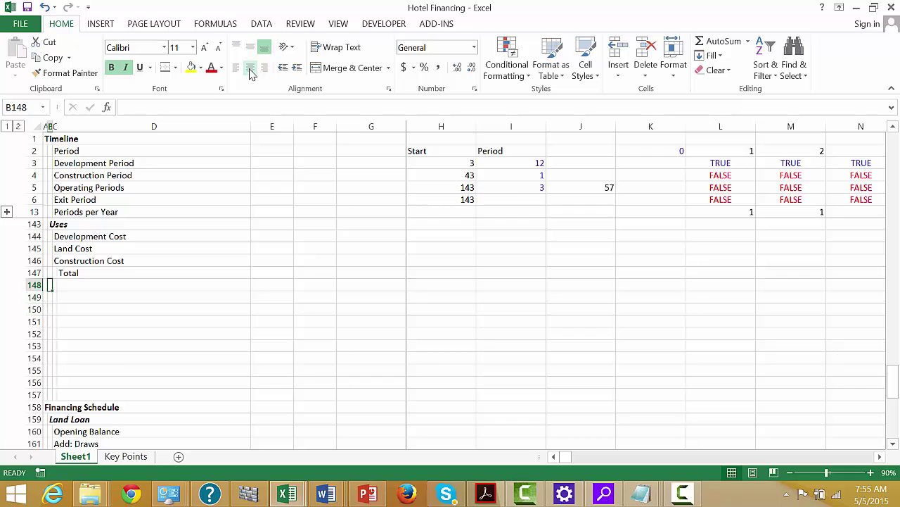
key("Down")
type("S")
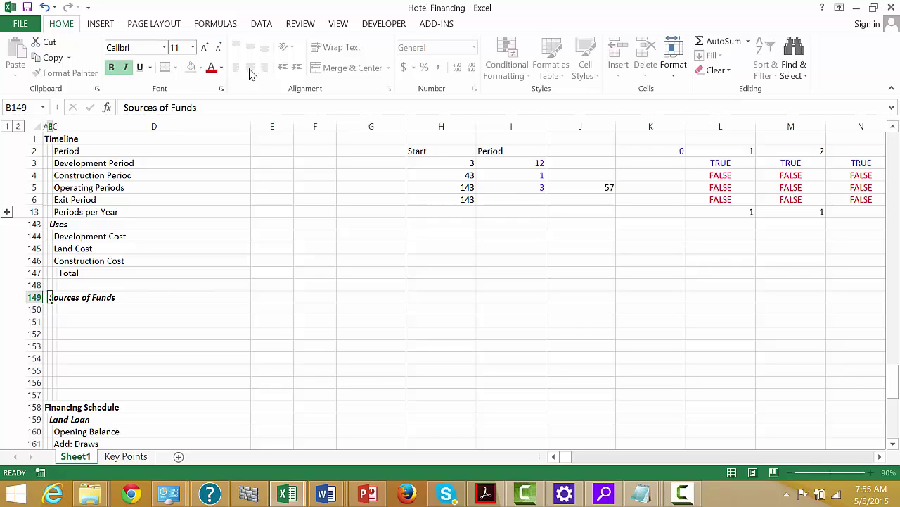
key("Return")
Enter the label "Land Loan" in C150 under the Sources of Funds subheading
key("Up")
key("Up")
key("Up")
key("Up")
key("Up")
key("Up")
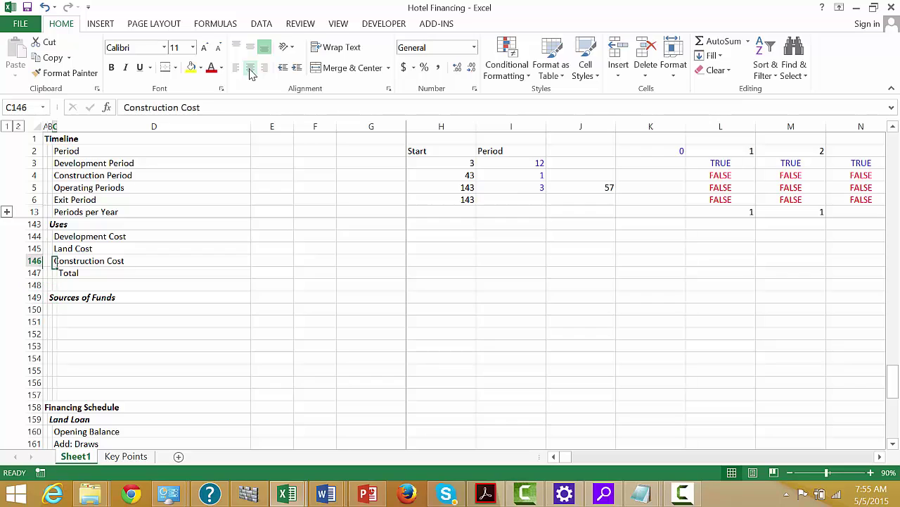
key("Down")
key("Down")
key("Down")
key("Down")
key("Down")
key("Down")
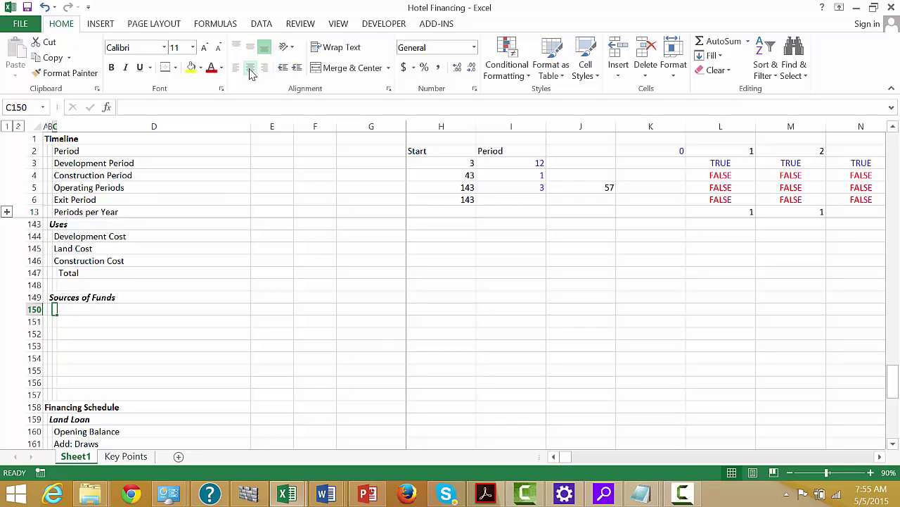
type("ad")
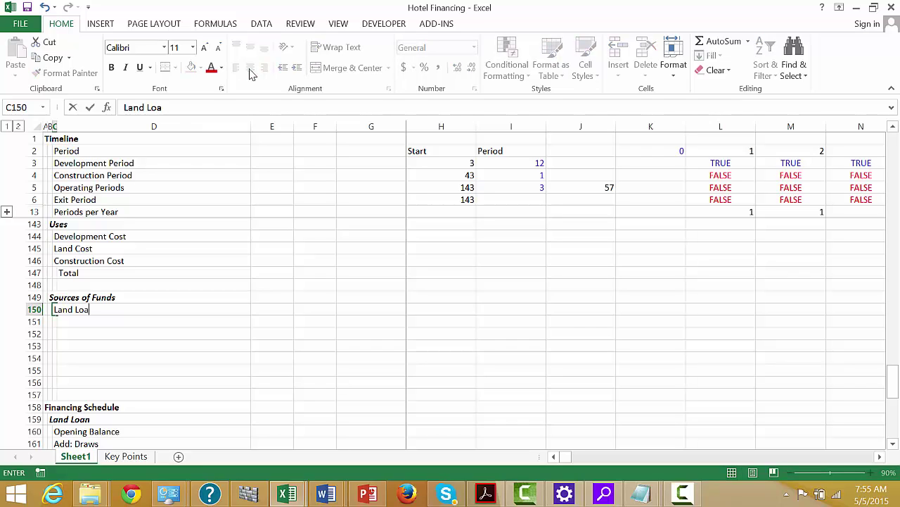
key("Return")
Link H150 on the Land Loan row to the land cost loan-to-value assumption with the formula =G68
key("Up")
key("Right")
key("Right")
key("Right")
key("Right")
key("Right")
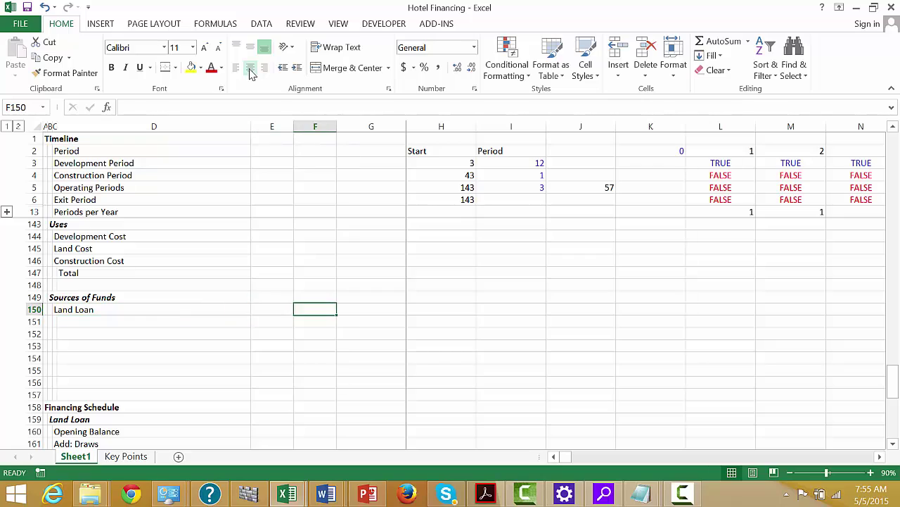
type("=")
key("Up")
key("Up")
key("Up")
key("Up")
key("Up")
key("Up")
key("Up")
key("Up")
key("Up")
key("Up")
key("Up")
key("Up")
key("Up")
key("Up")
key("Up")
key("Up")
key("Up")
key("Up")
key("Up")
key("Up")
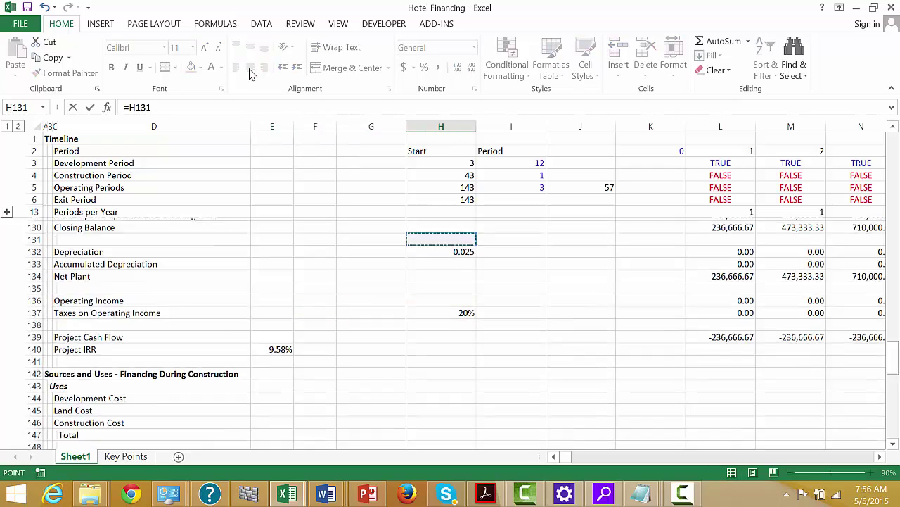
key("Up")
key("Up")
key("Up")
key("Up")
key("Up")
key("Up")
key("Up")
key("Up")
key("Up")
key("Up")
key("Up")
key("Up")
key("Up")
key("Up")
key("Up")
key("Up")
key("Up")
key("Up")
key("Up")
key("Up")
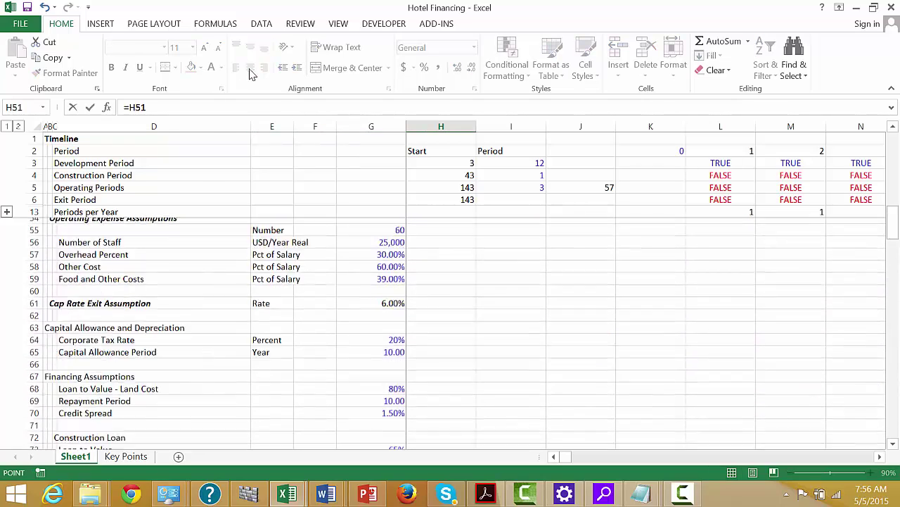
key("Down")
key("Down")
key("Down")
key("Down")
key("Down")
key("Down")
key("Down")
key("Down")
key("Down")
key("Down")
key("Down")
key("Down")
key("Down")
key("Down")
key("Down")
key("Down")
key("Down")
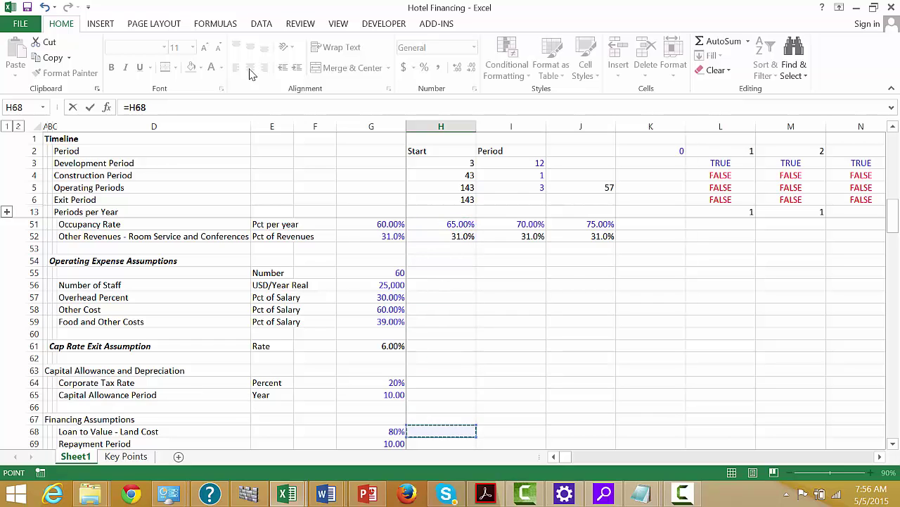
key("Left")
key("Return")
key("Down")
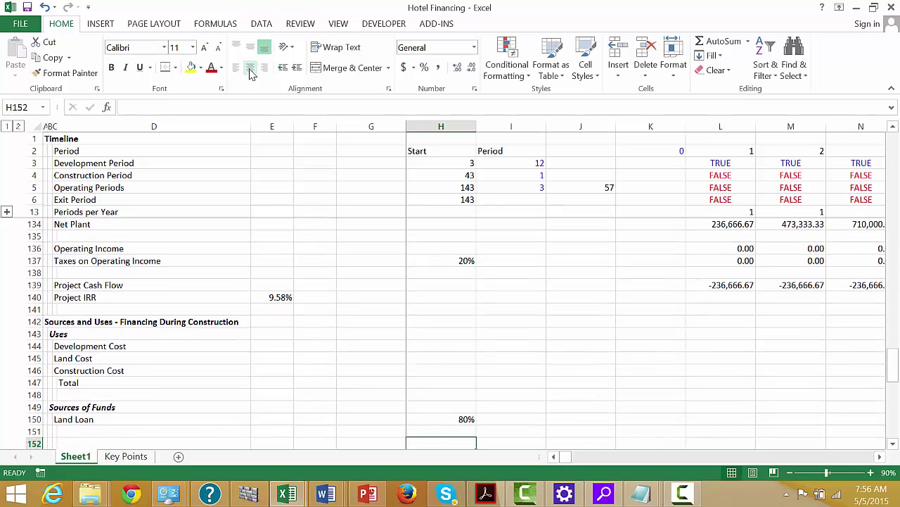
Enter the label "Construction Loan" in C151, directly below Land Loan
key("Up")
key("Up")
key("Left")
key("Left")
key("Left")
key("Down")
key("Left")
key("Left")
key("Left")
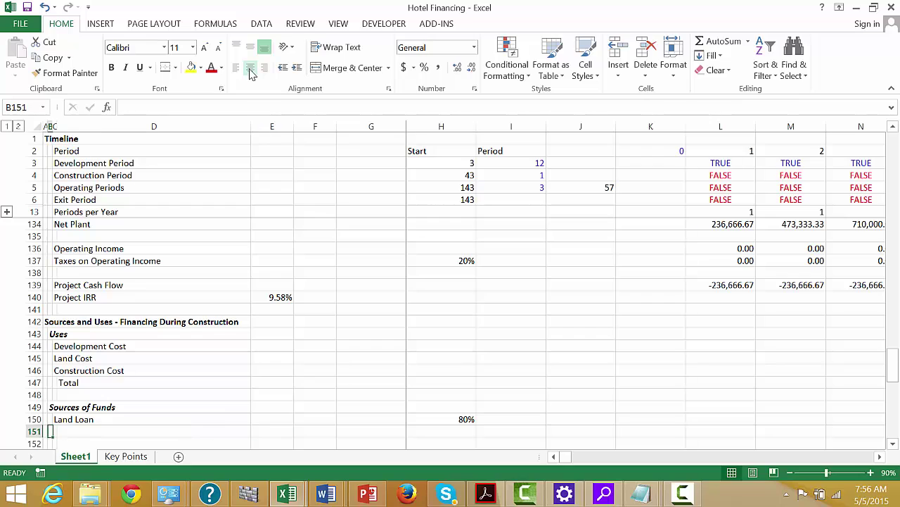
key("Right")
type("Co")
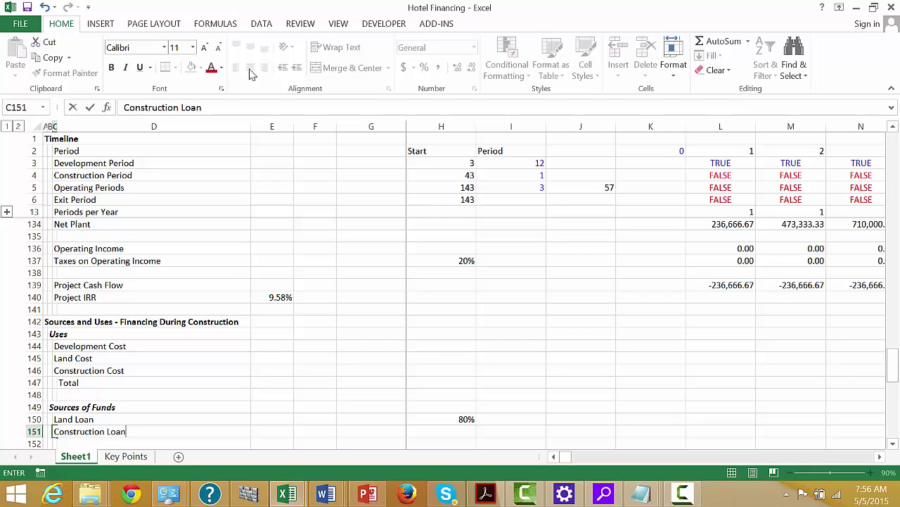
key("Return")
Link H151 on the Construction Loan row to the construction loan-to-value assumption with the formula =G73
key("Up")
key("Right")
key("Right")
key("Right")
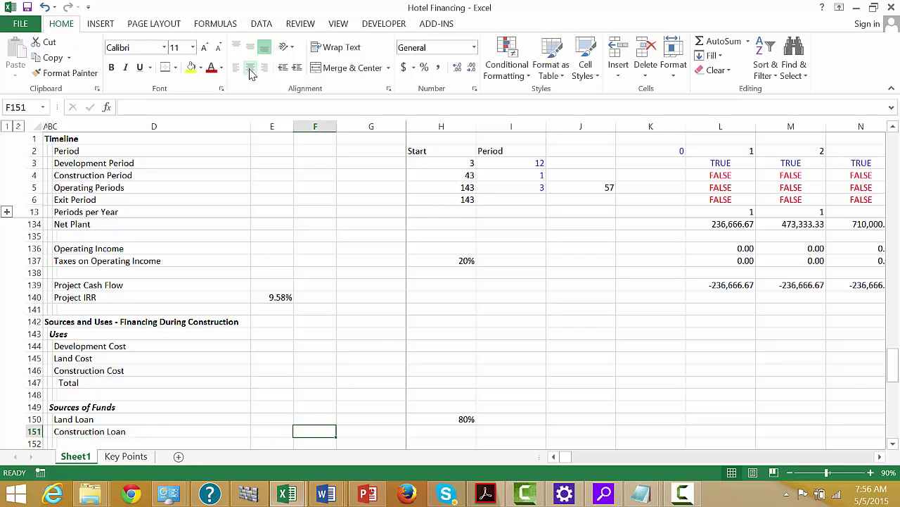
key("Right")
key("Right")
type("=")
key("Up")
key("Up")
key("Up")
key("Up")
key("Up")
key("Up")
key("Up")
key("Up")
key("Up")
key("Up")
key("Up")
key("Up")
key("Up")
key("Up")
key("Up")
key("Up")
key("Up")
key("Up")
key("Up")
key("Up")
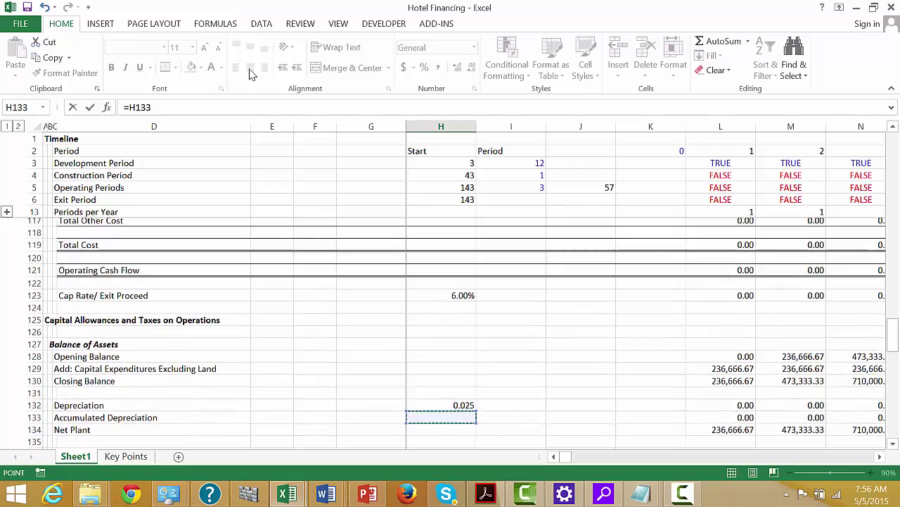
key("Down")
key("Down")
key("Down")
key("Down")
key("Down")
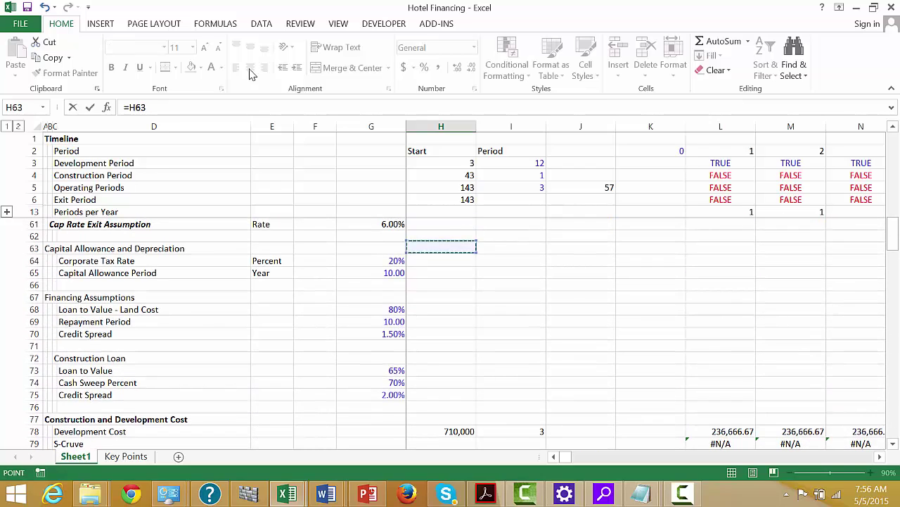
key("Down")
key("Down")
key("Down")
key("Down")
key("Down")
key("Down")
key("Down")
key("Down")
key("Left")
key("Up")
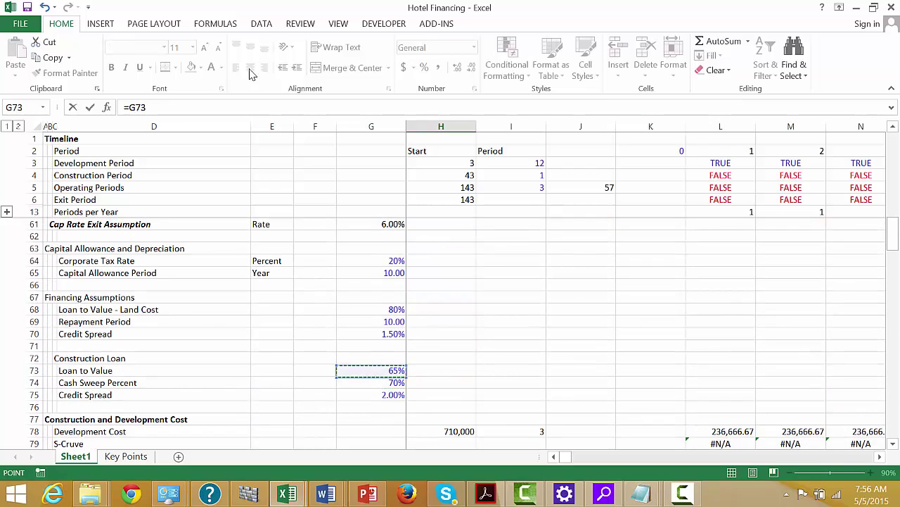
key("Return")
key("Down")
key("Down")
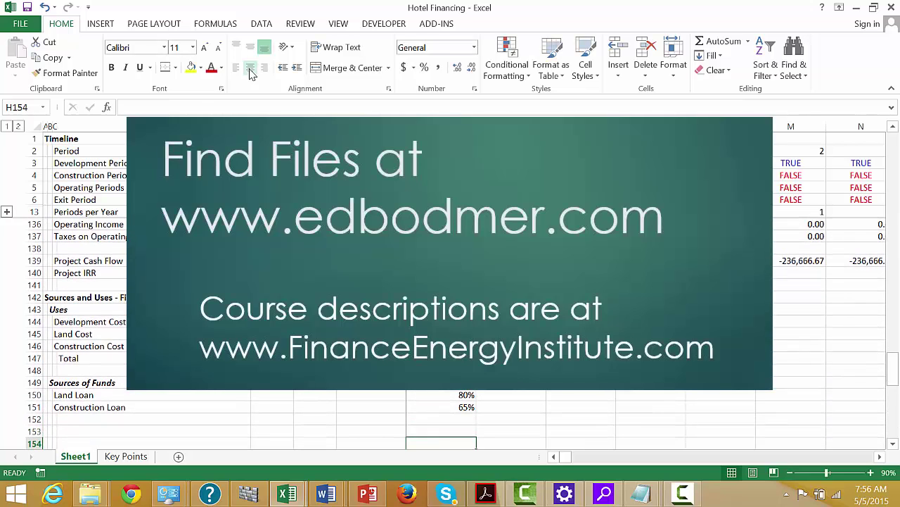
key("Up")
key("Up")
key("Up")
key("Up")
key("Right")
key("Right")
key("Right")
key("Right")
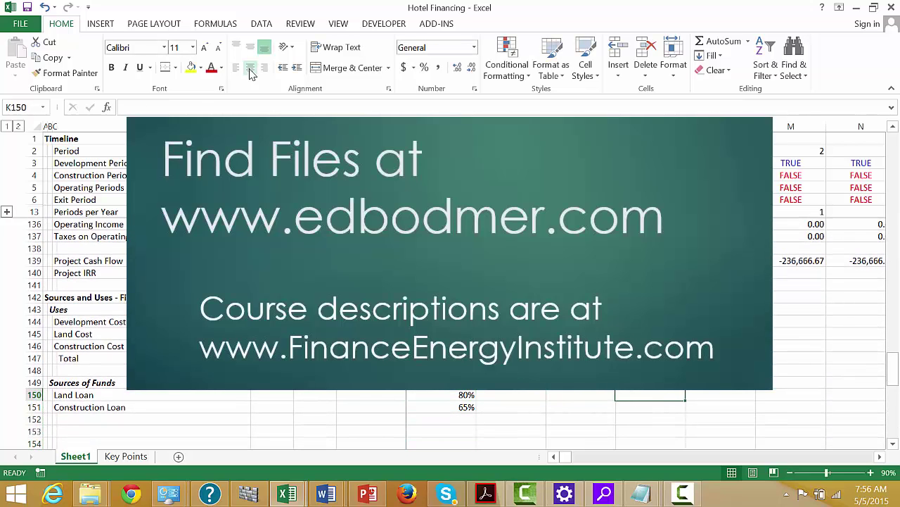
key("Left")
key("Left")
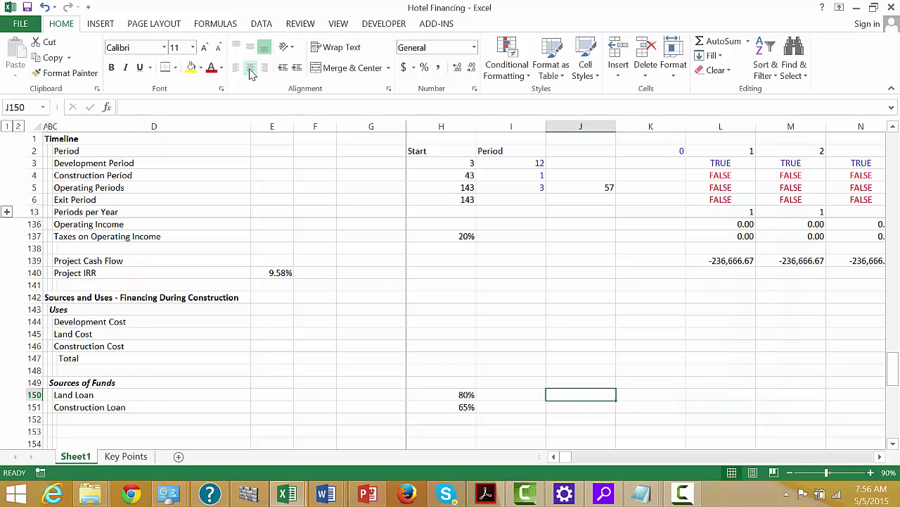
key("Left")
key("Left")
key("Right")
key("Right")
key("Right")
key("Right")
key("Up")
key("Up")
key("Up")
key("Up")
key("Up")
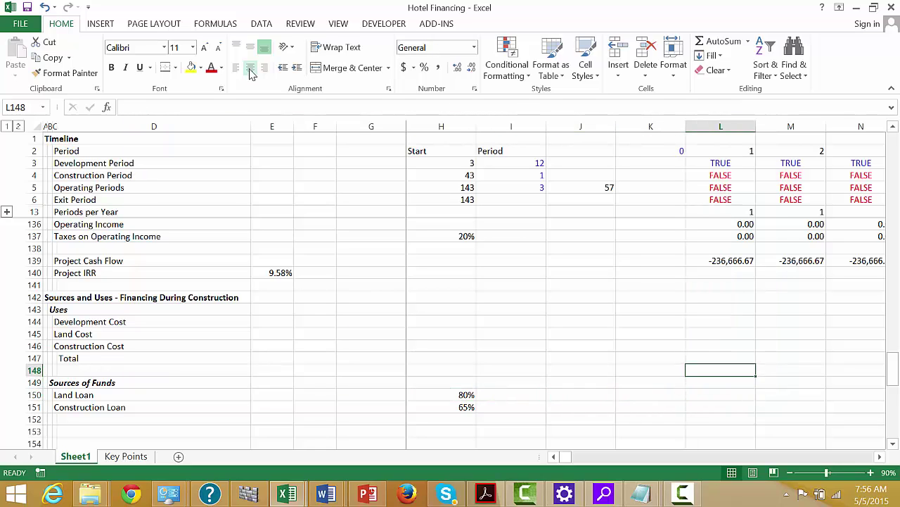
Enter the label "Total Souces" in D152, directly below the Construction Loan row
key("Down")
key("Down")
key("Down")
key("Down")
key("Down")
key("Down")
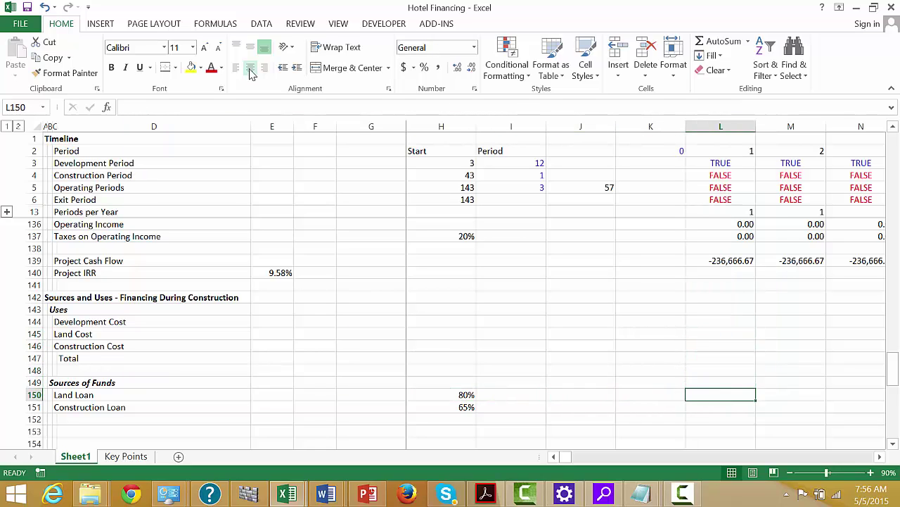
key("Left")
key("Left")
key("Left")
key("Left")
key("Down")
key("Left")
key("Left")
key("Left")
key("Left")
key("Left")
key("Left")
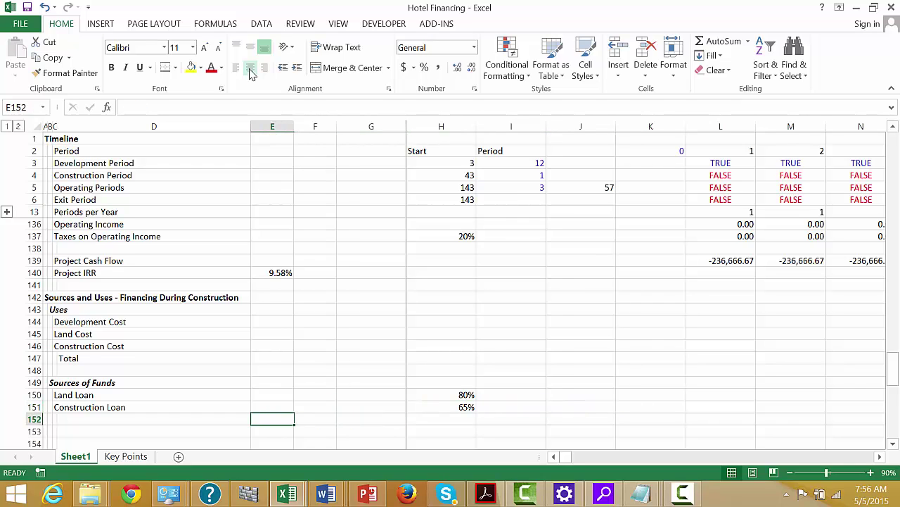
key("Right")
type("Total")
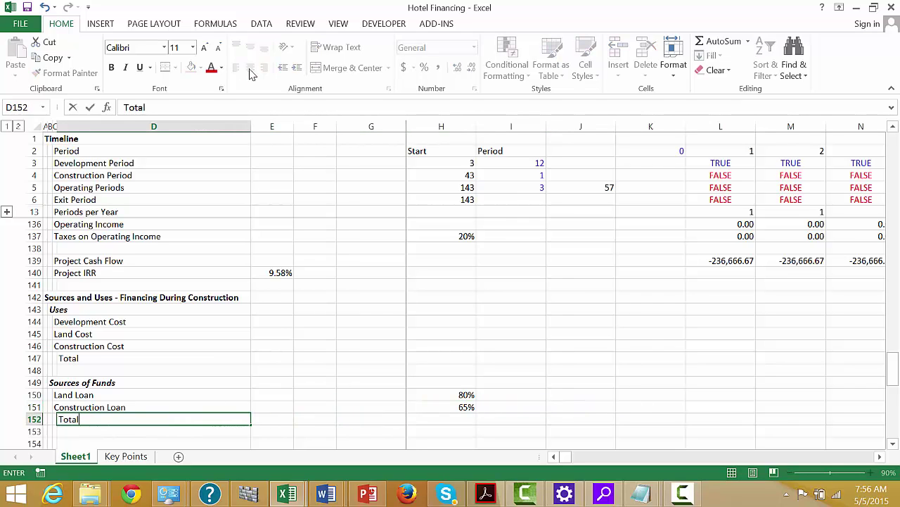
type(" Souces")
Insert a blank row 147 above the Total row in the Uses section
key("Up")
key("Up")
key("Up")
key("Up")
key("Up")
key("Up")
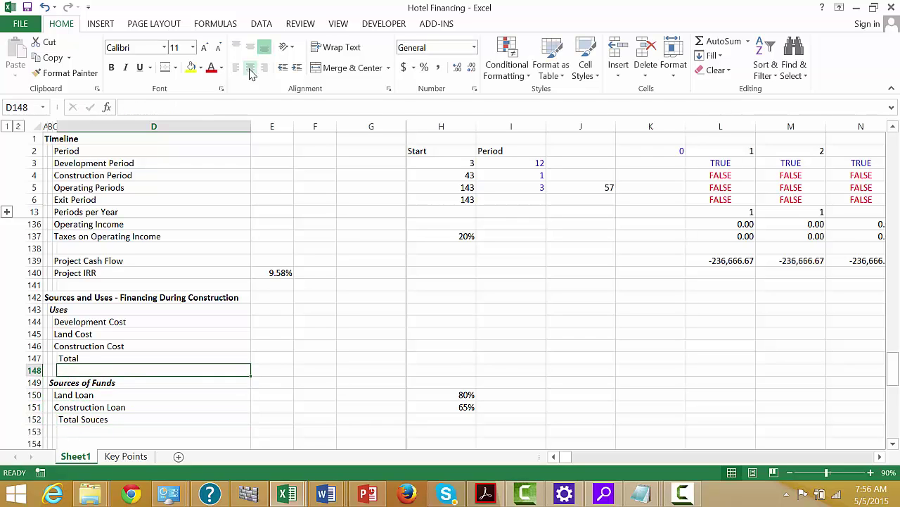
key("Down")
key("Left")
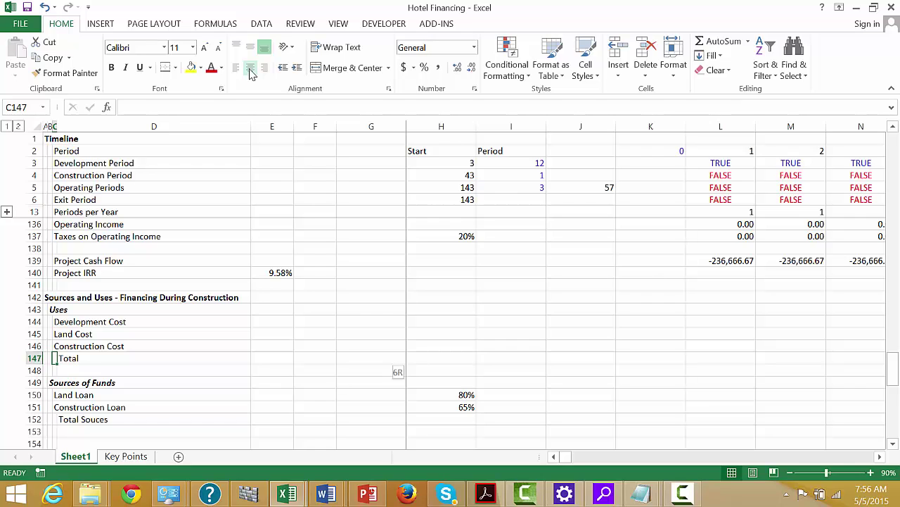
key("shift+space")
key("ctrl+shift+plus")
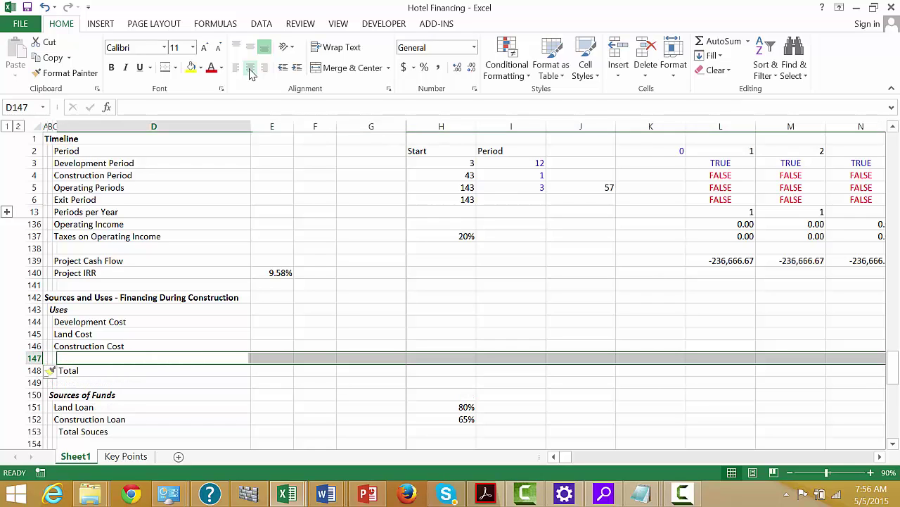
Enter the label "Intrest During Construction" in C147, below Construction Cost
key("Left")
type("Int")
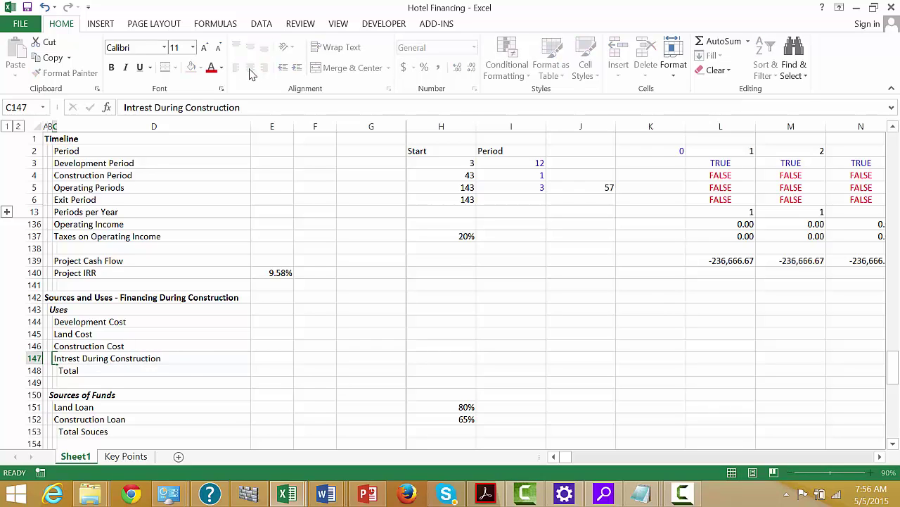
key("Return")
Review the Uses and Sources of Funds line items, comparing the cost rows with the land and construction loan rows
key("Down")
key("Down")
key("Down")
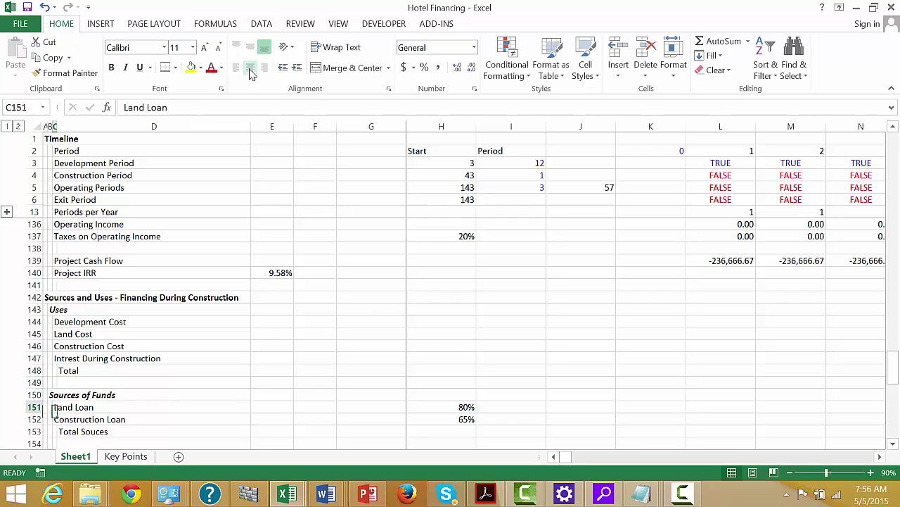
key("Up")
key("Down")
key("Down")
key("Right")
key("Right")
key("Right")
key("Right")
key("Right")
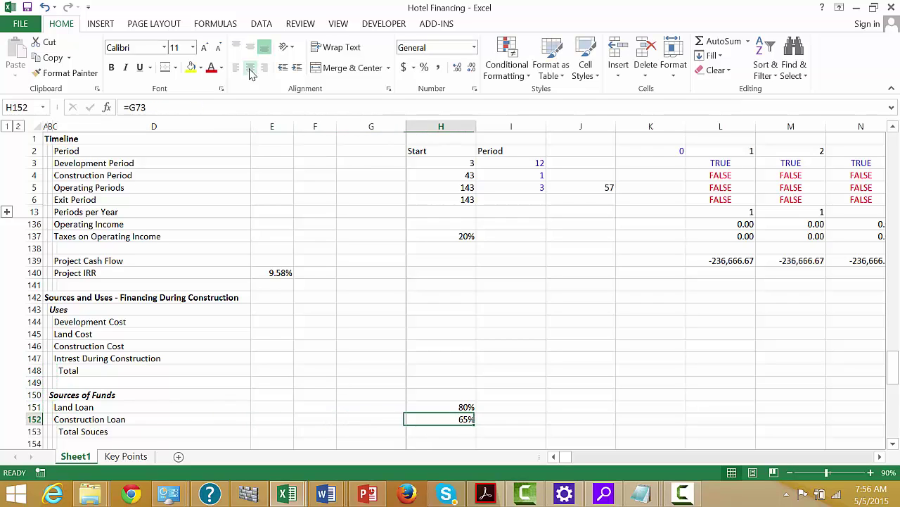
key("Right")
key("Up")
key("Left")
key("Up")
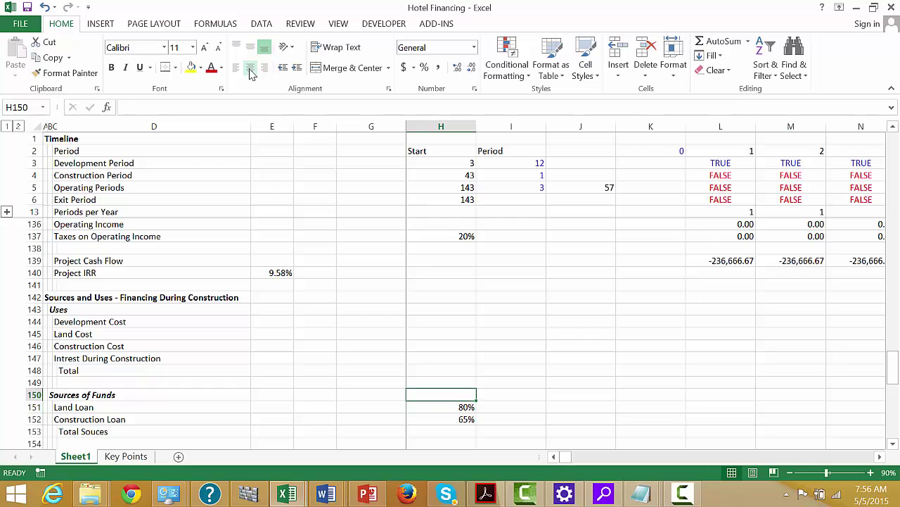
key("Up")
key("Up")
key("Up")
key("Up")
key("Up")
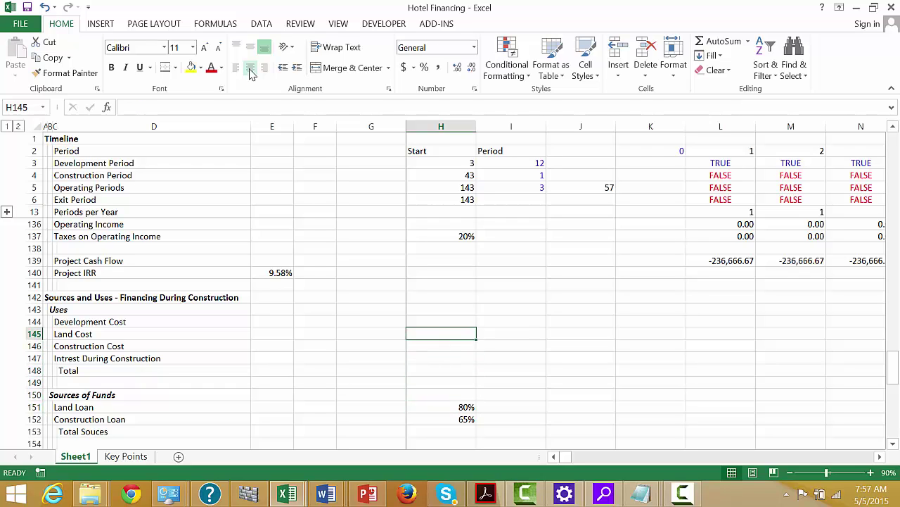
key("Down")
key("Down")
key("Down")
key("Left")
key("Left")
key("Left")
key("Left")
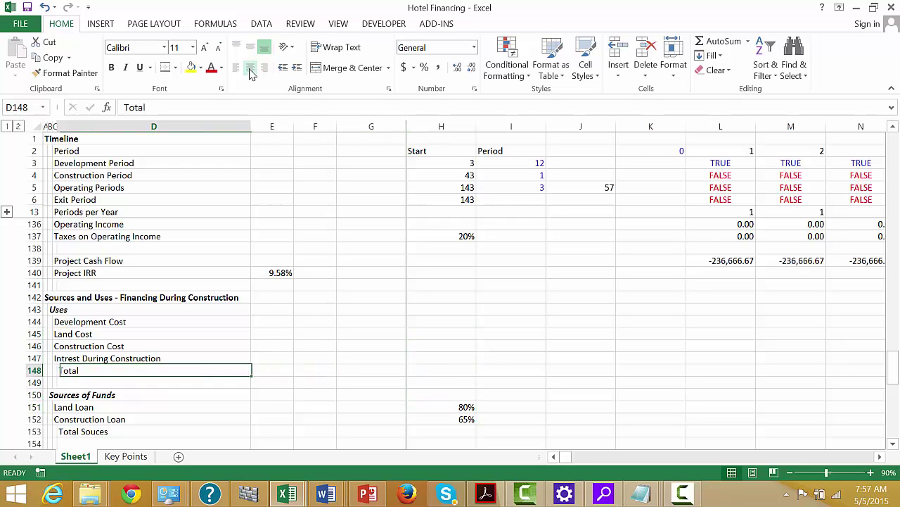
key("Left")
key("Up")
key("Right")
key("Right")
key("Right")
key("Down")
key("Down")
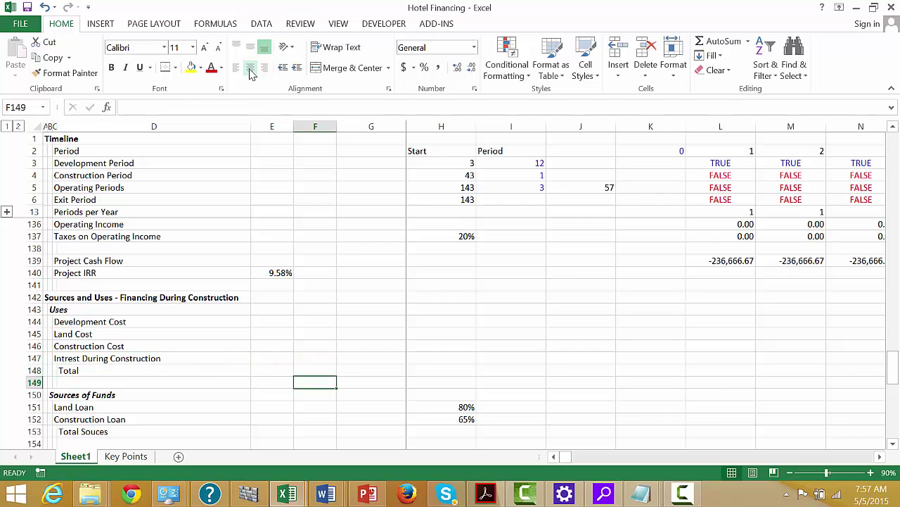
key("Down")
key("Down")
key("Down")
key("Down")
key("Down")
key("Down")
key("Down")
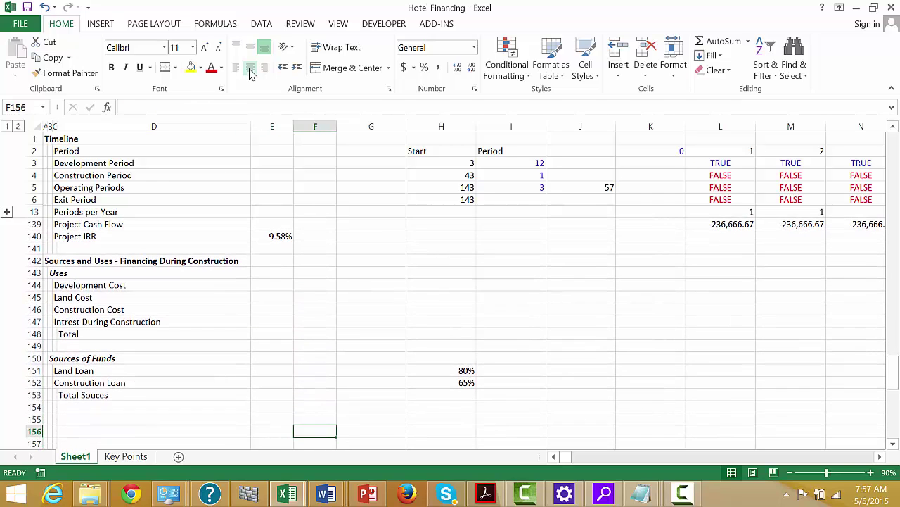
key("Up")
key("Up")
key("Up")
key("Up")
key("Up")
key("Down")
key("Down")
key("Down")
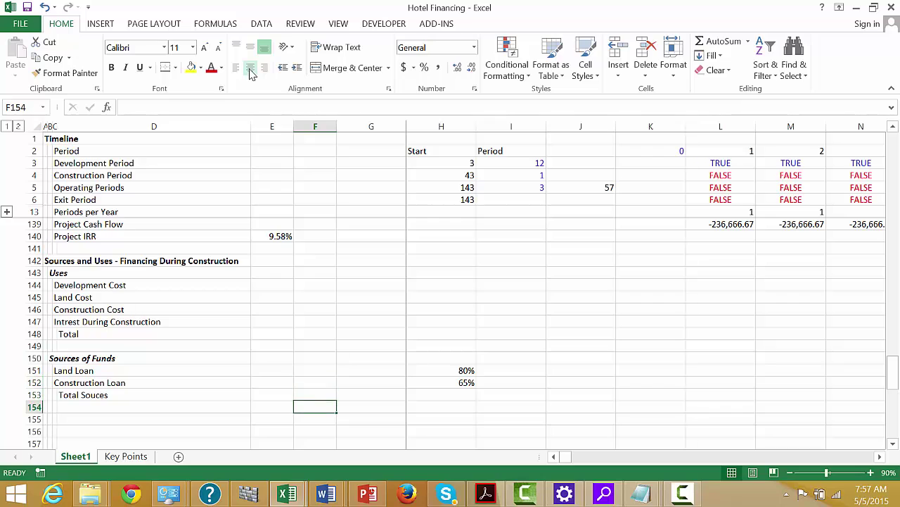
Delete the four surplus blank rows 155 to 158 between the Total Souces row and the Financing Schedule heading
key("Left")
key("Left")
key("Left")
key("Left")
key("Left")
key("Down")
key("Down")
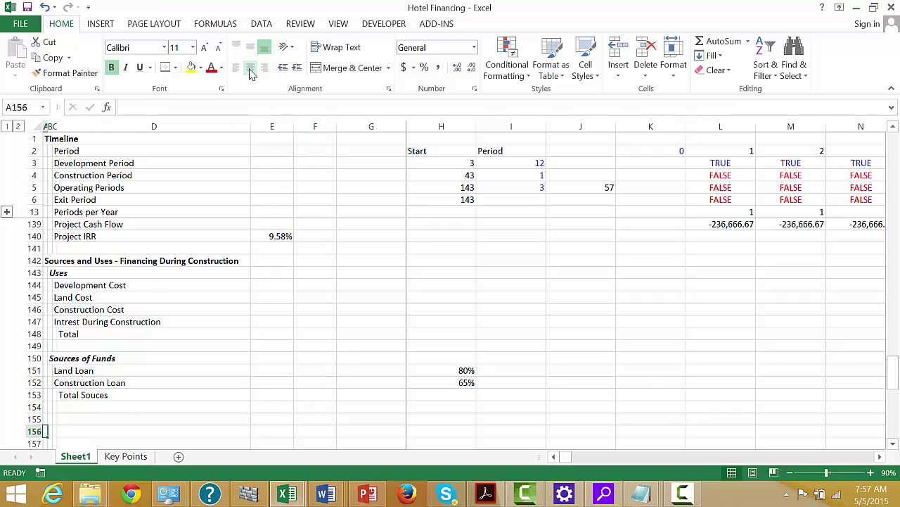
key("Down")
key("Down")
key("Down")
key("Down")
key("Down")
key("Down")
key("Down")
key("Down")
key("Down")
key("Up")
key("Up")
key("Up")
key("Up")
key("Up")
key("Up")
key("Up")
key("Up")
key("Up")
key("Up")
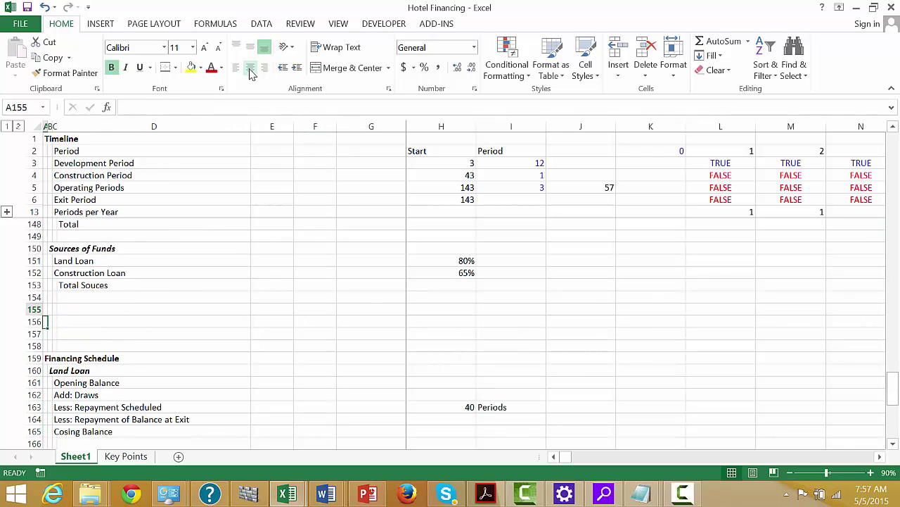
key("Up")
key("Down")
key("shift+space")
key("shift+Down")
key("shift+Down")
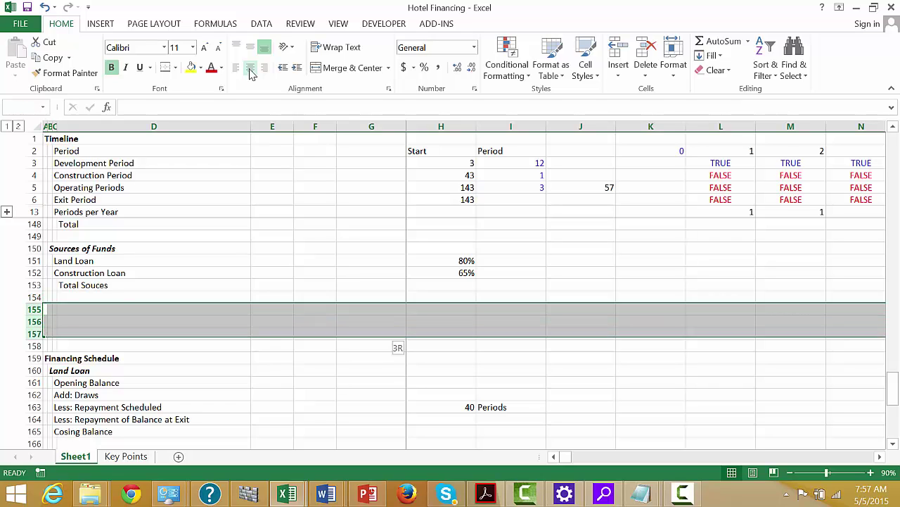
key("shift+Down")
key("ctrl+minus")
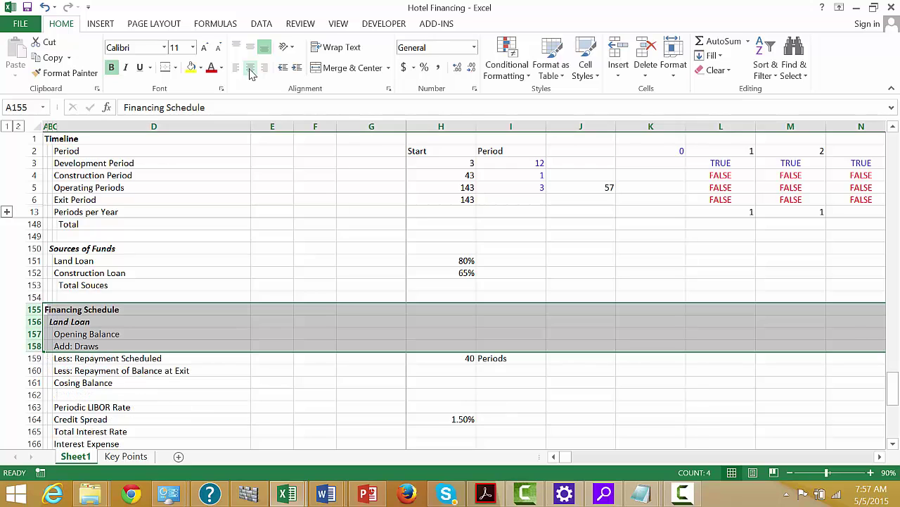
Look back over the Sources and Uses - Financing During Construction section up to the Project IRR row
key("Up")
key("Up")
key("Up")
key("Up")
key("Up")
key("Up")
key("Up")
key("Up")
key("Up")
key("Up")
key("Up")
key("Up")
key("Up")
key("Up")
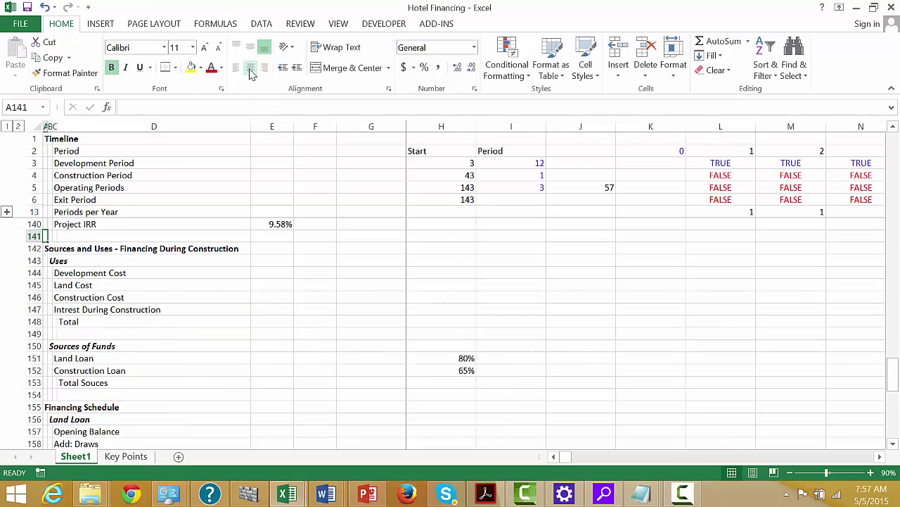
Review the Financing Schedule from the Land Loan rows through the Construction Loan rows down to Interest Capitalised
key("Down")
key("ctrl+Down")
key("Down")
key("Down")
key("Down")
key("Down")
key("Down")
key("Down")
key("Down")
key("Down")
key("Down")
key("Down")
key("Down")
key("Down")
key("Down")
key("Down")
key("Down")
key("Down")
key("Down")
key("Down")
key("Down")
key("Down")
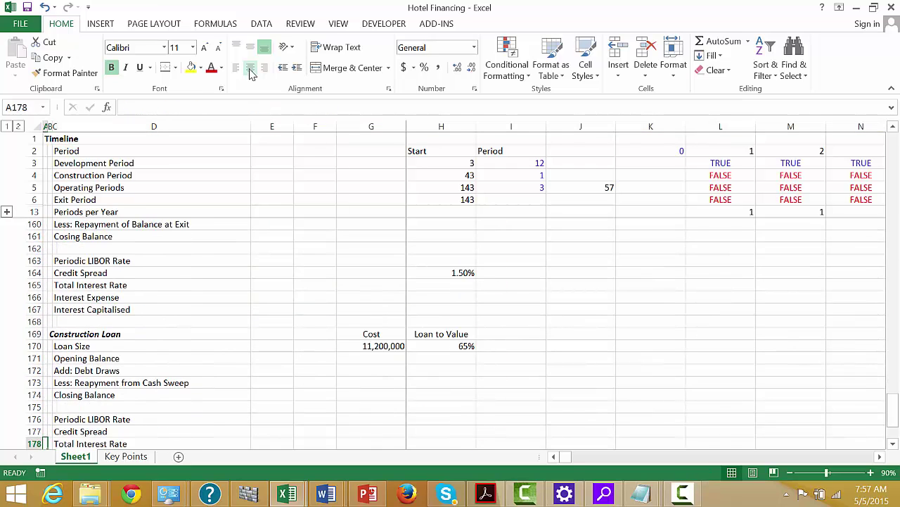
key("Down")
key("Down")
key("Down")
key("Down")
key("Down")
key("Down")
key("Down")
key("Down")
key("Down")
key("Down")
key("Down")
key("Down")
Look back up from the loan schedules to the Uses and Sources of Funds rows and the Project Cash Flow rows above
key("Up")
key("Up")
key("Up")
key("Up")
key("Up")
key("Up")
key("Up")
key("Up")
key("Up")
key("Up")
key("Up")
key("Up")
key("Up")
key("Up")
key("Up")
key("Up")
key("Up")
key("Up")
key("Up")
key("Up")
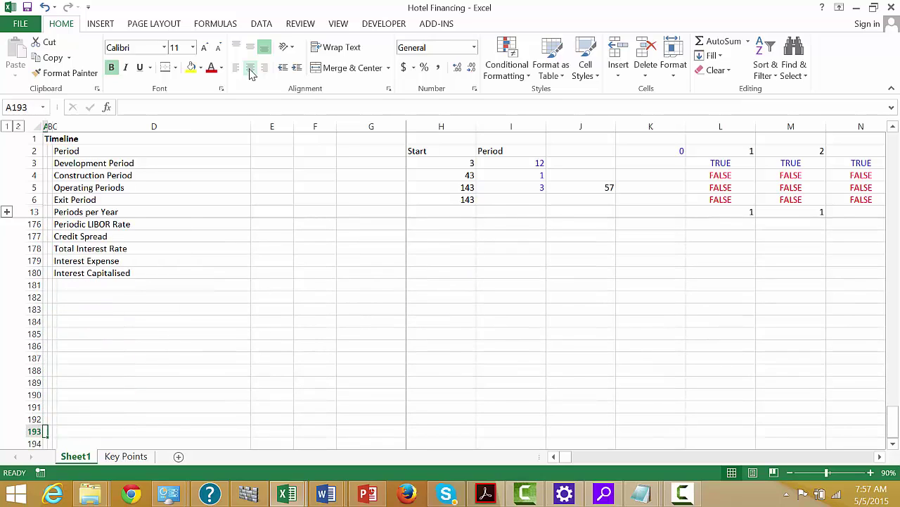
key("Up")
key("Up")
key("Up")
key("Up")
key("Up")
key("Up")
key("Up")
key("Up")
key("Up")
key("Up")
key("Up")
key("Up")
key("Up")
key("Up")
key("Up")
key("Up")
key("Up")
key("Up")
key("Up")
key("Up")
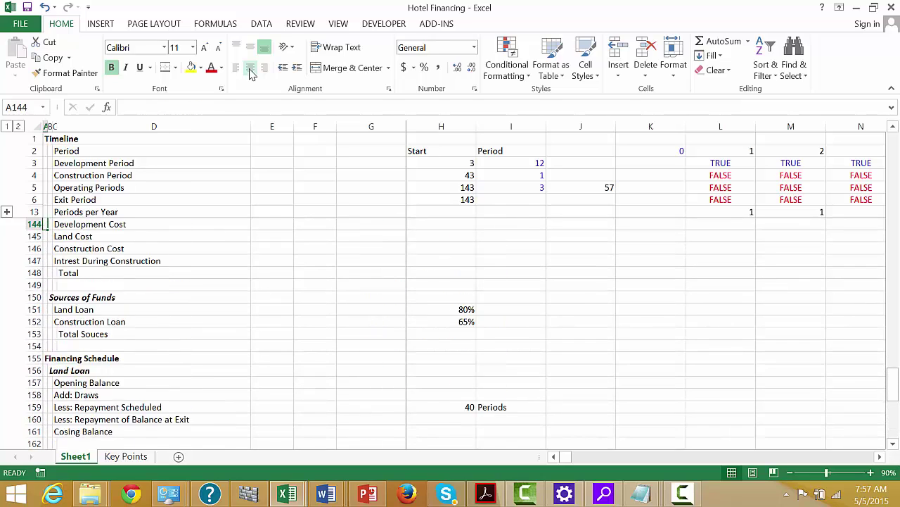
Compare the Uses and Sources of Funds rows with the land and construction loan schedules below them
key("Down")
key("Down")
key("Down")
key("Down")
key("Down")
key("Down")
key("Down")
key("Down")
key("Down")
key("Down")
key("Down")
key("Down")
key("Down")
key("Down")
key("Down")
key("Down")
key("Down")
key("Down")
key("Down")
key("Down")
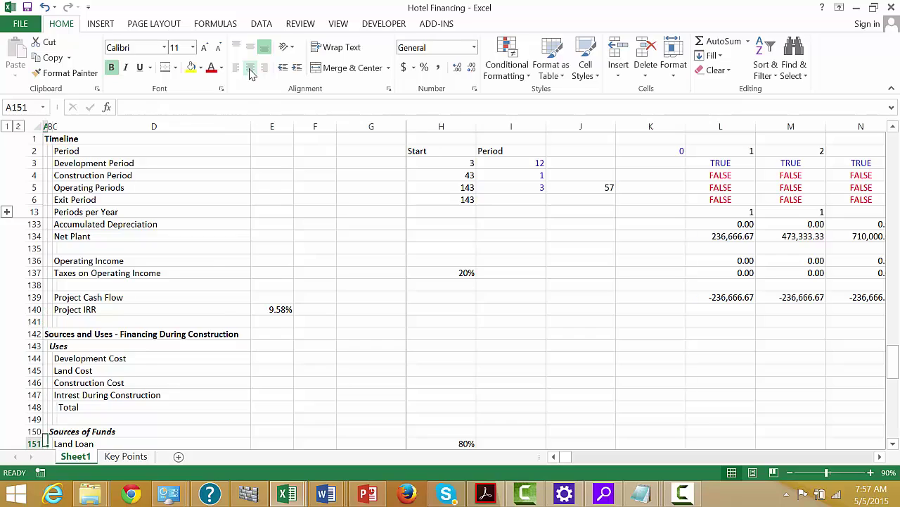
key("Down")
key("Down")
key("Down")
key("Down")
key("Down")
key("Down")
key("Down")
key("Down")
key("Down")
key("Down")
key("Down")
key("Down")
Look back over the model from the end of the Construction Loan schedule up to the Net Plant row
key("Up")
key("Up")
key("Up")
key("Up")
key("Up")
key("Up")
key("Up")
key("Up")
key("Up")
key("Up")
key("Up")
key("Up")
key("Up")
key("Up")
key("Up")
key("Up")
key("Up")
key("Up")
key("Up")
key("Up")
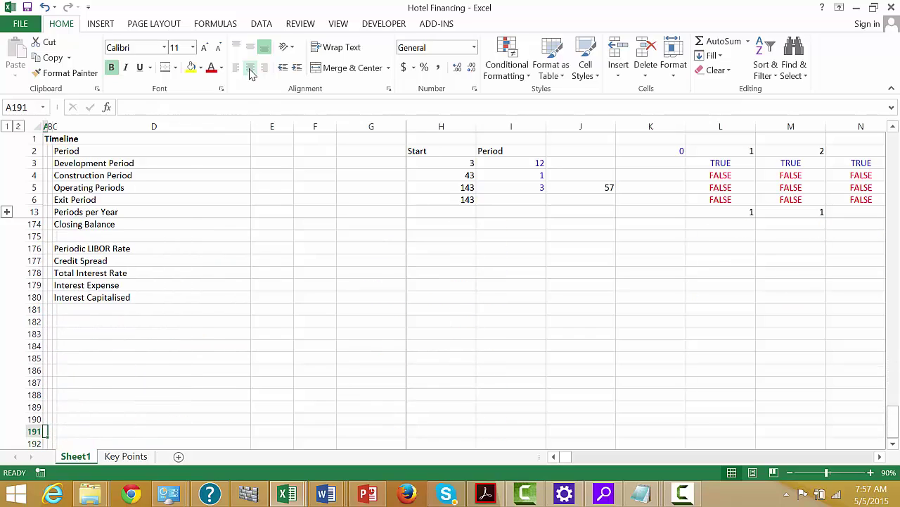
key("Up")
key("Up")
key("Up")
key("Up")
key("Up")
key("Up")
key("Up")
key("Up")
key("Up")
key("Up")
key("Up")
key("Up")
key("Up")
key("Up")
key("Up")
key("Up")
key("Up")
key("Up")
key("Up")
key("Up")
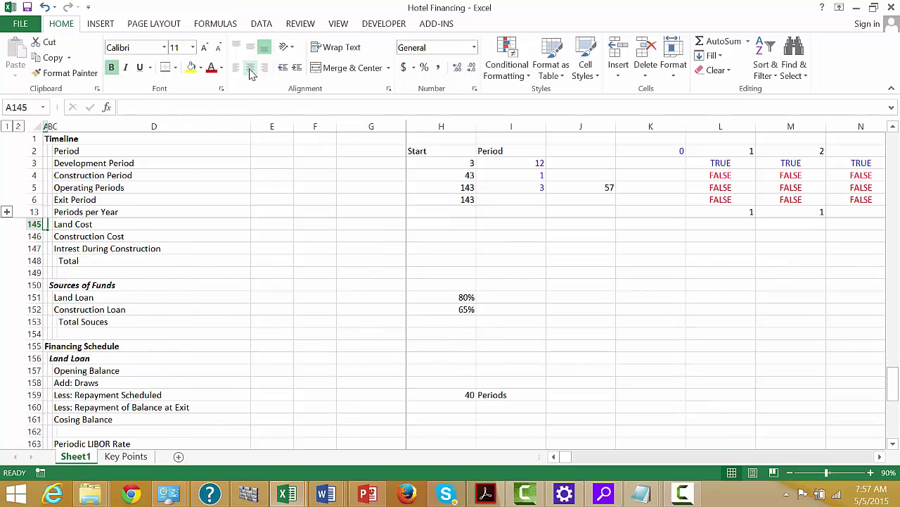
key("Up")
key("Up")
key("Up")
key("Up")
key("Up")
key("Up")
key("Up")
key("Up")
key("Up")
key("Up")
key("Up")
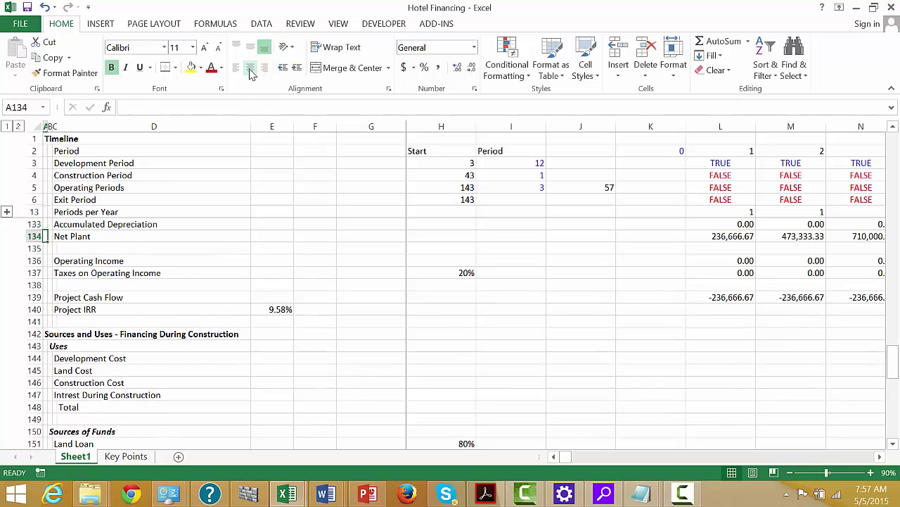
Add a Profit and Loss section heading in A182, below the Construction Loan schedule
key("Down")
key("Down")
key("Down")
key("Down")
key("Down")
key("Down")
key("Down")
key("Down")
key("Down")
key("Down")
key("Down")
key("Down")
key("Down")
key("Down")
key("Down")
key("Down")
key("Down")
key("Down")
key("Down")
key("Down")
key("Down")
key("Down")
key("Down")
key("Down")
key("Down")
key("Down")
key("Down")
key("Down")
key("Down")
key("Down")
key("Down")
key("Down")
key("Down")
key("Down")
key("Down")
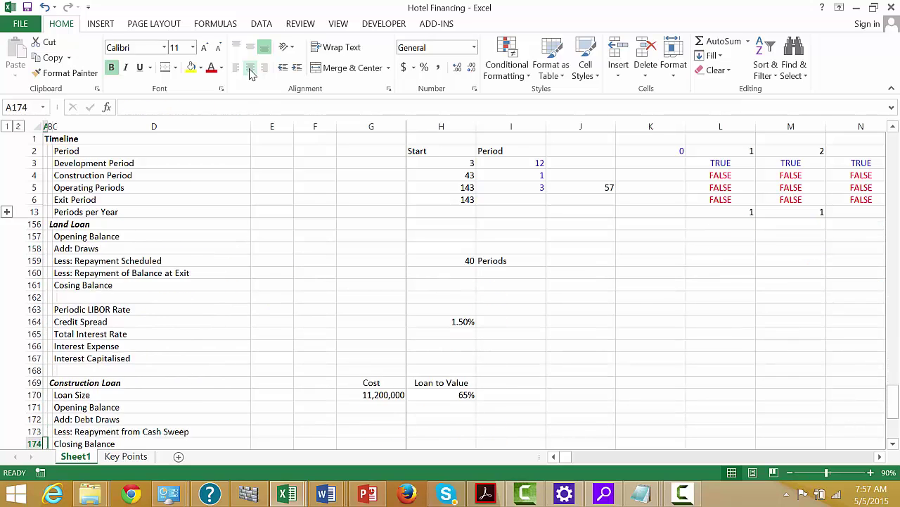
key("Up")
key("Up")
key("Up")
key("Up")
key("Up")
key("Up")
key("Up")
key("Up")
key("Up")
key("Up")
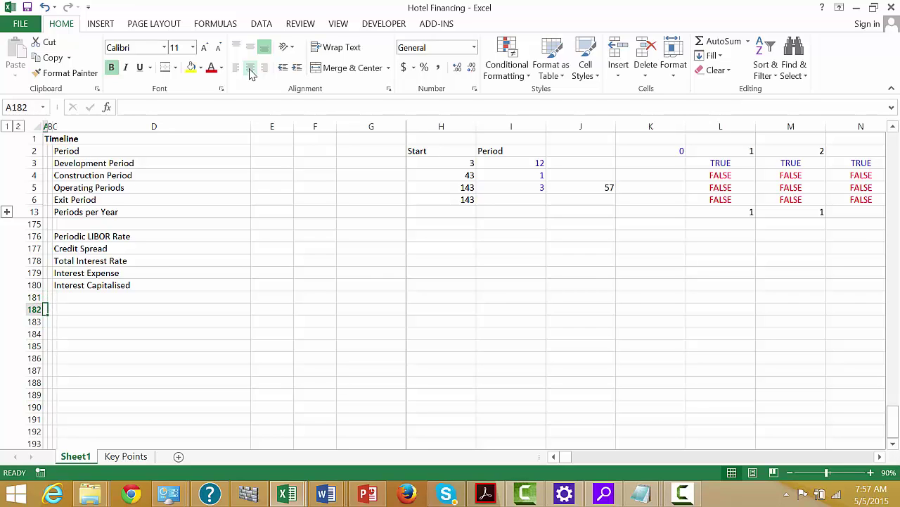
type("Pr")
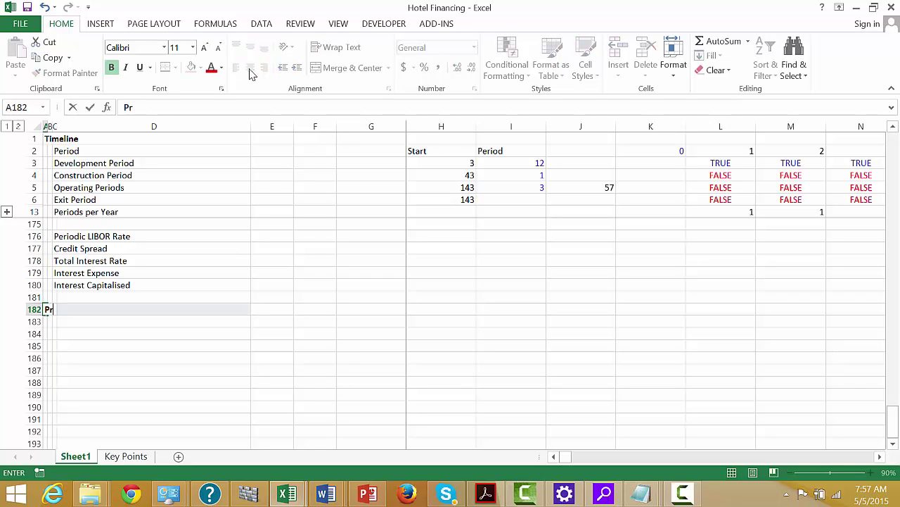
type("of")
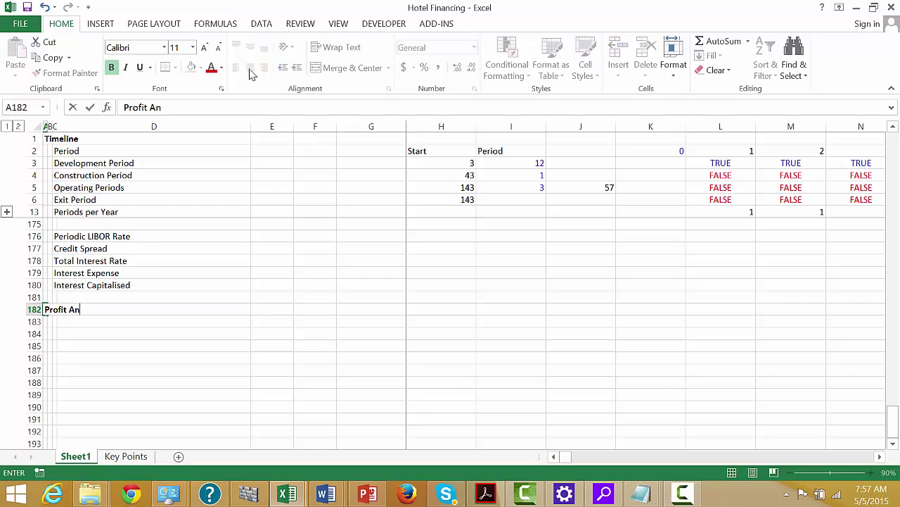
type("it and Loss")
key("Return")
Label the first row under the Profit and Loss heading Tax Rate in C183
key("Right")
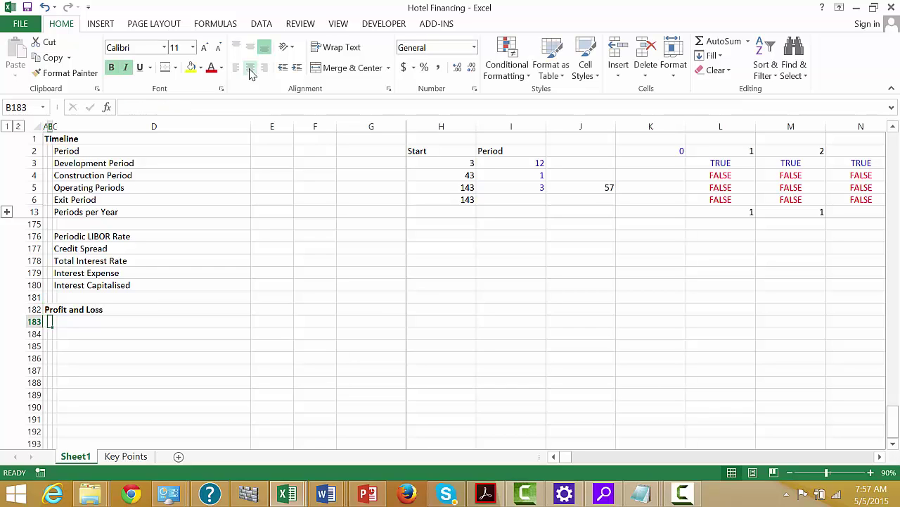
type("Tax")
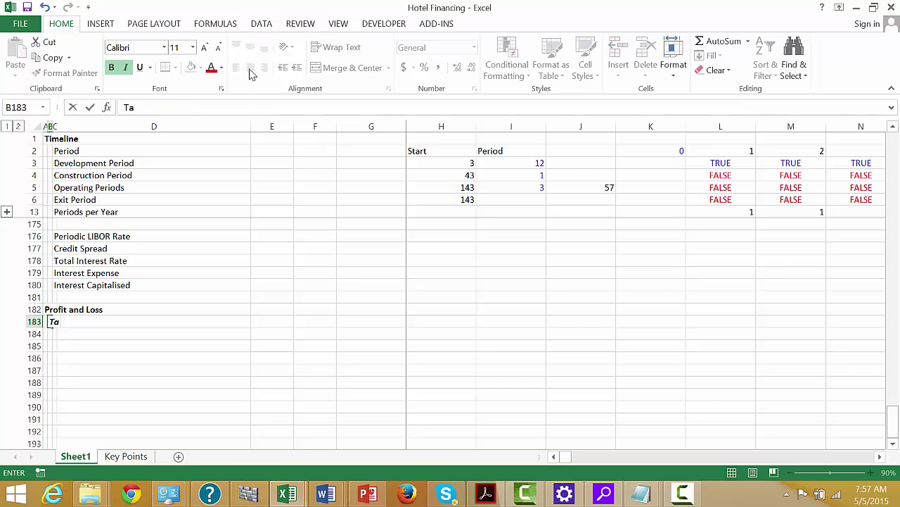
key("Escape")
key("Right")
type("Tax R")
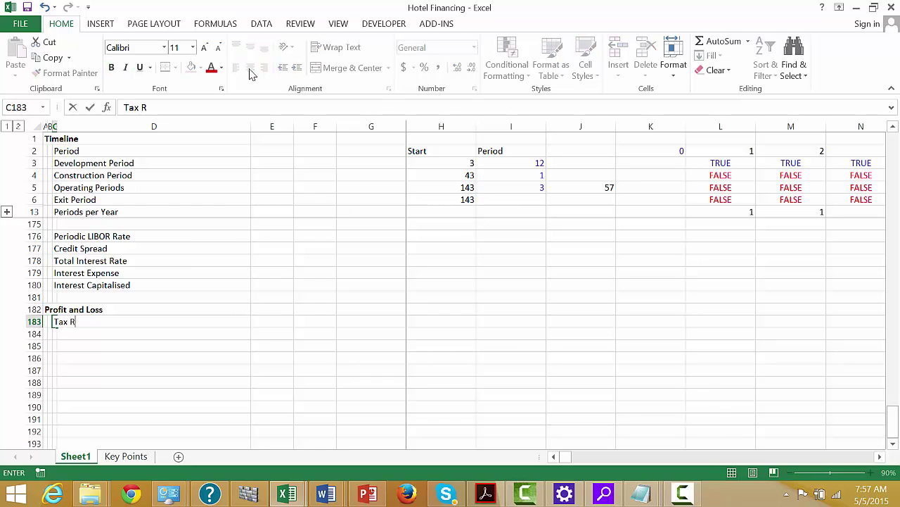
type("ate")
key("Return")
key("Up")
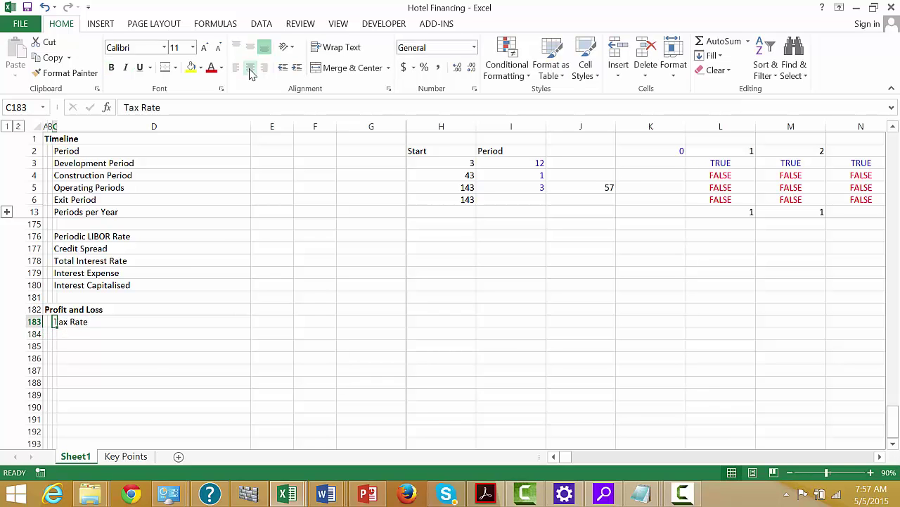
Look back up the model to the construction outlays and Operating Cash Flow rows, and return to the Tax Rate row
key("Up")
key("Up")
key("Up")
key("Up")
key("Up")
key("Up")
key("Up")
key("Up")
key("Up")
key("Up")
key("Up")
key("Up")
key("Up")
key("Up")
key("Up")
key("Up")
key("Up")
key("Up")
key("Up")
key("Up")
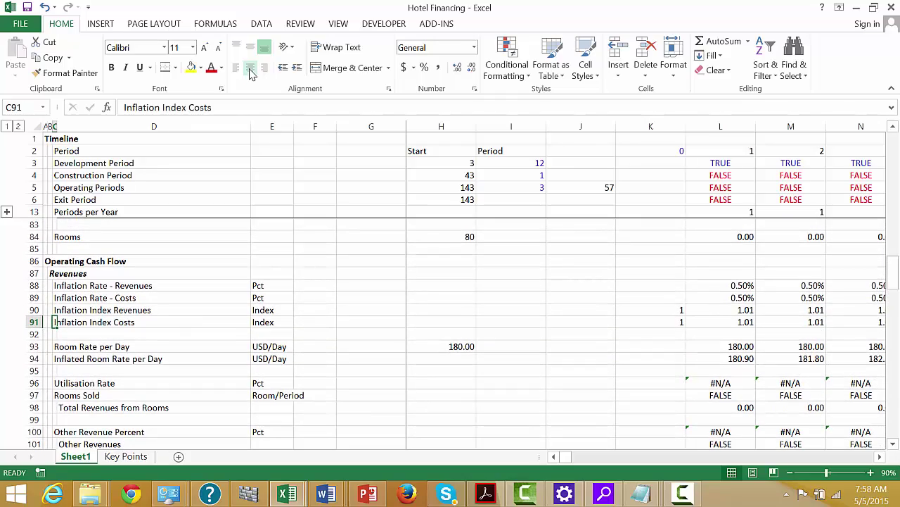
key("Up")
key("Up")
key("Up")
key("Up")
key("Up")
key("Up")
key("Up")
key("Up")
key("Up")
key("Up")
key("Up")
key("Up")
key("Up")
key("Up")
key("Up")
key("Up")
key("Up")
key("Down")
key("Down")
key("Down")
key("Down")
key("Down")
key("Down")
key("Down")
key("Down")
key("Down")
key("Down")
key("Down")
key("Down")
key("Down")
key("Down")
key("Down")
key("Down")
key("Down")
key("Down")
key("Down")
key("Down")
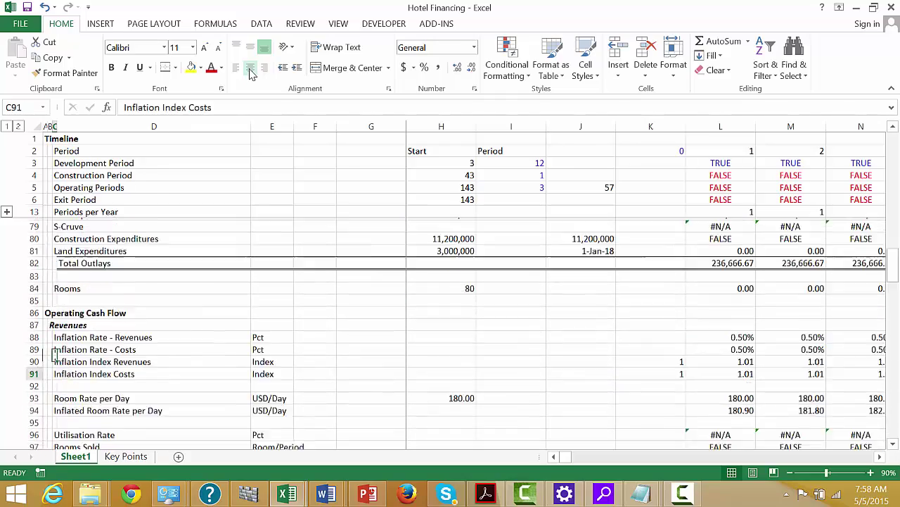
key("Down")
key("Down")
key("Down")
key("Down")
key("Down")
key("Down")
key("Down")
key("Down")
key("Down")
key("Down")
key("Down")
key("Down")
key("Down")
key("Down")
key("Down")
key("Down")
key("Down")
key("Down")
key("Down")
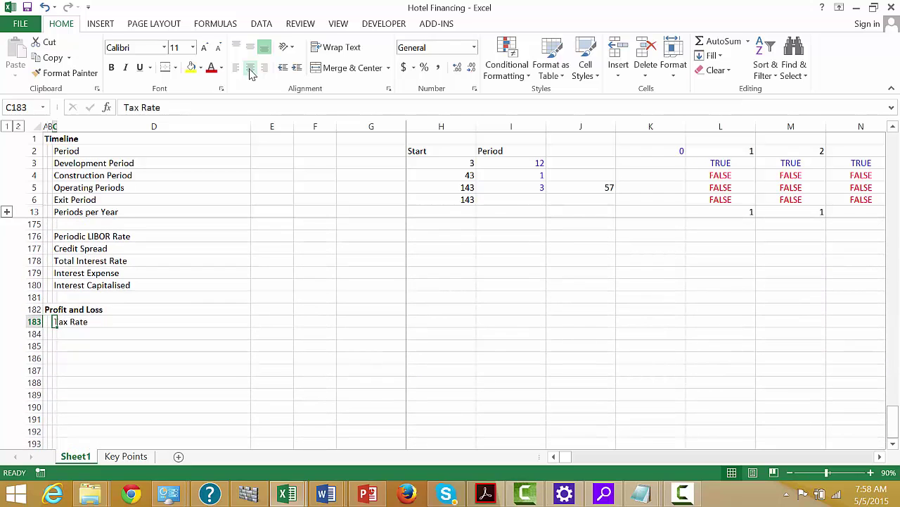
Start a formula in H183 on the Tax Rate row and browse the assumptions for the Corporate Tax Rate to reference
key("Right")
key("Right")
key("Right")
key("Right")
key("Right")
key("Right")
key("Left")
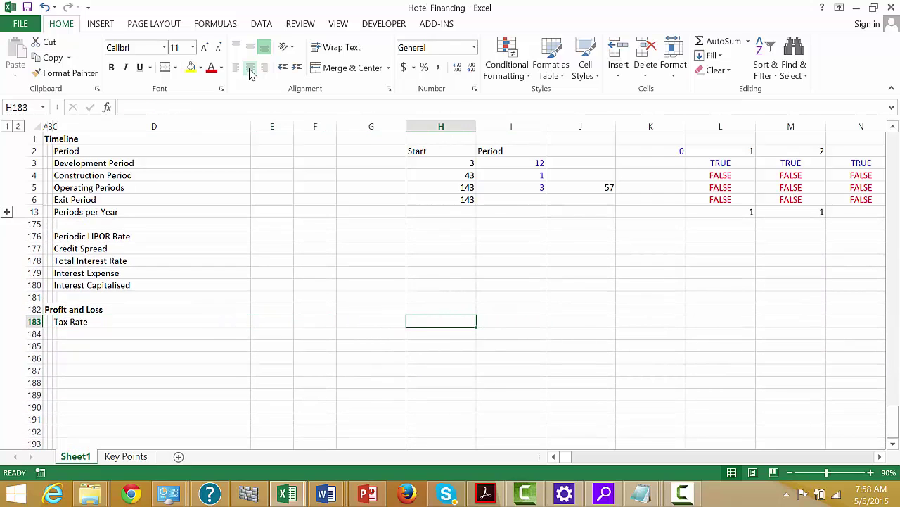
type("=")
key("Up")
key("Up")
key("Up")
key("Up")
key("Up")
key("Up")
key("Up")
key("Up")
key("Up")
key("Up")
key("Up")
key("Up")
key("Up")
key("Up")
key("Up")
key("Up")
key("Up")
key("Up")
key("Up")
key("Up")
key("Up")
key("Up")
key("Up")
key("Up")
key("Up")
key("Up")
key("Up")
key("Up")
key("Up")
key("Up")
key("Up")
key("Up")
key("Up")
key("Up")
key("Up")
key("Up")
key("Up")
key("Up")
key("Up")
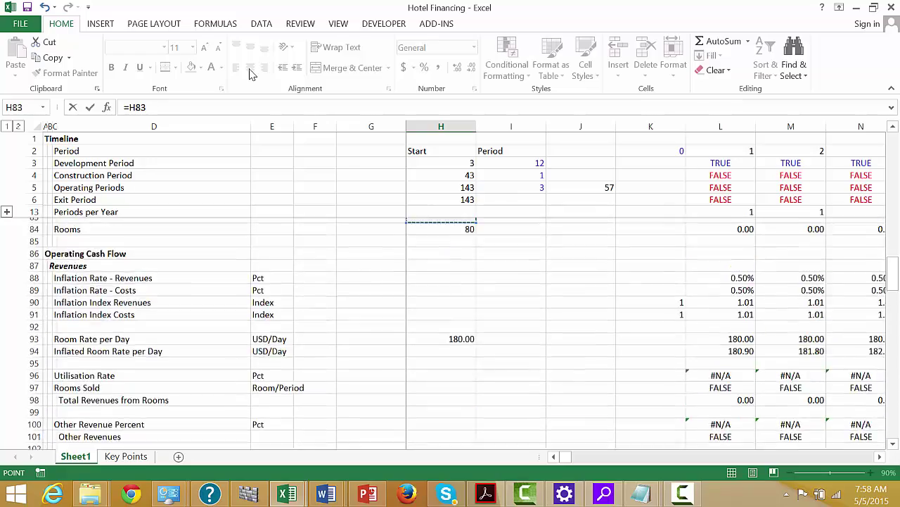
key("Up")
key("Up")
key("Up")
key("Up")
key("Up")
key("Up")
key("Up")
key("Up")
key("Up")
key("Up")
key("Up")
key("Up")
key("Up")
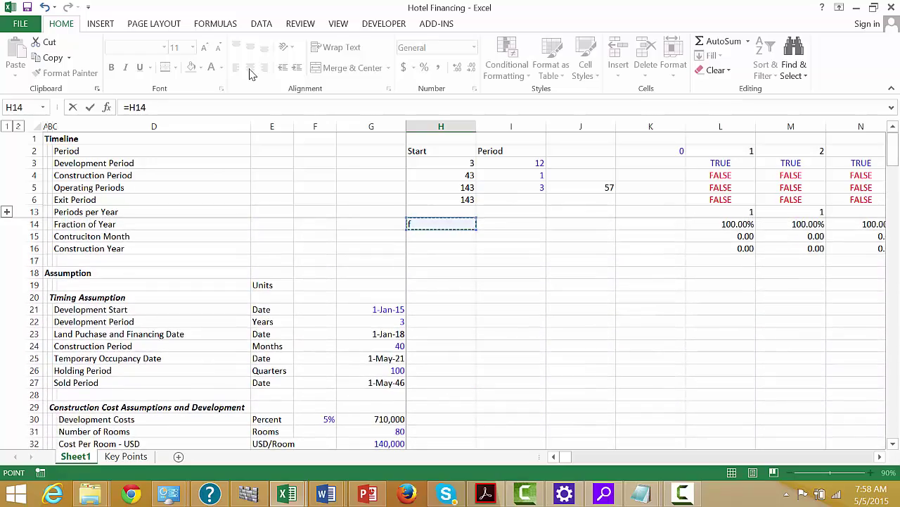
key("Down")
key("Down")
key("Down")
key("Down")
key("Down")
key("Down")
key("Down")
key("Down")
key("Down")
key("Down")
key("Down")
key("Down")
key("Down")
key("Down")
key("Down")
key("Down")
key("Down")
key("Down")
key("Down")
key("Left")
key("Left")
key("Down")
key("Down")
key("Down")
key("Down")
key("Down")
key("Down")
key("Down")
key("Down")
key("Down")
key("Down")
key("Down")
key("Down")
key("Down")
key("Down")
key("Down")
key("Down")
key("Down")
key("Down")
key("Down")
key("Down")
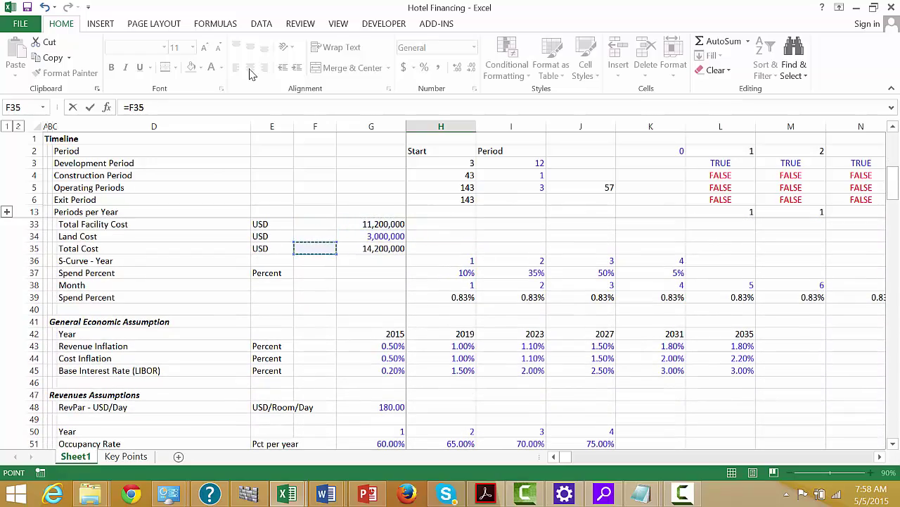
key("Down")
key("Down")
key("Down")
key("Down")
key("Down")
key("Down")
key("Down")
key("Down")
key("Down")
key("Down")
key("Down")
key("Down")
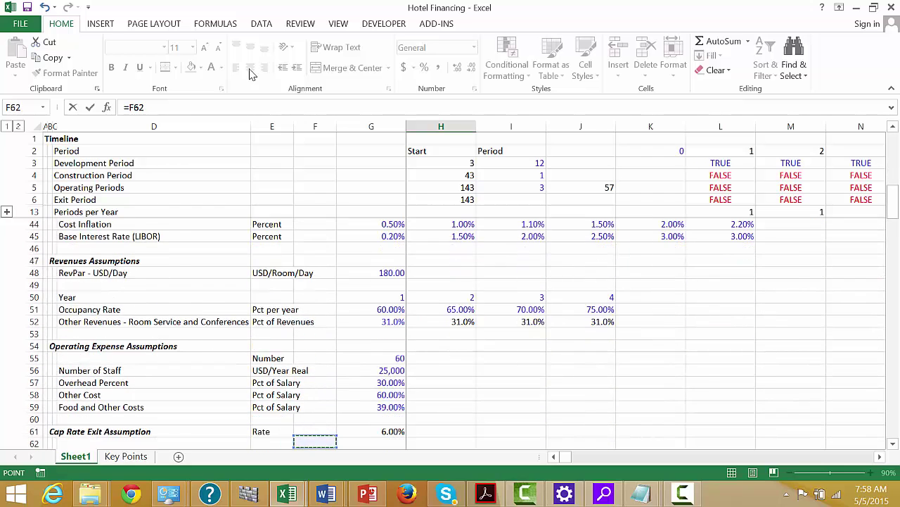
key("Up")
key("Up")
key("Up")
key("Up")
key("Up")
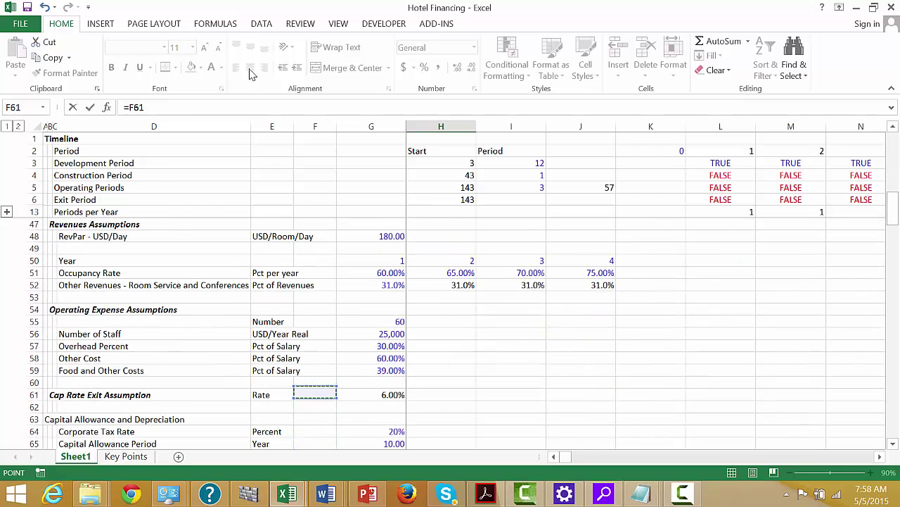
key("Down")
key("Down")
key("Down")
key("Down")
key("Down")
key("Down")
key("Down")
key("Down")
key("Down")
key("Down")
key("Down")
key("Down")
key("Down")
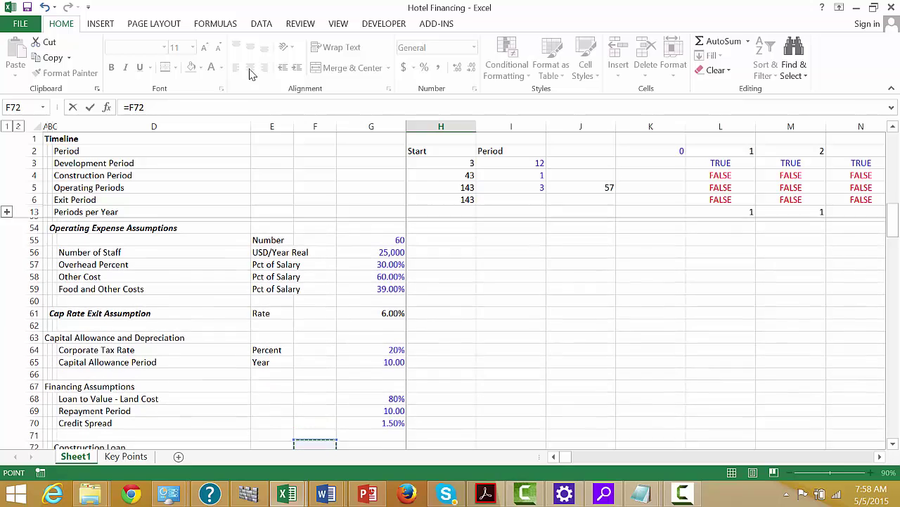
key("Up")
key("Up")
key("Up")
key("Up")
key("Up")
key("Up")
key("Up")
key("Up")
key("Up")
key("Up")
key("Up")
key("Up")
key("Up")
key("Up")
key("Up")
key("Up")
key("Up")
key("Up")
key("Up")
key("Up")
key("Up")
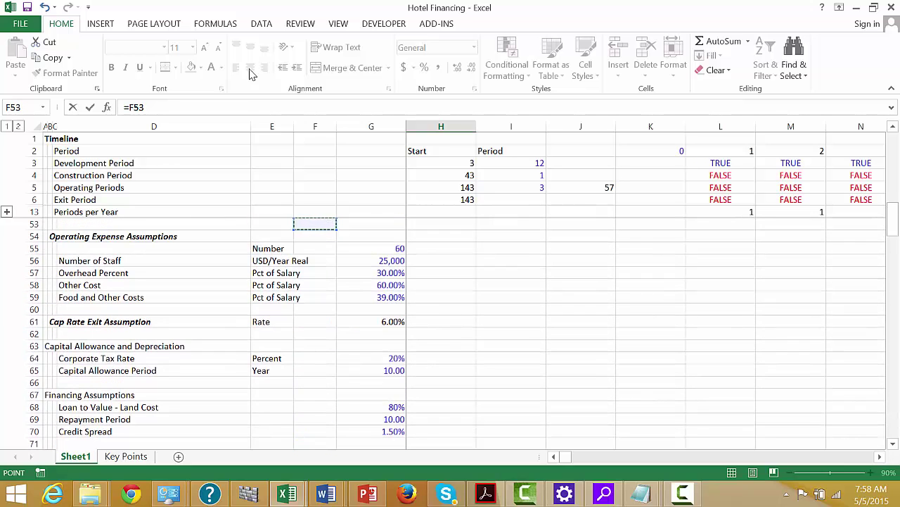
key("Up")
key("Up")
key("Up")
key("Up")
key("Up")
key("Up")
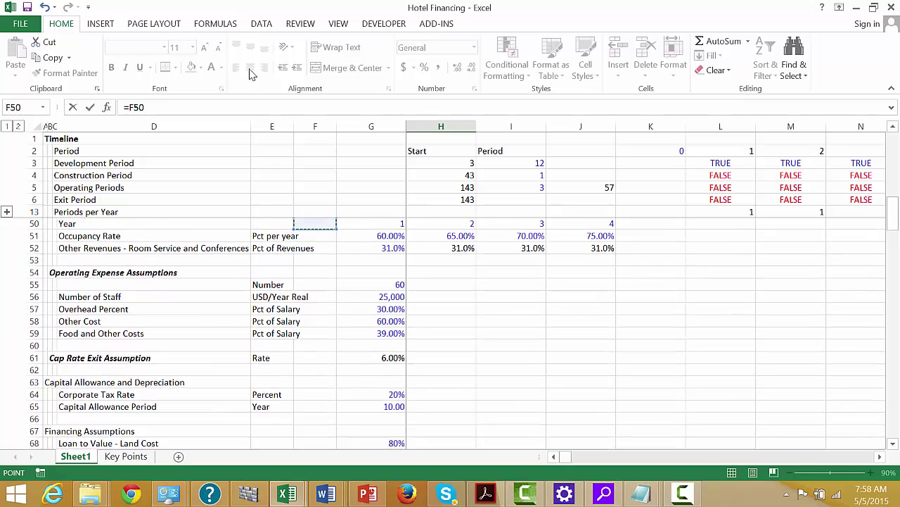
Complete the Tax Rate formula in H183 by referencing the Corporate Tax Rate assumption in G64
key("Up")
key("Up")
key("Down")
key("Down")
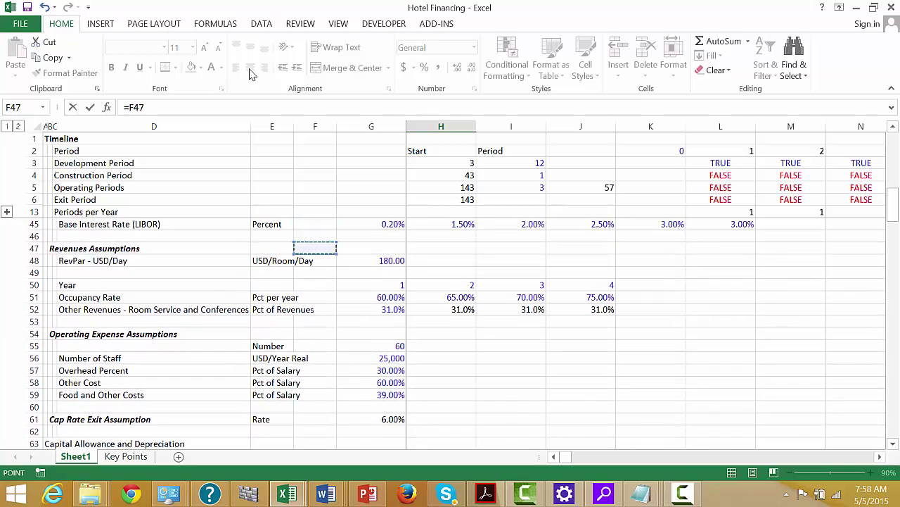
key("Down")
key("Down")
key("Down")
key("Down")
key("Down")
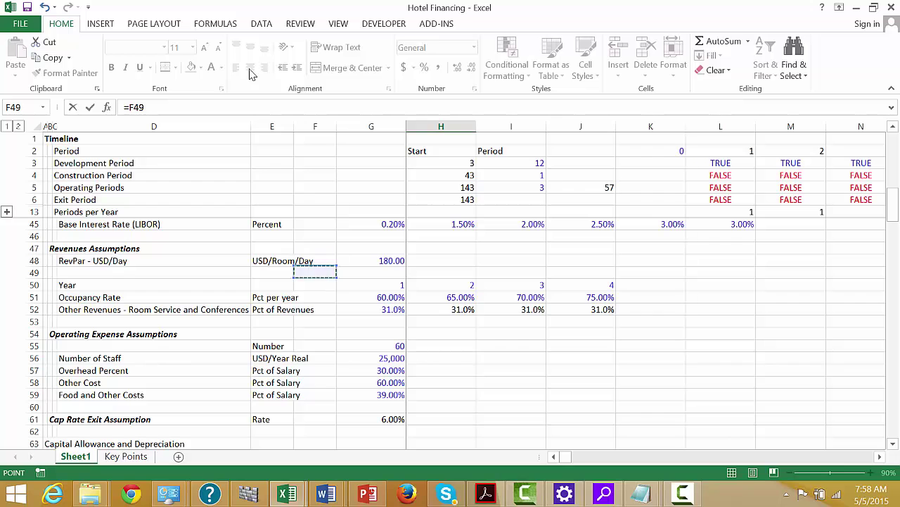
key("Right")
key("Right")
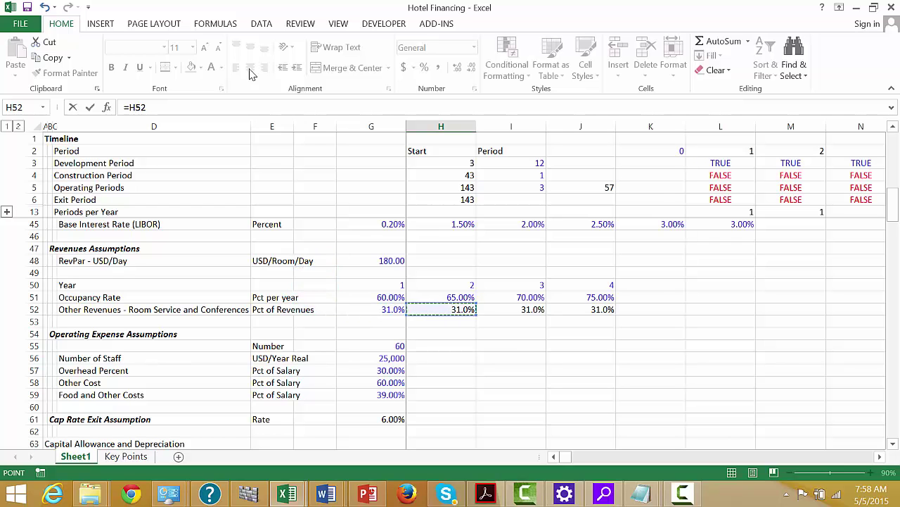
key("Up")
key("Up")
key("Up")
key("Up")
key("Up")
key("Up")
key("Up")
key("Up")
key("Up")
key("Up")
key("Up")
key("Up")
key("Up")
key("Up")
key("Up")
key("Up")
key("Up")
key("Up")
key("Up")
key("Up")
key("Up")
key("Up")
key("Up")
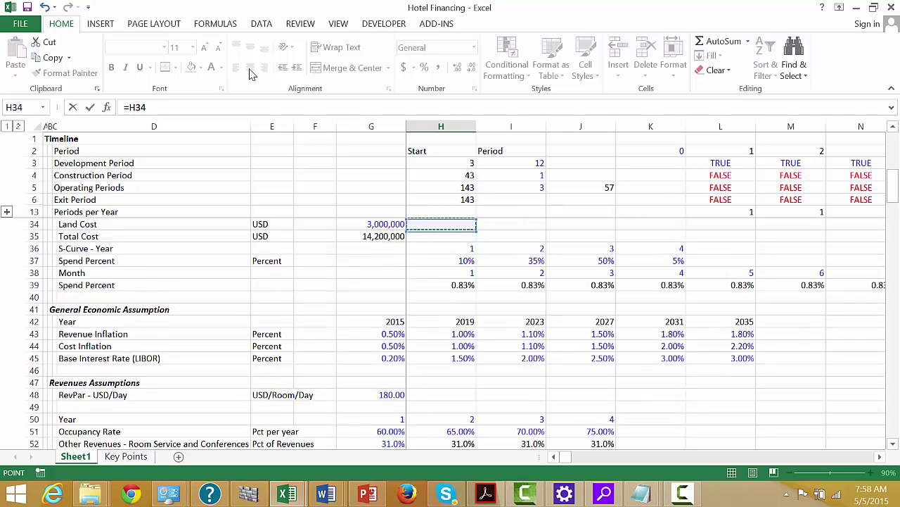
key("Down")
key("Down")
key("Down")
key("Down")
key("Down")
key("Down")
key("Down")
key("Down")
key("Down")
key("Down")
key("Down")
key("Down")
key("Down")
key("Down")
key("Down")
key("Down")
key("Down")
key("Down")
key("Down")
key("Down")
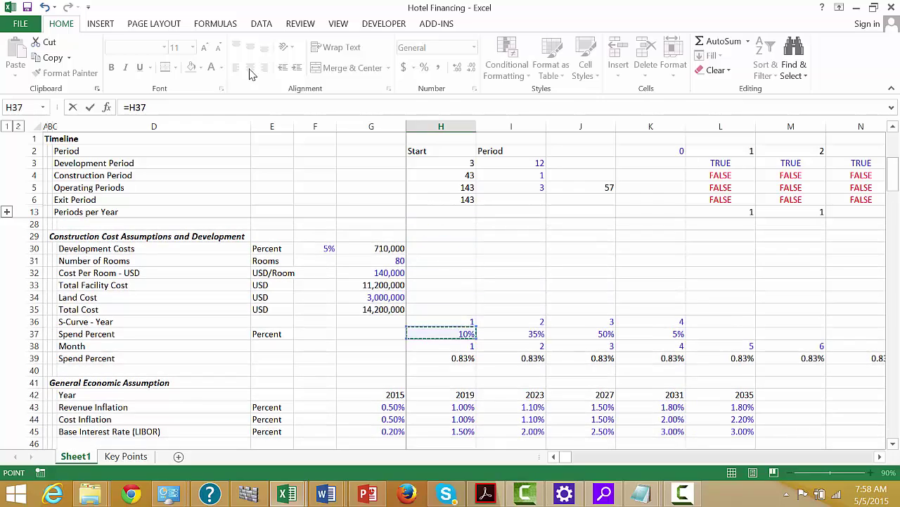
key("Down")
key("Down")
key("Down")
key("Down")
key("Down")
key("Down")
key("Down")
key("Down")
key("Down")
key("Down")
key("Down")
key("Down")
key("Down")
key("Down")
key("Down")
key("Down")
key("Down")
key("Down")
key("Down")
key("Down")
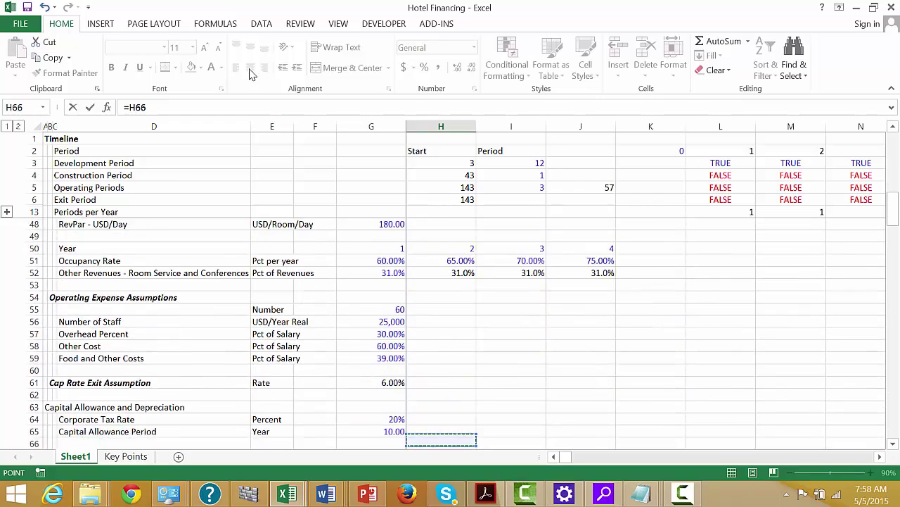
key("Up")
key("Up")
key("Up")
key("Up")
key("Up")
key("Up")
key("Up")
key("Up")
key("Up")
key("Up")
key("Up")
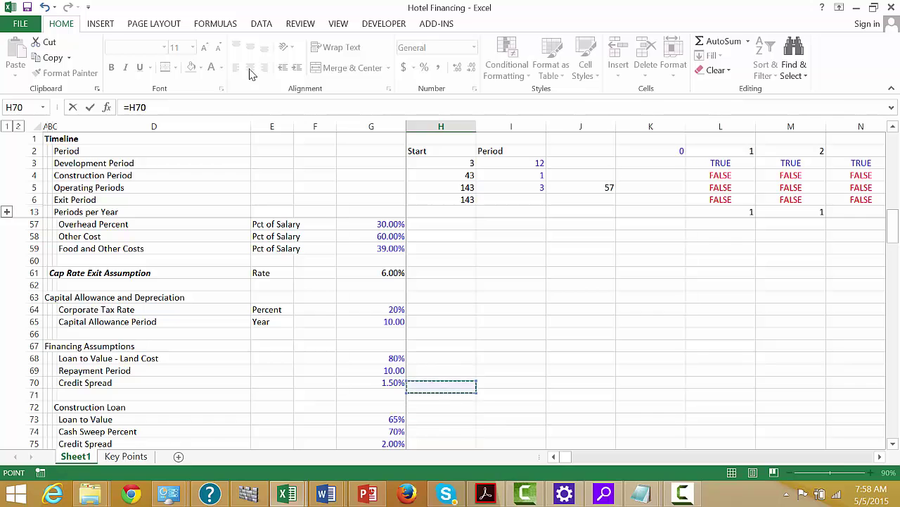
key("Left")
key("Up")
key("Down")
key("Return")
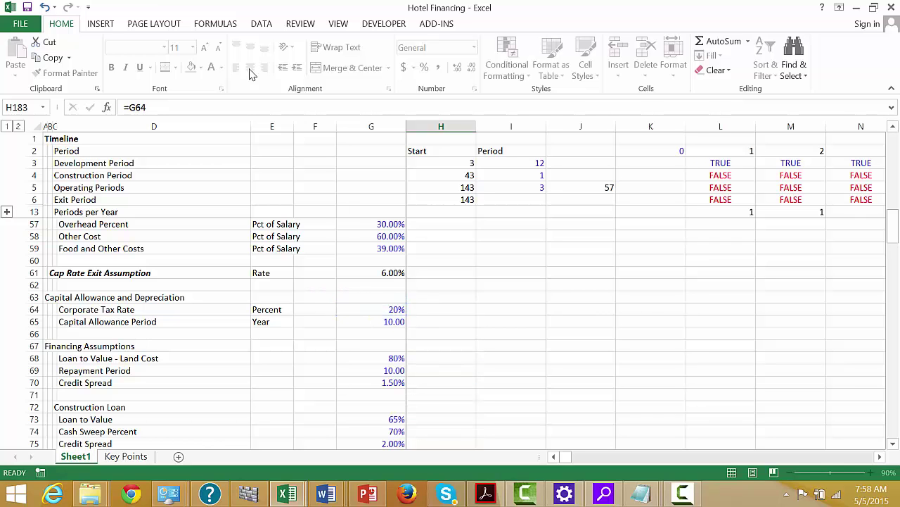
Label the first Profit and Loss line Revenues in C185, leaving a blank row below Tax Rate
key("Down")
key("Down")
key("Up")
key("Left")
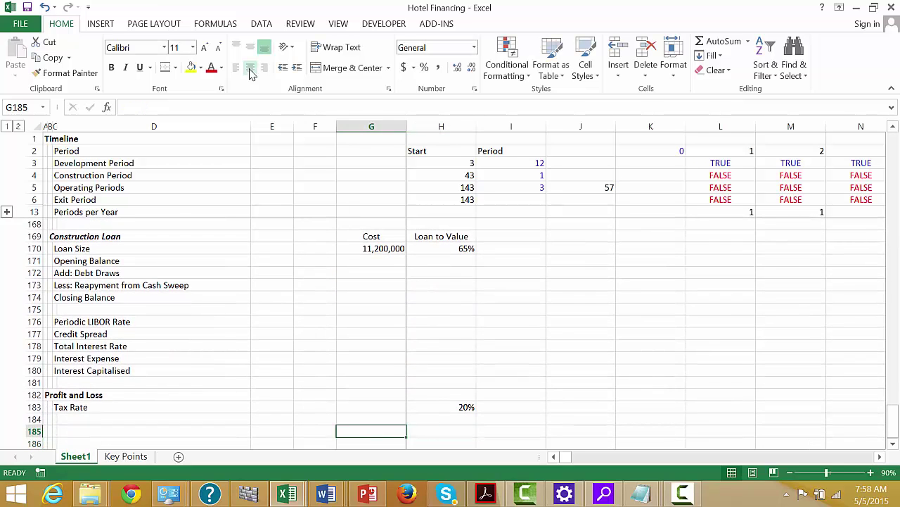
key("Left")
key("Left")
key("Left")
key("Left")
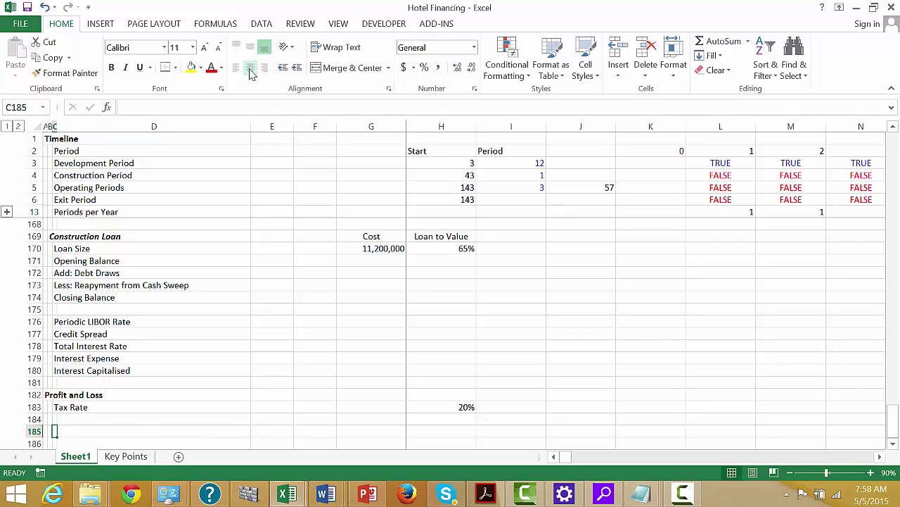
type("Revenues")
key("Return")
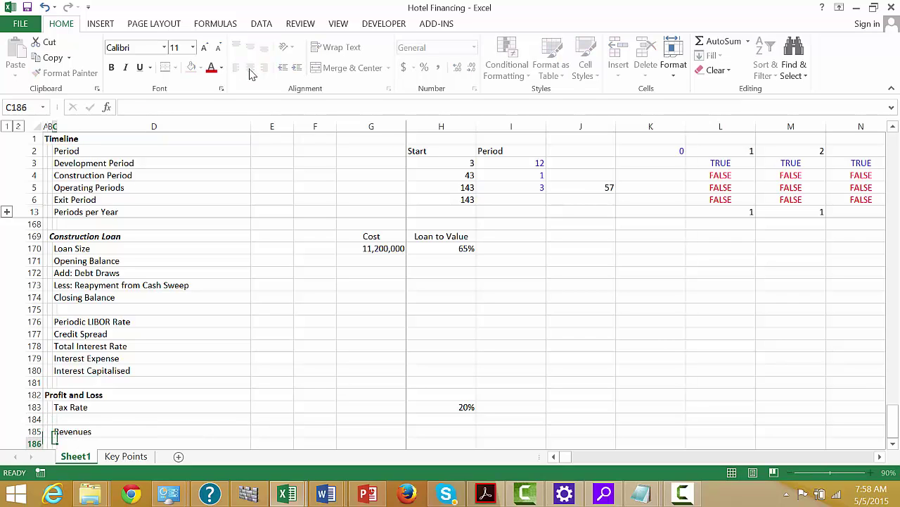
Add the row label "Less: Operating Cost" in C186, directly below Revenues
type("LEss")
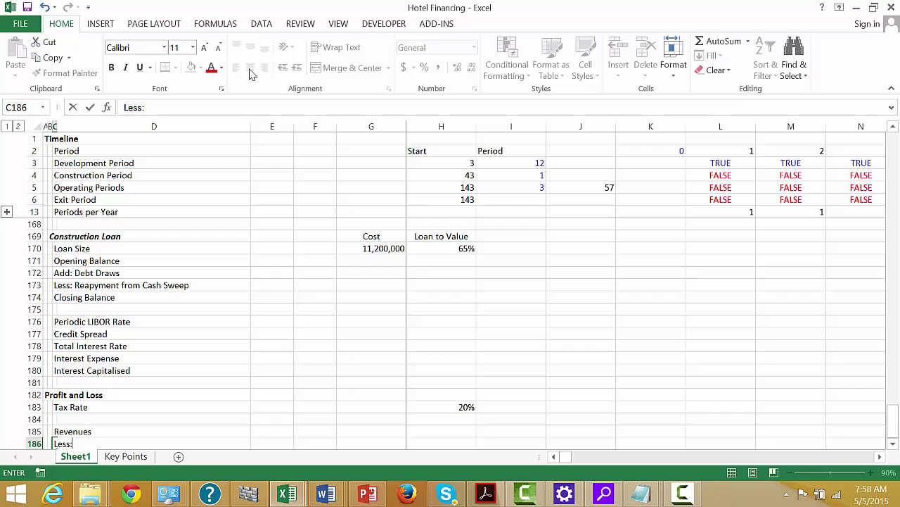
type(": Operatin")
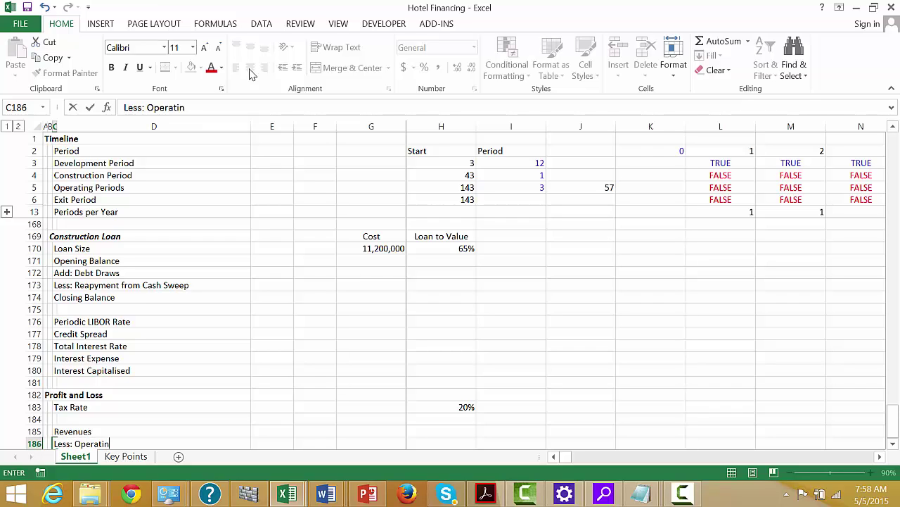
type("g Cost")
key("Return")
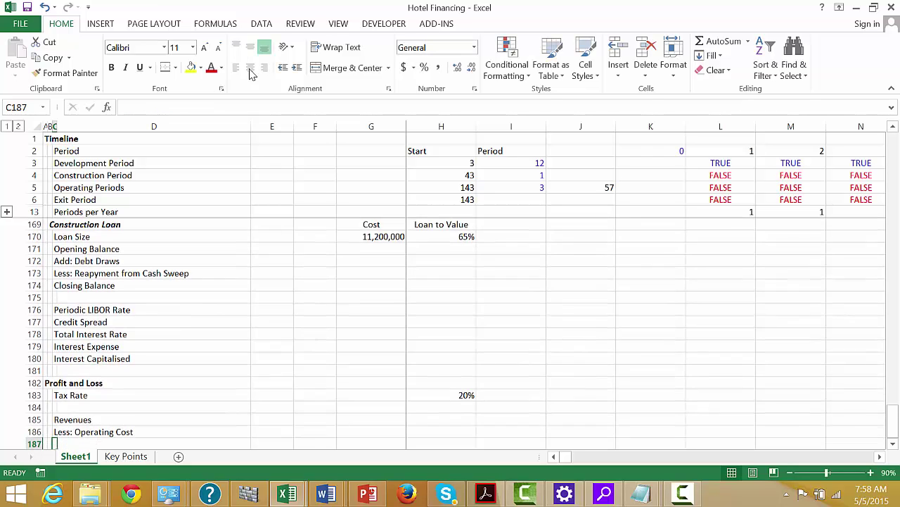
Label the indented subtotal in D187, below the operating cost row, Cash Income
key("Right")
type("Cash ")
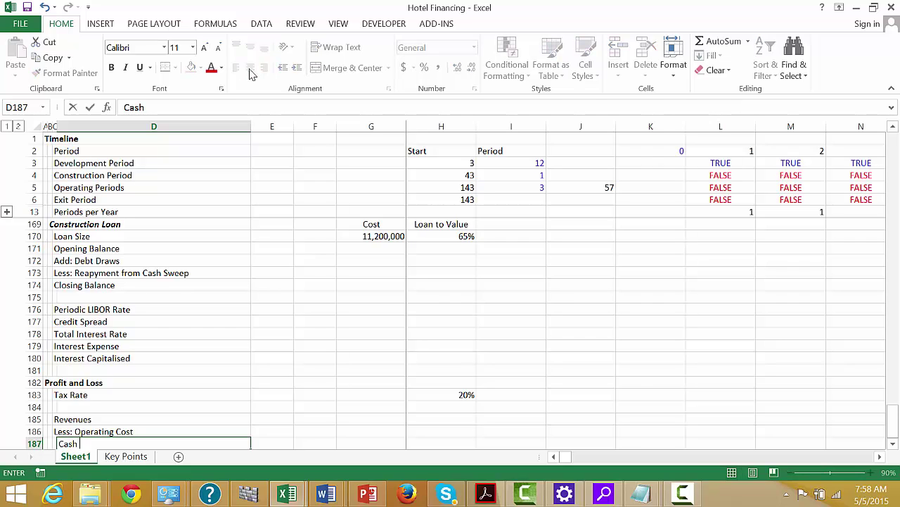
type("Income")
key("Return")
Add the row label "Less: Depreciation" in C188 and an indented EBIT subtotal label in D189
key("Left")
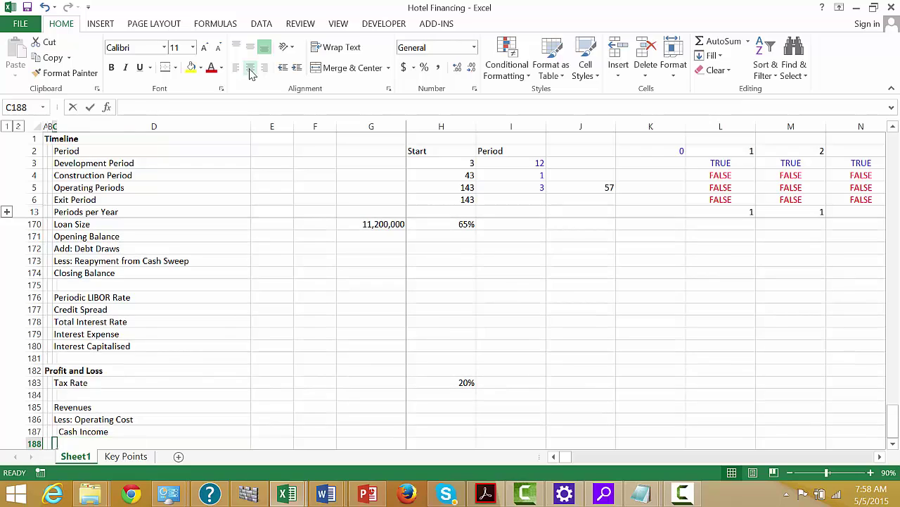
type("LEss: ")
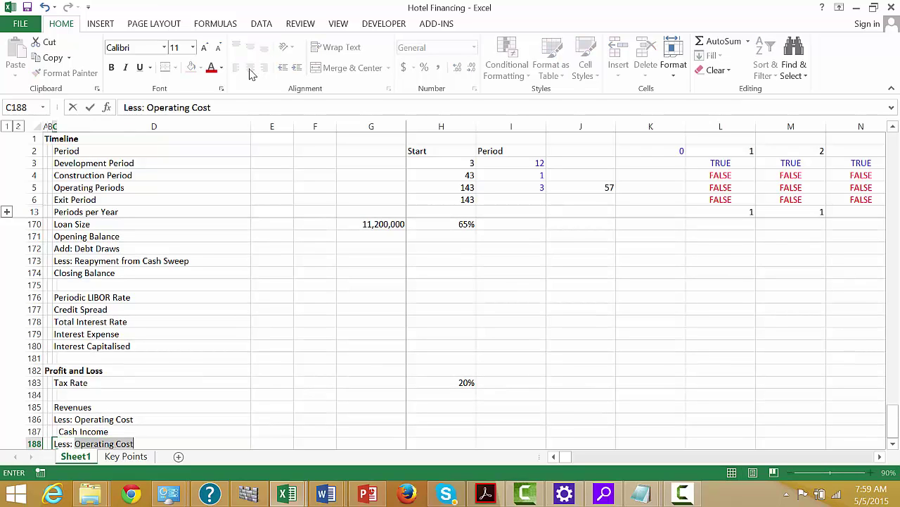
type("Depreciation")
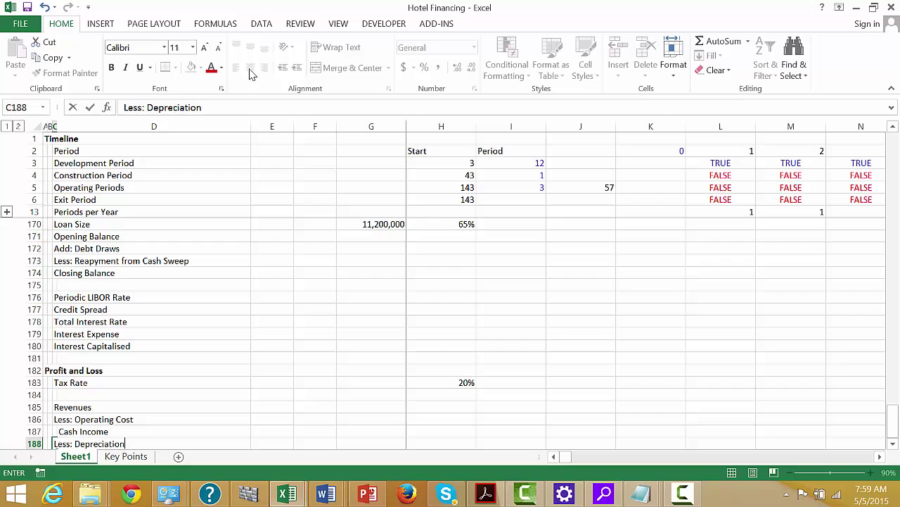
key("Return")
key("Right")
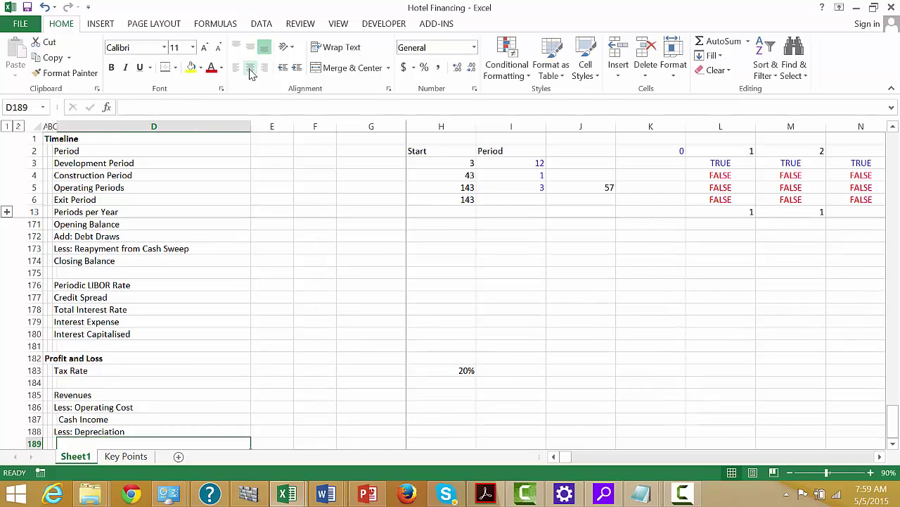
type("EBITDA")
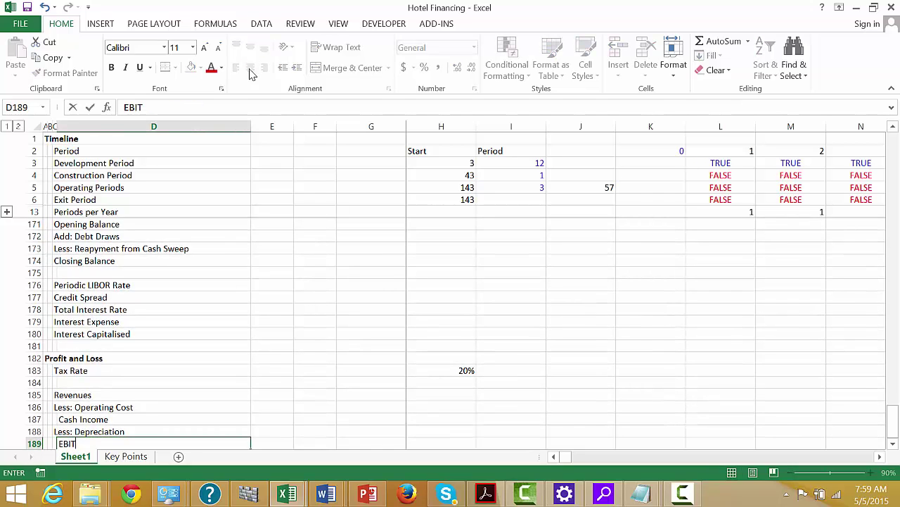
key("Return")
Add the row labels "Less: Interest on Land Loan" in C190 and "Less: Interest on Construction Loan" in C191
type("Le")
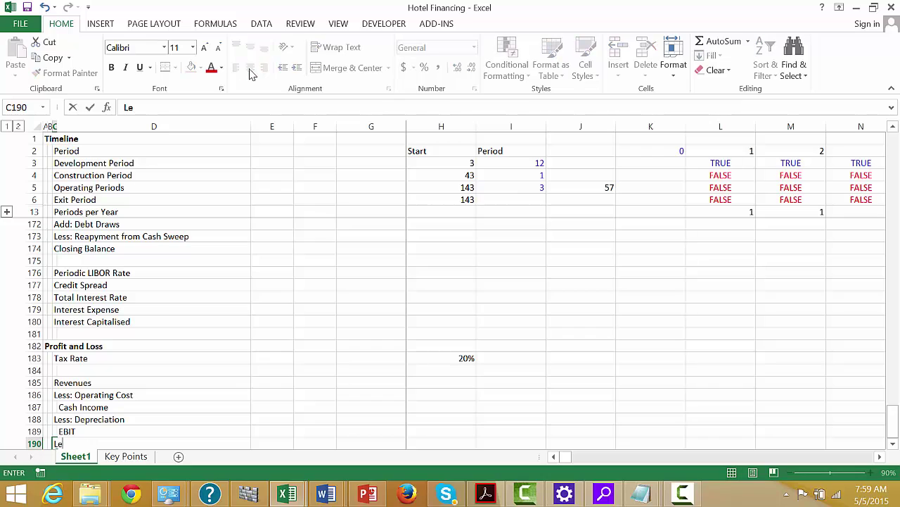
type("ss: Interest on Lan")
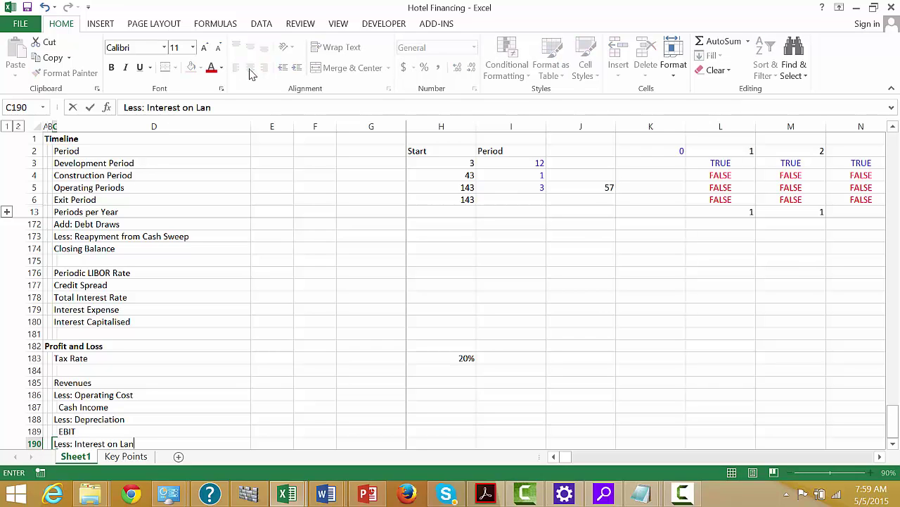
type("d Loan")
key("Return")
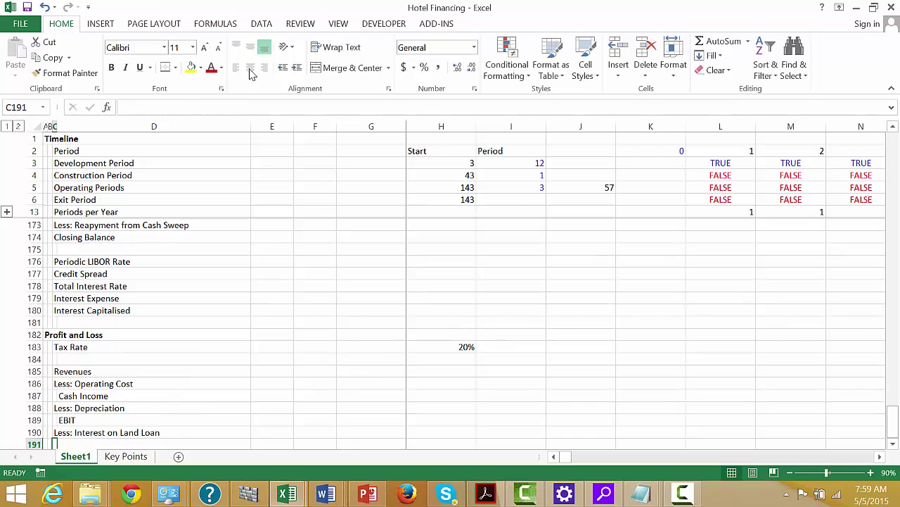
type("Less")
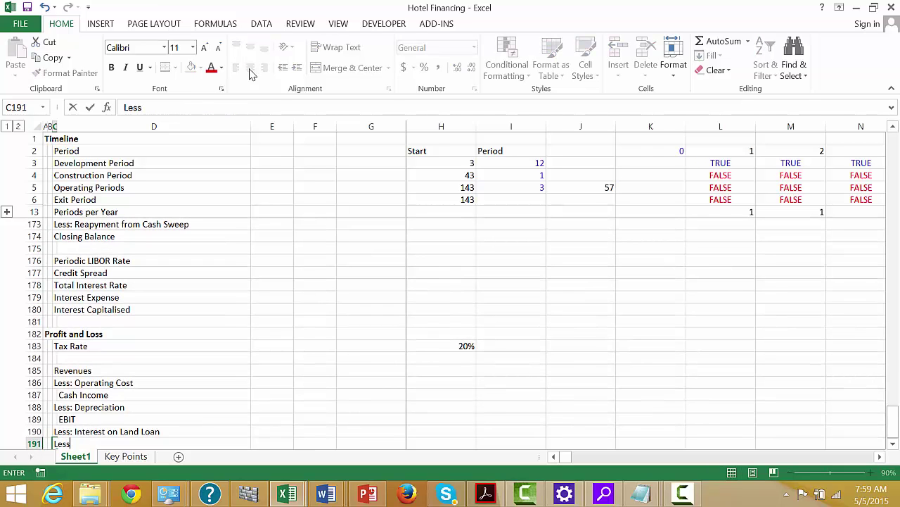
type(": Inte")
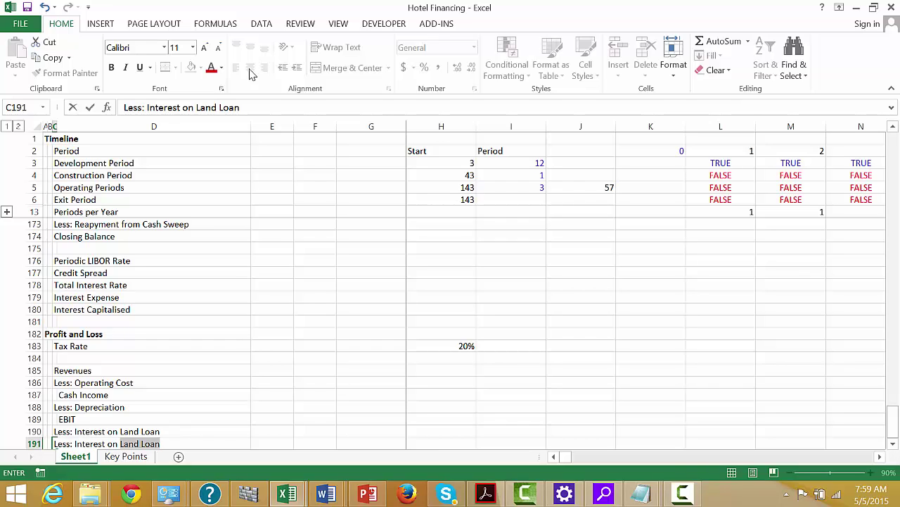
type("rest on Construction")
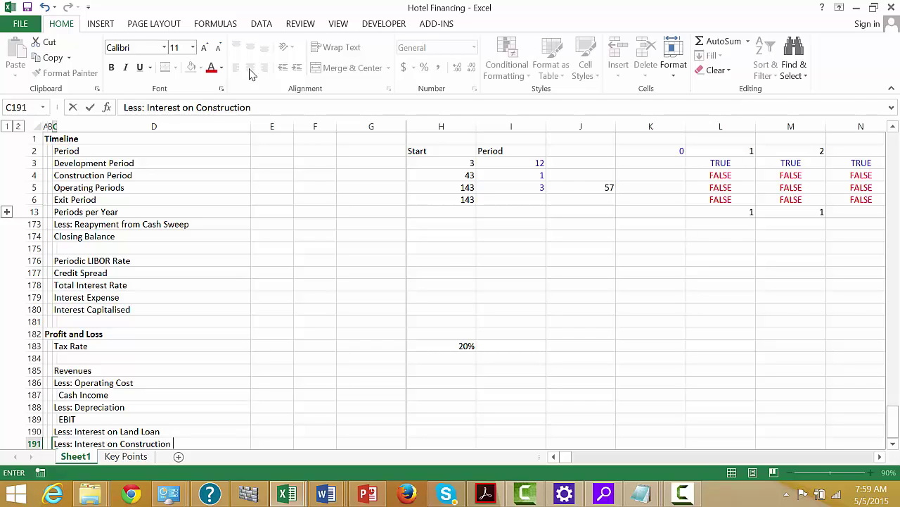
type(" Loan")
key("Return")
Add an indented EBT subtotal label in D192, below the construction loan interest row
key("Return")
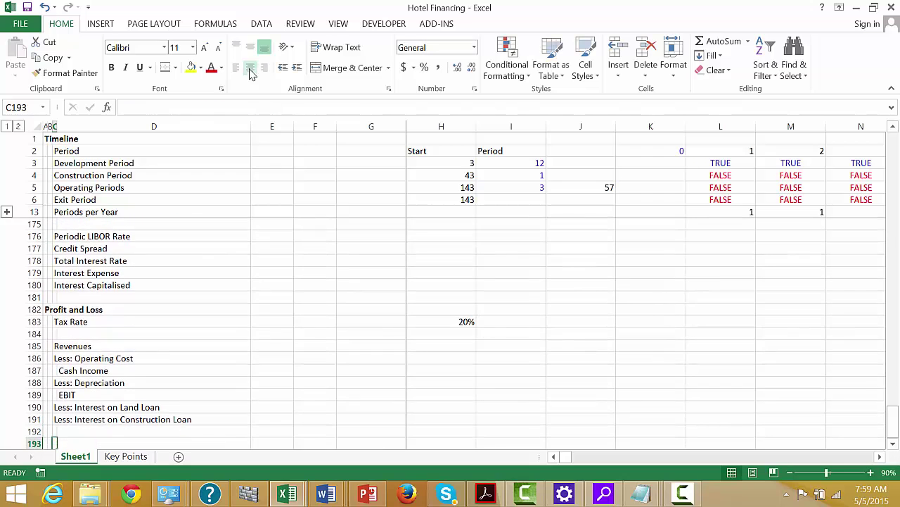
key("Up")
key("Right")
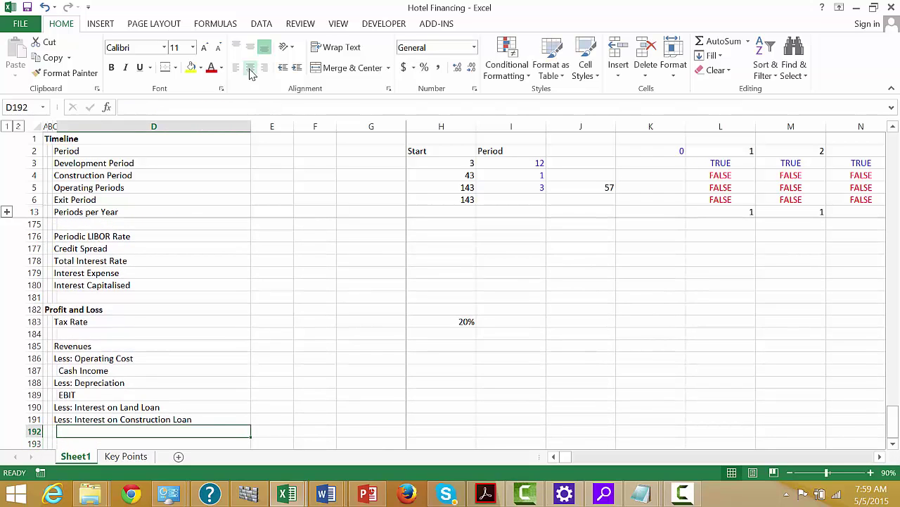
type("EBT")
key("Return")
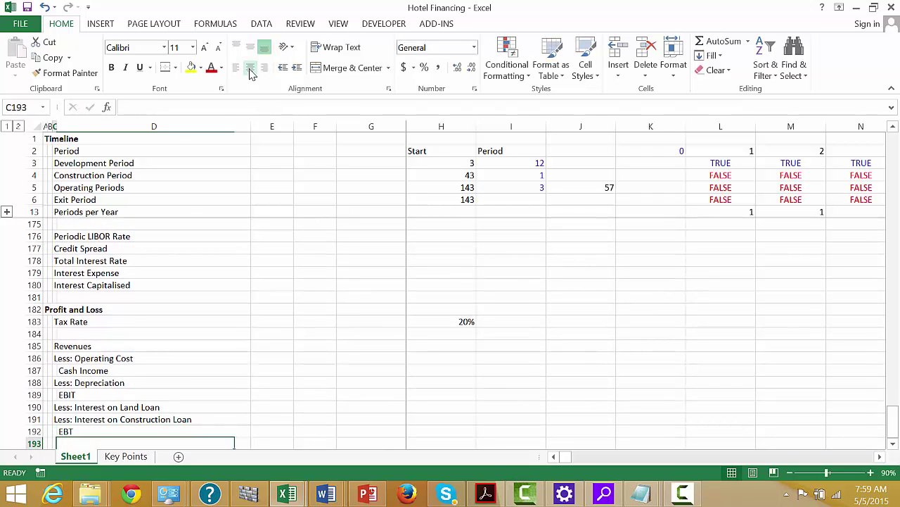
Add the row label "Less: Taxes" in C193 and an indented Earnings label in D194
type("Less:")
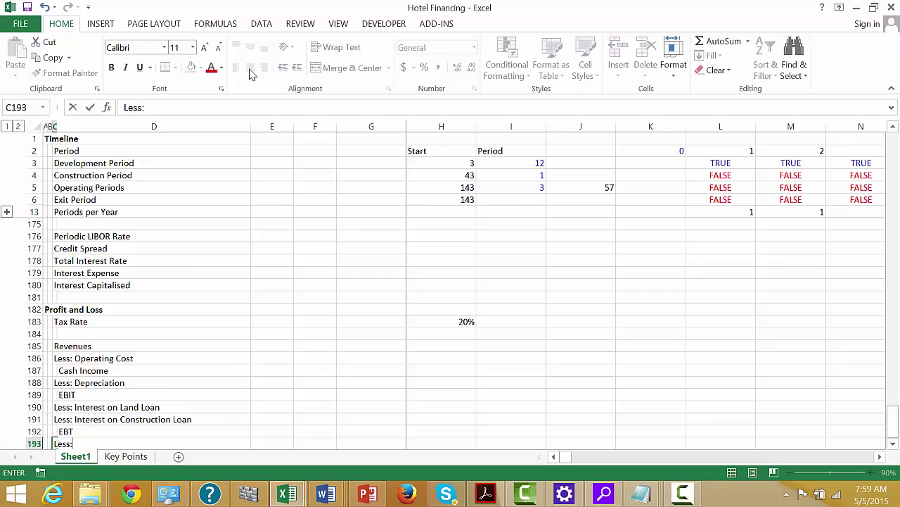
type(" Taxes")
key("Return")
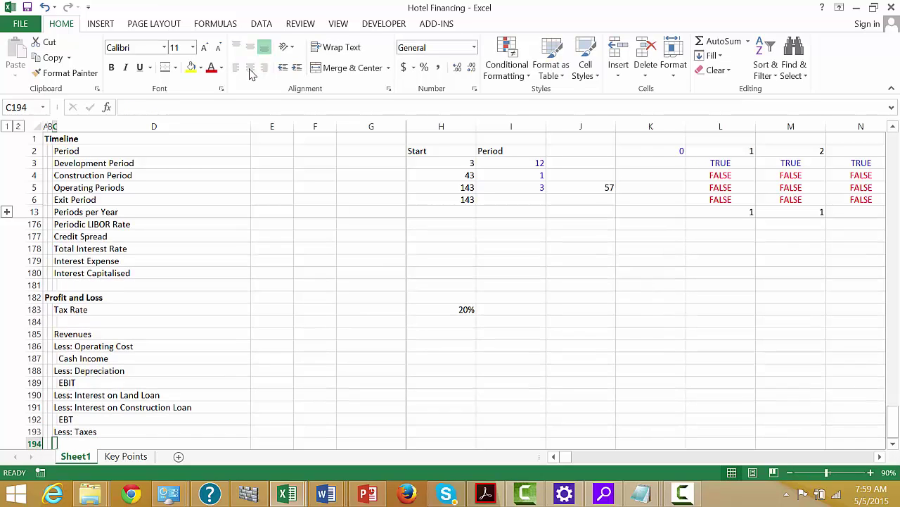
type("Earning")
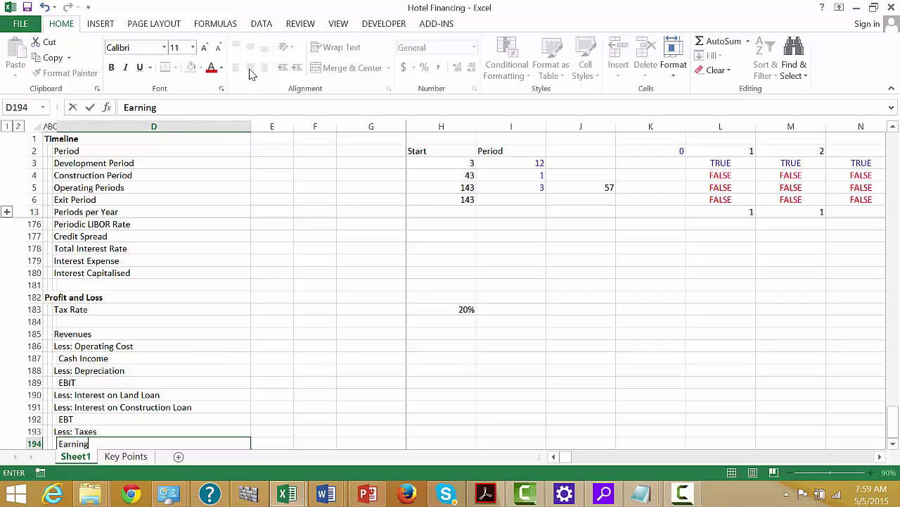
type("s")
key("Return")
Replace the Cash Income subtotal label in D187 with EBITDA
key("Up")
key("Up")
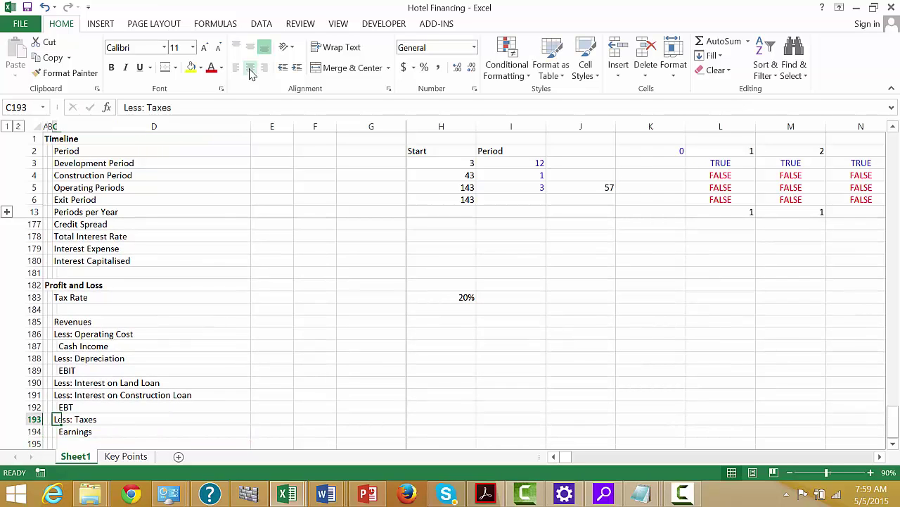
key("Left")
key("Up")
key("Up")
key("Up")
key("Up")
key("Up")
key("Up")
key("Right")
key("Right")
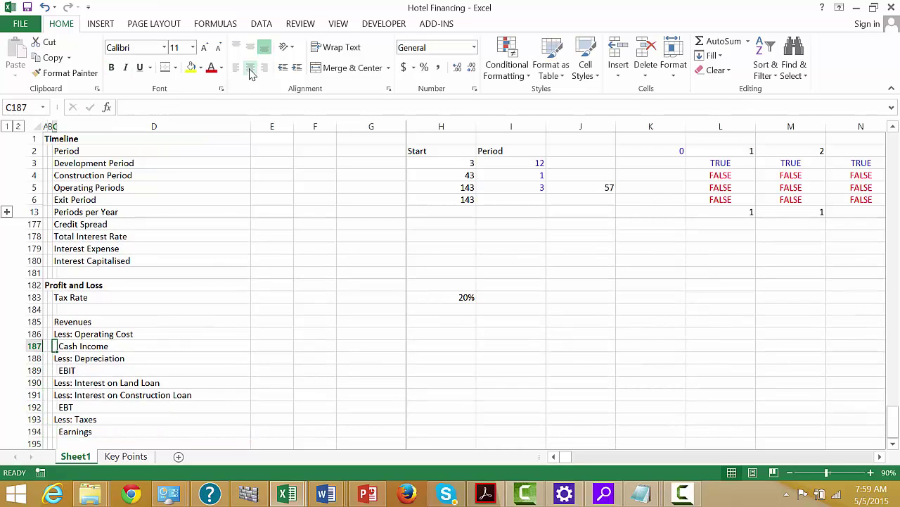
type("EBITDA")
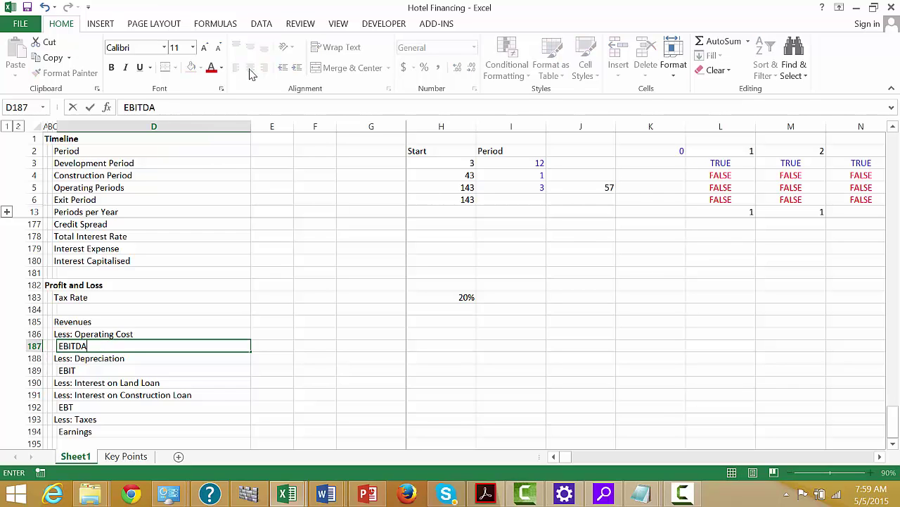
key("Return")
key("Down")
key("Down")
key("Down")
key("Down")
key("Down")
key("Down")
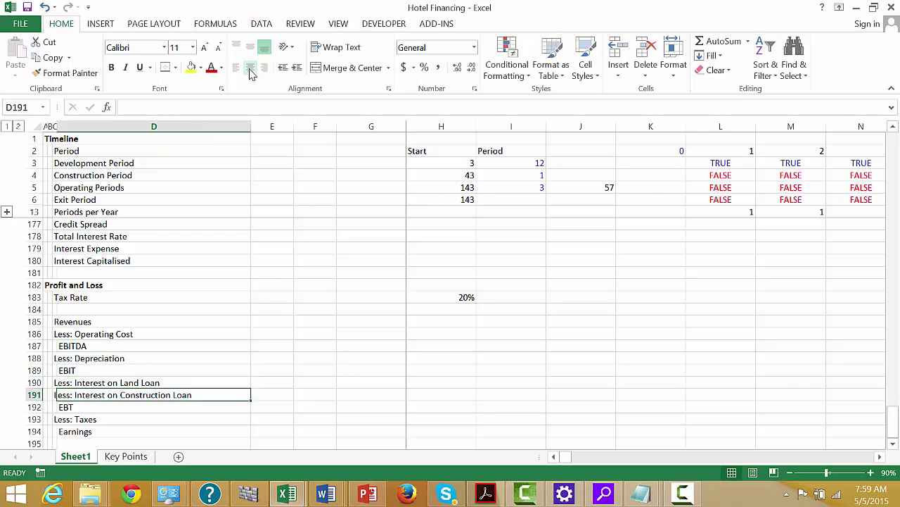
key("Down")
key("Down")
key("Down")
key("Up")
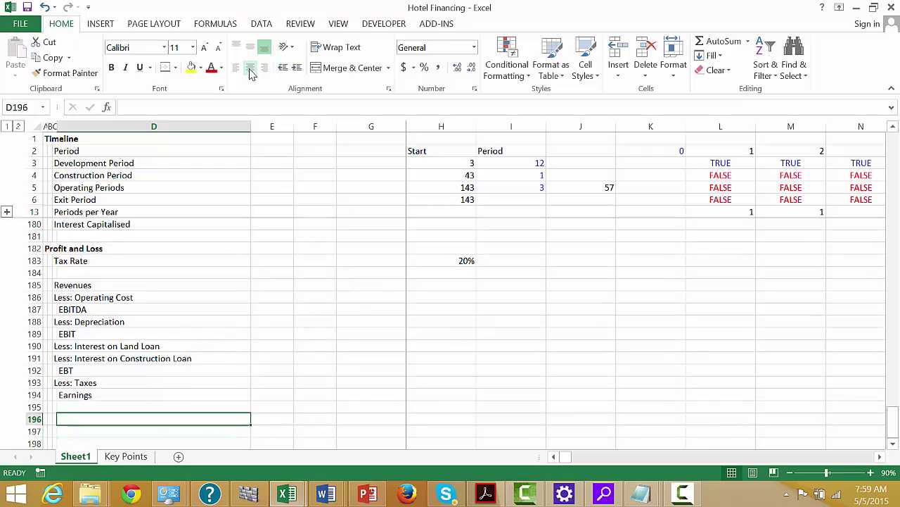
key("Left")
key("Left")
key("Up")
key("Up")
key("Up")
key("Right")
key("Right")
key("Right")
key("Right")
key("Right")
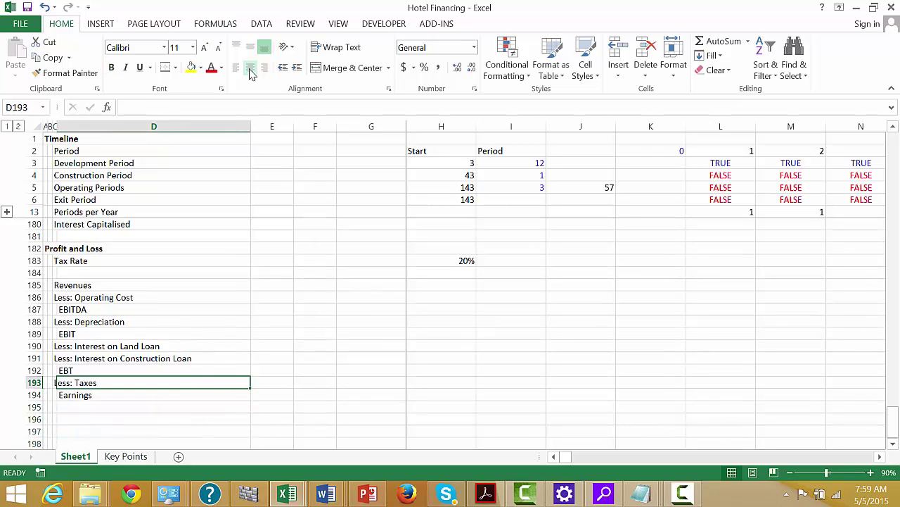
key("Right")
key("Right")
key("Right")
key("Right")
key("Right")
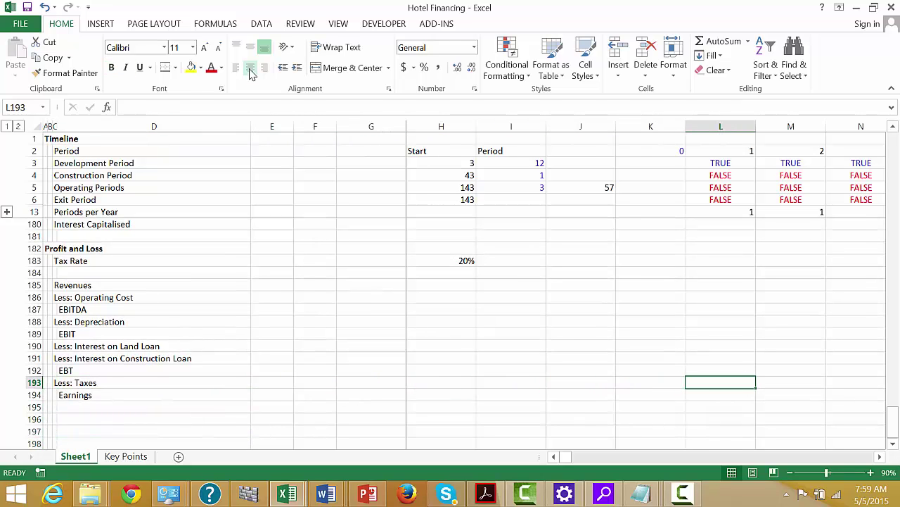
key("Left")
key("Left")
key("Left")
key("Left")
key("Left")
key("Left")
key("Left")
key("Left")
key("Left")
key("Left")
key("Left")
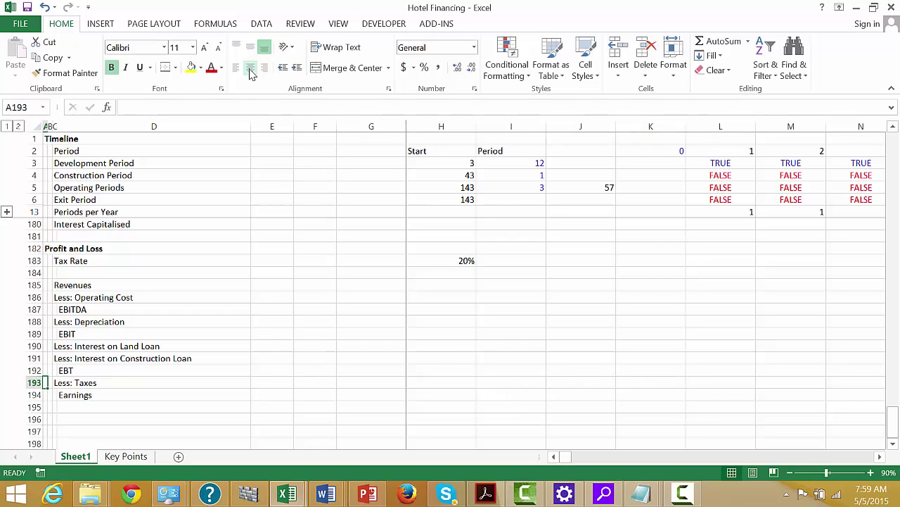
Add the section heading "Cash Flow" in A196, below the Profit and Loss section
key("Down")
key("Down")
key("Down")
key("Right")
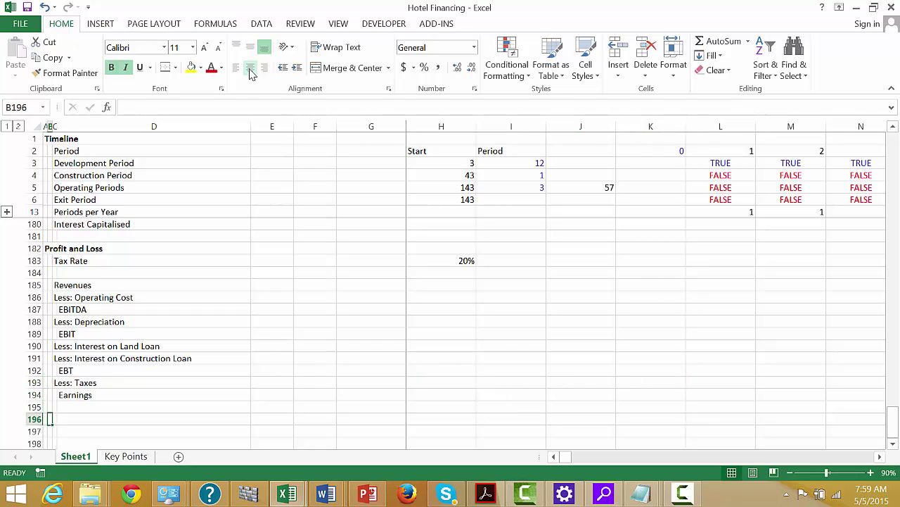
key("Up")
key("Left")
key("Down")
type("Cash")
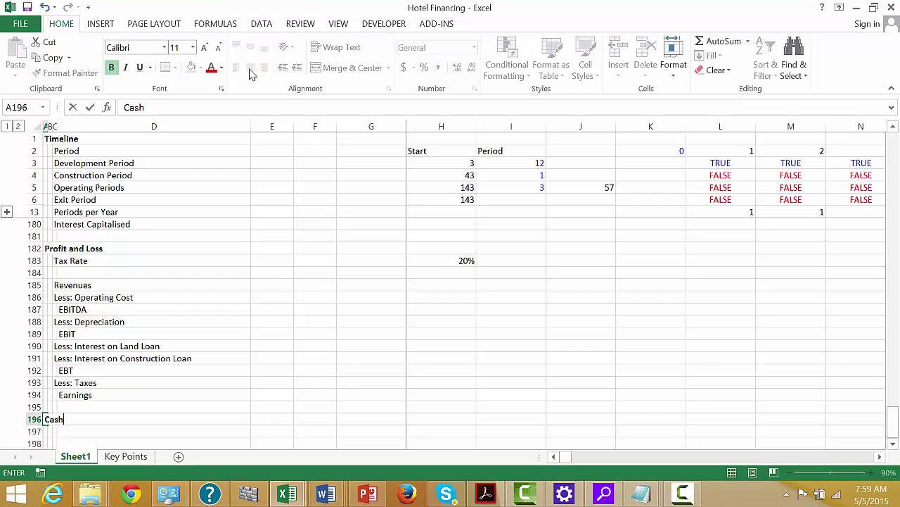
type(" Flow")
key("BackSpace")
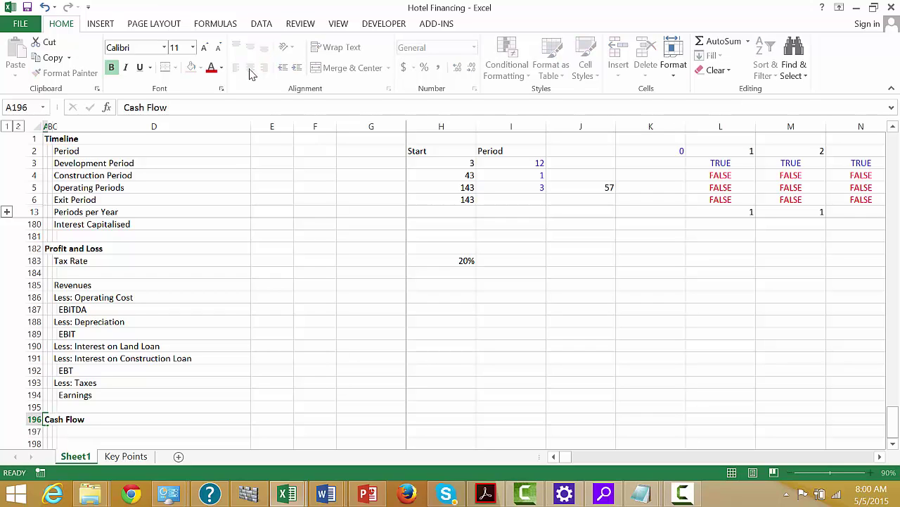
key("Return")
Review the rows above the Cash Flow heading, from the loan schedules up to the sources and uses and project cash flow
key("Up")
key("Up")
key("Up")
key("Up")
key("Up")
key("Up")
key("Up")
key("Up")
key("Up")
key("Up")
key("Up")
key("Up")
key("Up")
key("Up")
key("Up")
key("Up")
key("Up")
key("Up")
key("Up")
key("Up")
key("Up")
key("Up")
key("Up")
key("Up")
key("Up")
key("Up")
key("Up")
key("Up")
key("Up")
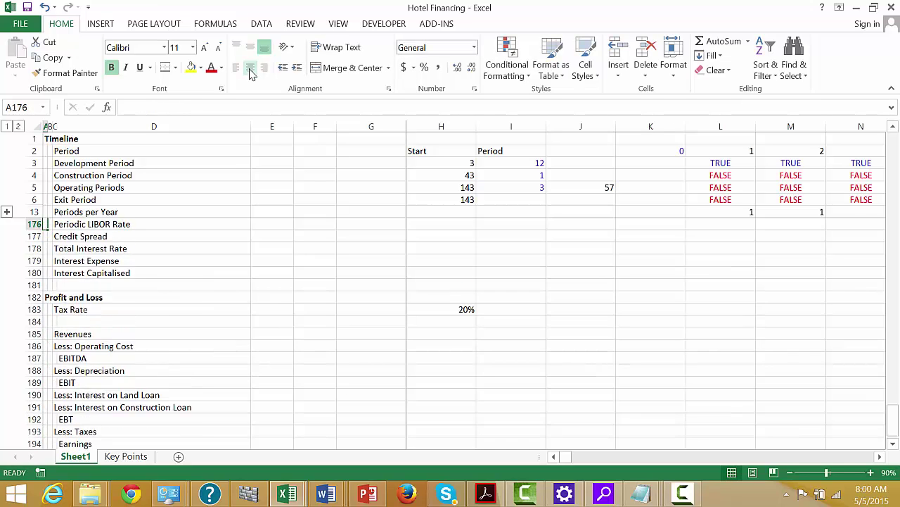
key("Down")
key("Down")
key("Down")
key("Down")
key("Down")
key("Down")
key("Down")
key("Down")
key("Down")
key("Down")
key("Down")
key("Down")
key("Down")
key("Down")
key("Down")
key("Down")
key("Down")
key("Down")
key("Down")
key("Down")
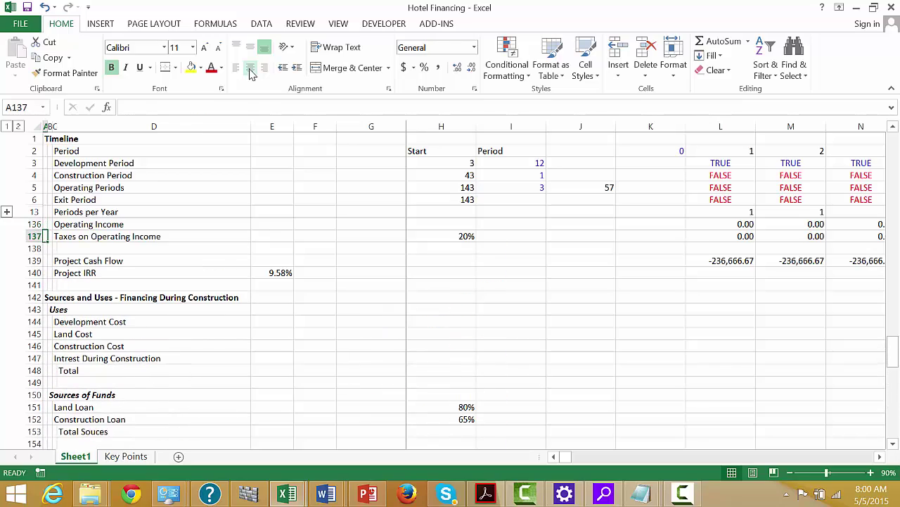
key("Down")
key("Down")
key("Down")
key("Down")
key("Down")
key("Down")
key("Down")
key("Down")
key("Down")
key("Down")
key("Down")
key("Down")
key("Down")
key("Down")
key("Down")
key("Down")
key("Down")
key("Down")
key("Down")
key("Down")
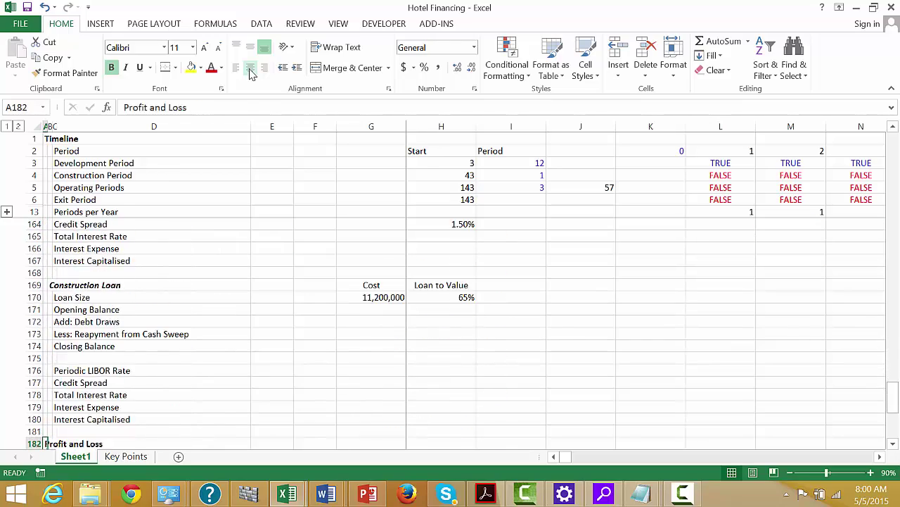
Enter the line items "EBITDA" in C197 and "Less: Taxes" in C198 under the Cash Flow heading
key("Down")
key("Down")
key("Down")
key("Down")
key("Down")
key("Down")
key("Down")
key("Down")
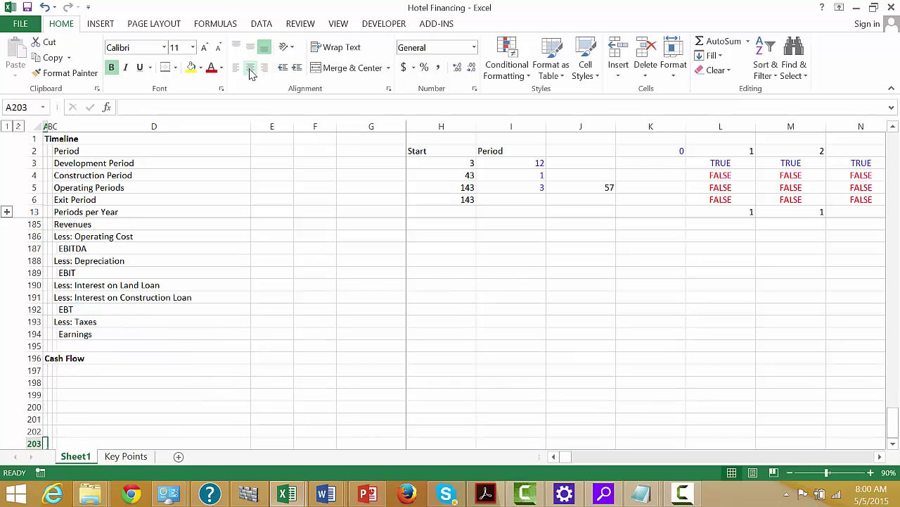
key("Up")
key("Up")
key("Up")
key("Up")
key("Up")
key("Up")
key("Right")
key("Right")
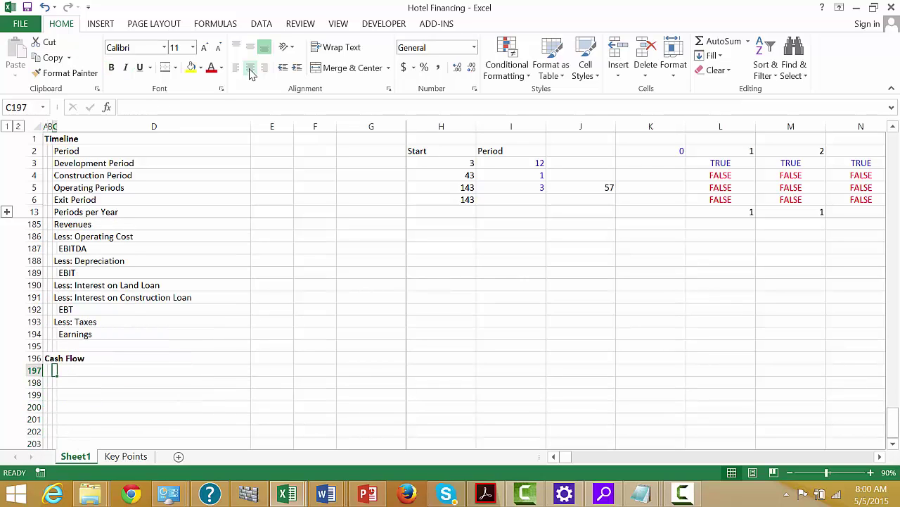
type("EBITD")
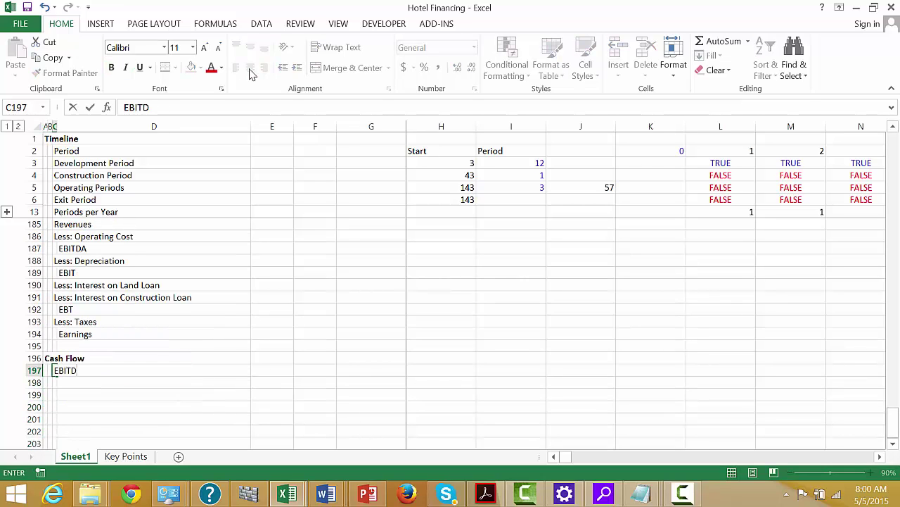
type("A")
key("Return")
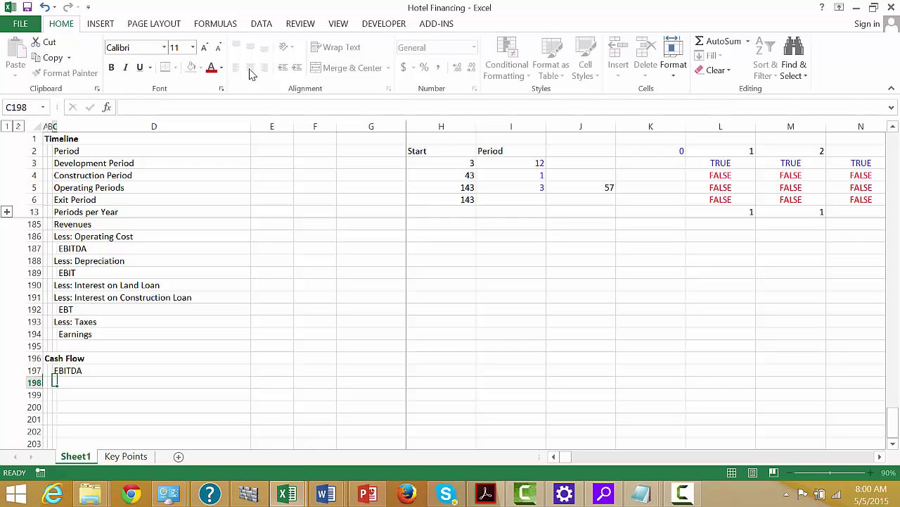
type("LEss: Taxes")
key("Return")
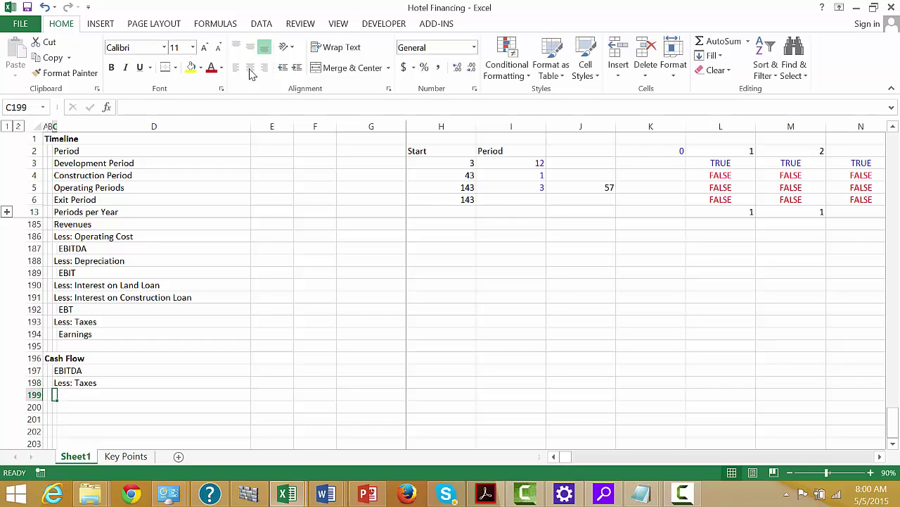
Add the line item "Add: Exit Proceeds" in C199 and the indented subtotal label "Operting Cash Flow" in D200
type("Add")
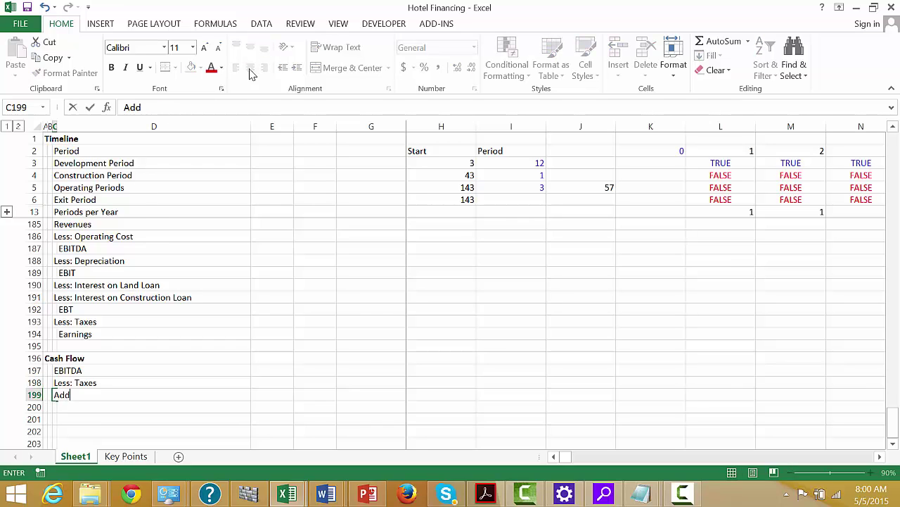
type(": Exit Proc")
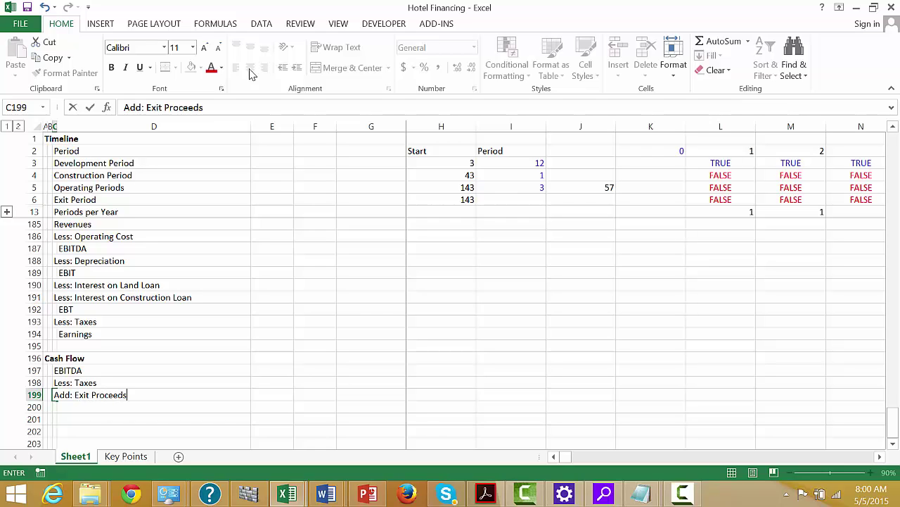
type("eeds")
key("Return")
type("C")
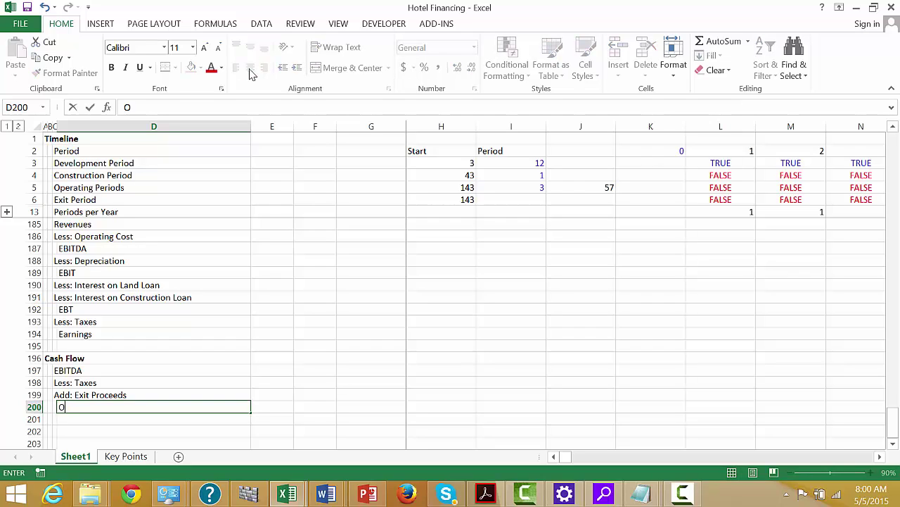
type("perting Cash Flow")
key("Return")
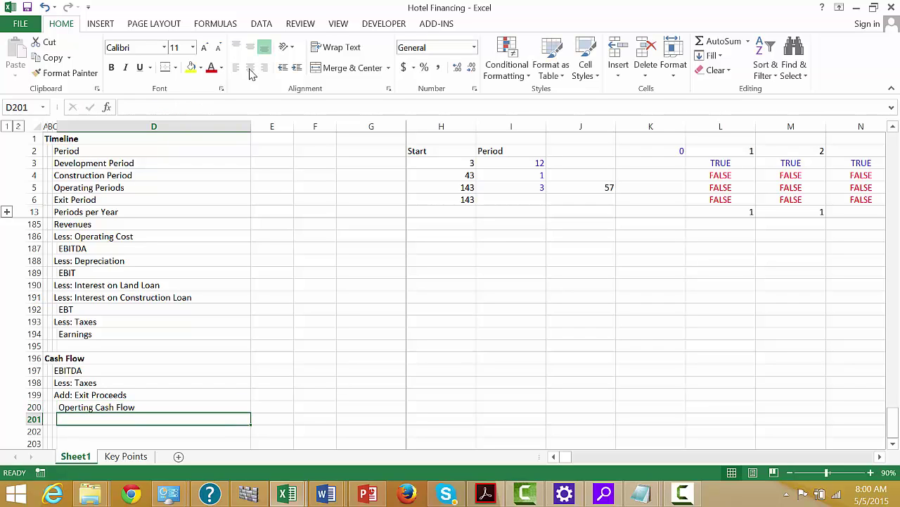
Enter "Less: Interest on Land Loan" in C201 and "Less: Interest on Construction Loan" in C202
type("LE")
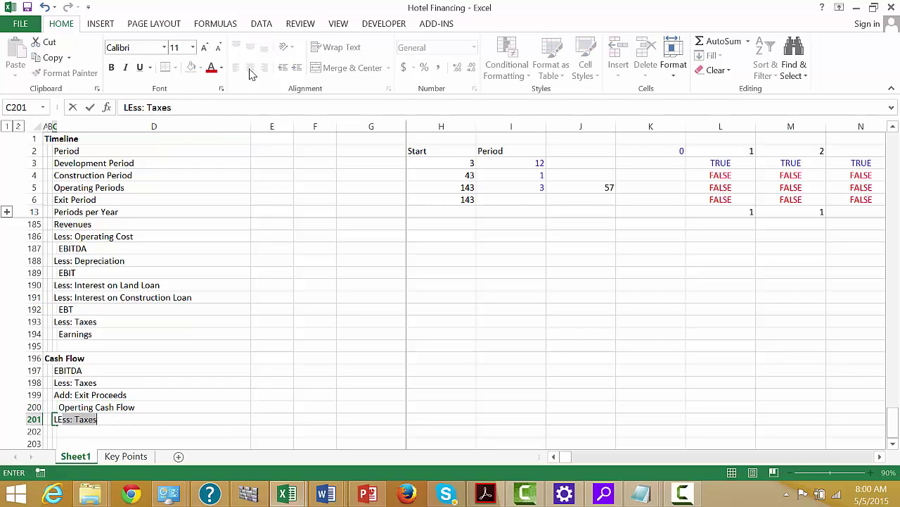
type("ss: Int")
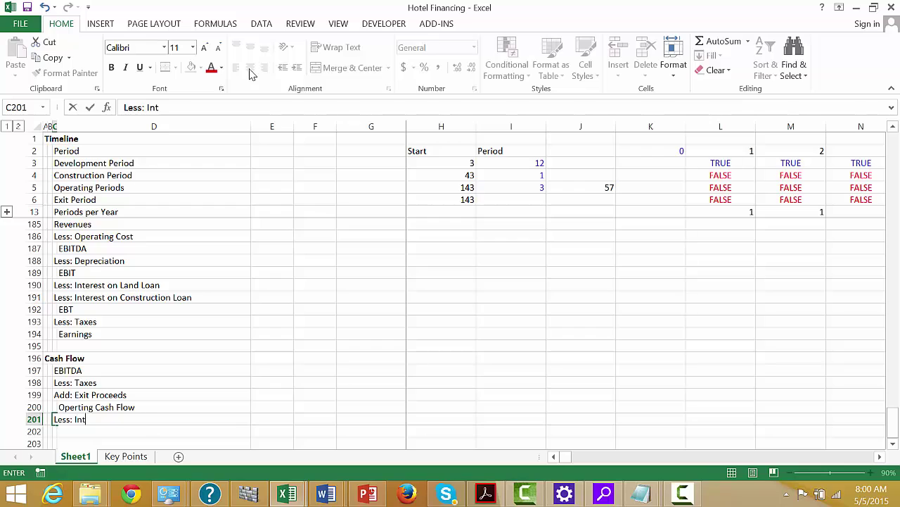
type("erest on Land Loan")
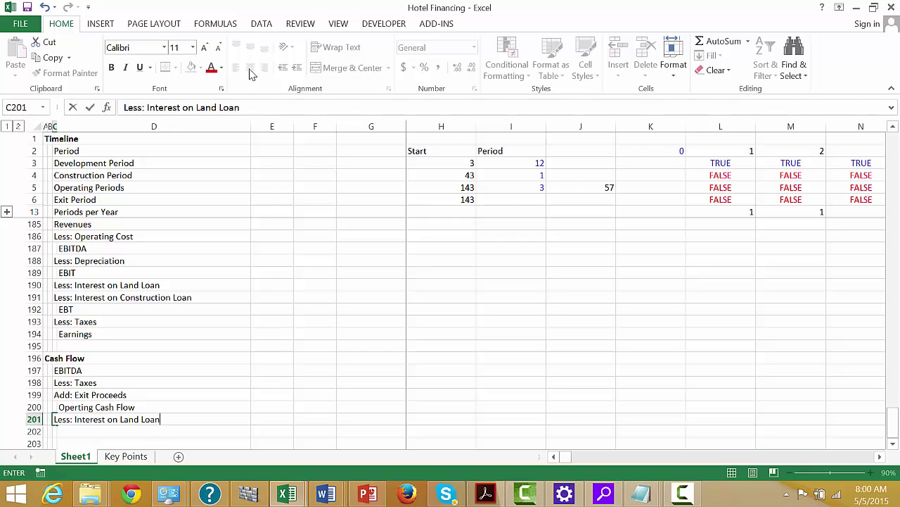
key("Return")
type("LEss: ")
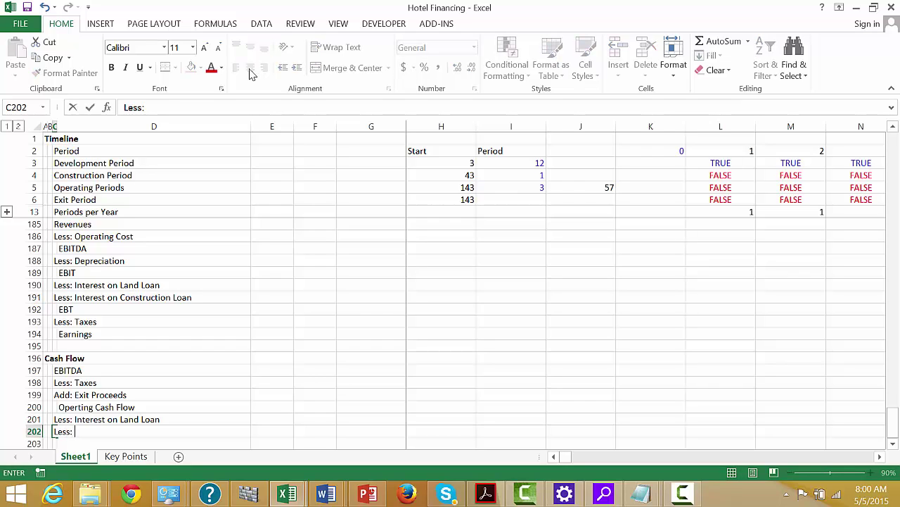
type("Interest")
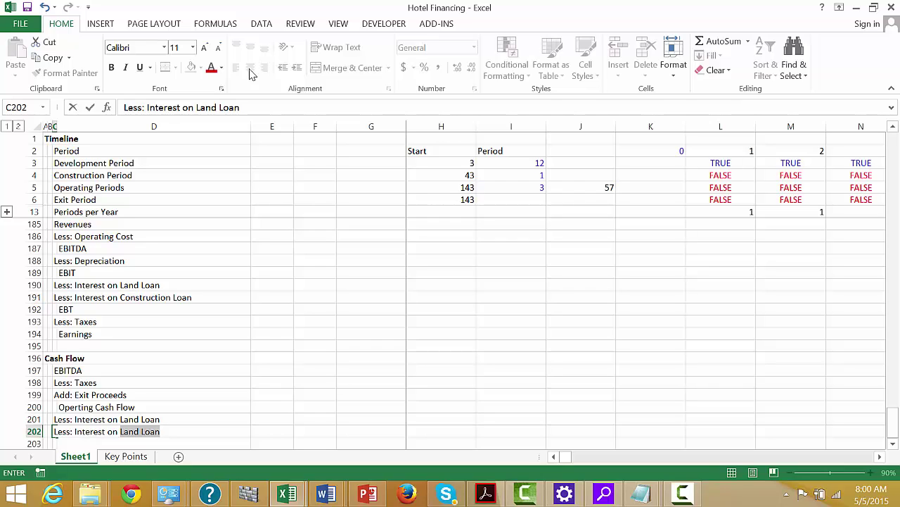
type("on Co")
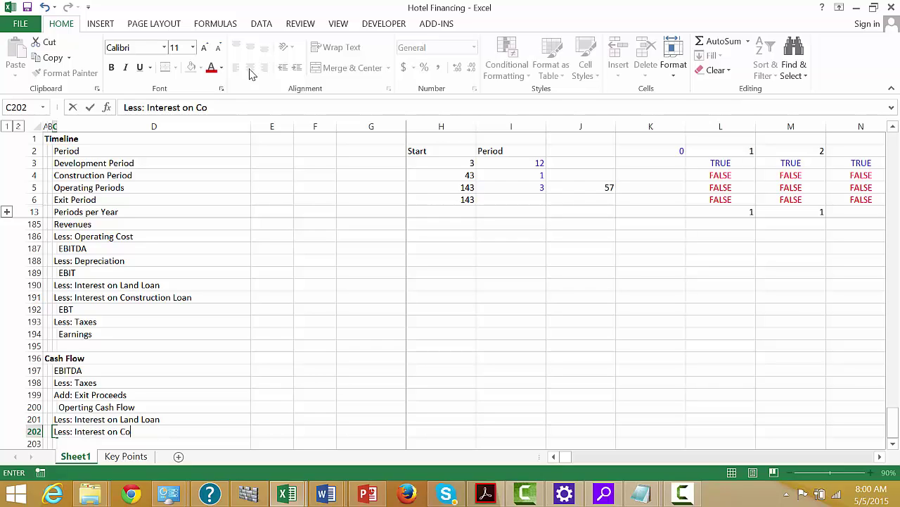
type("nstruction Loan")
key("Return")
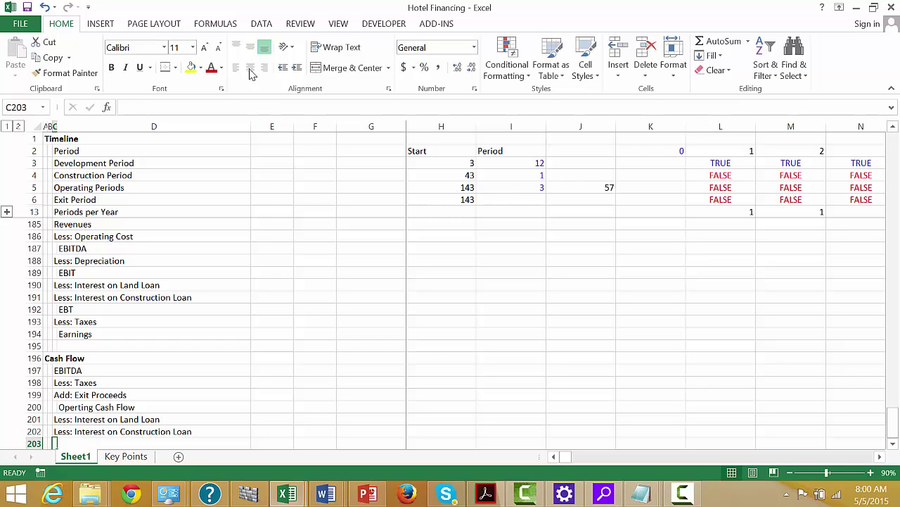
Left-align cell D203 and enter the indented subtotal label "Cash Flow After Interest" in it
key("Right")
left_click(251, 69)
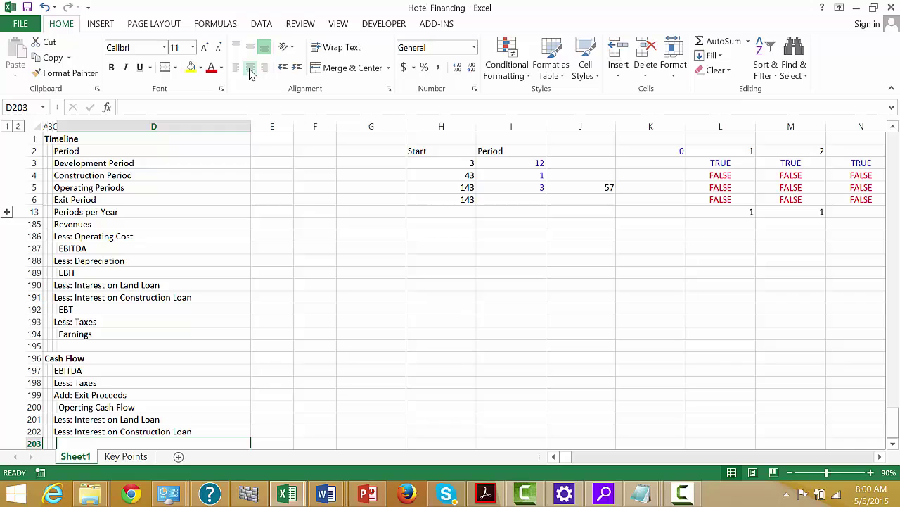
key("Up")
key("Up")
key("Down")
key("Down")
key("Down")
key("Down")
key("Down")
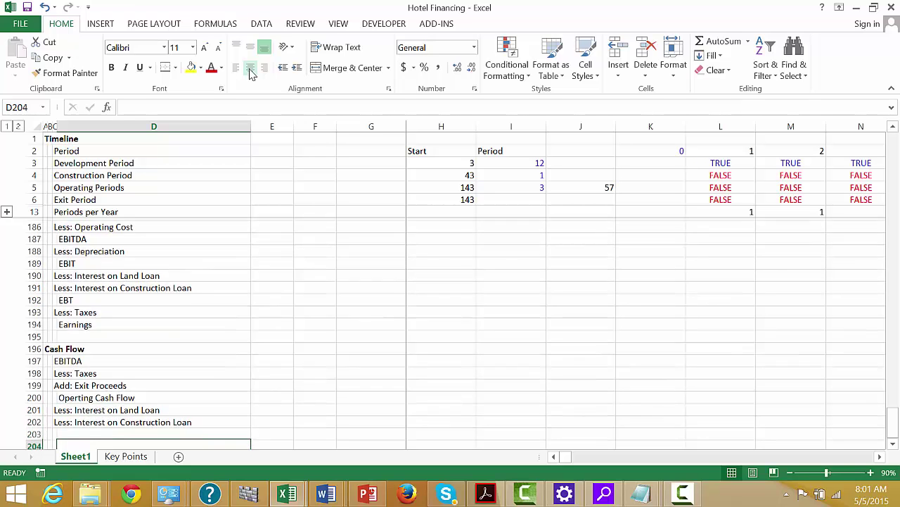
key("Up")
key("Up")
key("Up")
key("Up")
key("Up")
key("Down")
key("Down")
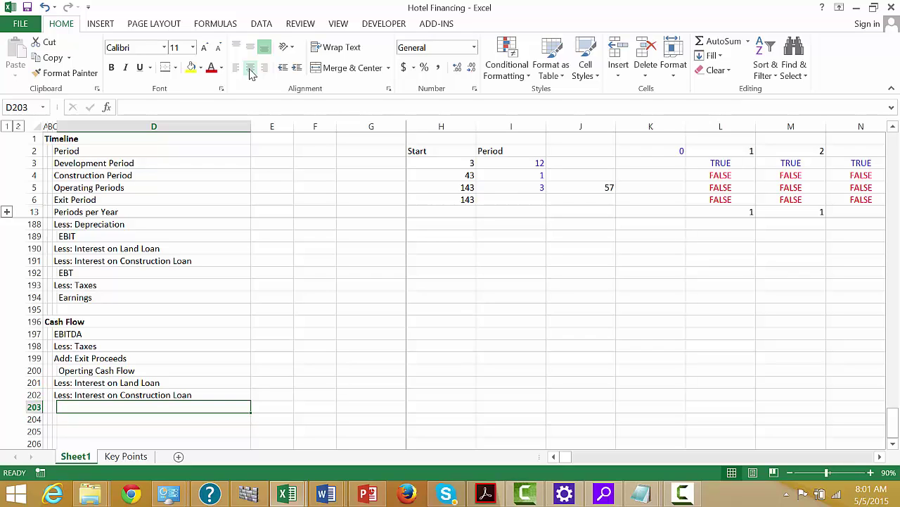
type("Cash")
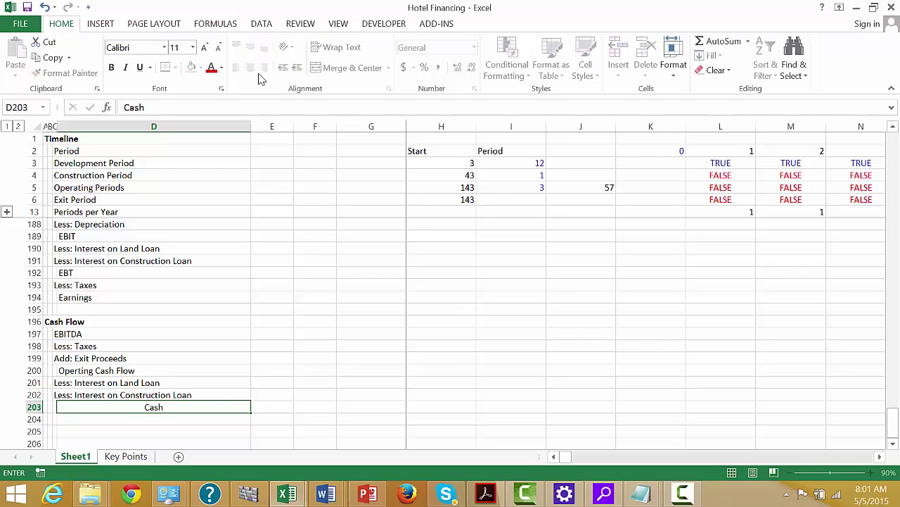
key("Escape")
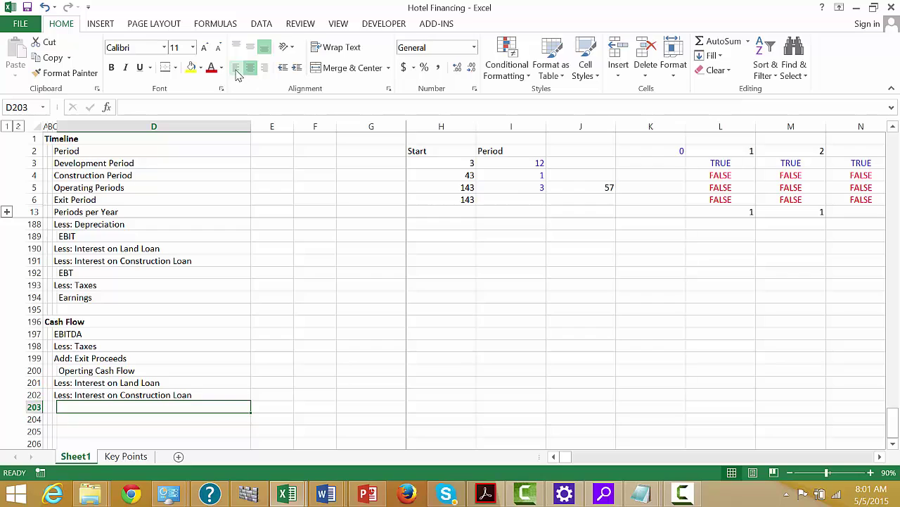
left_click(236, 69)
type("Cash ")
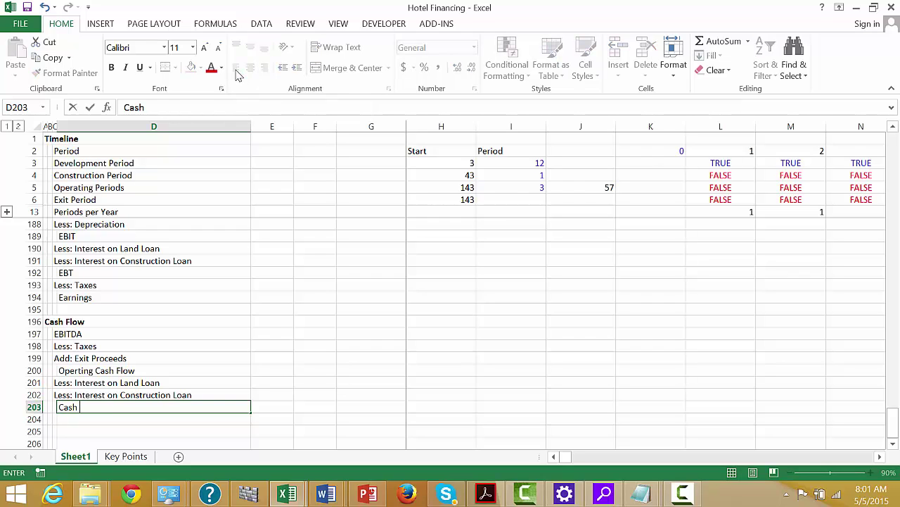
type("Flow After Interest")
key("Return")
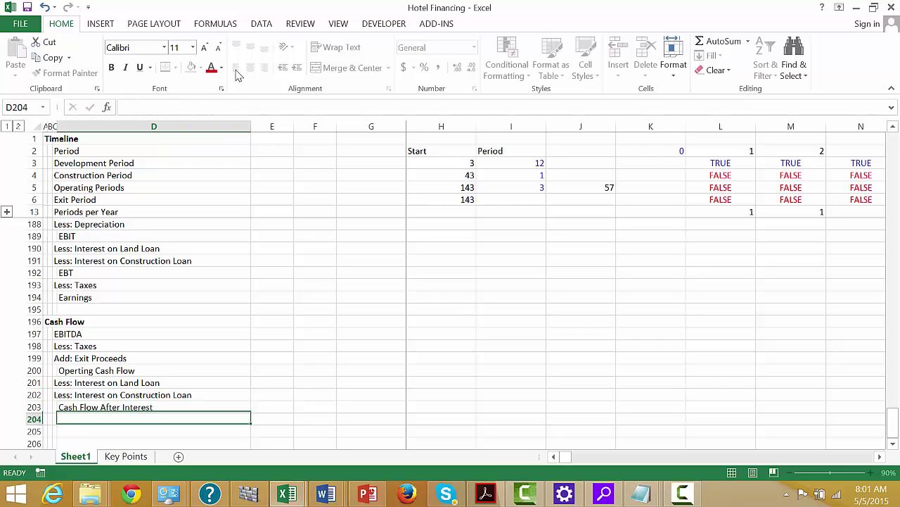
Enter the line item "Less: Scheduled Repayment on Land Above" in C204
key("Left")
type("Less:")
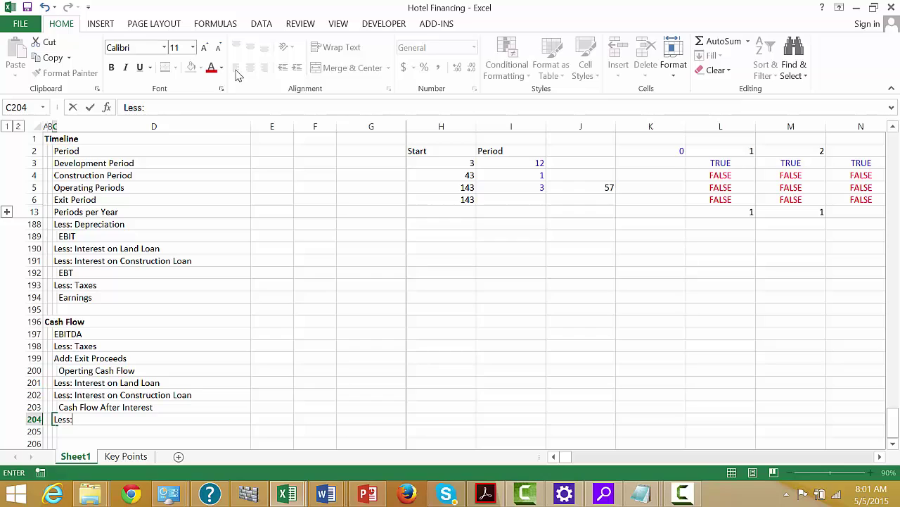
type(" Scheduled ")
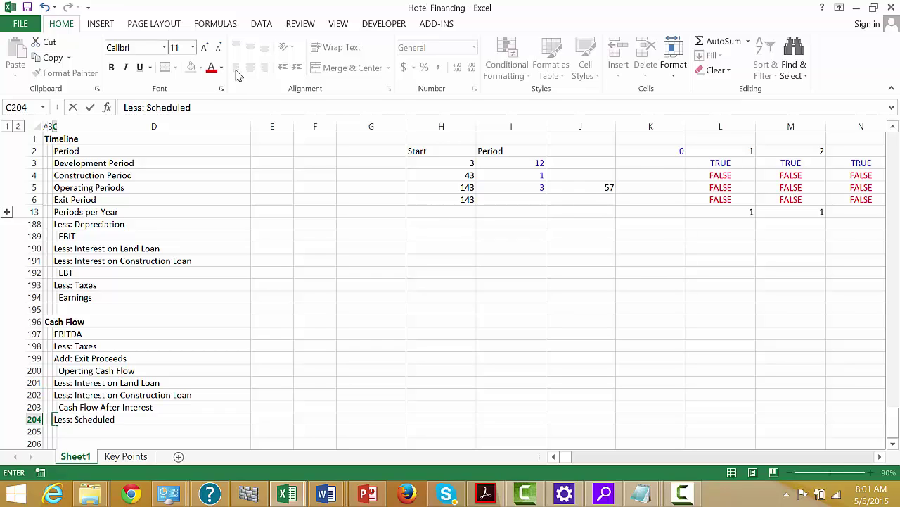
type("Repayment on Lao")
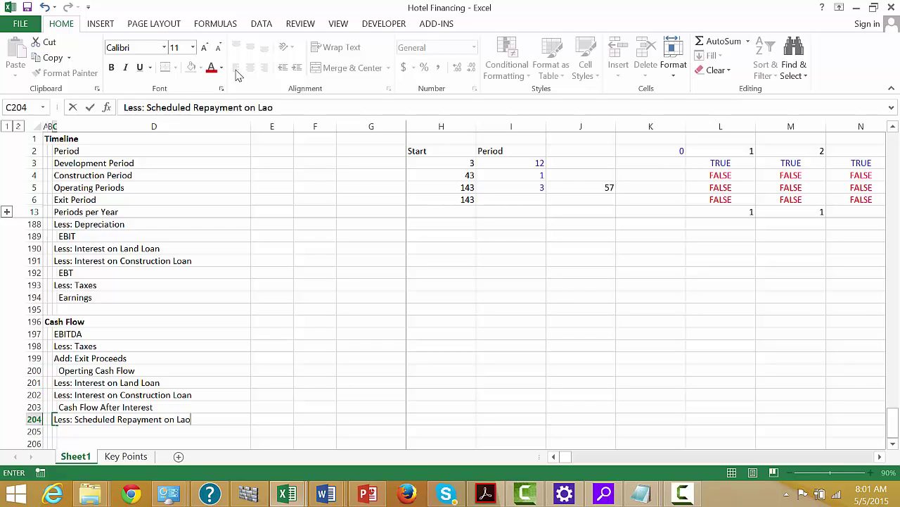
key("BackSpace")
key("BackSpace")
type("and Above")
key("Return")
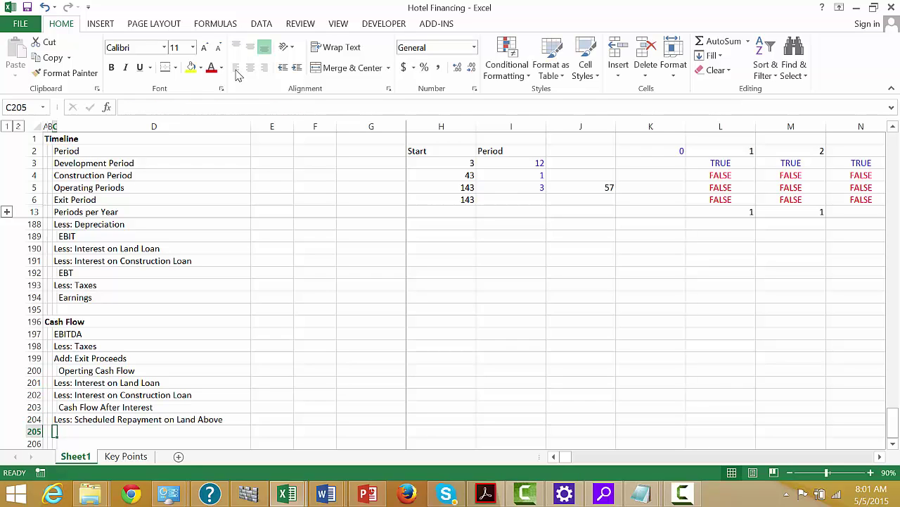
Enter the indented subtotal label "Cash Flow After Land Loan Repayment" in D205
type("Cash Flow ")
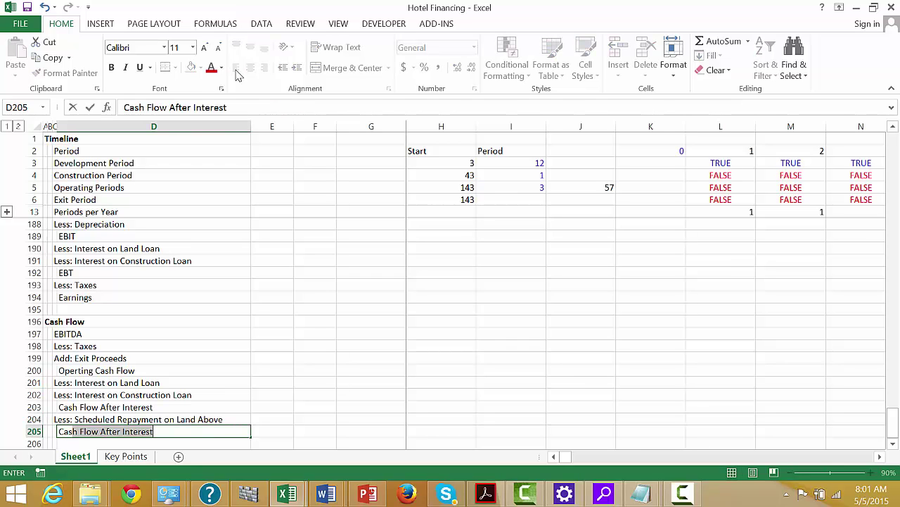
type("Aft")
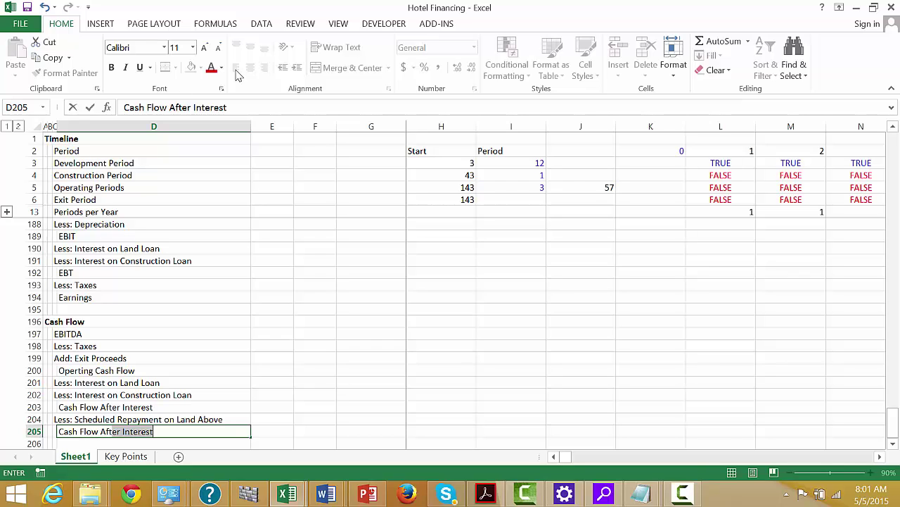
type("er Lasn")
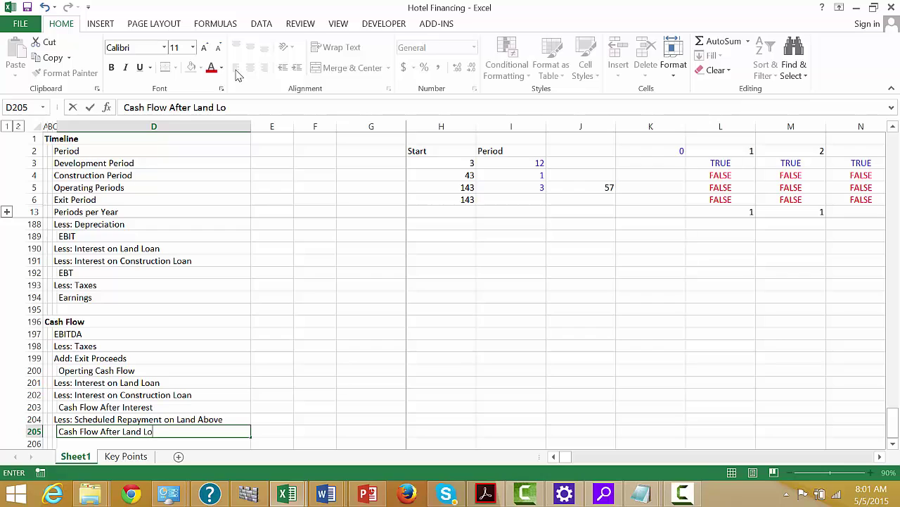
type(" Loan Repayment")
key("Return")
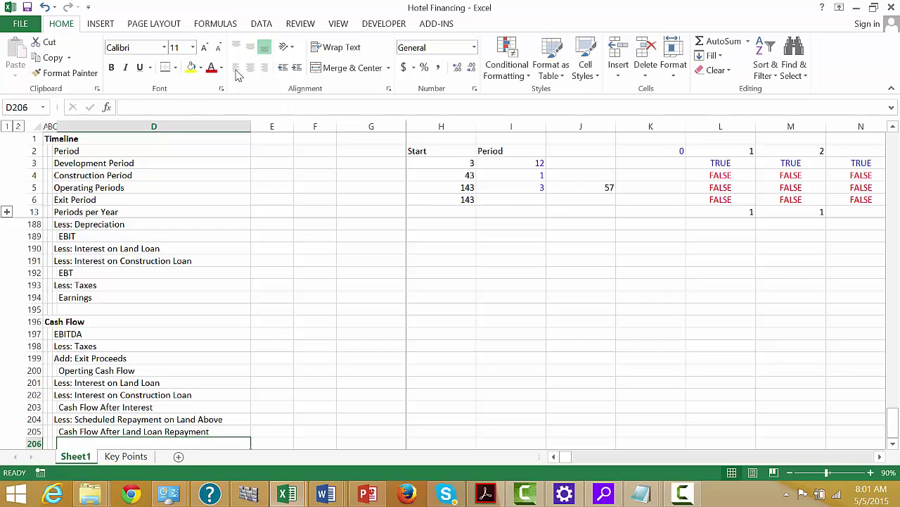
Enter the line item "Less: Repayment of Land Loan balance at Exit" in C206
key("Left")
type("Les")
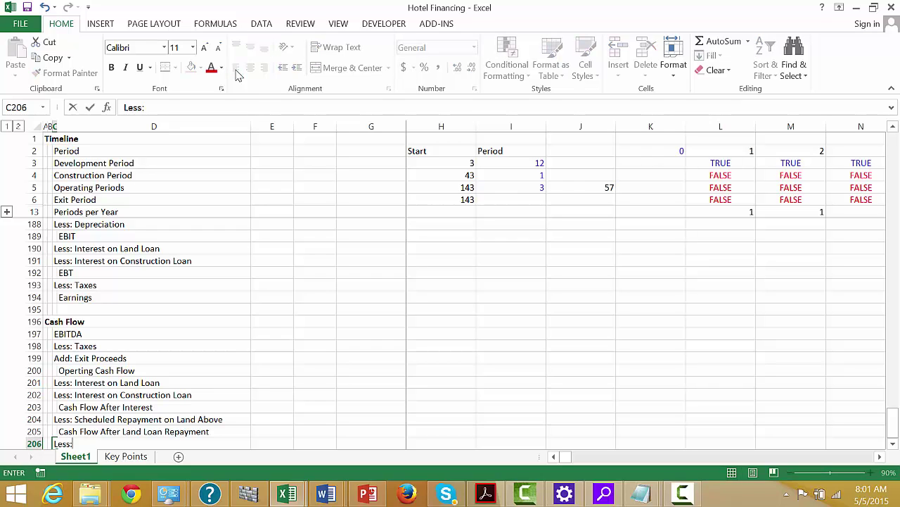
type("s: Cash")
key("BackSpace")
key("BackSpace")
type("Repayment of ")
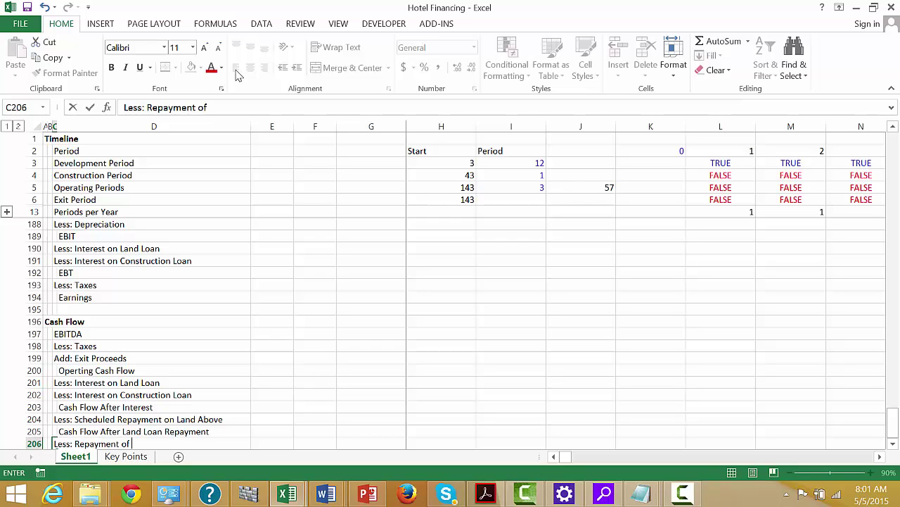
type("LAnnd ")
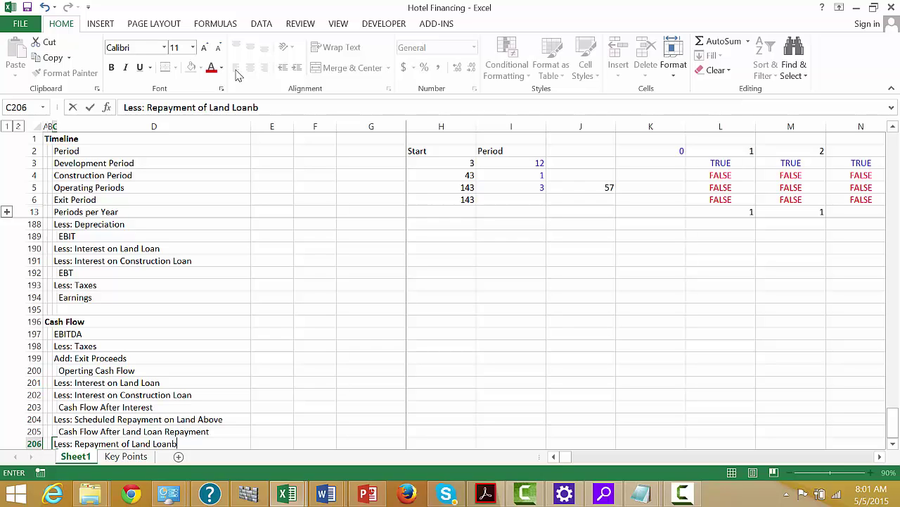
type("Loan bak")
key("BackSpace")
type("lla")
key("BackSpace")
key("BackSpace")
key("BackSpace")
type("lance")
type(" ad")
type(" Ex")
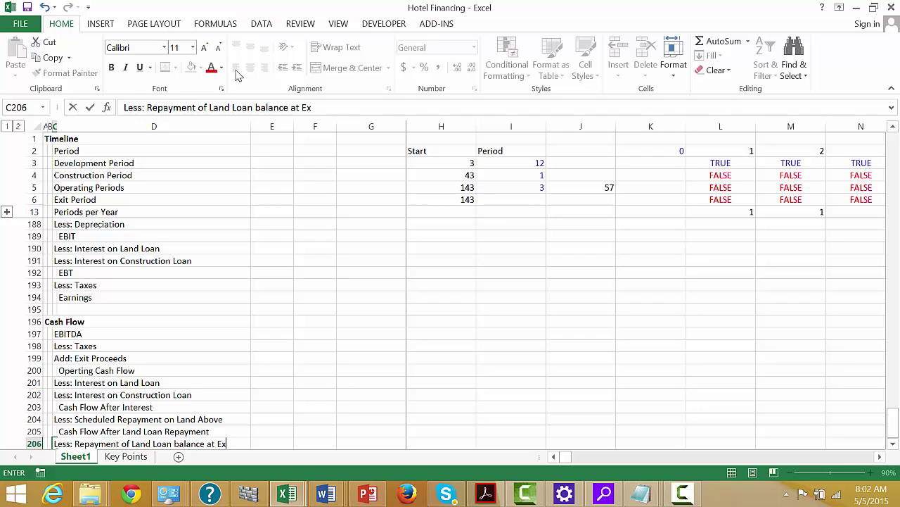
type("ot")
key("BackSpace")
key("BackSpace")
type("it")
key("Return")
Enter the indented subtotal label "Cash Flow After Land Loan Repayment at Exit" in D207
type("Cash F")
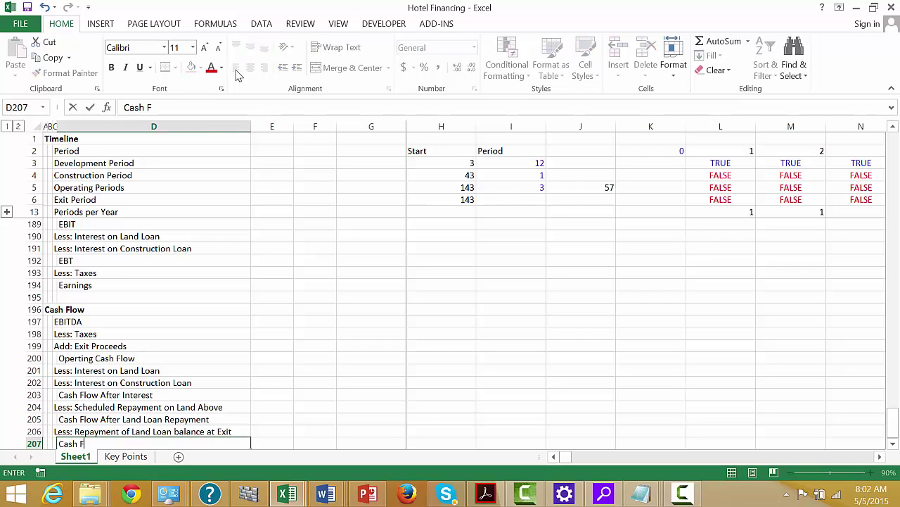
type("low After L")
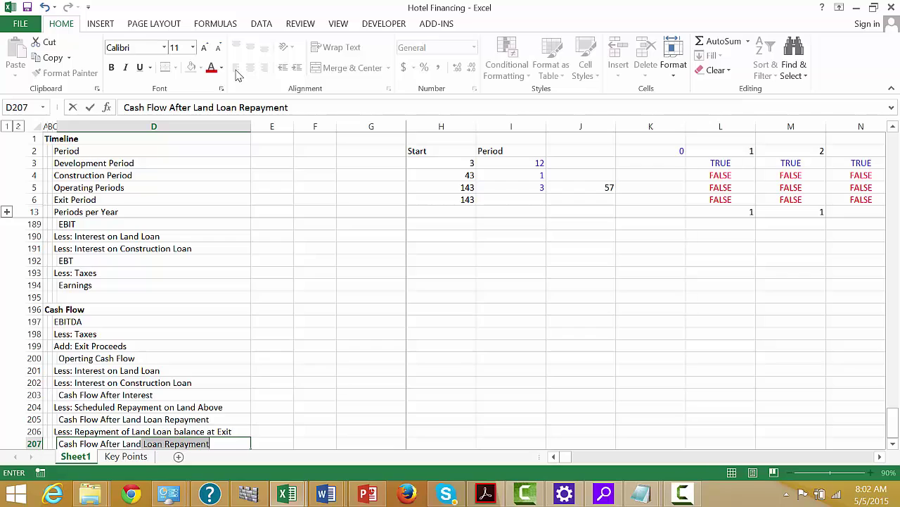
type("and Loan")
key("Return")
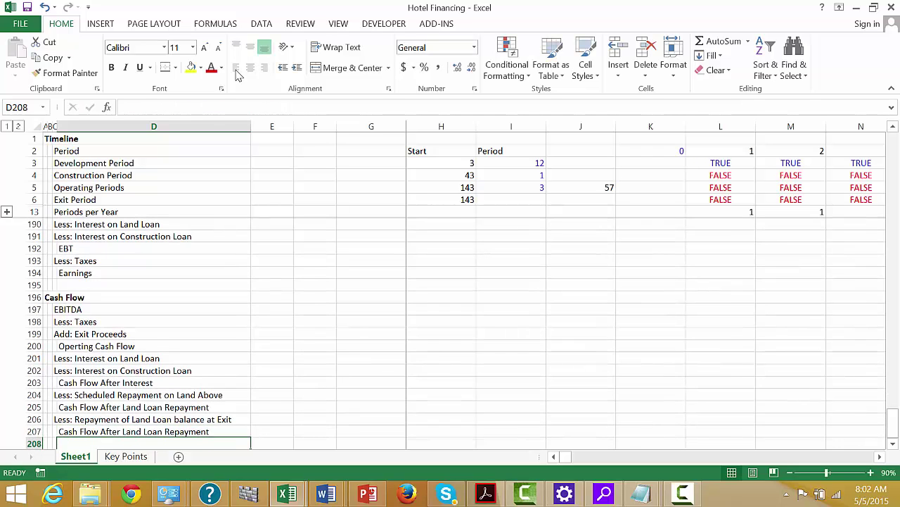
key("Up")
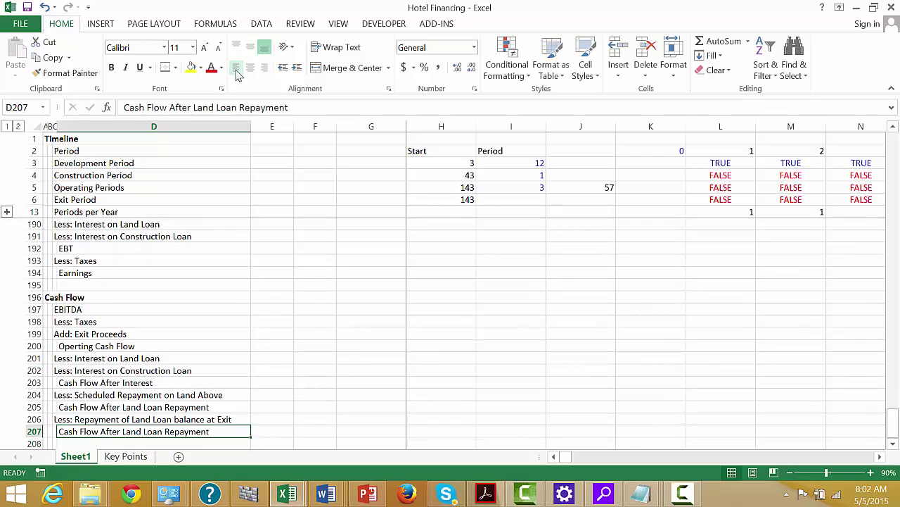
key("F2")
type("at Exit")
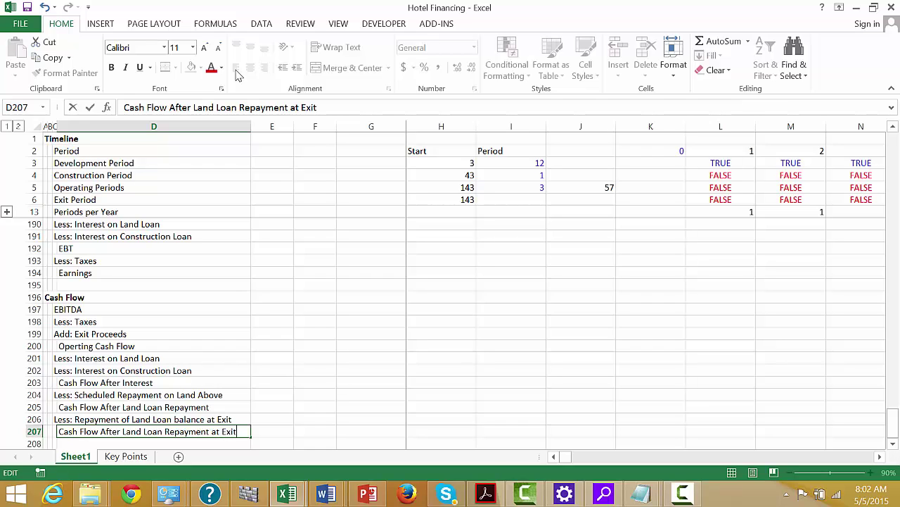
key("Return")
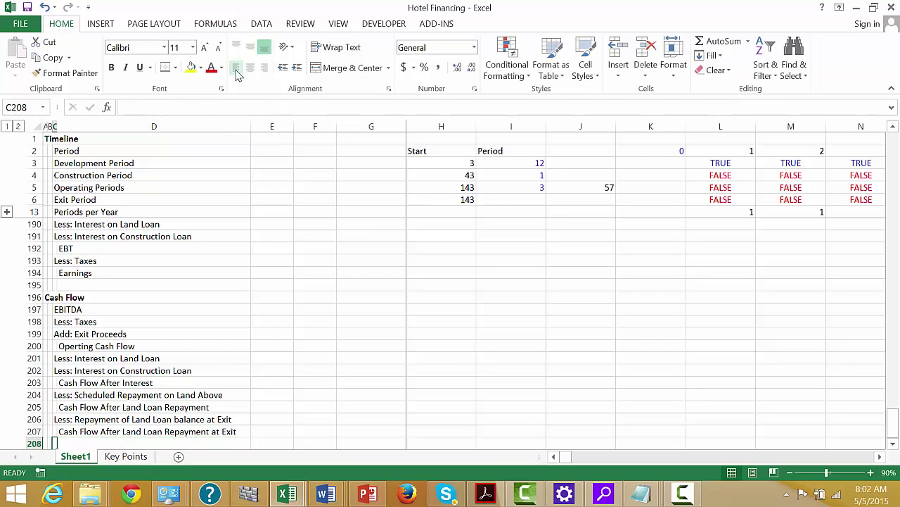
Enter the line item "Less: Repayment of Construction Loan" in C208
type("Less:")
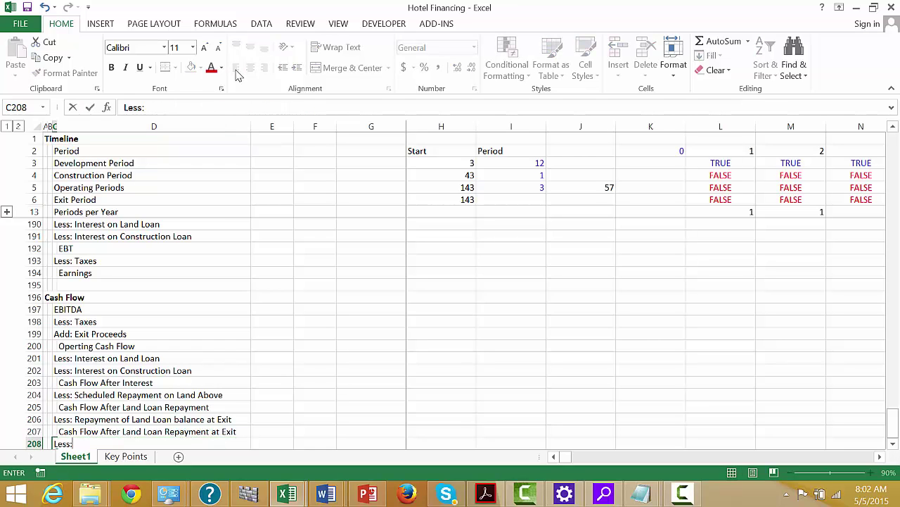
type(" Ca")
key("BackSpace")
key("BackSpace")
type("Repaym")
key("BackSpace")
type("ent of ")
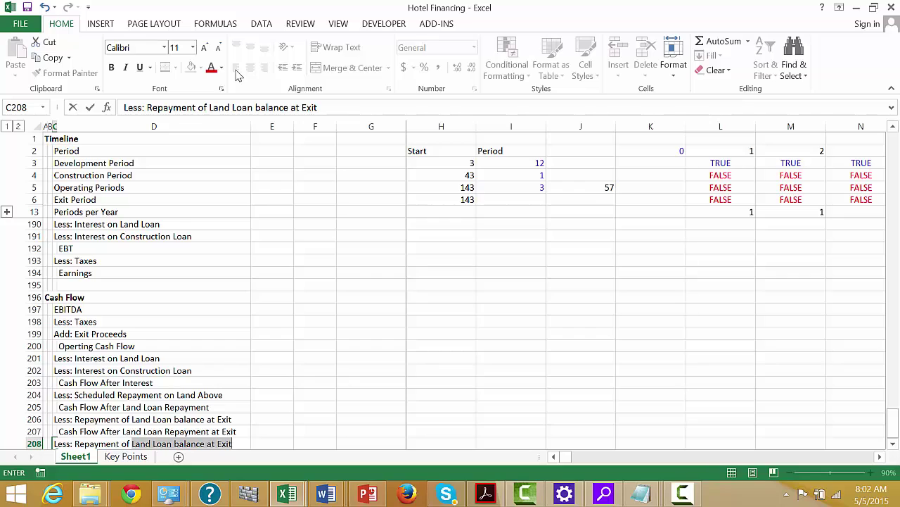
type("C")
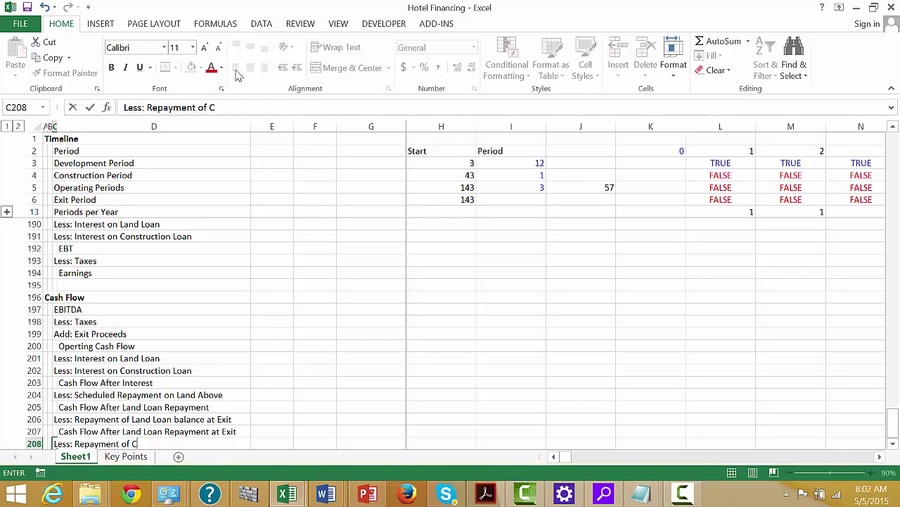
type("onstruction")
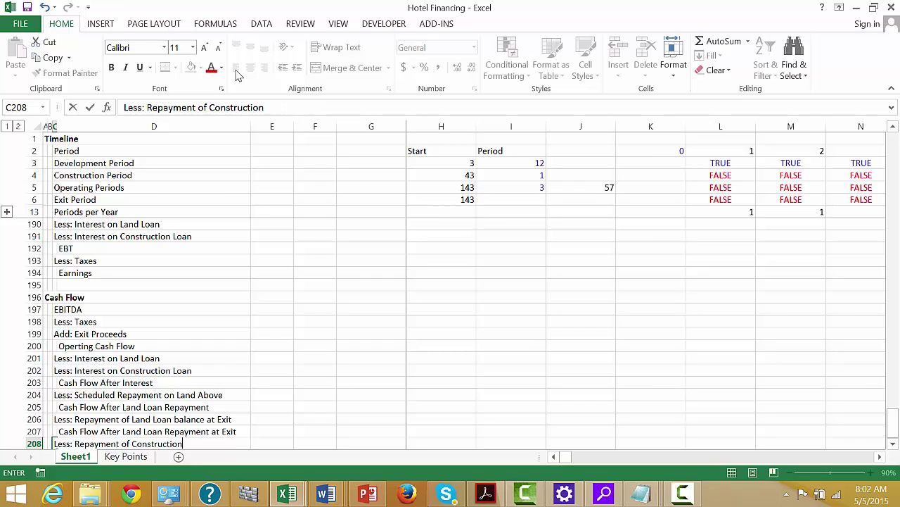
type(" Loan")
key("ctrl+Return")
Review the Construction Loan inputs in the Financing Assumptions, especially the Cash Sweep Percent in row 74
key("Page_Up")
key("Page_Up")
key("Page_Up")
key("Page_Up")
key("Page_Up")
key("Page_Up")
key("Page_Up")
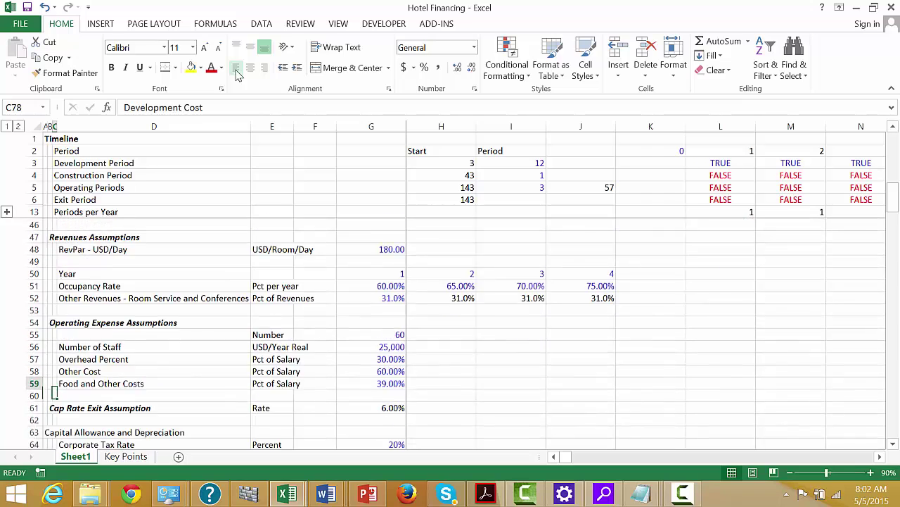
key("Up")
key("Up")
key("Up")
key("Up")
key("Up")
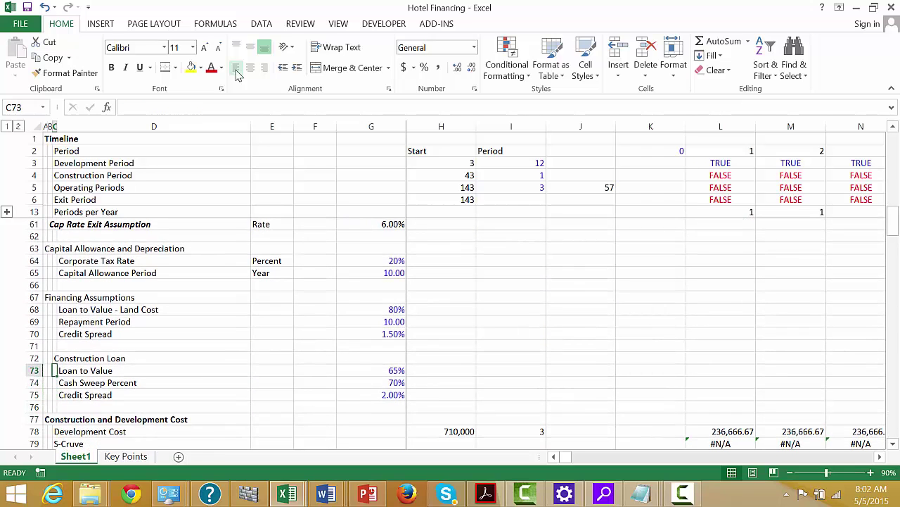
key("Down")
key("Right")
key("Right")
key("Right")
key("Right")
key("Up")
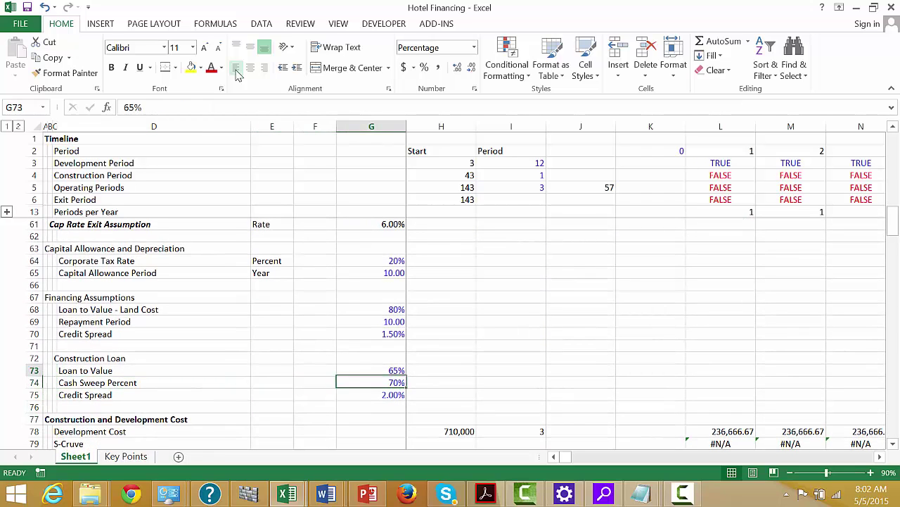
key("Down")
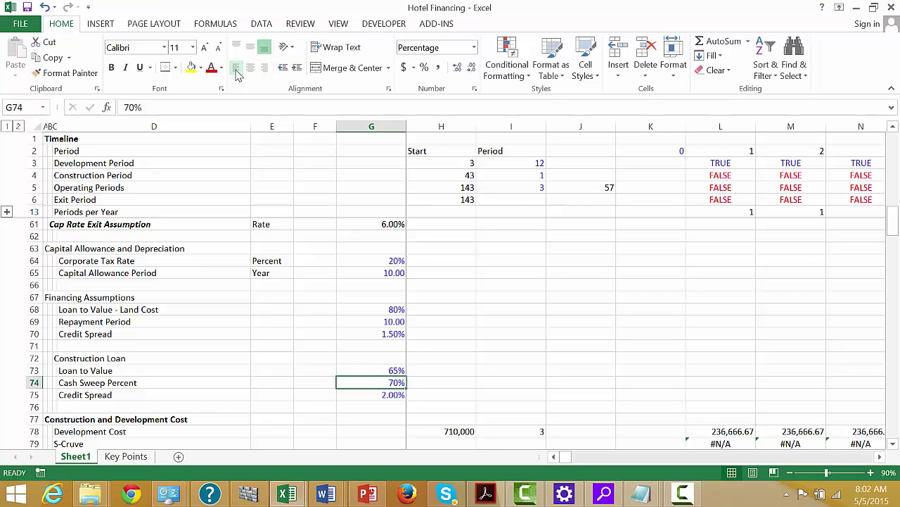
key("Left")
key("Left")
key("Left")
key("Right")
key("Right")
key("Left")
key("Left")
key("Left")
key("Left")
key("Left")
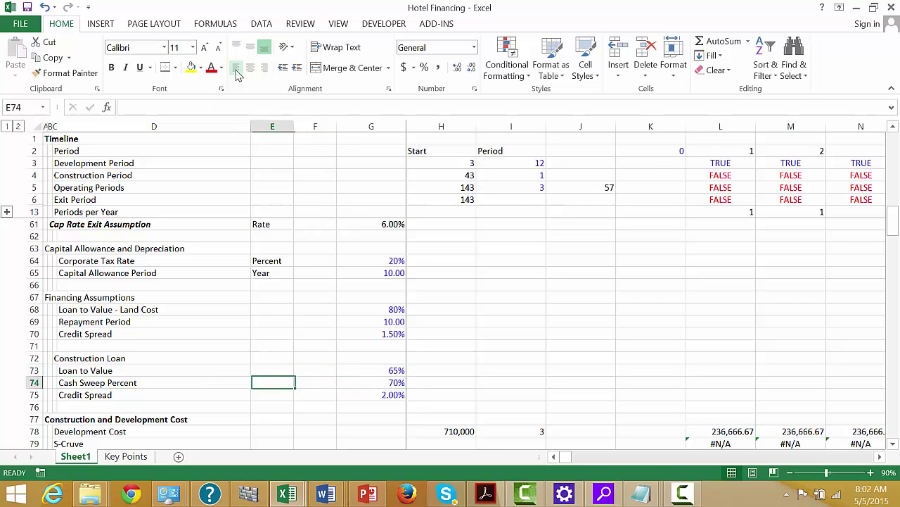
Enter the indented subtotal label "Cash Flow After Repayment" in D209 of the Cash Flow section
key("Page_Down")
key("Page_Down")
key("Page_Down")
key("Page_Down")
key("Page_Down")
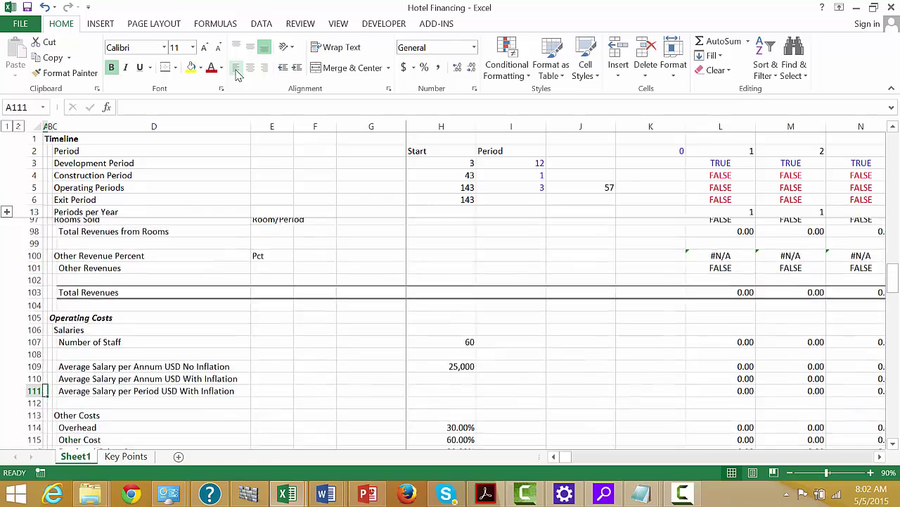
key("Page_Down")
key("Page_Down")
key("Page_Down")
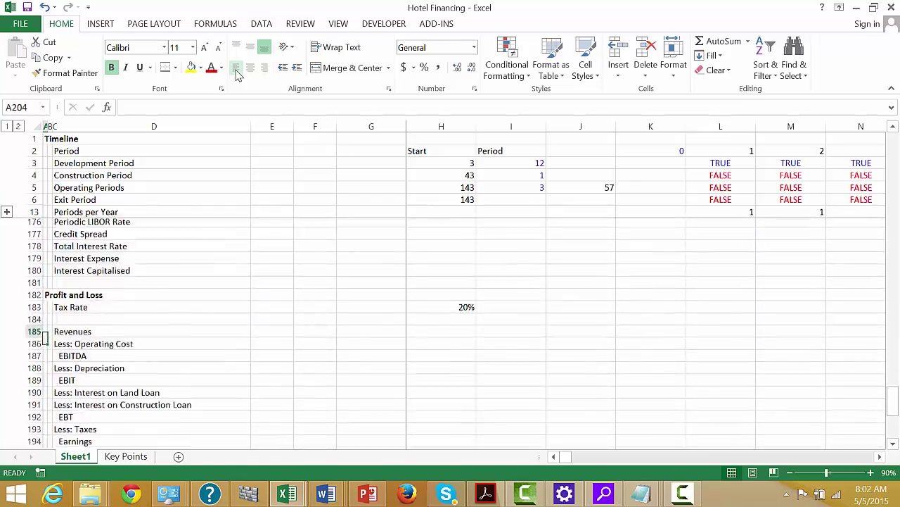
key("Page_Up")
key("Down")
key("Down")
key("Down")
key("Down")
key("Down")
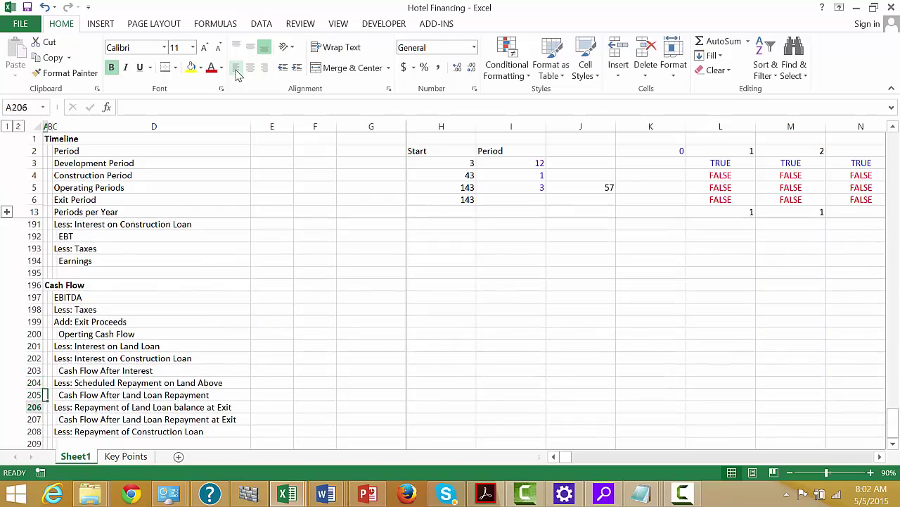
key("Right")
key("Right")
key("Right")
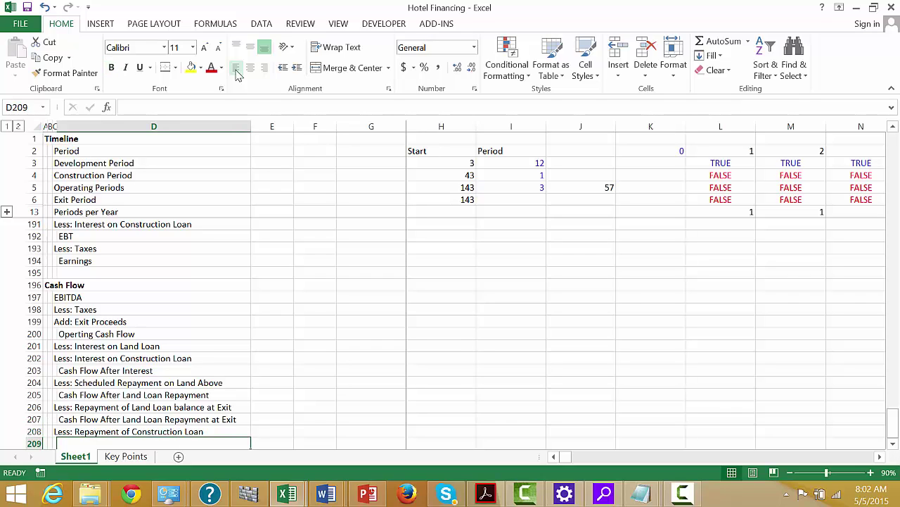
type("Cash")
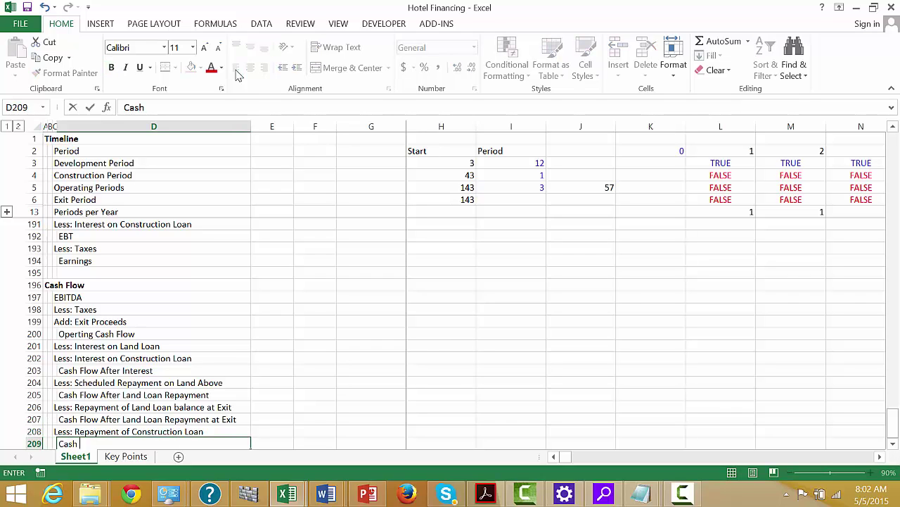
type(" Flow After Repayment")
key("Return")
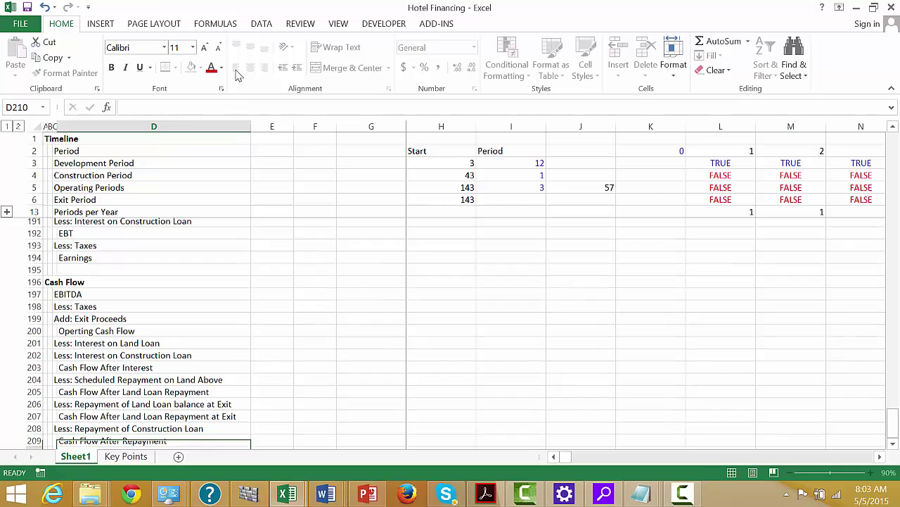
Enter the line item "Less: Repayment of Construction Loan at Exit" in C210
key("Left")
type("Less:")
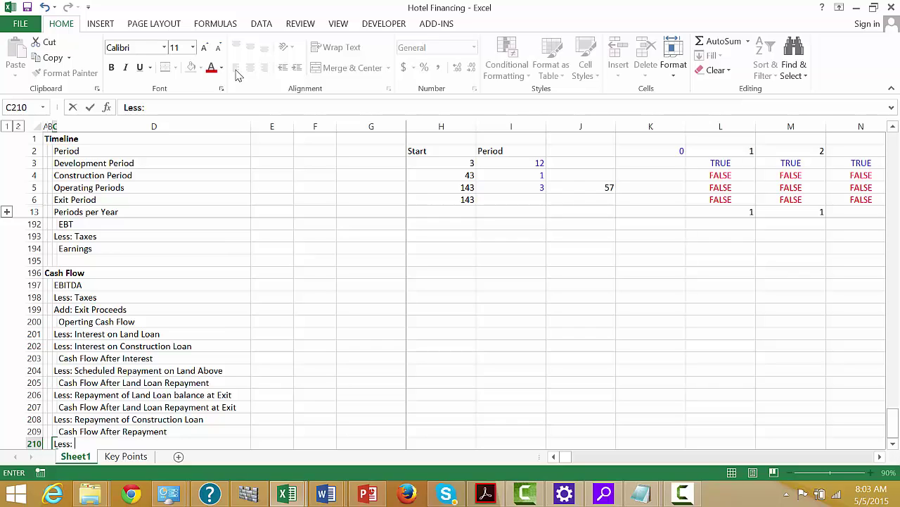
type(" Repayment o")
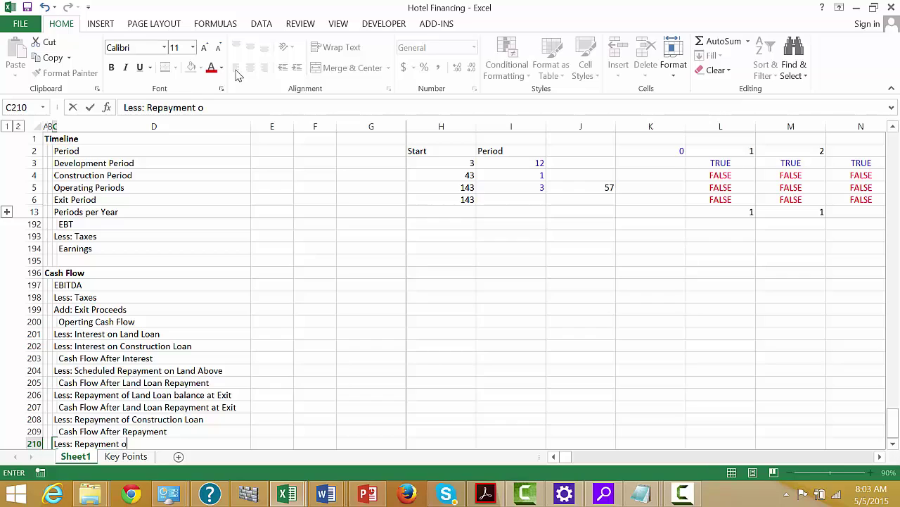
type("f L")
key("BackSpace")
key("BackSpace")
type("Constructi")
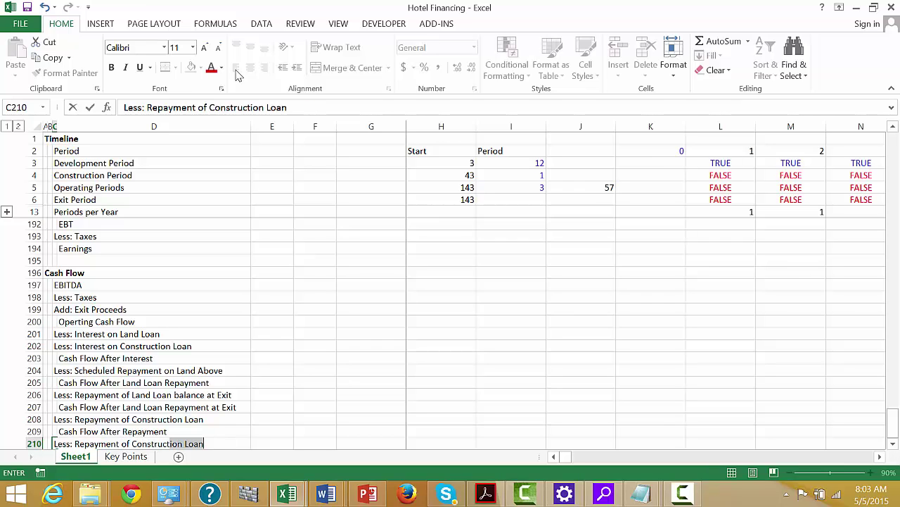
type("on Loaan")
key("BackSpace")
key("BackSpace")
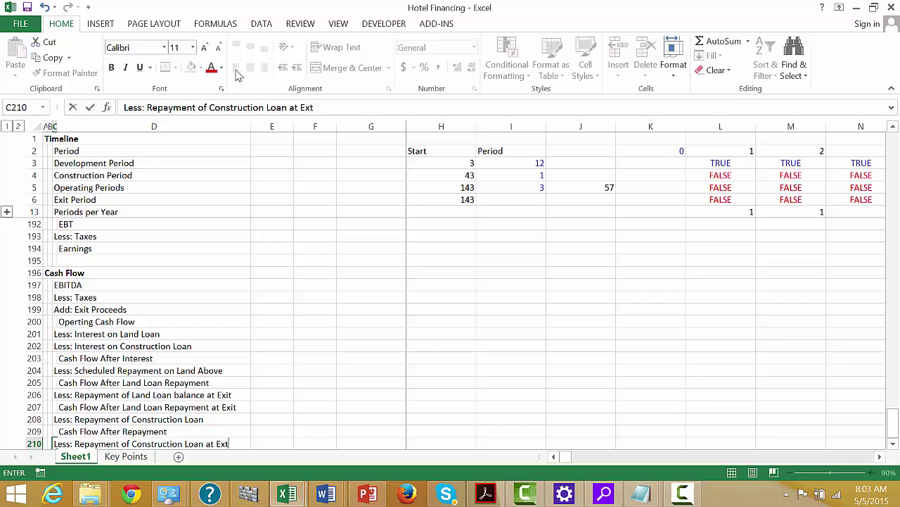
type("n at Exit")
key("Return")
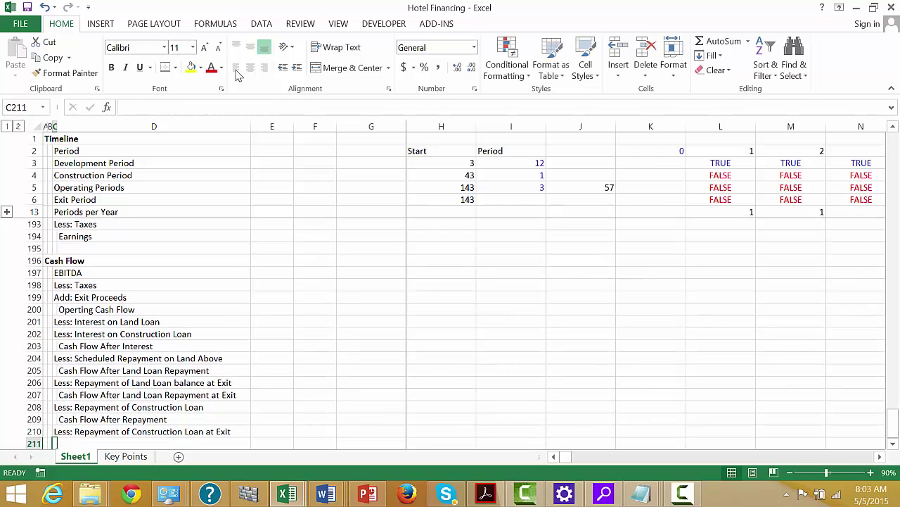
Enter the indented final label "Dividends" in D211
key("Right")
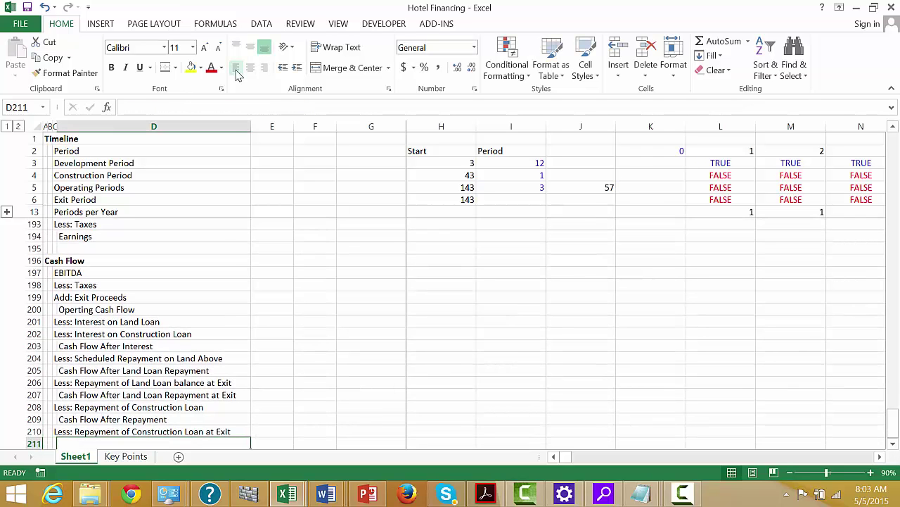
type("Disc")
key("BackSpace")
key("BackSpace")
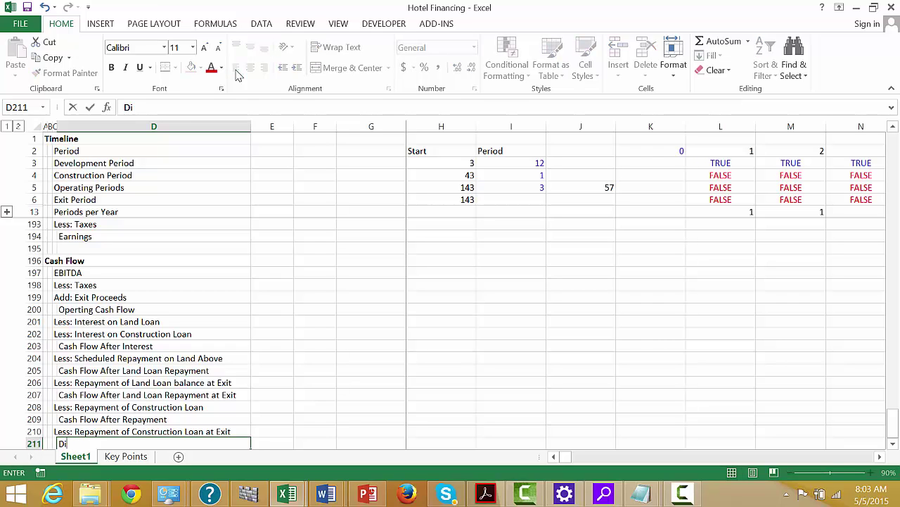
type("vidends")
key("Return")
Link H208 in the "Less: Repayment of Construction Loan" row to the Cash Sweep Percent assumption in G74
key("Up")
key("Up")
key("Right")
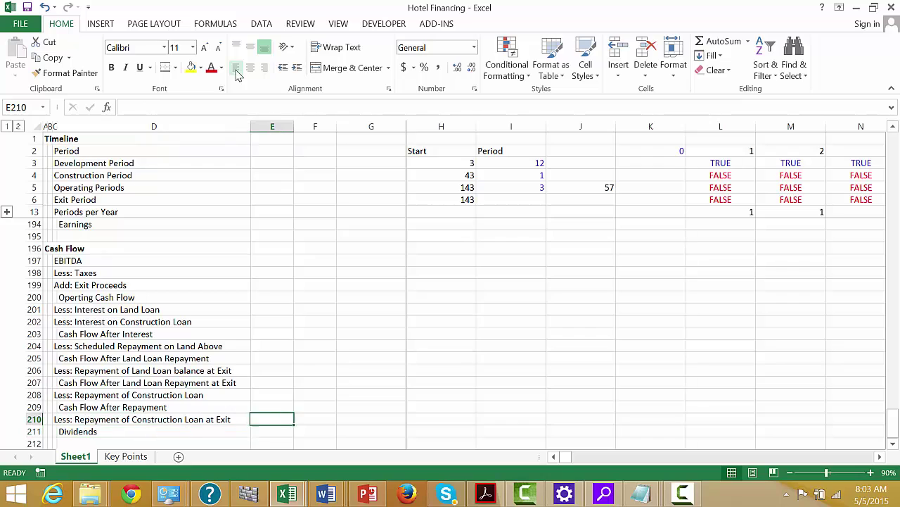
key("Right")
key("Up")
key("Left")
key("Left")
key("Up")
key("Left")
key("Right")
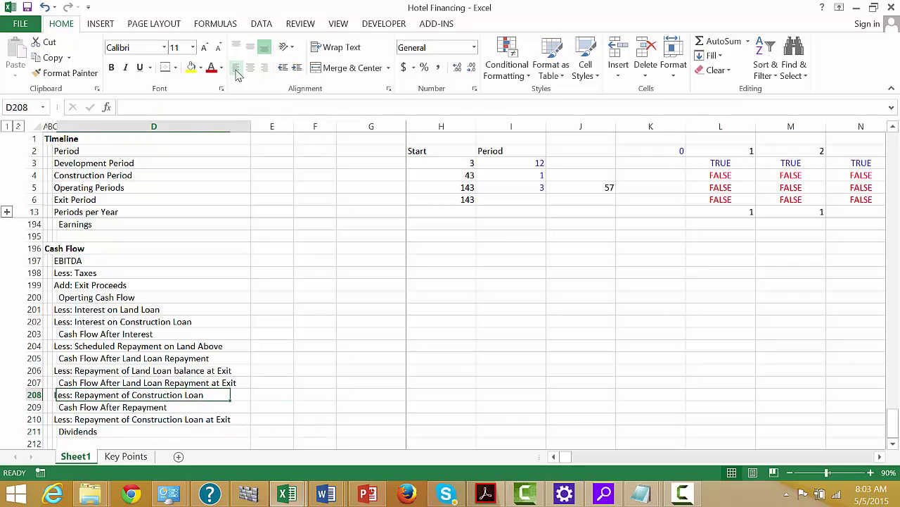
key("Right")
key("Right")
key("Right")
key("Right")
type("=")
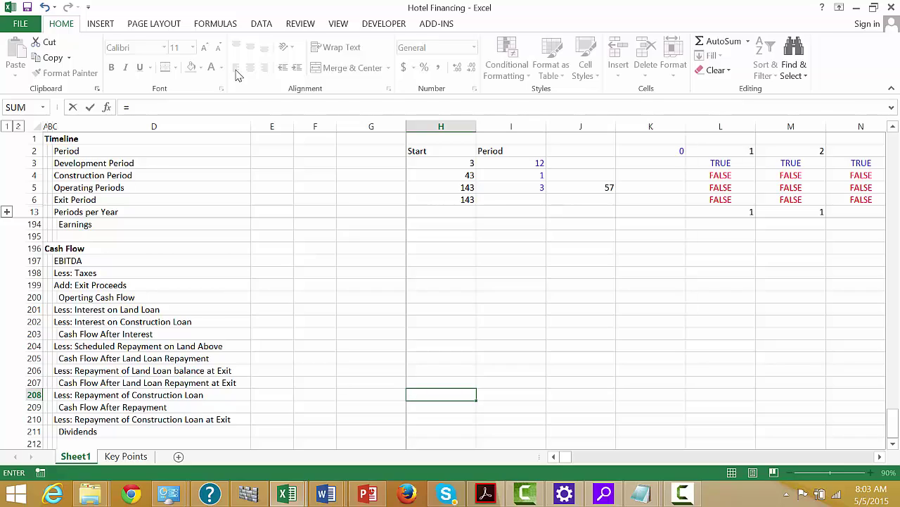
key("Page_Up")
key("Page_Up")
key("Page_Up")
key("Page_Up")
key("Page_Up")
key("Page_Up")
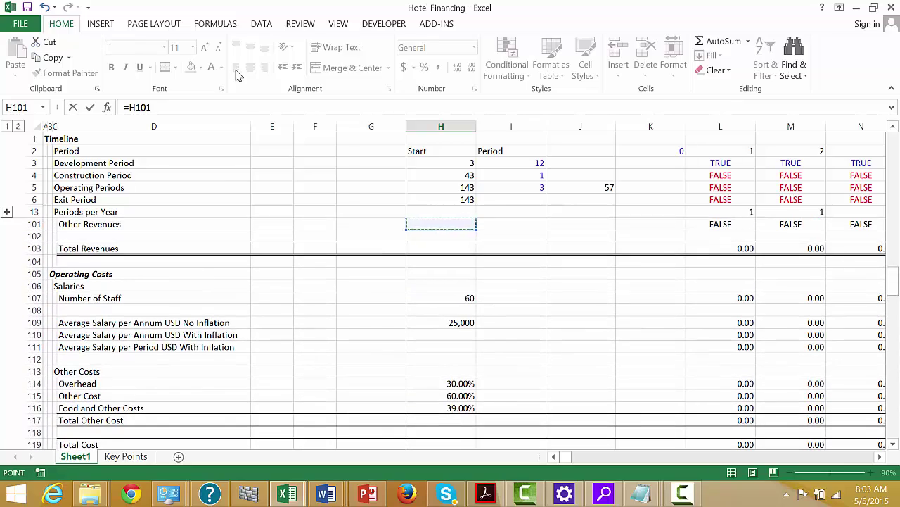
key("Page_Up")
key("Page_Up")
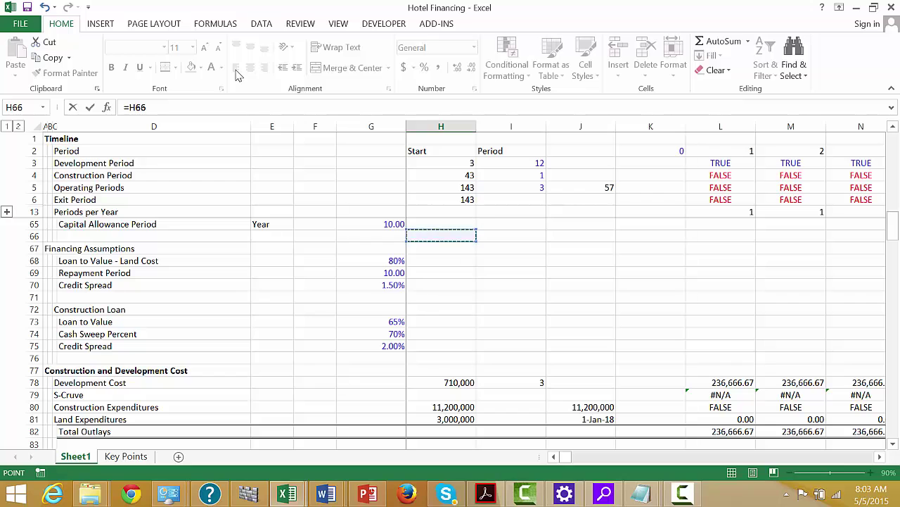
key("Down")
key("Down")
key("Down")
key("Down")
key("Down")
key("Down")
key("Down")
key("Down")
key("Down")
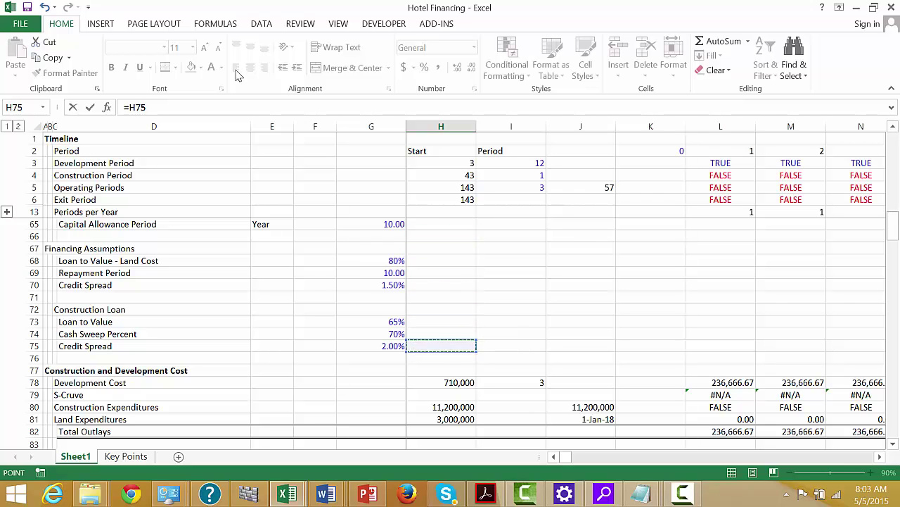
key("Left")
key("Up")
key("Return")
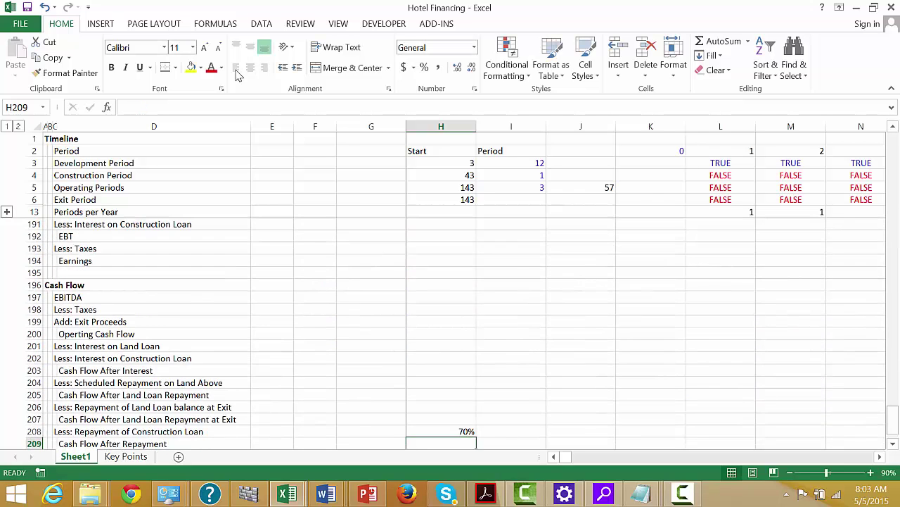
Enter the section heading "Net Cash Flows" in A213, one blank row below Dividends
key("Down")
key("Down")
key("Down")
key("Down")
key("Down")
key("Left")
key("Left")
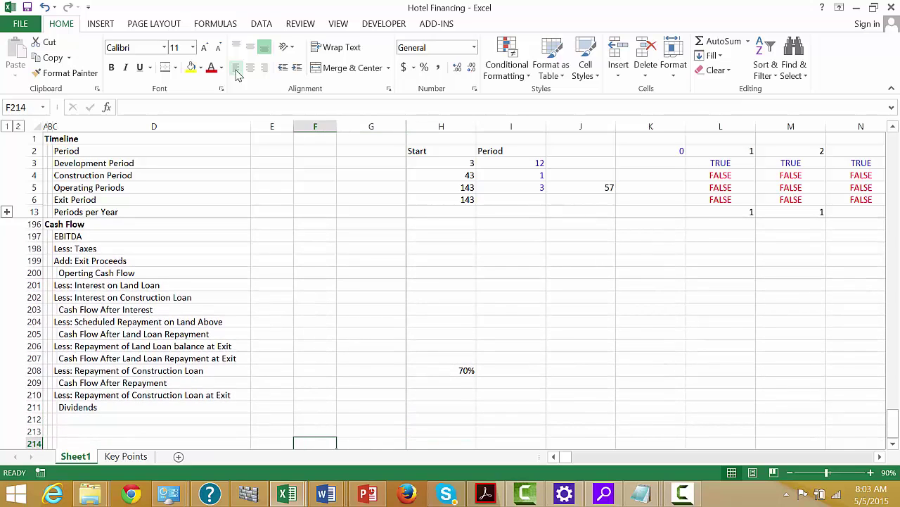
key("Home")
key("Up")
key("Up")
key("Down")
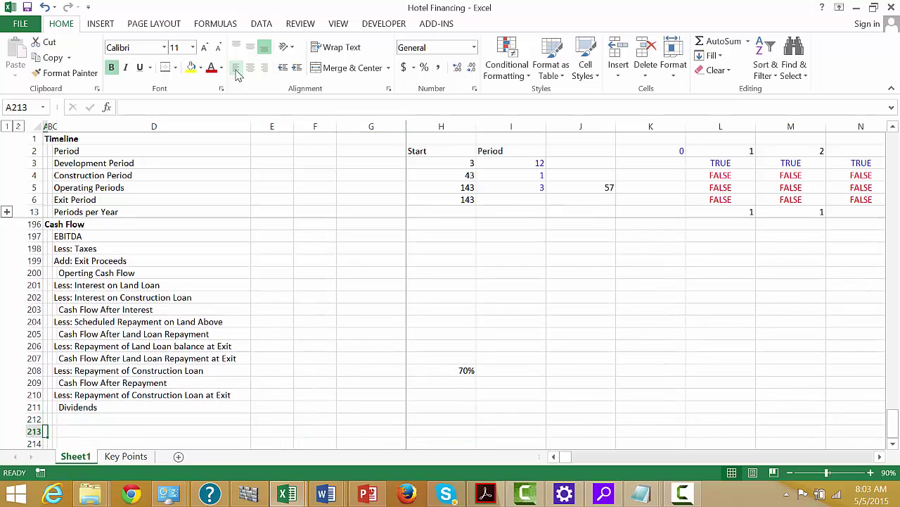
type("Net Cash Flows")
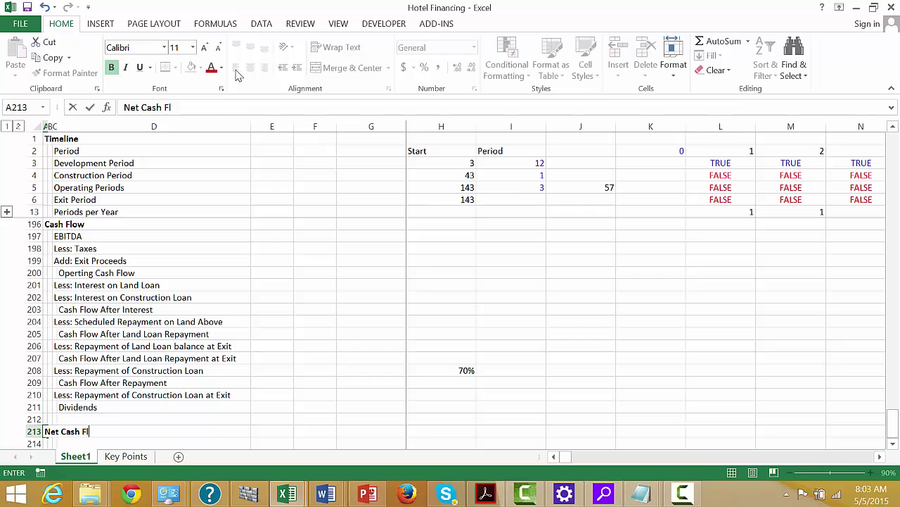
key("Return")
Enter the line item "Equity Cash Flow" in C214 under the Net Cash Flows heading
key("Right")
key("Right")
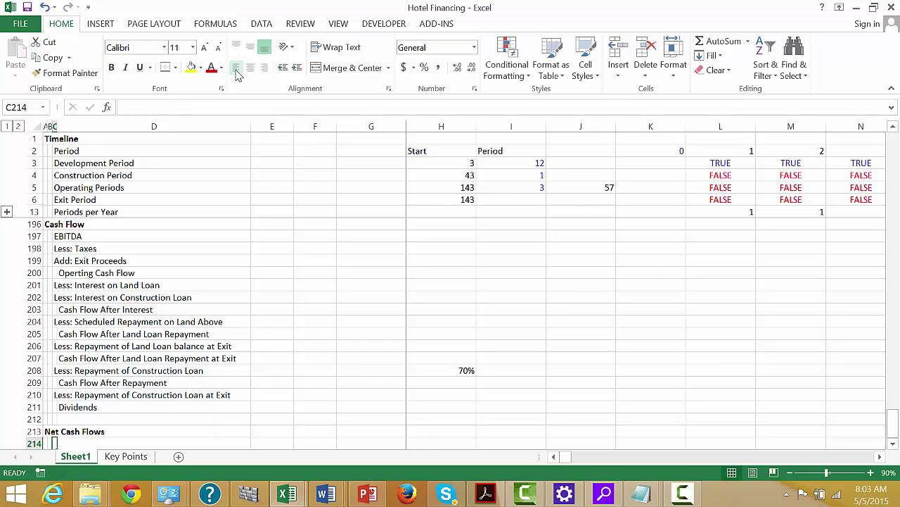
type("Equity Cas")
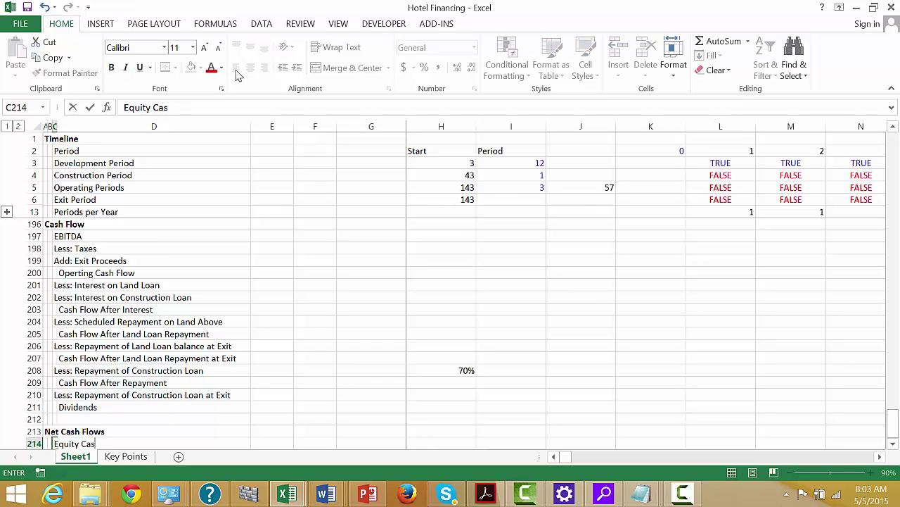
type("h Flow")
key("Return")
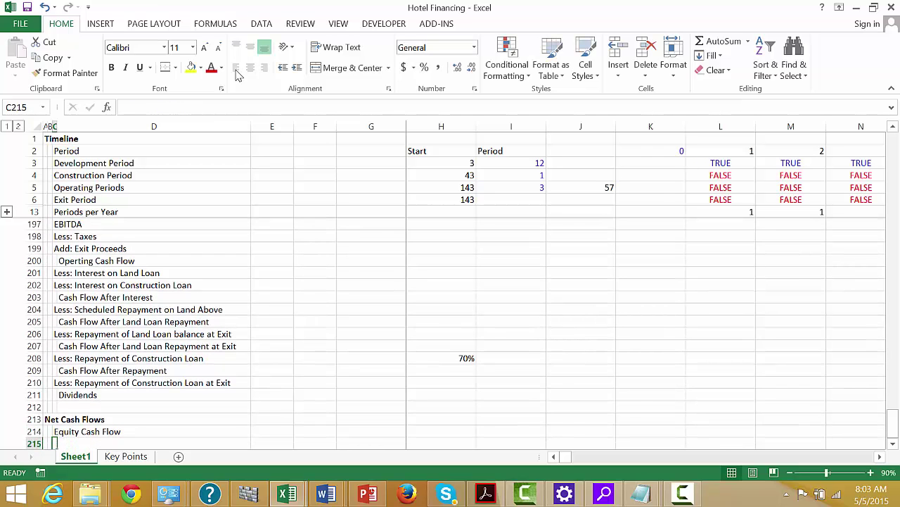
Enter the line item "Equity IRR" in C215 below Equity Cash Flow
type("Equity IRR")
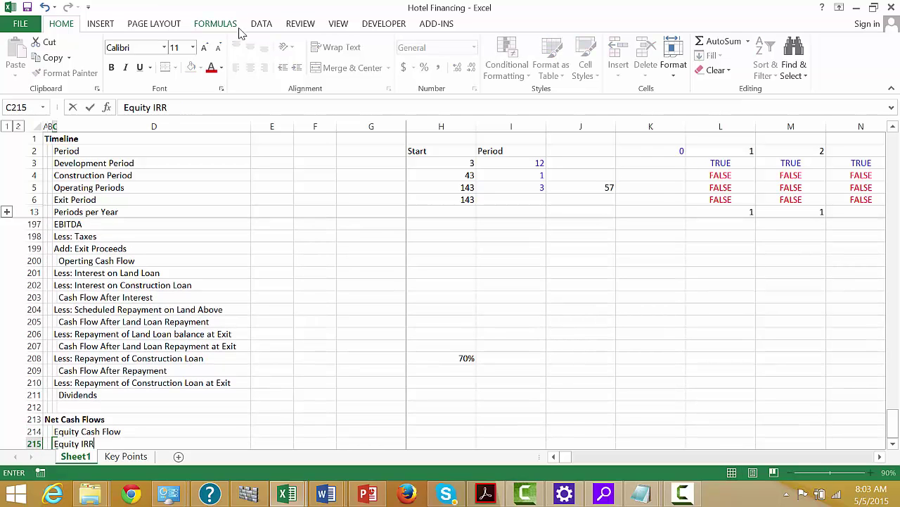
key("ctrl+Return")
key("Down")
key("Up")
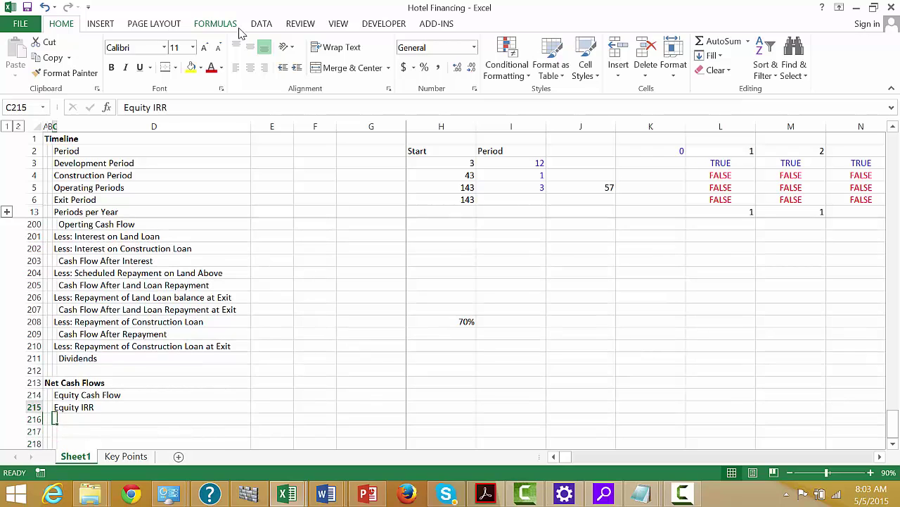
key("Up")
key("Up")
key("Down")
key("Down")
key("Down")
key("Down")
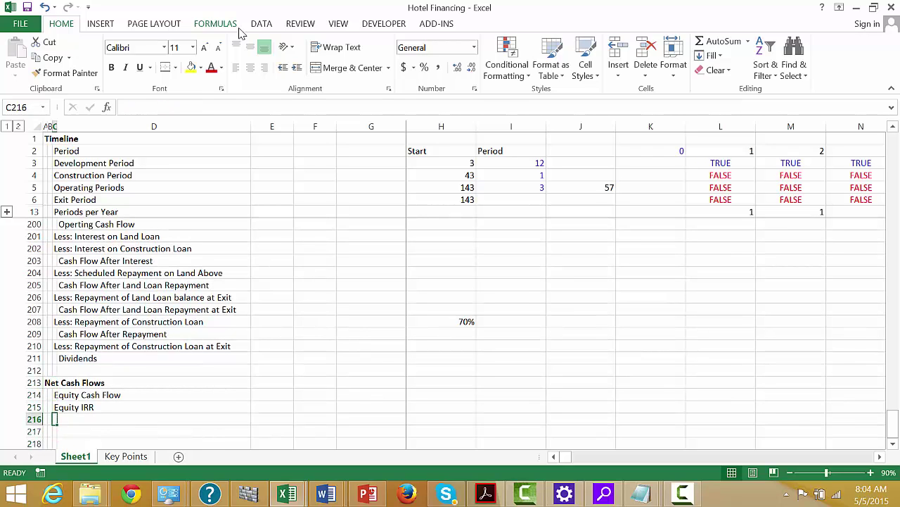
Review the sections above Cash Flow, from the loan schedules up to Capital Allowances and Taxes, ending at the Uses lines of Sources and Uses
key("Up")
key("Up")
key("Up")
key("Up")
key("Up")
key("Up")
key("Up")
key("Up")
key("Up")
key("Up")
key("Up")
key("Up")
key("Up")
key("Up")
key("Up")
key("Up")
key("Up")
key("Up")
key("Up")
key("Up")
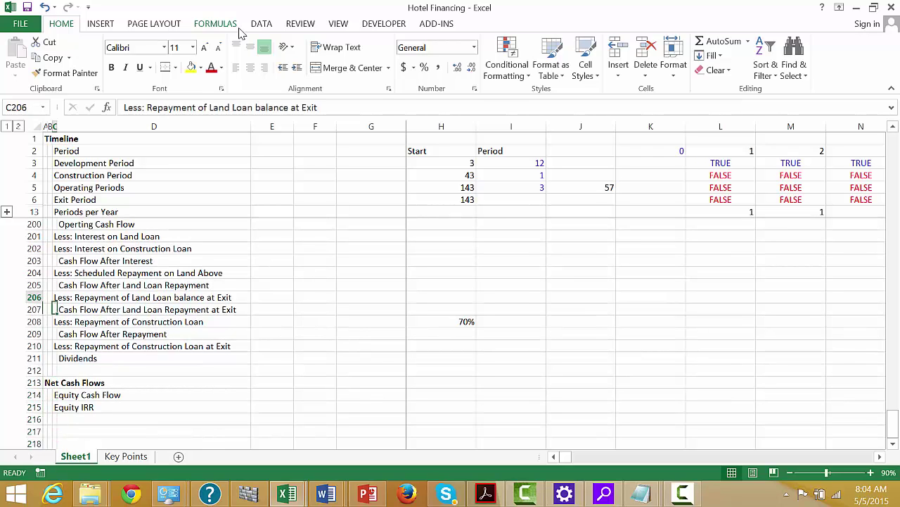
key("Up")
key("Up")
key("Up")
key("Up")
key("Up")
key("Up")
key("Up")
key("Up")
key("Up")
key("Up")
key("Up")
key("Up")
key("Up")
key("Up")
key("Up")
key("Up")
key("Up")
key("Up")
key("Up")
key("Up")
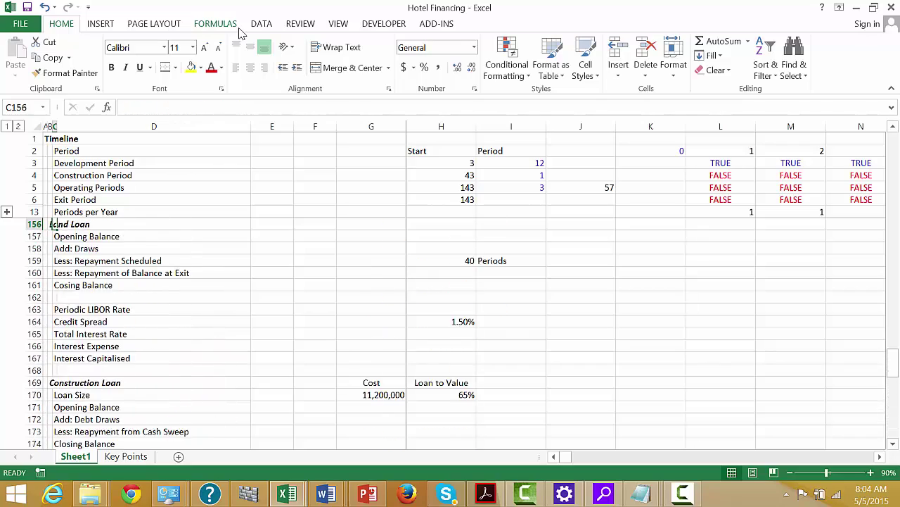
key("Up")
key("Up")
key("Up")
key("Up")
key("Up")
key("Up")
key("Up")
key("Up")
key("Up")
key("Up")
key("Up")
key("Up")
key("Up")
key("Up")
key("Up")
key("Up")
key("Up")
key("Up")
key("Up")
key("Up")
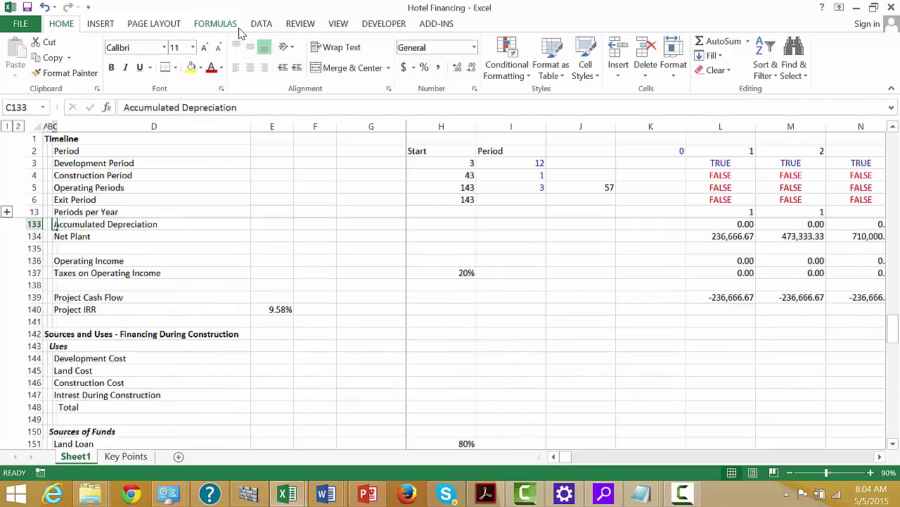
key("Down")
key("Down")
key("Down")
key("Down")
key("Down")
key("Down")
key("Down")
key("Down")
key("Down")
key("Down")
key("Down")
key("Down")
key("Down")
key("Down")
key("Down")
key("Down")
key("Down")
key("Down")
key("Down")
key("Down")
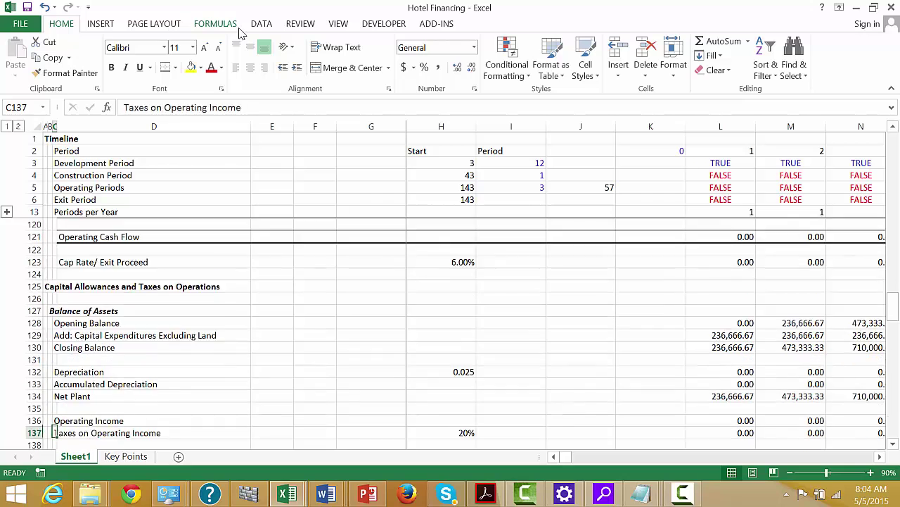
key("Up")
key("Up")
key("Up")
key("Up")
key("Up")
key("Up")
key("Up")
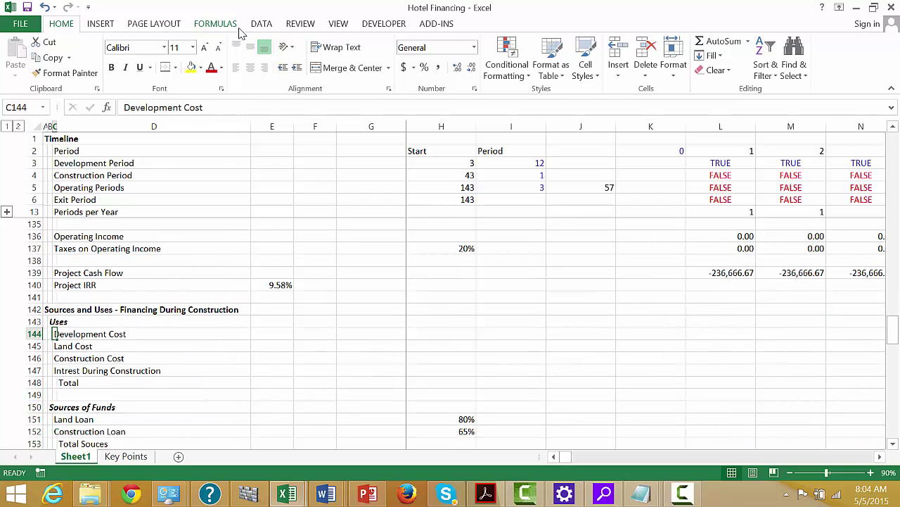
Link the period 1 Development Cost in L144 under Uses to the Development Cost in L78
key("Right")
key("Right")
key("Right")
key("Right")
key("Right")
key("Right")
key("Right")
key("Right")
key("Right")
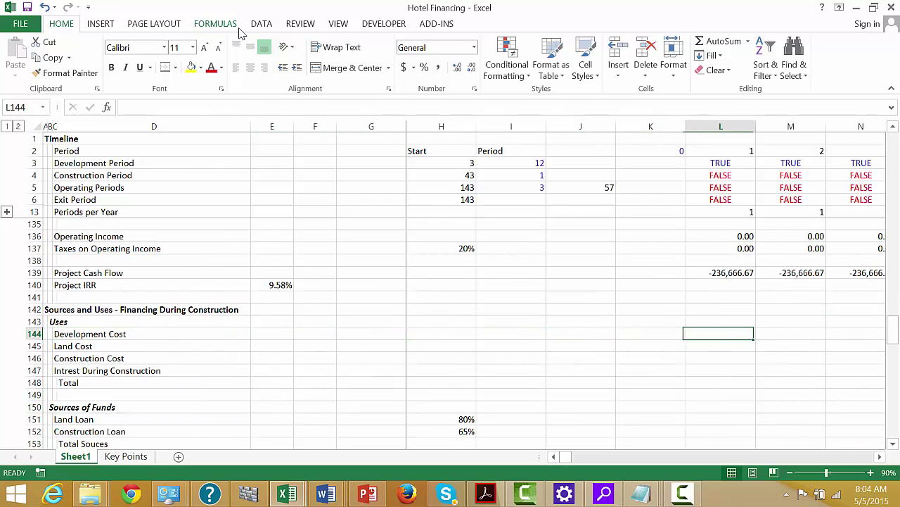
type("=")
key("Up")
key("Up")
key("Up")
key("Up")
key("Up")
key("Up")
key("Up")
key("Up")
key("Up")
key("Up")
key("Up")
key("Up")
key("Up")
key("Up")
key("Up")
key("Up")
key("Up")
key("Up")
key("Up")
key("Up")
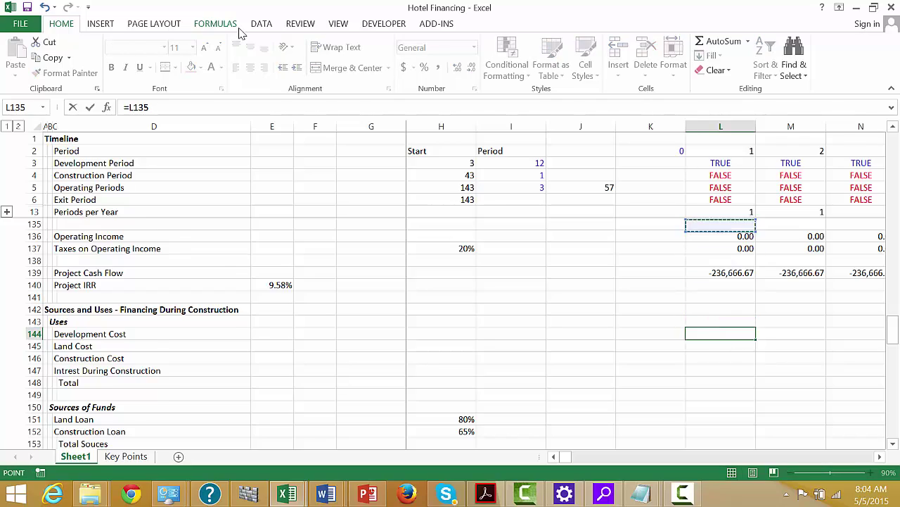
key("Up")
key("Up")
key("Up")
key("Up")
key("Up")
key("Up")
key("Up")
key("Up")
key("Up")
key("Up")
key("Up")
key("Up")
key("Up")
key("Up")
key("Up")
key("Up")
key("Up")
key("Up")
key("Up")
key("Up")
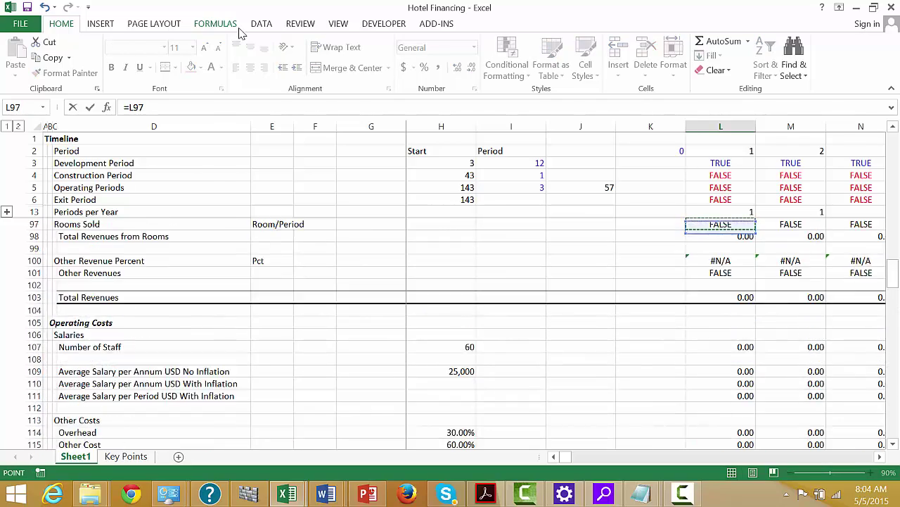
key("Up")
key("Up")
key("Up")
key("Up")
key("Up")
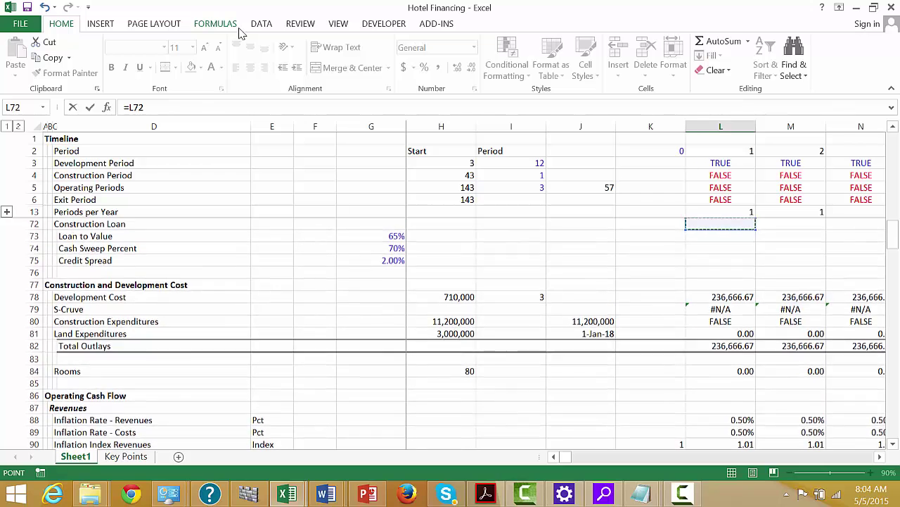
key("Down")
key("Down")
key("Down")
key("Down")
key("Down")
key("Down")
key("Return")
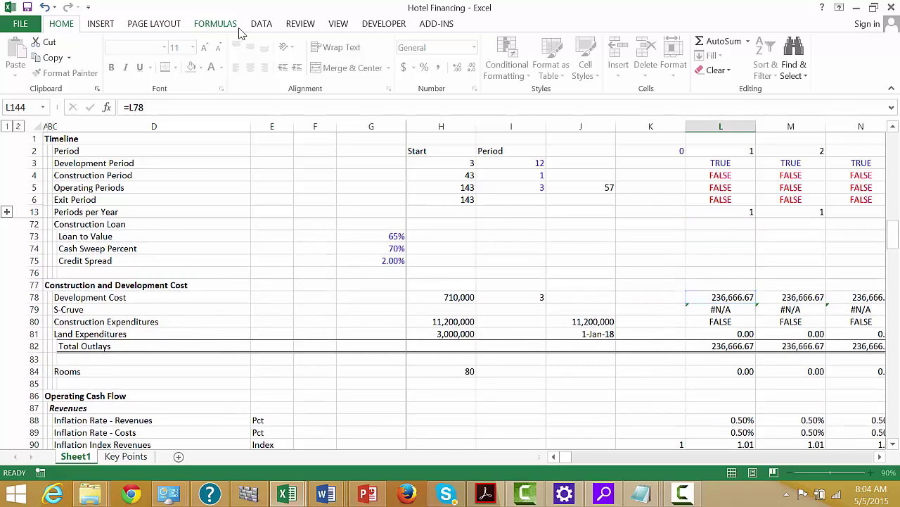
Link the period 1 Land Cost in L145 under Uses to the Land Expenditures in L81
type("=")
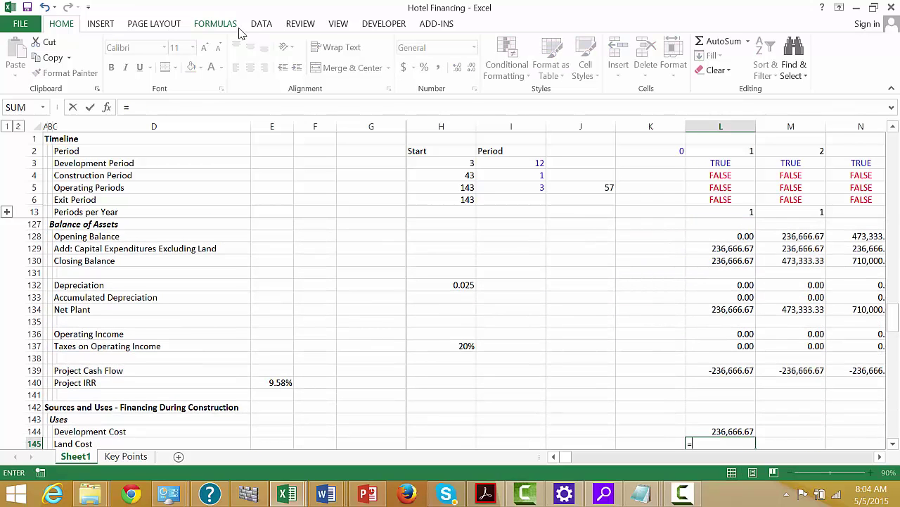
key("Up")
key("Up")
key("Up")
key("Up")
key("Up")
key("Up")
key("Up")
key("Up")
key("Up")
key("Up")
key("Up")
key("Up")
key("Up")
key("Up")
key("Up")
key("Up")
key("Up")
key("Up")
key("Up")
key("Up")
key("Up")
key("Up")
key("Up")
key("Up")
key("Up")
key("Up")
key("Up")
key("Up")
key("Up")
key("Up")
key("Up")
key("Up")
key("Up")
key("Up")
key("Up")
key("Up")
key("Up")
key("Up")
key("Up")
key("Up")
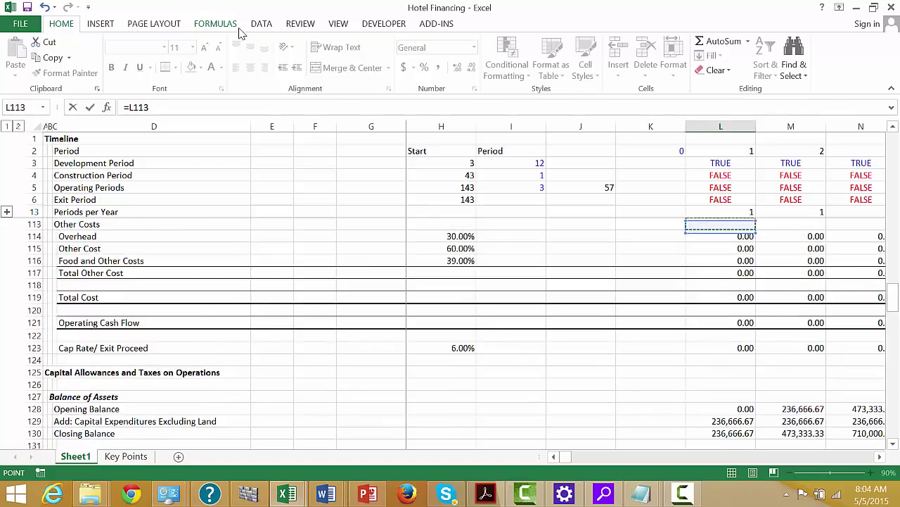
key("Up")
key("Up")
key("Up")
key("Up")
key("Up")
key("Up")
key("Up")
key("Up")
key("Up")
key("Up")
key("Up")
key("Up")
key("Up")
key("Up")
key("Up")
key("Up")
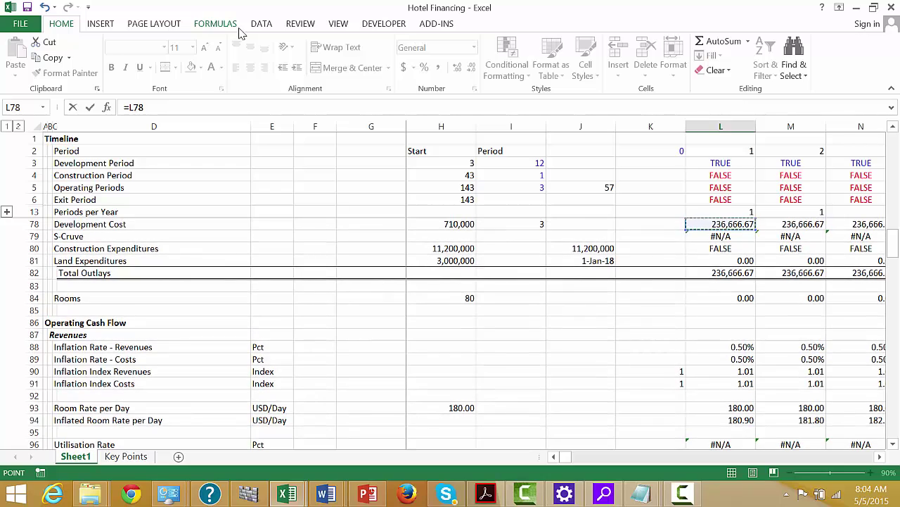
key("Down")
key("Down")
key("Down")
key("Return")
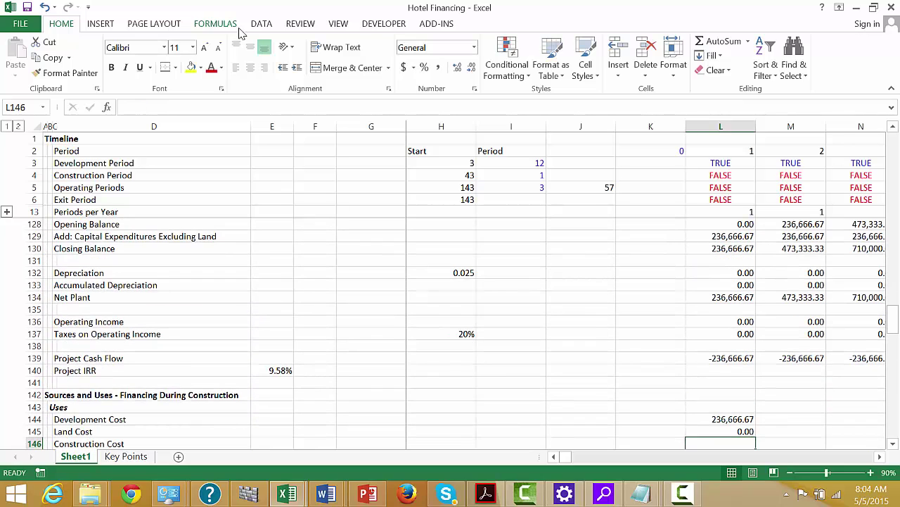
Link the period 1 Construction Cost in L146 under Uses to the Construction Expenditures in L80
type("=")
key("Up")
key("Up")
key("Up")
key("Up")
key("Up")
key("Up")
key("Up")
key("Up")
key("Up")
key("Up")
key("Up")
key("Up")
key("Up")
key("Up")
key("Up")
key("Up")
key("Up")
key("Up")
key("Up")
key("Up")
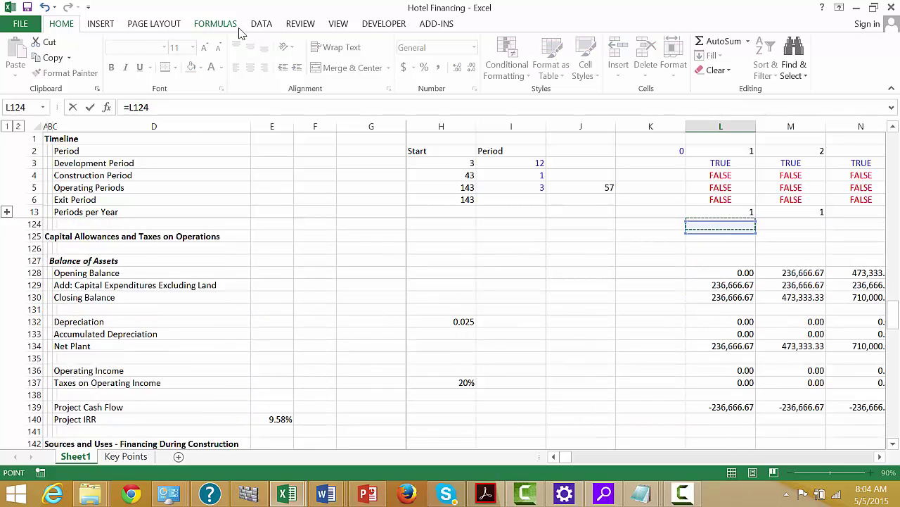
key("Up")
key("Up")
key("Up")
key("Up")
key("Up")
key("Up")
key("Up")
key("Up")
key("Up")
key("Up")
key("Up")
key("Up")
key("Up")
key("Up")
key("Up")
key("Up")
key("Up")
key("Up")
key("Up")
key("Up")
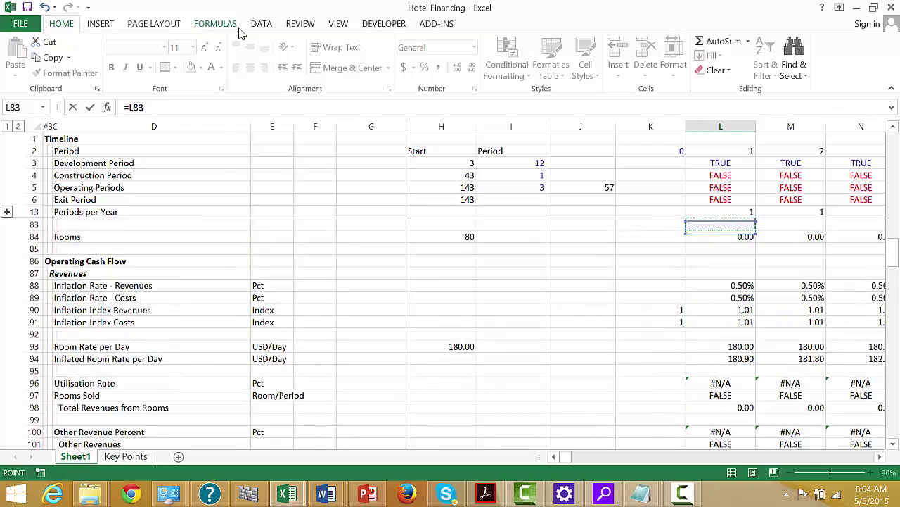
key("Up")
key("Up")
key("Up")
key("Up")
key("Up")
key("Up")
key("Up")
key("Up")
key("Up")
key("Up")
key("Up")
key("Up")
key("Up")
key("Up")
key("Up")
key("Down")
key("Down")
key("Down")
key("Down")
key("Down")
key("Down")
key("Down")
key("Down")
key("Down")
key("Down")
key("Down")
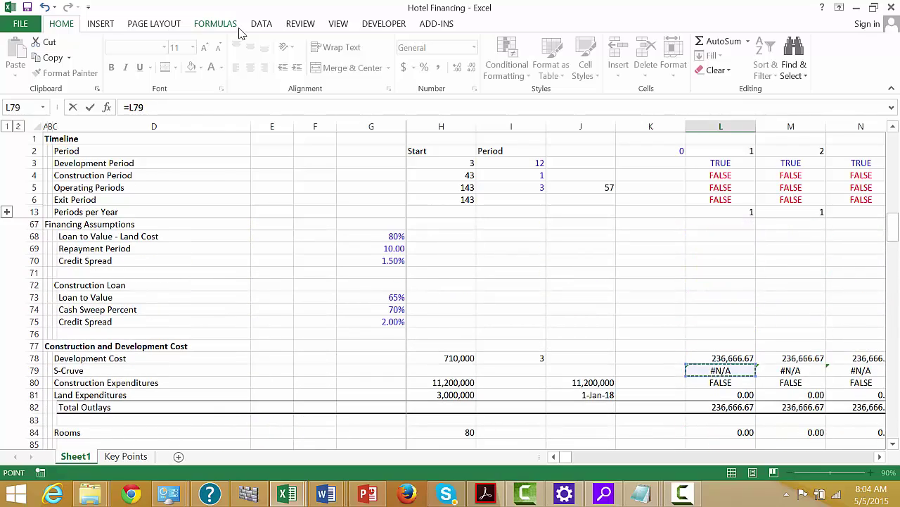
key("Down")
key("Return")
Multiply the Construction Cost formula in L146 by 1 so that it reads =L80*1
key("Up")
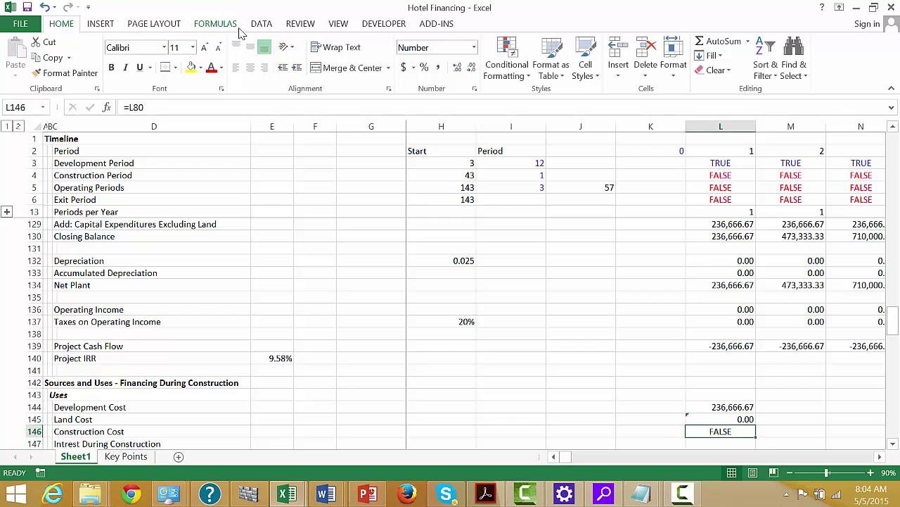
key("F2")
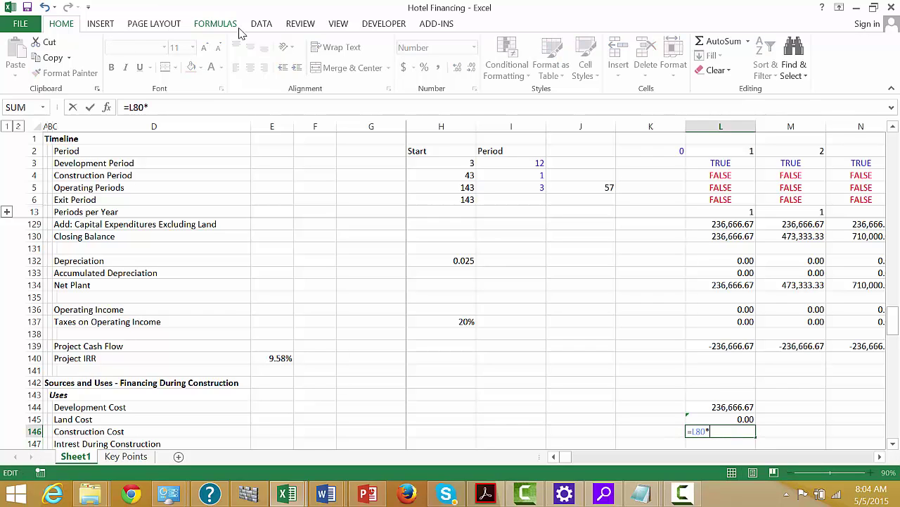
type("*1")
key("Return")
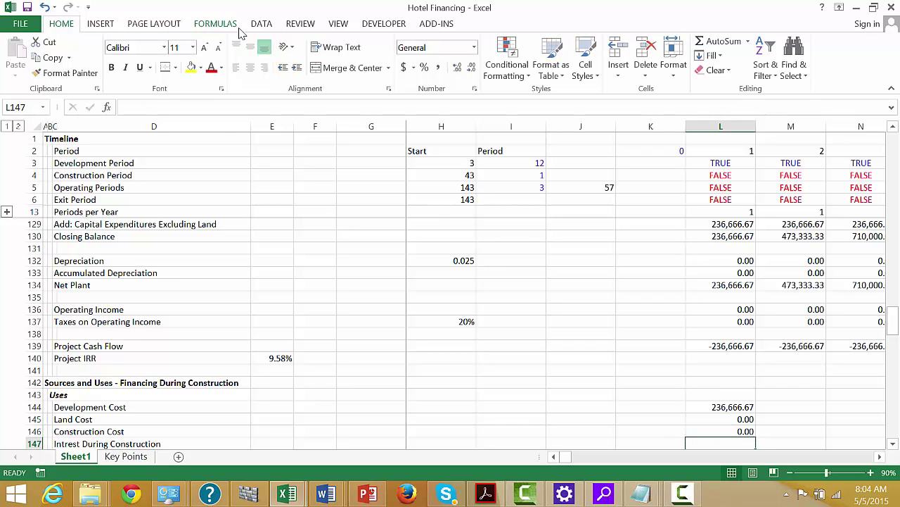
Begin the period 1 Interest During Construction formula in L147 with a reference to the Land Loan's Interest Capitalised in L167
key("Down")
key("Up")
type("=")
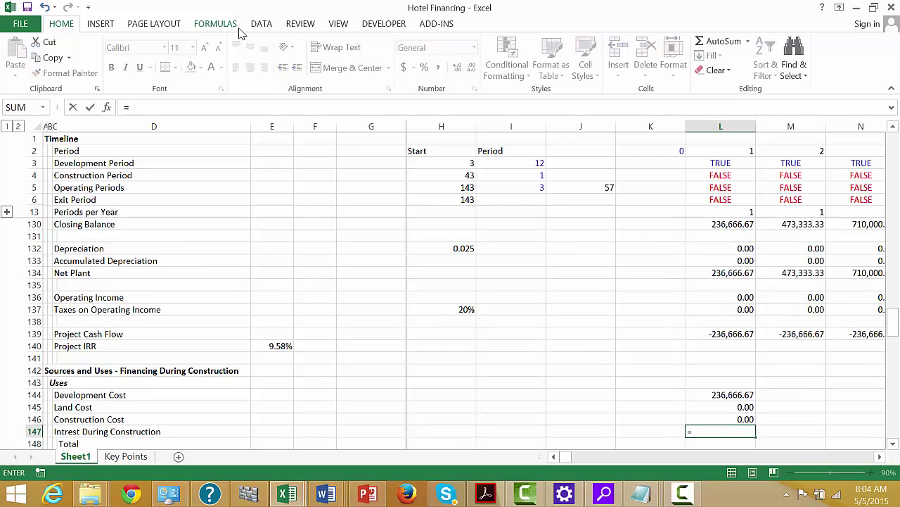
key("Down")
key("Down")
key("Down")
key("Down")
key("Down")
key("Down")
key("Down")
key("Down")
key("Down")
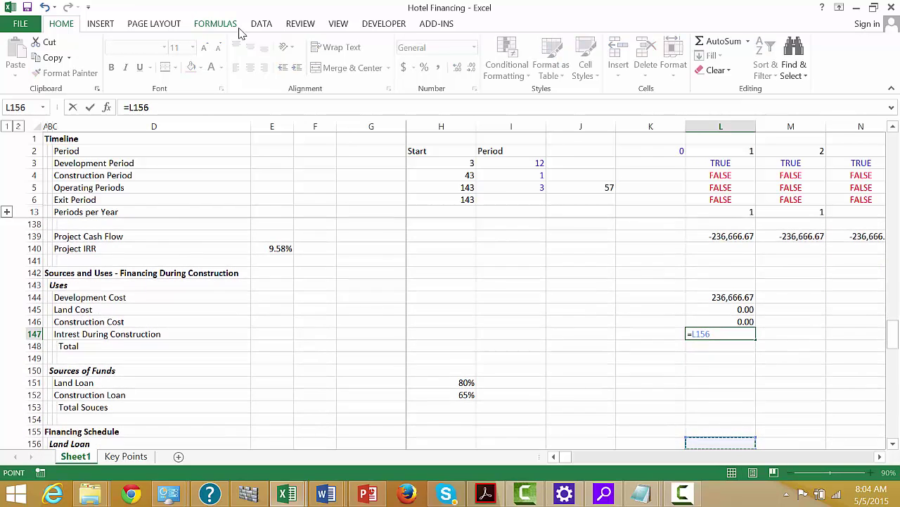
key("Down")
key("Down")
key("Down")
key("Down")
key("Down")
key("Down")
key("Down")
key("Down")
key("Down")
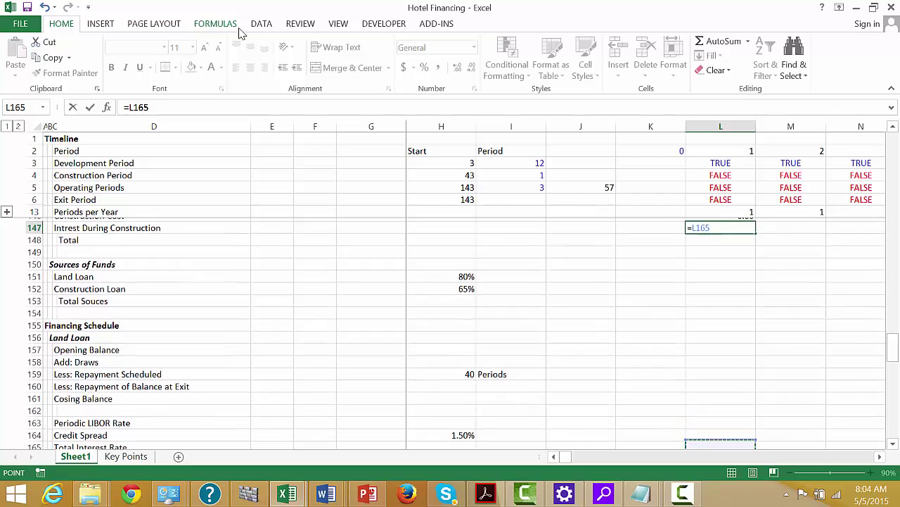
key("Down")
key("Down")
key("Down")
key("Up")
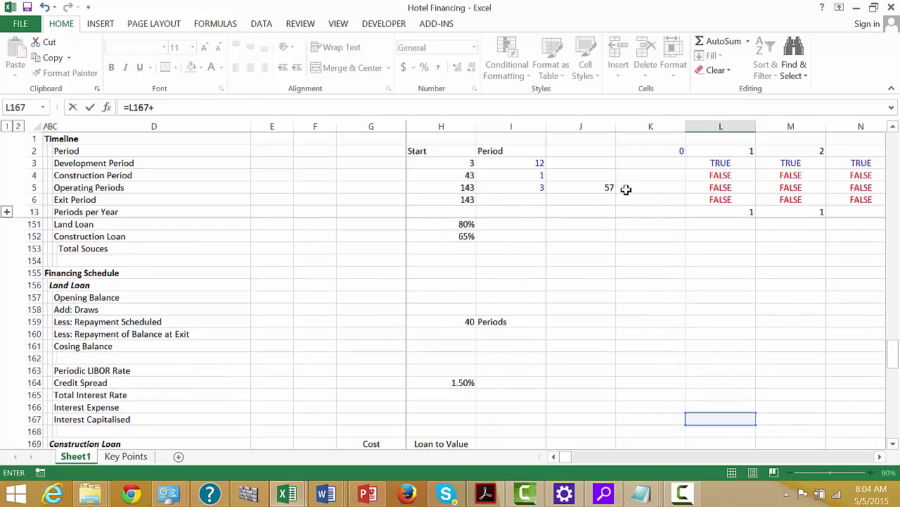
Complete the period 1 Interest During Construction formula in L147 by adding the Construction Loan's Interest Capitalised in L180
key("Down")
key("Down")
key("Down")
key("Down")
key("Down")
key("Down")
key("Down")
key("Down")
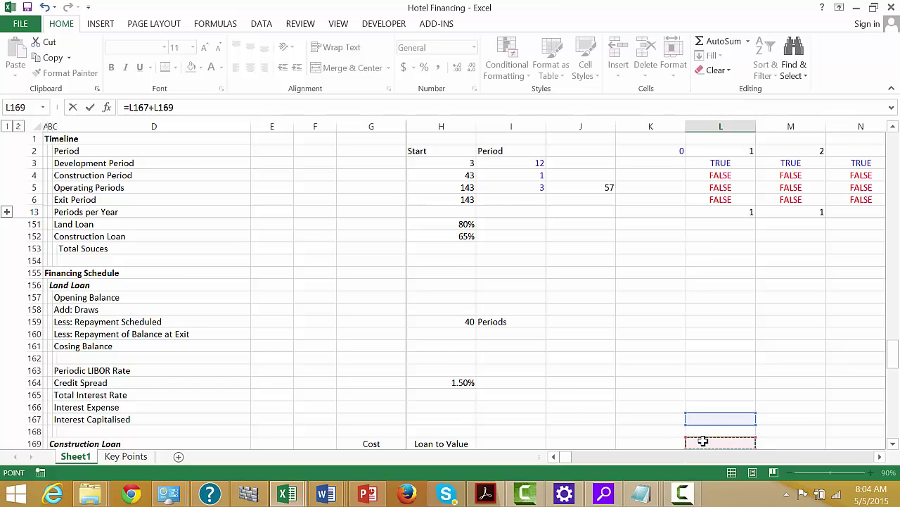
key("Down")
key("Down")
key("Down")
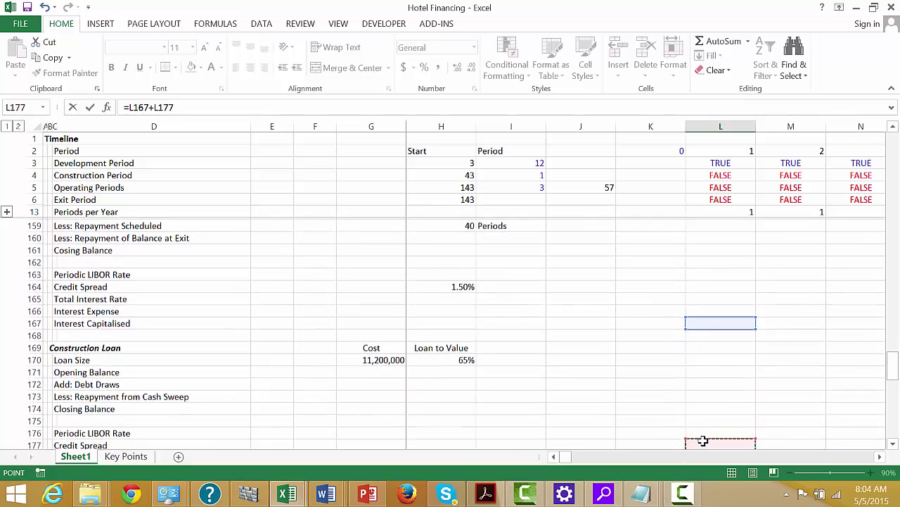
key("Up")
key("Up")
key("Up")
key("Up")
key("Up")
key("Up")
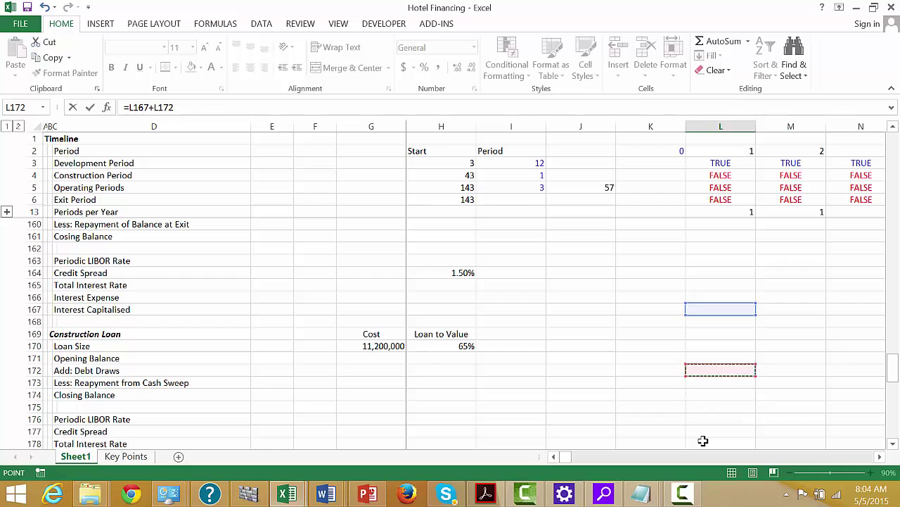
key("Left")
key("Left")
key("Left")
key("Left")
key("Left")
key("Left")
key("Left")
key("Left")
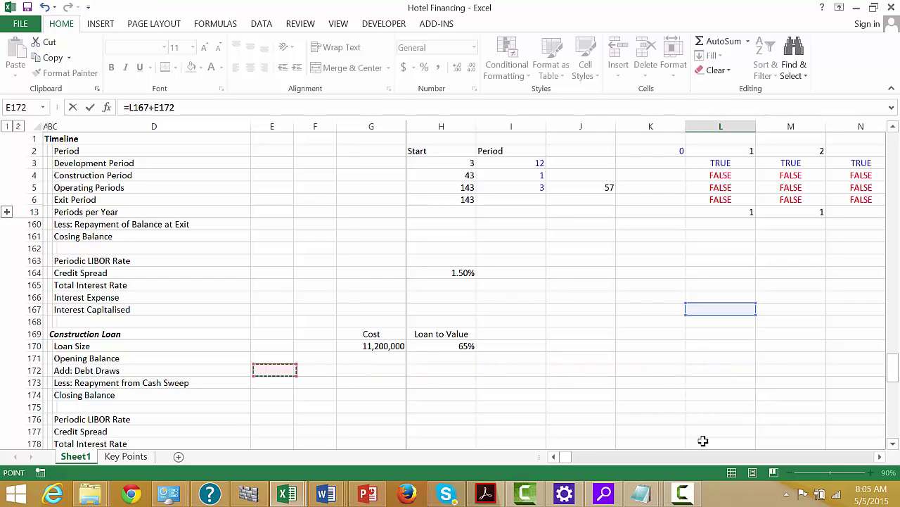
key("Down")
key("Down")
key("Down")
key("Down")
key("Down")
key("Down")
key("Down")
key("Down")
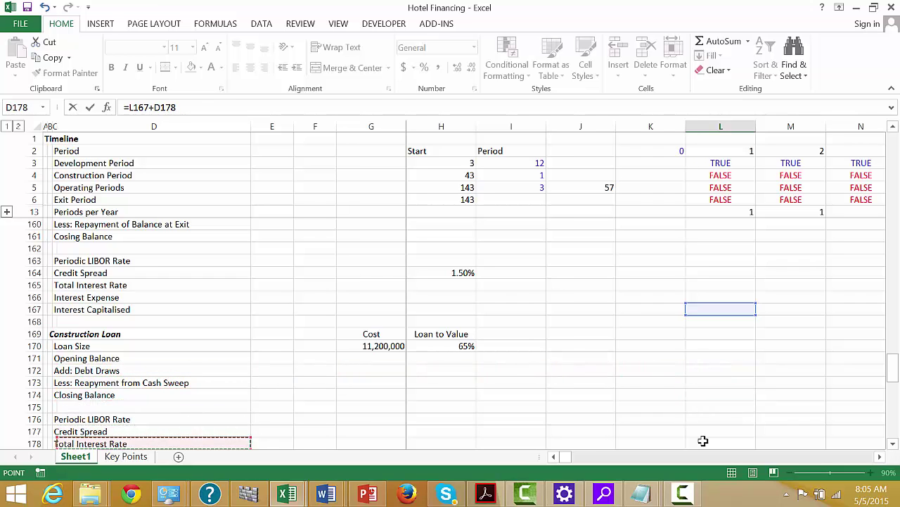
key("Down")
key("Up")
key("Right")
key("Right")
key("Right")
key("Right")
key("Right")
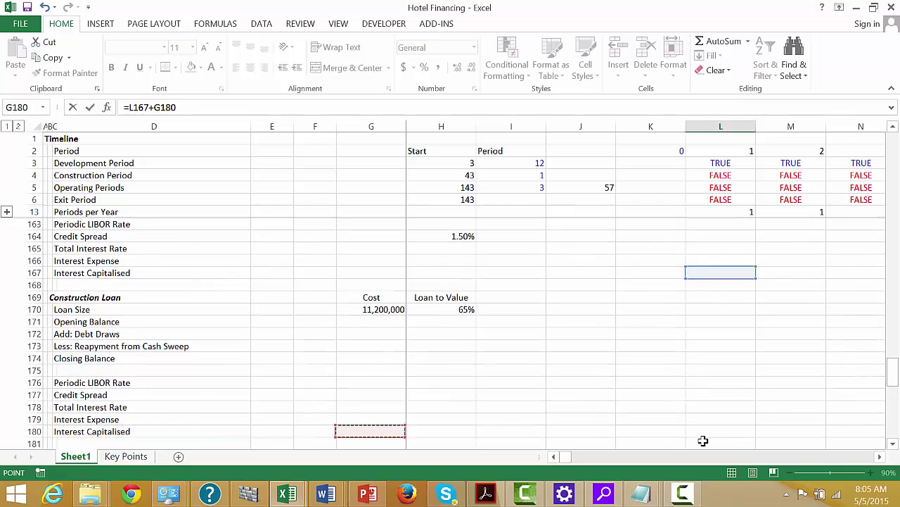
key("Right")
key("Right")
key("Right")
key("Return")
Format the period 1 Interest During Construction in L147 as a number with two decimals and a thousands separator
key("Up")
key("Up")
key("Up")
key("Up")
key("Up")
key("Up")
key("Up")
key("Up")
key("Up")
key("Up")
key("Up")
key("Up")
key("Up")
key("Up")
key("Up")
key("Up")
key("Up")
key("Up")
key("Up")
key("Up")
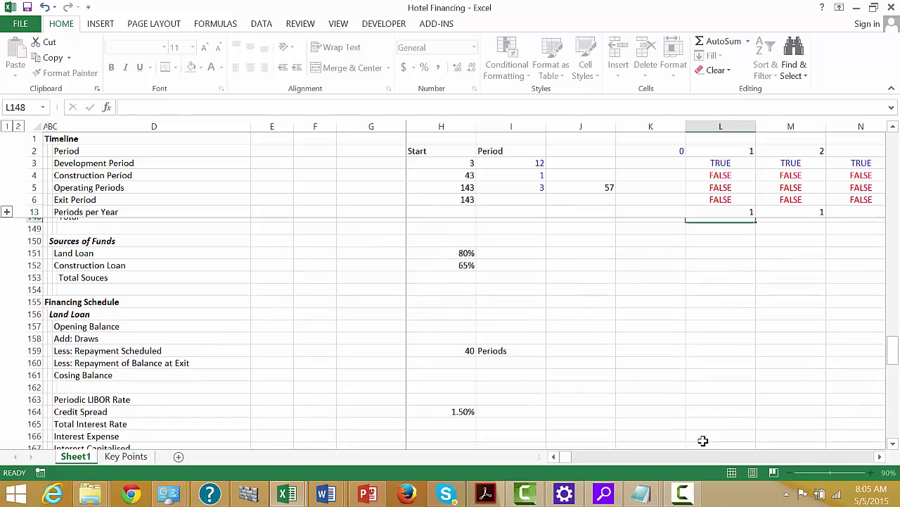
key("Down")
key("Down")
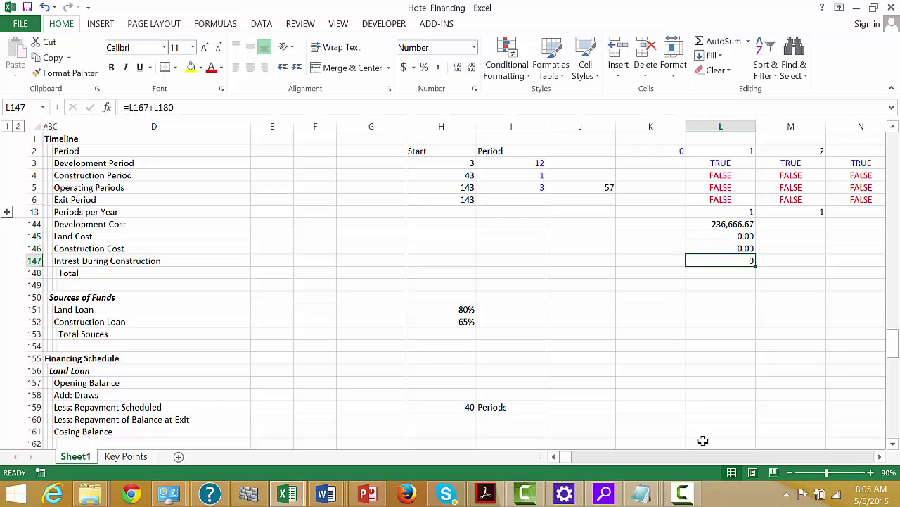
key("ctrl+shift+1")
Sum the period 1 Uses in L144:L147 into the Total in L148
key("Down")
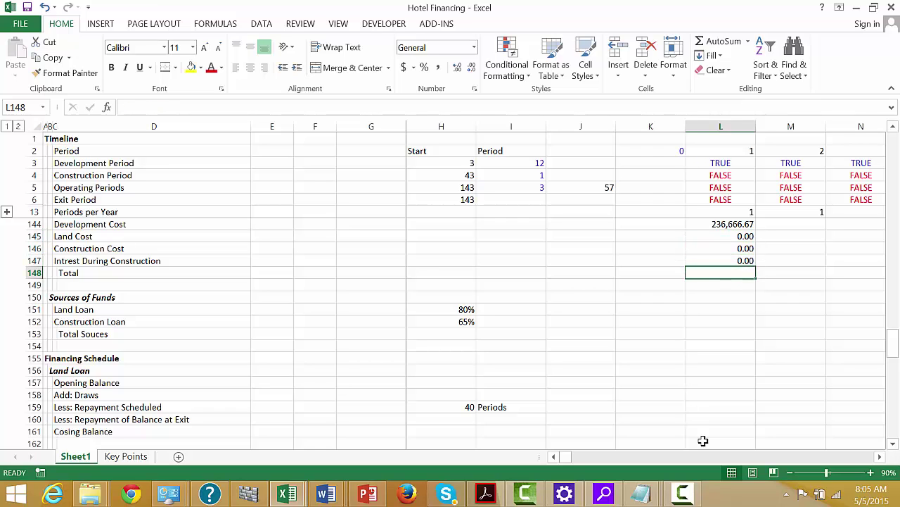
key("Up")
key("Up")
key("Up")
key("Up")
key("Up")
key("Up")
key("Down")
key("Down")
key("Down")
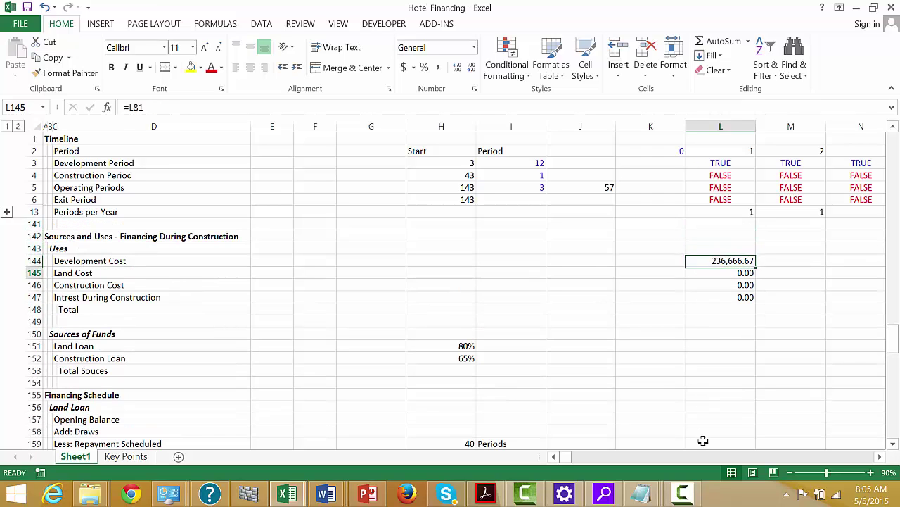
key("Down")
key("Down")
key("Down")
key("alt+equal")
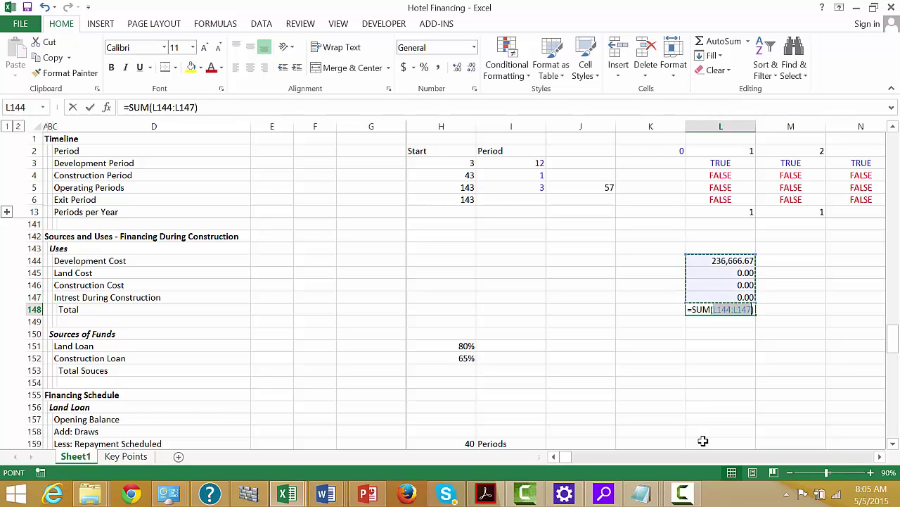
key("Return")
Calculate the period 1 Land Loan in L151 under Sources of Funds as =$H$151*L145, formatted with two decimals
key("Down")
key("Down")
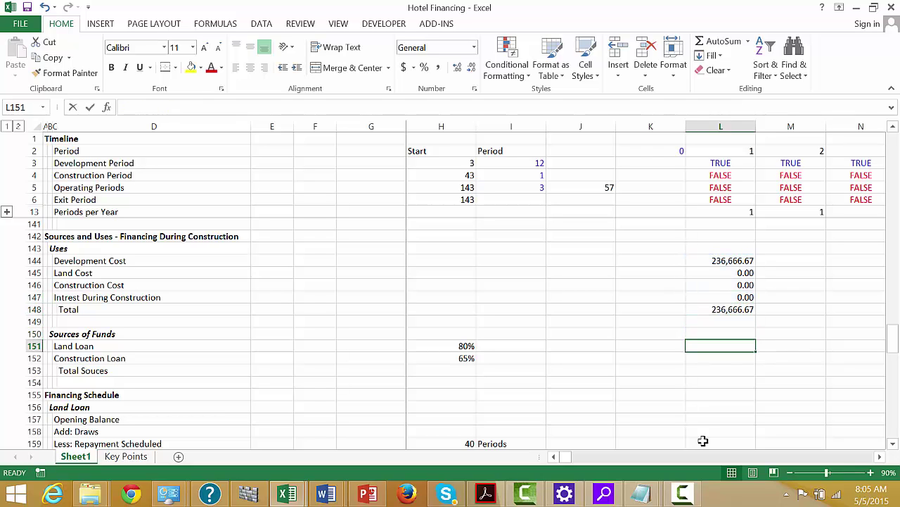
type("=")
key("Left")
key("Left")
key("Left")
key("Left")
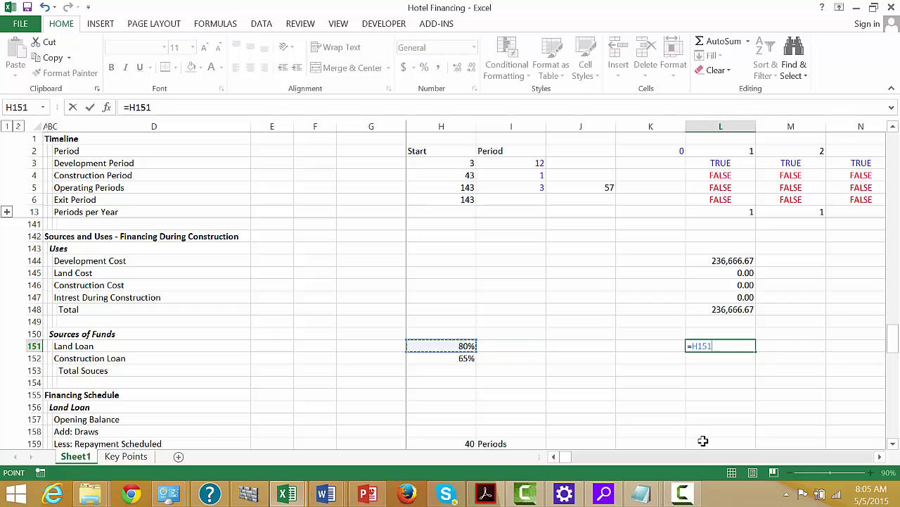
key("F4")
type("*")
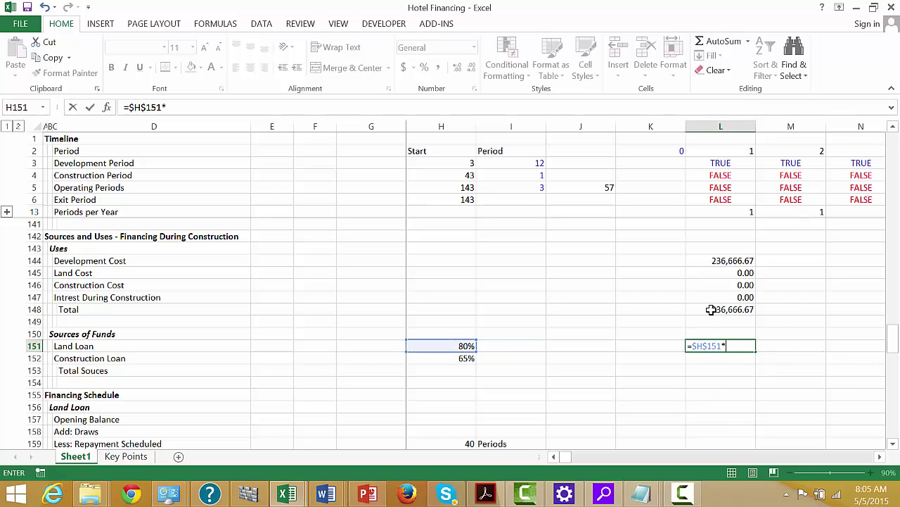
key("Up")
key("Up")
key("Up")
key("Up")
key("Up")
key("Up")
key("Left")
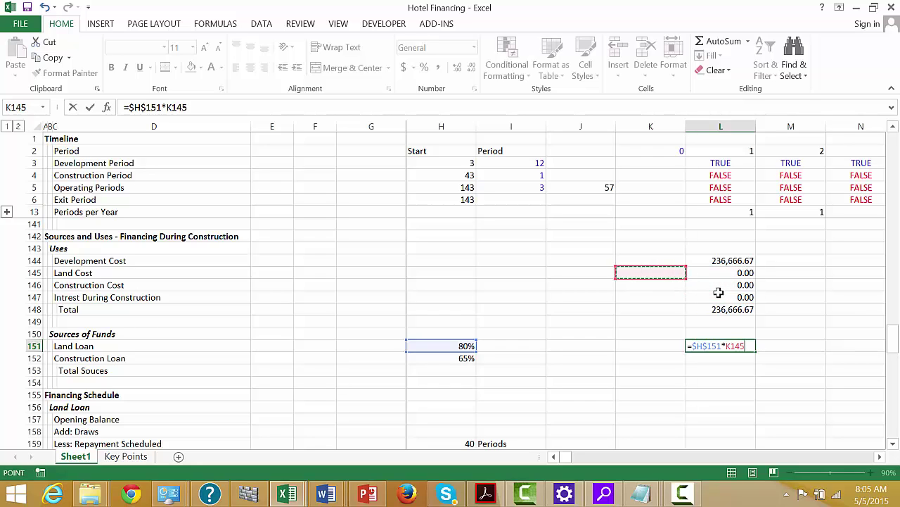
key("Down")
key("Right")
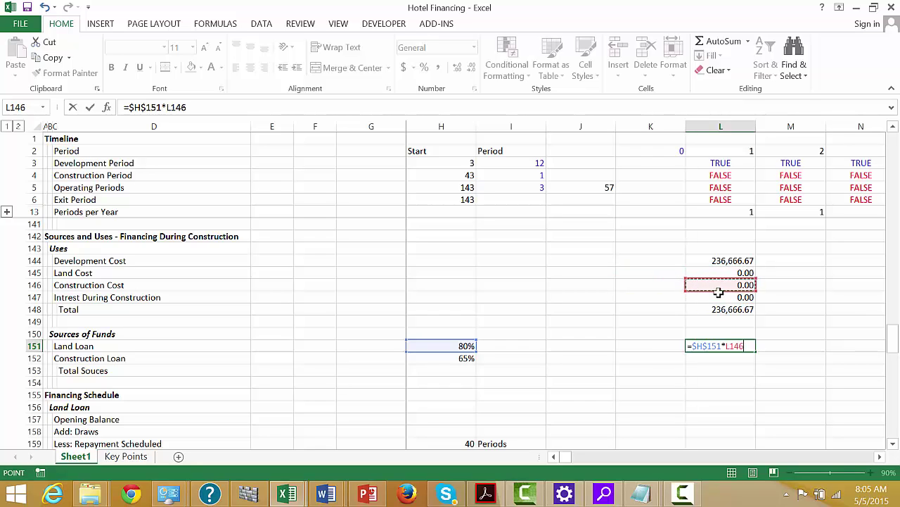
key("Up")
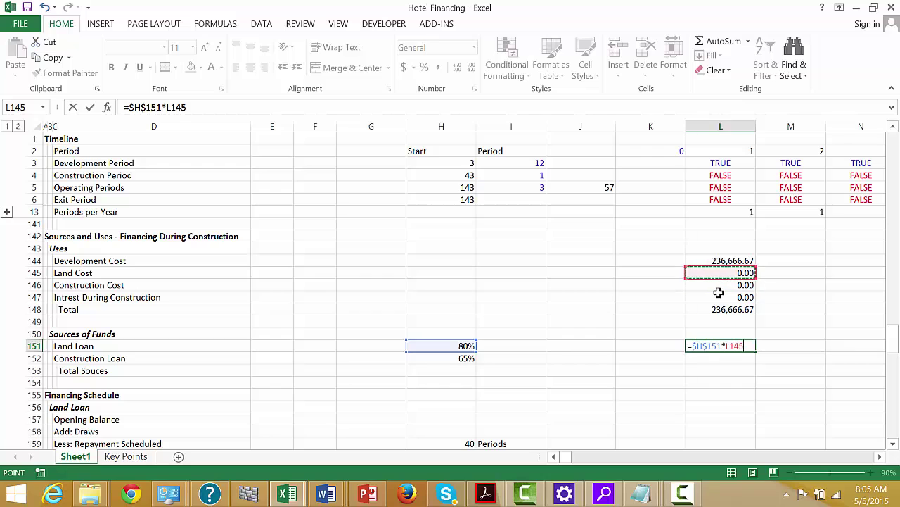
key("Return")
key("Up")
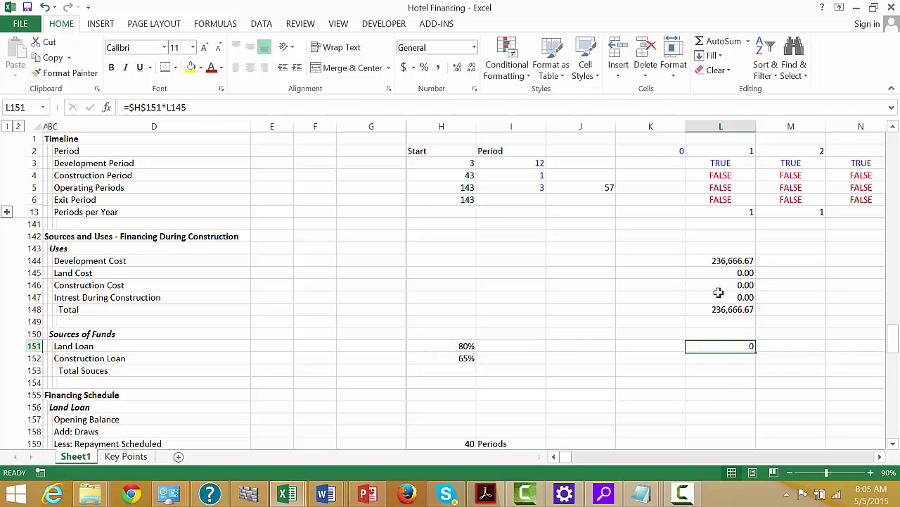
Calculate the period 1 Construction Loan in L152 under Sources of Funds as =$H$152*L146, formatted with two decimals
key("Down")
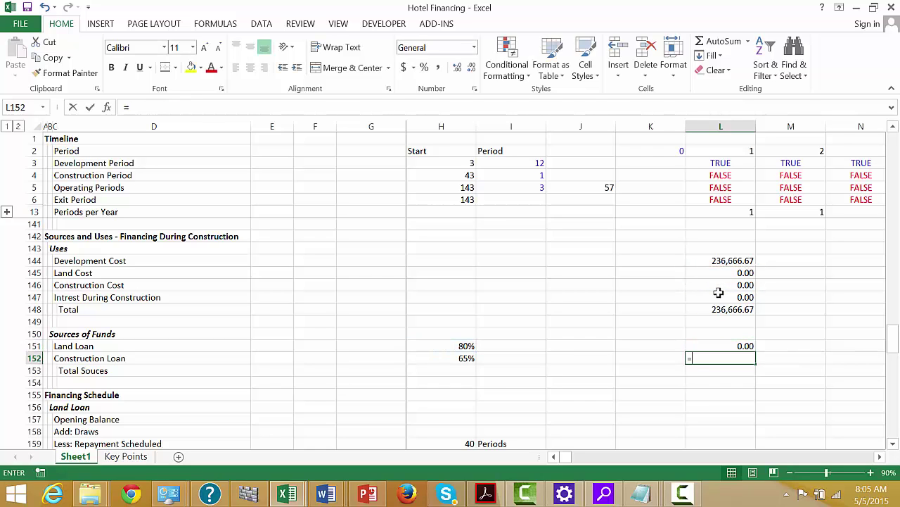
left_click(443, 357)
key("F4")
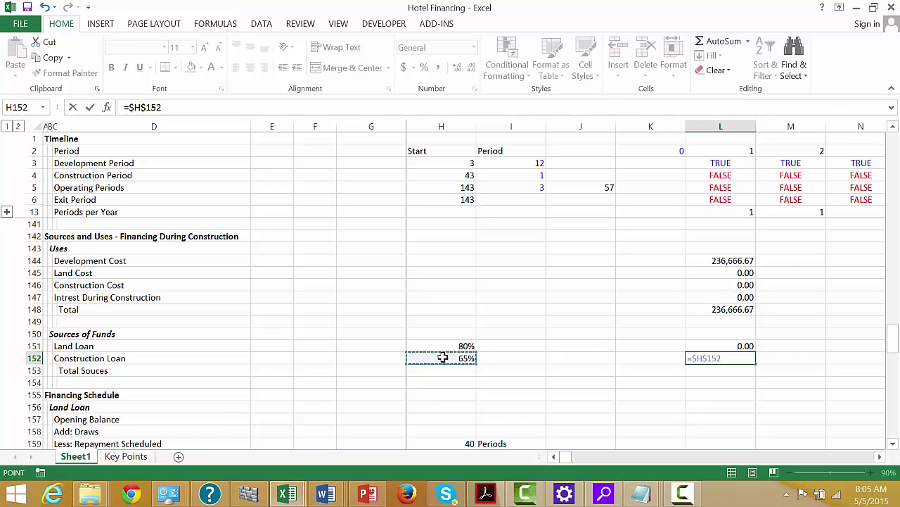
type("*")
key("Up")
key("Up")
key("Up")
key("Up")
key("Up")
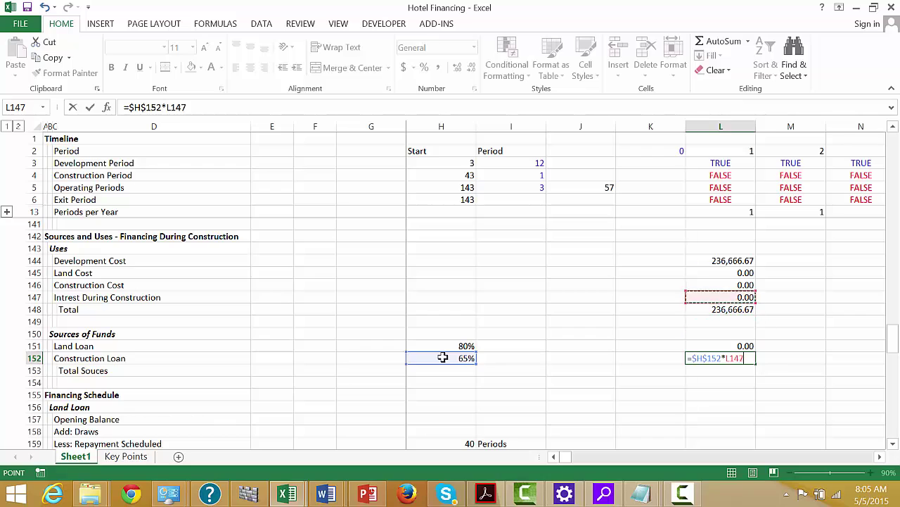
key("Up")
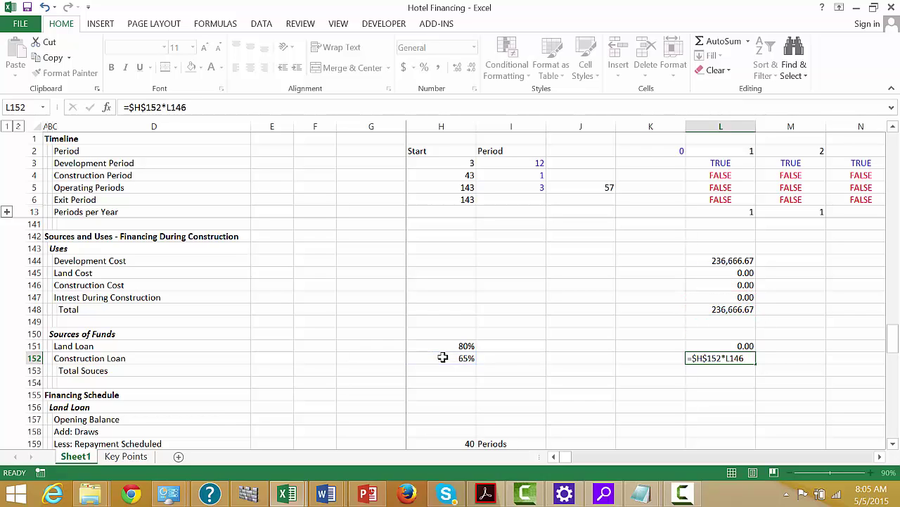
key("Return")
key("Up")
Sum the period 1 Land Loan and Construction Loan in L151:L152 into the total sources in L153
key("Down")
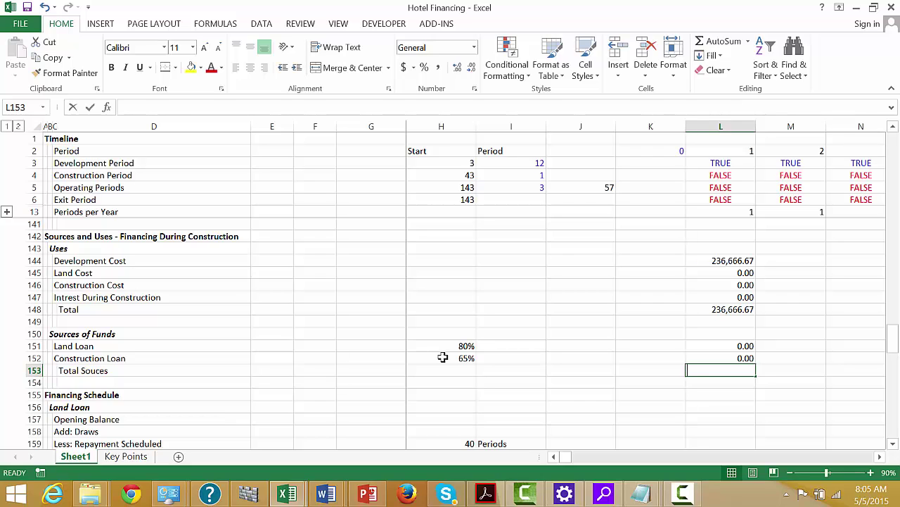
key("alt+equal")
key("Return")
key("Up")
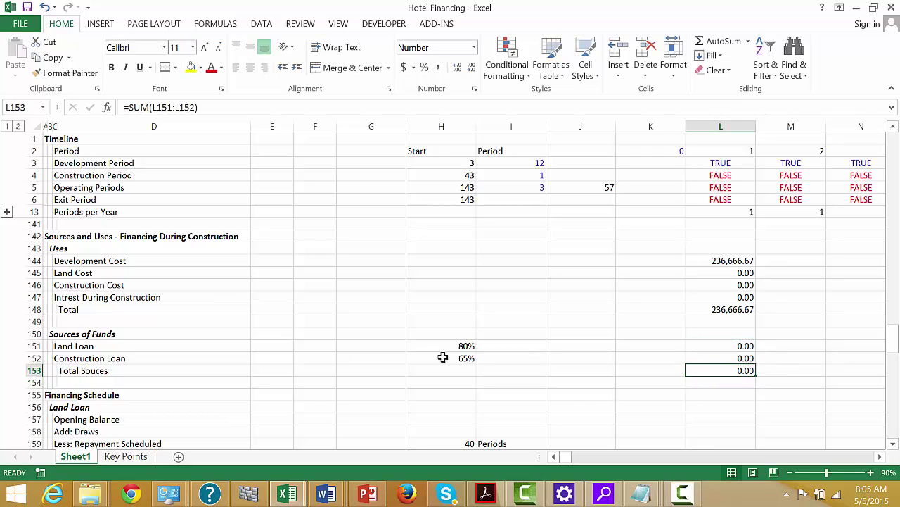
Link the Land Loan's period 1 Opening Balance in L157 to the prior closing balance in K161, formatted with two decimals
key("Down")
key("Down")
key("Down")
key("Down")
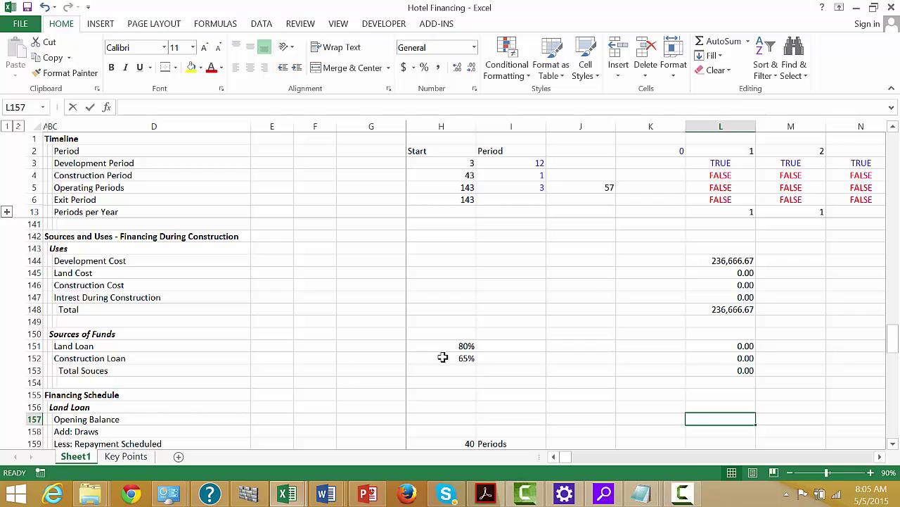
type("=")
key("Down")
key("Down")
key("Down")
key("Down")
key("Down")
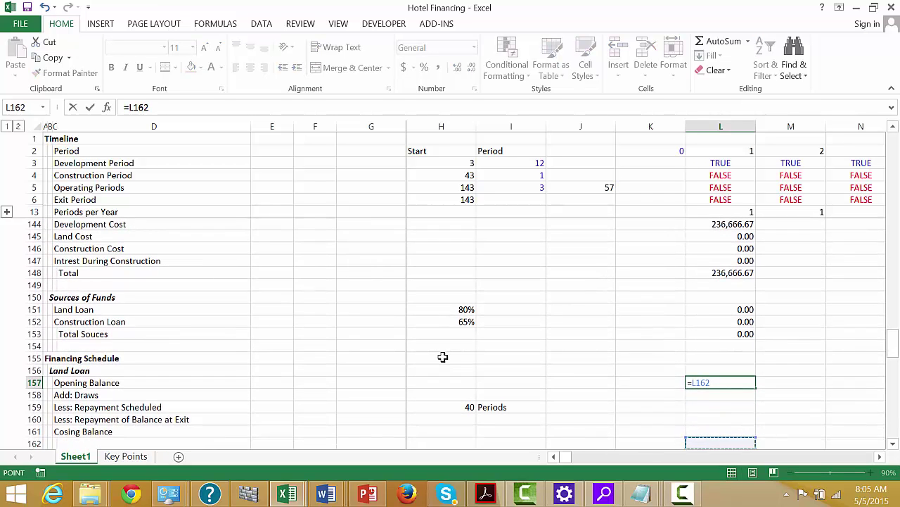
key("Up")
key("Left")
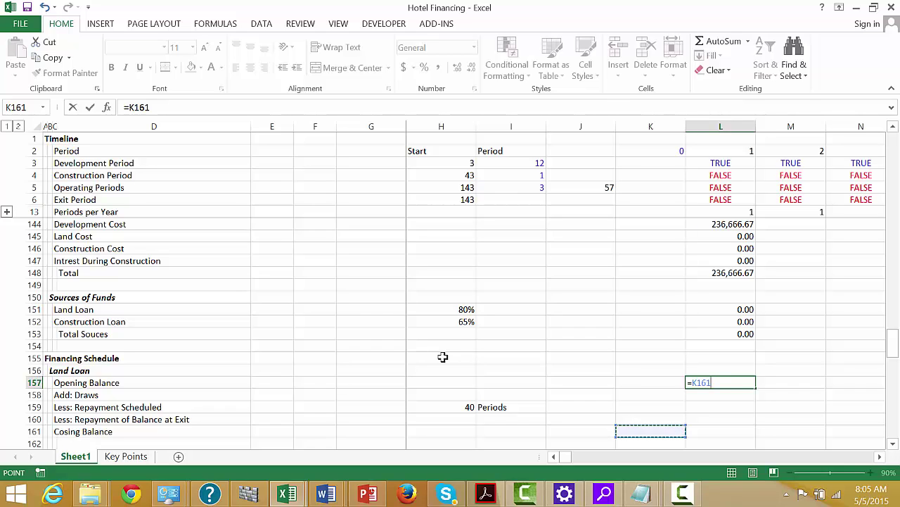
key("Right")
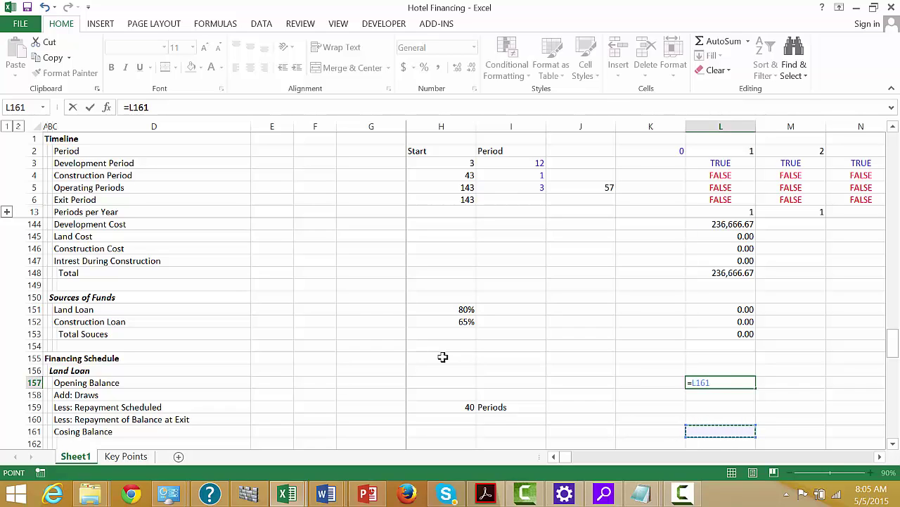
key("Left")
key("Right")
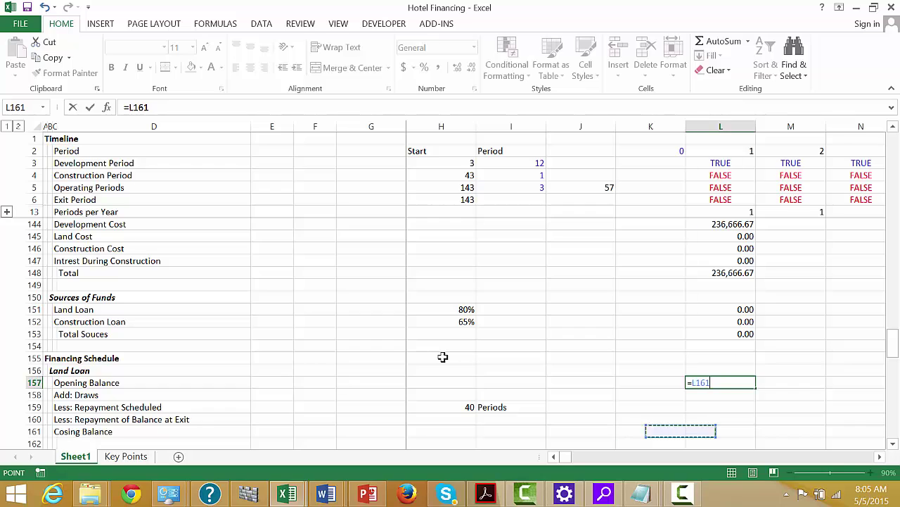
key("Left")
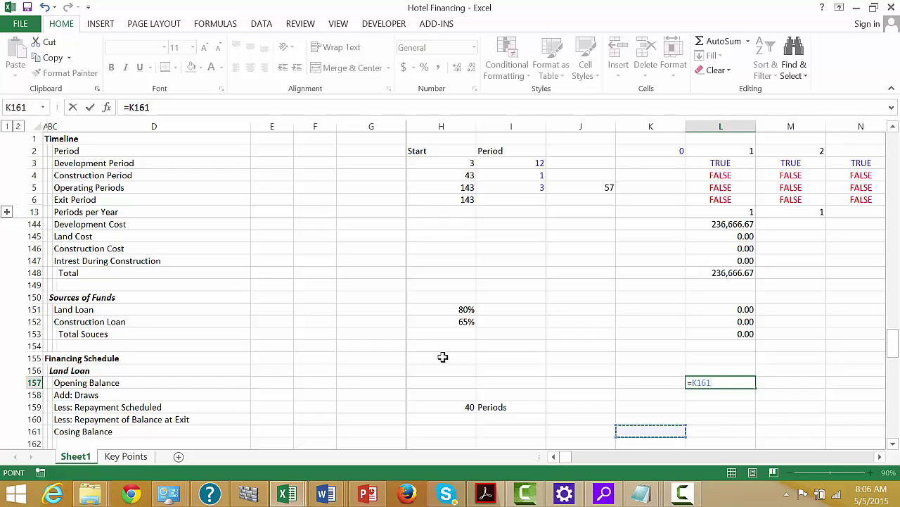
key("Return")
key("Up")
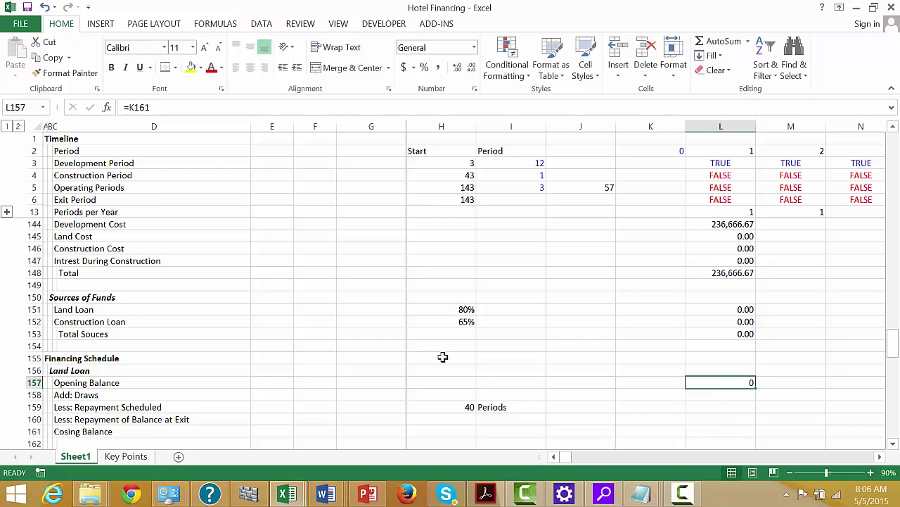
Link the Land Loan's period 1 Draws in L158 to the Land Loan source in L151
key("Down")
type("=")
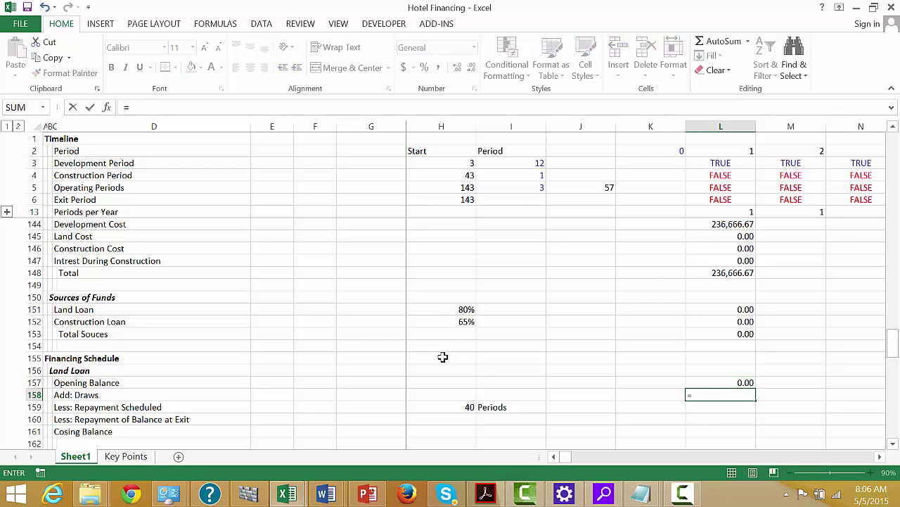
left_click(728, 313)
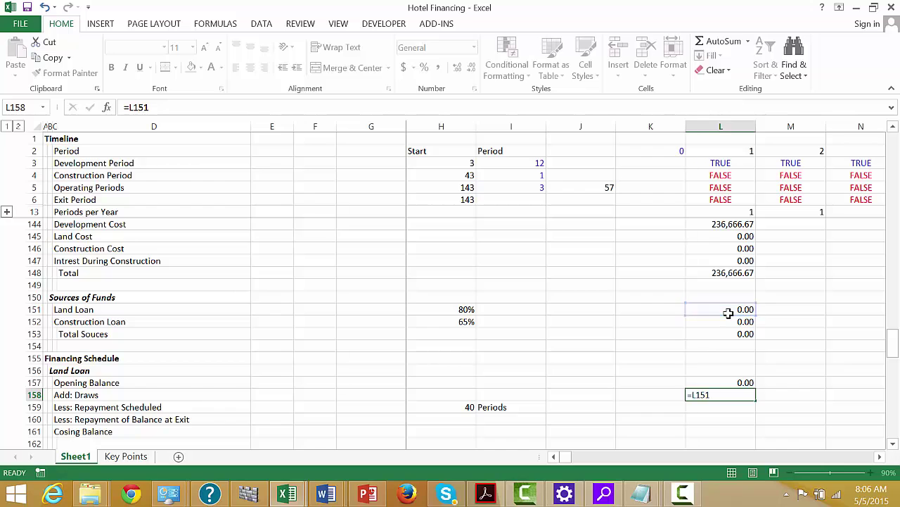
key("Return")
Link period 1 Repayment Scheduled in L159 to the Repayment of Land Loan balance at Exit in L206, formatted with two decimals
type("=")
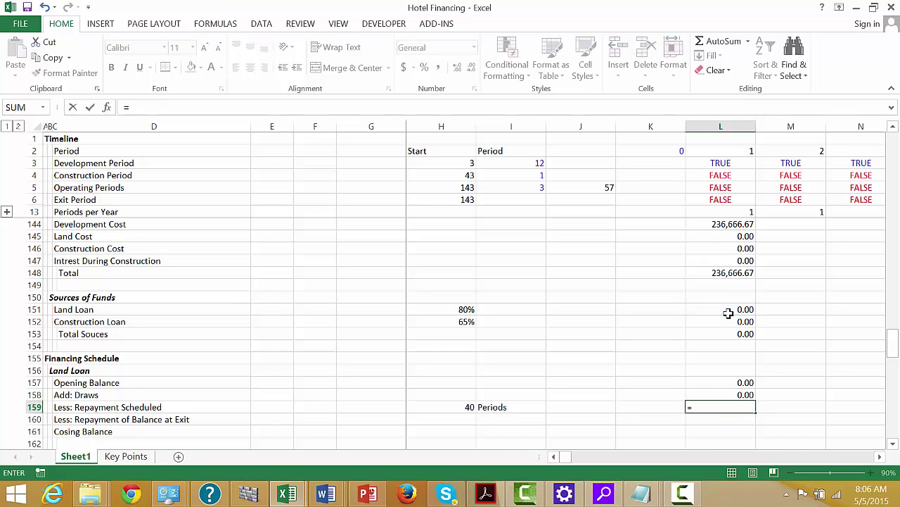
key("Down")
key("Down")
key("Down")
key("Down")
key("Down")
key("Down")
key("Down")
key("Down")
key("Down")
key("Down")
key("Down")
key("Down")
key("Down")
key("Down")
key("Down")
key("Down")
key("Down")
key("Down")
key("Down")
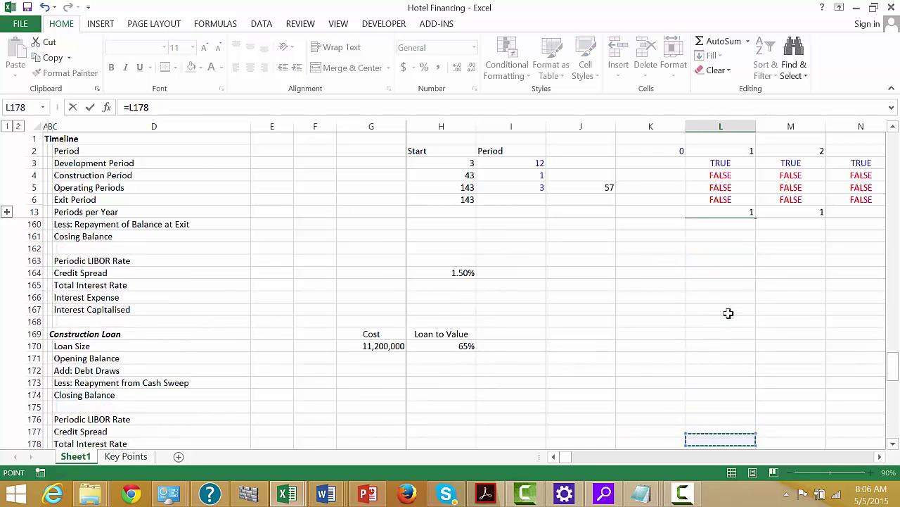
key("Down")
key("Down")
key("Down")
key("Down")
key("Down")
key("Down")
key("Down")
key("Down")
key("Down")
key("Down")
key("Down")
key("Down")
key("Down")
key("Down")
key("Down")
key("Down")
key("Down")
key("Down")
key("Down")
key("Down")
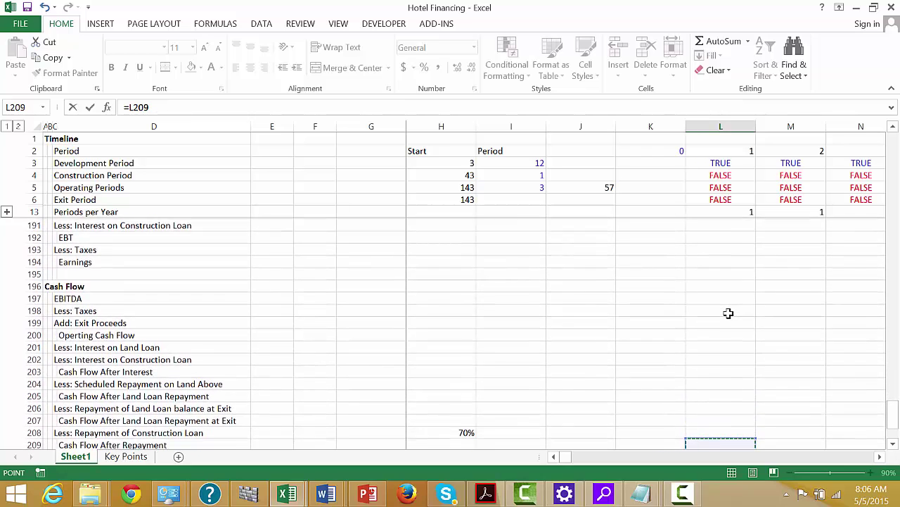
key("Down")
key("Down")
key("Down")
key("Down")
key("Up")
key("Up")
key("Up")
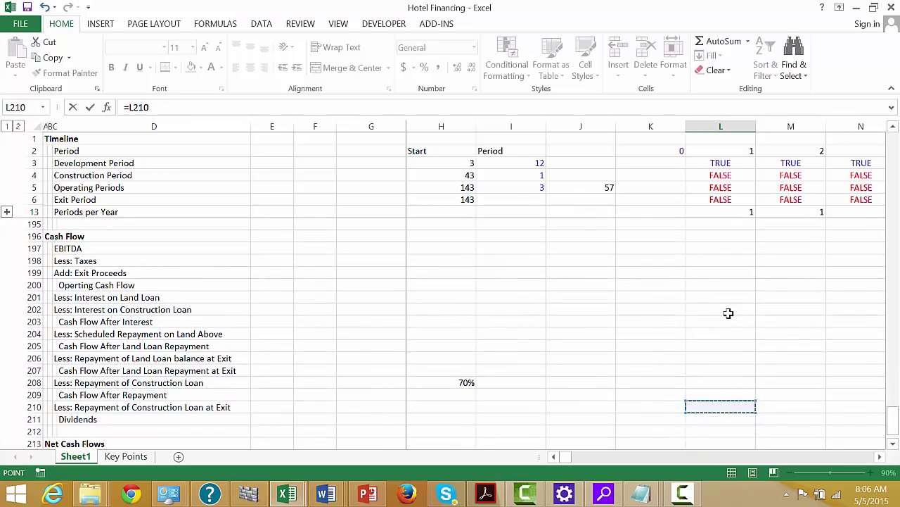
key("Up")
key("Up")
key("Up")
key("Up")
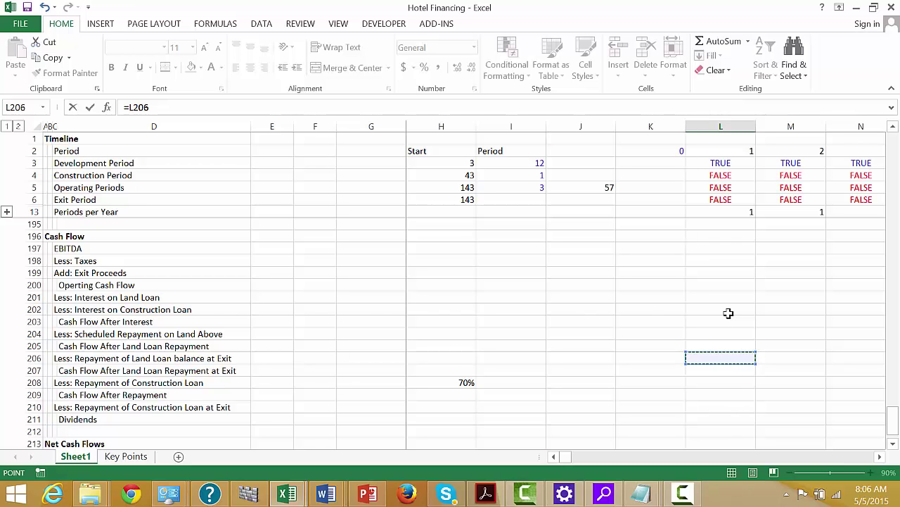
key("Escape")
key("Down")
key("Down")
key("Down")
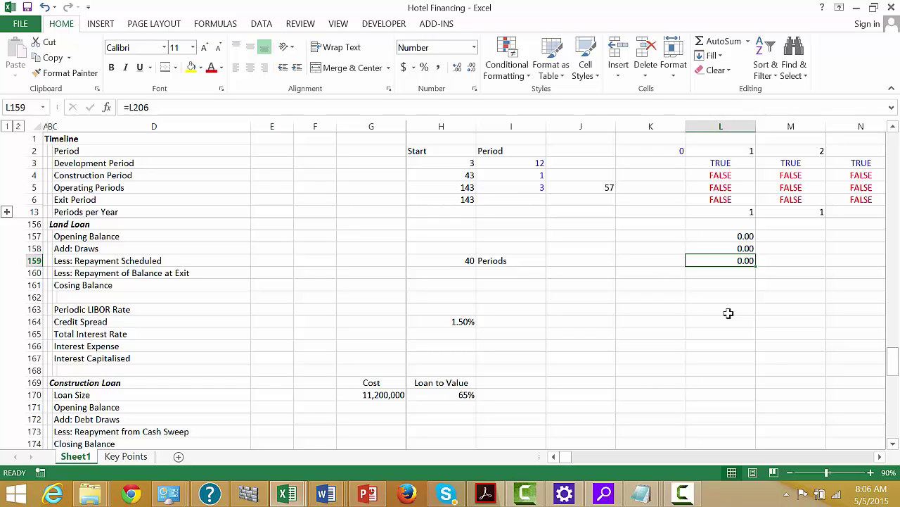
key("Down")
key("Up")
key("Down")
type("=")
key("Up")
key("Up")
key("Up")
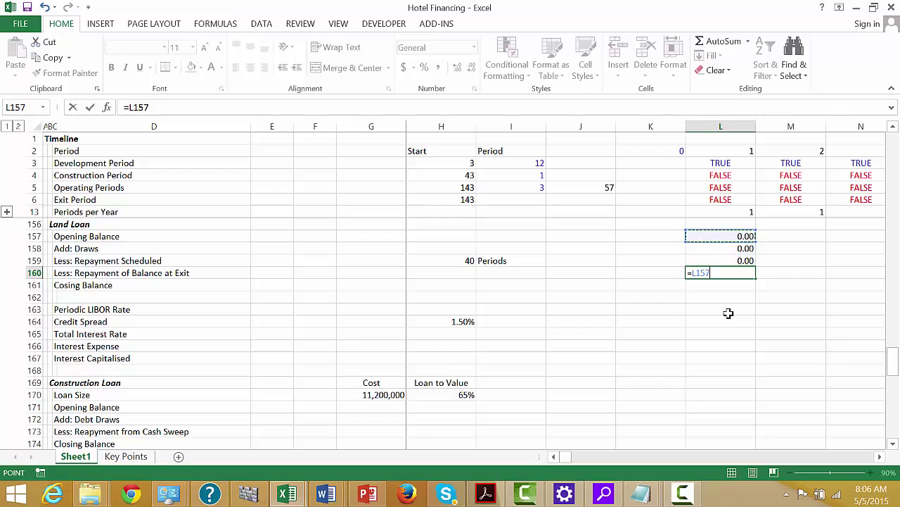
type("+")
key("Up")
key("Up")
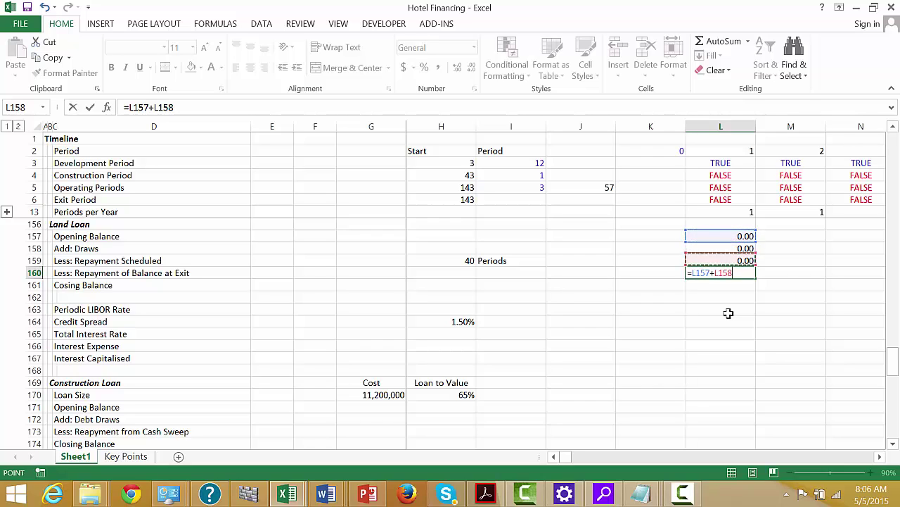
type("-")
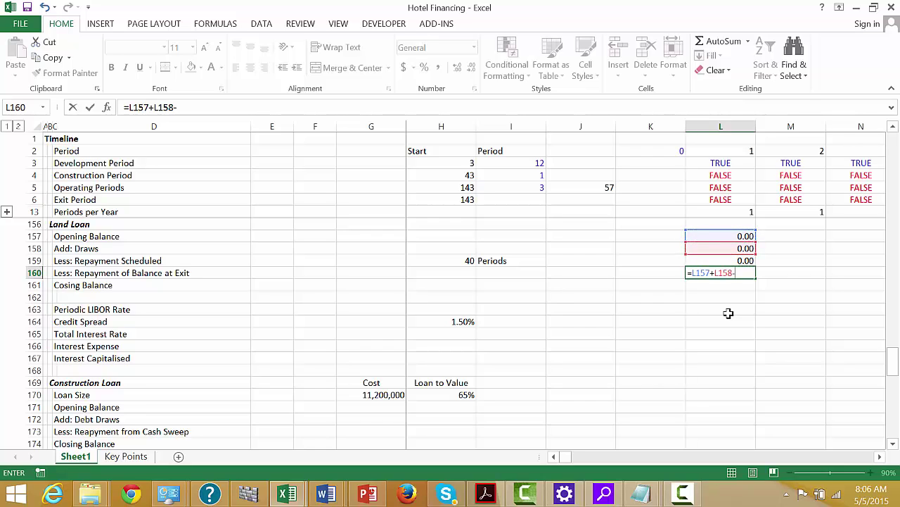
key("Escape")
key("Left")
key("Left")
key("Left")
key("Left")
key("Left")
key("Left")
key("Left")
key("Left")
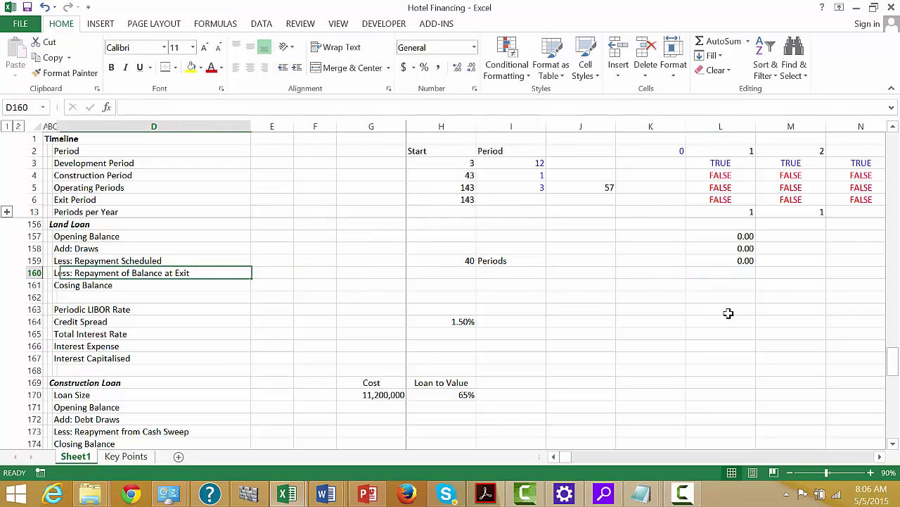
key("Right")
key("Right")
key("Right")
key("Right")
key("Right")
key("Right")
key("Right")
key("Right")
key("Right")
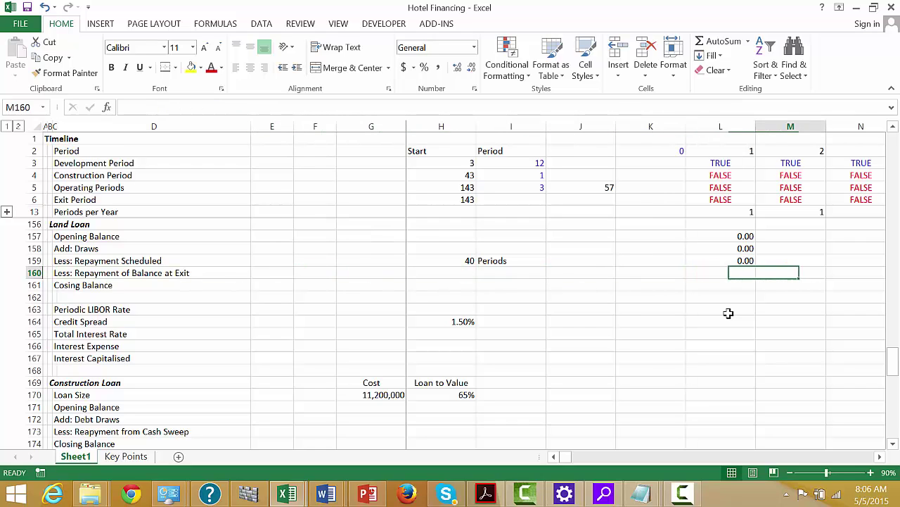
Move the =L206 formula from L159 to the Land Loan's Repayment of Balance at Exit in L160
key("Up")
key("Left")
key("ctrl+x")
key("Down")
key("Return")
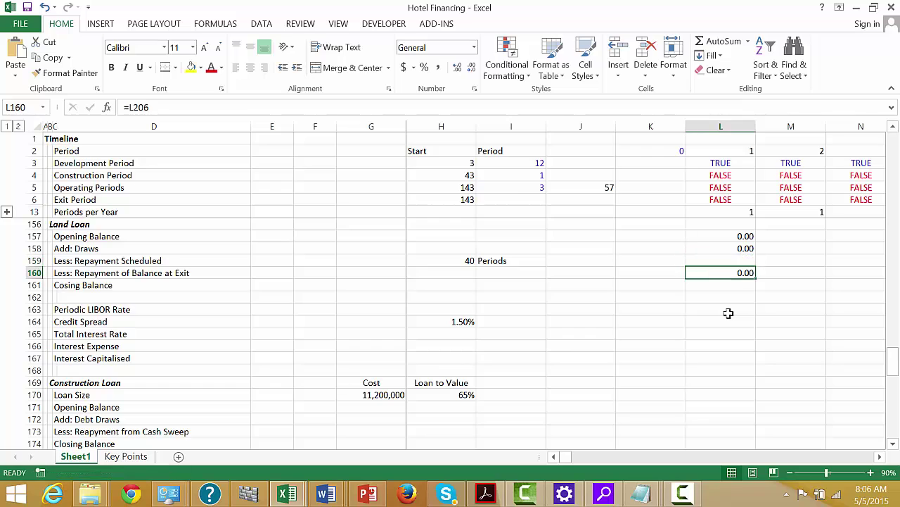
key("Up")
type("=")
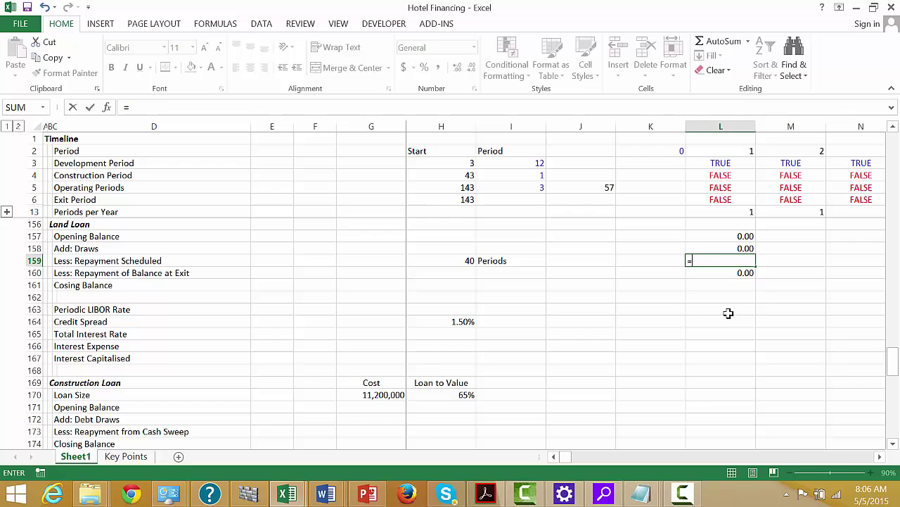
key("Escape")
Total the Land Loan's Draws row in J159, beside the repayment periods, as =SUM(158:158)
key("Left")
key("Left")
key("Left")
key("Left")
key("Left")
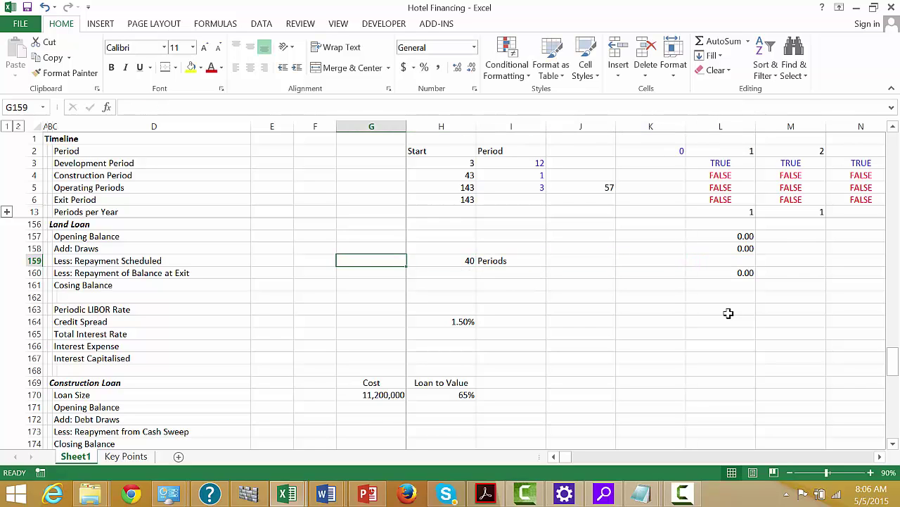
key("Right")
key("Right")
key("Right")
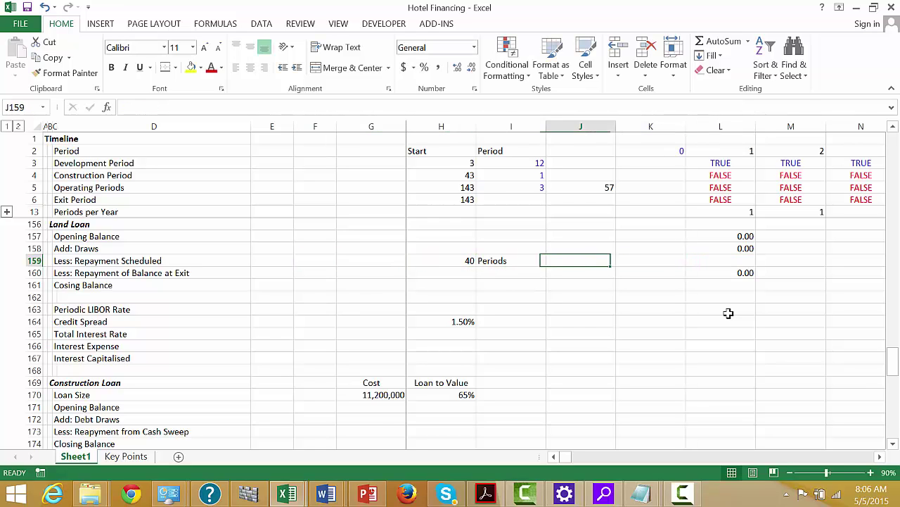
type("=sum")
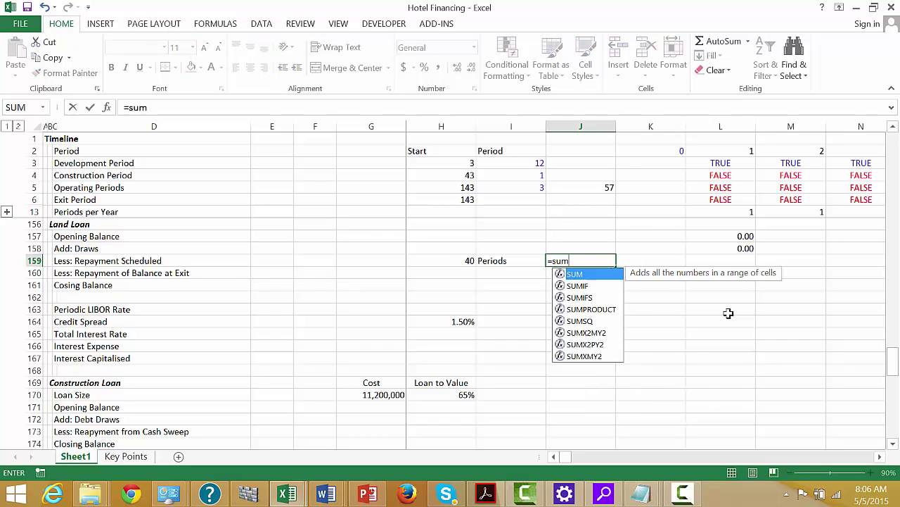
type("(")
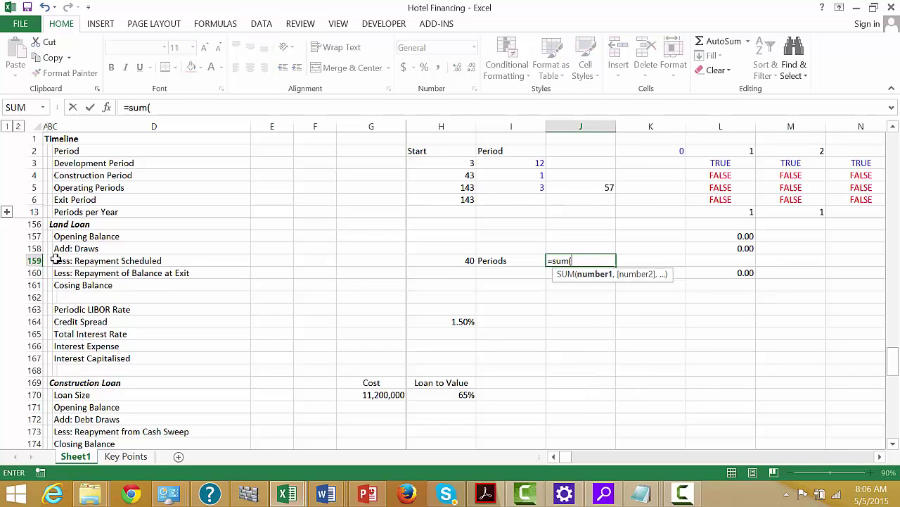
left_click(33, 249)
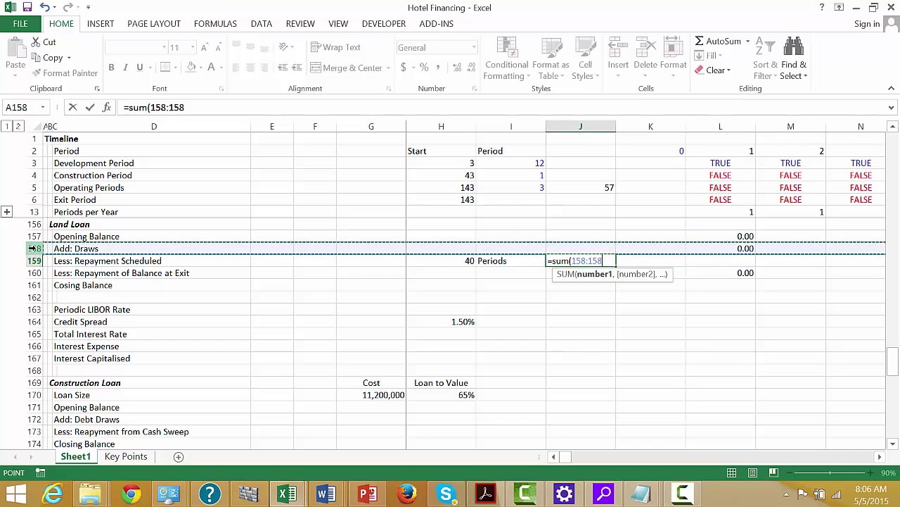
type(")")
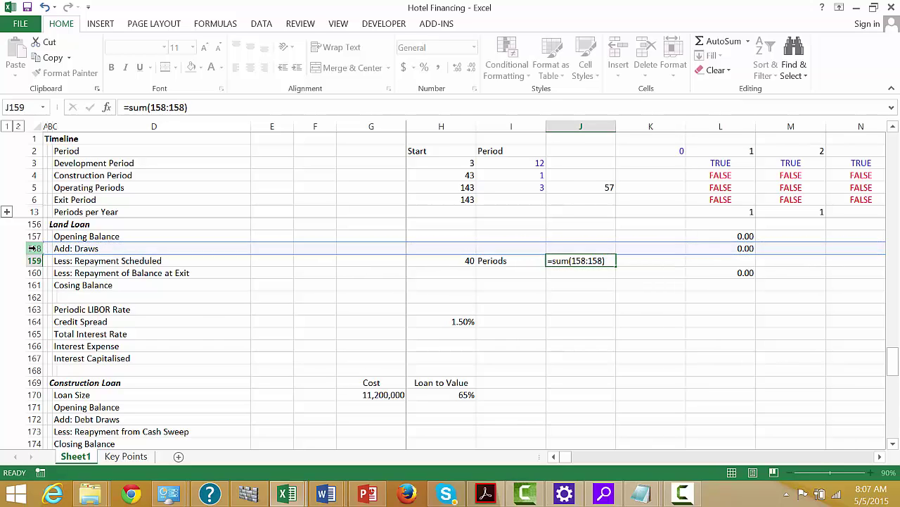
key("Return")
Calculate the Land Loan's period 1 Repayment Scheduled in L159 as =$J$159/$H$159*L5, formatted with two decimals
key("Up")
key("Right")
key("Right")
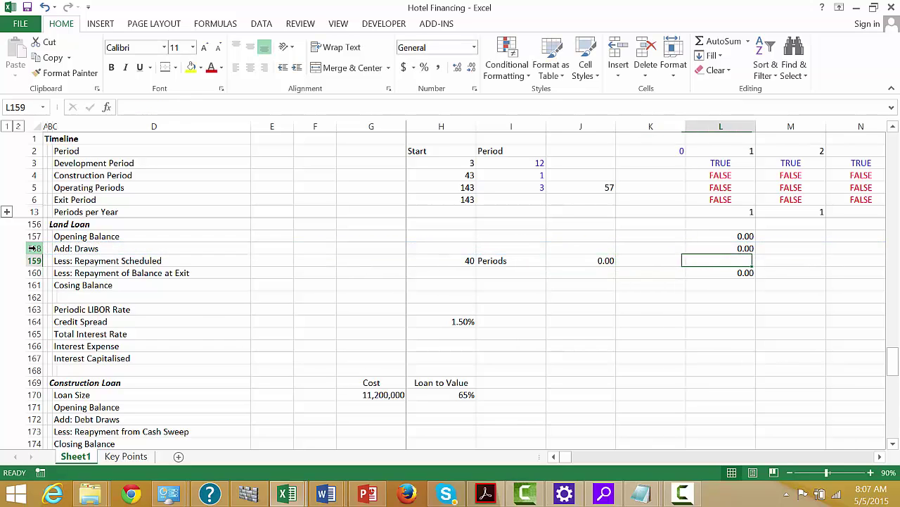
type("=")
key("Left")
key("Left")
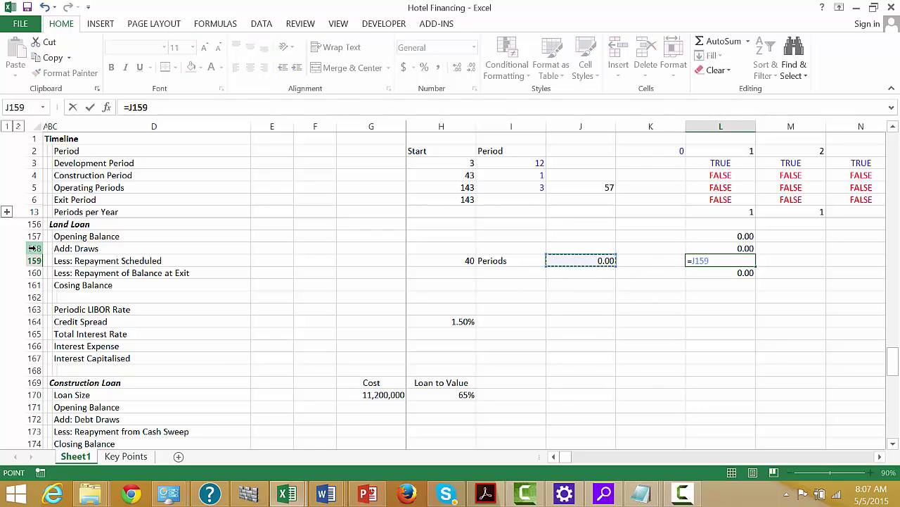
key("F4")
type("/")
key("Left")
key("Left")
key("Left")
key("Left")
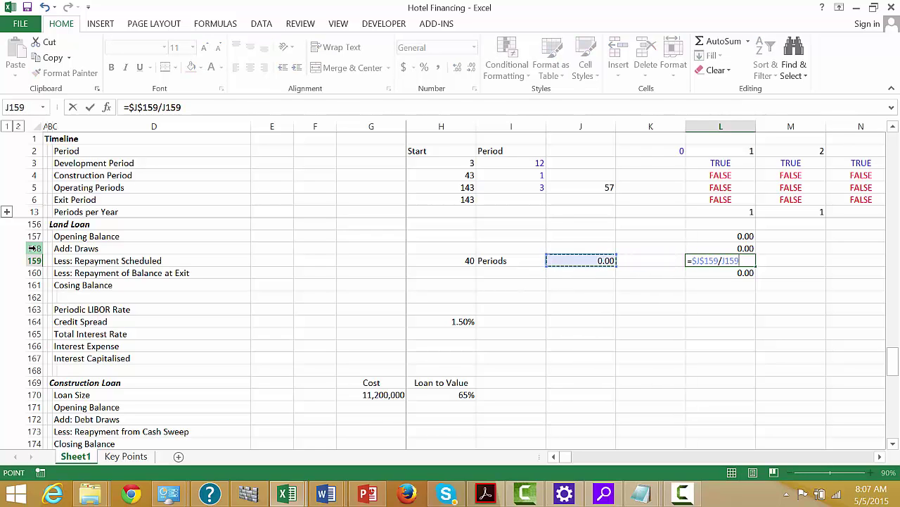
key("F4")
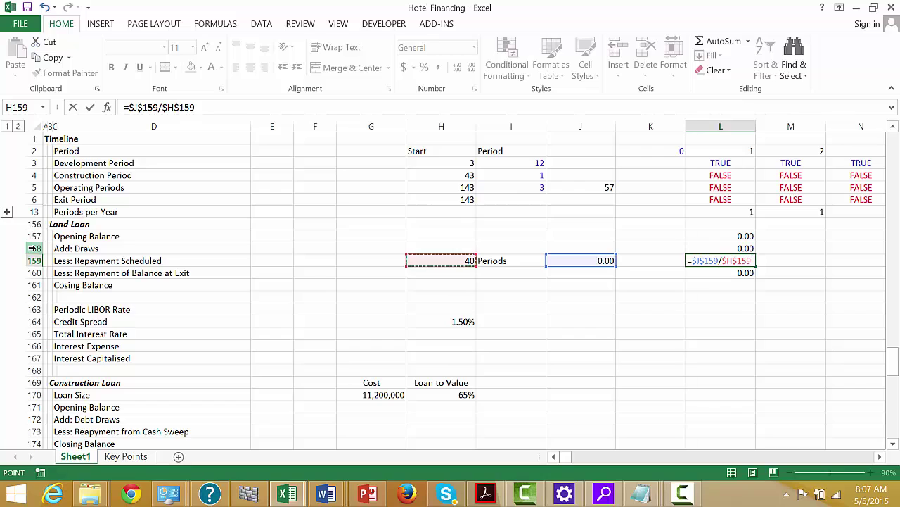
type("*")
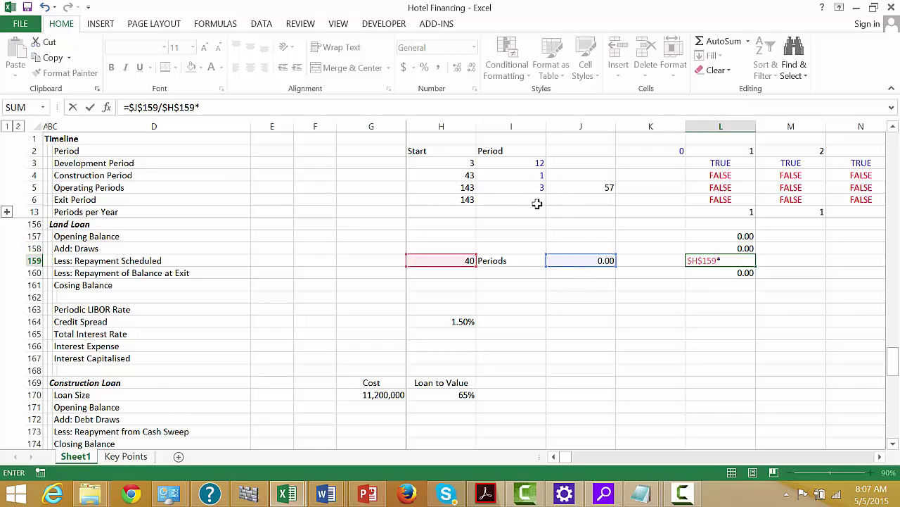
left_click(727, 185)
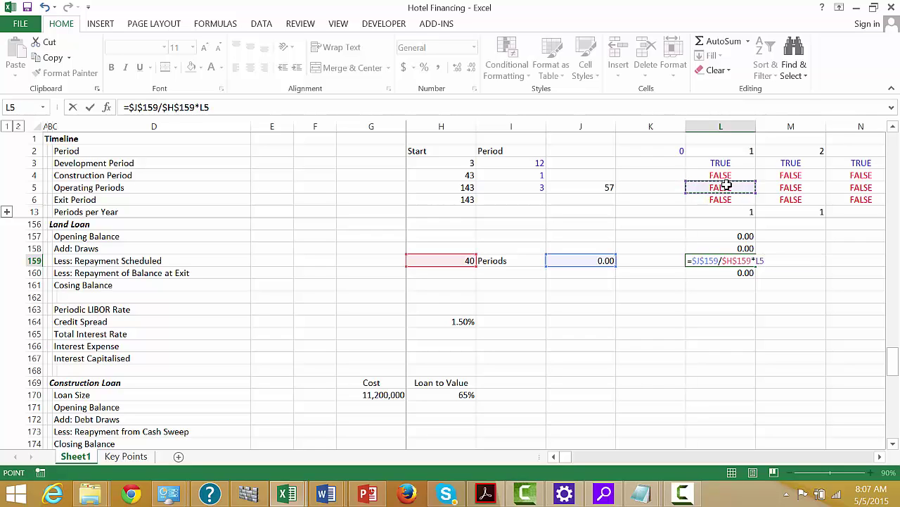
key("Return")
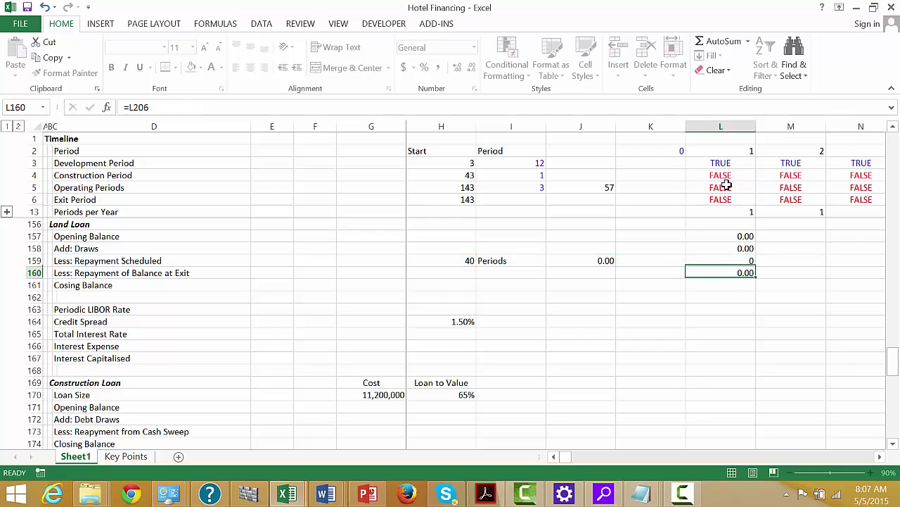
key("Up")
key("Down")
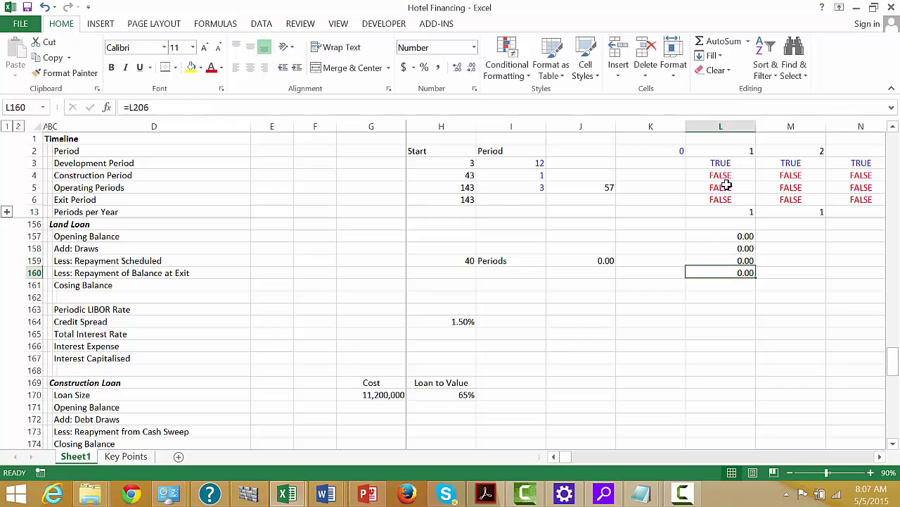
key("Down")
key("Down")
key("Up")
key("Down")
key("Down")
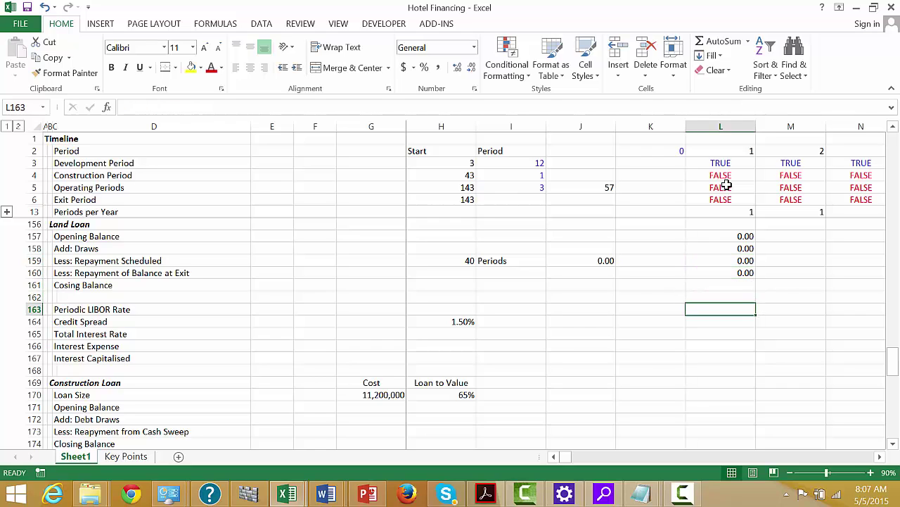
type("=")
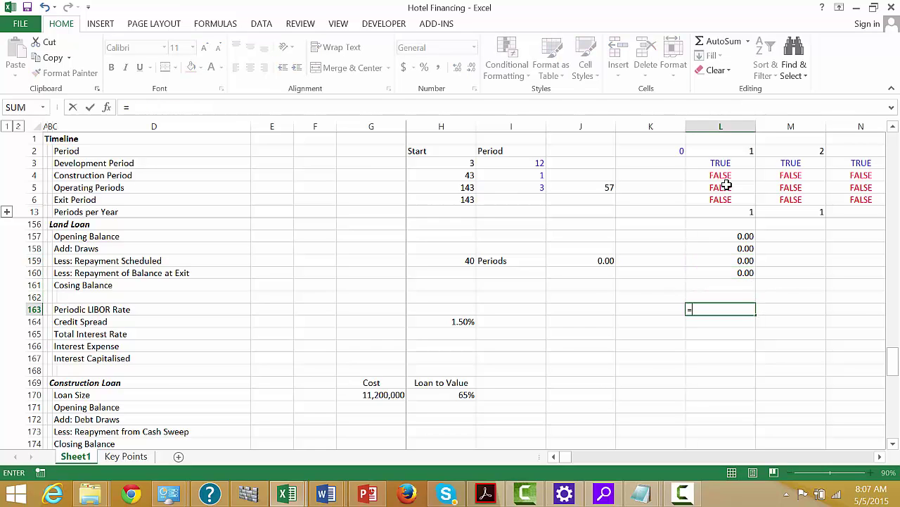
key("Escape")
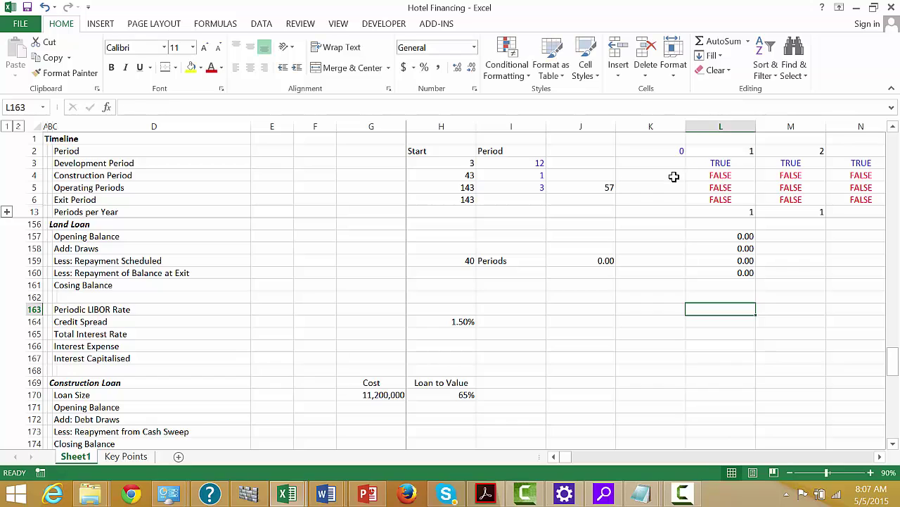
Expand the collapsed timeline rows 7 to 12 and return to the Land Loan's period 1 Periodic LIBOR Rate in L163
left_click(7, 211)
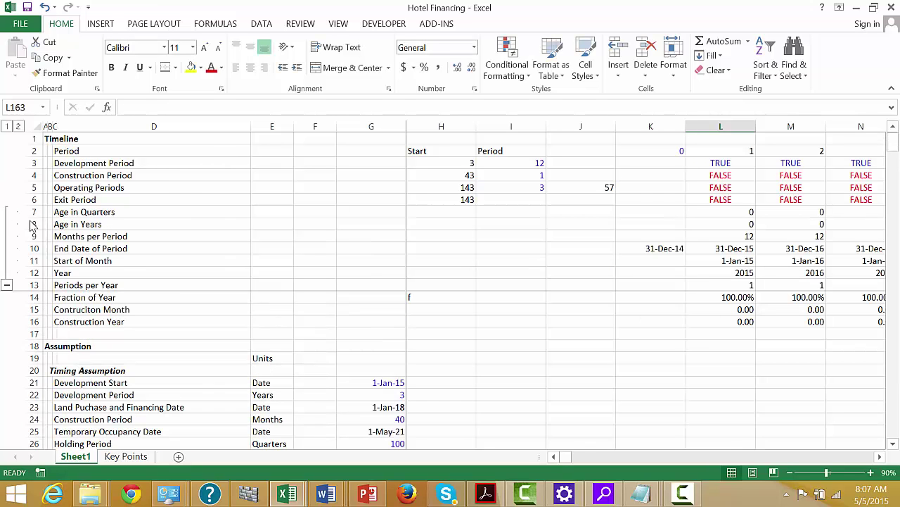
left_click(734, 380)
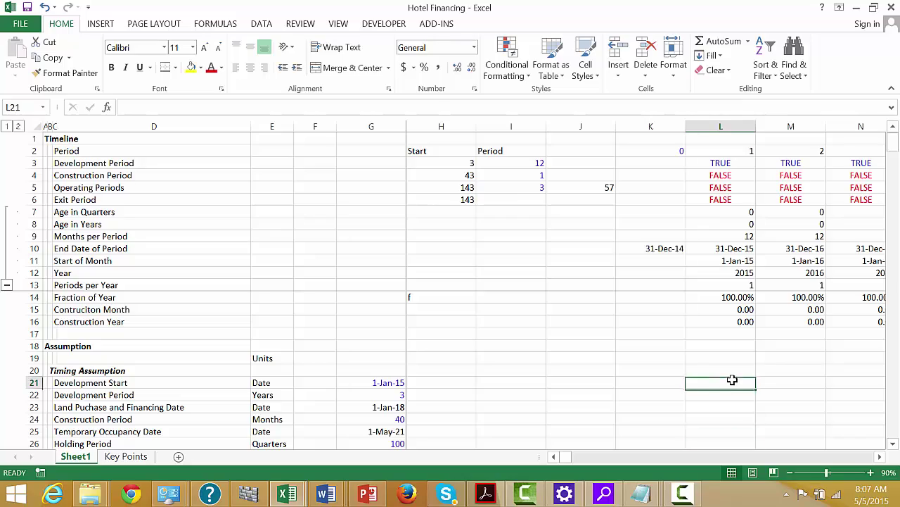
key("Down")
key("Down")
key("Down")
key("Down")
key("Down")
key("Down")
key("Down")
key("Down")
key("Down")
key("Down")
key("Down")
key("Down")
key("Down")
key("Down")
key("Down")
key("Down")
key("Down")
key("Down")
key("Down")
key("Down")
key("Down")
key("Down")
key("Down")
key("Down")
key("Down")
key("Down")
key("Down")
key("Down")
key("Down")
key("Down")
key("Down")
key("Down")
key("Down")
key("Down")
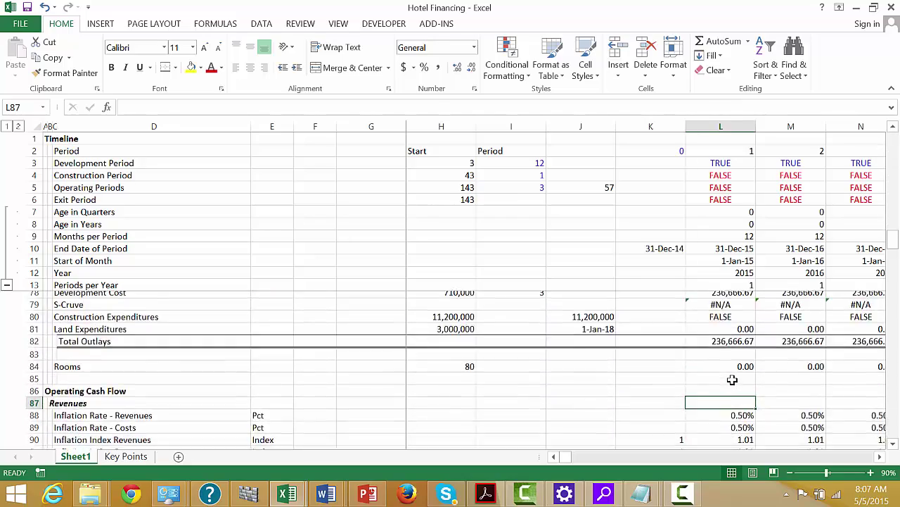
key("Down")
key("Down")
key("Down")
key("Down")
key("Down")
key("Down")
key("Down")
key("Down")
key("Down")
key("Down")
key("Down")
key("Down")
key("Down")
key("Down")
key("Down")
key("Down")
key("Down")
key("Down")
key("Down")
key("Down")
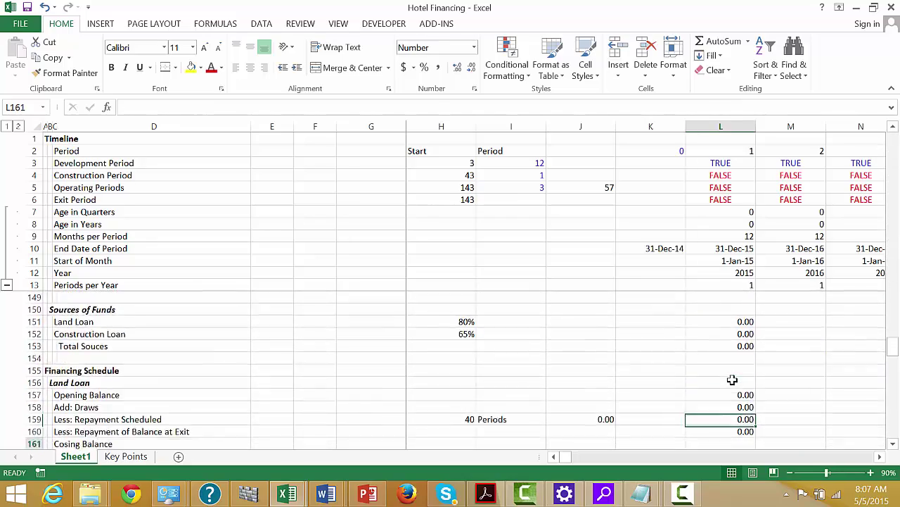
key("Up")
key("Up")
key("Up")
key("Up")
key("Up")
key("Up")
key("Up")
key("Up")
key("Up")
key("Up")
key("Up")
key("Up")
key("Up")
key("Down")
key("Down")
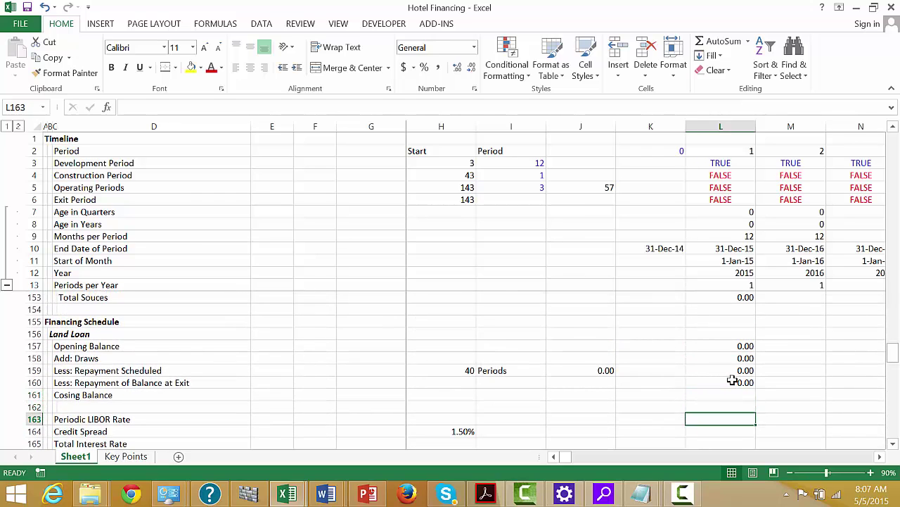
Look up the Land Loan's period 1 Periodic LIBOR Rate in L163 as =LOOKUP(L12,42:42,45:45), formatted as a percentage with two decimals
type("=lo")
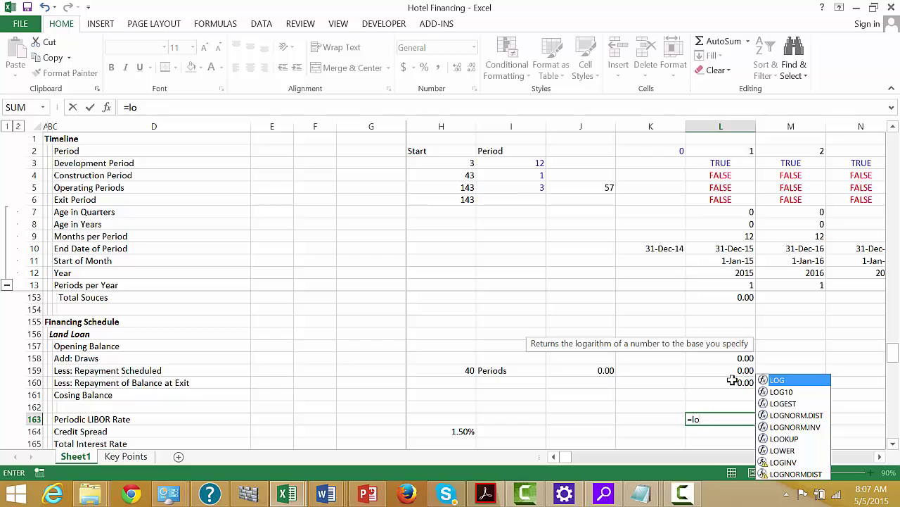
type("ok")
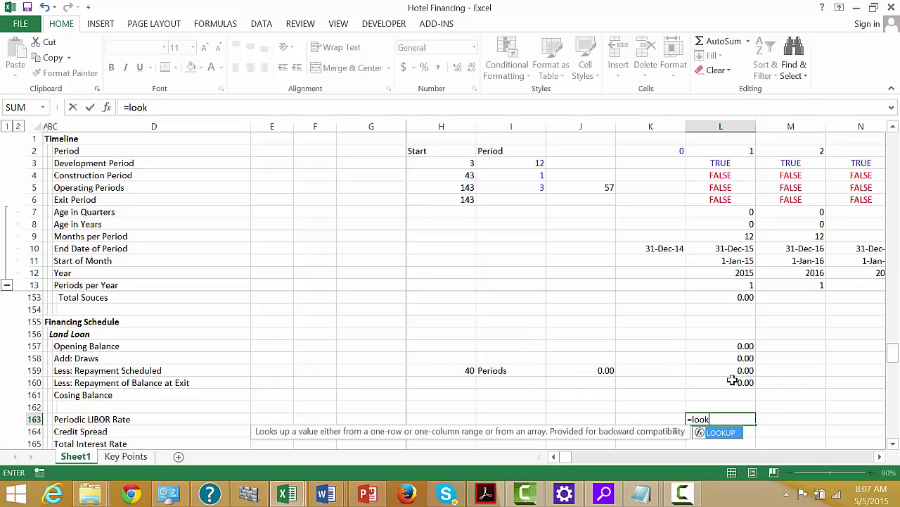
key("Tab")
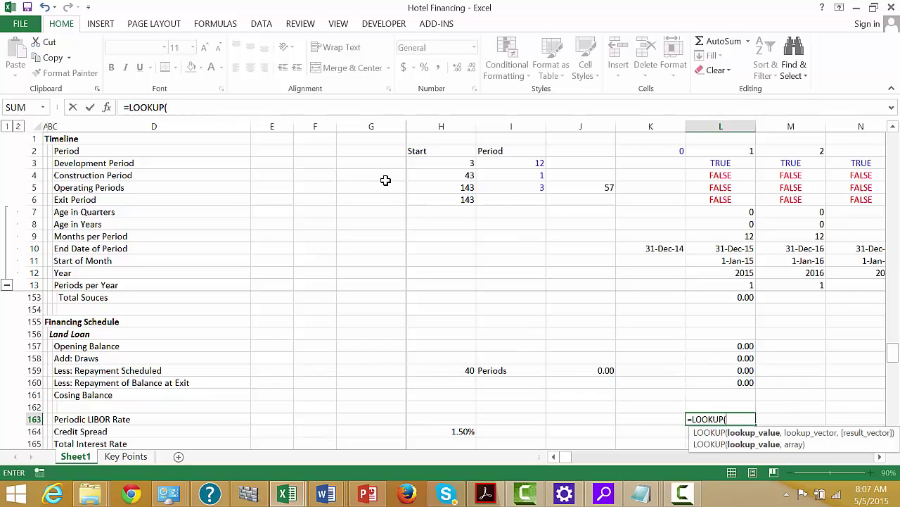
left_click(29, 273)
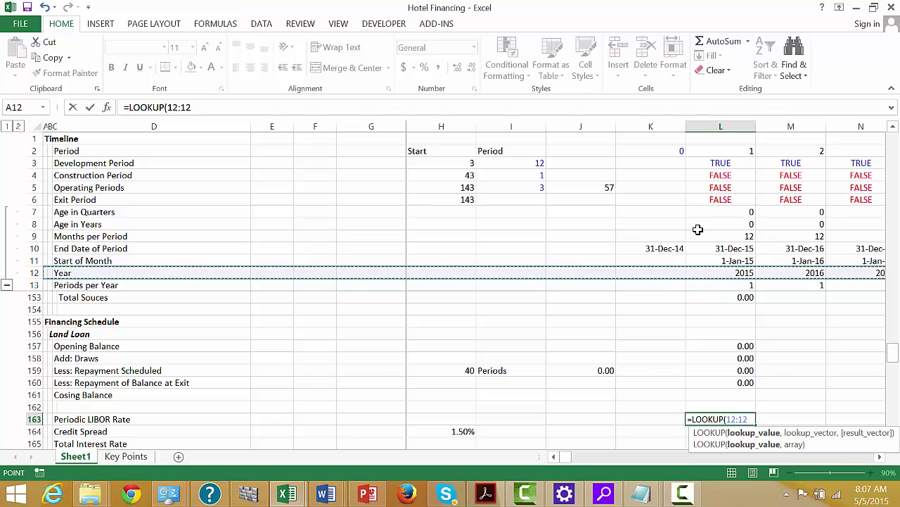
left_click(733, 273)
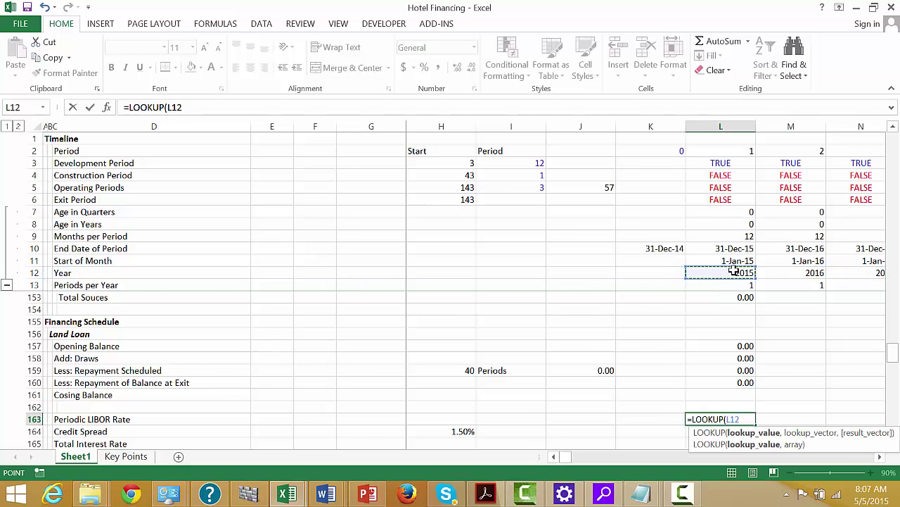
type(",")
left_click(744, 345)
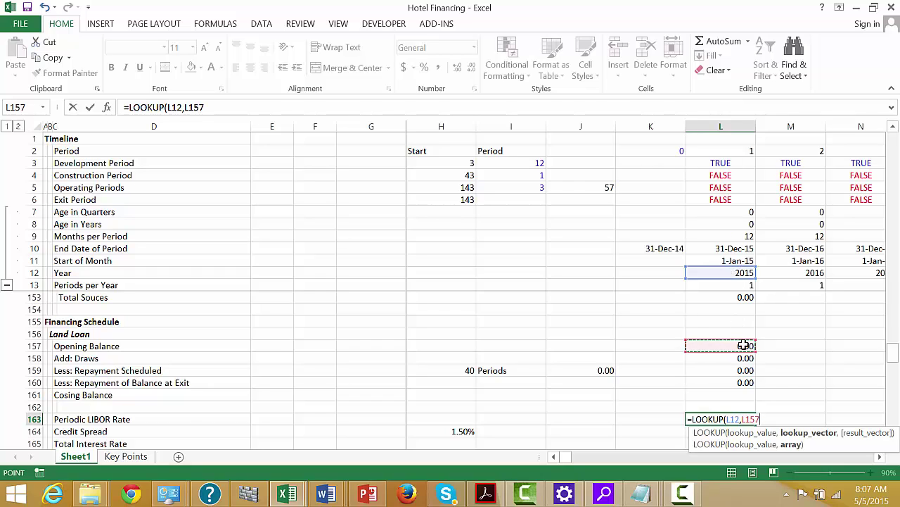
key("Page_Up")
key("Page_Up")
key("Page_Up")
key("Page_Up")
key("Page_Up")
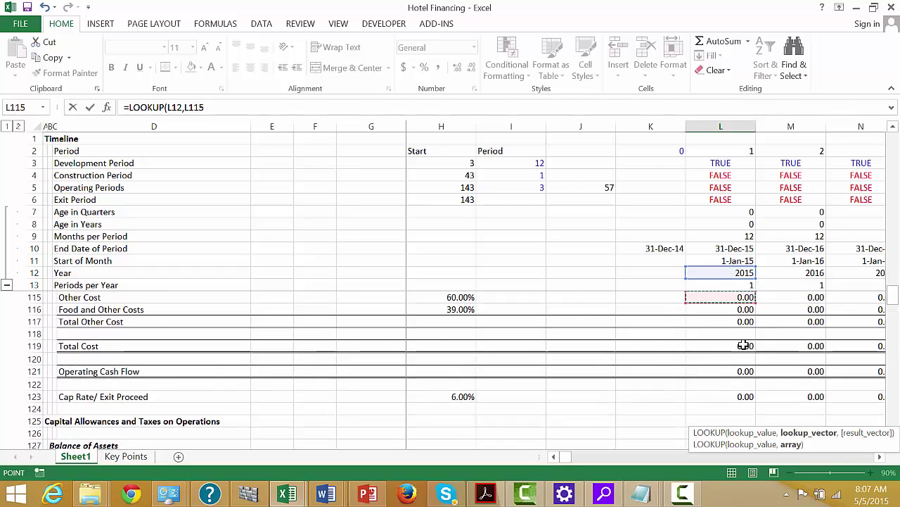
key("Page_Up")
key("Page_Up")
key("Page_Up")
key("Page_Up")
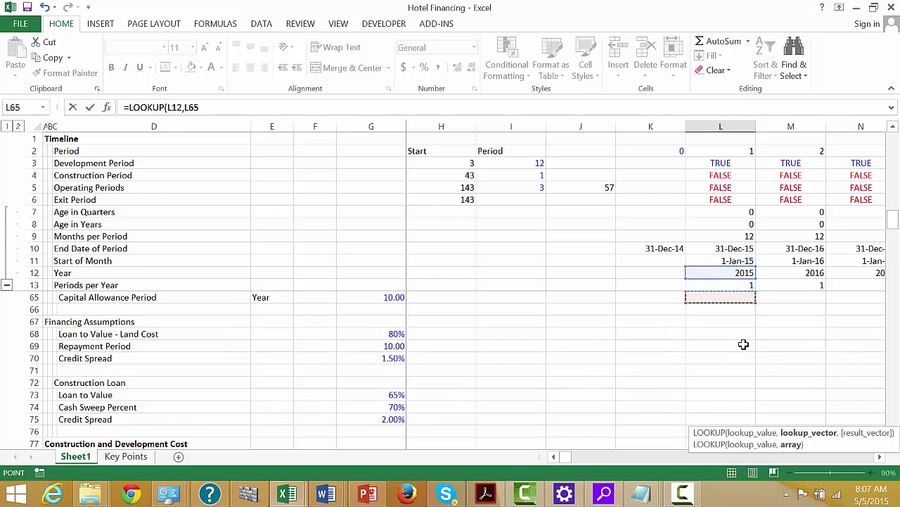
key("Page_Up")
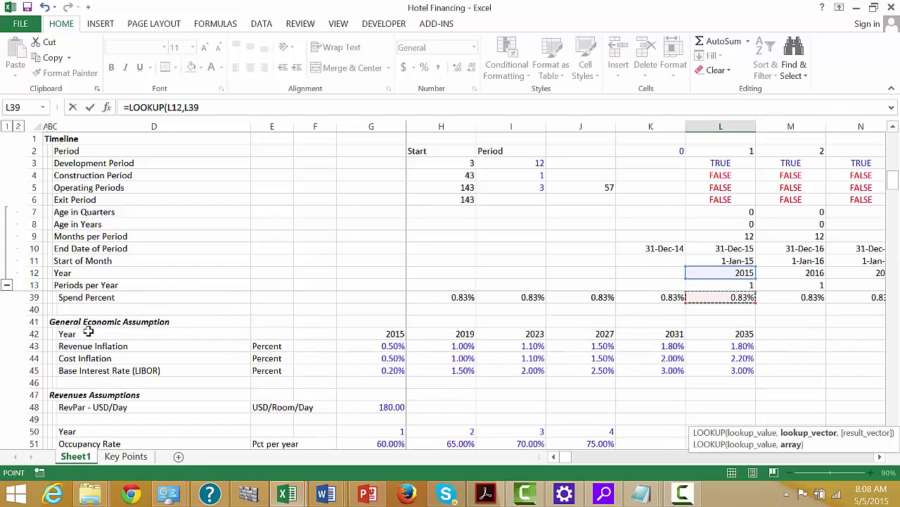
left_click(28, 333)
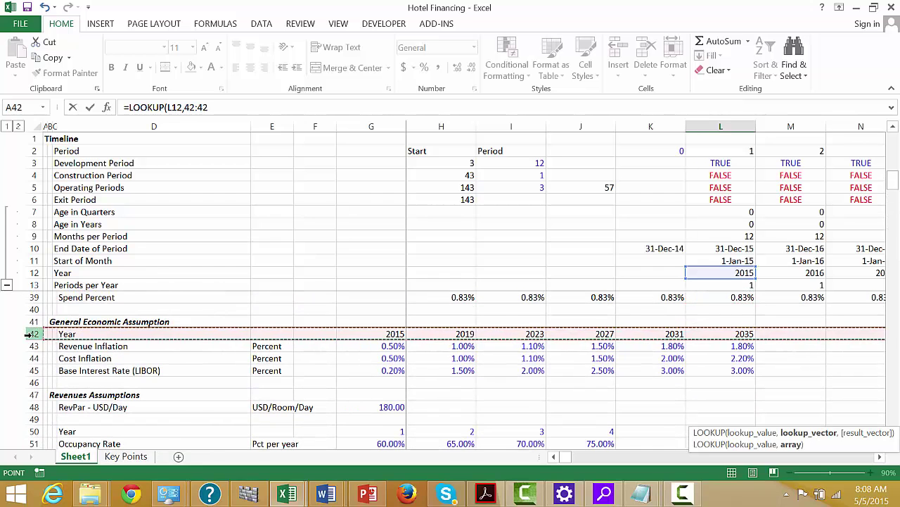
type(",")
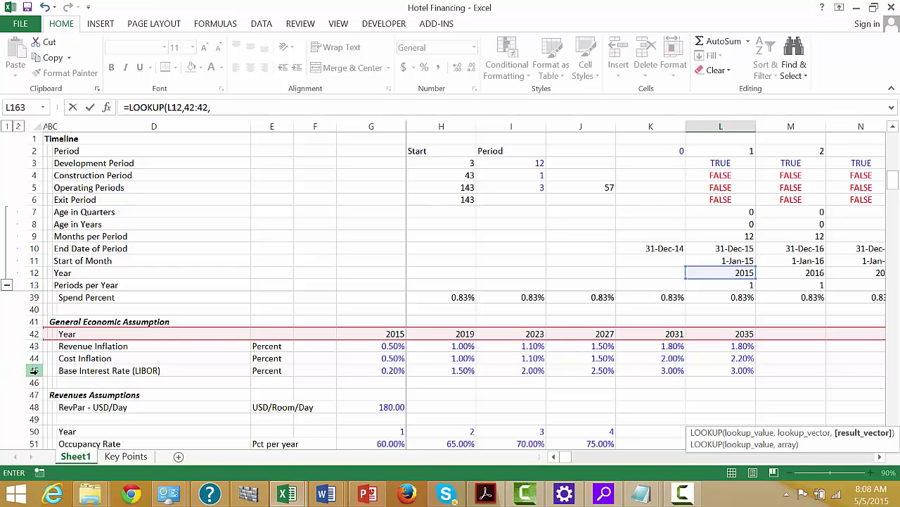
left_click(34, 370)
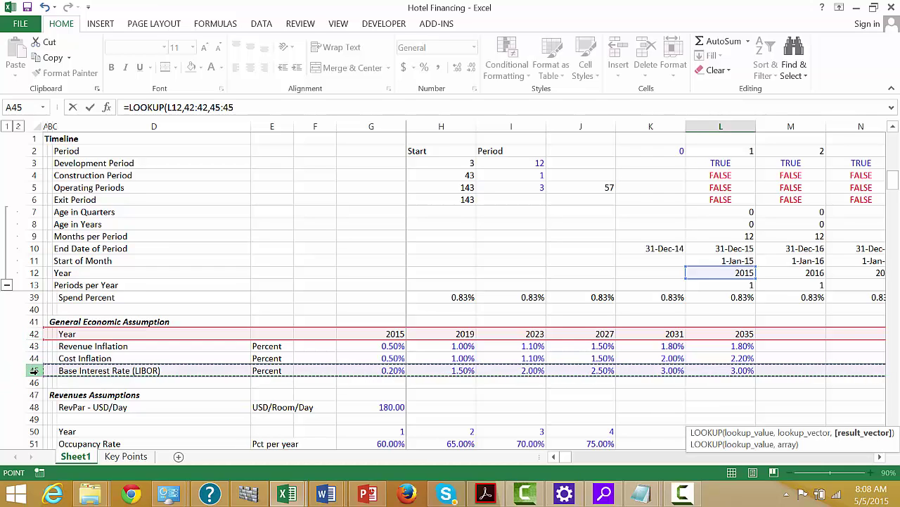
key("Return")
key("Up")
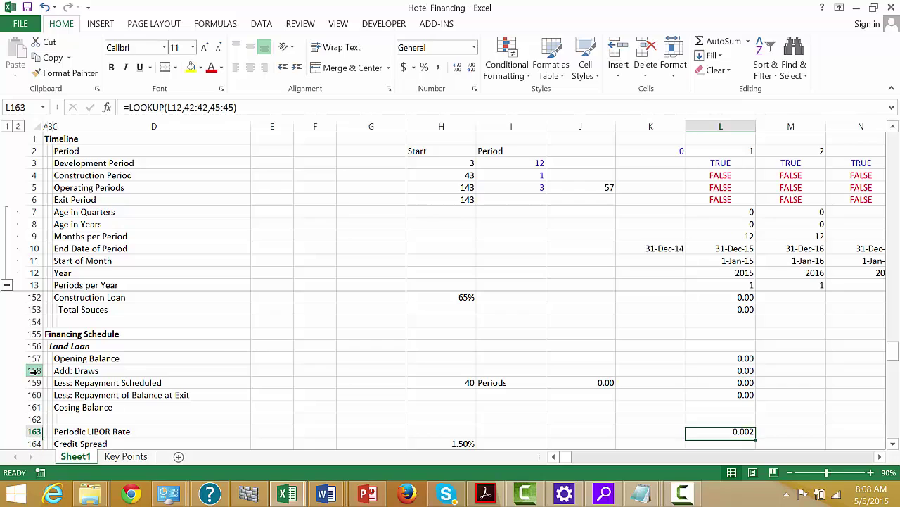
key("ctrl+shift+5")
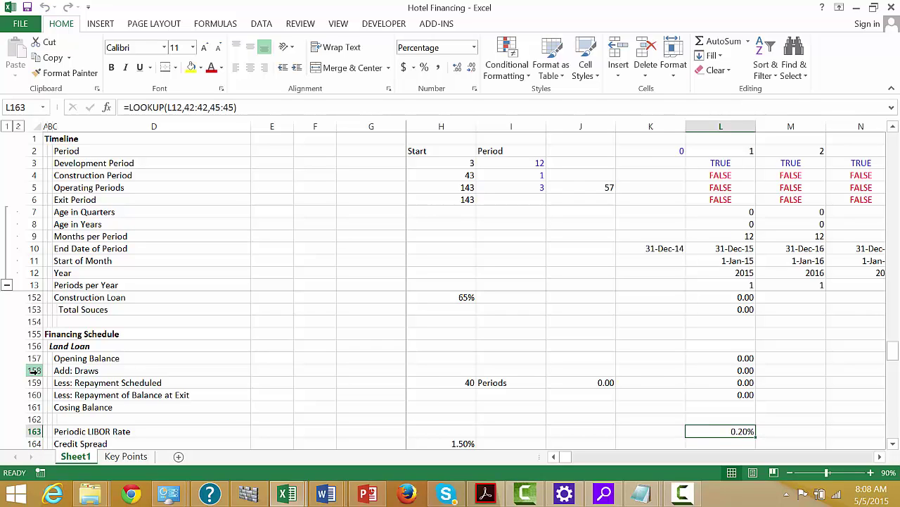
Divide the LIBOR lookup in L163 by the Periods per Year, making it =LOOKUP(L12,42:42,45:45)/L13
key("F2")
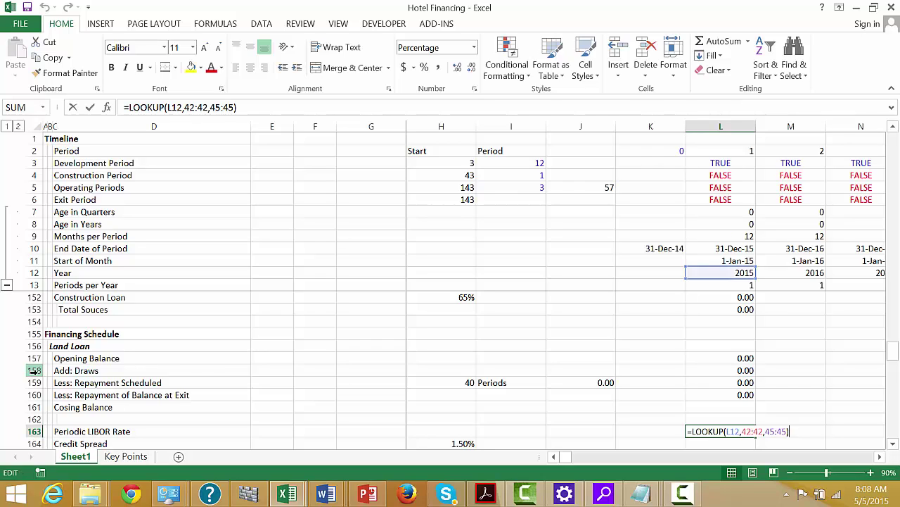
type("/")
key("F2")
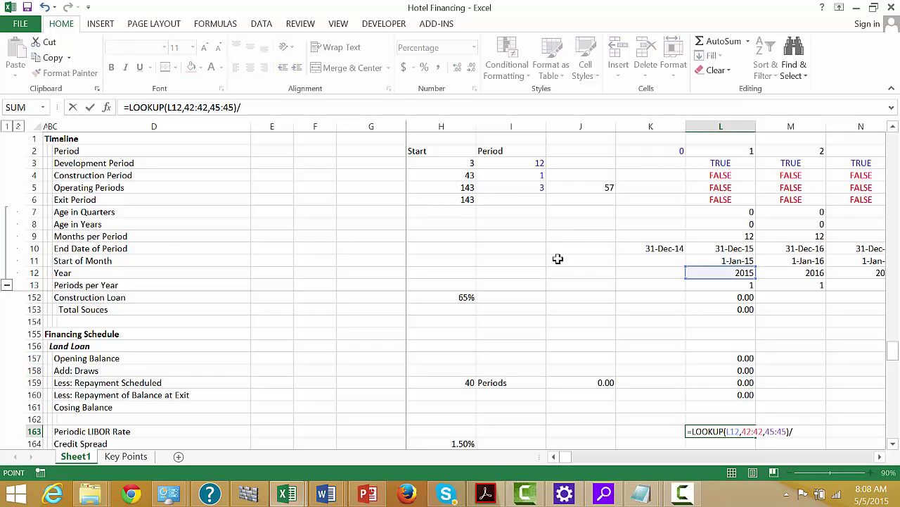
left_click(725, 286)
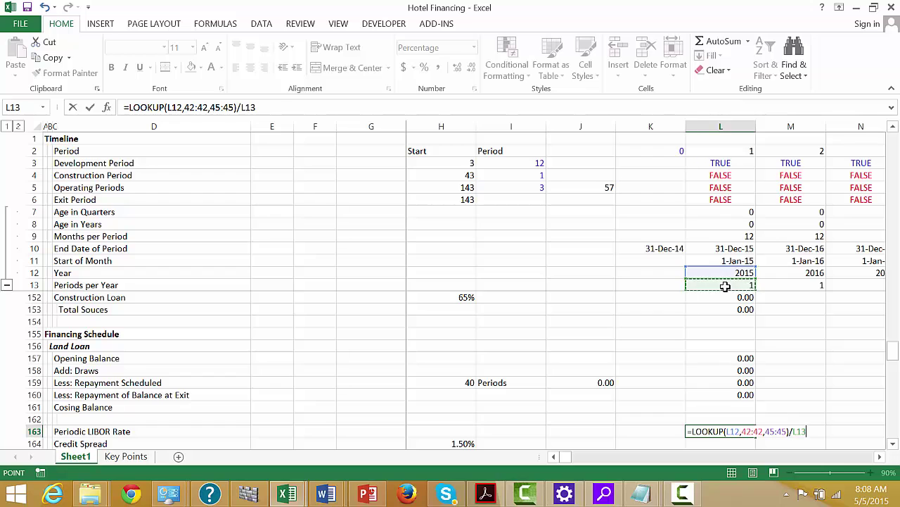
key("ctrl+Return")
Link the Land Loan's period 1 Credit Spread in L164 to the spread in H164 with an absolute reference
key("Down")
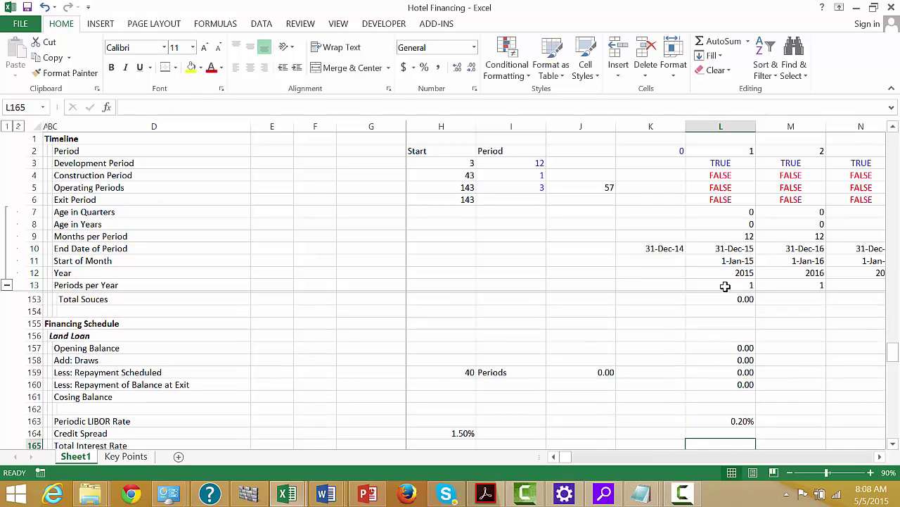
type("=")
key("Left")
key("Left")
key("Left")
key("Left")
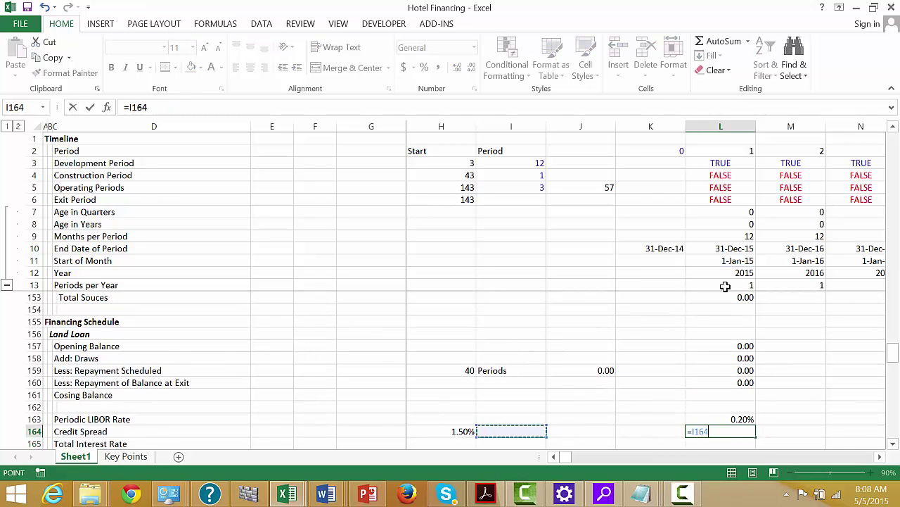
key("F4")
key("Return")
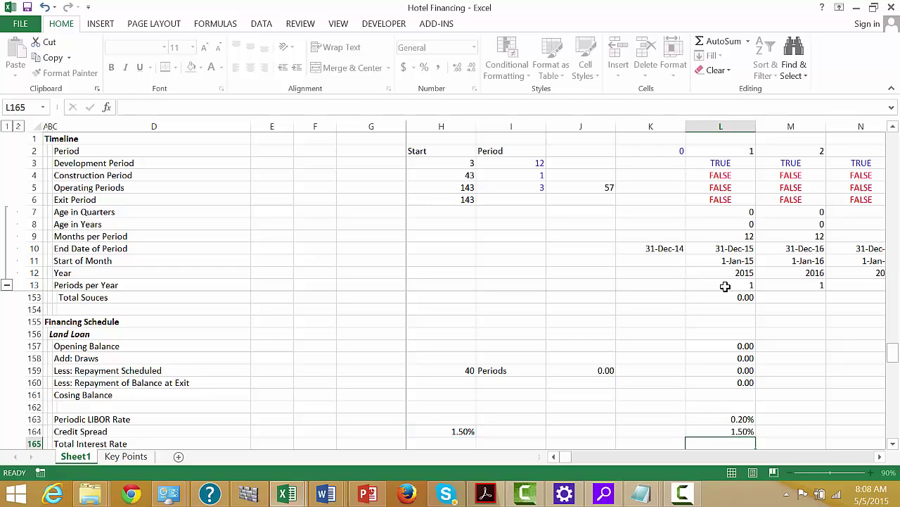
key("Up")
key("Down")
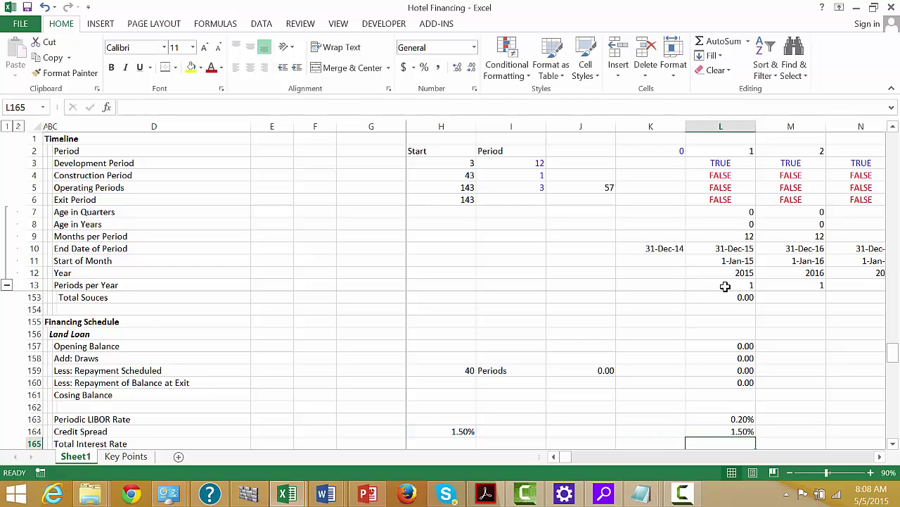
Sum the Periodic LIBOR Rate and Credit Spread as the Land Loan's Total Interest Rate in L165
key("alt+equal")
key("Return")
key("Down")
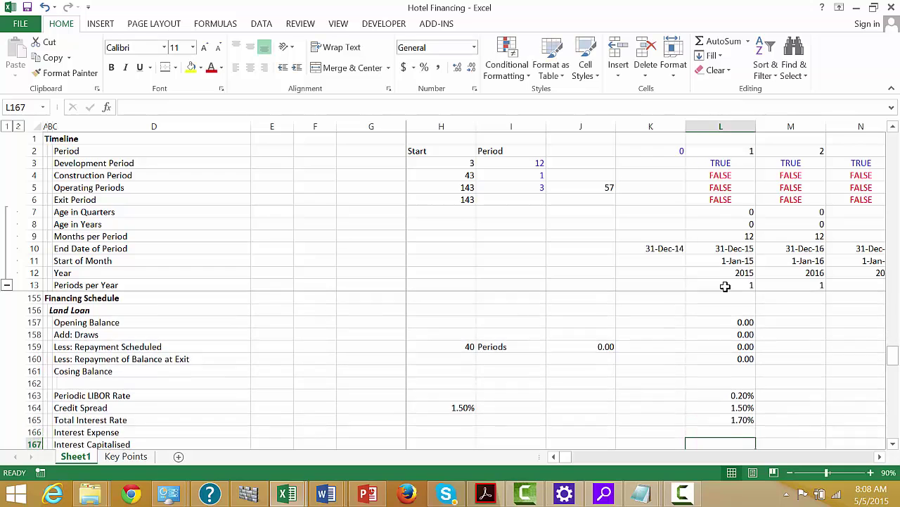
Calculate the Land Loan's period 1 Interest Expense in L166 as =L165*L157, formatted with two decimals
key("Up")
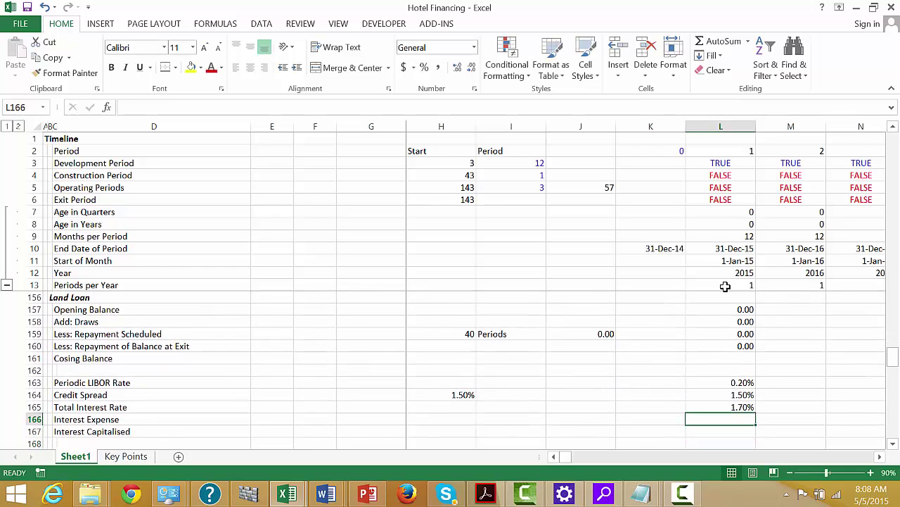
key("Left")
key("Right")
type("=")
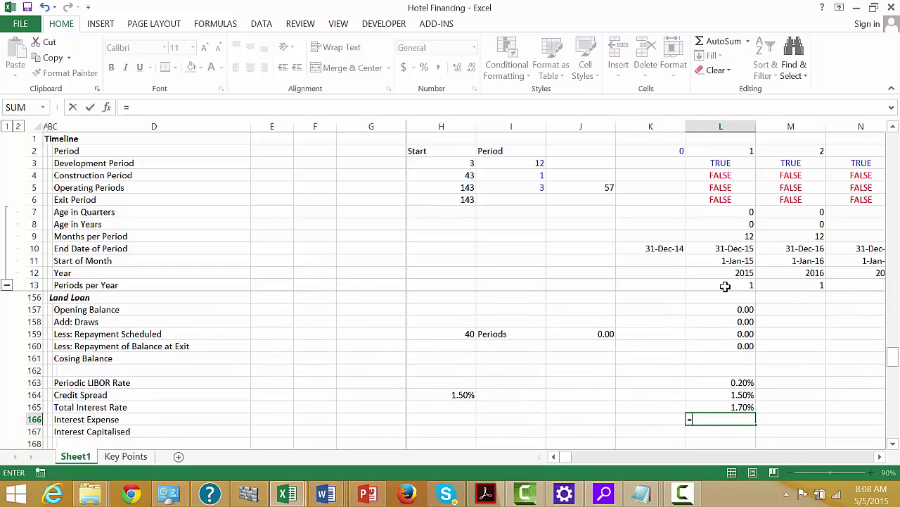
key("Up")
type("*")
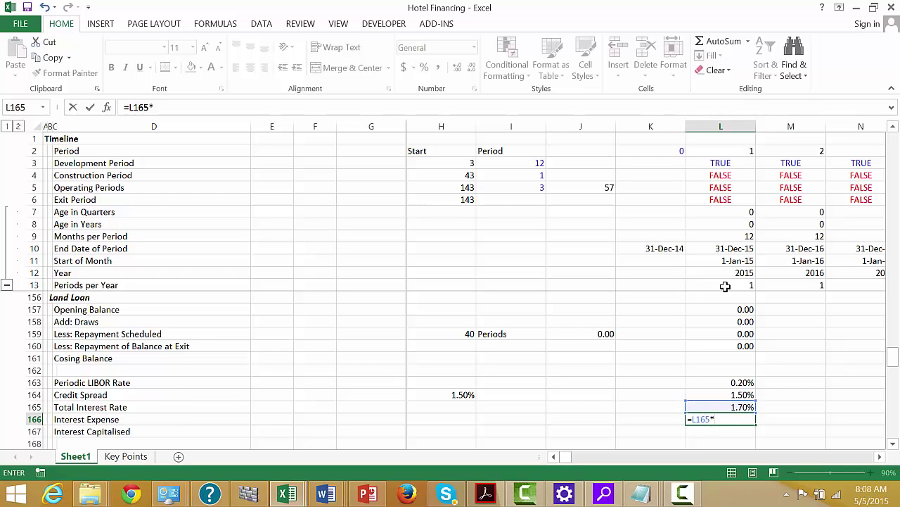
key("Up")
key("Up")
key("Up")
key("Up")
key("Up")
key("Up")
key("Up")
key("Up")
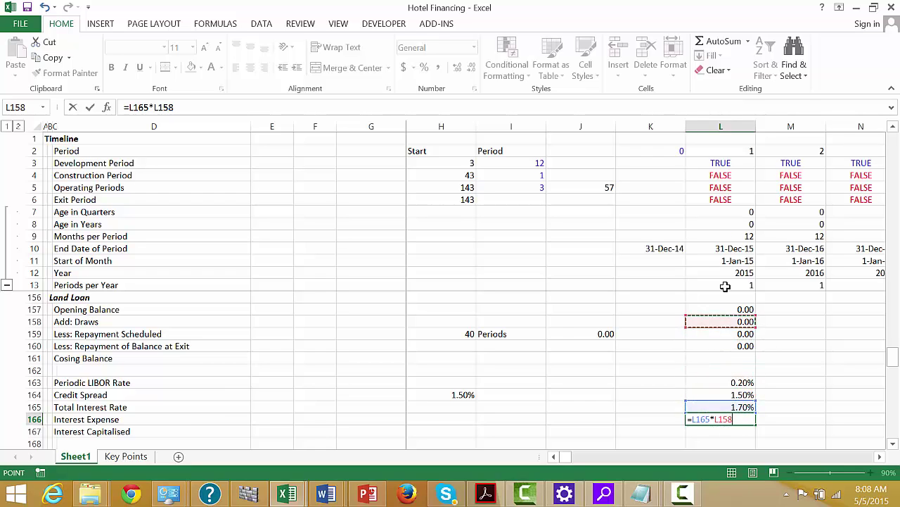
key("Up")
key("Return")
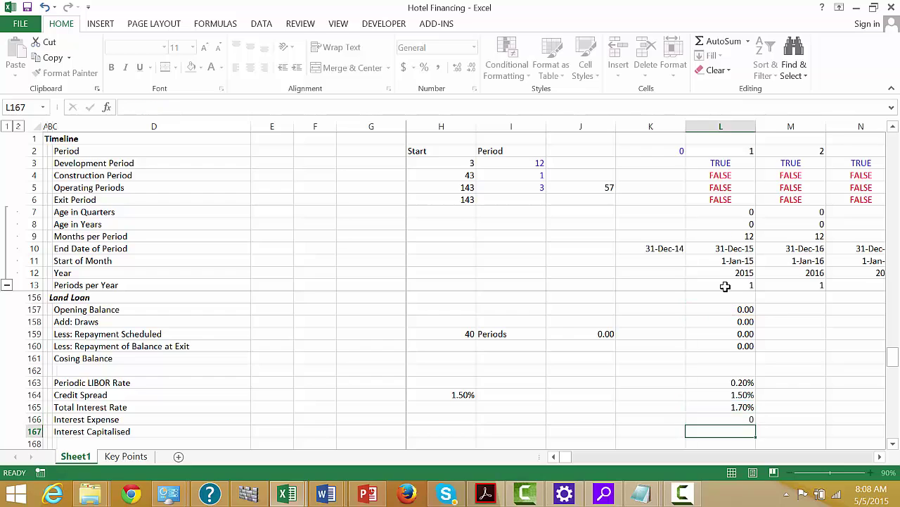
key("Up")
key("ctrl+shift+1")
key("Down")
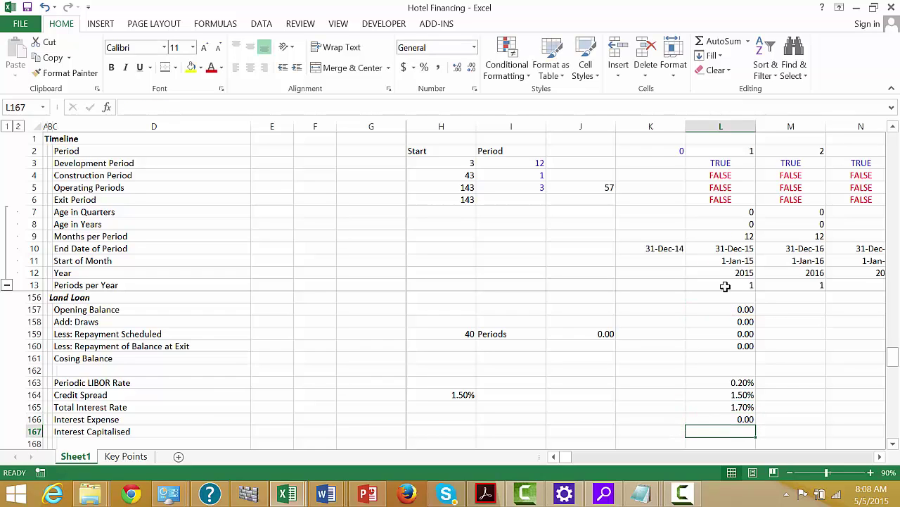
Calculate the Land Loan's period 1 Interest Capitalised in L167 as =L166*L5
type("=")
key("Up")
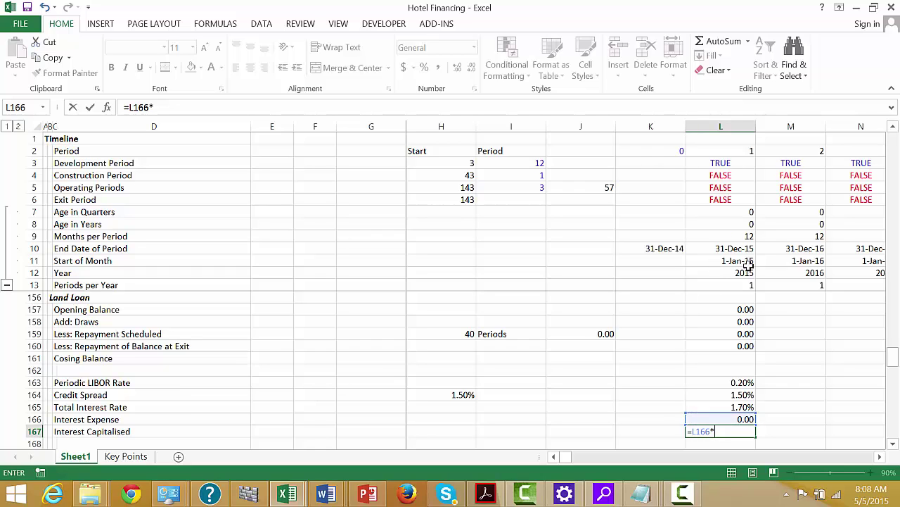
type("*")
left_click(714, 185)
key("Return")
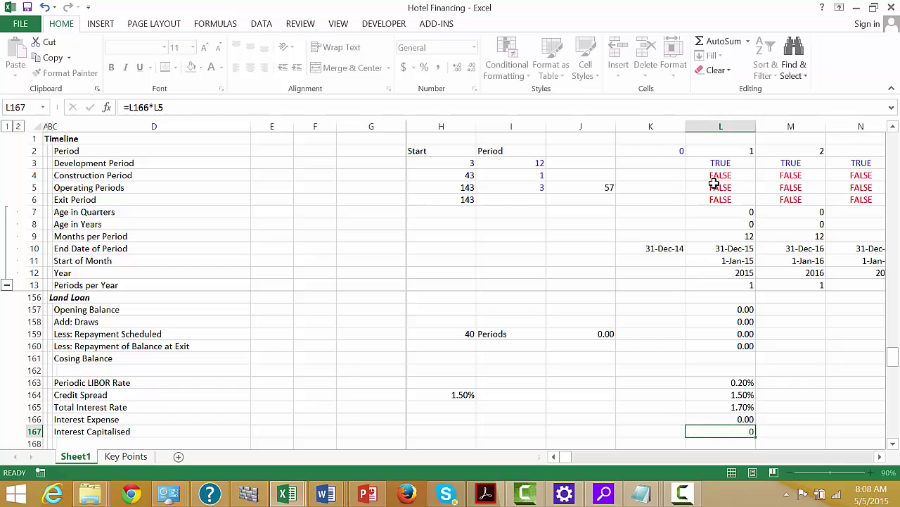
Format the Land Loan's period 1 Interest Capitalised in L167 with two decimals
key("Up")
key("Down")
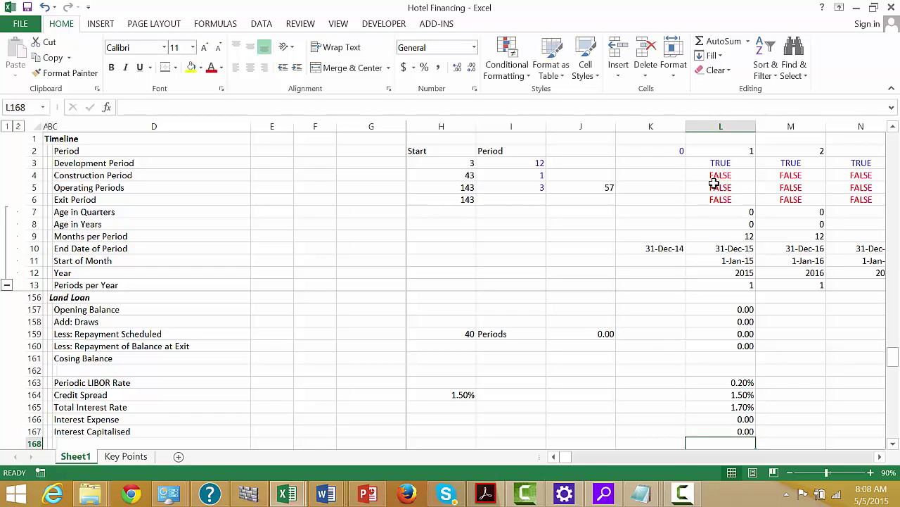
Try subtracting Interest Capitalised from the Land Loan's period 1 Interest Expense in L166 as =L165*L157-L167, and undo that edit
key("Up")
key("Up")
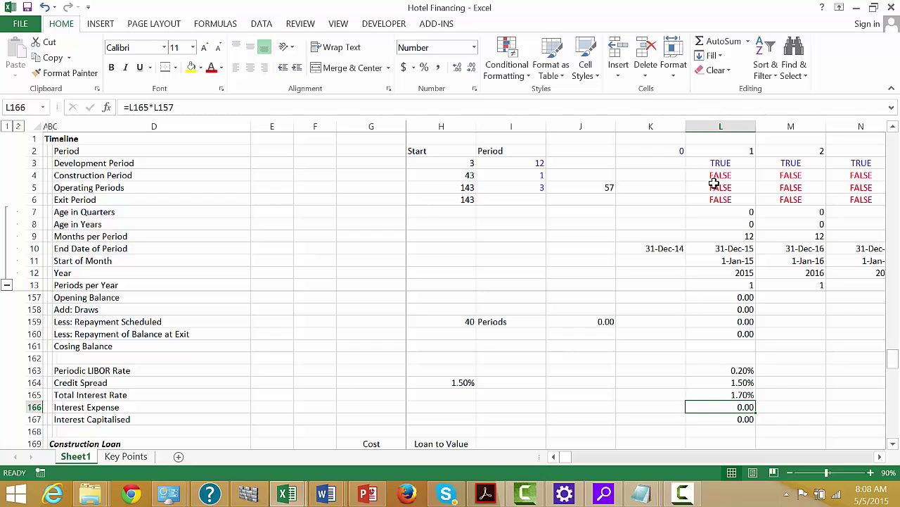
key("F2")
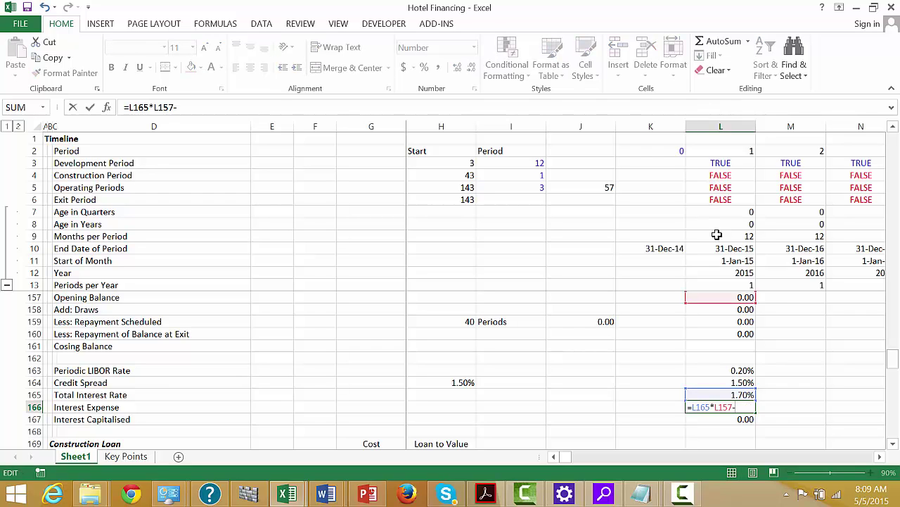
type("-")
left_click(709, 421)
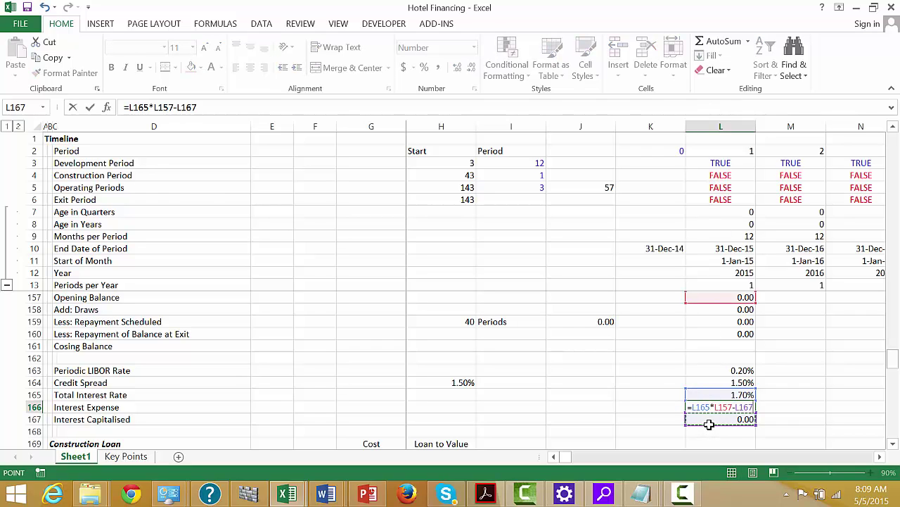
key("Return")
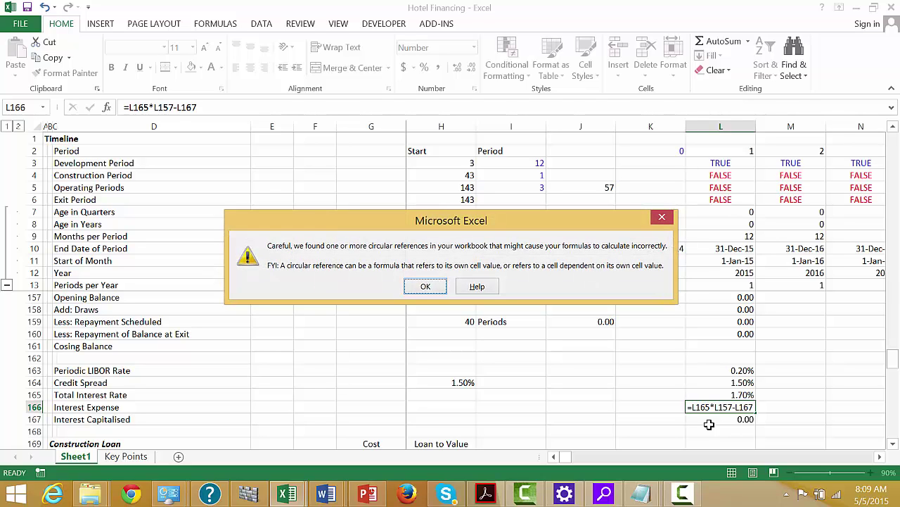
key("Return")
key("Up")
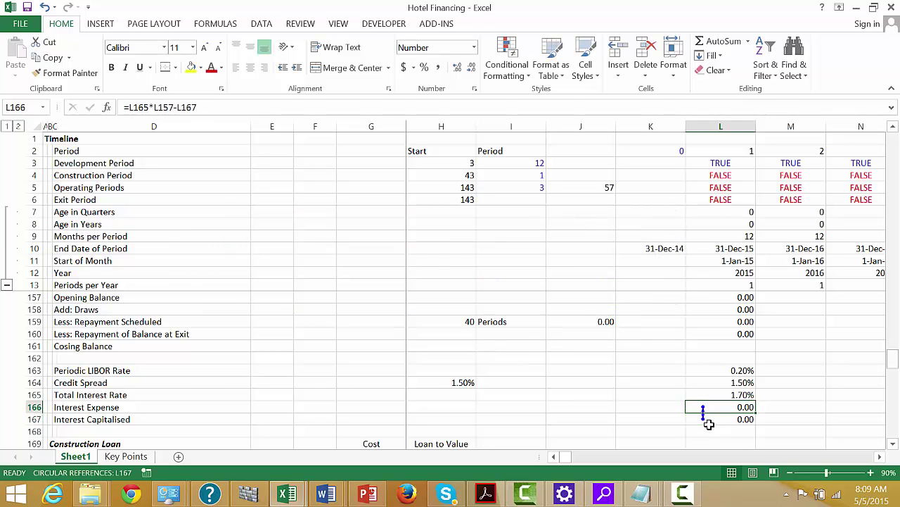
key("ctrl+z")
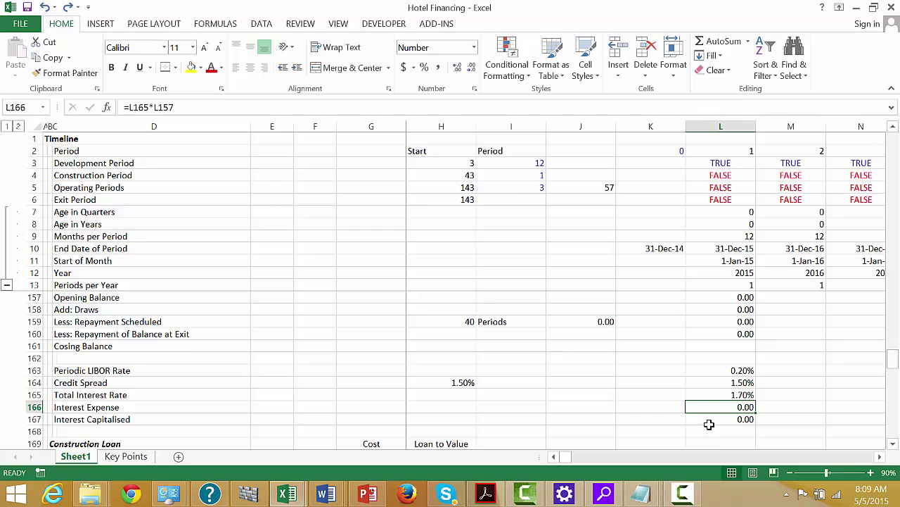
Multiply the Land Loan's period 1 Interest Expense in L166 by the Operating Periods flag, making it =L165*L157*L5
key("F2")
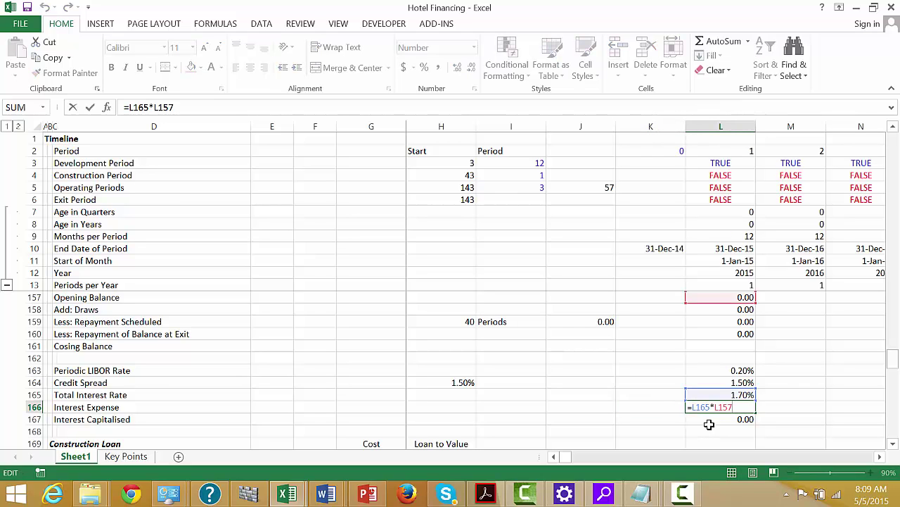
type("*")
left_click(727, 188)
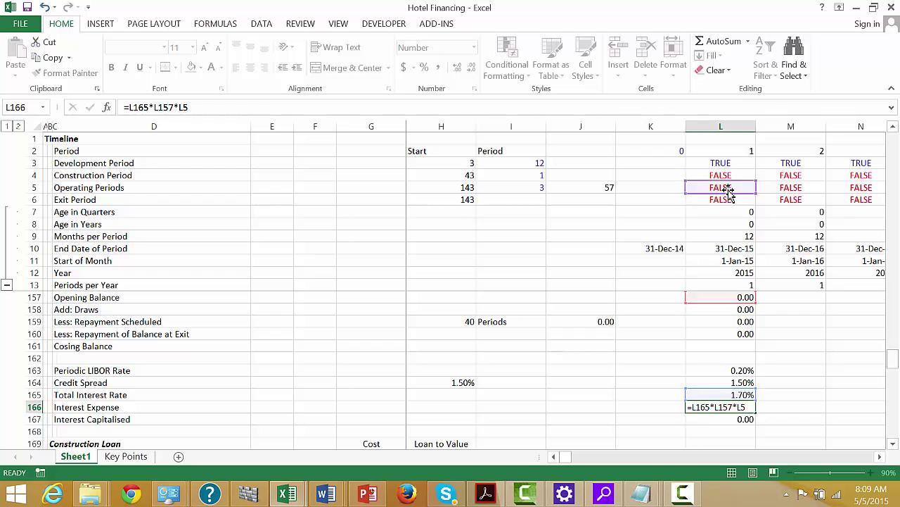
key("ctrl+Return")
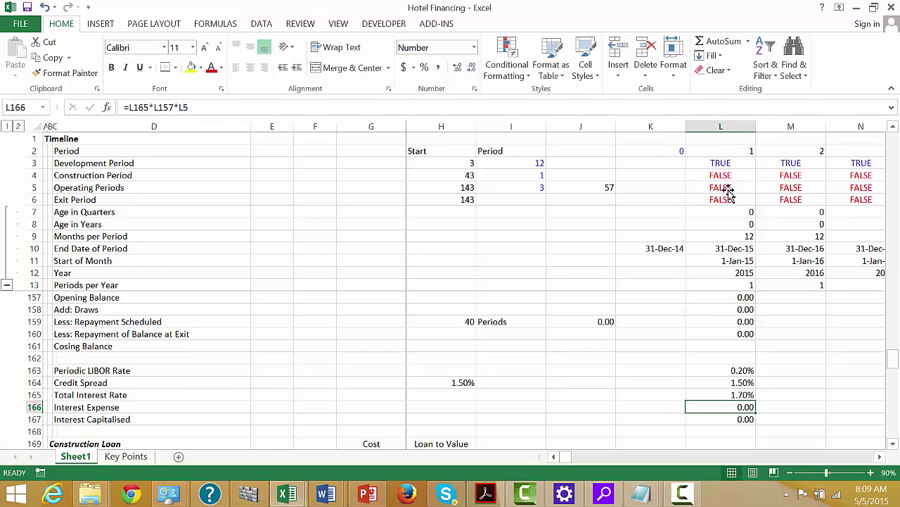
key("F2")
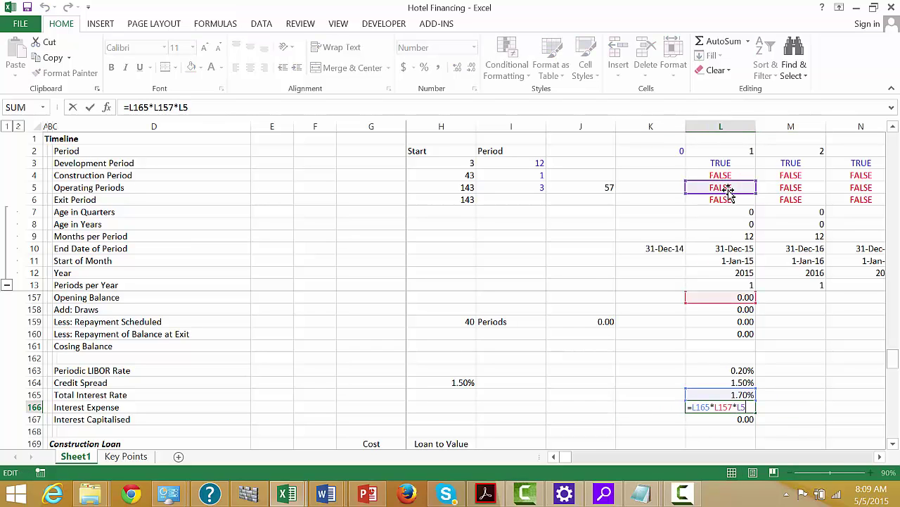
key("Return")
Collapse the grouped timeline rows 7 to 12
key("Down")
key("Down")
key("Down")
key("Down")
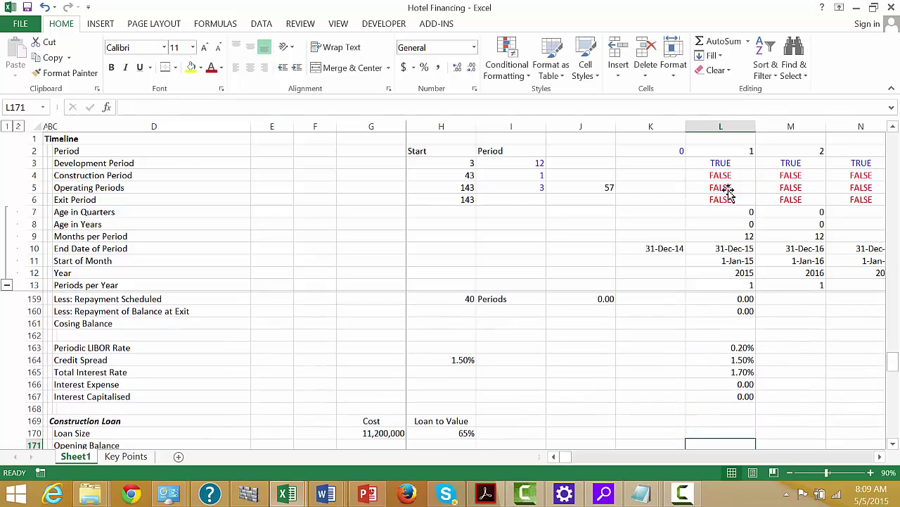
left_click(6, 286)
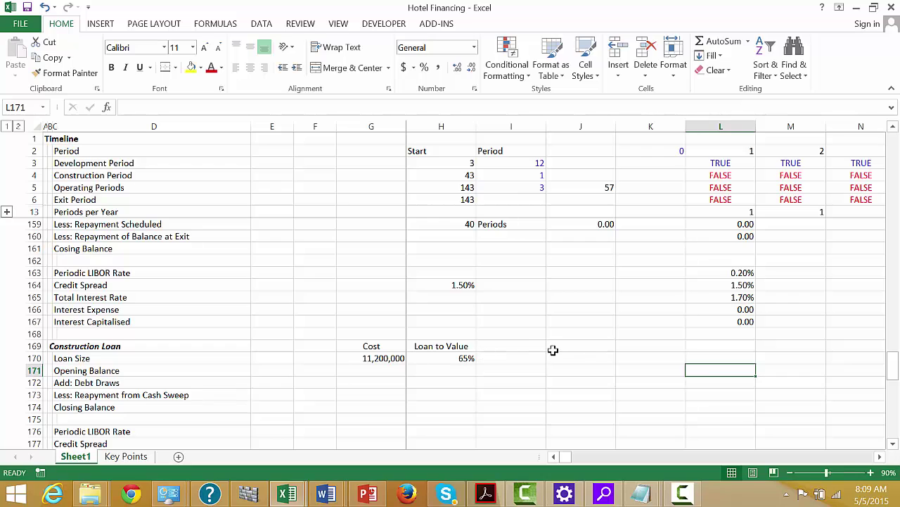
Calculate the Construction Loan's period 1 Loan Size in L170 as Loan to Value times Cost, =$H$170*$G$170
key("Left")
key("Left")
key("Up")
key("Right")
key("Left")
key("Left")
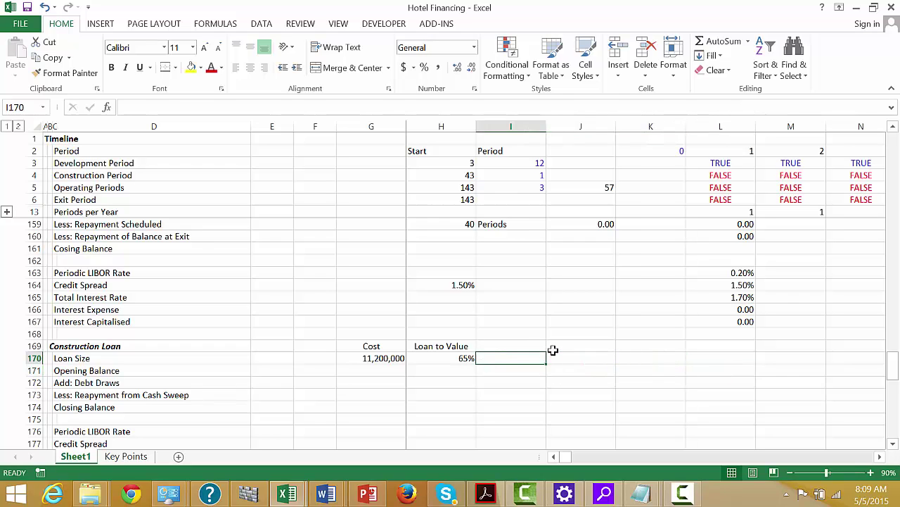
key("Right")
key("Right")
key("Right")
type("=")
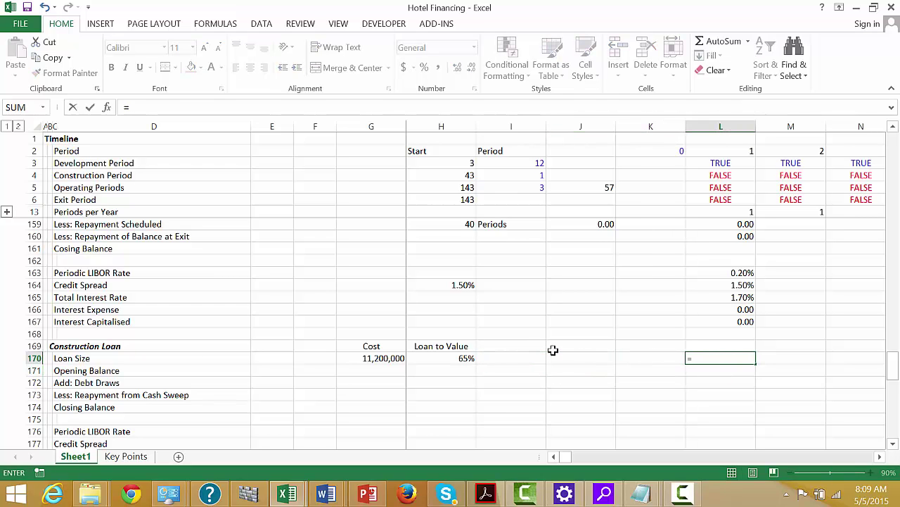
key("Left")
key("Left")
key("Left")
key("Left")
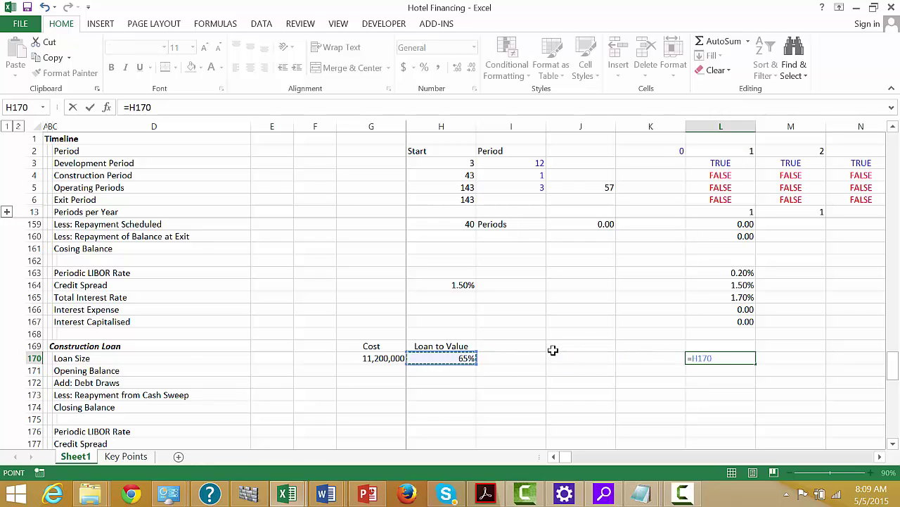
type("*")
key("F4")
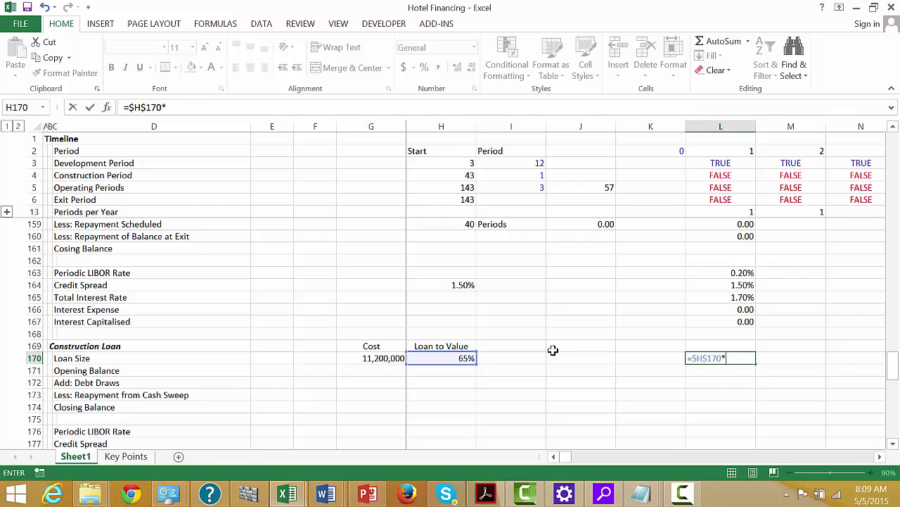
left_click(363, 360)
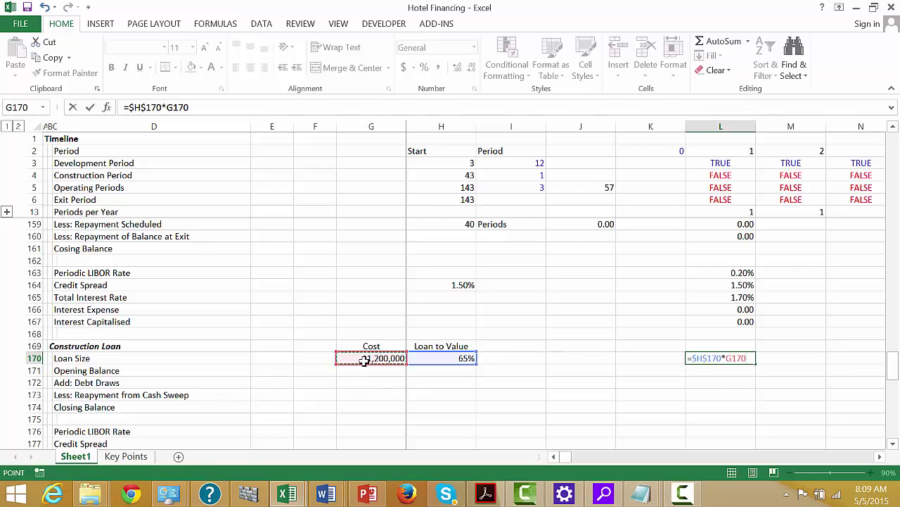
key("F4")
key("Return")
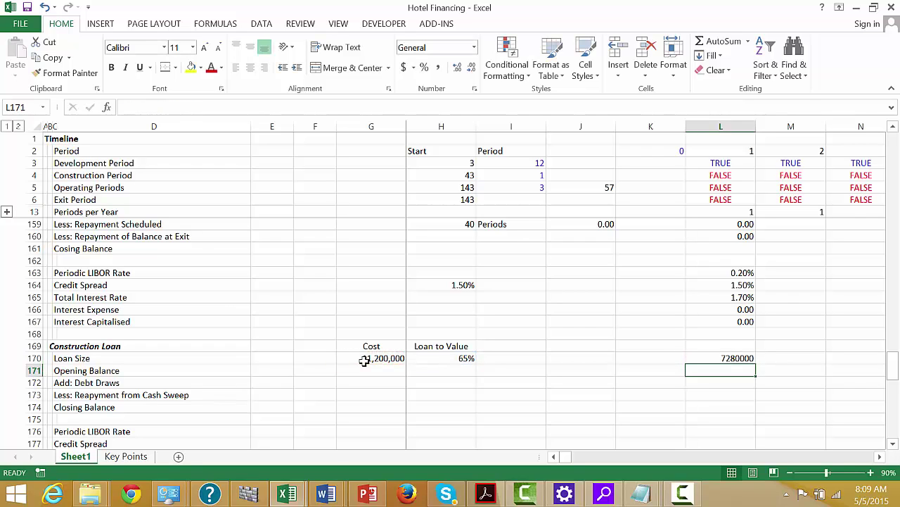
Format the Loan Size in L170 with thousands separators and no decimals
key("Up")
key("ctrl+shift+1")
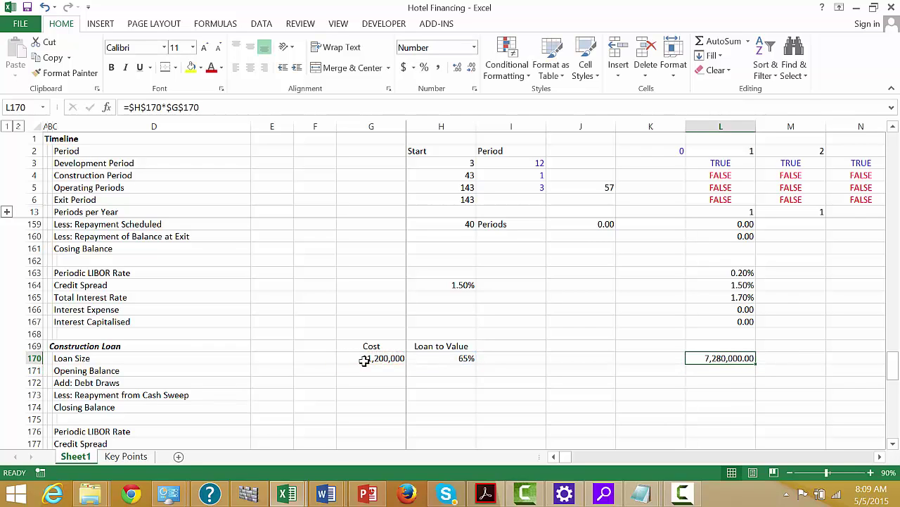
key("alt+h")
key("9")
key("alt+h")
key("9")
Link the Construction Loan's period 1 Opening Balance in L171 to the previous period's Closing Balance as =K174
key("Down")
key("Left")
key("Left")
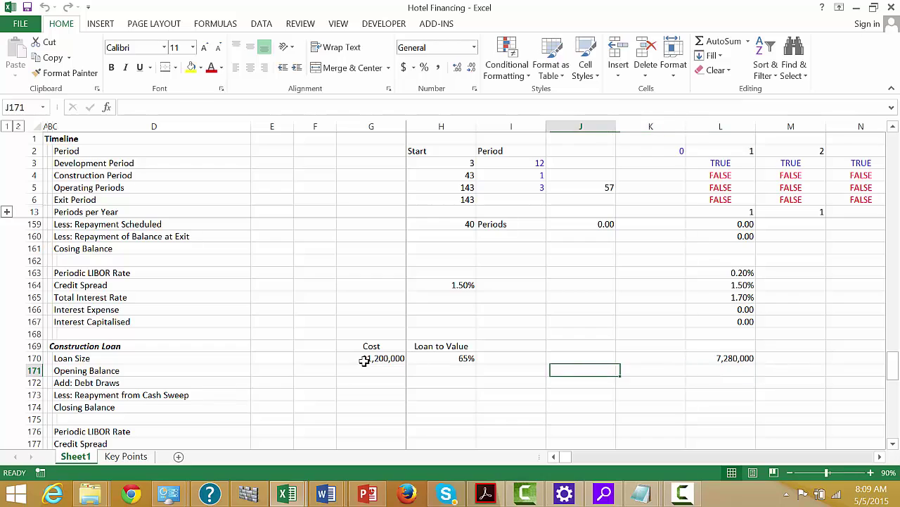
key("Right")
key("Right")
type("=")
key("Down")
key("Down")
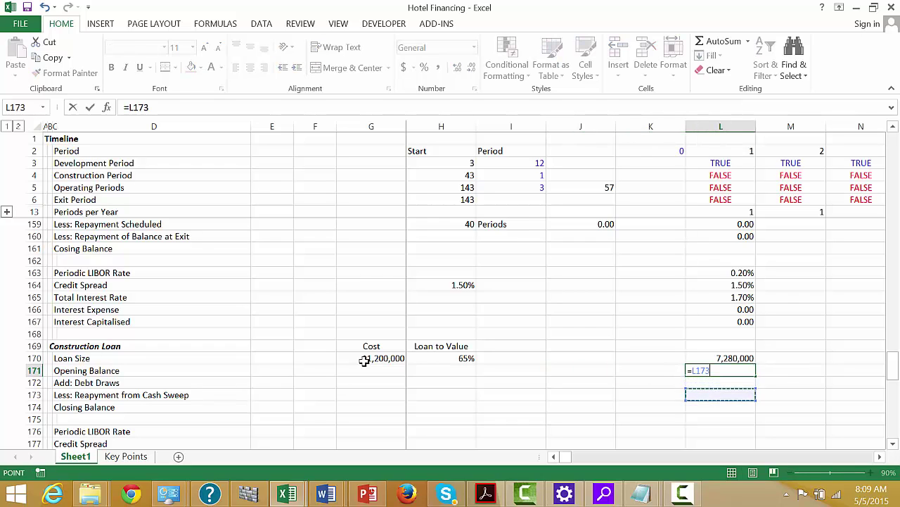
key("Left")
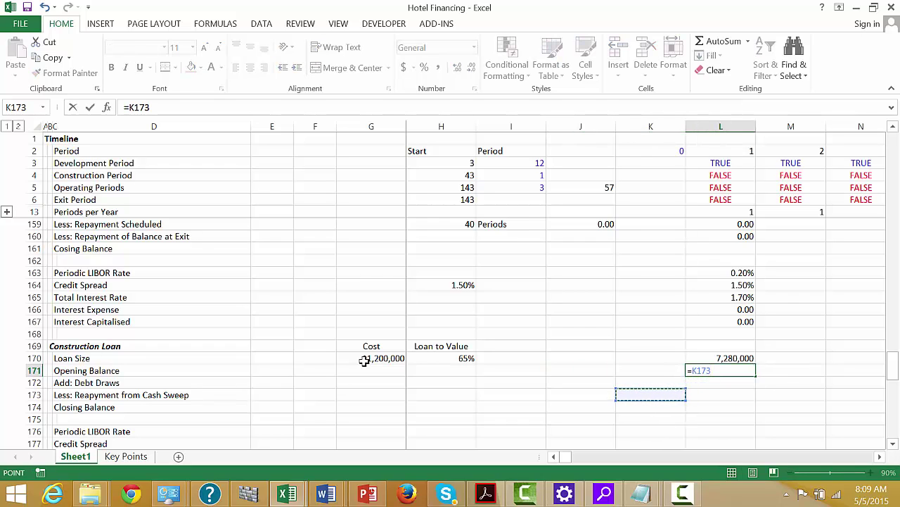
key("Down")
key("Left")
key("Left")
key("Left")
key("Up")
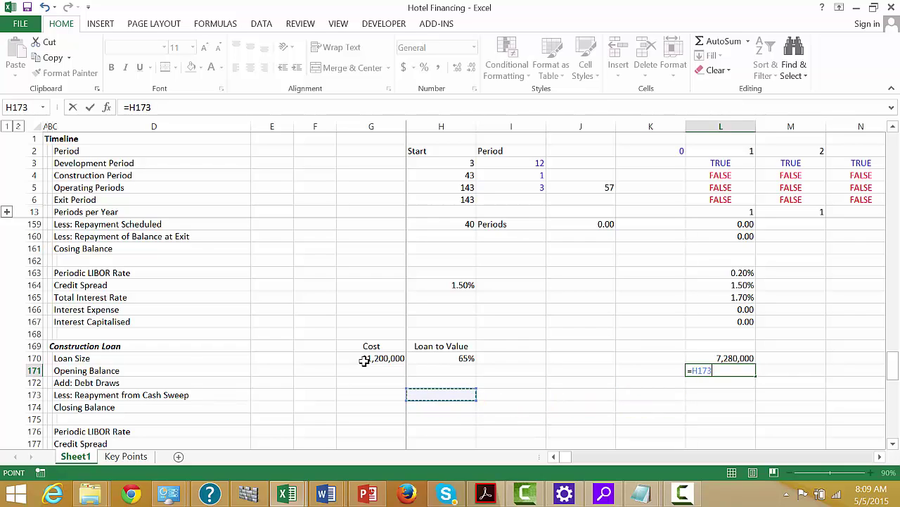
key("Right")
key("Right")
key("Right")
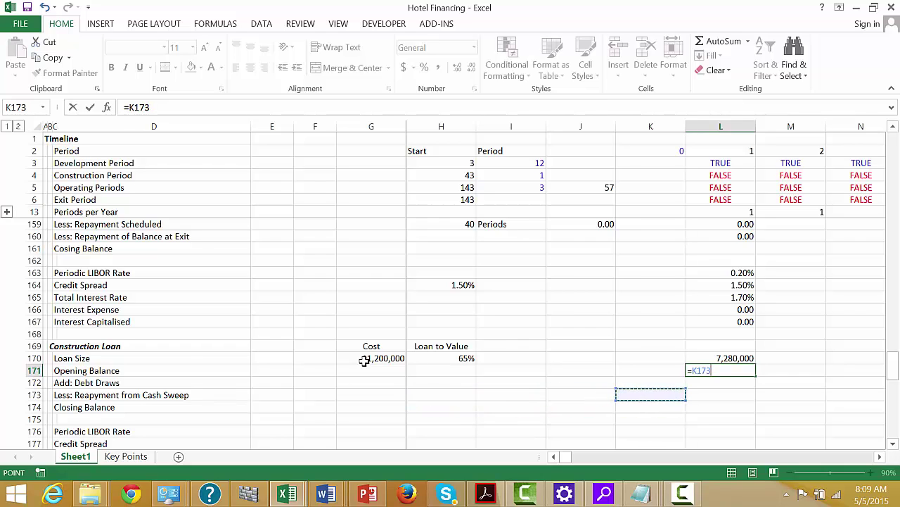
key("Down")
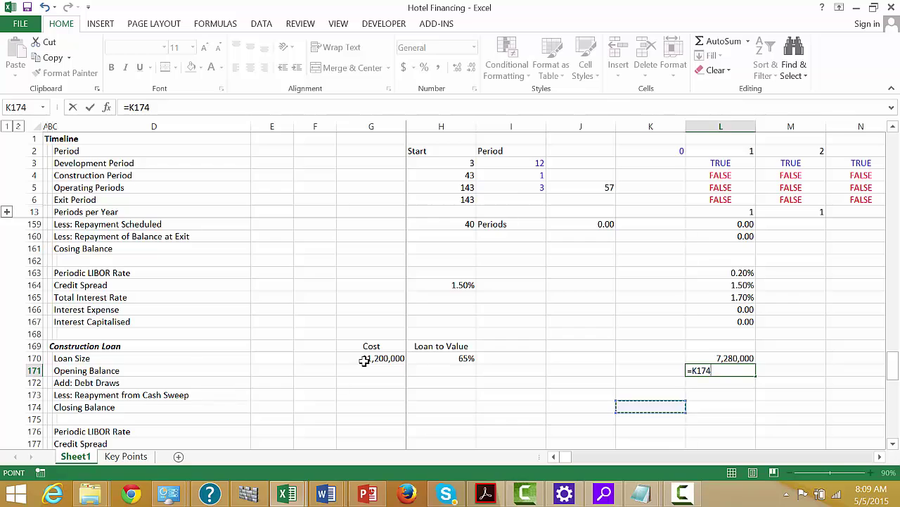
key("Return")
key("Up")
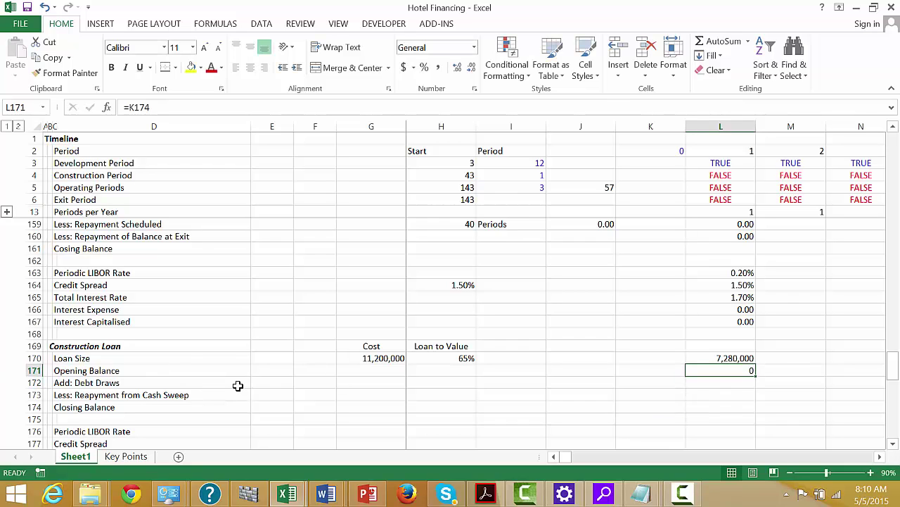
key("Up")
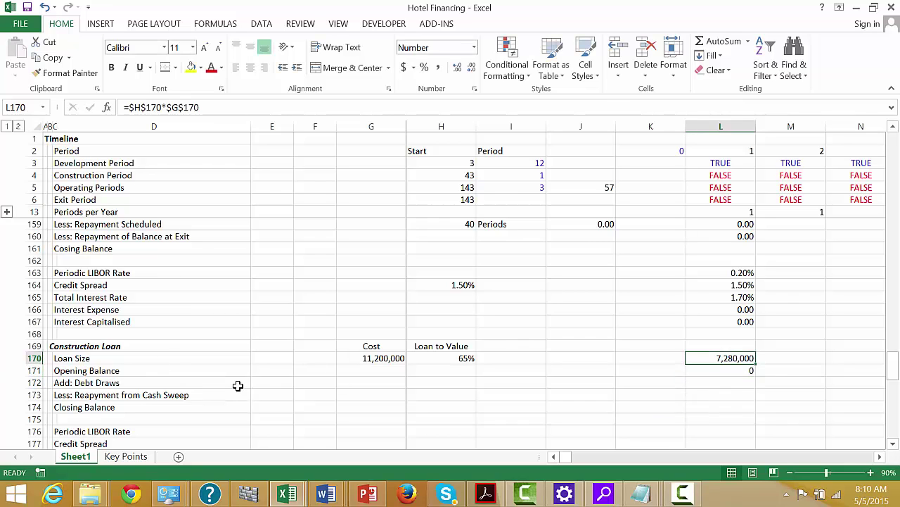
key("Down")
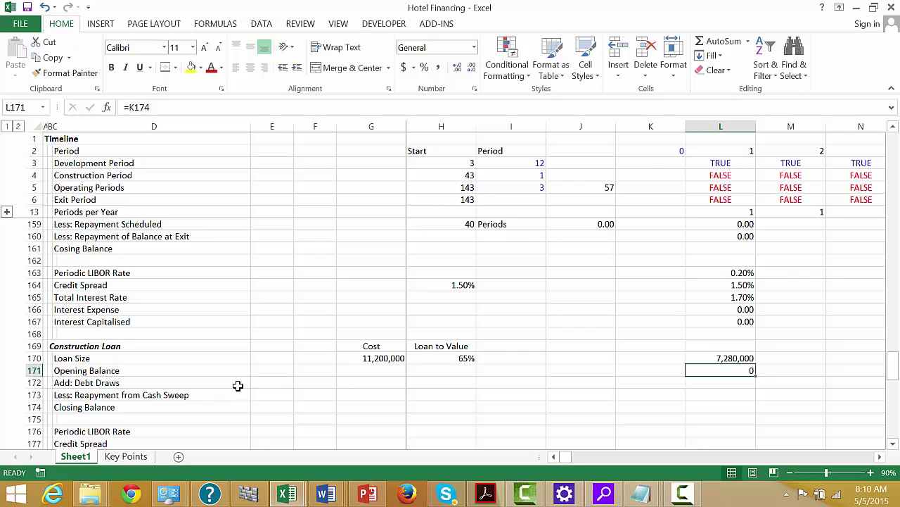
type("=")
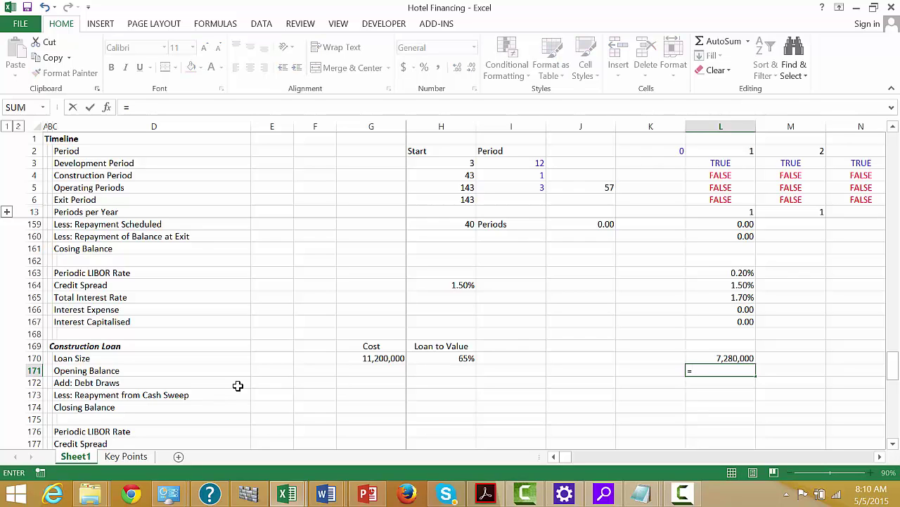
key("Down")
key("Down")
key("Down")
key("Left")
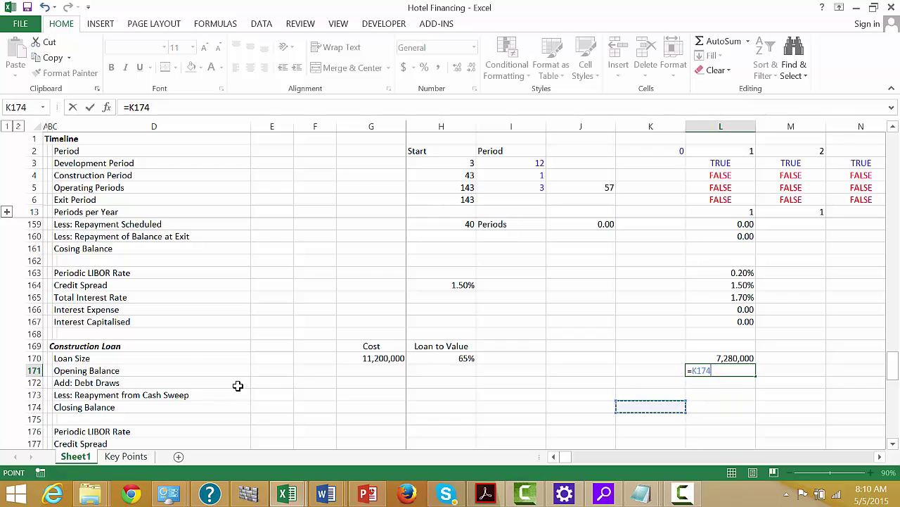
key("Return")
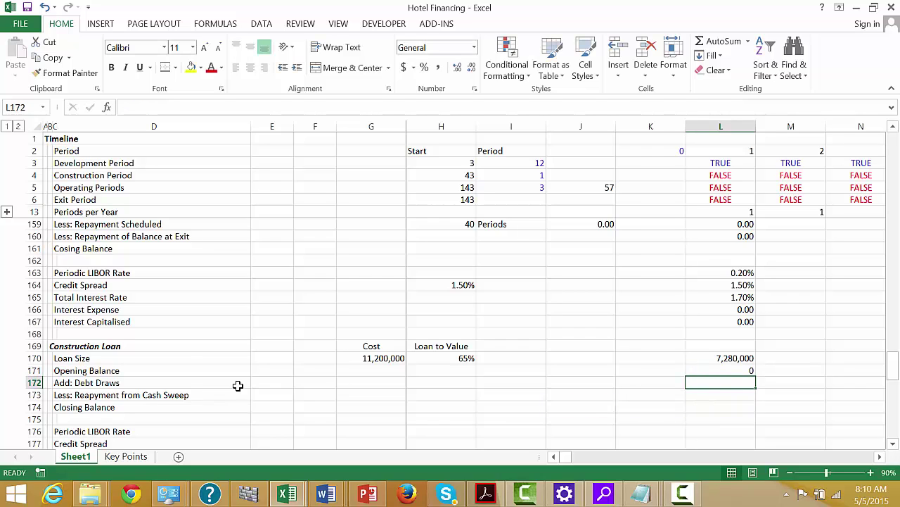
type("=")
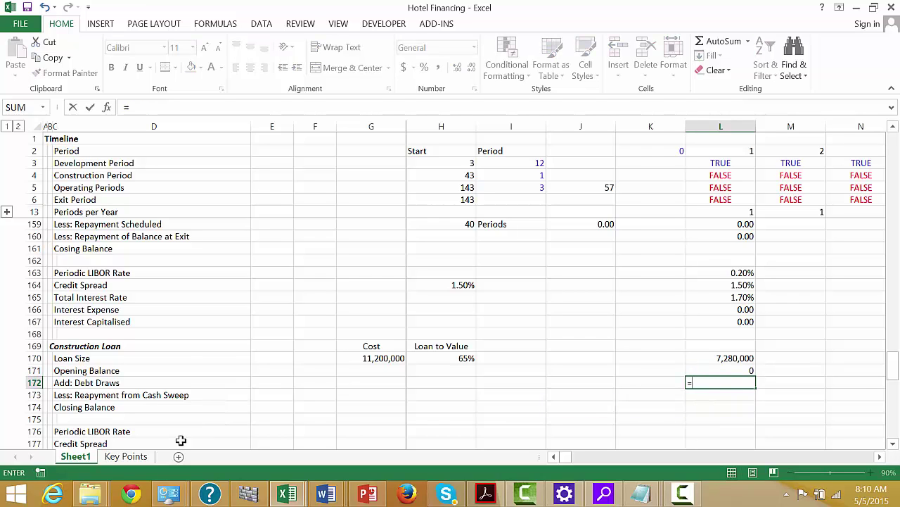
left_click(450, 358)
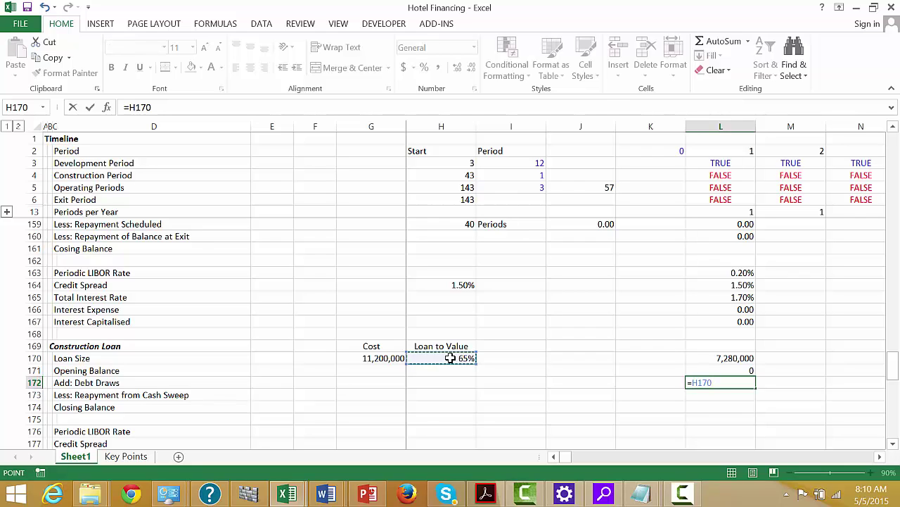
key("F4")
type("*")
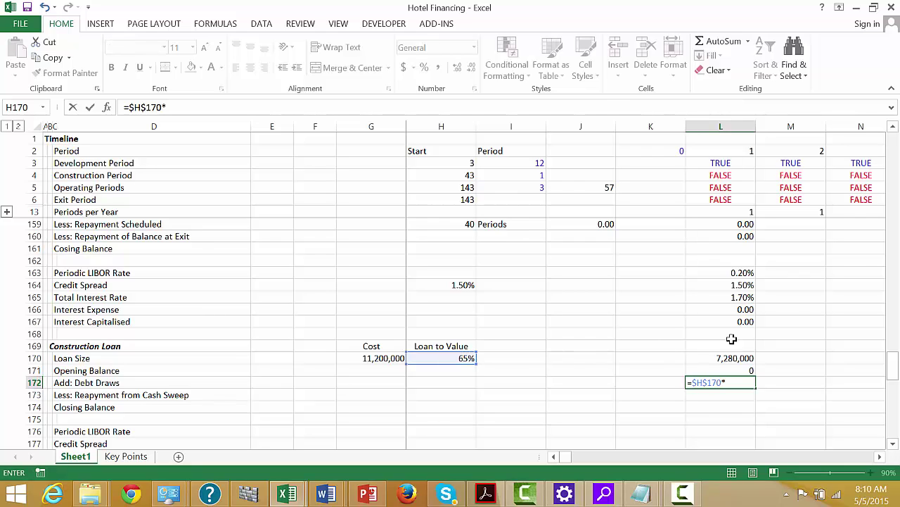
left_click(733, 241)
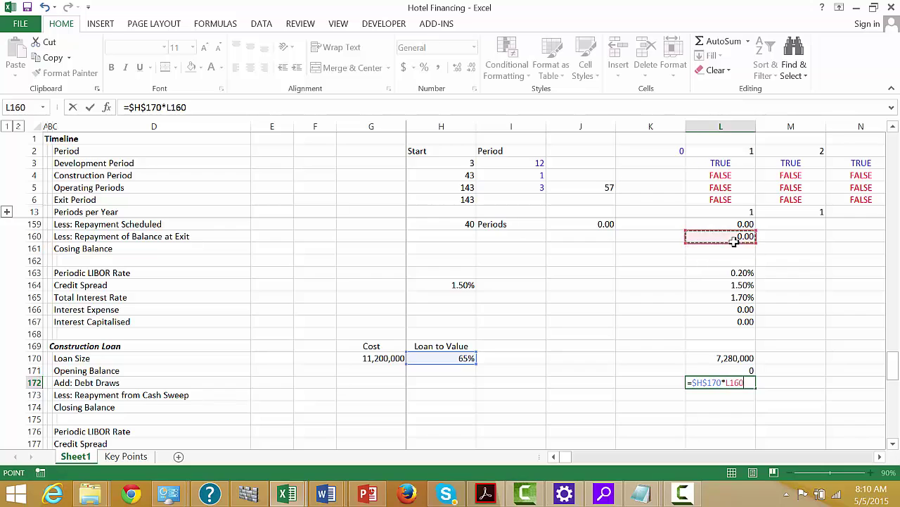
key("Up")
key("Up")
key("Up")
key("Up")
key("Up")
key("Up")
key("Up")
key("Up")
key("Up")
key("Up")
key("Up")
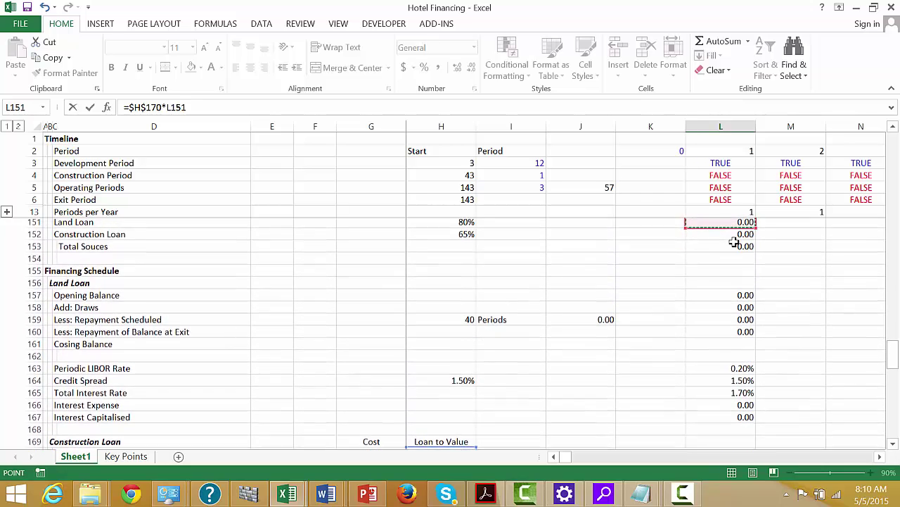
key("Down")
key("Down")
key("Down")
key("Up")
key("Up")
key("Up")
key("Up")
key("Up")
key("Up")
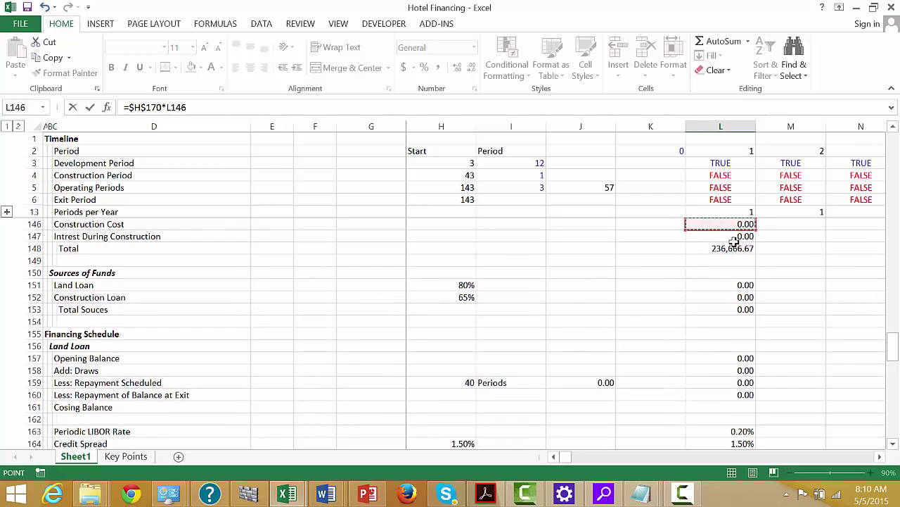
key("Up")
key("Up")
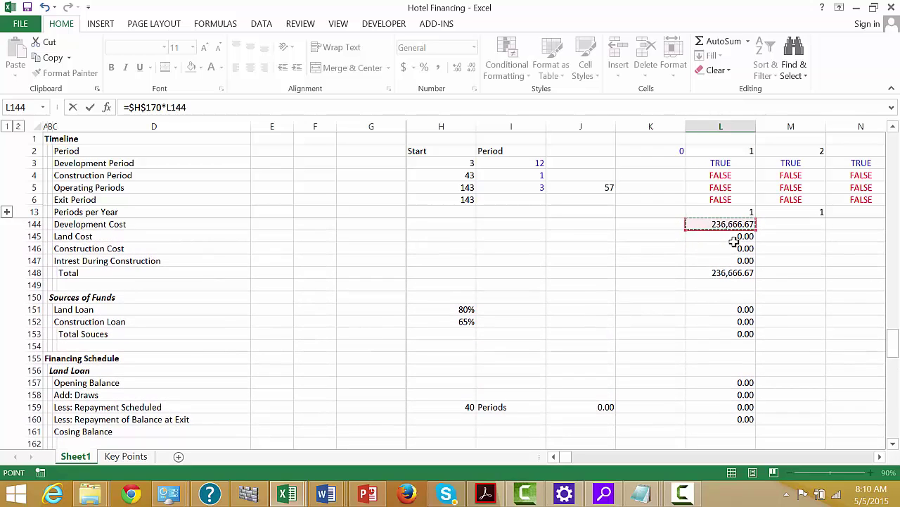
key("Down")
key("Down")
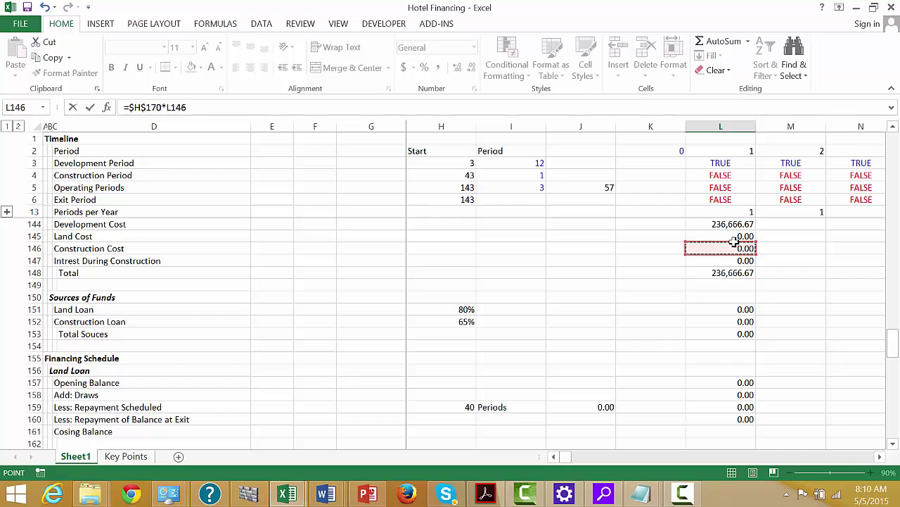
key("Escape")
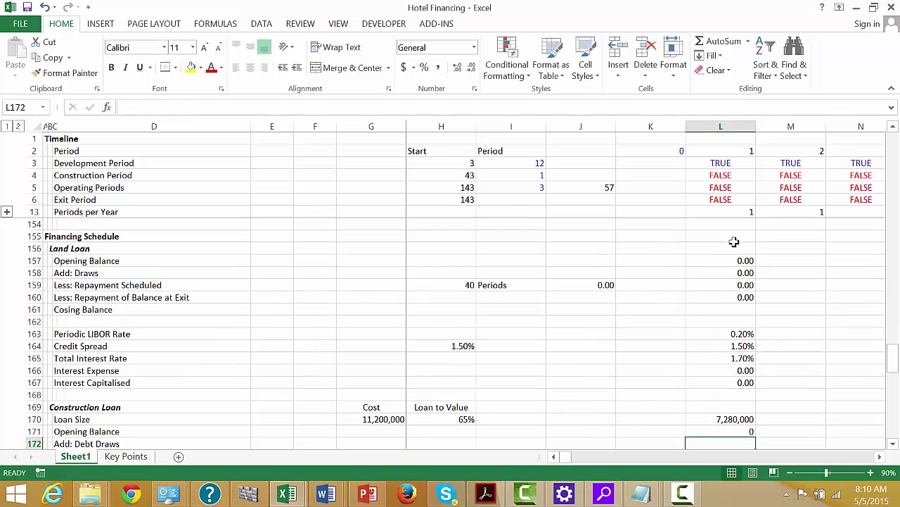
Link the Construction Loan's period 1 Debt Draws in L172 to the Construction Loan line under Sources of Funds
type("=")
key("Up")
key("Up")
key("Up")
key("Up")
key("Up")
key("Up")
key("Up")
key("Up")
key("Up")
key("Up")
key("Up")
key("Up")
key("Up")
key("Up")
key("Up")
key("Up")
key("Up")
key("Up")
key("Up")
key("Up")
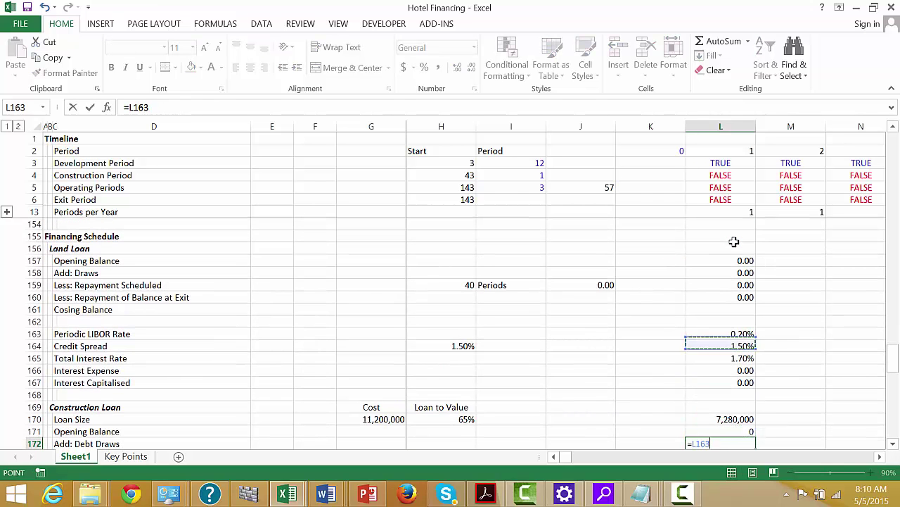
key("Up")
key("Up")
key("Up")
key("Up")
key("Up")
key("Up")
key("Up")
key("Down")
key("Down")
key("Down")
key("Down")
key("Down")
key("Down")
key("Down")
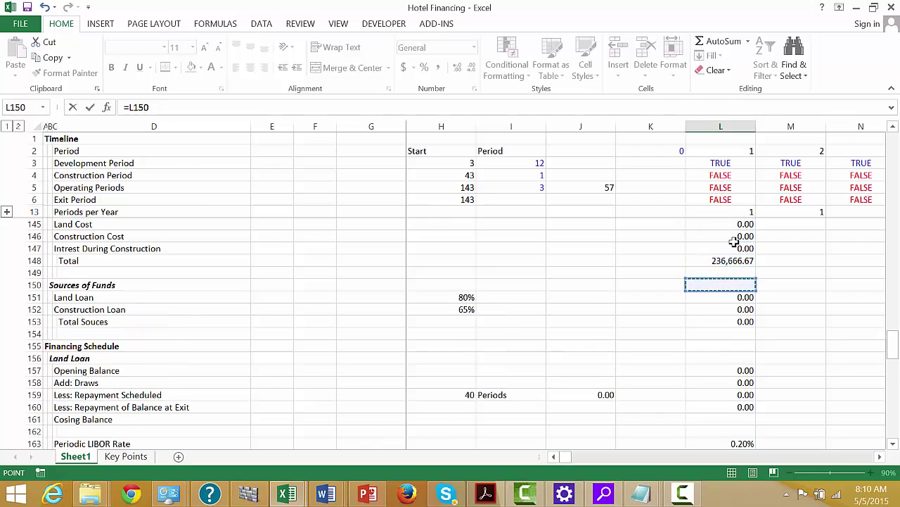
key("Return")
Format the Construction Loan's period 1 Opening Balance and Debt Draws in L171:L172 with two decimals
key("Up")
key("Up")
key("shift+Down")
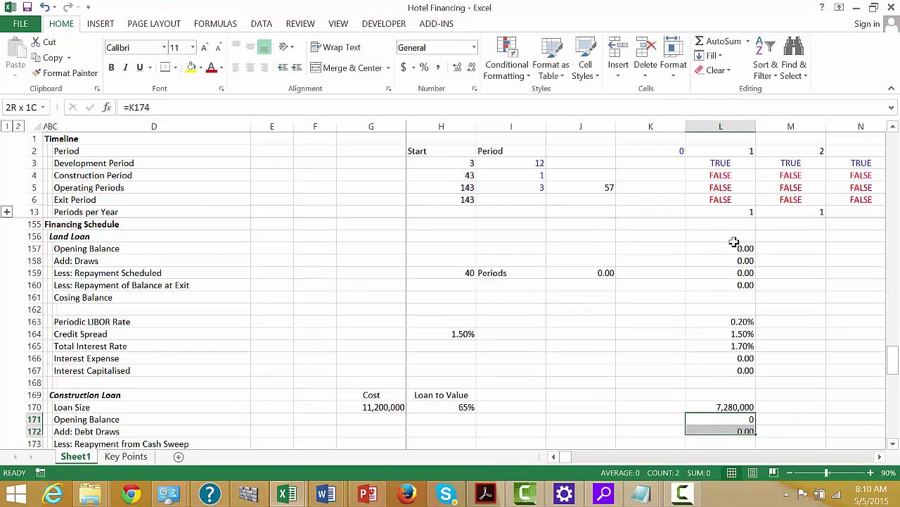
key("Down")
key("Down")
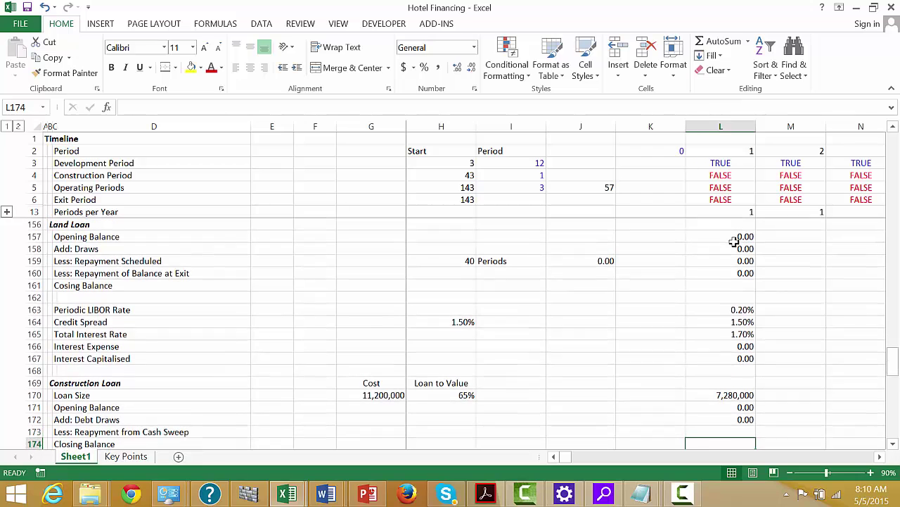
Link the period 1 repayment from cash sweep in L173 to the Cash Flow section's Repayment of Construction Loan, =L208
type("=")
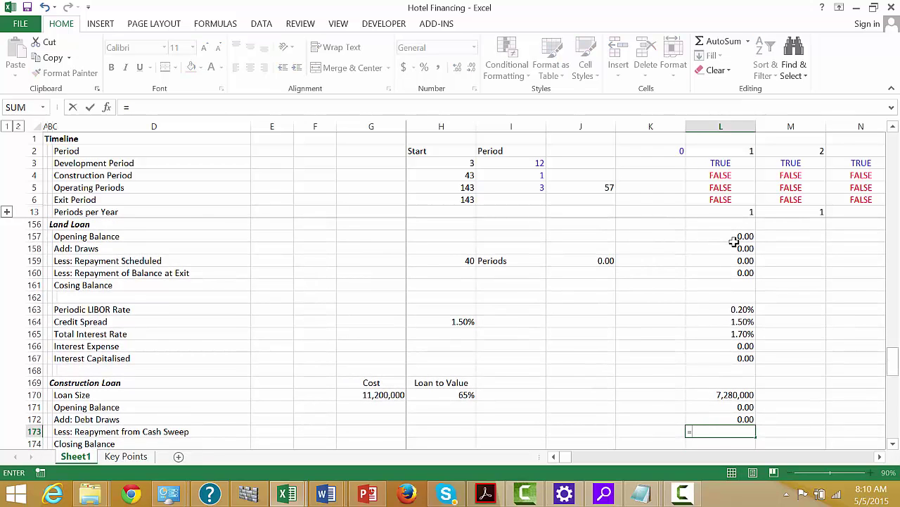
key("Down")
key("Down")
key("Down")
key("Down")
key("Down")
key("Down")
key("Down")
key("Down")
key("Down")
key("Down")
key("Down")
key("Down")
key("Down")
key("Down")
key("Down")
key("Down")
key("Down")
key("Down")
key("Down")
key("Down")
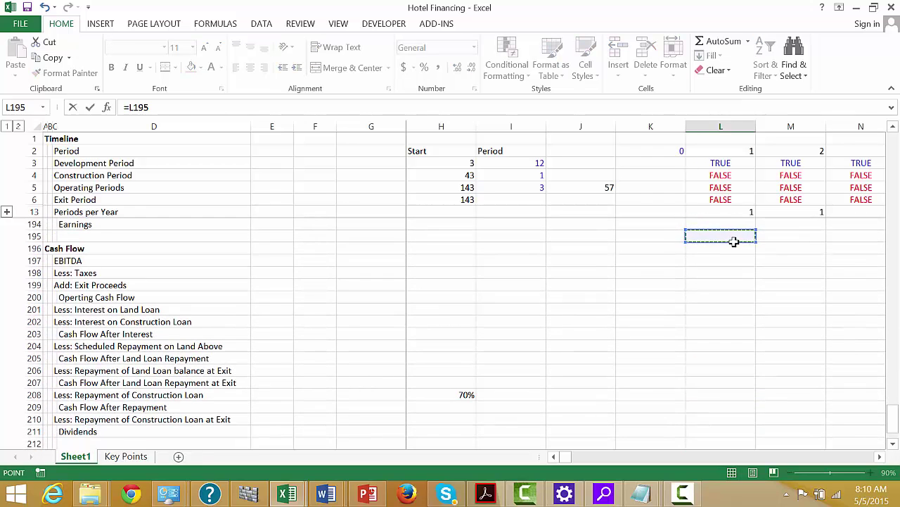
key("Down")
key("Down")
key("Down")
key("Down")
key("Down")
key("Down")
key("Down")
key("Down")
key("Down")
key("Down")
key("Down")
key("Down")
key("Down")
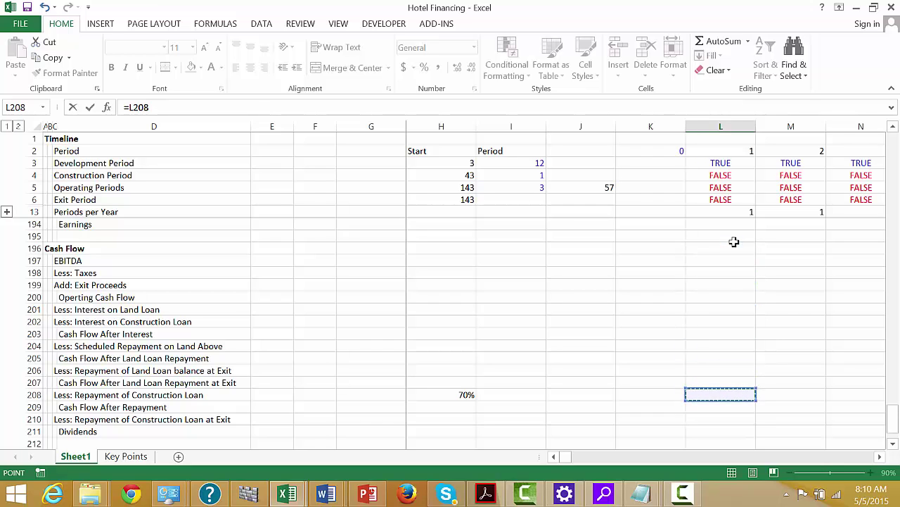
key("ctrl+Return")
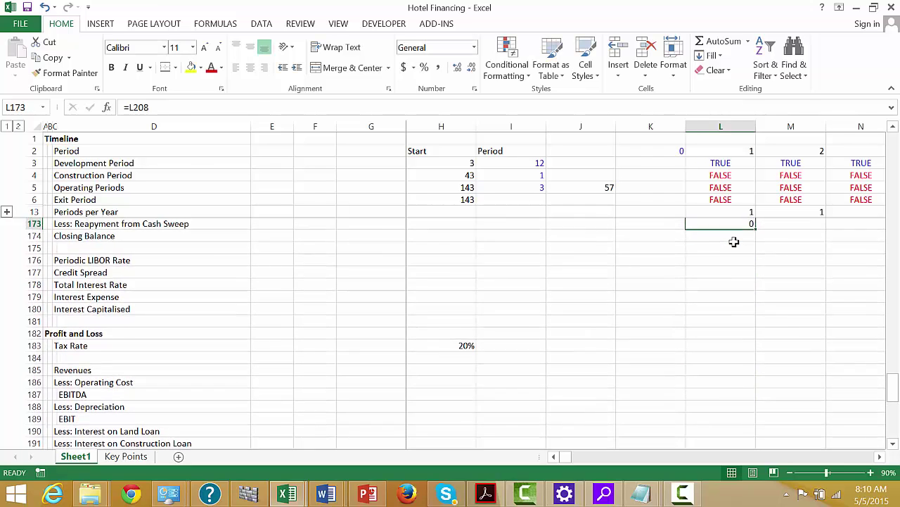
Insert a blank row above the Construction Loan's Closing Balance, at row 174
key("Up")
key("Up")
key("Down")
key("Down")
key("Down")
key("shift+space")
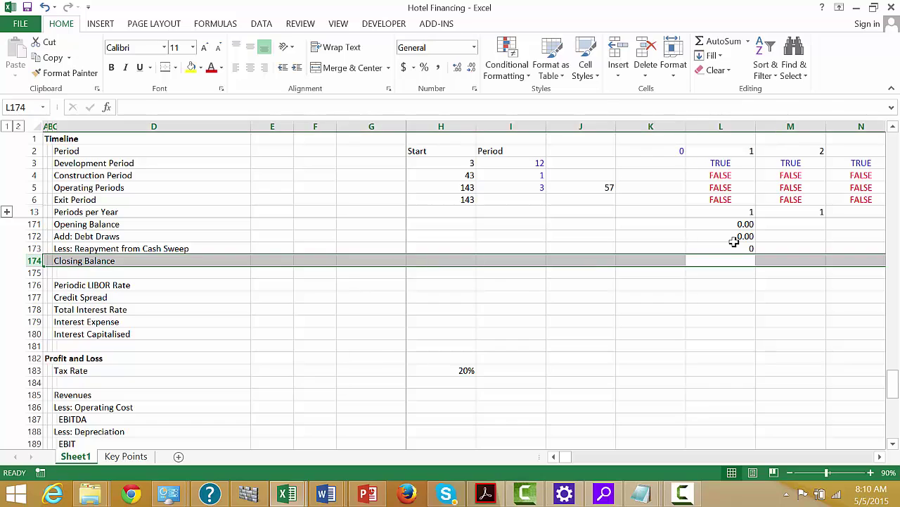
key("ctrl+shift+equal")
Label the new row in C174 as "Less: Repayment at Exit"
key("Left")
key("Left")
key("Left")
key("Left")
key("Left")
key("Left")
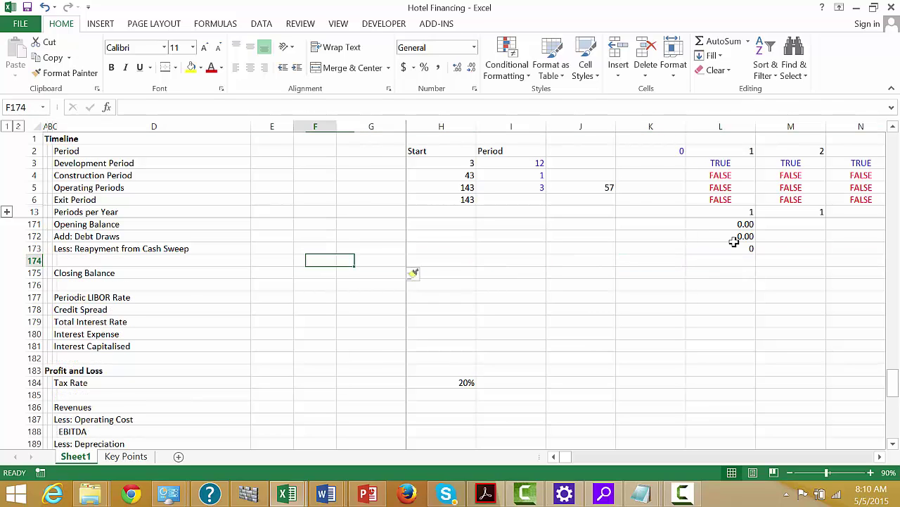
key("Left")
key("Left")
key("Left")
key("ctrl+apostrophe")
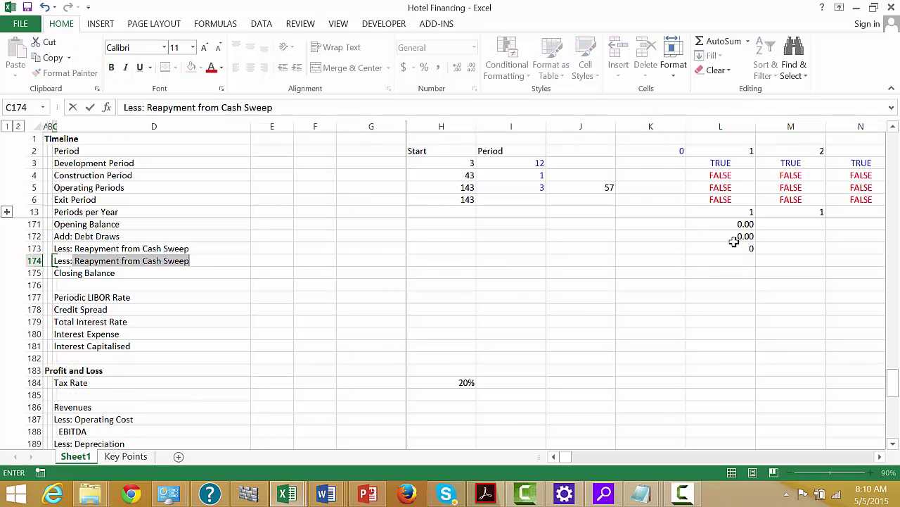
type("Rep")
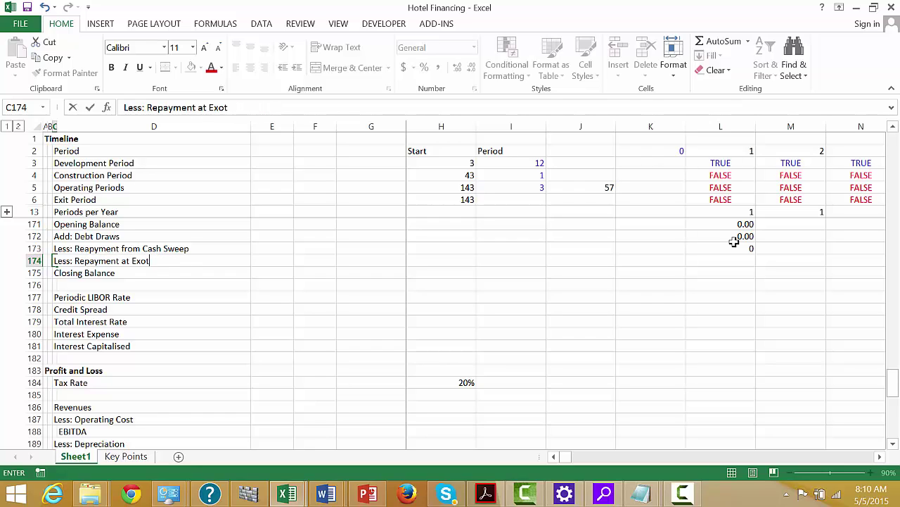
key("Down")
Format the Construction Loan's period 1 cash sweep repayment in L173 with two decimals
key("Up")
key("Right")
key("Right")
key("Right")
key("Right")
key("Right")
key("Right")
key("Right")
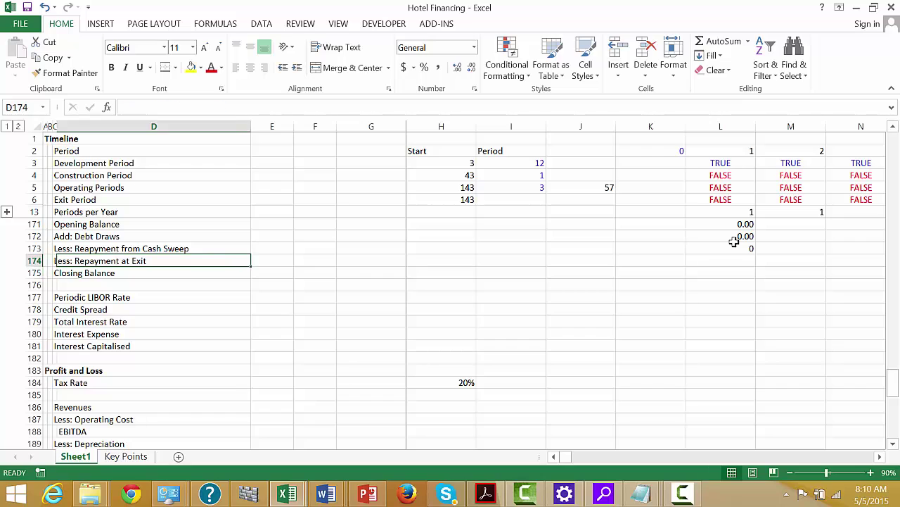
key("Right")
key("Right")
key("Up")
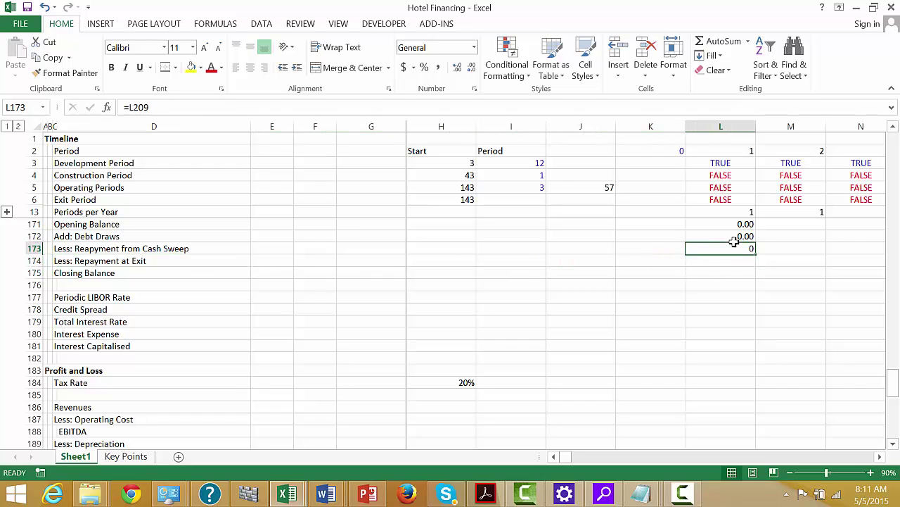
Link the Construction Loan's period 1 Repayment at Exit in L174 to the cash flow's exit repayment, =L211, and format it with two decimals
key("Down")
type("=")
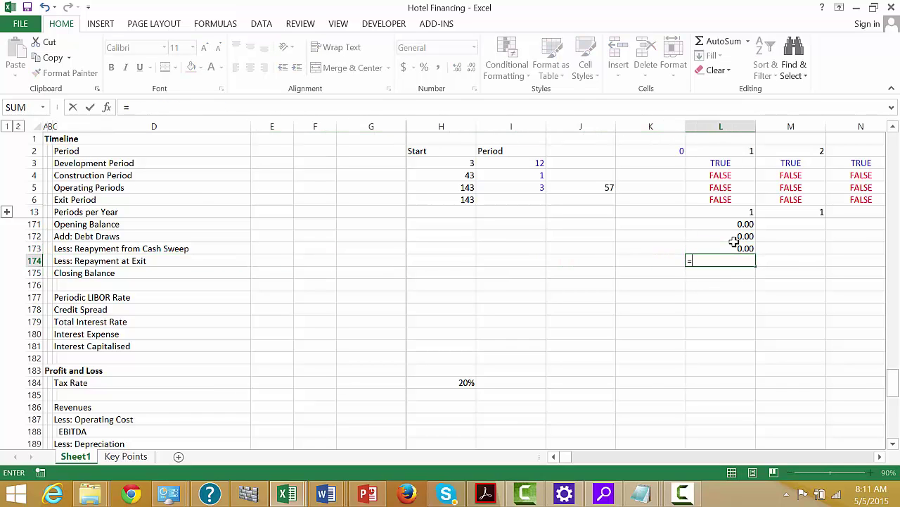
key("Down")
key("Down")
key("Down")
key("Down")
key("Down")
key("Down")
key("Down")
key("Down")
key("Down")
key("Down")
key("Down")
key("Down")
key("Down")
key("Down")
key("Down")
key("Down")
key("Down")
key("Down")
key("Down")
key("Down")
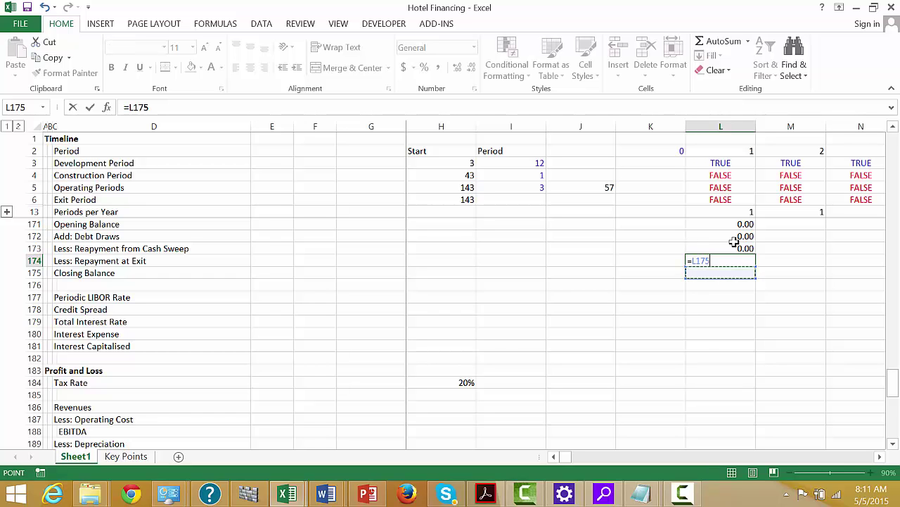
key("Down")
key("Down")
key("Down")
key("Down")
key("Down")
key("Down")
key("Down")
key("Down")
key("Down")
key("Down")
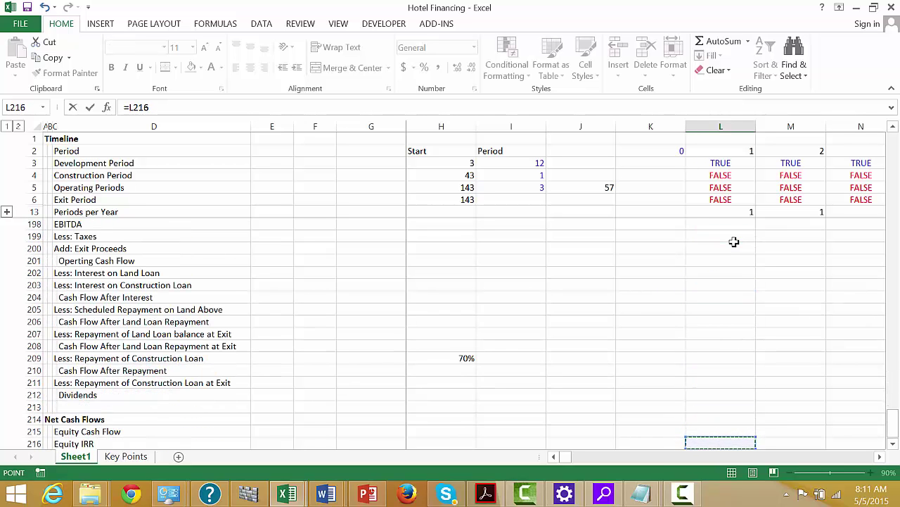
key("Up")
key("Up")
key("Up")
key("Up")
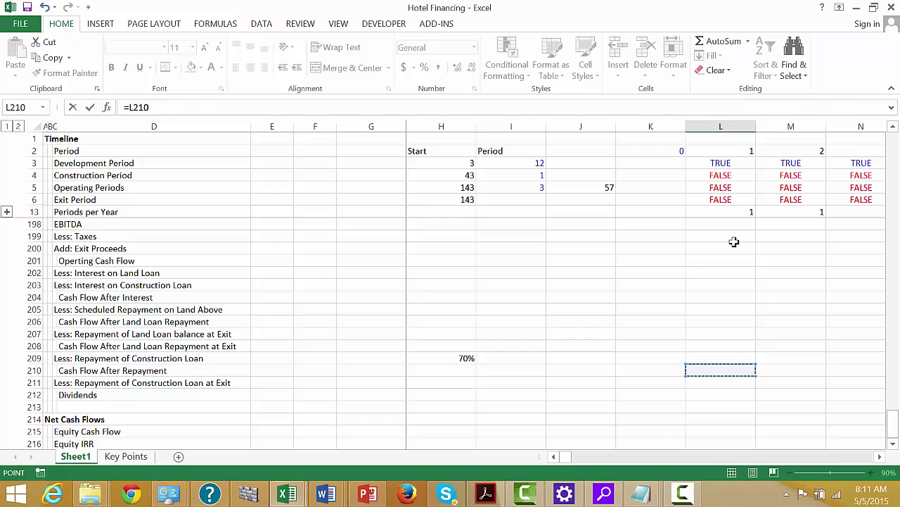
key("Left")
key("Left")
key("Left")
key("Left")
key("Left")
key("Left")
key("Left")
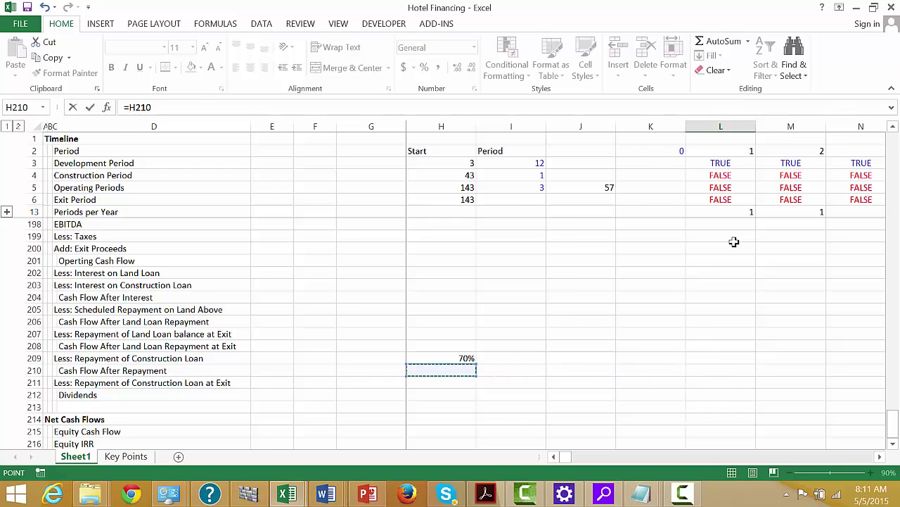
key("Down")
key("Right")
key("Right")
key("Right")
key("Right")
key("Right")
key("Right")
key("Right")
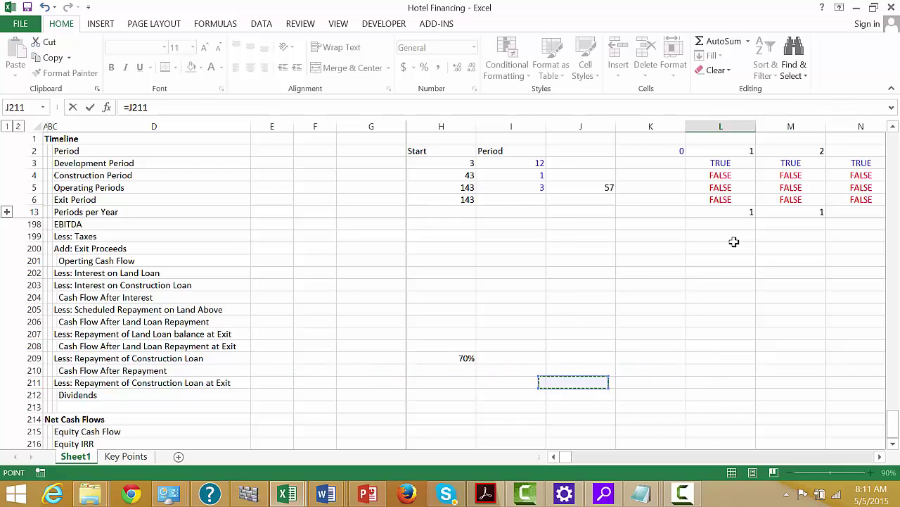
key("Return")
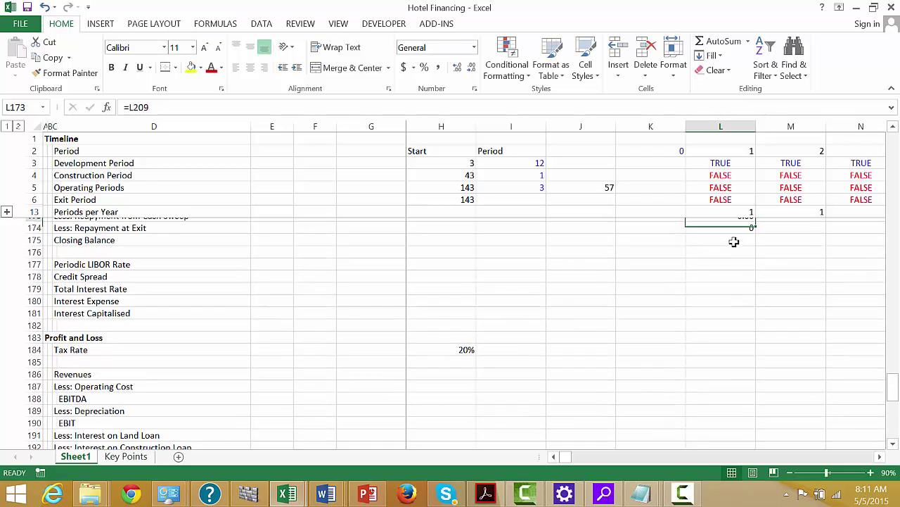
key("Up")
key("Up")
key("Up")
key("Up")
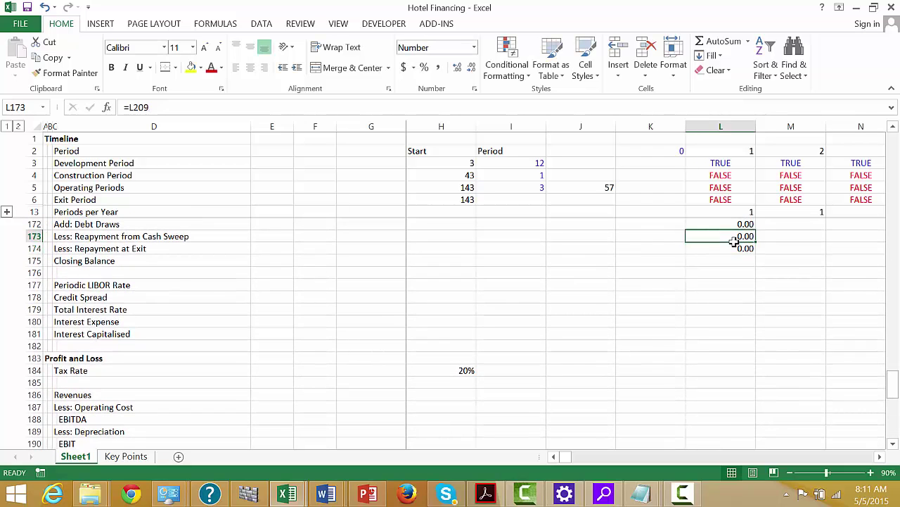
Calculate the Construction Loan's period 1 Closing Balance in L175 with the formula =L171+L172-L173-L174
key("Down")
key("Down")
key("Down")
key("Down")
key("Down")
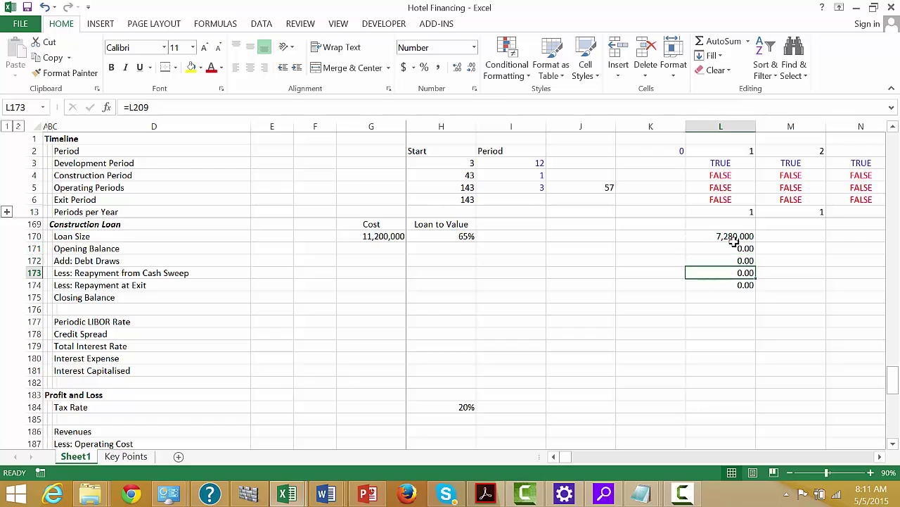
type("=")
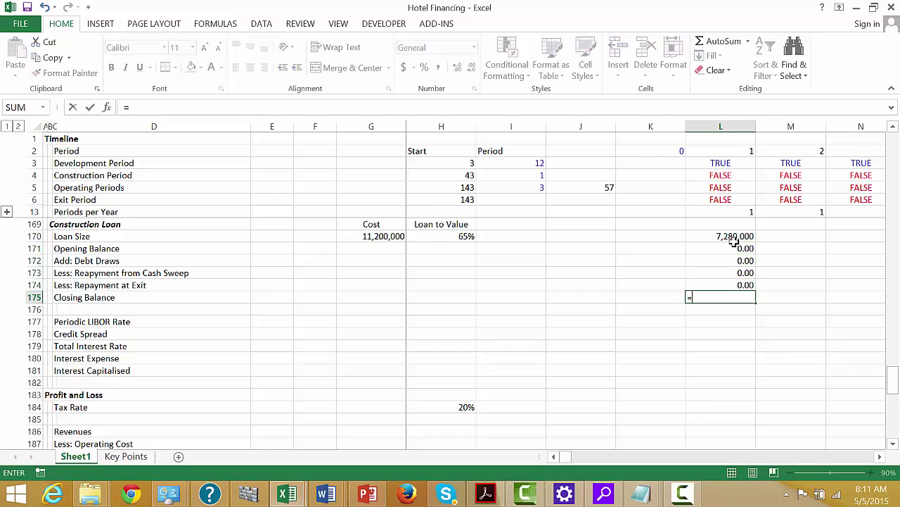
key("Up")
key("Up")
key("Up")
key("Up")
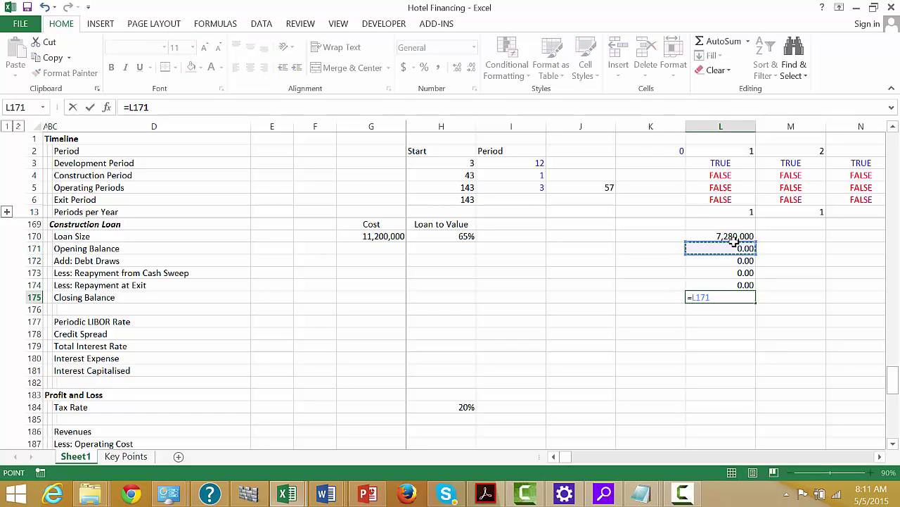
type("+")
key("Up")
key("Up")
key("Up")
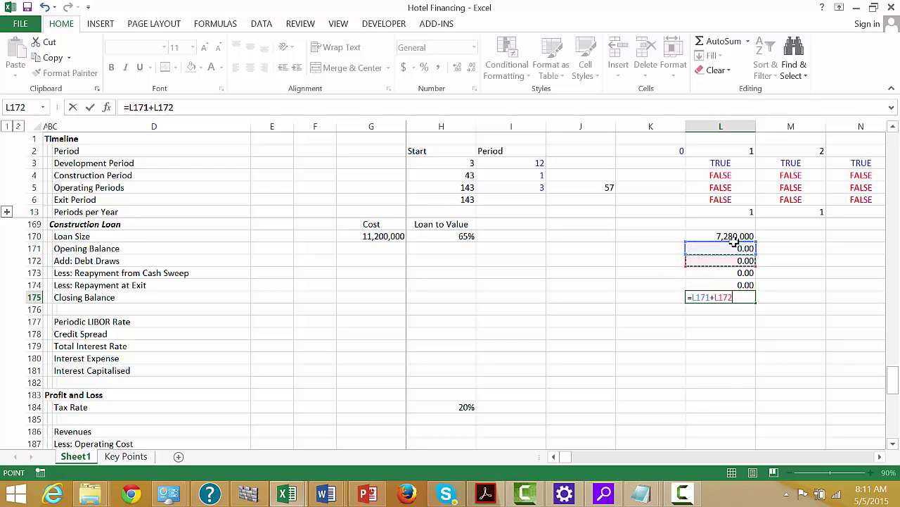
type("-")
key("Up")
key("Up")
type("-")
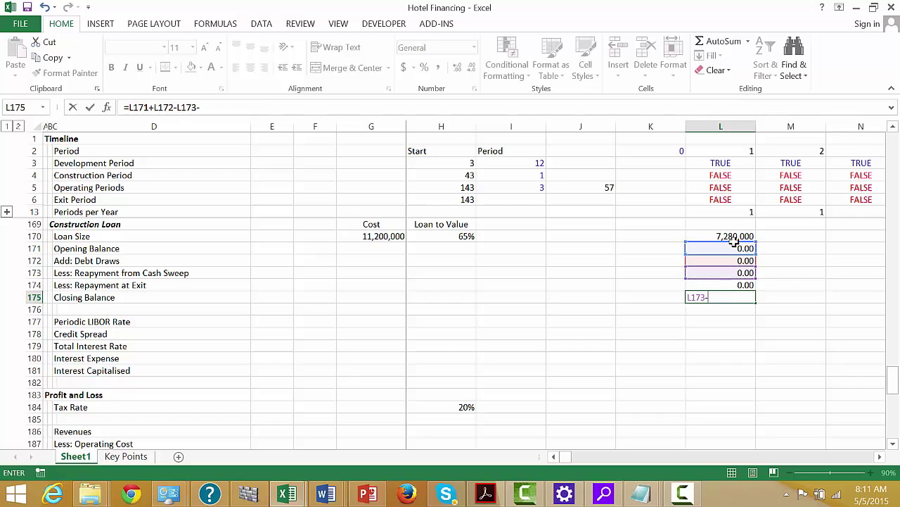
key("Up")
key("Return")
Calculate the Land Loan's period 1 closing balance in L161 with the formula =L157+L158-L159-L160
key("Up")
key("Up")
key("Up")
key("Up")
key("Up")
key("Up")
key("Up")
key("Up")
key("Up")
key("Up")
key("Up")
key("Up")
key("Up")
key("Up")
key("Up")
key("Up")
key("Up")
key("Up")
key("Up")
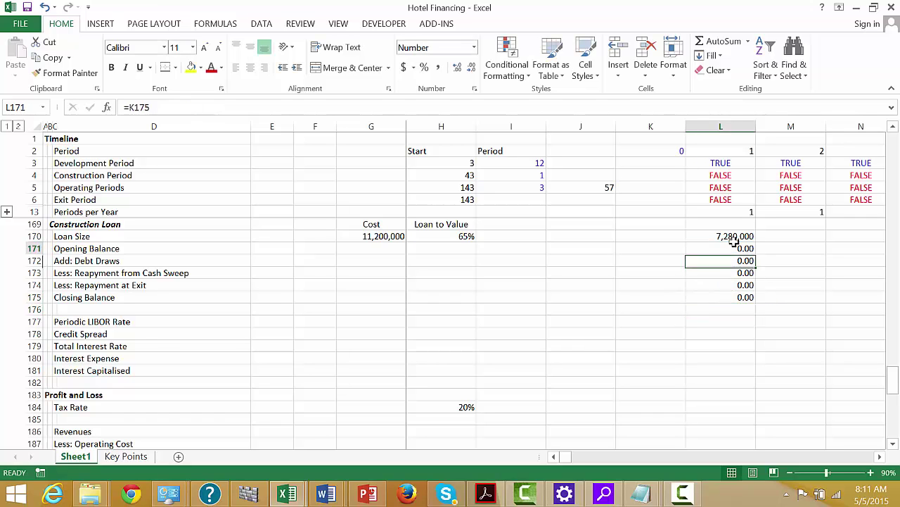
key("Down")
key("Down")
key("Down")
key("Down")
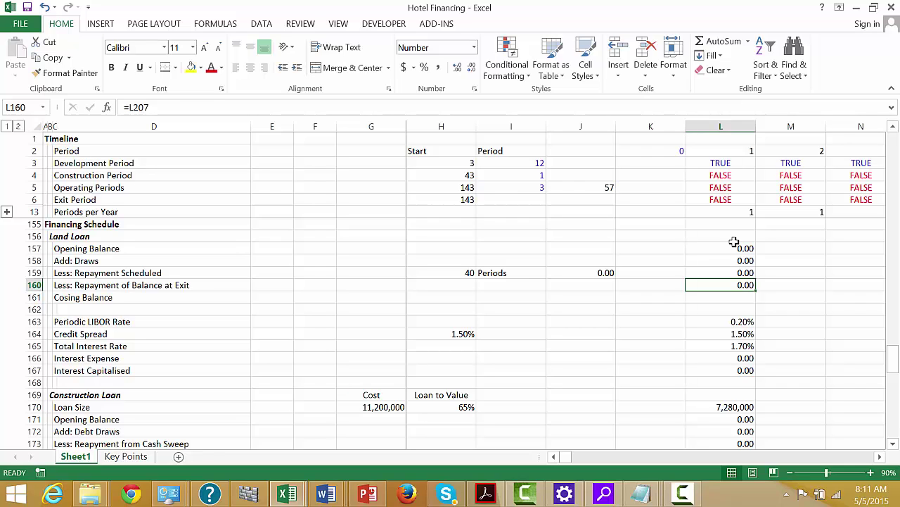
key("Down")
key("F2")
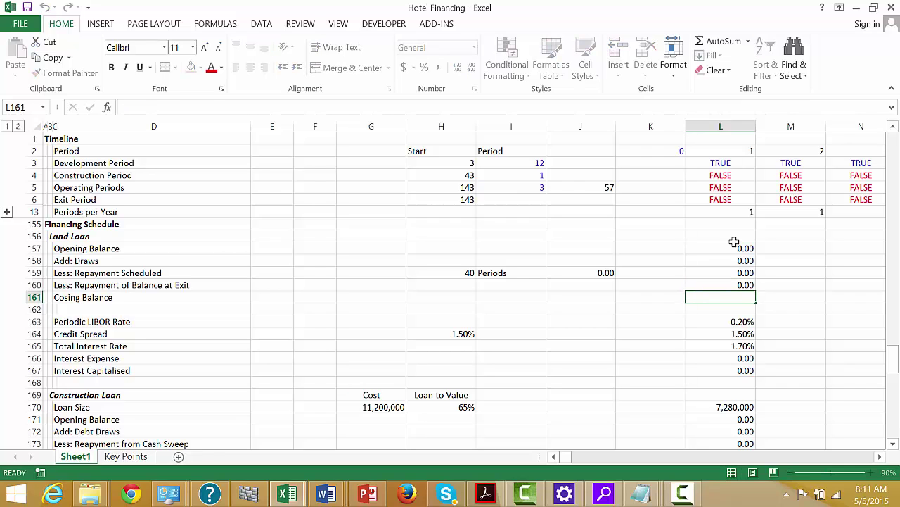
key("F2")
key("Escape")
key("Right")
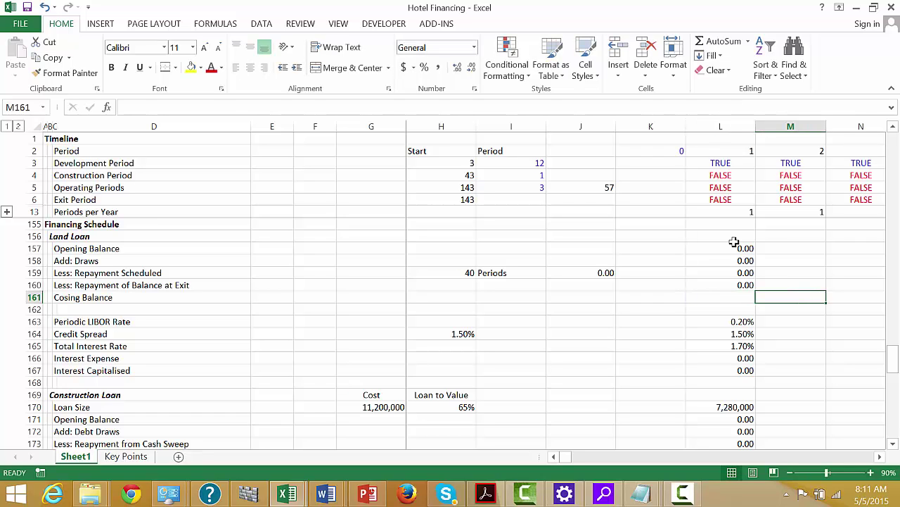
key("Left")
type("=")
key("Up")
key("Up")
key("Up")
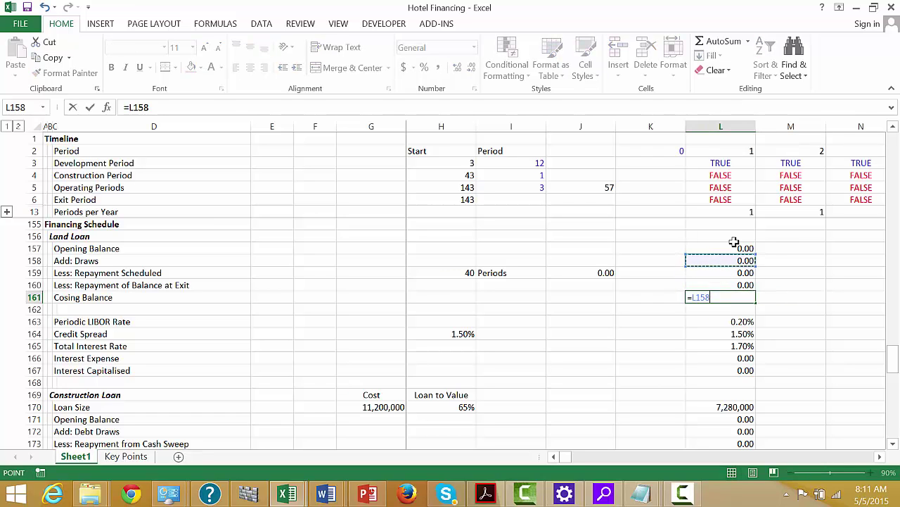
key("Up")
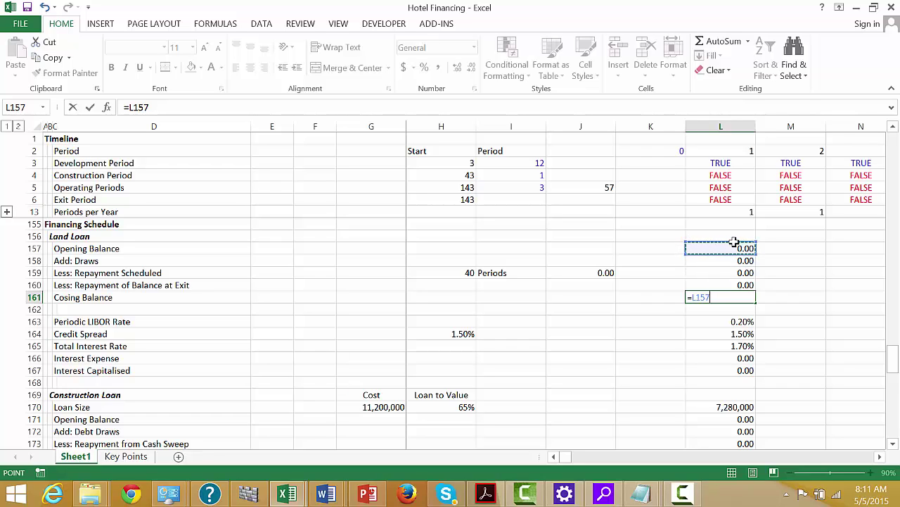
type("+")
key("Up")
key("Up")
key("Up")
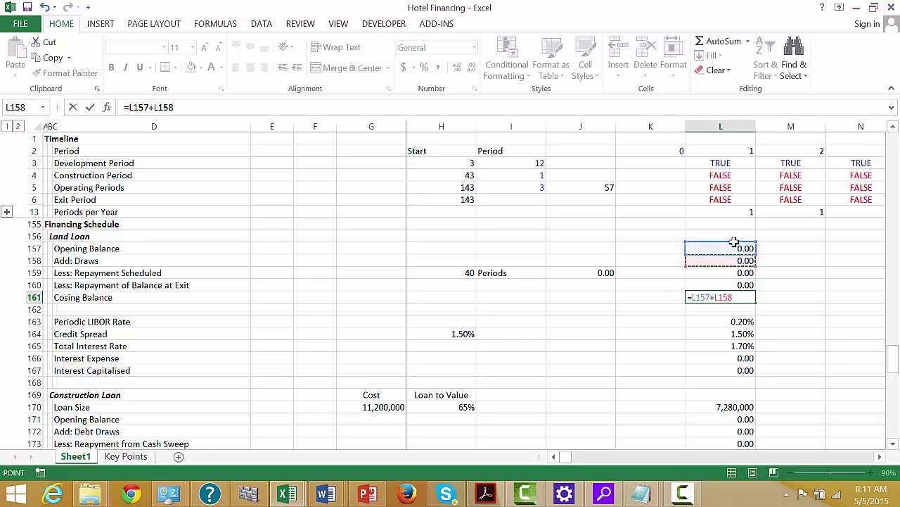
type("-")
key("Up")
key("Up")
type("-")
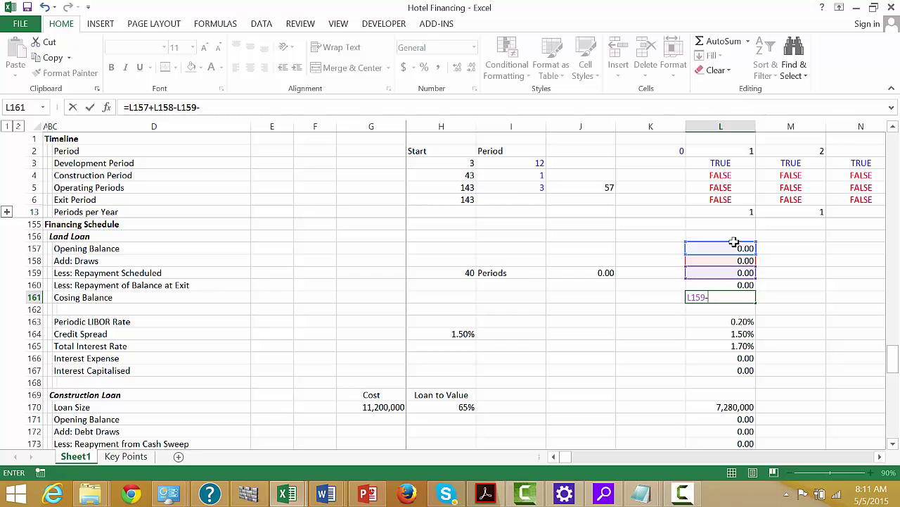
key("Up")
key("Return")
Link the Construction Loan's period 1 Periodic LIBOR Rate in L177 to the Land Loan's rate with =L163
key("Return")
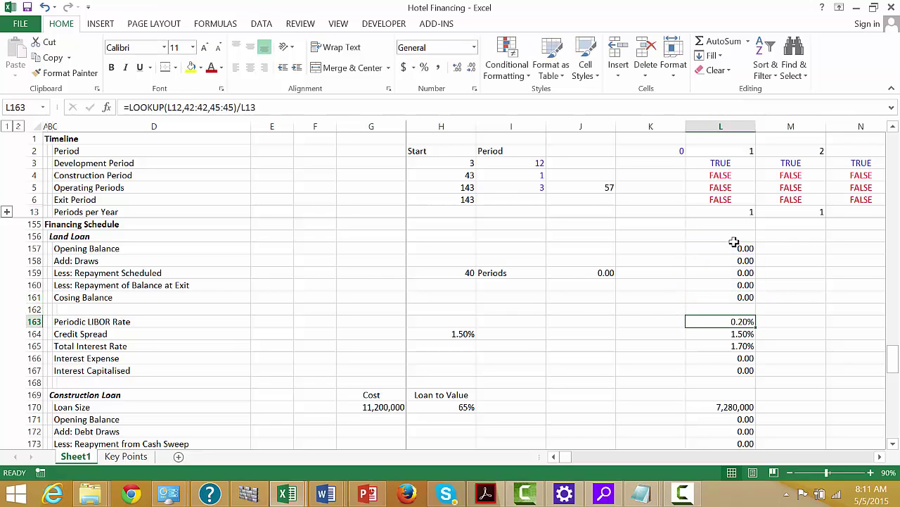
key("Down")
key("Down")
key("Down")
key("Down")
key("Down")
key("Down")
key("Down")
key("Down")
key("Down")
key("Down")
key("Down")
key("Down")
key("Down")
key("Down")
key("Down")
key("Down")
key("Down")
key("Down")
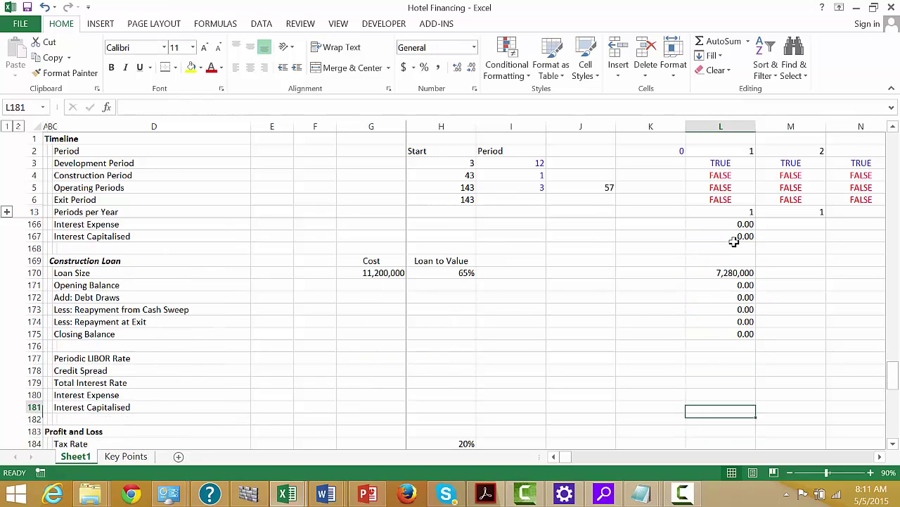
key("Up")
key("Up")
key("Up")
key("Up")
type("=")
key("Up")
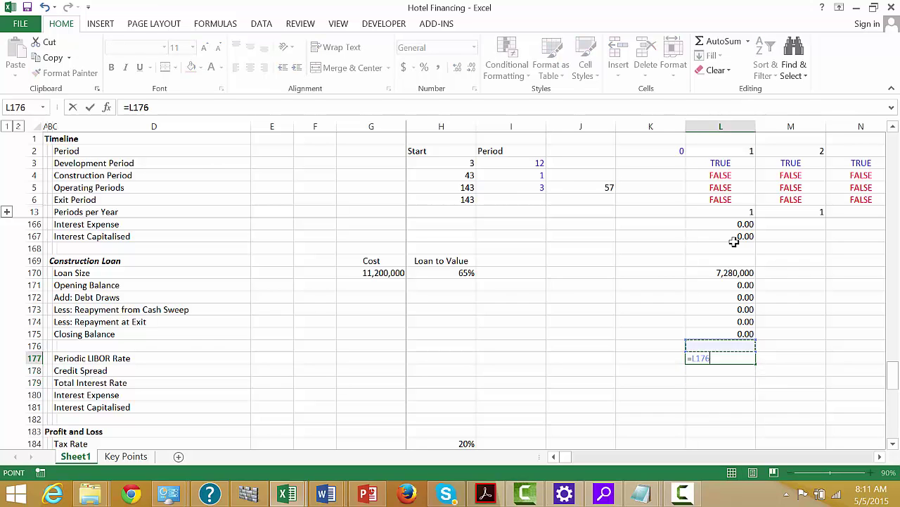
key("Up")
key("Up")
key("Up")
key("Up")
key("Up")
key("Up")
key("Up")
key("Up")
key("Up")
key("Up")
key("Up")
key("Up")
key("Up")
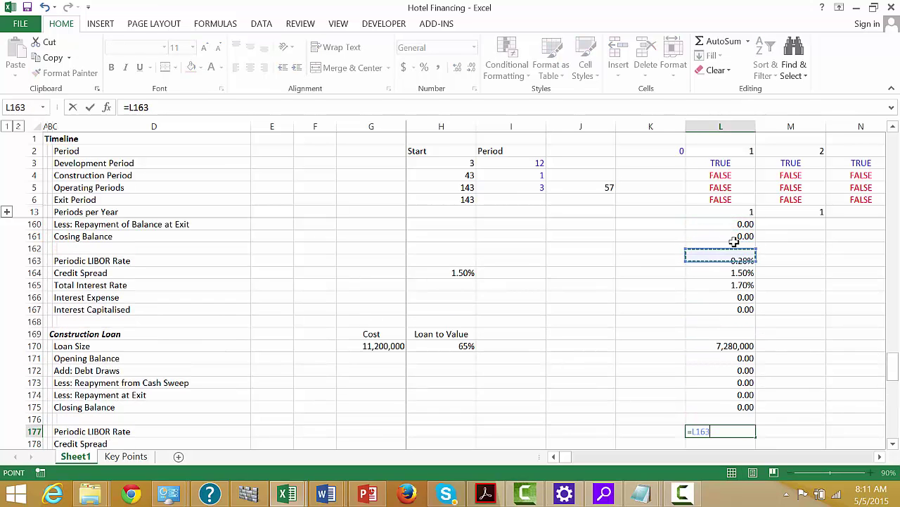
key("ctrl+Return")
Link the Construction Loan's period 1 Credit Spread in L178 to the Land Loan's credit spread with =L164
key("Return")
type("=")
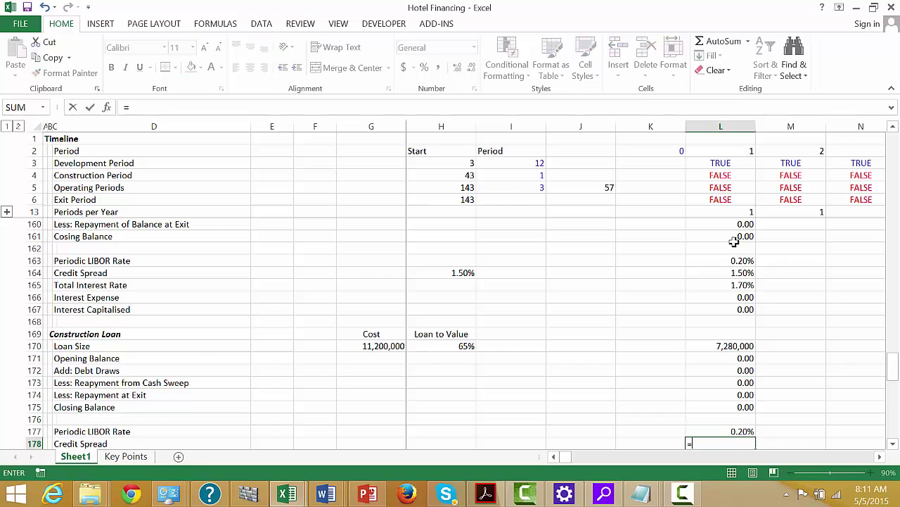
key("Up")
key("Up")
key("Up")
key("Up")
key("Up")
key("Up")
key("Up")
key("Up")
key("Up")
key("Up")
key("Up")
key("Up")
key("Up")
key("Up")
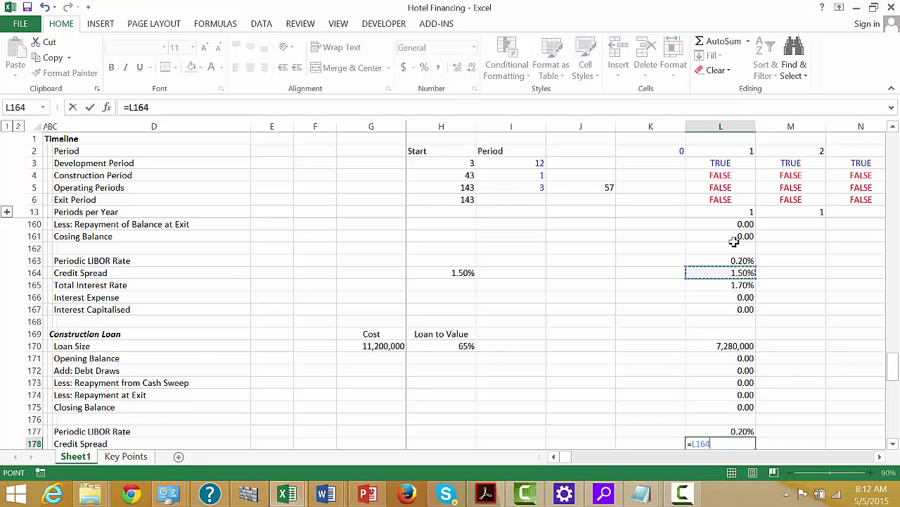
key("Return")
Convert the Land Loan's Credit Spread in H164 to a quarterly rate by changing its formula to =G70/4
key("Up")
key("Up")
key("Up")
key("Up")
key("Up")
key("Up")
key("Up")
key("Up")
key("Up")
key("Up")
key("Up")
key("Up")
key("Up")
key("Up")
key("Up")
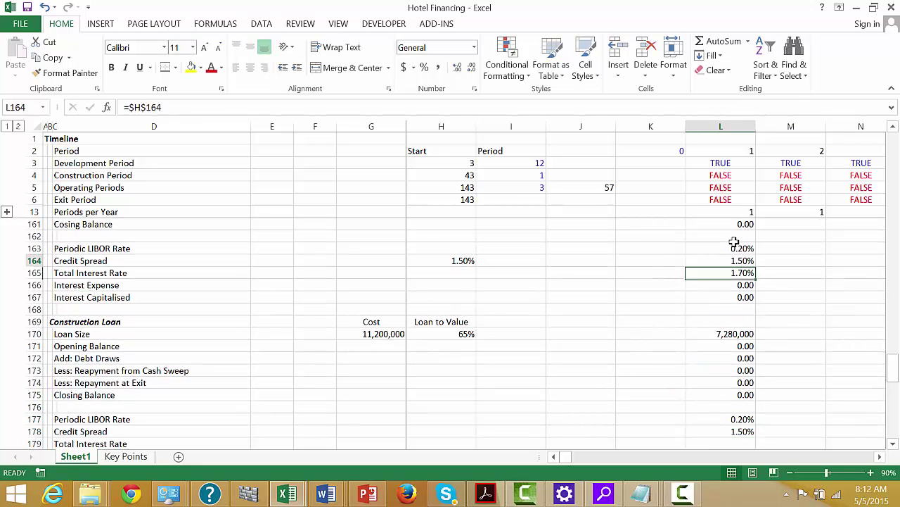
key("Left")
key("Left")
key("Left")
key("Left")
key("F2")
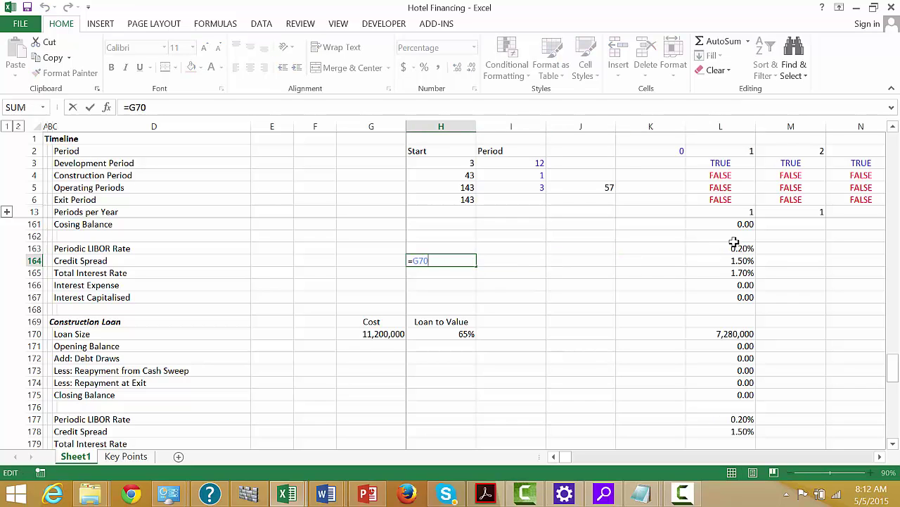
type("/4")
key("Return")
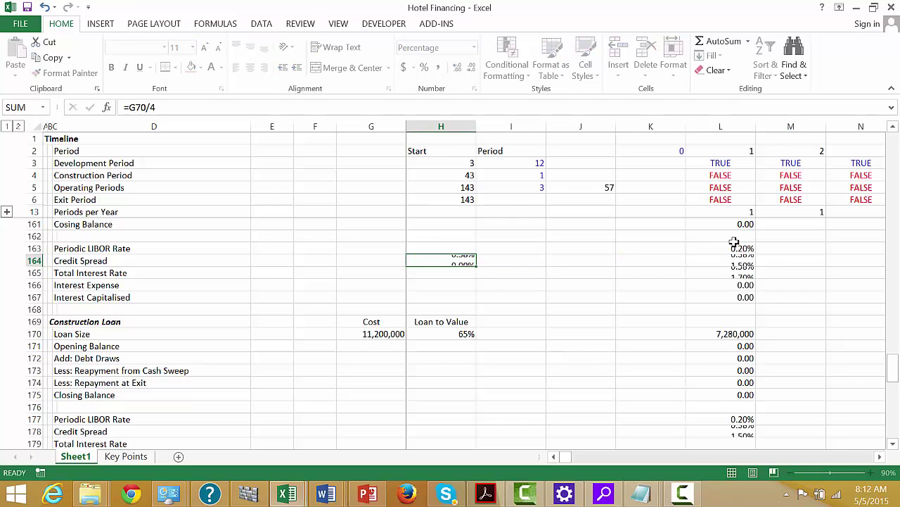
Calculate the Construction Loan's quarterly Credit Spread in H178 from its credit spread assumption with the formula =$G$75/4
key("Down")
key("Down")
key("Down")
key("Down")
key("Down")
key("Down")
key("Down")
key("Down")
key("Down")
key("Down")
key("Down")
key("Down")
key("Down")
key("Down")
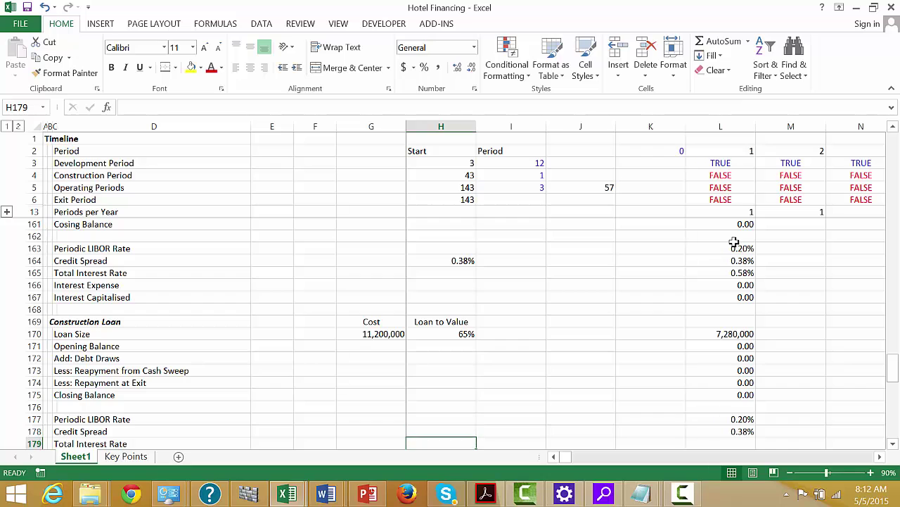
key("Down")
key("Up")
key("Up")
key("Right")
key("Right")
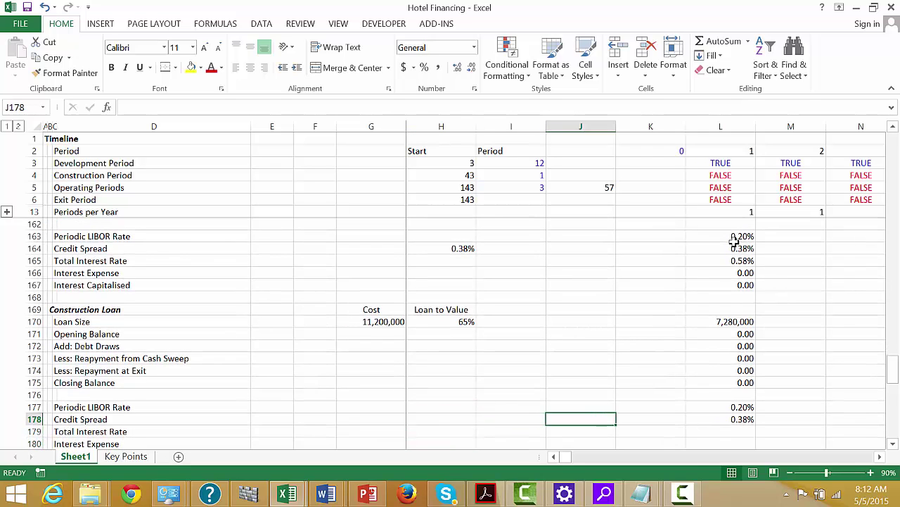
key("Left")
key("Left")
key("Left")
key("Left")
key("Left")
key("Left")
key("Right")
key("Right")
key("Right")
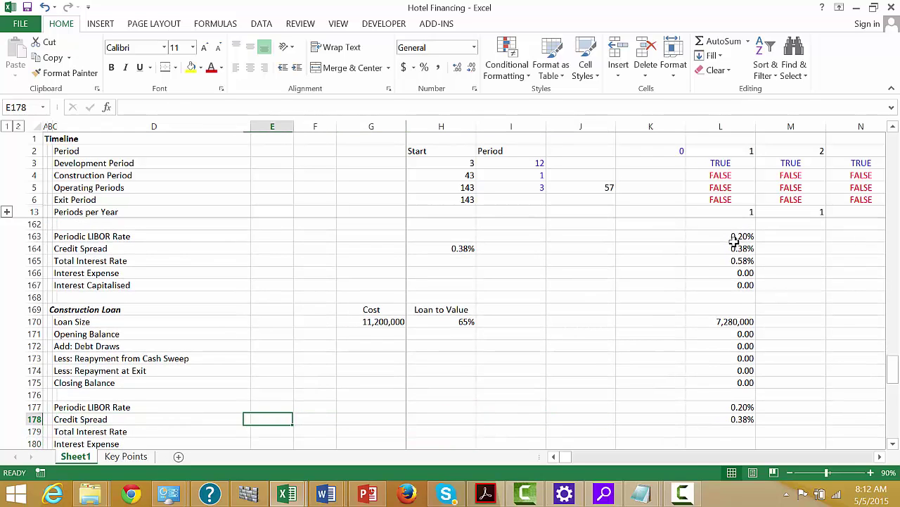
key("Right")
type("=")
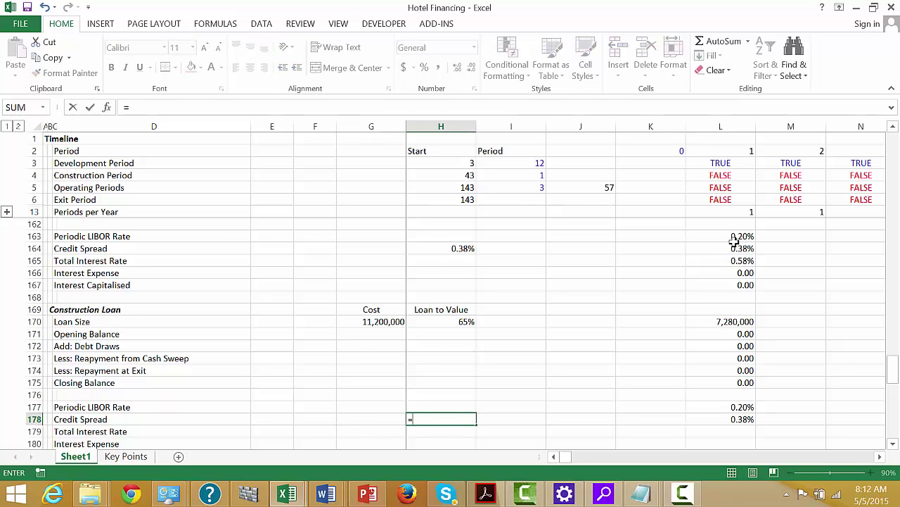
key("ctrl+Up")
key("ctrl+Up")
key("ctrl+Up")
key("ctrl+Up")
key("ctrl+Up")
key("ctrl+Up")
key("ctrl+Up")
key("ctrl+Up")
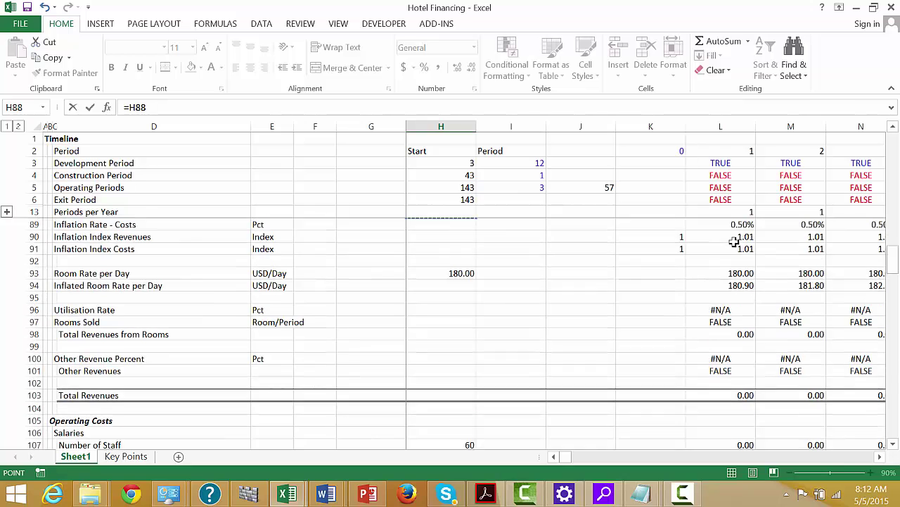
key("ctrl+Up")
key("ctrl+Up")
key("ctrl+Up")
key("ctrl+Up")
key("ctrl+Up")
key("Down")
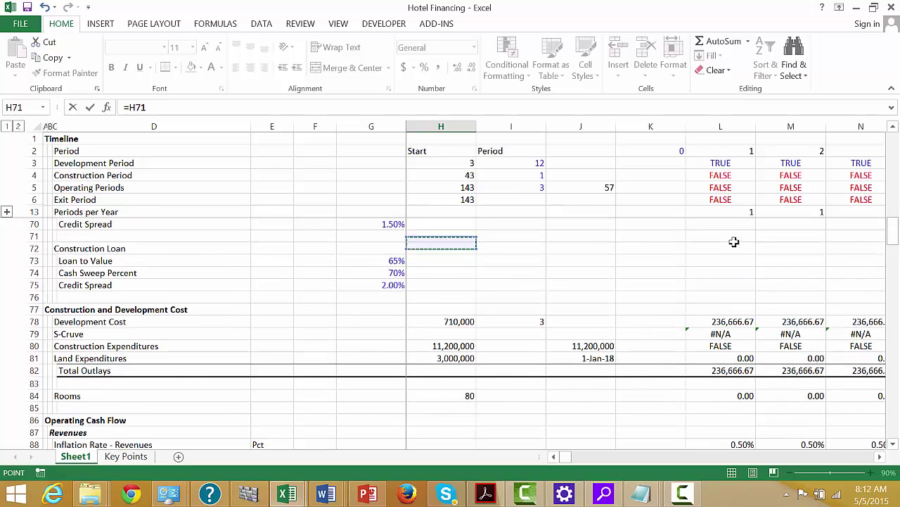
key("Down")
key("Down")
key("Down")
key("Down")
key("Left")
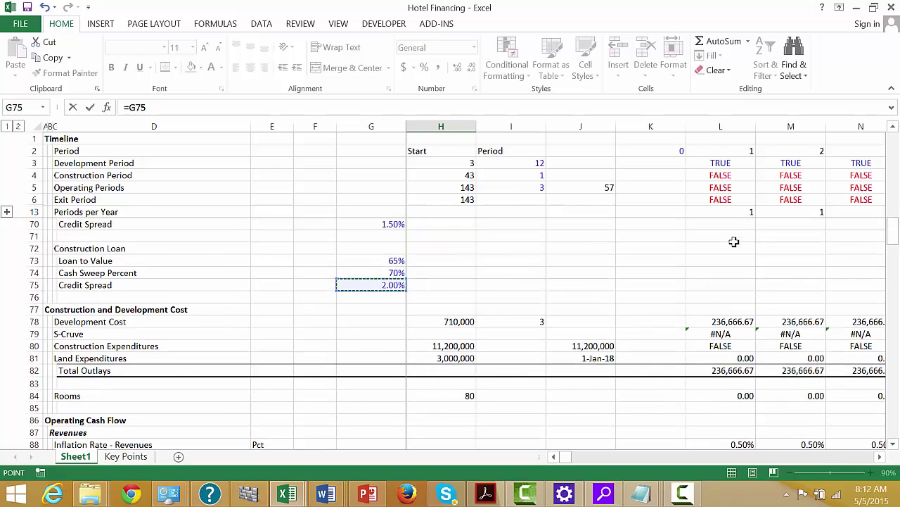
key("F4")
type("/4")
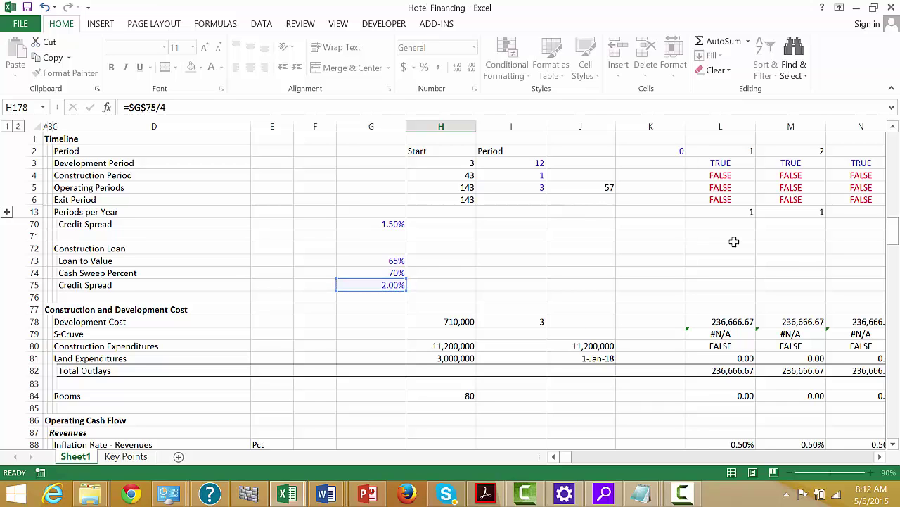
key("ctrl+Return")
Link the Construction Loan's period 1 Credit Spread in L178 to its quarterly spread with the formula =$H$178
key("Right")
key("Right")
key("Right")
key("Right")
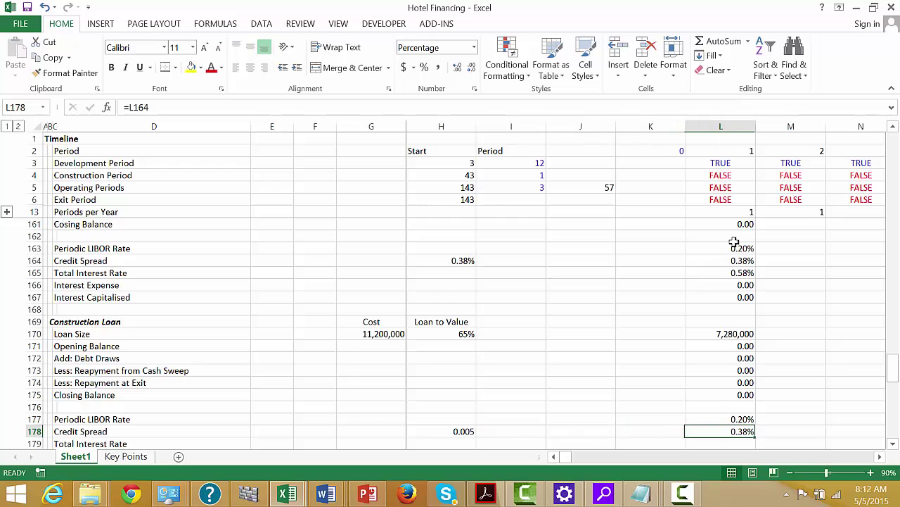
key("Left")
key("Right")
type("=")
key("Left")
key("Left")
key("Left")
key("Left")
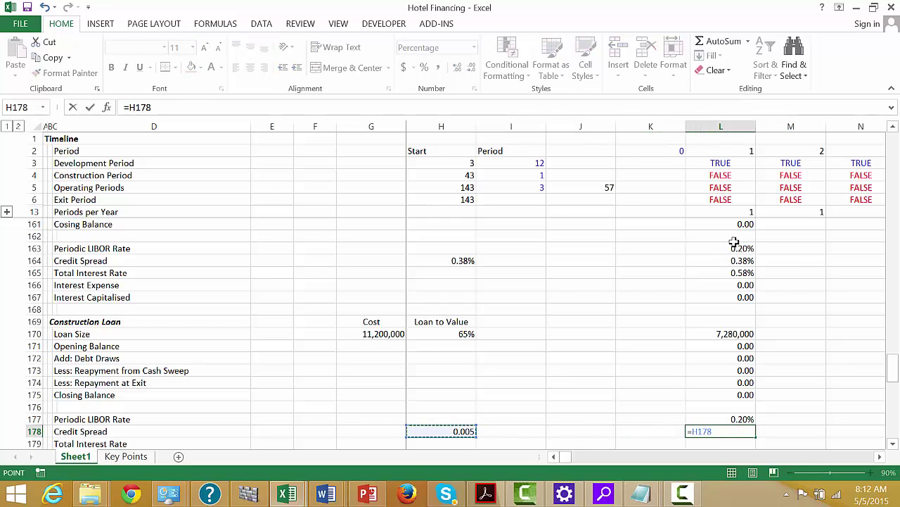
key("F4")
key("Return")
Review the Land Loan's period 1 Credit Spread and Total Interest Rate formulas in L164 and L165
key("Up")
key("Up")
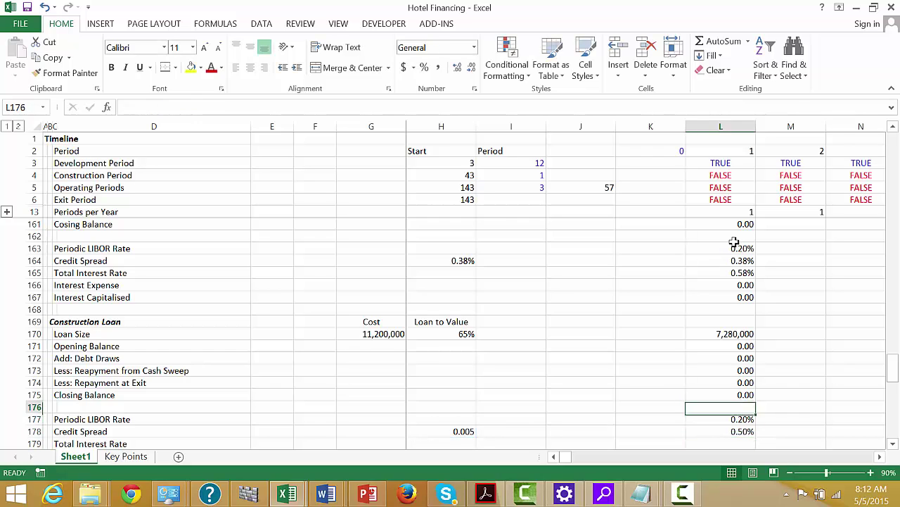
key("Up")
key("Up")
key("Up")
key("Up")
key("Up")
key("Up")
key("Up")
key("Up")
key("Up")
key("Up")
key("Up")
key("Up")
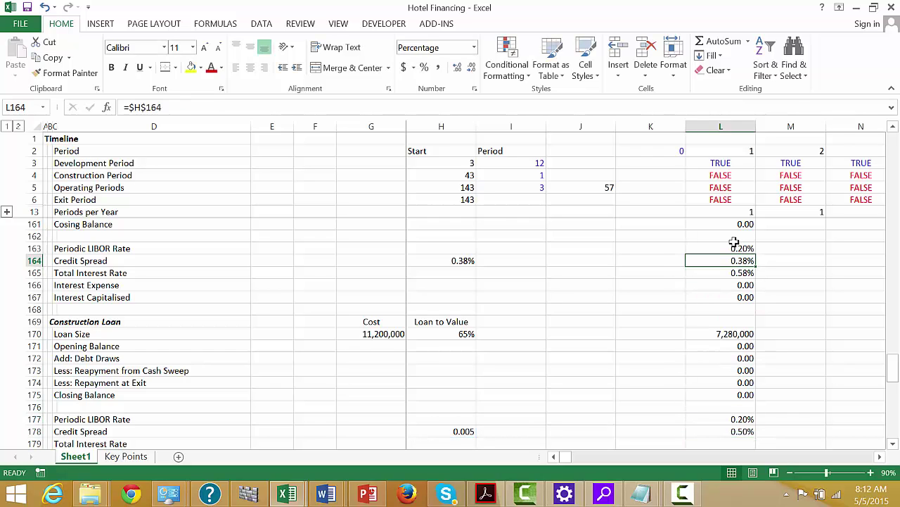
key("Down")
key("Up")
key("Down")
key("Down")
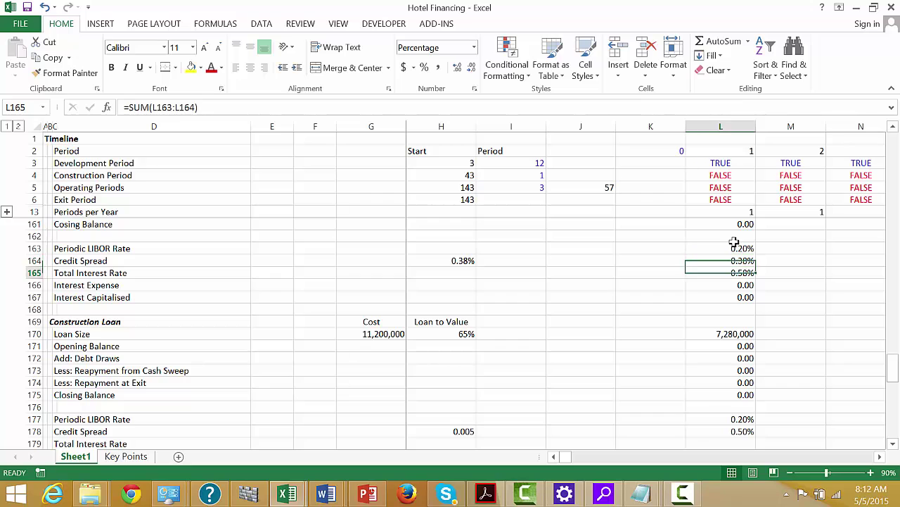
Sum the Construction Loan's period 1 Periodic LIBOR Rate and Credit Spread in L179 as its Total Interest Rate
key("Down")
key("Down")
key("Down")
key("Down")
key("Down")
key("Down")
key("Down")
key("Down")
key("Down")
key("Down")
key("Down")
key("Down")
key("Down")
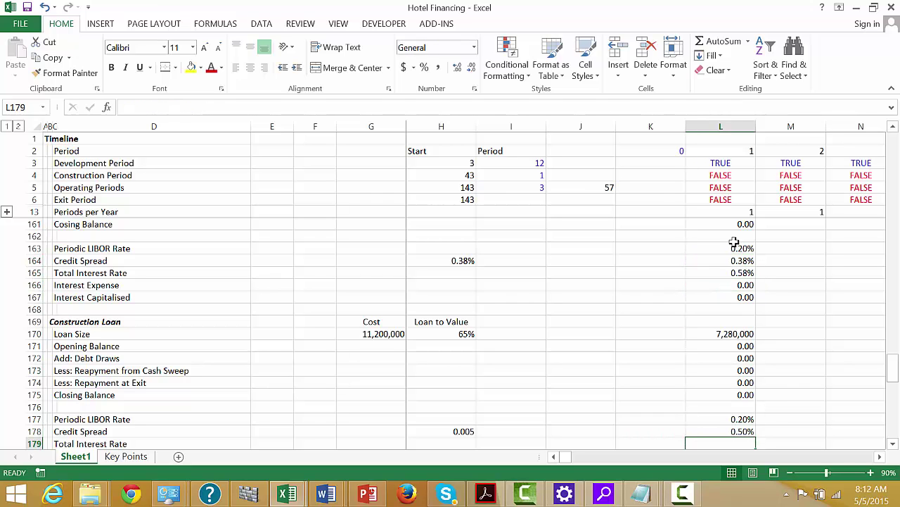
key("alt+equal")
key("Return")
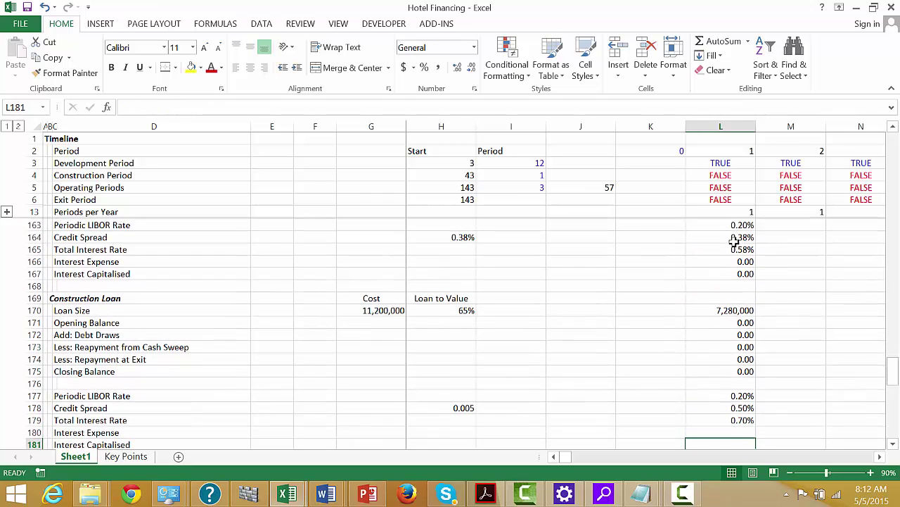
Calculate the Construction Loan's period 1 Interest Expense in L180 from rate, opening balance and operating period flag with =L179*L171*L5
type("=")
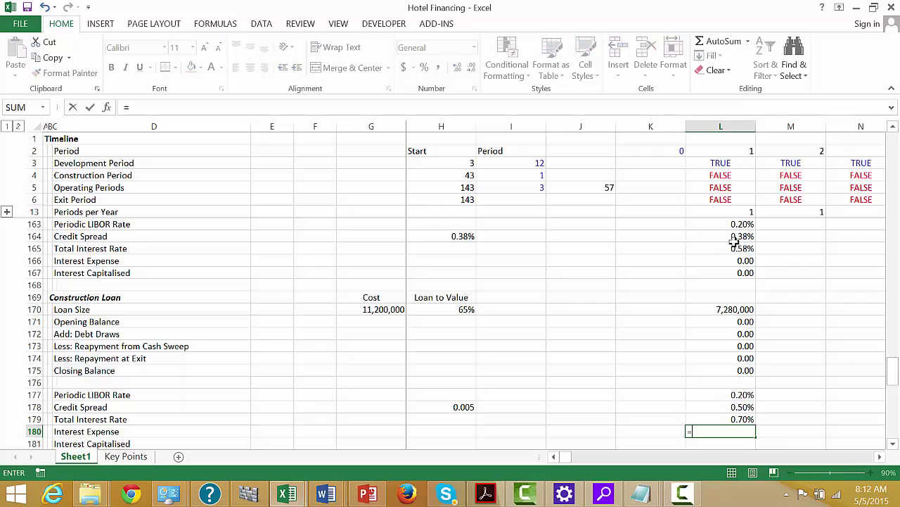
key("Up")
key("Up")
key("Down")
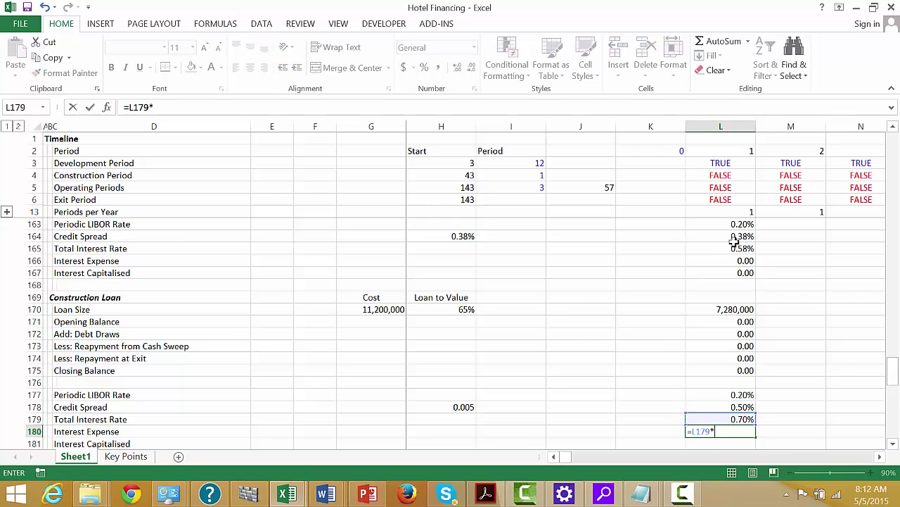
type("*")
key("Up")
key("Up")
key("Up")
key("Up")
key("Up")
key("Up")
key("Up")
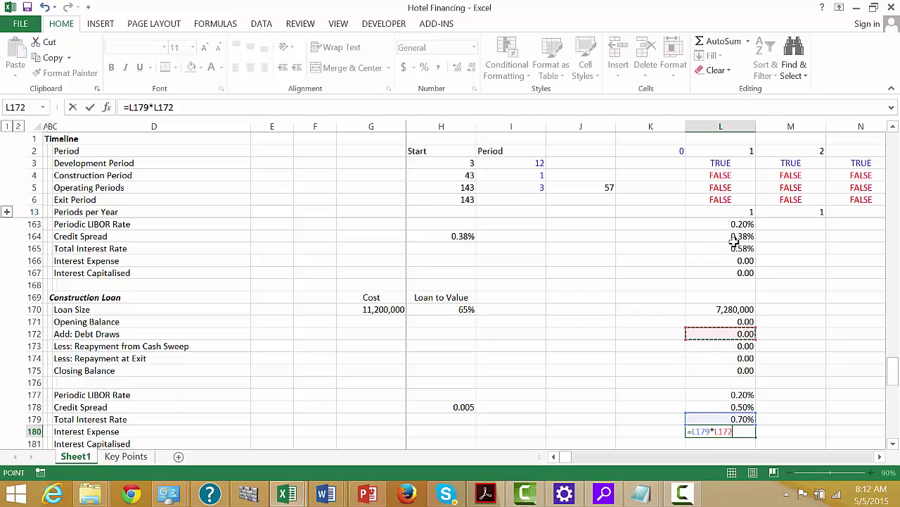
key("Up")
type("*")
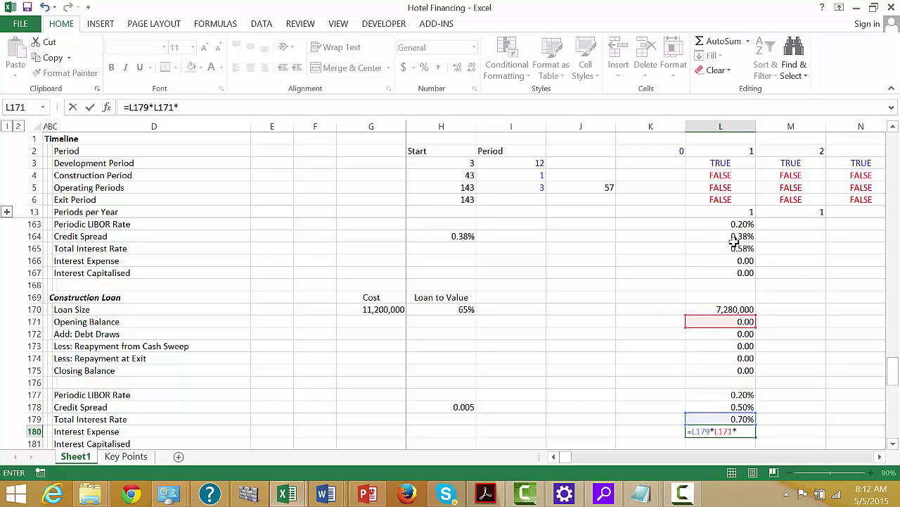
left_click(715, 187)
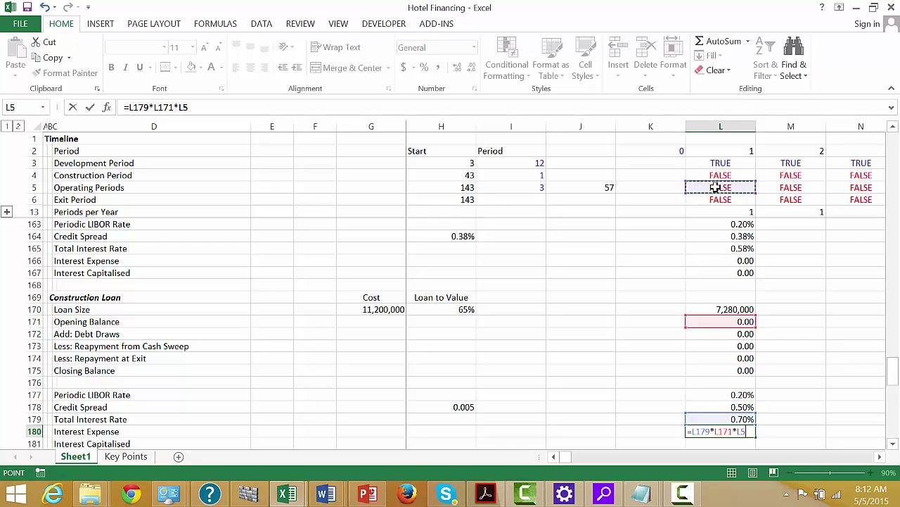
key("Return")
key("Up")
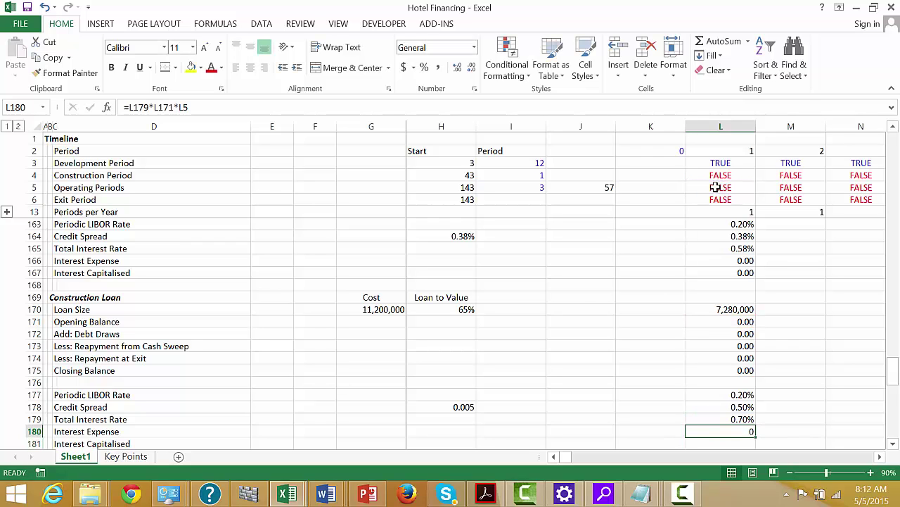
Enter the Construction Loan's period 1 Interest Capitalised in L181 with the formula =L179*L4, using the construction period flag
key("Down")
type("=")
key("Up")
key("Up")
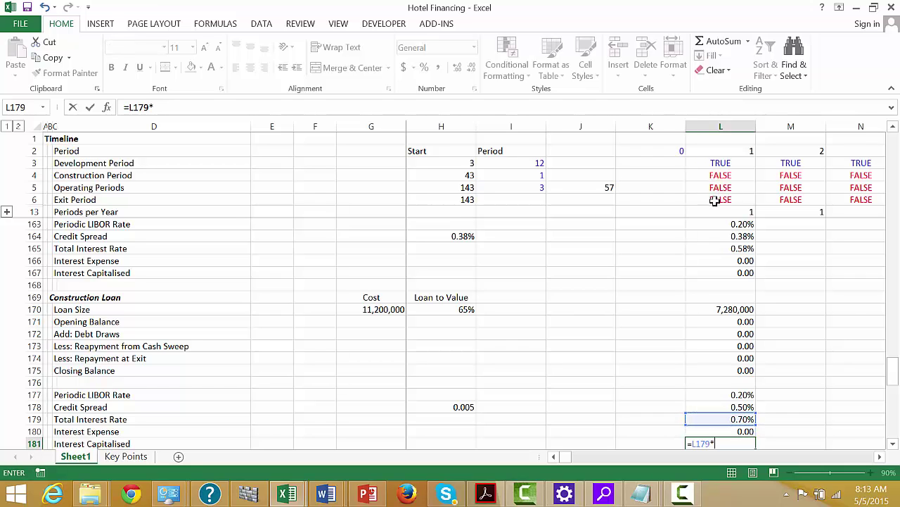
scroll(714, 190, "up", 1)
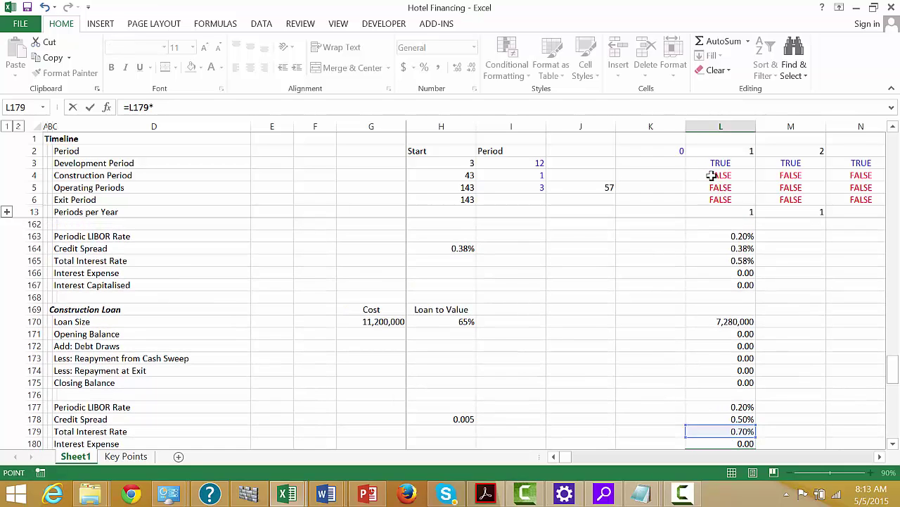
left_click(713, 175)
key("Return")
key("Up")
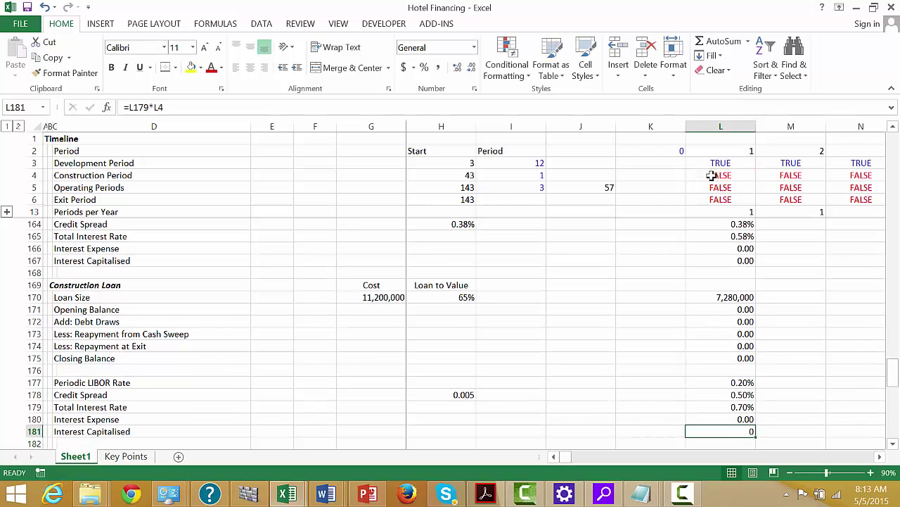
Link the Profit and Loss Tax Rate for period 1 in L184 to its assumption with =$H$184
key("Down")
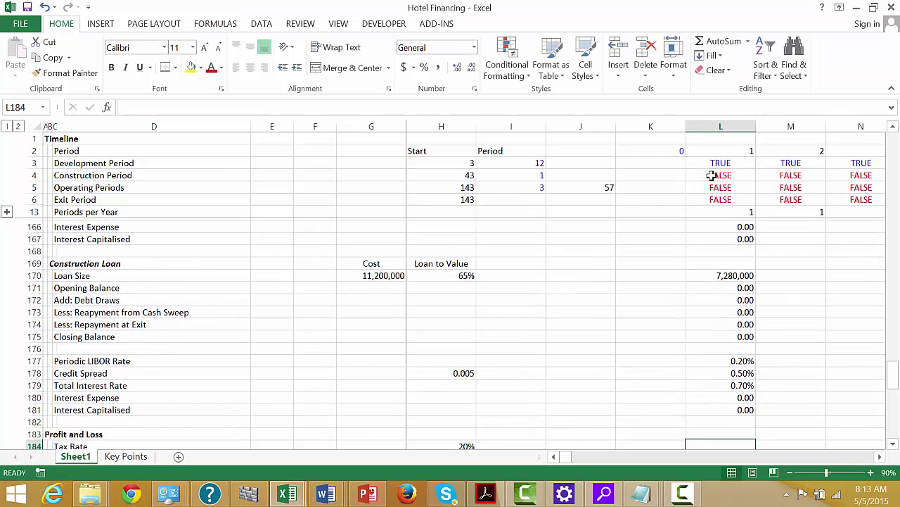
key("Up")
key("Down")
key("Down")
key("Down")
key("Down")
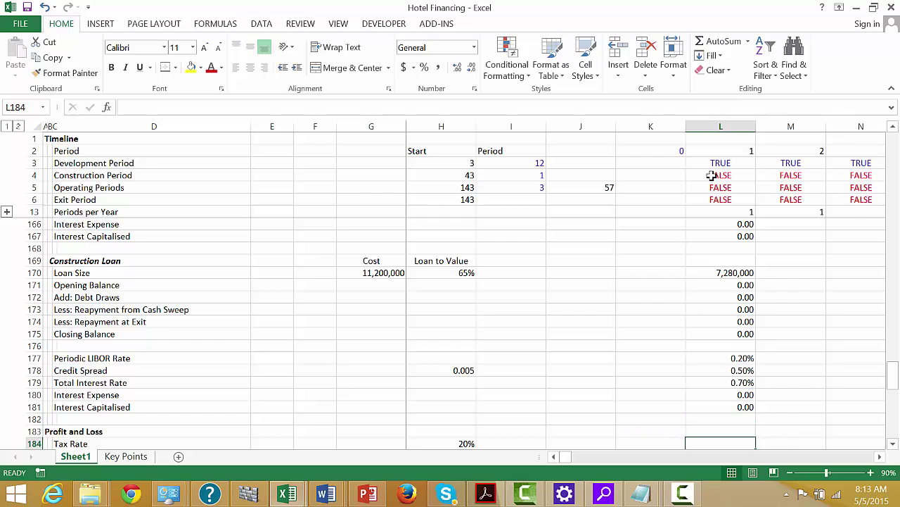
key("Up")
type("=")
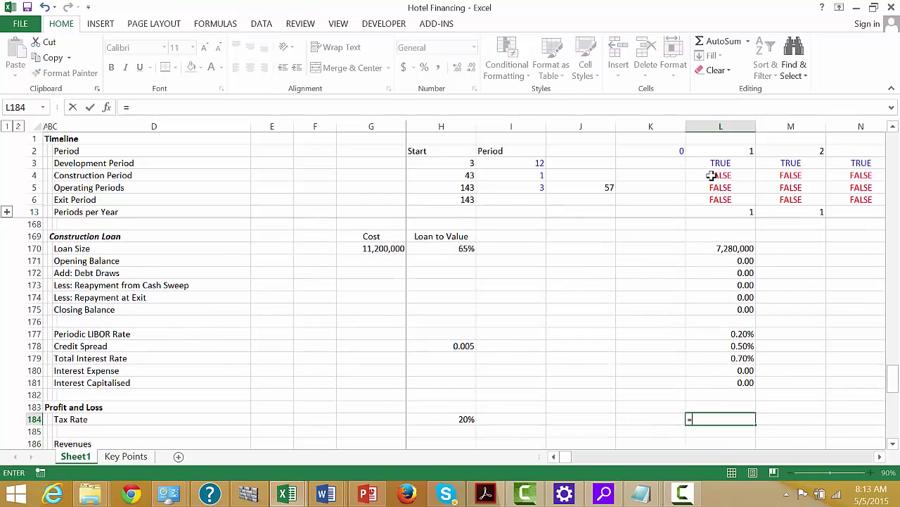
key("Left")
key("Left")
key("Left")
key("Left")
key("F4")
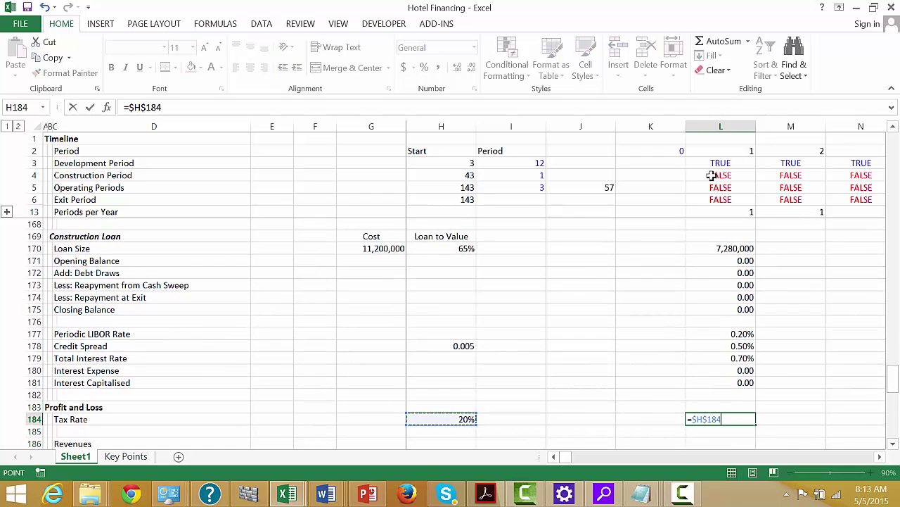
key("Return")
Link the Profit and Loss Revenues for period 1 in L186 to the Total Revenues row of the operating section
key("Down")
key("Down")
key("Up")
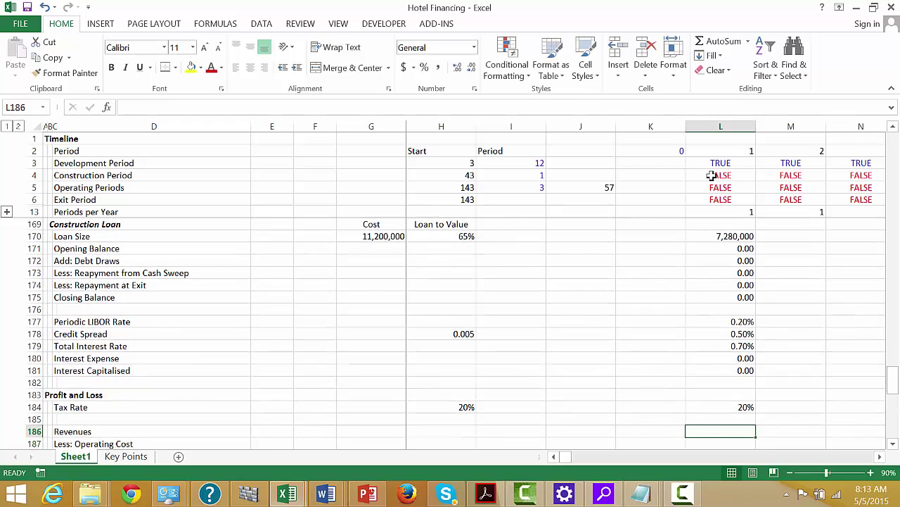
type("=")
key("Up")
key("Up")
key("Up")
key("Up")
key("Up")
key("Up")
key("Up")
key("Up")
key("Up")
key("Up")
key("Up")
key("Up")
key("Up")
key("Up")
key("Up")
key("Up")
key("Up")
key("Up")
key("Up")
key("Up")
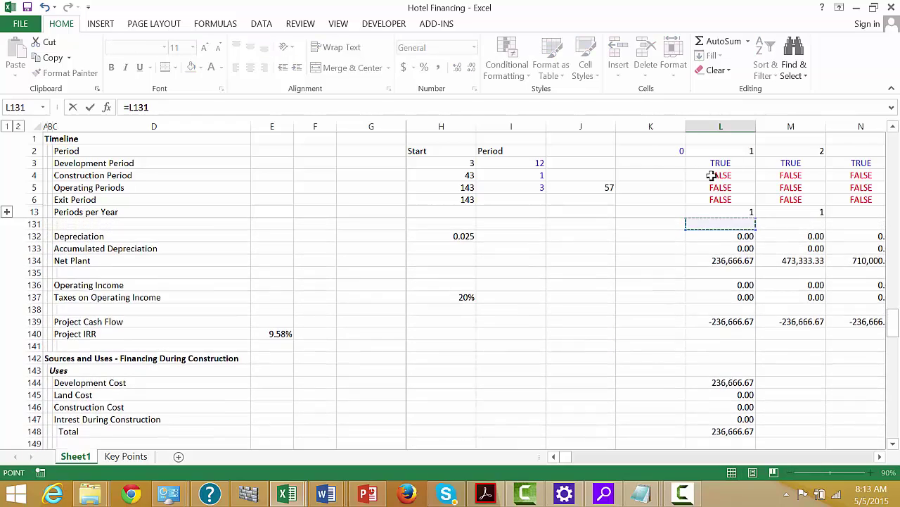
key("Up")
key("Up")
key("Up")
key("Up")
key("Up")
key("Up")
key("Up")
key("Up")
key("Up")
key("Up")
key("Up")
key("Up")
key("Up")
key("Up")
key("Up")
key("Up")
key("Up")
key("Up")
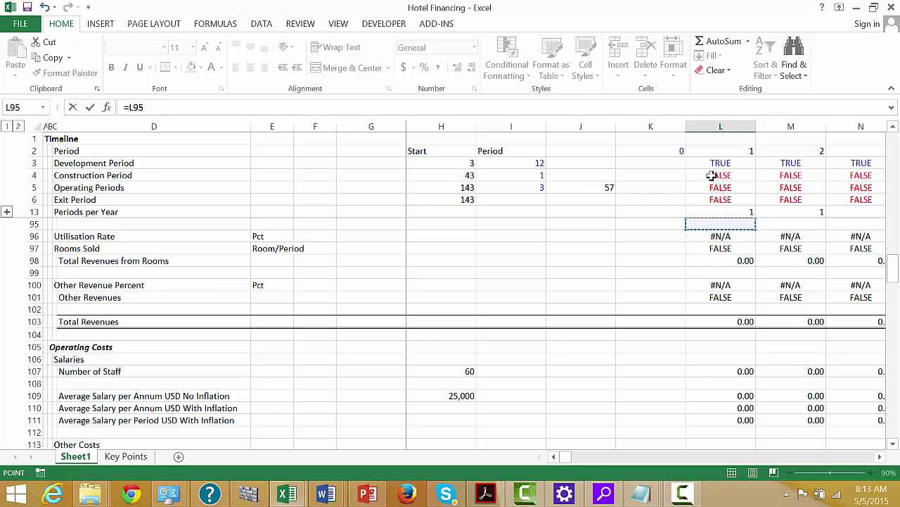
key("Up")
key("Down")
key("Down")
key("Down")
key("Down")
key("Down")
key("Down")
key("Down")
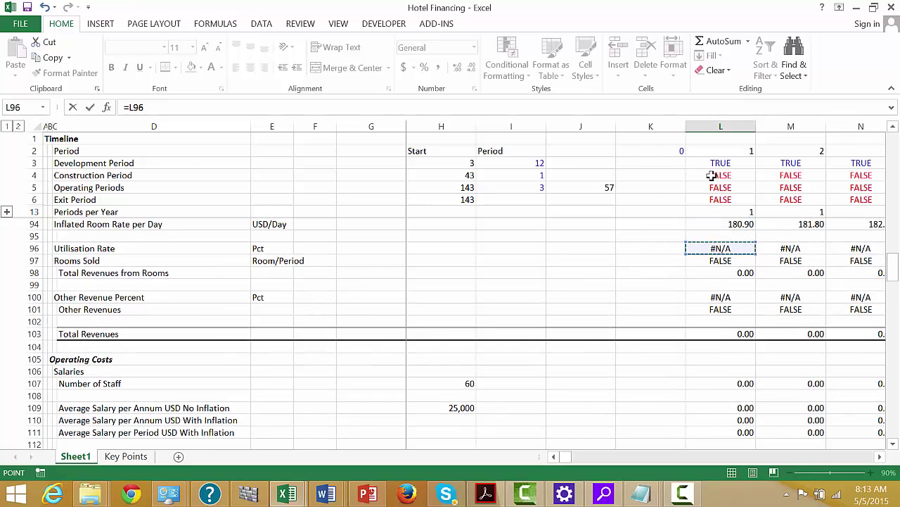
key("Down")
key("Down")
key("Return")
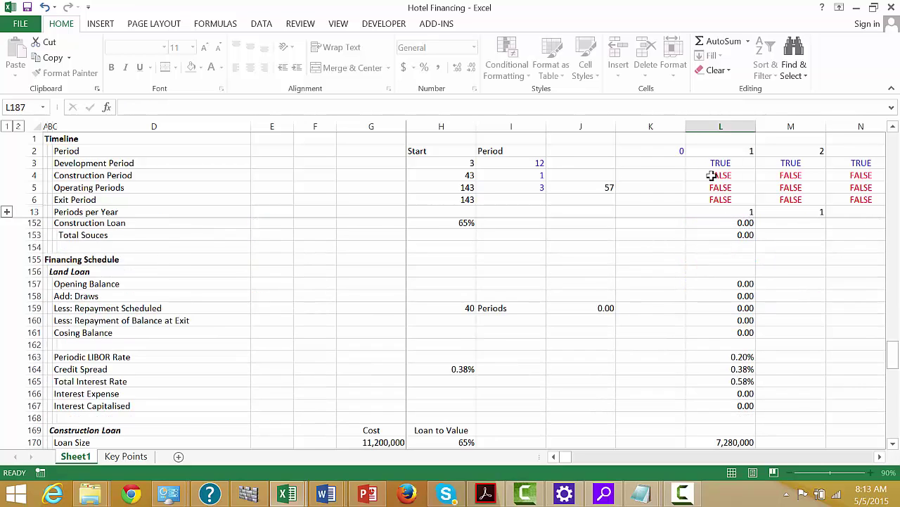
Link the Profit and Loss Less: Operating Cost for period 1 in L187 to the Total Cost row with =L119
type("=")
key("Up")
key("Up")
key("Up")
key("Up")
key("Up")
key("Up")
key("Up")
key("Up")
key("Up")
key("Up")
key("Up")
key("Up")
key("Up")
key("Up")
key("Up")
key("Up")
key("Up")
key("Up")
key("Up")
key("Up")
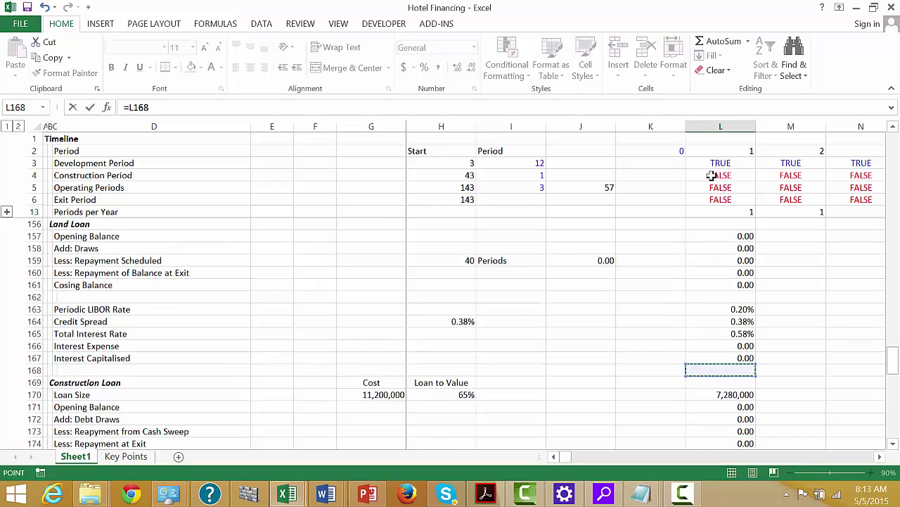
key("Up")
key("Up")
key("Up")
key("Up")
key("Up")
key("Up")
key("Up")
key("Up")
key("Up")
key("Up")
key("Up")
key("Up")
key("Up")
key("Up")
key("Up")
key("Up")
key("Up")
key("Up")
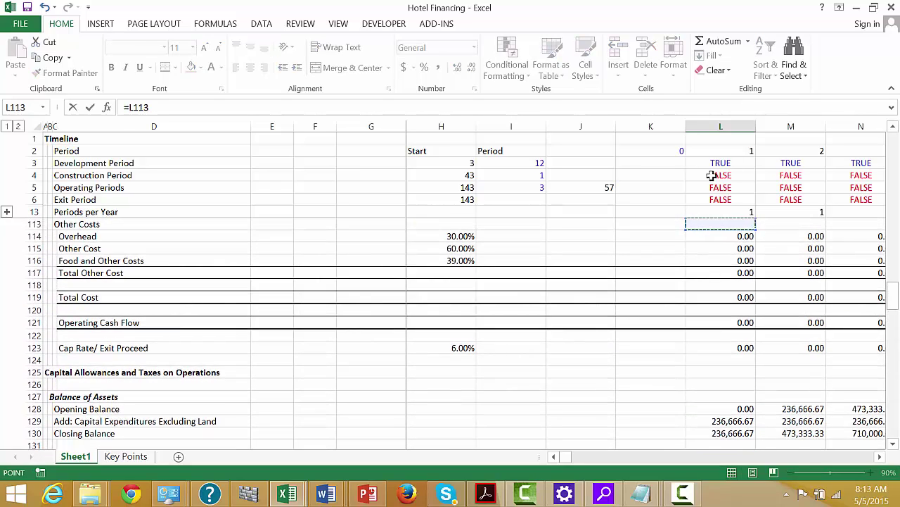
key("Down")
key("Down")
key("Down")
key("Down")
key("Down")
key("Down")
key("Down")
key("Down")
key("Down")
key("Down")
key("Down")
key("Down")
key("Down")
key("Down")
key("Down")
key("Down")
key("Down")
key("Down")
key("Down")
key("Down")
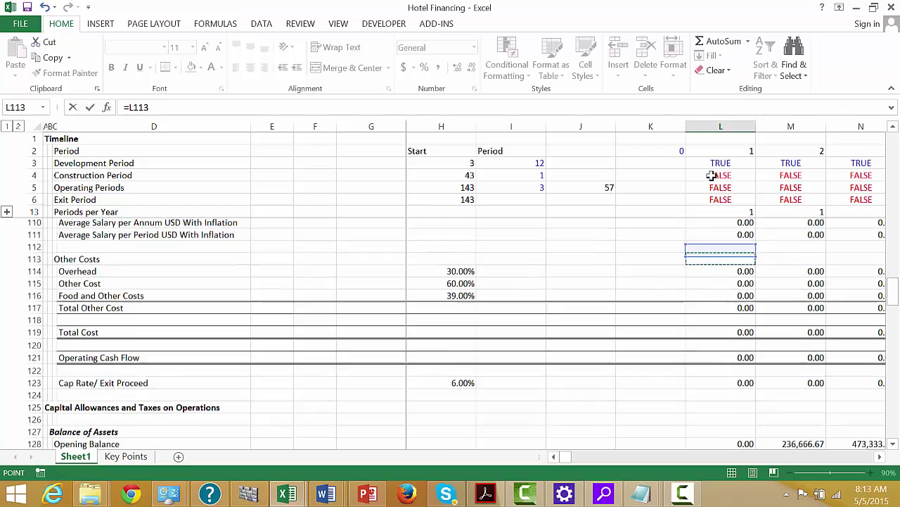
key("Down")
key("Down")
key("Down")
key("Down")
key("Down")
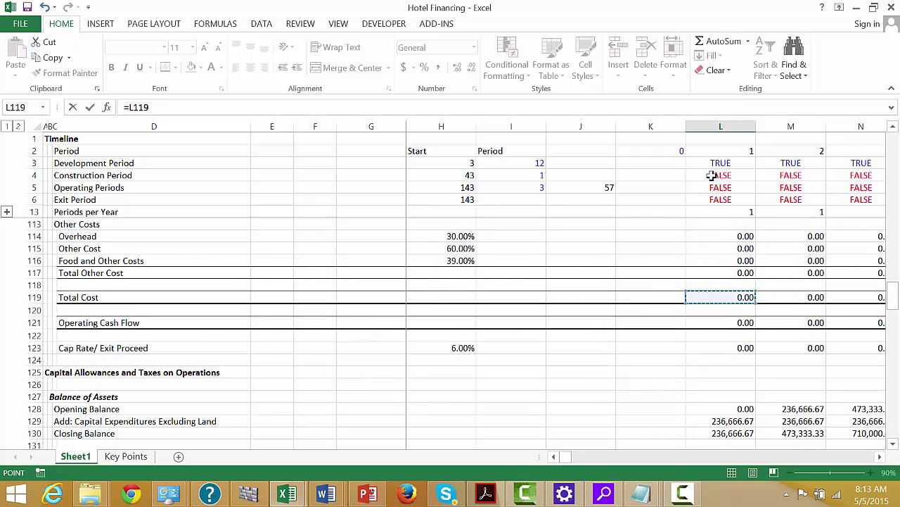
key("Up")
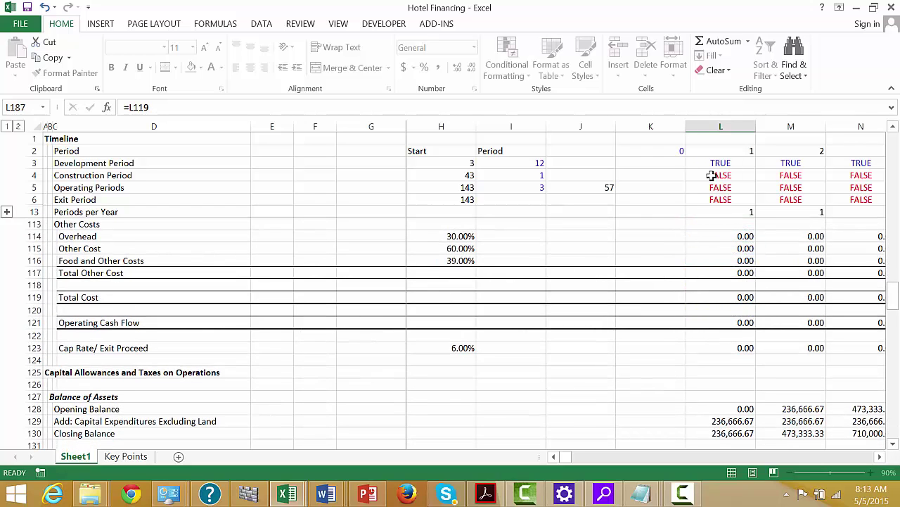
key("Return")
Calculate the period 1 EBITDA in L188 as revenues less operating cost with =L186-L187
type("=")
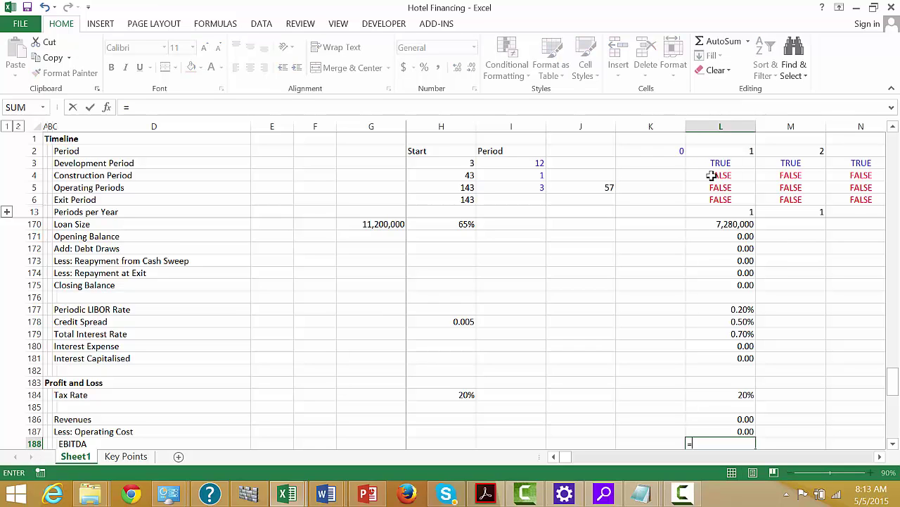
key("Up")
key("Up")
type("-")
key("Up")
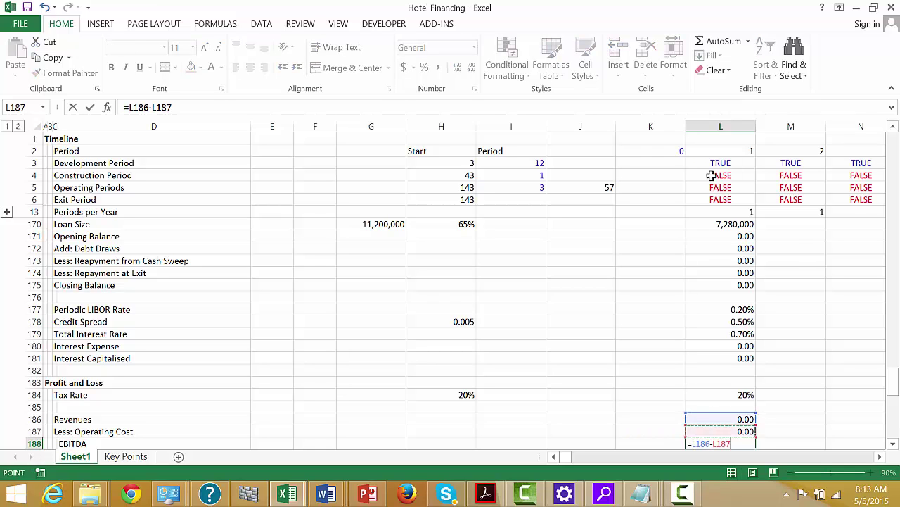
key("Return")
Insert a blank row 190 between Less: Depreciation and EBIT in the Profit and Loss section
key("Down")
key("Down")
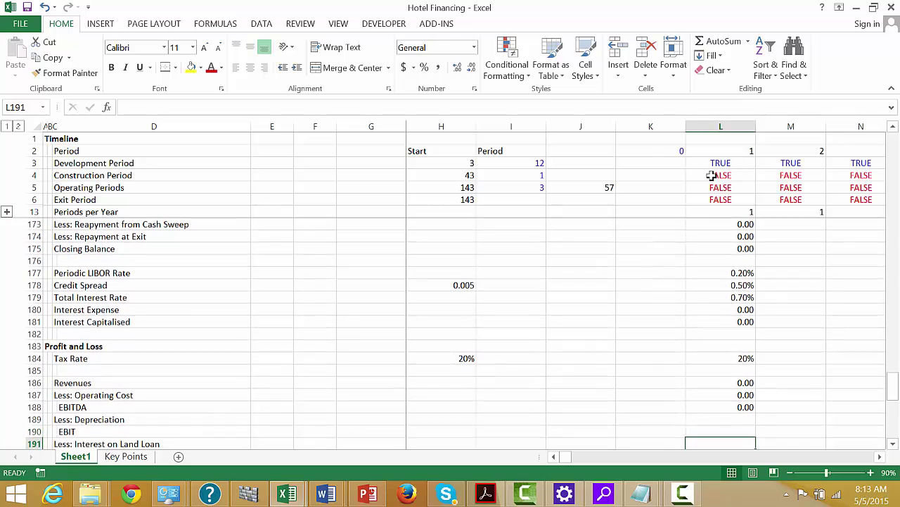
key("Up")
key("Up")
key("Down")
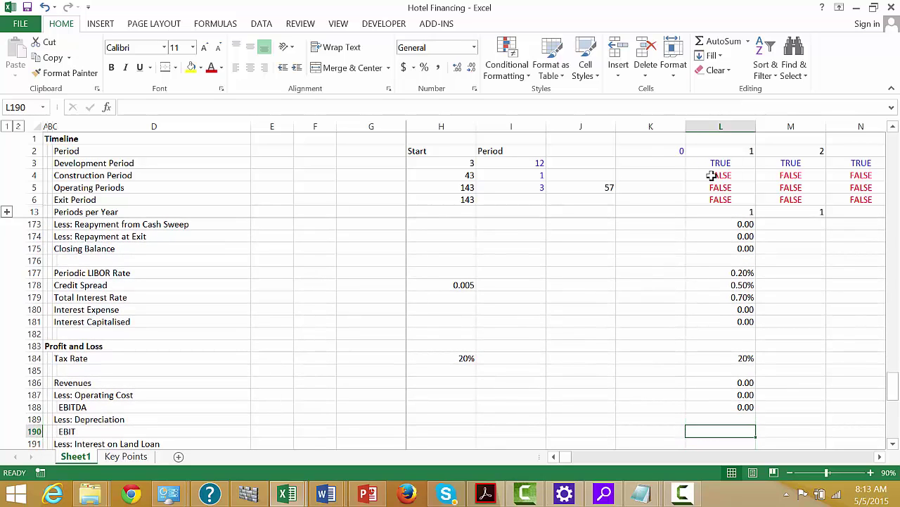
key("shift+space")
key("ctrl+shift+plus")
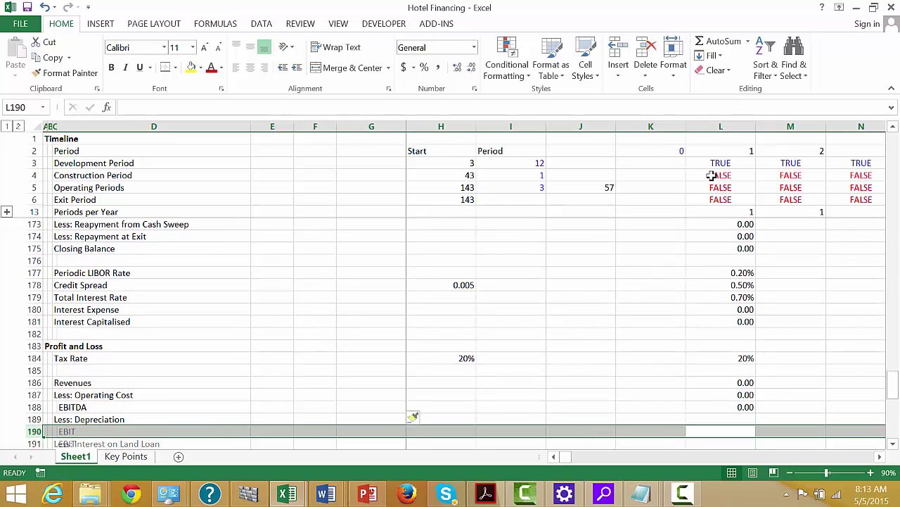
Rename the label in C189 as "Less: Base Depreciation" and label C190 "Less: Depreciation in Capitalised Interest"
key("Left")
key("Left")
key("Left")
key("Left")
key("Left")
key("Left")
key("Left")
key("Left")
key("Left")
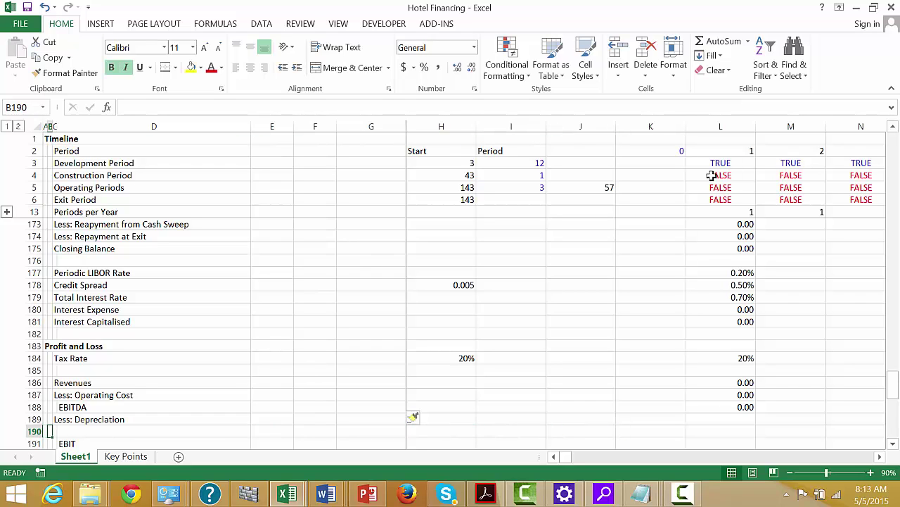
key("Up")
key("F2")
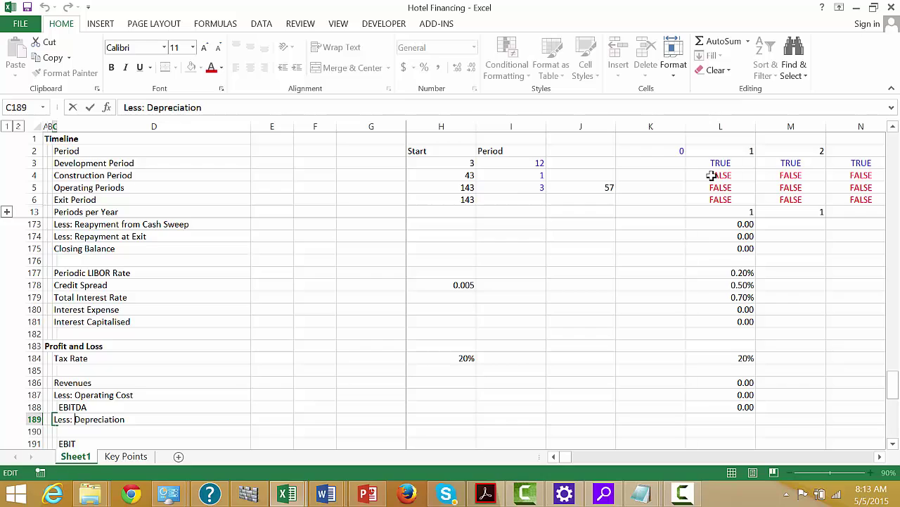
type("Base")
key("Return")
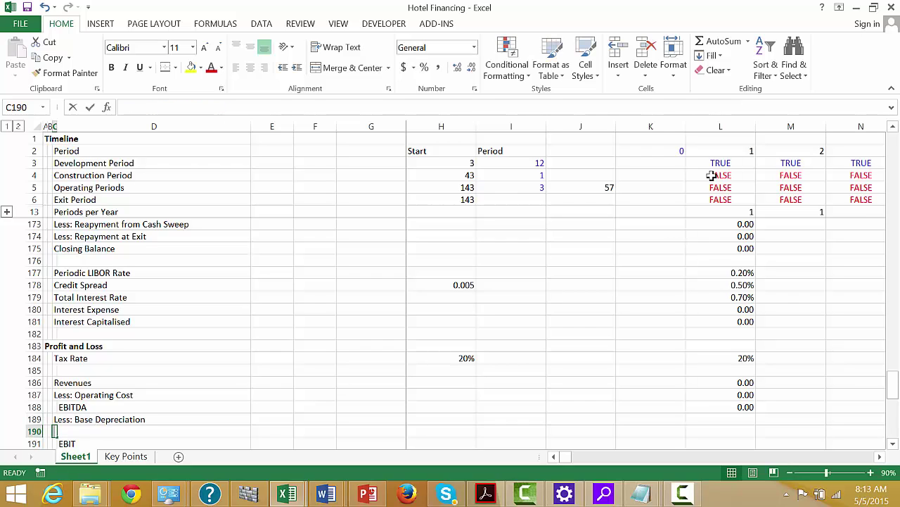
type("Les")
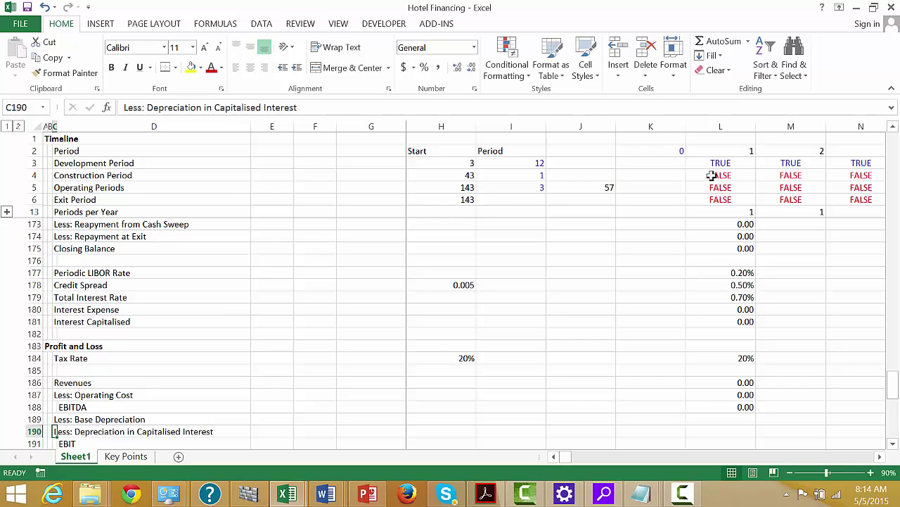
Insert seven blank rows above the Profit and Loss heading, starting at row 183
key("Up")
key("Up")
key("Up")
key("Up")
key("Up")
key("Up")
key("Up")
key("Left")
key("Left")
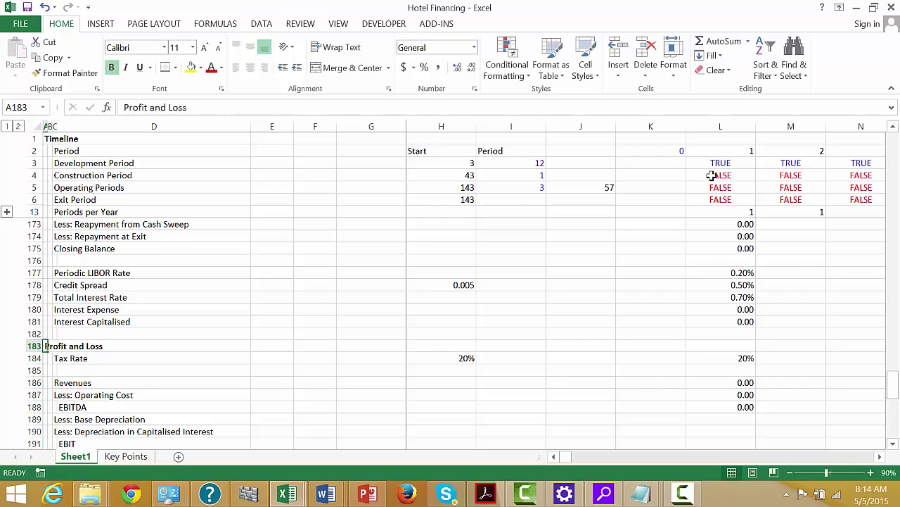
key("shift+space")
key("shift+Down")
key("shift+Down")
key("shift+Down")
key("shift+Down")
key("shift+Down")
key("shift+Down")
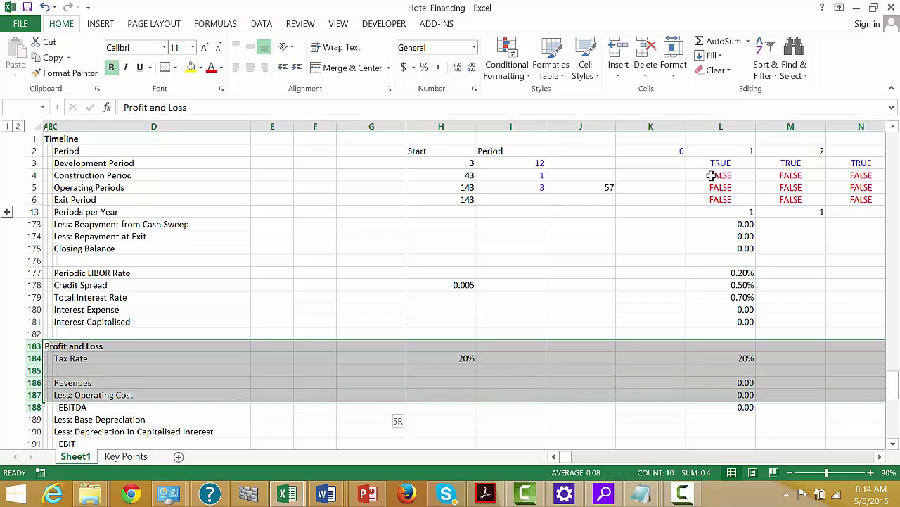
key("ctrl+shift+equal")
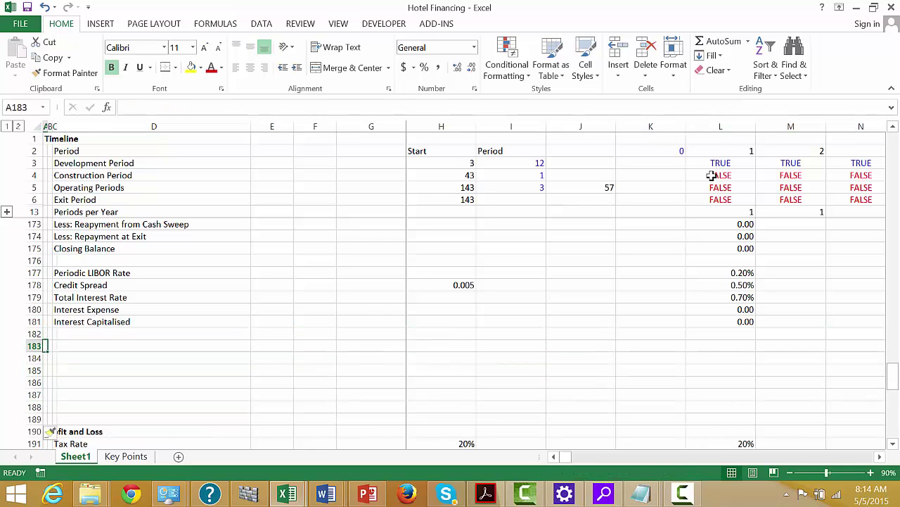
Enter the heading "Depreciation on Capitalised Interest" in A183 and the subheading "Capitalised Interest Balance" in B184
type("Depreciation on Capitalised")
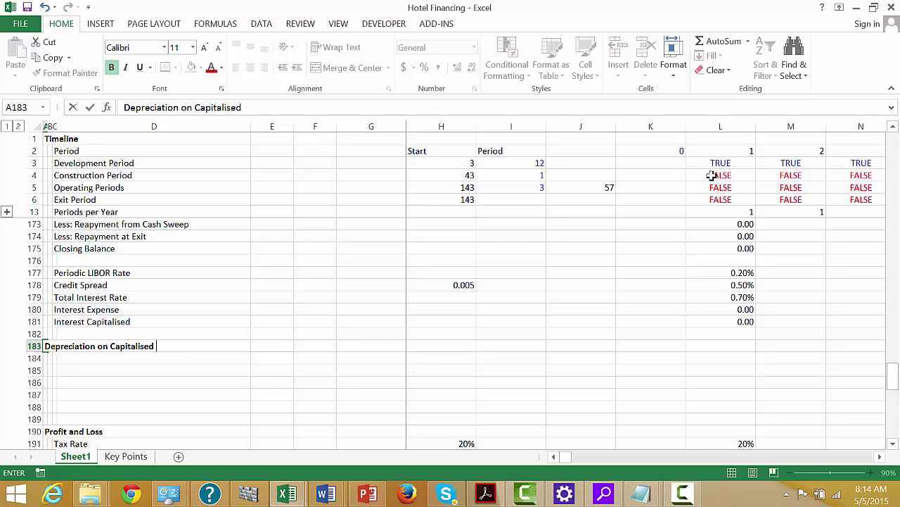
key("Right")
key("Down")
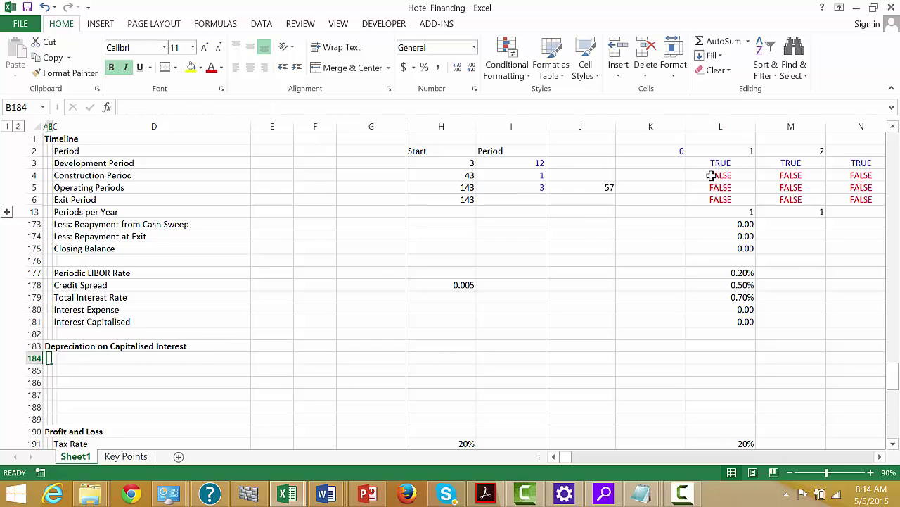
type("Openi")
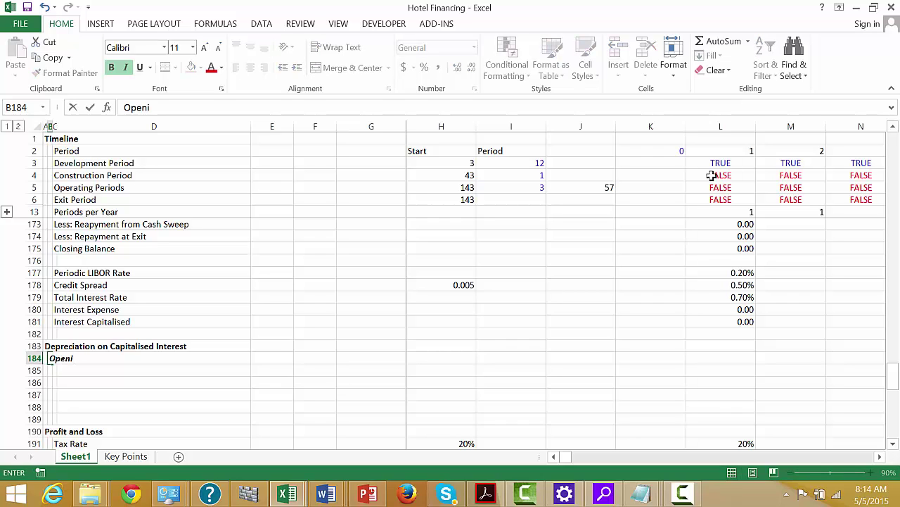
key("Escape")
type("I")
type("sed I")
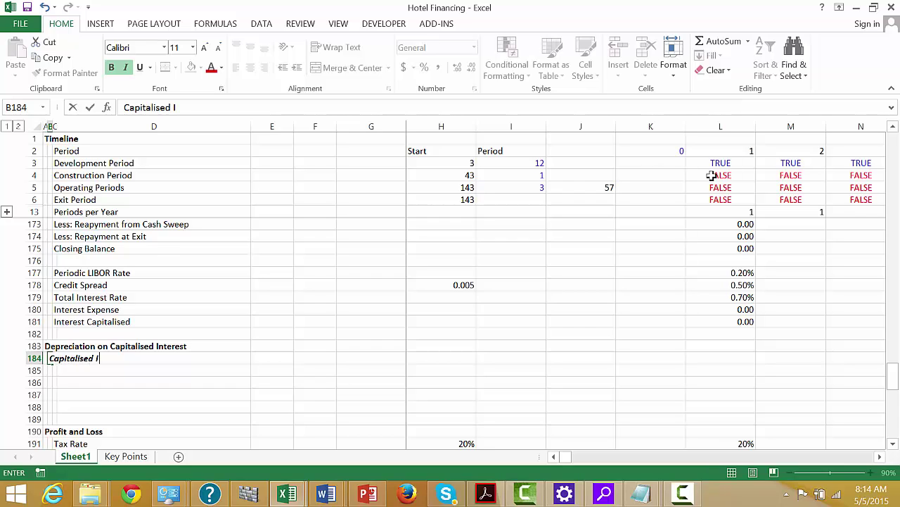
type("tnere")
type("nter")
type("est Ba")
type("lance")
key("Return")
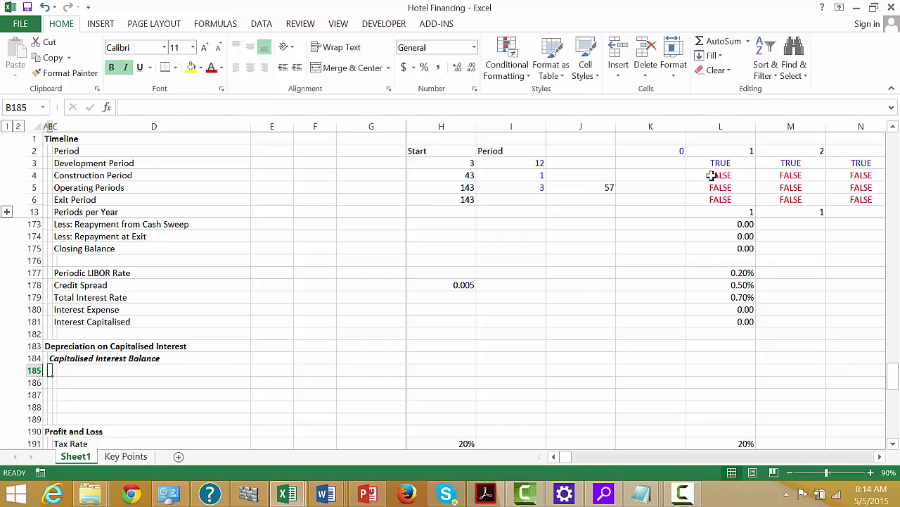
Label C185 "Opening Balance" and C186 "Add: Interest Capitalised on Land Loan" under the Capitalised Interest Balance subheading
key("Right")
type("Open")
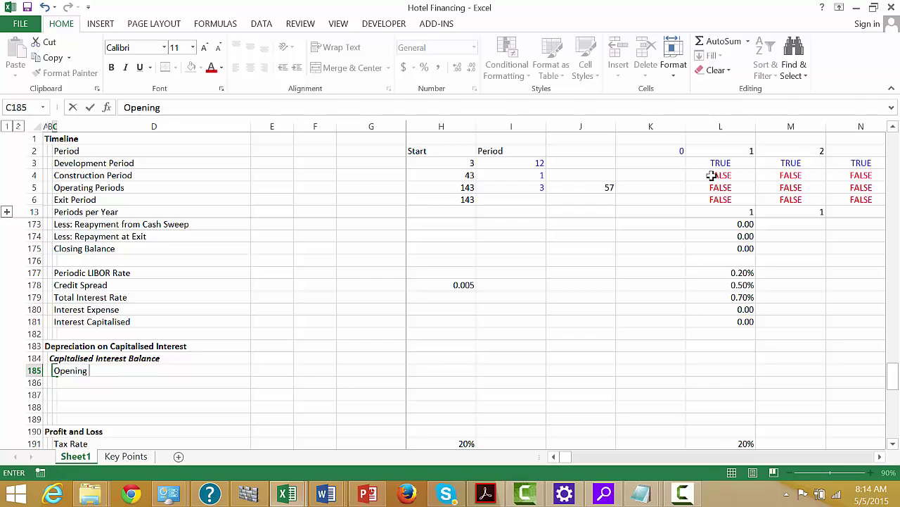
type("ing Blaance")
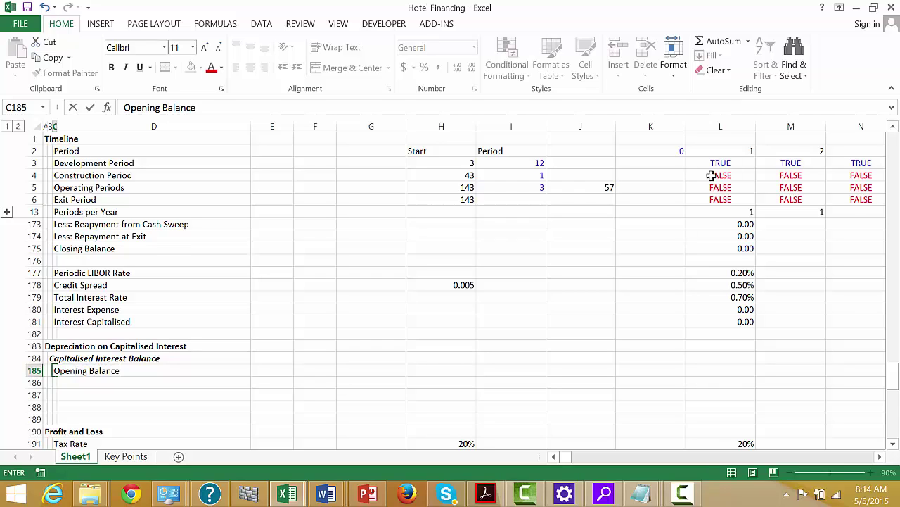
key("Return")
type("Add")
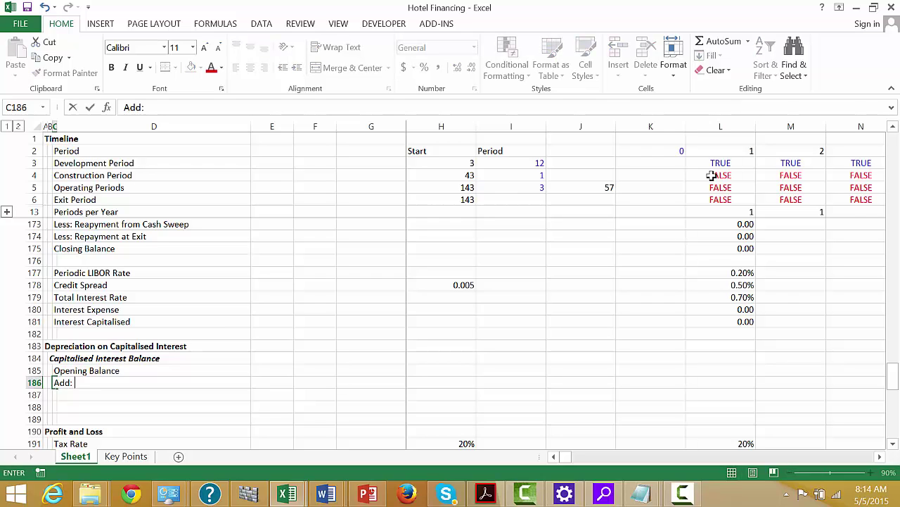
type(": Interet")
type("erest Capitalised on Land Loan")
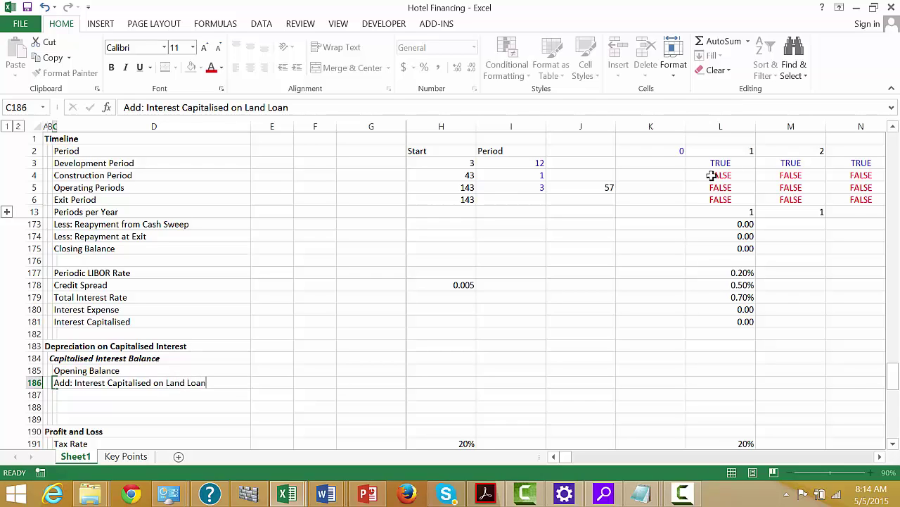
key("Return")
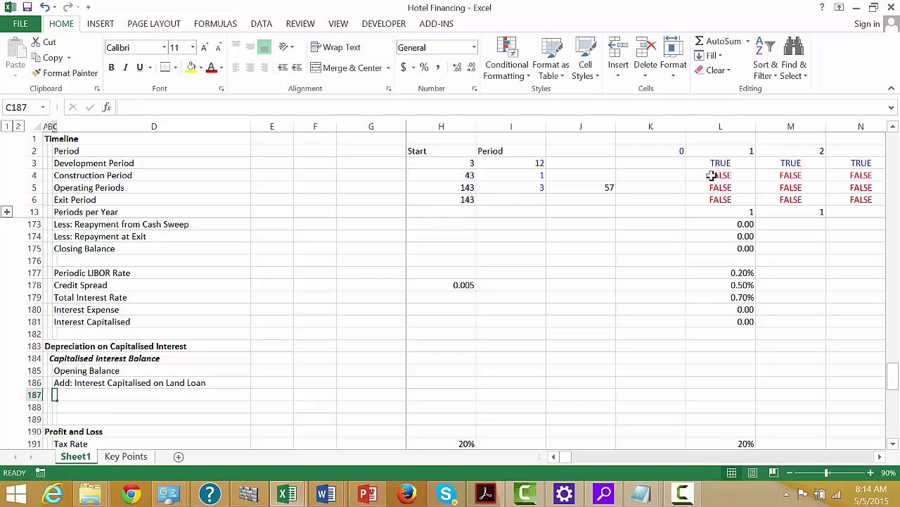
Label C187 "Add: Interest Capitalised on Contstruction Loan" and C188 "Closing Balance"
type("ADddd: ")
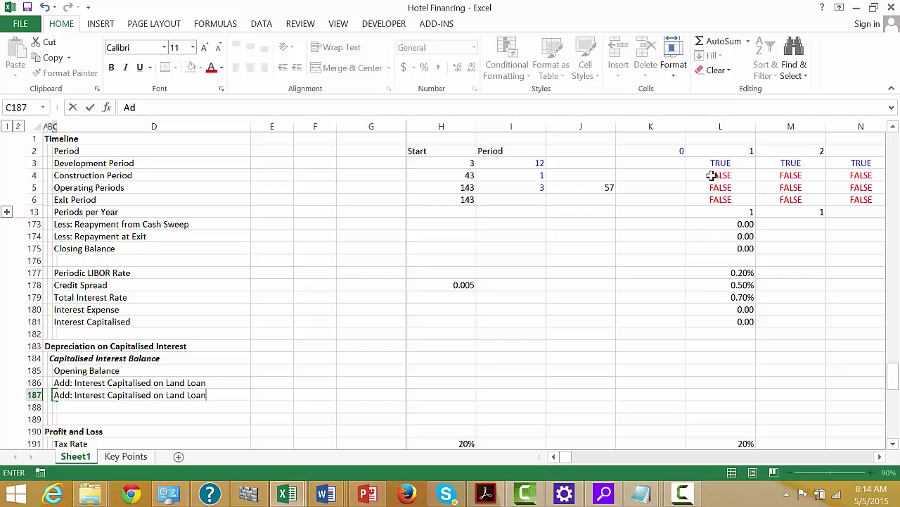
type("Interest Capital")
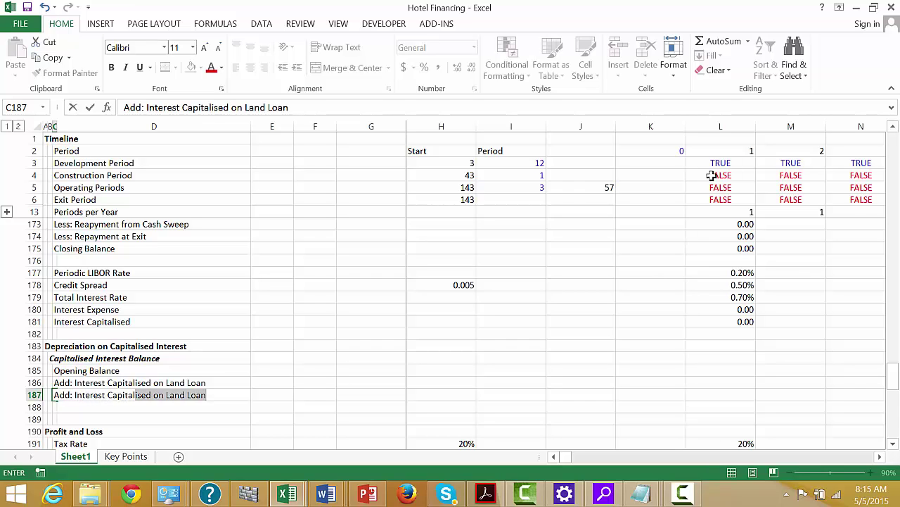
type("ised on Contstructin")
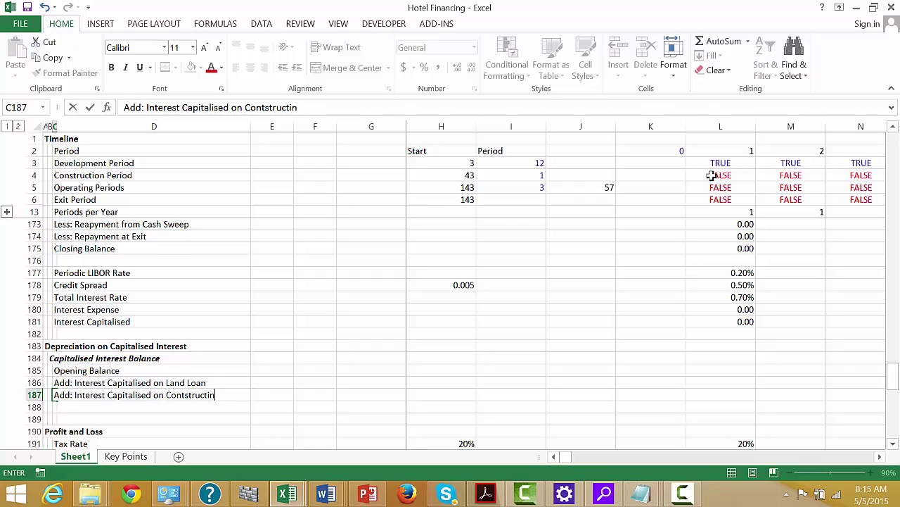
type("an")
key("Return")
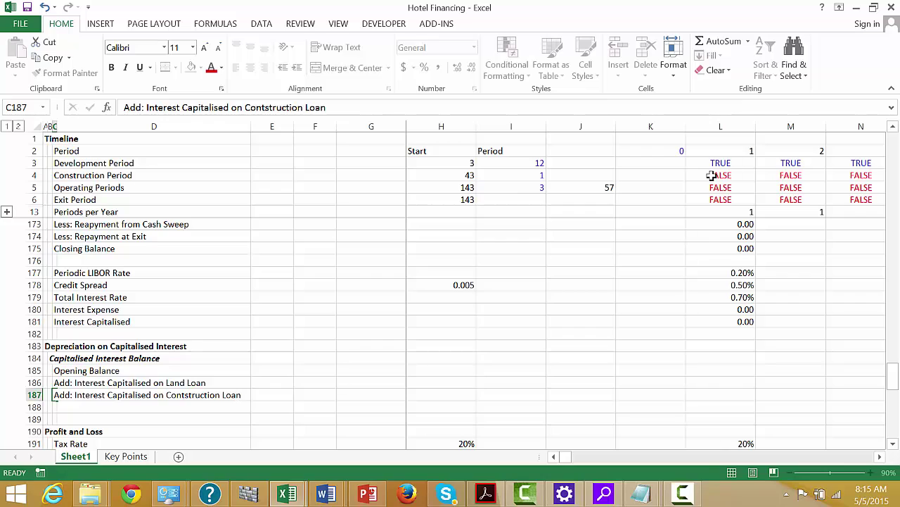
type("C")
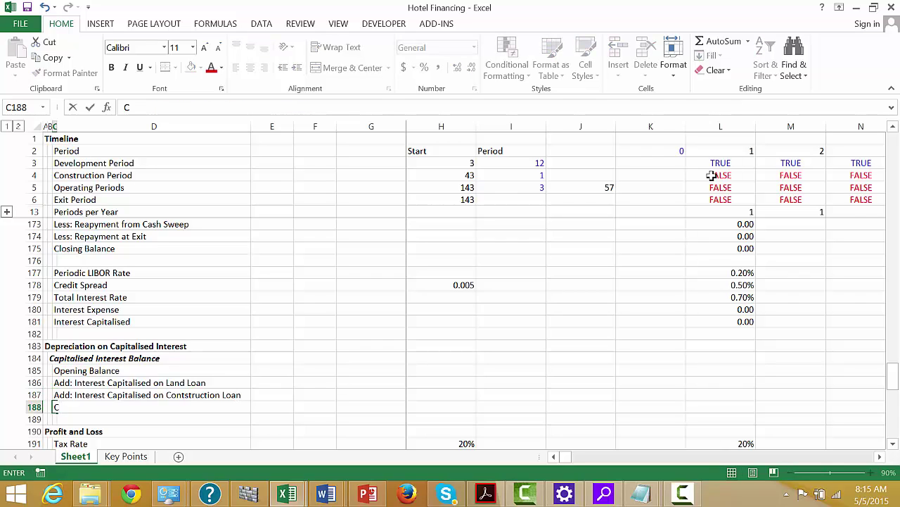
type("losing Balanc")
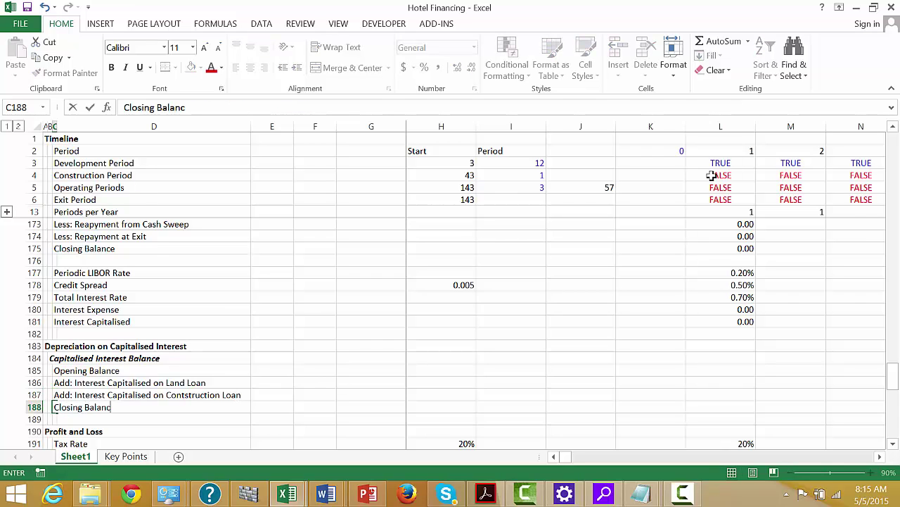
type("e")
key("Return")
Insert more blank rows below the capitalised interest Closing Balance and start a label beginning "De" in C189
key("shift+space")
key("ctrl+shift+plus")
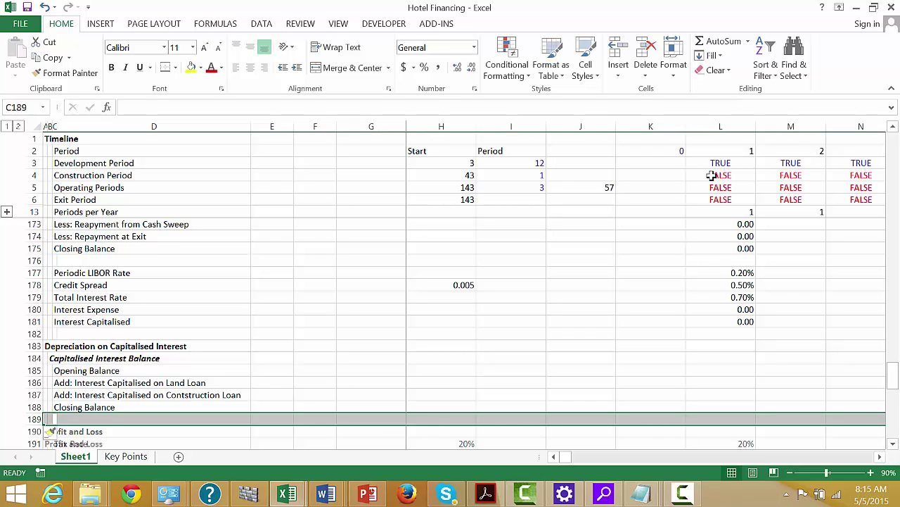
type("De")
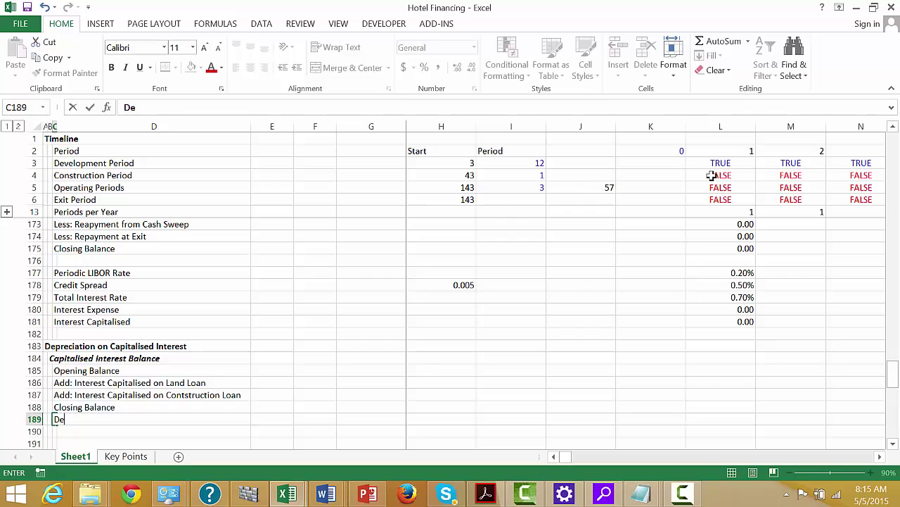
Enter the label Depreciation Rate in C189, directly below Closing Balance
type("preciation Rate")
key("Return")
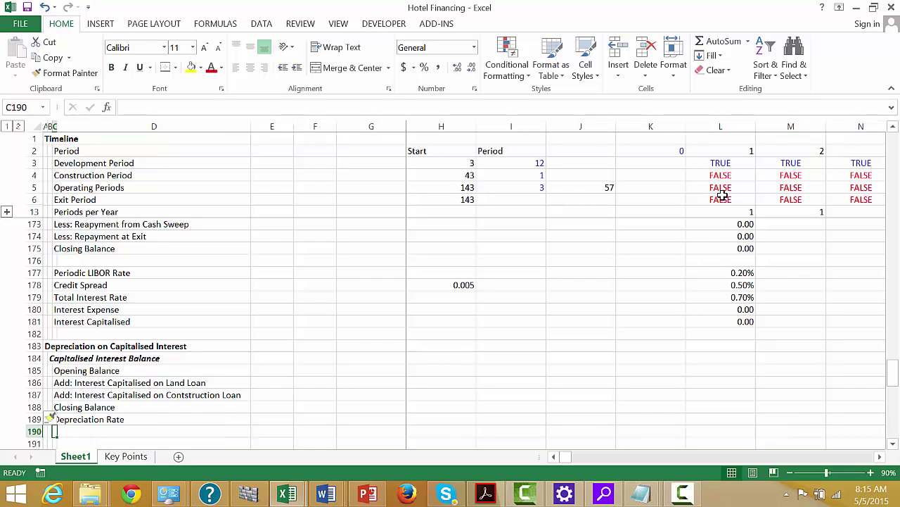
type("D")
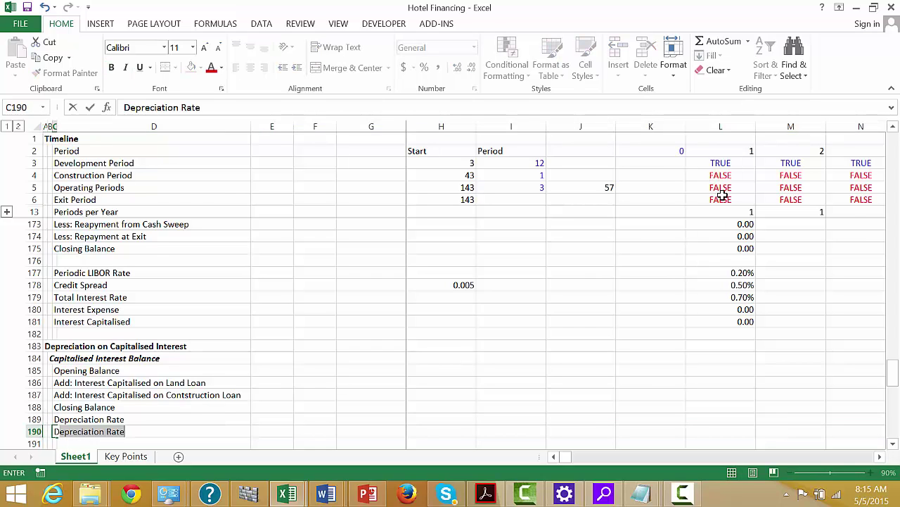
type("epreca")
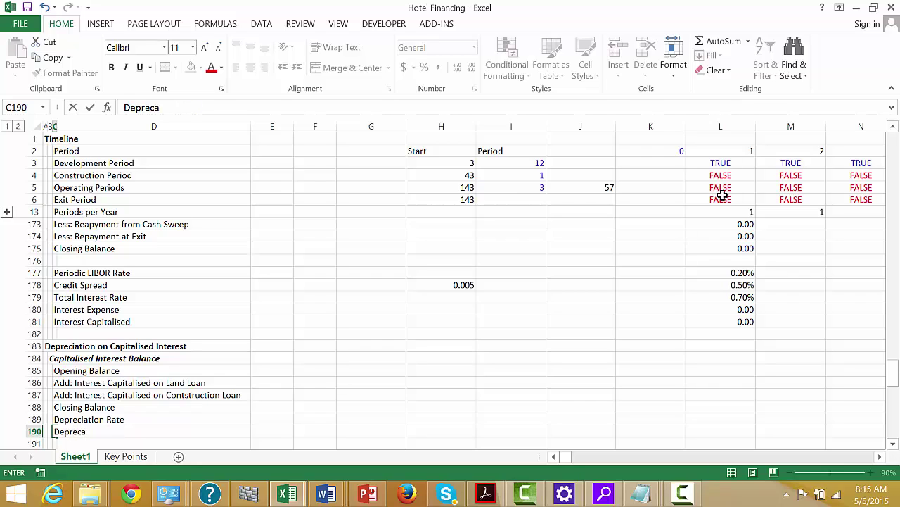
key("BackSpace")
key("BackSpace")
key("BackSpace")
key("BackSpace")
key("BackSpace")
key("BackSpace")
key("BackSpace")
key("Up")
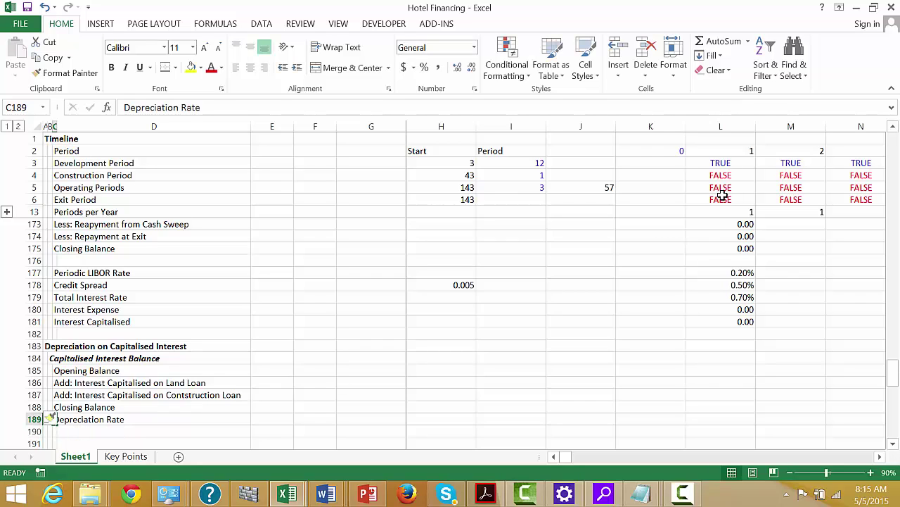
Label cells C189 to C191 as Depreciation Expense, Accumulated Depreciation and Net Plant Balance
type("Deprec")
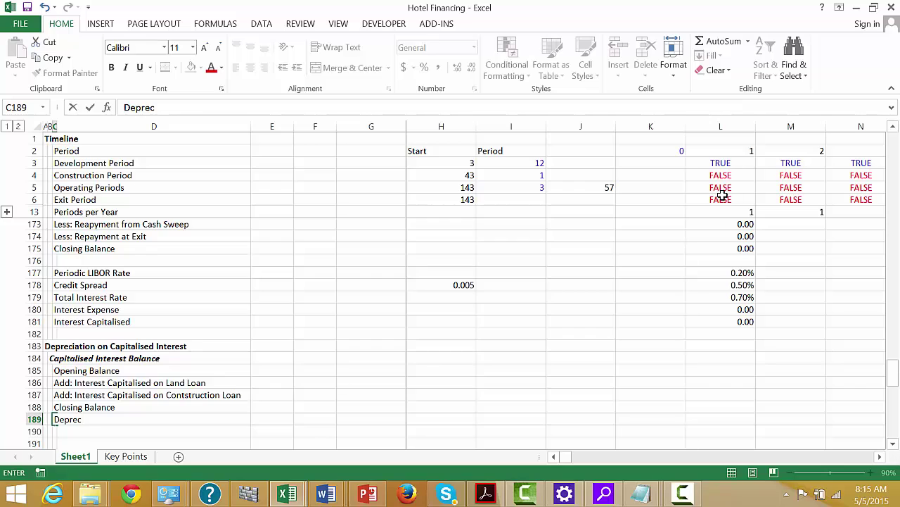
type("iation Expense")
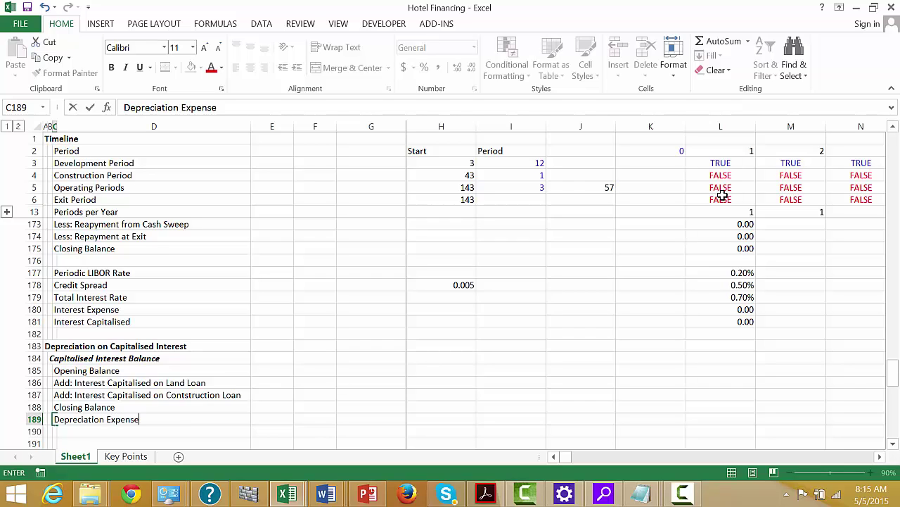
key("Return")
type("Accu")
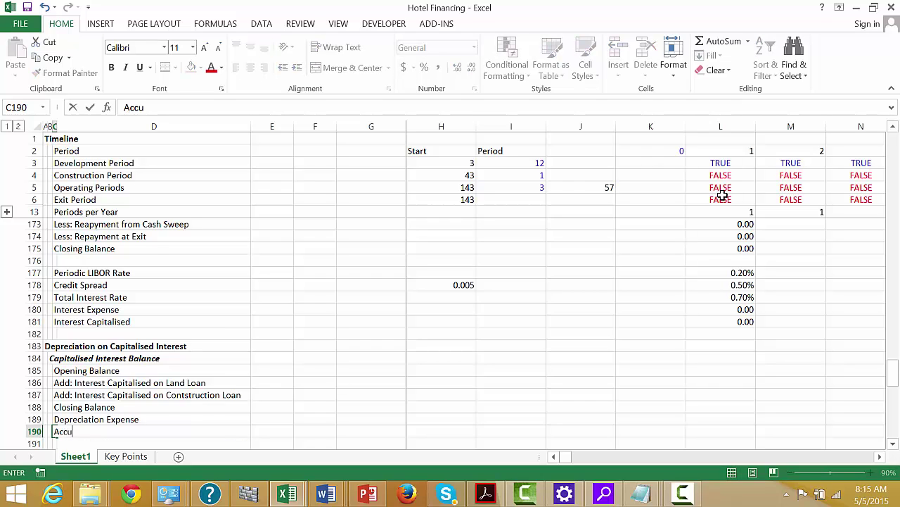
type("mulated Dpe")
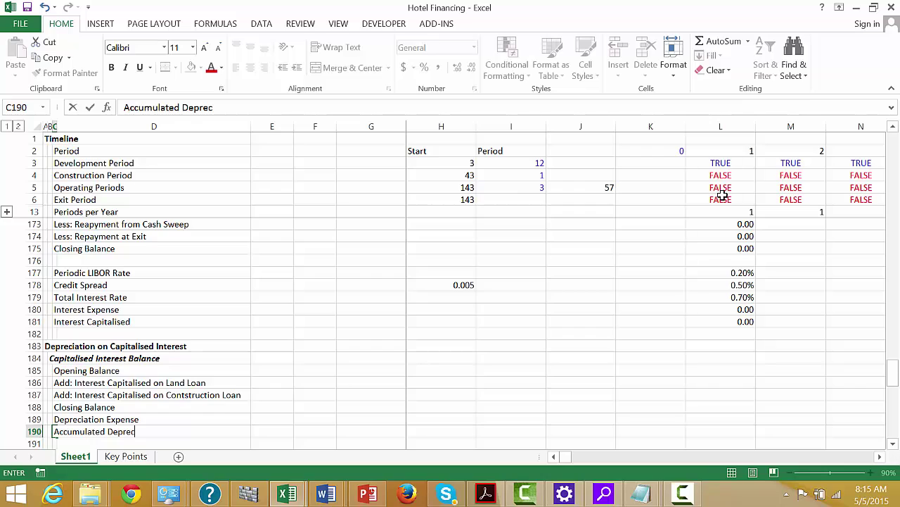
type("reciation")
key("Return")
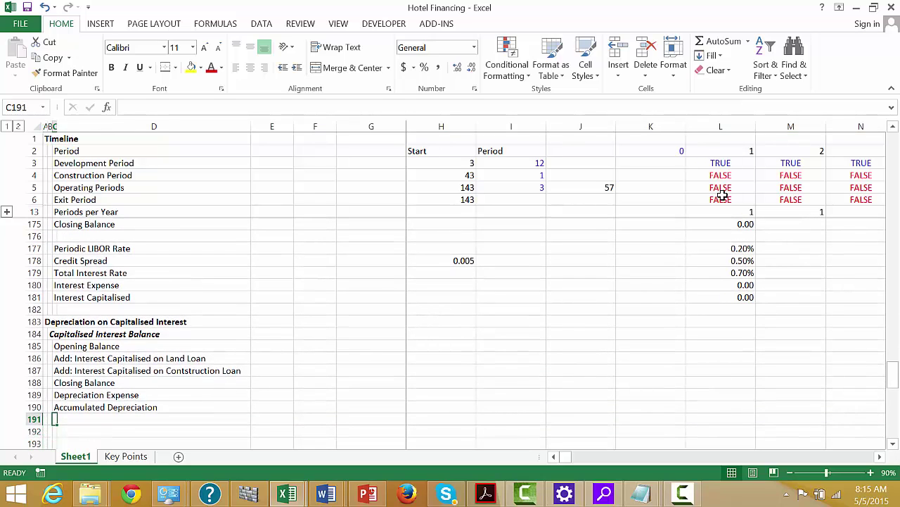
type("Net Pla")
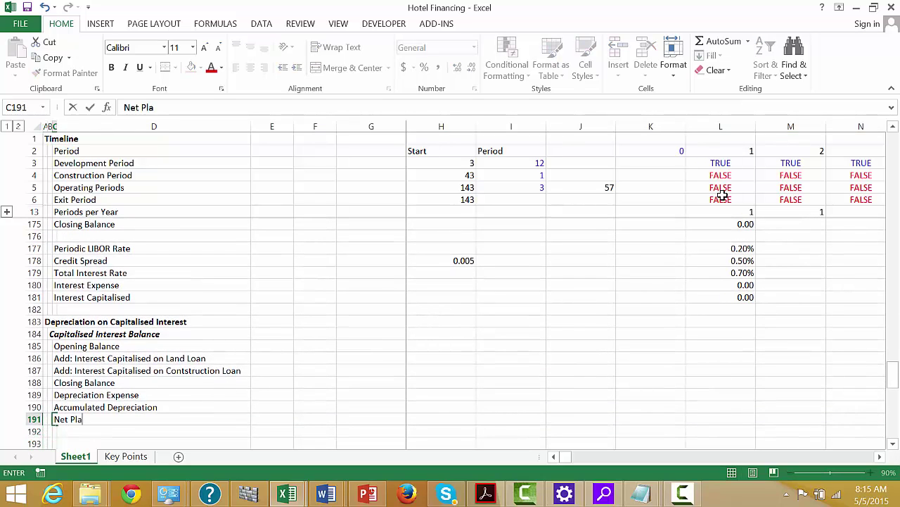
type("nt Balance")
key("Return")
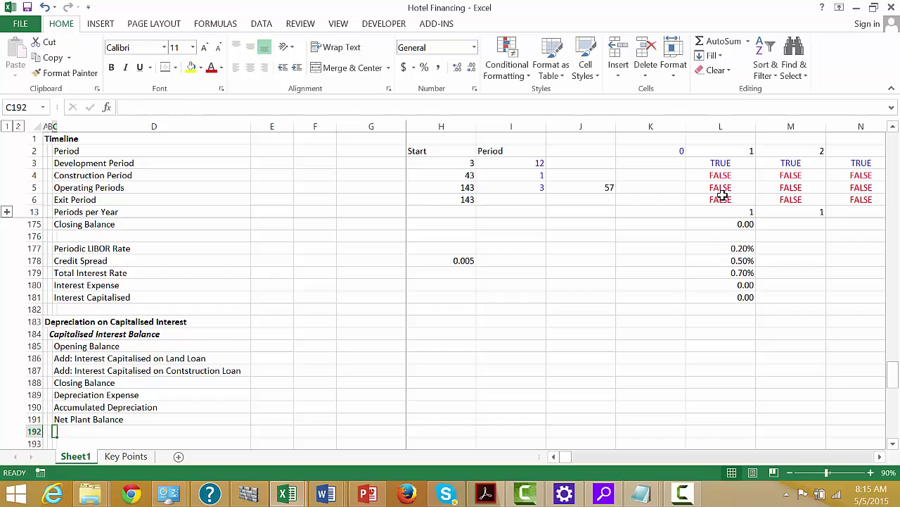
Link the period 1 Base Depreciation in the Profit and Loss section (L200) to the Depreciation Expense cell with =L189
key("Down")
key("Down")
key("Down")
key("Down")
key("Down")
key("Down")
key("Down")
key("Down")
key("Down")
key("Down")
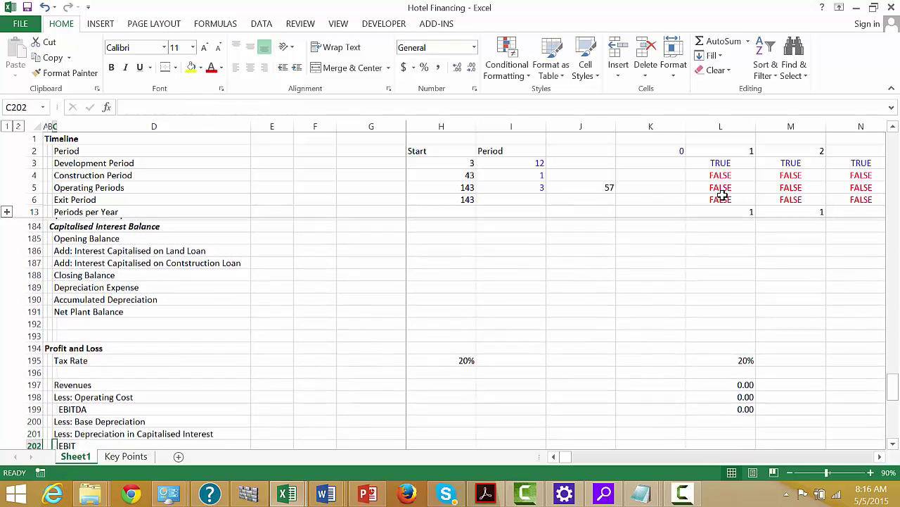
key("Up")
key("Up")
key("Right")
key("Right")
key("Right")
key("Right")
key("Right")
key("Right")
key("Right")
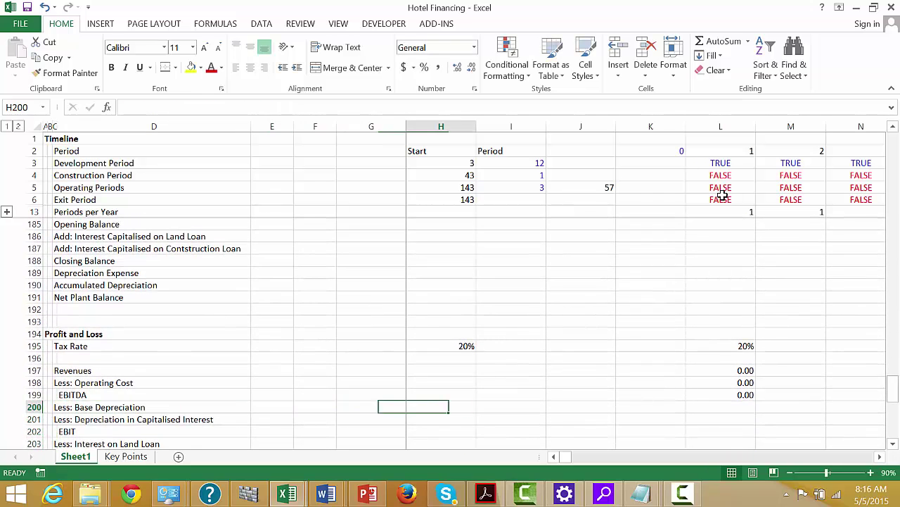
key("Right")
key("Right")
type("=")
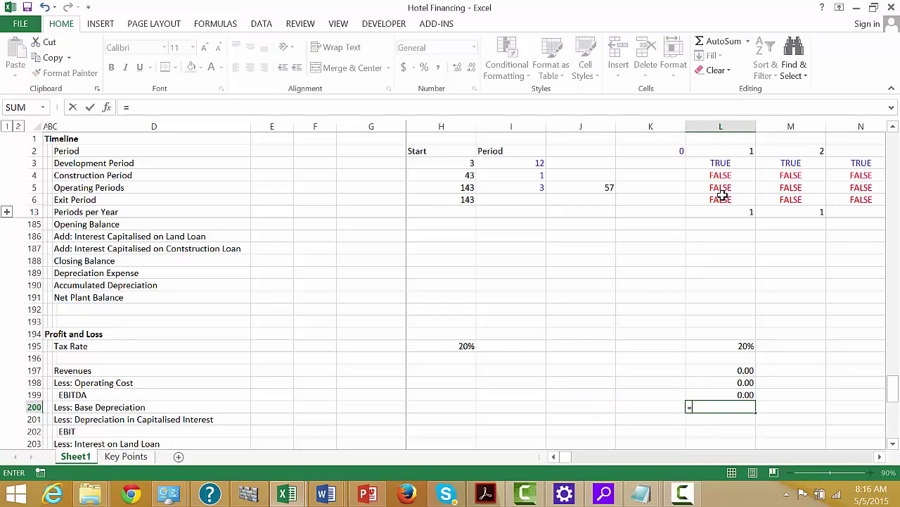
key("Up")
key("Up")
key("Up")
key("Up")
key("Up")
key("Up")
key("Up")
key("Up")
key("Up")
key("Up")
key("Up")
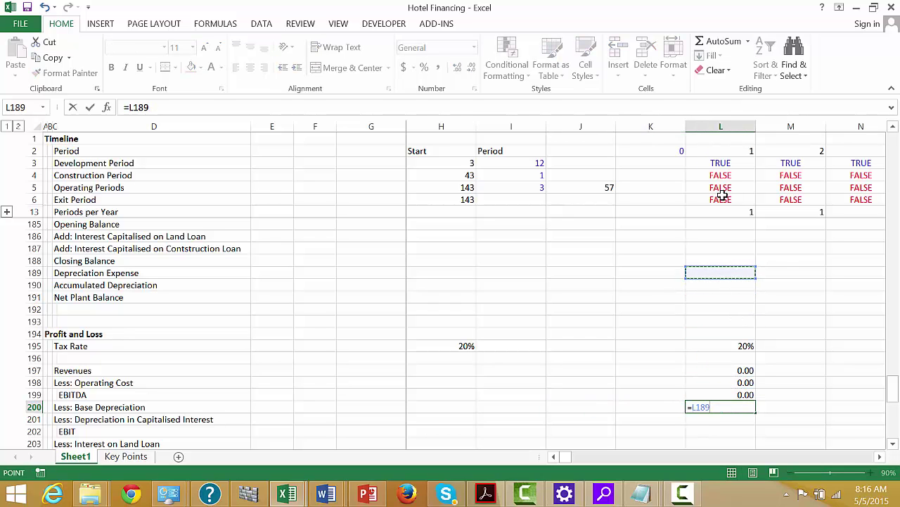
key("Return")
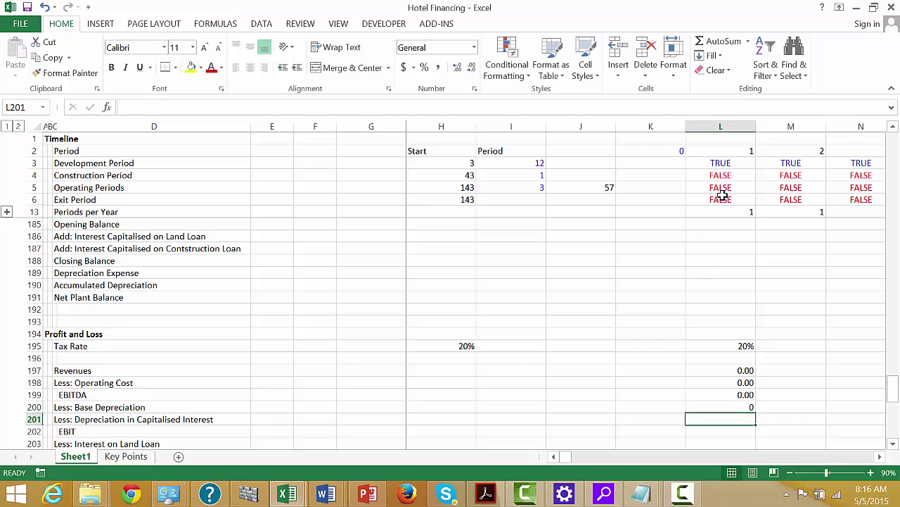
Link the period 1 Opening Balance of capitalised interest (L185) to the previous period's Closing Balance with =K188
key("Up")
key("Up")
key("Up")
key("Up")
key("Up")
key("Up")
key("Up")
key("Up")
key("Up")
key("Up")
key("Up")
key("Up")
key("Up")
key("Up")
key("Up")
key("Up")
key("Up")
key("Up")
key("Down")
key("Down")
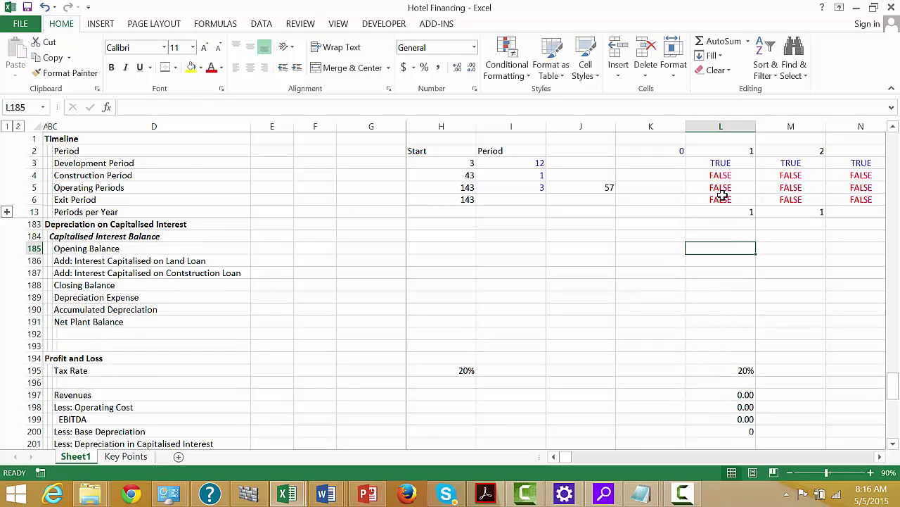
type("=")
key("Down")
key("Down")
key("Down")
key("Left")
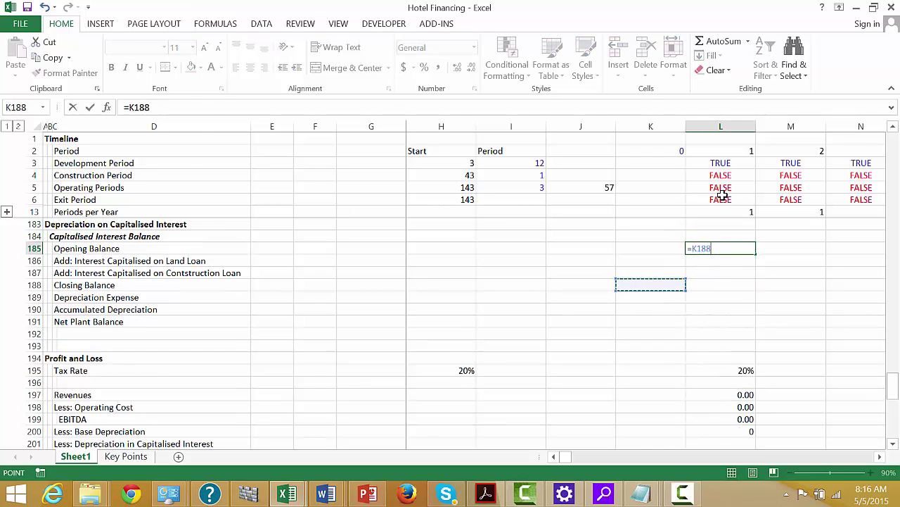
key("Left")
key("Right")
key("Return")
key("Up")
key("Down")
Link the period 1 Interest Capitalised on Land Loan (L186) to the land loan's Interest Capitalised row with =L167
type("=")
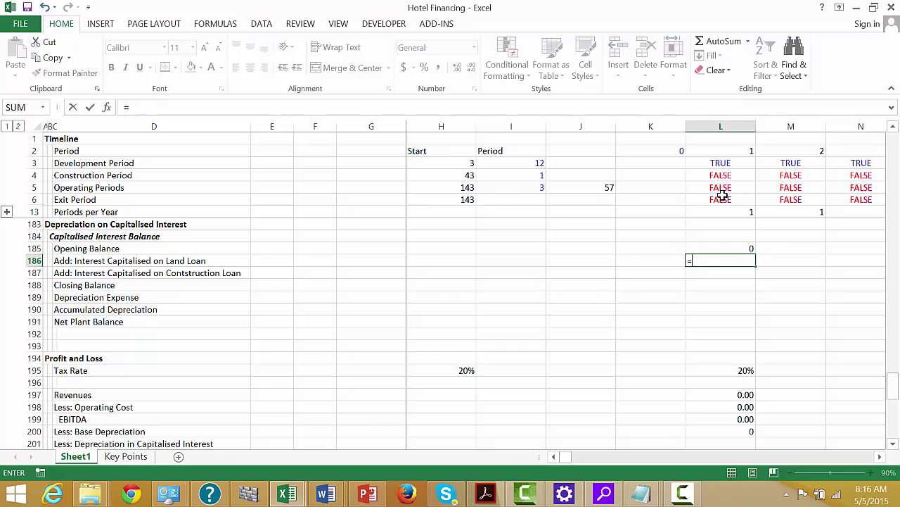
key("Up")
key("Up")
key("Up")
key("Up")
key("Up")
key("Up")
key("Up")
key("Up")
key("Up")
key("Up")
key("Up")
key("Up")
key("Up")
key("Up")
key("Up")
key("Up")
key("Up")
key("Up")
key("Up")
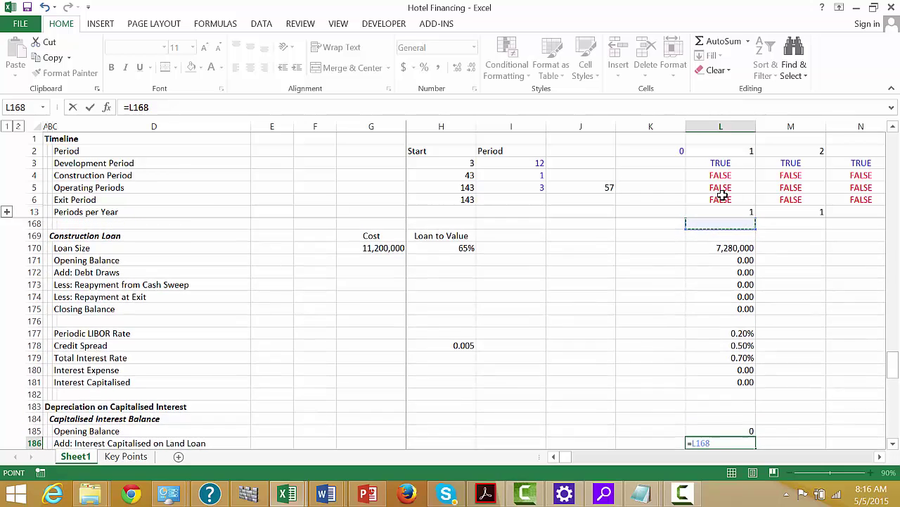
key("Down")
key("Down")
key("Down")
key("Down")
key("Down")
key("Down")
key("Down")
key("Up")
key("Up")
key("Up")
key("Up")
key("Up")
key("Up")
key("Up")
key("Up")
key("Up")
key("Up")
key("Up")
key("Up")
key("Up")
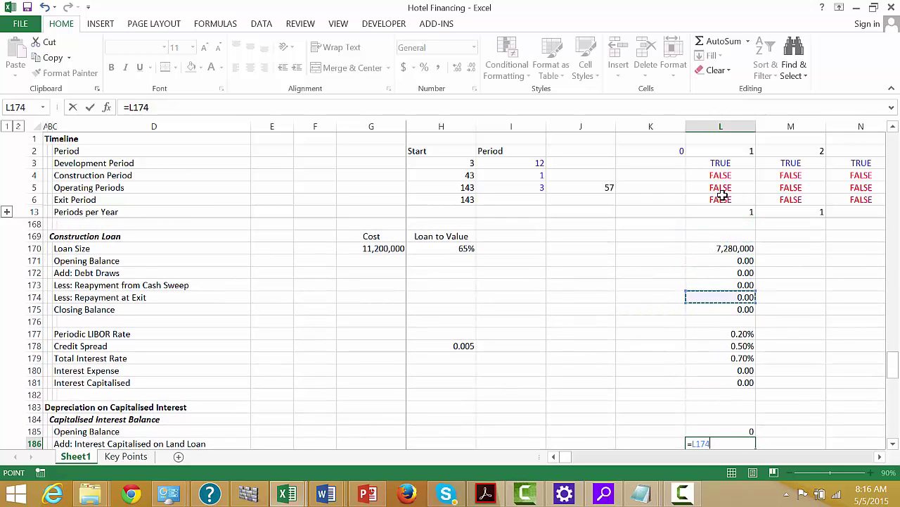
key("Down")
key("Down")
key("Down")
key("Down")
key("Down")
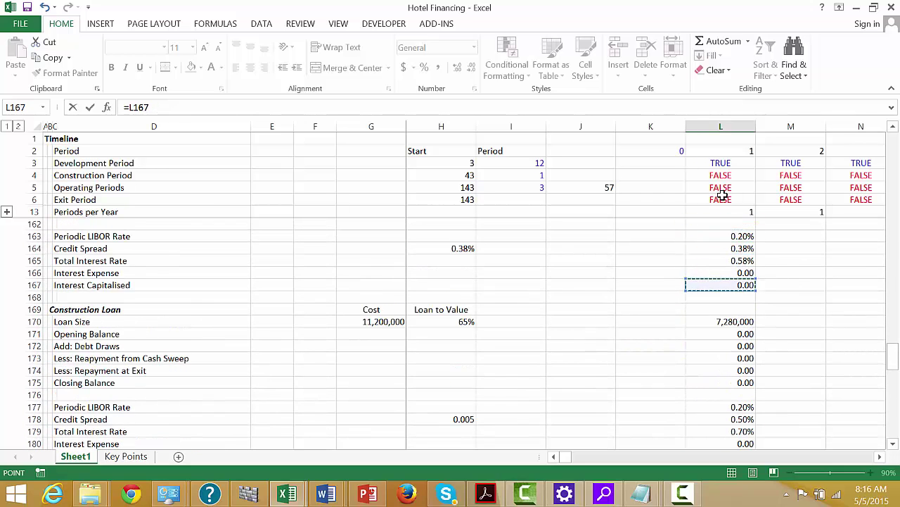
key("Return")
Link the period 1 interest capitalised on the construction loan (L187) to the Interest Capitalised row of the Construction Loan section
type("=")
key("Up")
key("Up")
key("Up")
key("Up")
key("Up")
key("Up")
key("Up")
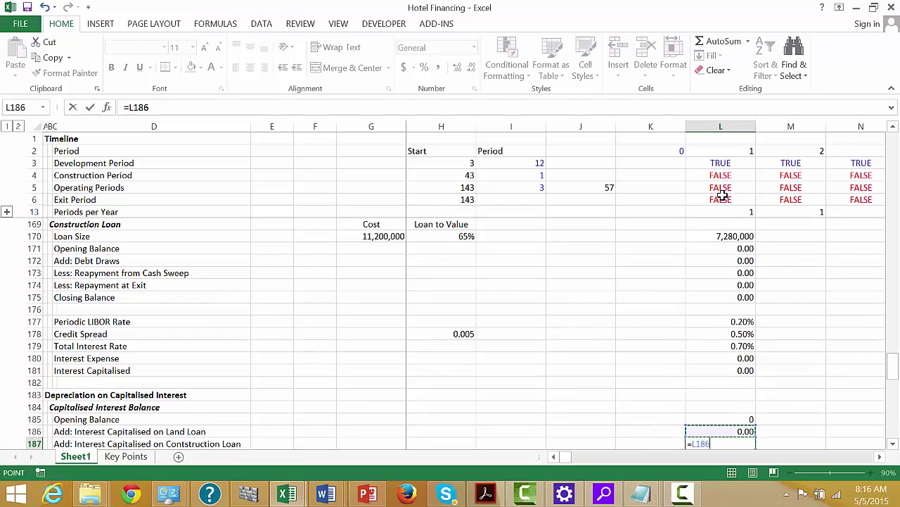
key("Down")
key("Return")
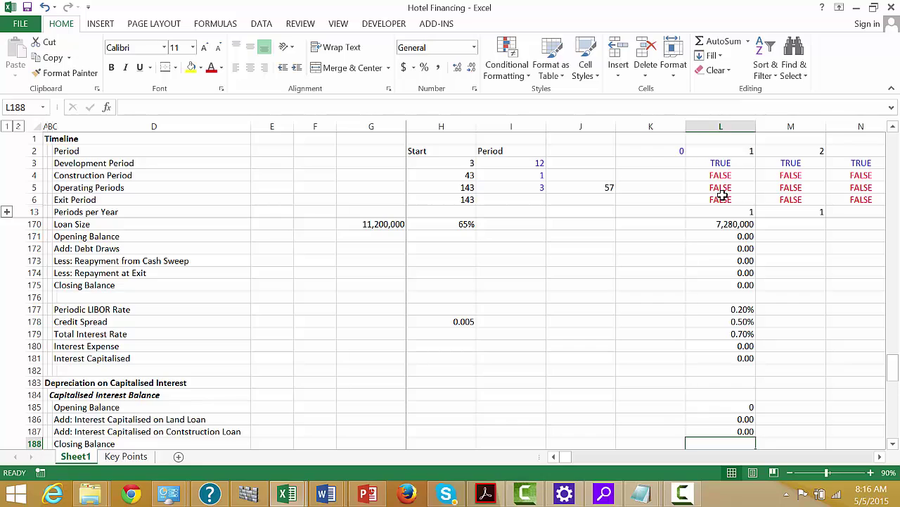
Sum the rows above into the period 1 Closing Balance (L188) and format L185:L188 as numbers with two decimals
key("alt+equal")
key("Return")
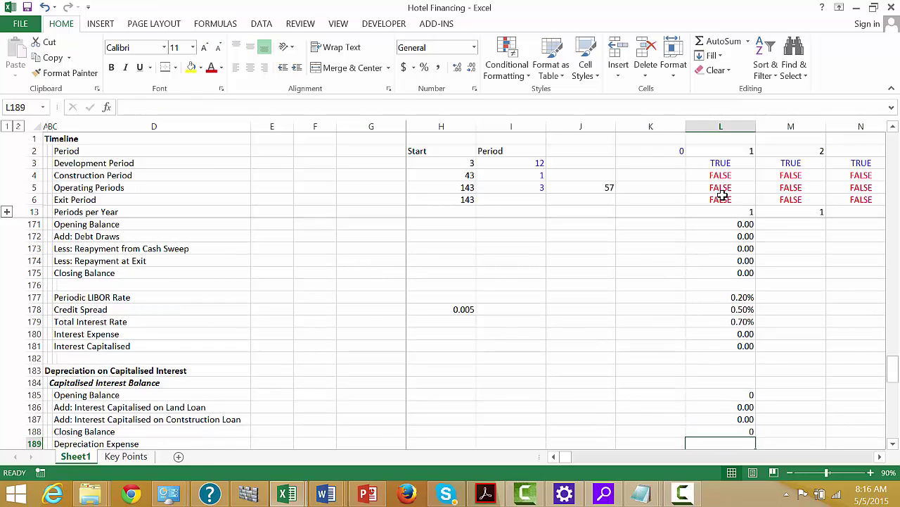
key("Up")
key("Up")
key("Up")
key("Up")
key("shift+Down")
key("shift+Down")
key("shift+Down")
key("ctrl+shift+1")
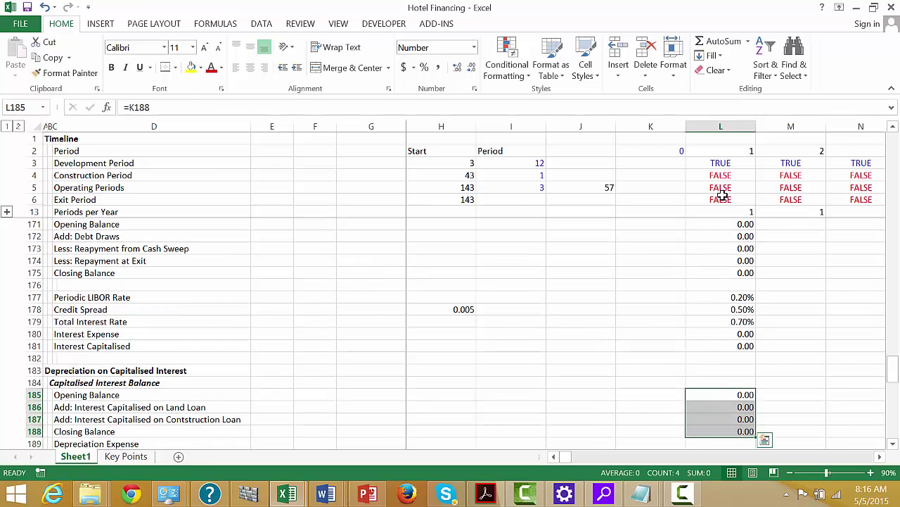
Link the Depreciation Expense rate for capitalised interest (H189) to the Depreciation rate in the Balance of Assets section (H132)
key("Down")
key("Down")
key("Down")
key("Down")
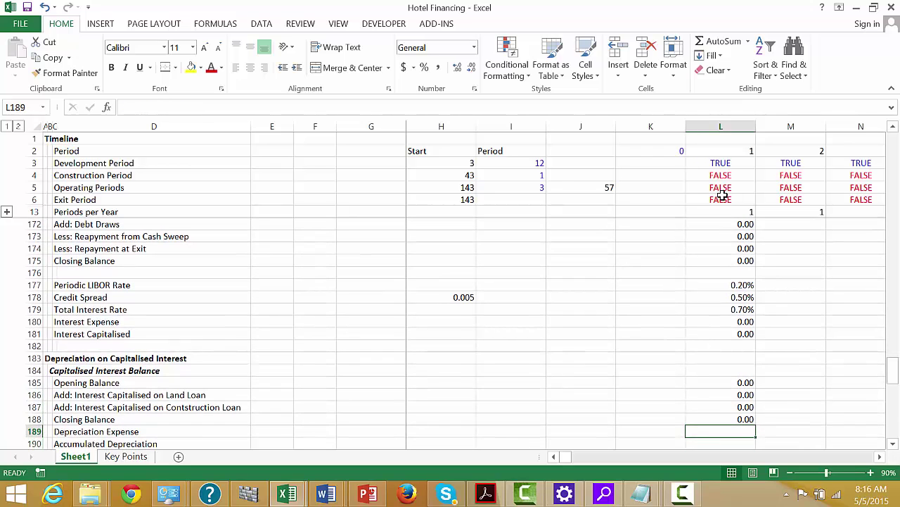
key("Left")
key("Left")
key("Left")
key("Left")
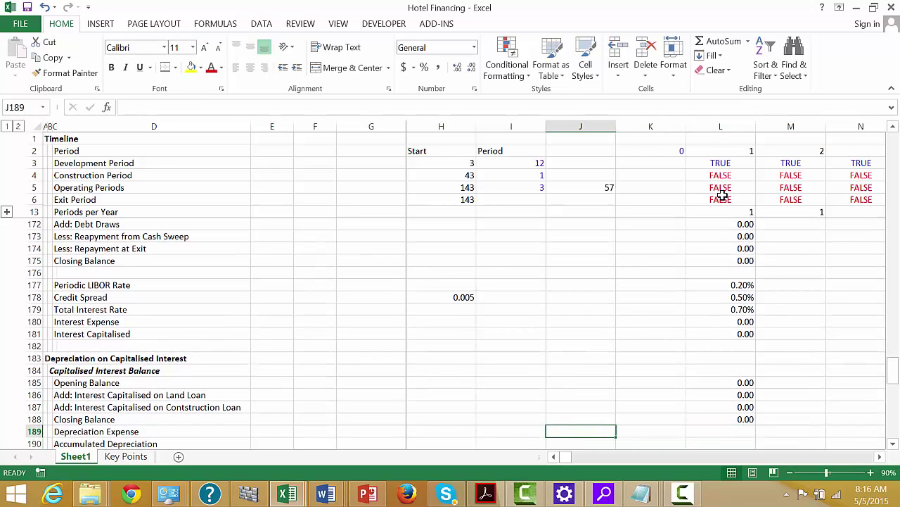
type("=")
key("Up")
key("Up")
key("Up")
key("Up")
key("Up")
key("Up")
key("Up")
key("Up")
key("Up")
key("Up")
key("Up")
key("Up")
key("Up")
key("Up")
key("Up")
key("Up")
key("Up")
key("Up")
key("Up")
key("Up")
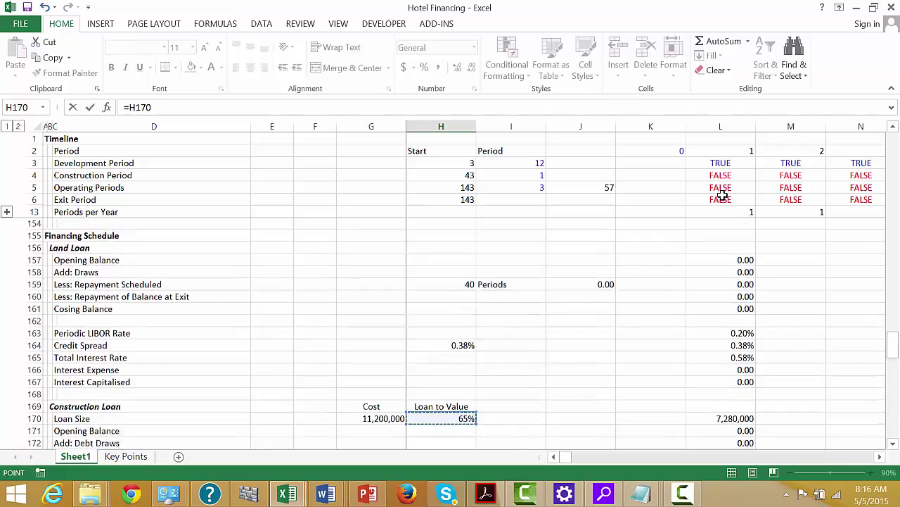
key("Up")
key("Up")
key("Up")
key("Up")
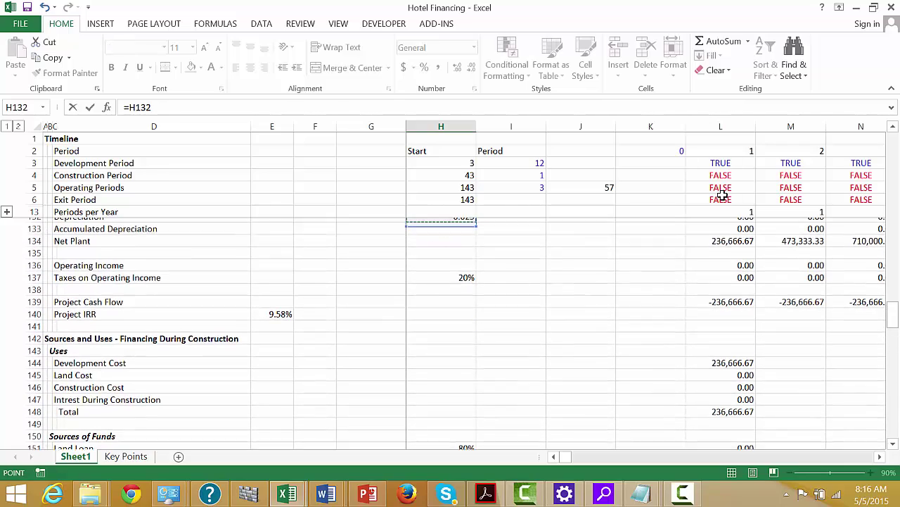
key("Up")
key("Up")
key("Up")
key("Down")
key("Down")
key("Down")
key("Down")
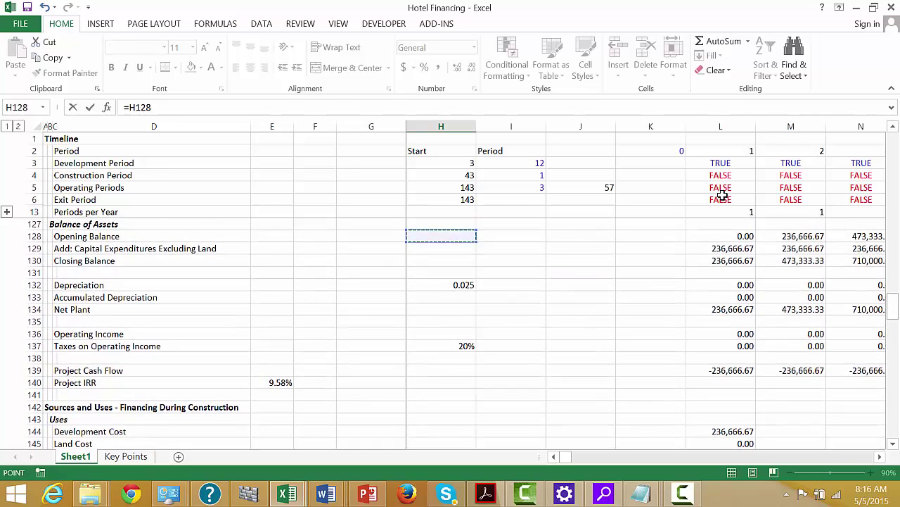
key("Down")
key("Return")
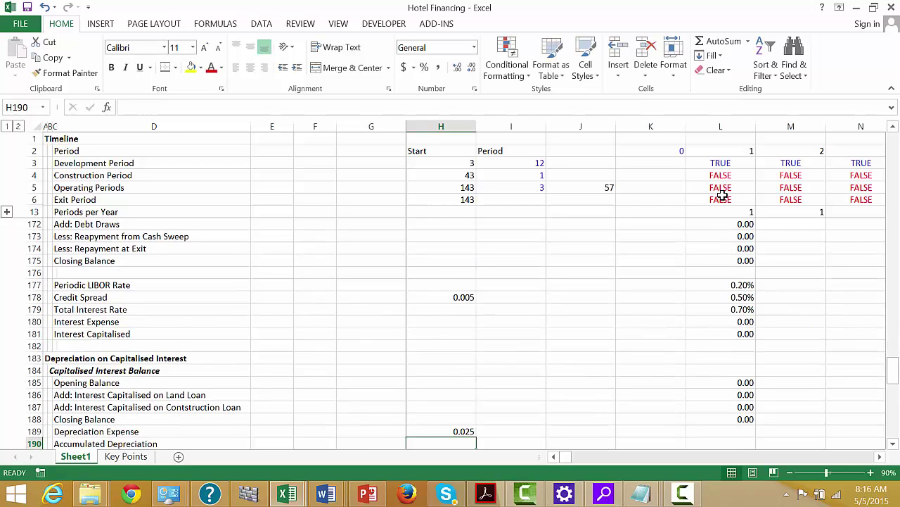
Calculate the period 1 Depreciation Expense (L189) from the opening balance, depreciation rate and operating period flag with =L185*$H$189*L5
key("Up")
key("Right")
key("Right")
key("Right")
key("Right")
type("=")
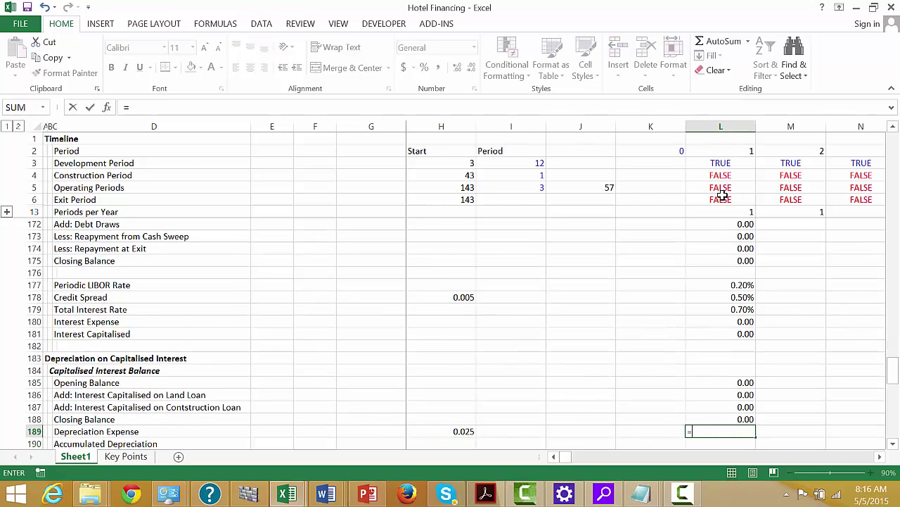
key("Up")
key("Up")
key("Up")
key("Up")
type("*")
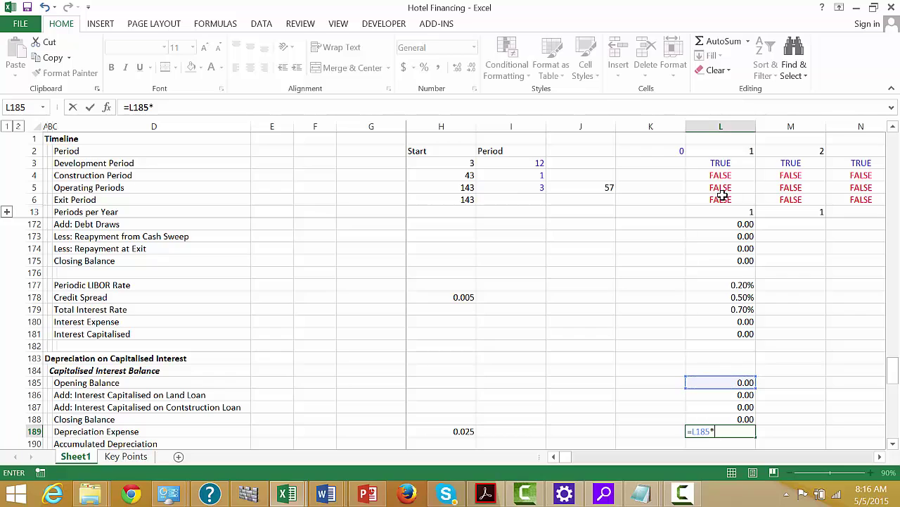
key("Left")
key("Left")
key("Left")
key("Left")
key("F4")
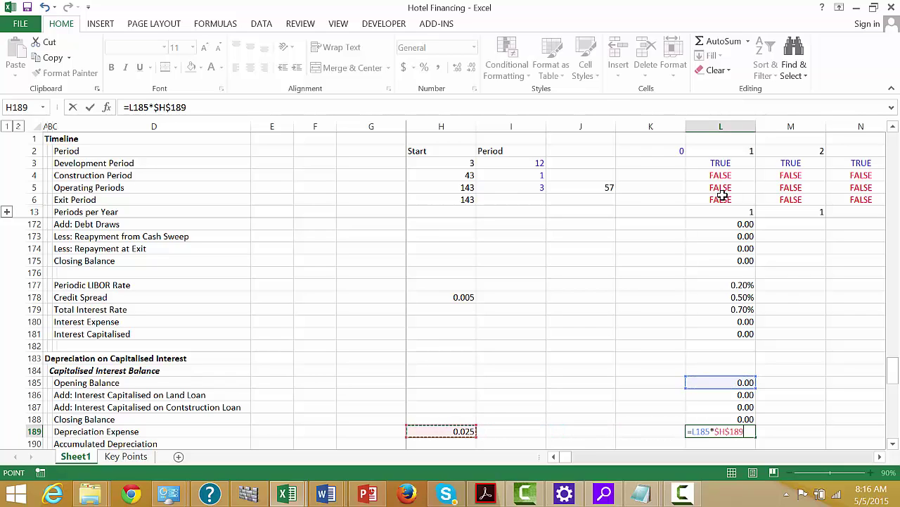
type("*")
left_click(721, 188)
key("Return")
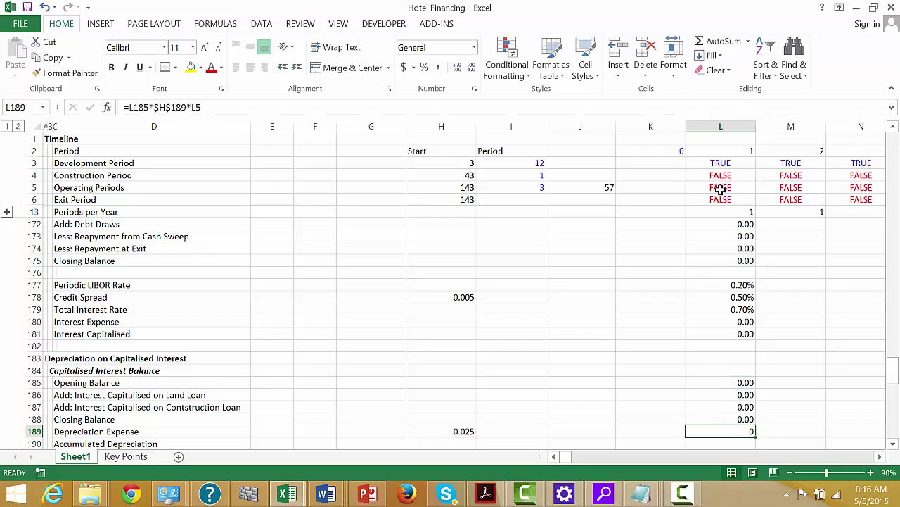
Calculate the period 1 Accumulated Depreciation (L190) by adding the current Depreciation Expense to the previous period's accumulated balance, =K190+L189
type("=")
key("Left")
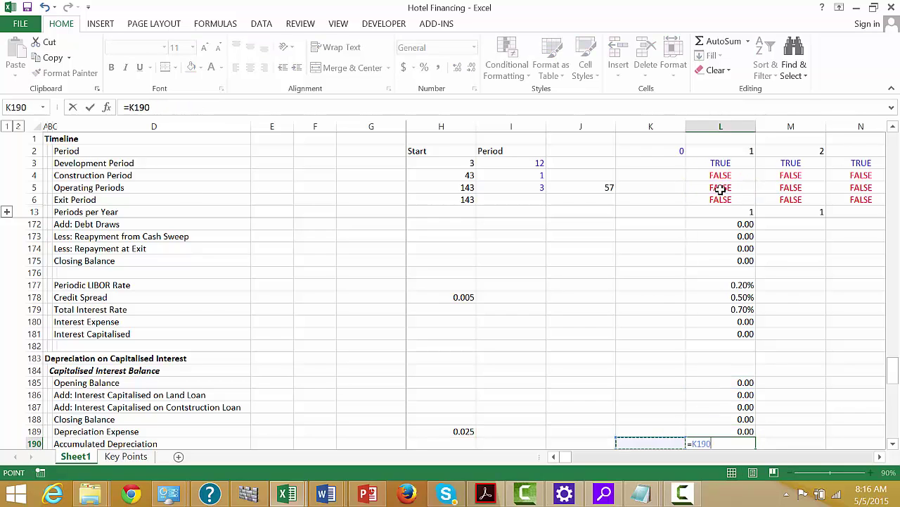
type("+")
key("Up")
key("Return")
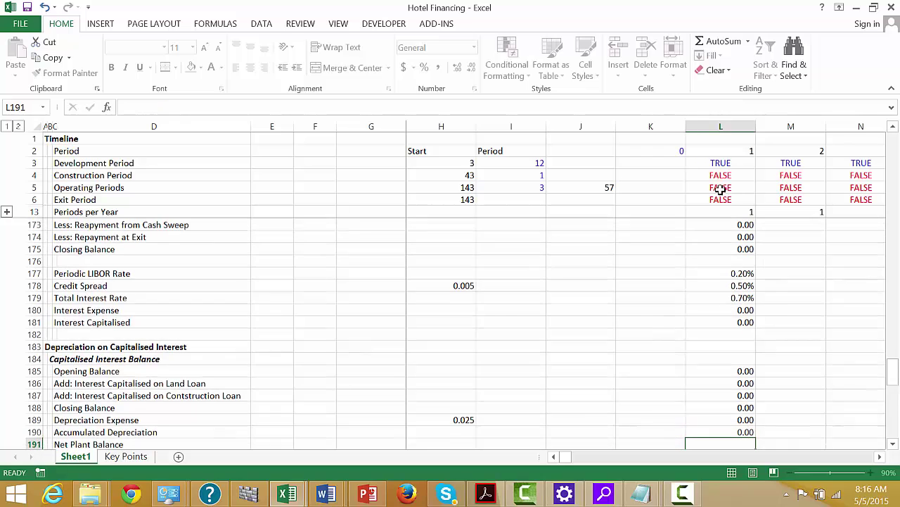
Calculate the period 1 Net Plant Balance (L191) by subtracting Accumulated Depreciation with the formula =L187-L190
type("=")
key("Up")
key("Up")
key("Up")
key("Up")
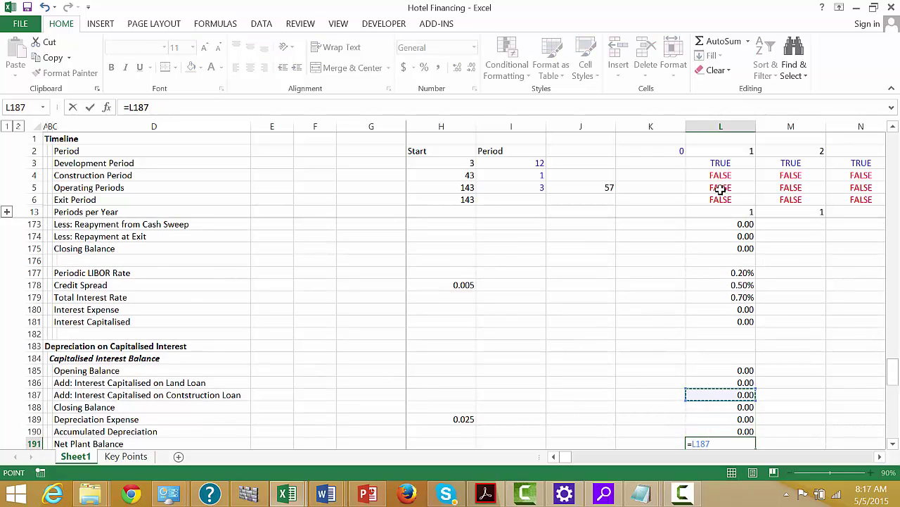
type("-")
key("Up")
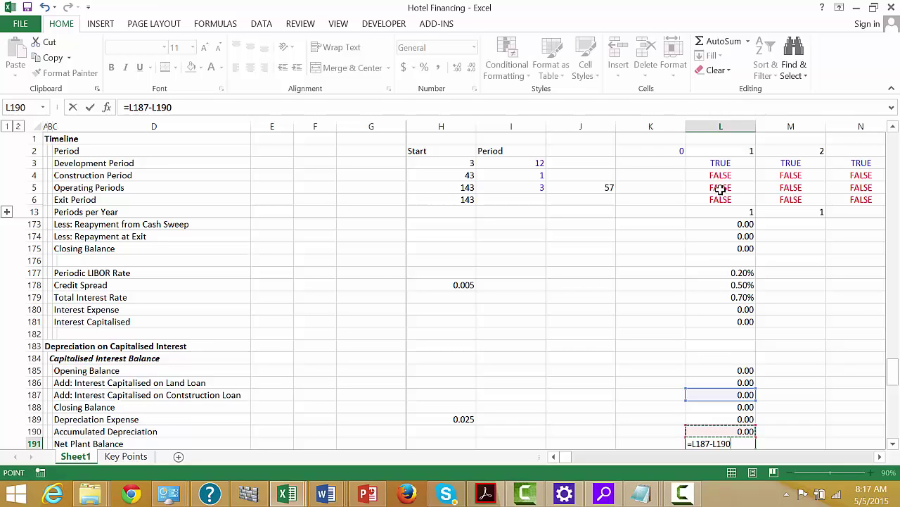
key("Return")
Cap the period 1 Depreciation Expense (L189) at the previous Net Plant Balance with =MIN(L185*$H$189*L5,K191)
key("Up")
key("Up")
key("Up")
key("F2")
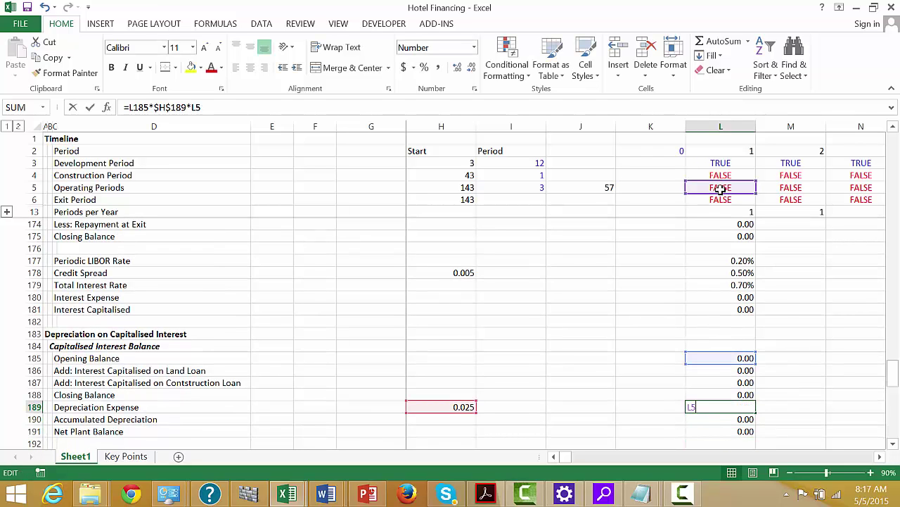
key("Left")
key("Left")
key("Left")
key("Left")
key("Left")
key("Left")
key("Left")
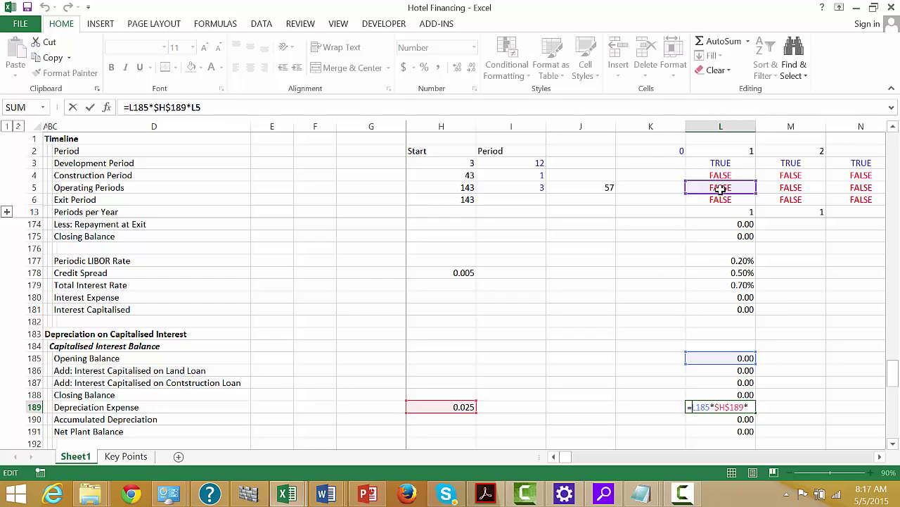
type("min(")
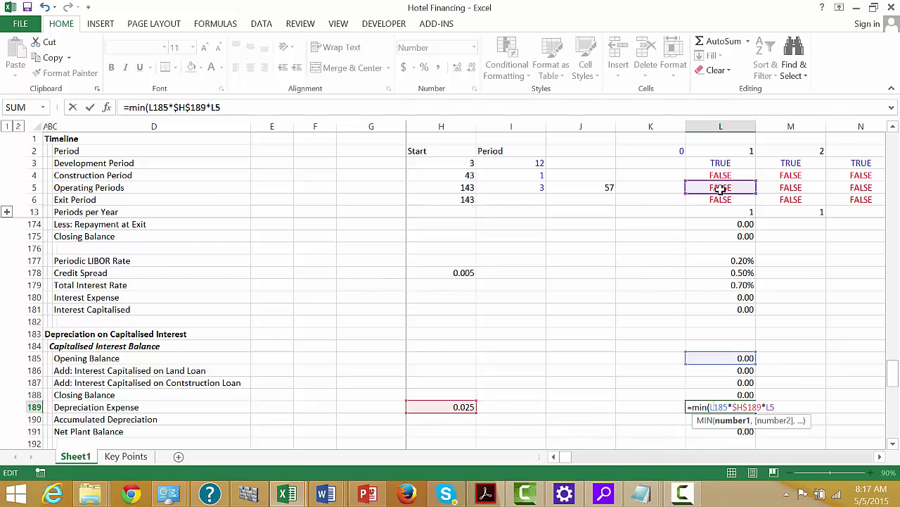
type(",")
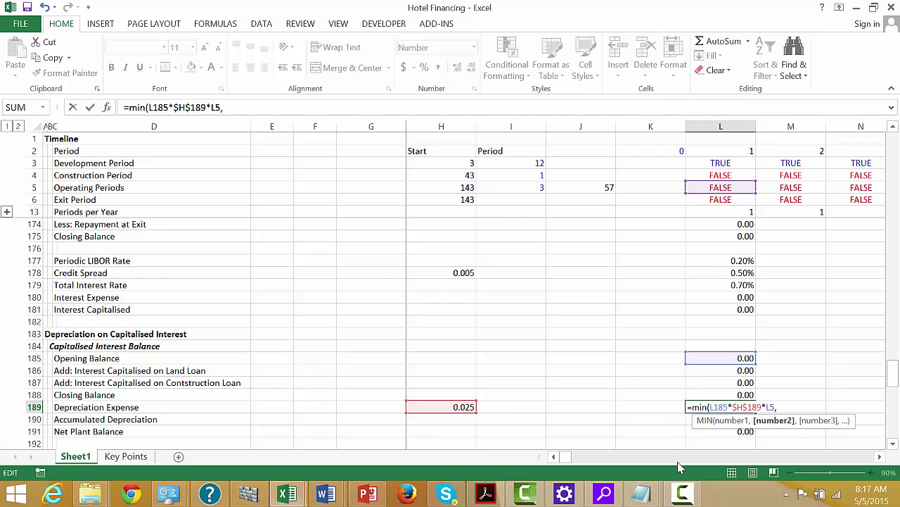
left_click(668, 432)
key("Return")
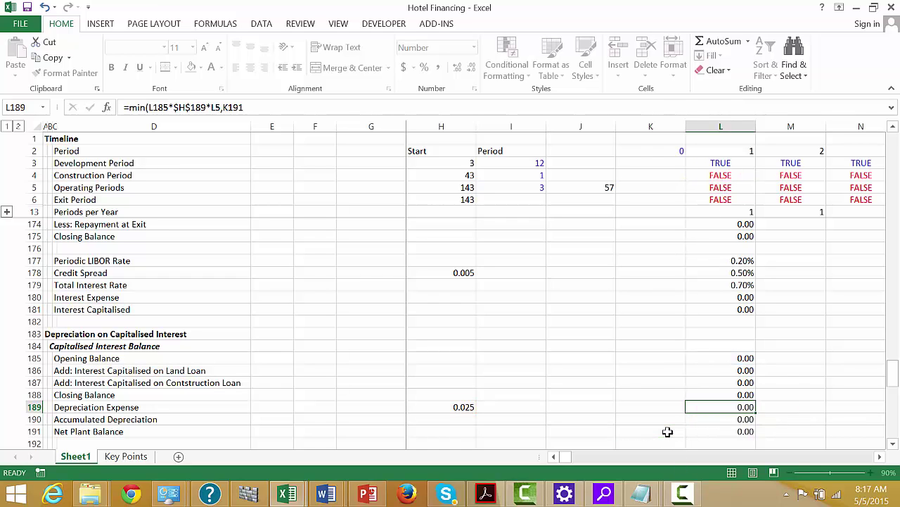
Link the period 1 Base Depreciation in Profit and Loss (L200) to the capitalised interest Depreciation Expense with =L189
key("Down")
key("Down")
key("Down")
key("Down")
key("Down")
key("Down")
key("Down")
key("Down")
key("Down")
key("Down")
key("Down")
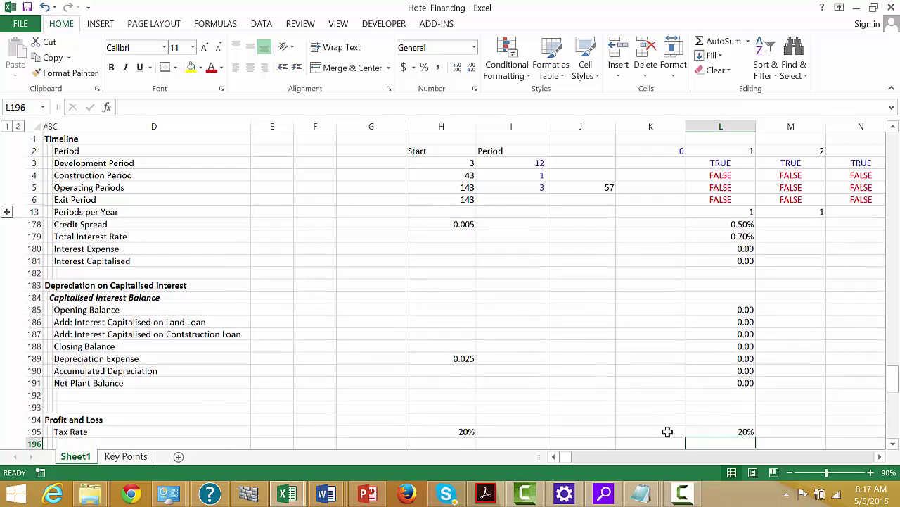
key("Up")
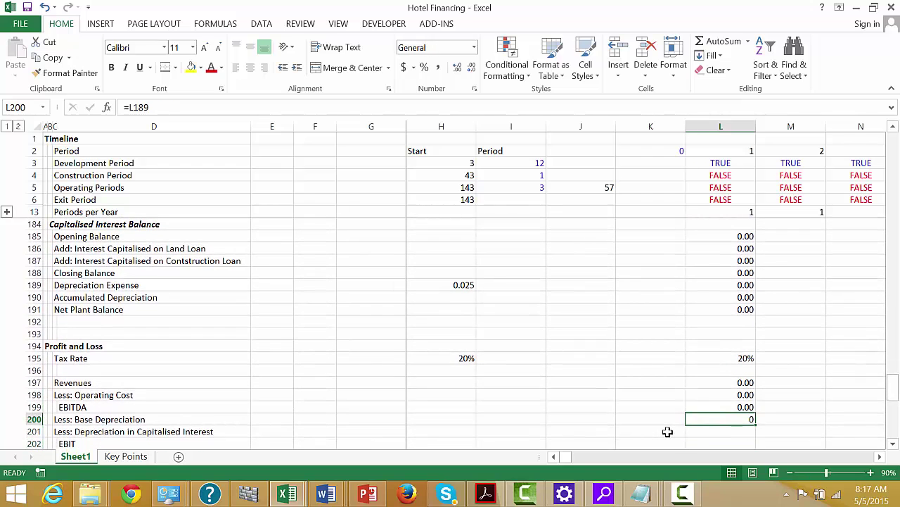
key("Down")
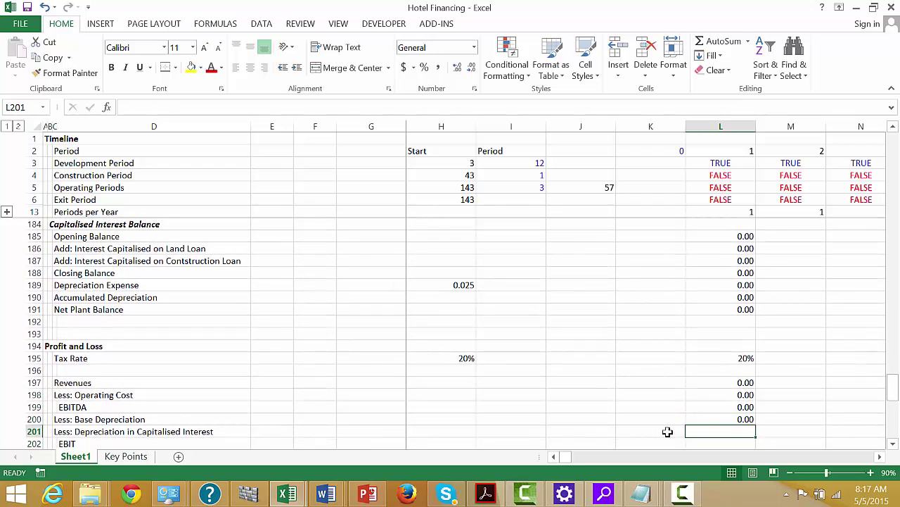
type("=")
key("Up")
key("Up")
key("Up")
key("Up")
key("Escape")
key("Left")
key("Left")
key("Up")
key("Left")
key("Down")
key("Right")
key("Right")
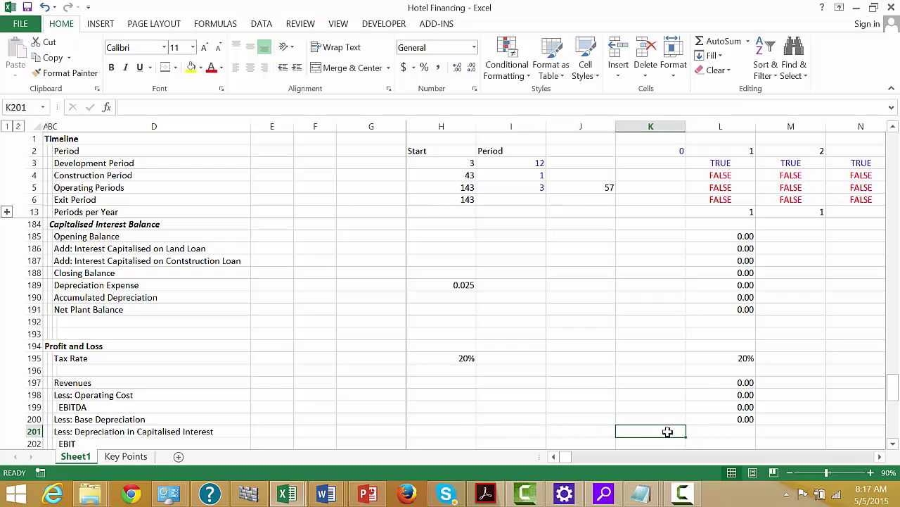
Link the period 1 Depreciation in Capitalised Interest in Profit and Loss (L201) to the capitalised interest Depreciation Expense with =L189
key("Right")
type("=")
key("Up")
key("Up")
key("Up")
key("Up")
key("Up")
key("Up")
key("Up")
key("Up")
key("Up")
key("Up")
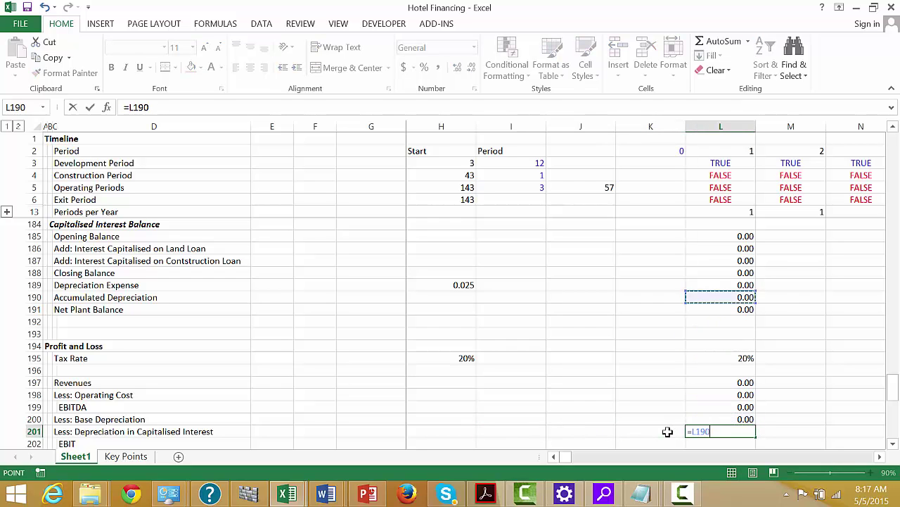
key("Up")
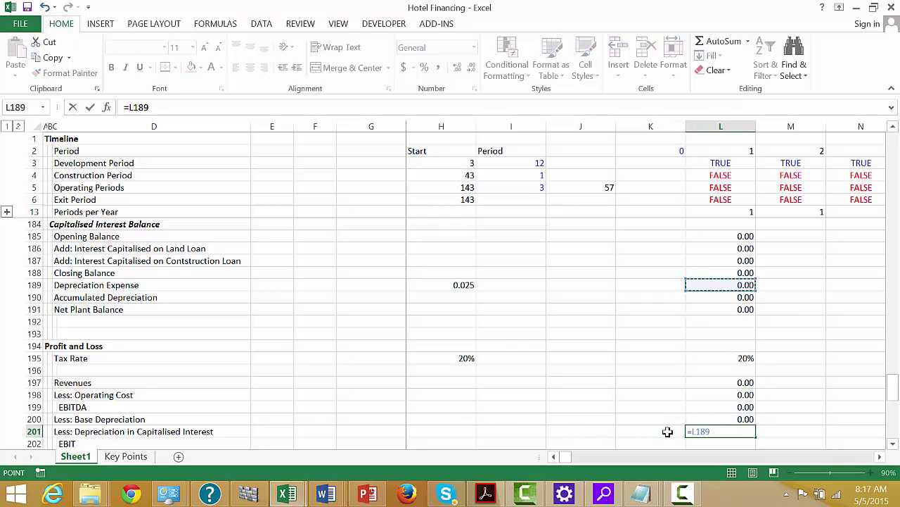
key("Return")
Relink the period 1 Base Depreciation in Profit and Loss (L200) to the Depreciation row of the Balance of Assets section
key("Up")
key("Up")
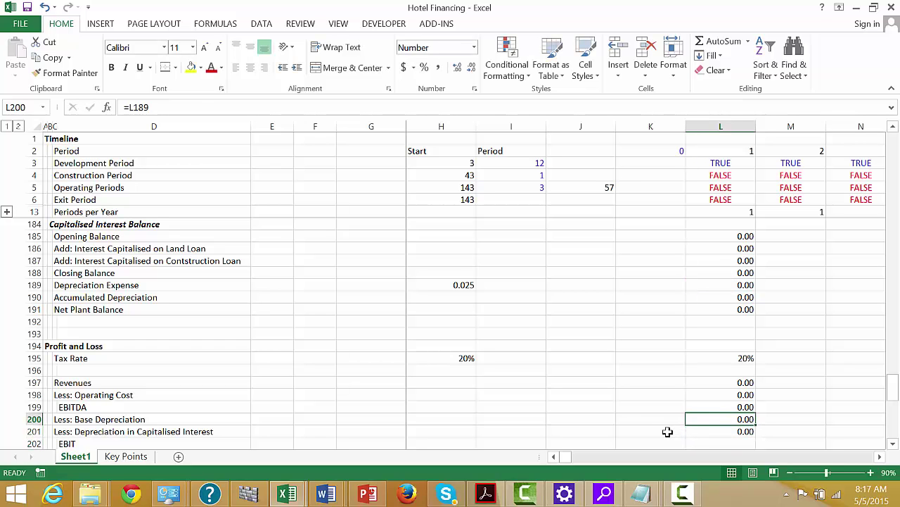
type("=")
key("Up")
key("Up")
key("Up")
key("Up")
key("Up")
key("Up")
key("Up")
key("Up")
key("Up")
key("Up")
key("Up")
key("Up")
key("Up")
key("Up")
key("Up")
key("Up")
key("Up")
key("Up")
key("Up")
key("Up")
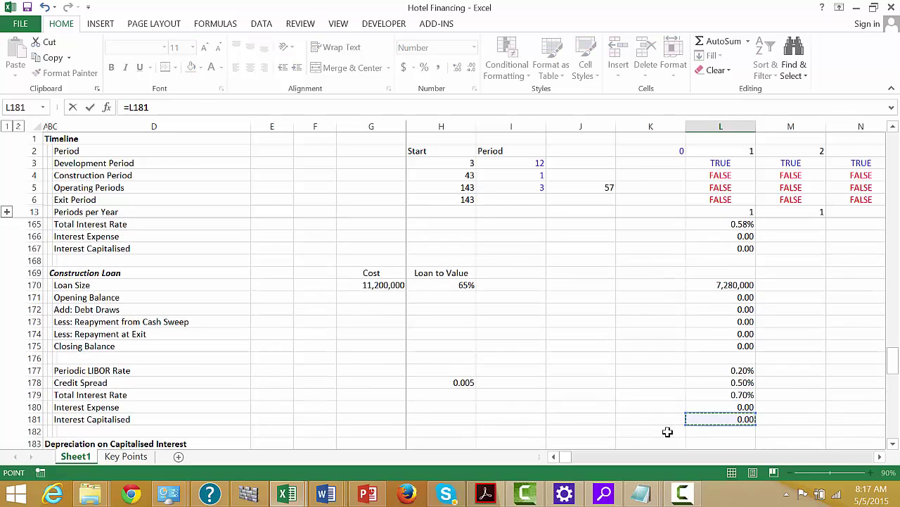
key("Down")
key("Down")
key("Down")
key("Down")
key("Down")
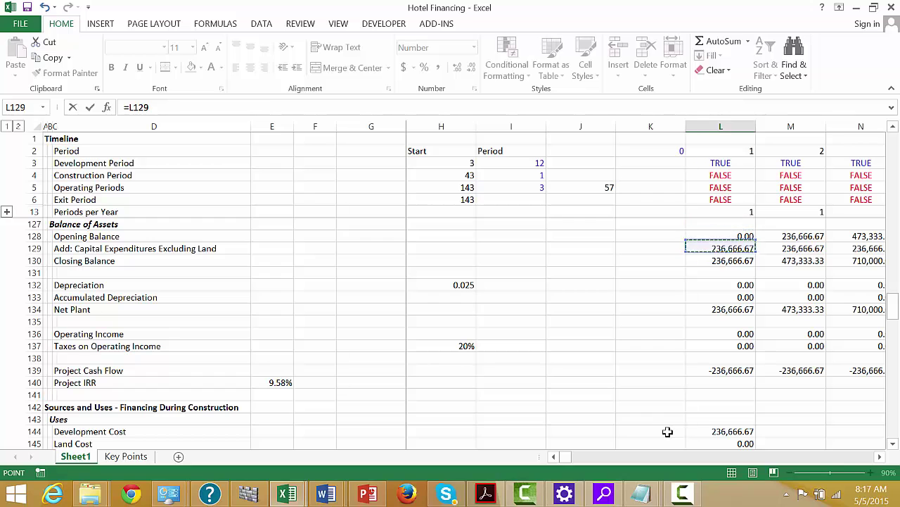
key("ctrl+Return")
key("Down")
key("Down")
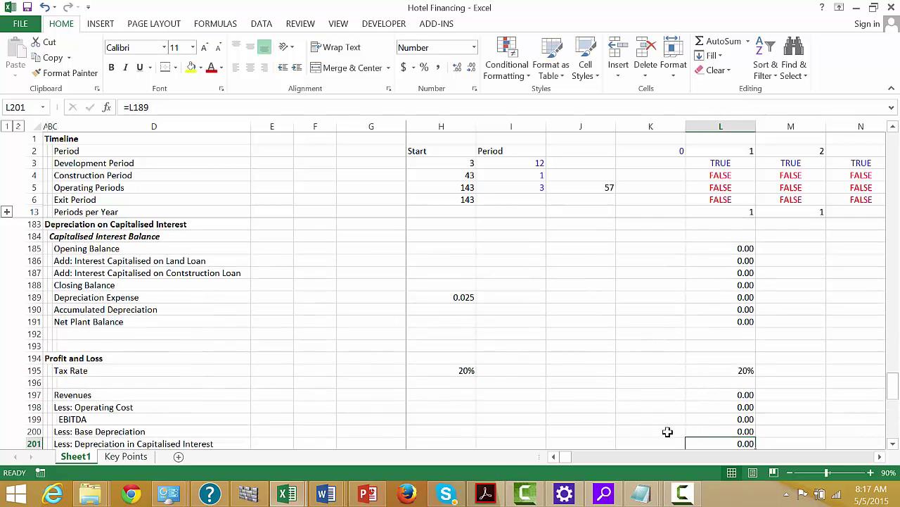
Calculate the period 1 EBIT (L202) in Profit and Loss with =L199-L200-L201
type("=")
key("Up")
key("Up")
key("Up")
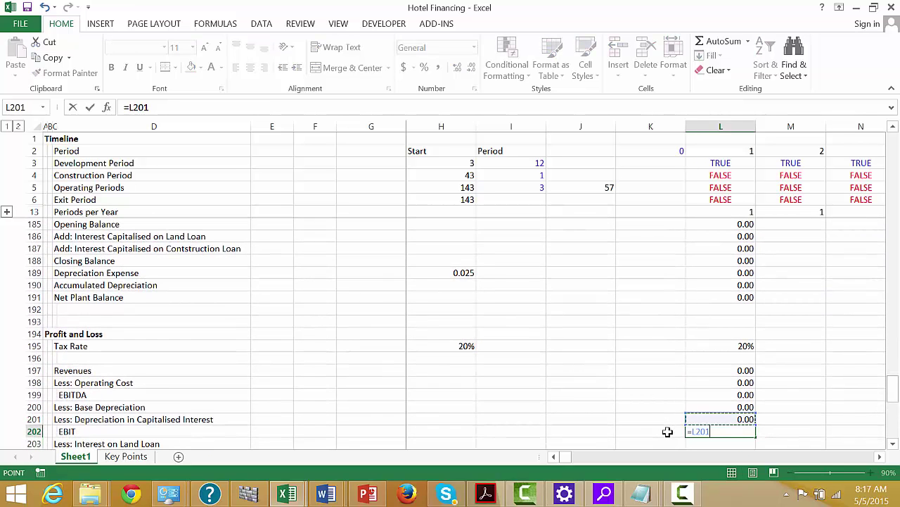
type("-")
key("Up")
key("Up")
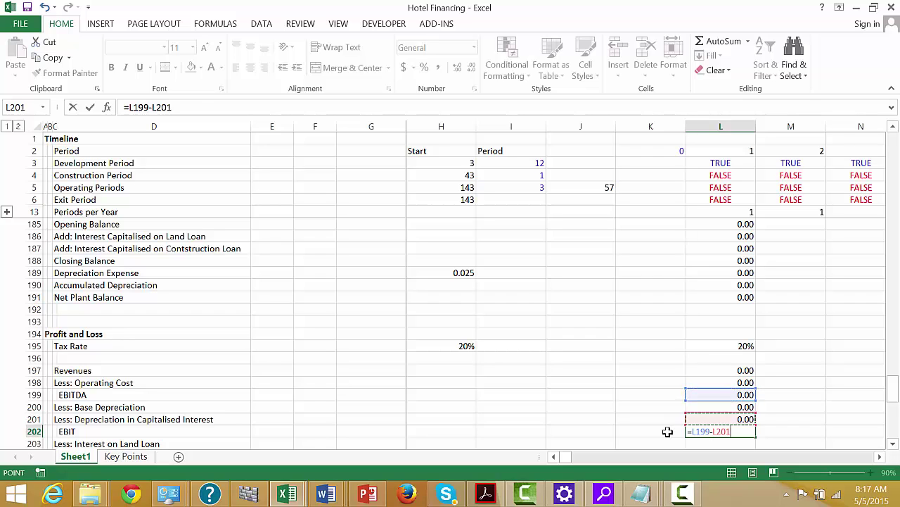
type("-")
key("Up")
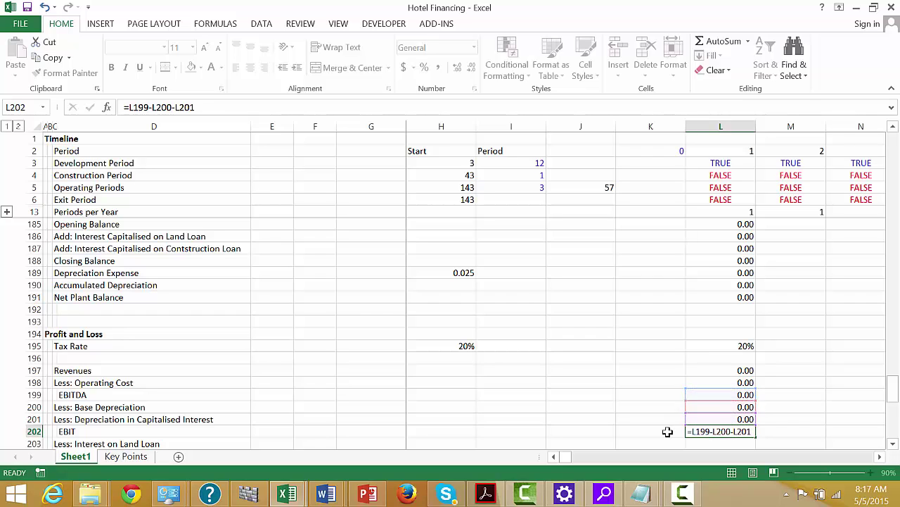
key("Return")
Apply a Top and Bottom Border to the EBITDA row in Profit and Loss, from its label through period 1 (D199:L199)
key("Up")
key("Up")
key("Up")
key("Up")
key("Left")
key("Left")
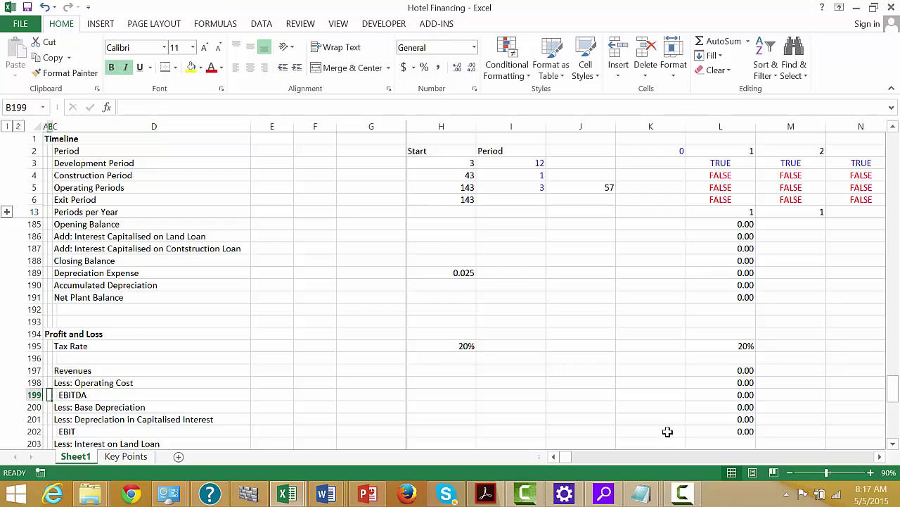
key("Right")
key("ctrl+shift+Right")
key("ctrl+shift+Right")
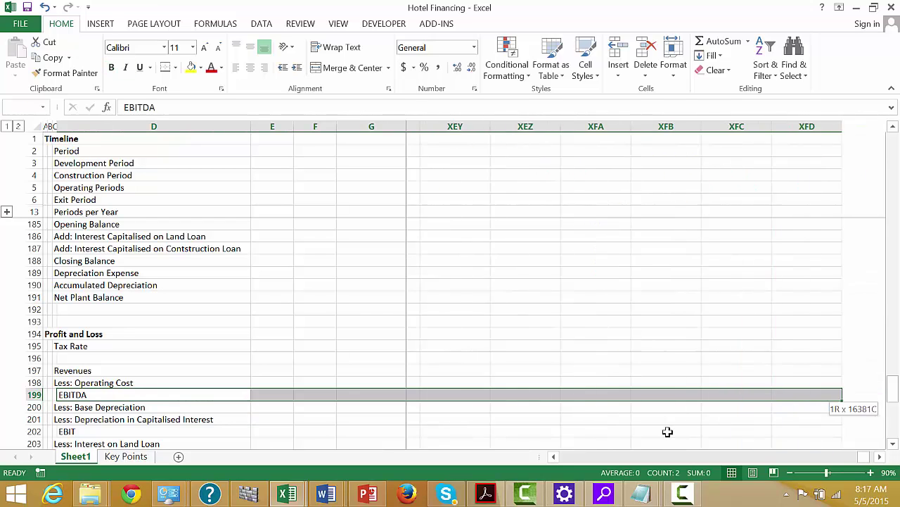
key("ctrl+shift+Left")
key("ctrl+shift+Left")
key("Right")
key("Left")
key("Left")
key("Right")
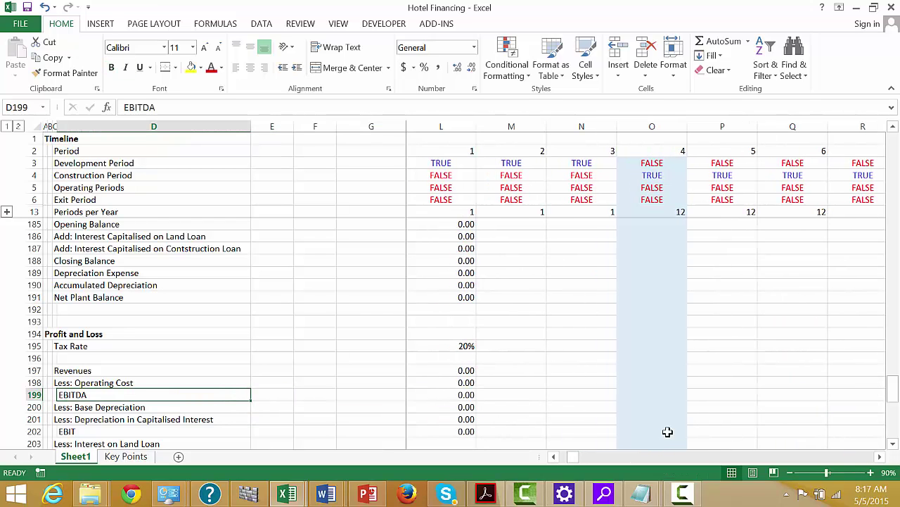
key("ctrl+shift+Right")
key("ctrl+shift+Right")
key("ctrl+shift+Left")
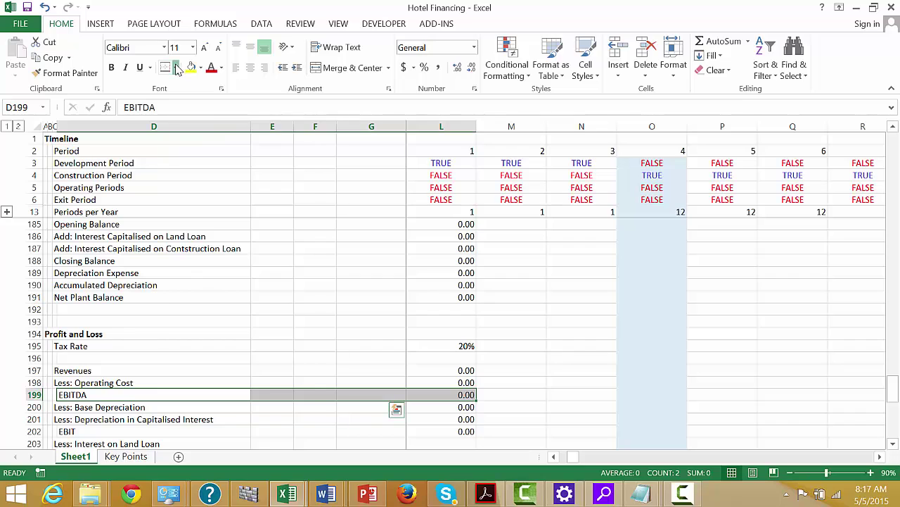
left_click(175, 67)
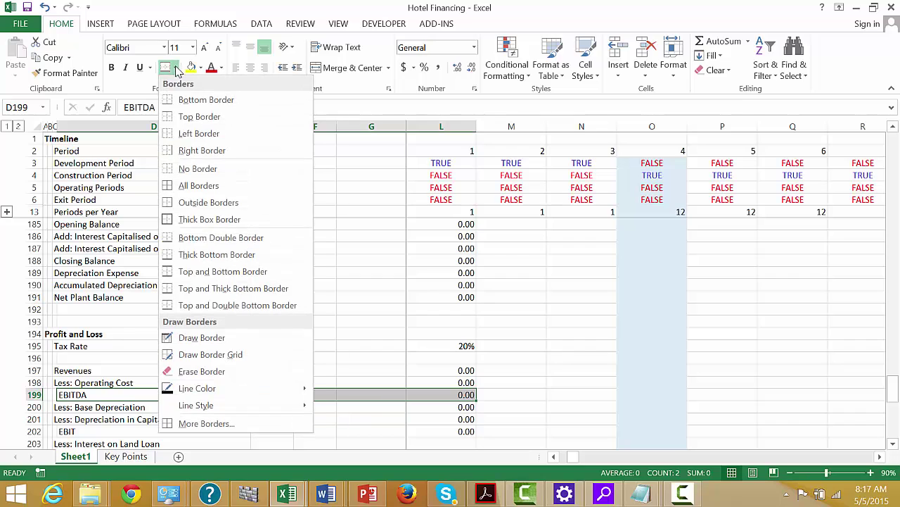
left_click(170, 277)
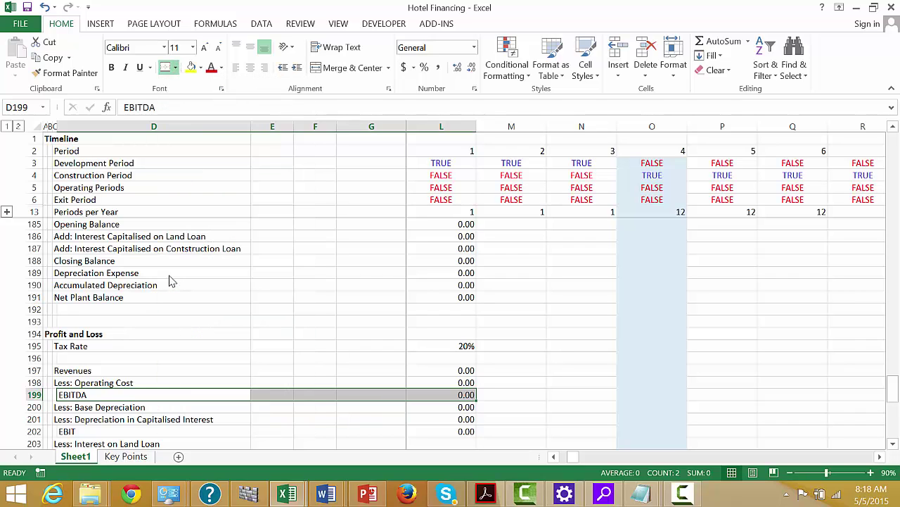
Apply the same top and bottom border to the EBIT row, from its label through period 1 (D202:L202)
key("Down")
key("Down")
key("Down")
key("ctrl+shift+Right")
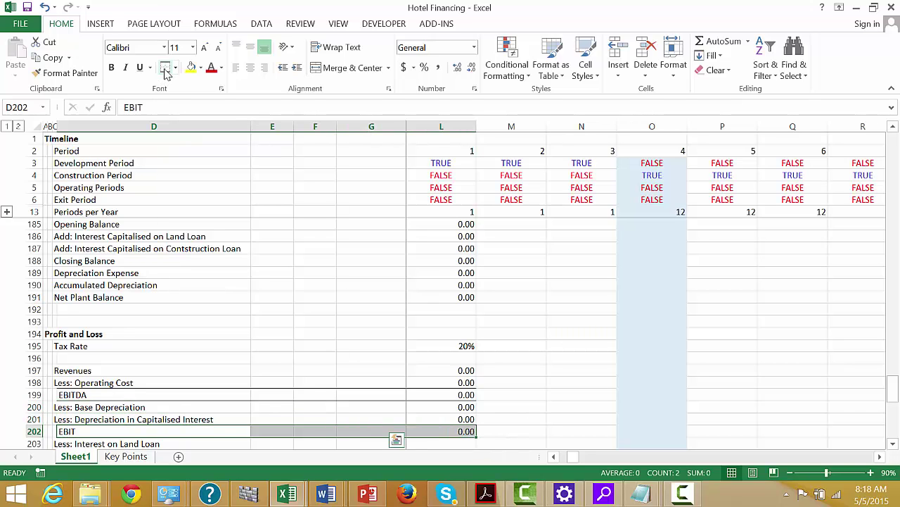
key("Down")
key("Down")
key("Down")
key("Up")
key("Up")
key("Up")
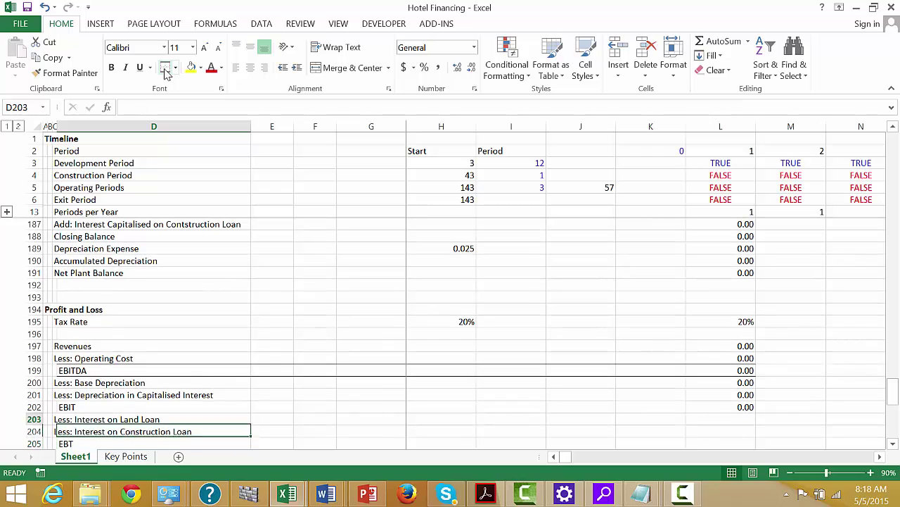
key("ctrl+shift+Right")
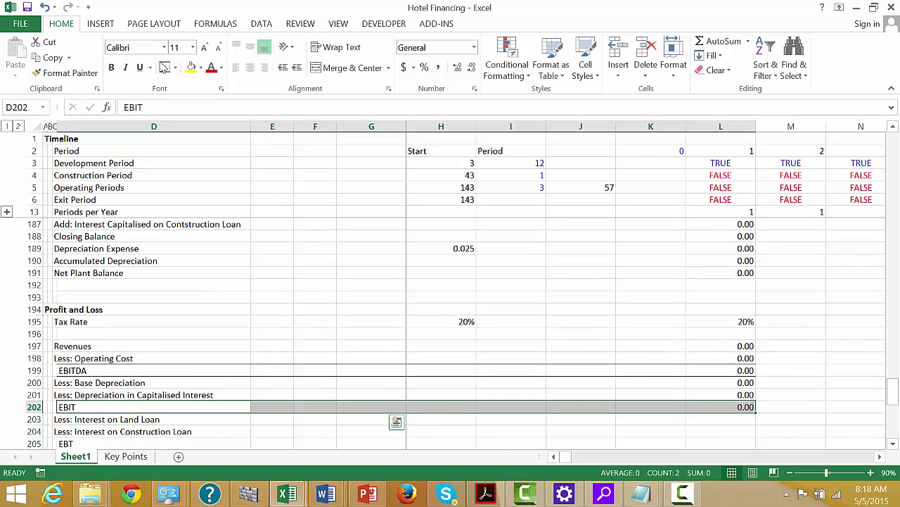
left_click(165, 68)
Link the period 1 Interest on Land Loan in Profit and Loss (L203) to the Land Loan Interest Expense with =L166
key("Down")
key("Down")
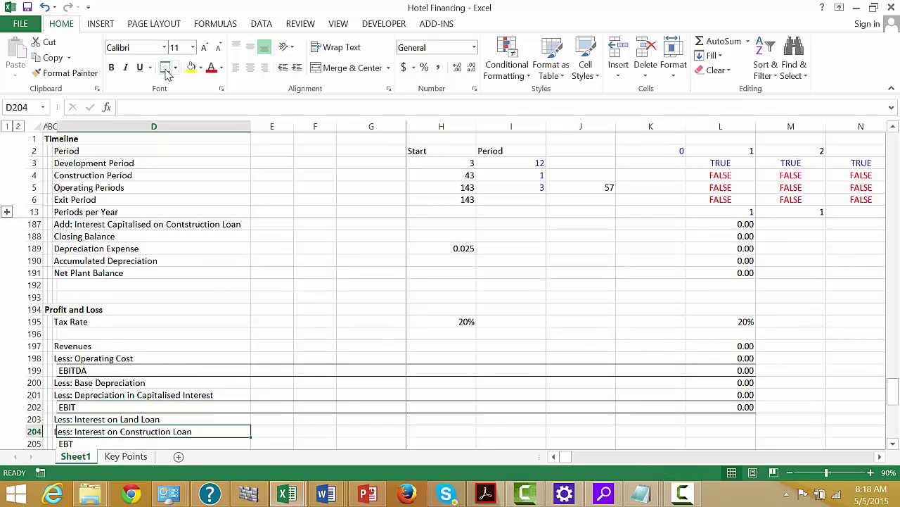
key("Up")
key("Right")
key("Right")
key("Right")
key("Right")
key("Right")
key("Right")
key("Right")
key("Right")
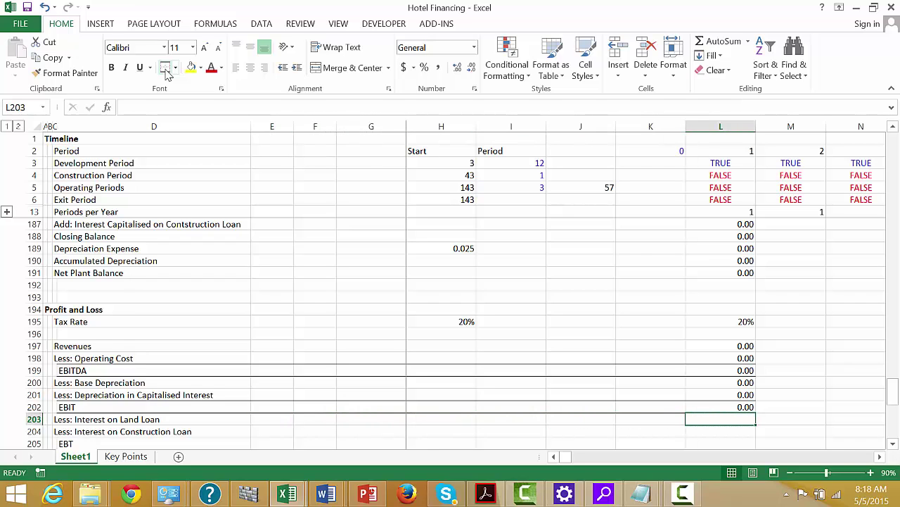
type("=")
key("Up")
key("Up")
key("Up")
key("Up")
key("Up")
key("Up")
key("Up")
key("Up")
key("Up")
key("Up")
key("Up")
key("Up")
key("Up")
key("Up")
key("Up")
key("Up")
key("Up")
key("Up")
key("Up")
key("Up")
key("Up")
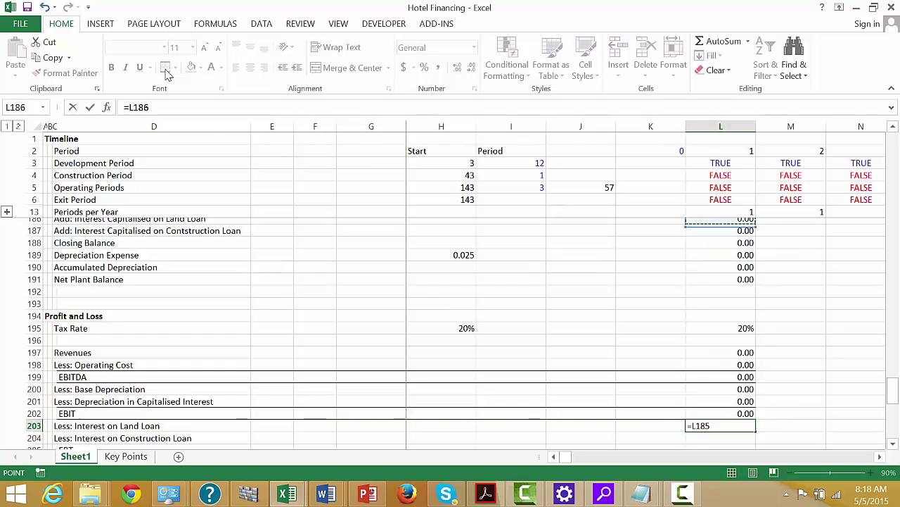
key("Up")
key("Up")
key("Up")
key("Up")
key("Up")
key("Up")
key("Up")
key("Up")
key("Up")
key("Up")
key("Up")
key("Up")
key("Up")
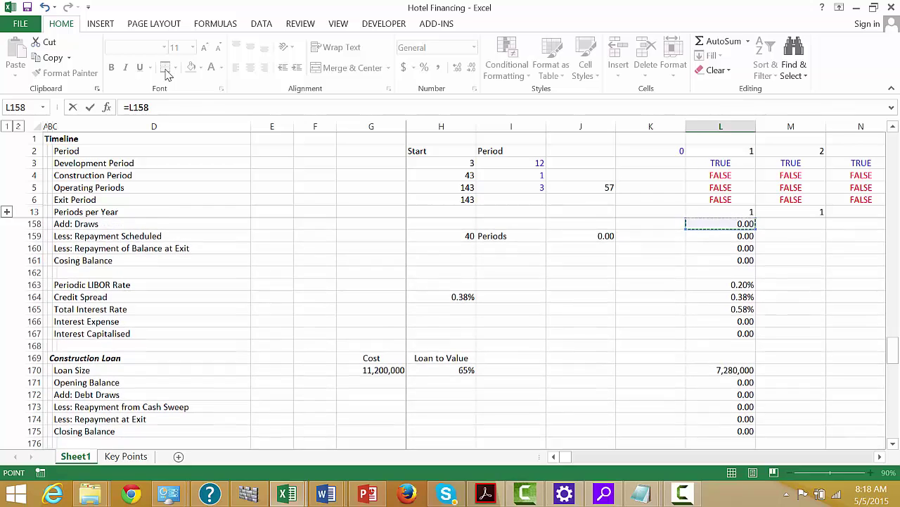
key("Down")
key("Down")
key("Down")
key("Down")
key("Down")
key("Down")
key("Down")
key("Down")
key("Down")
key("Down")
key("Down")
key("Down")
key("Down")
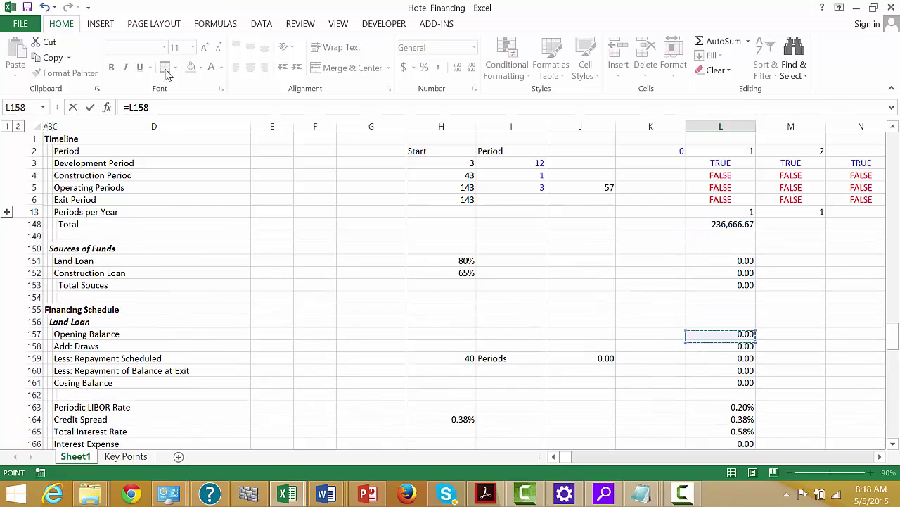
key("Down")
key("Down")
key("Down")
key("Down")
key("Down")
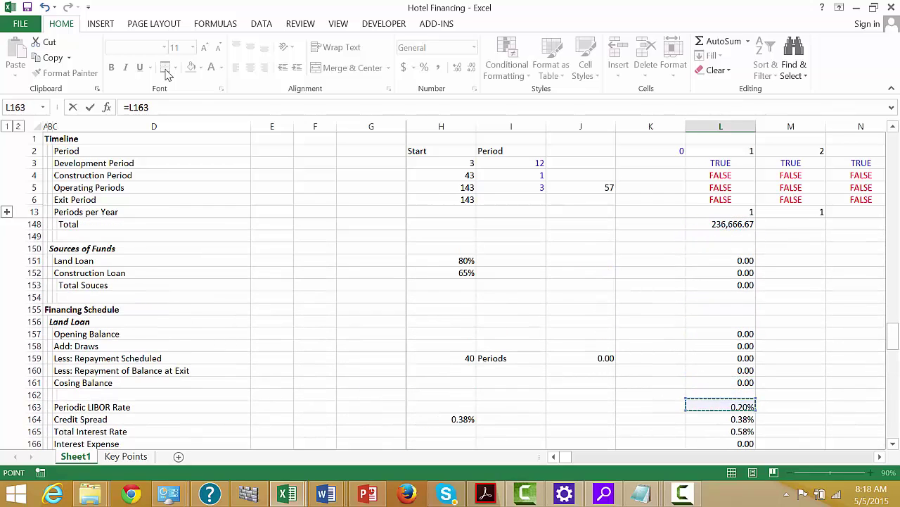
key("Up")
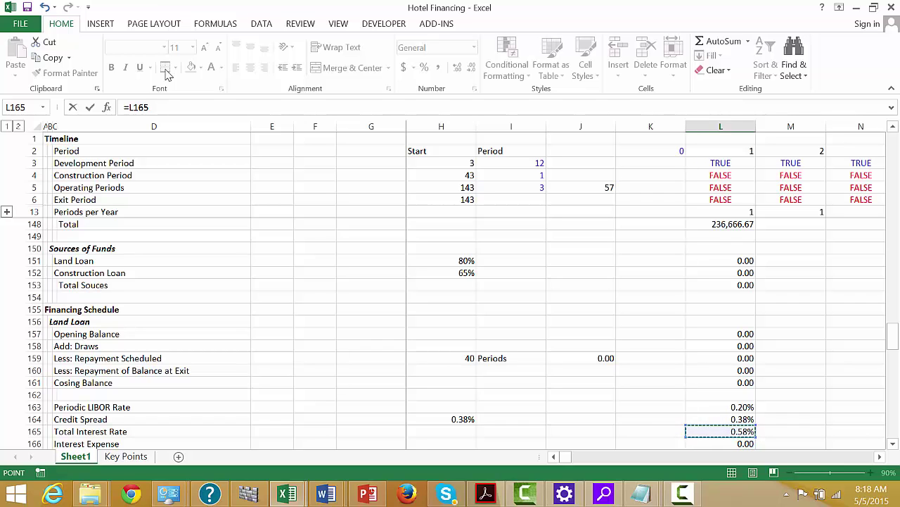
key("Down")
key("Down")
key("Up")
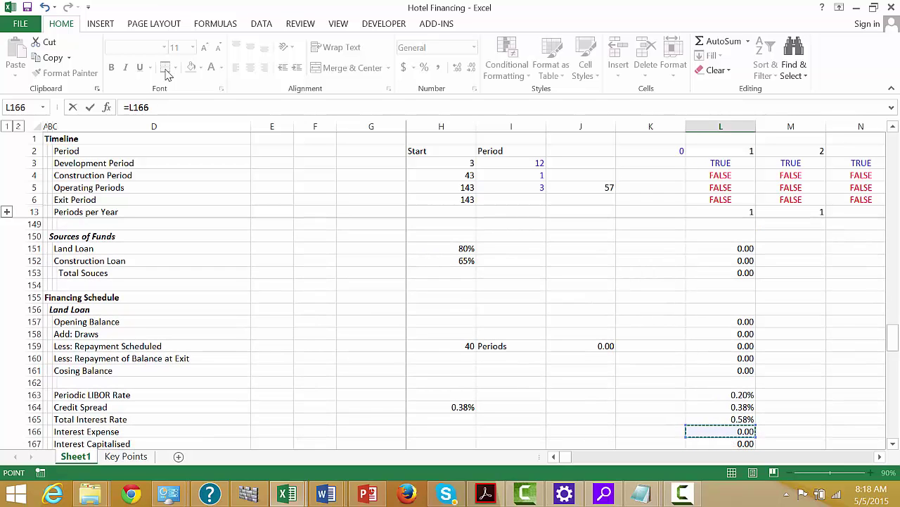
key("Escape")
Link the period 1 Interest on Construction Loan in Profit and Loss (L204) to the Construction Loan Interest Expense in row 180
type("=")
key("Up")
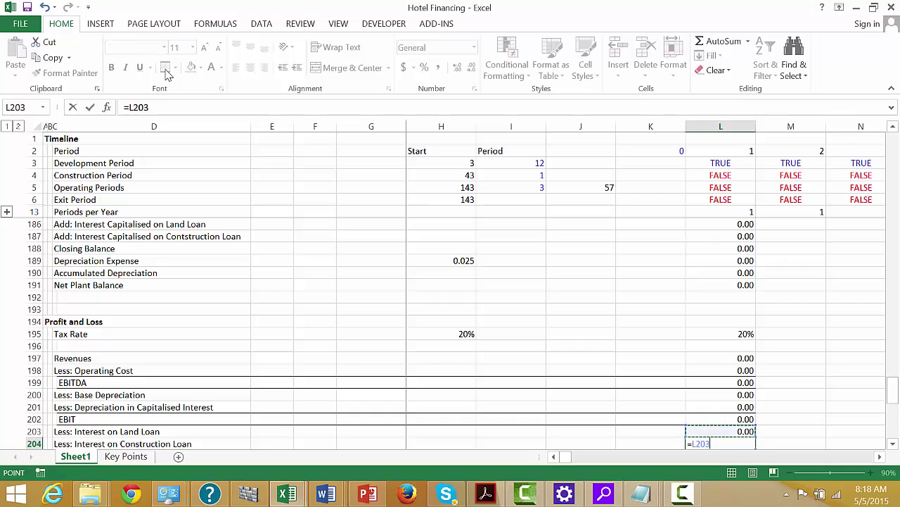
key("Up")
key("Up")
key("Up")
key("Up")
key("Up")
key("Up")
key("Up")
key("Up")
key("Up")
key("Up")
key("Up")
key("Up")
key("Up")
key("Up")
key("Up")
key("Up")
key("Up")
key("Up")
key("Up")
key("Up")
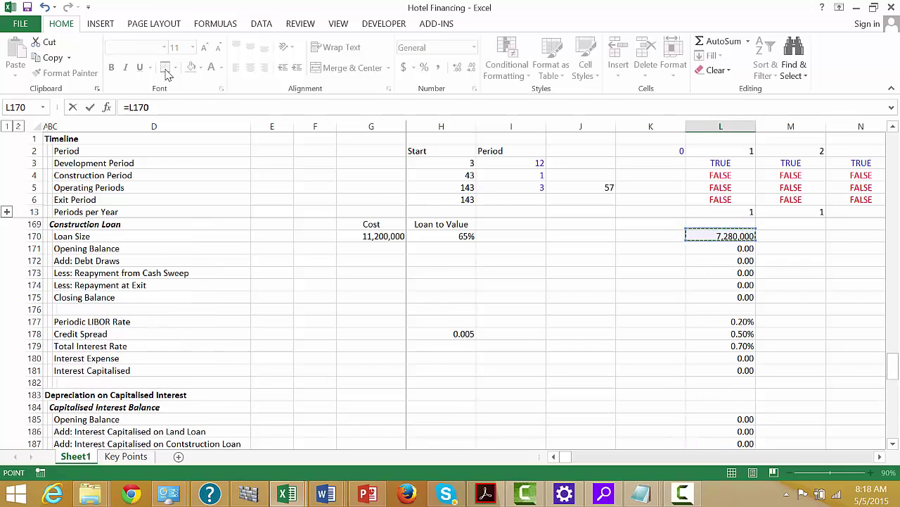
key("Down")
key("Down")
key("Down")
key("Down")
key("Down")
key("Down")
key("Down")
key("Down")
key("Down")
key("Down")
key("Down")
key("Down")
key("Up")
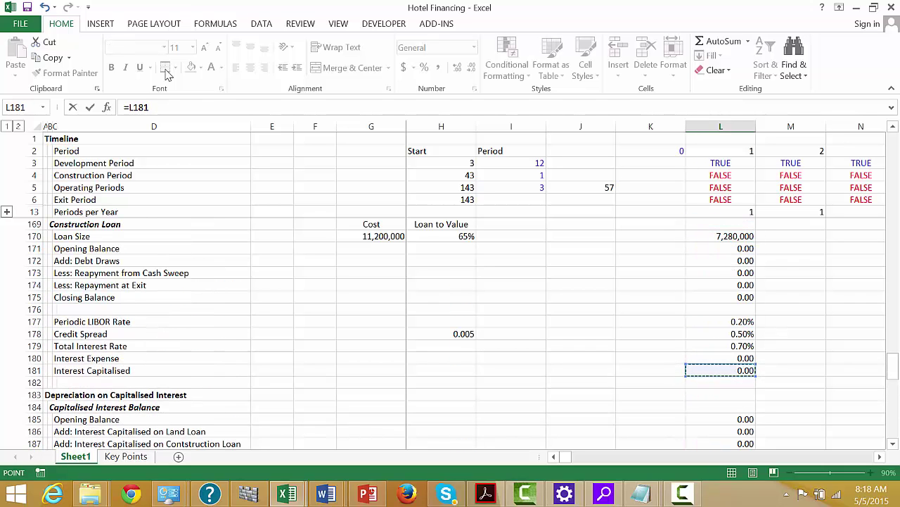
key("Up")
key("Return")
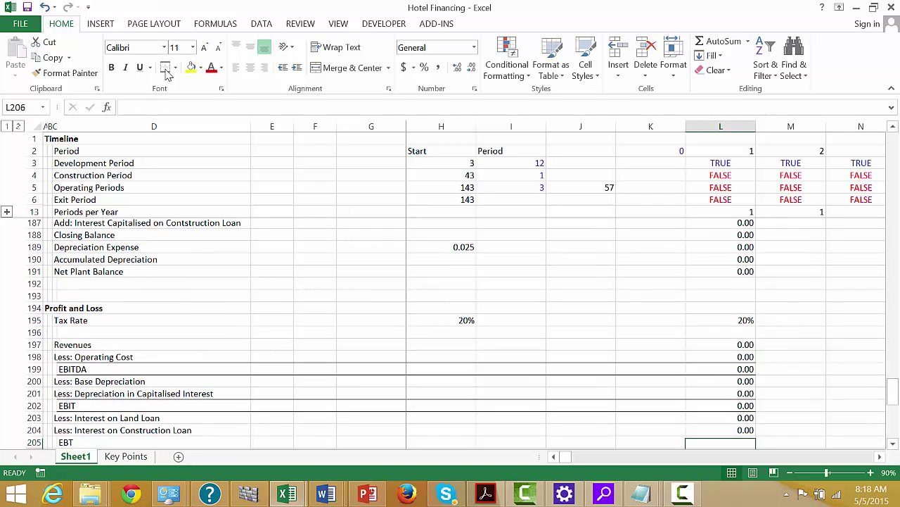
Calculate the period 1 EBT (L205) in Profit and Loss with =L202-L203-L204
type("=")
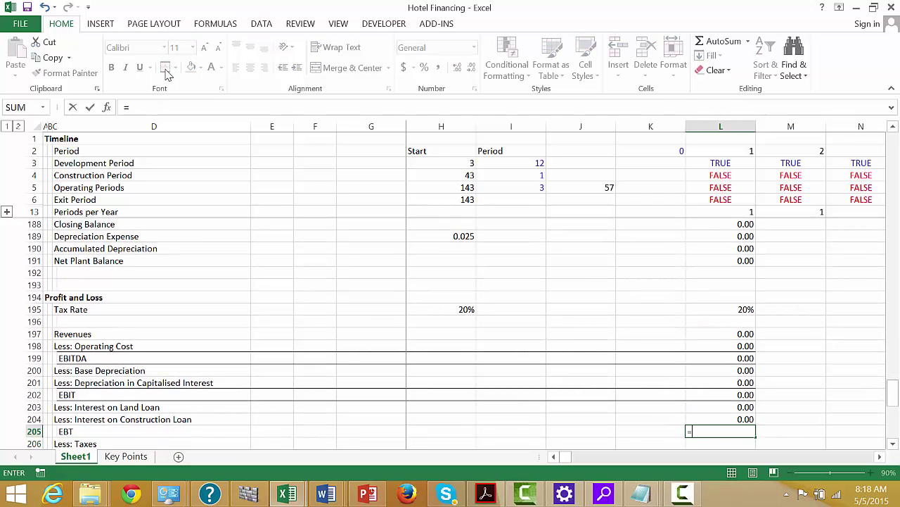
key("Up")
key("Up")
key("Up")
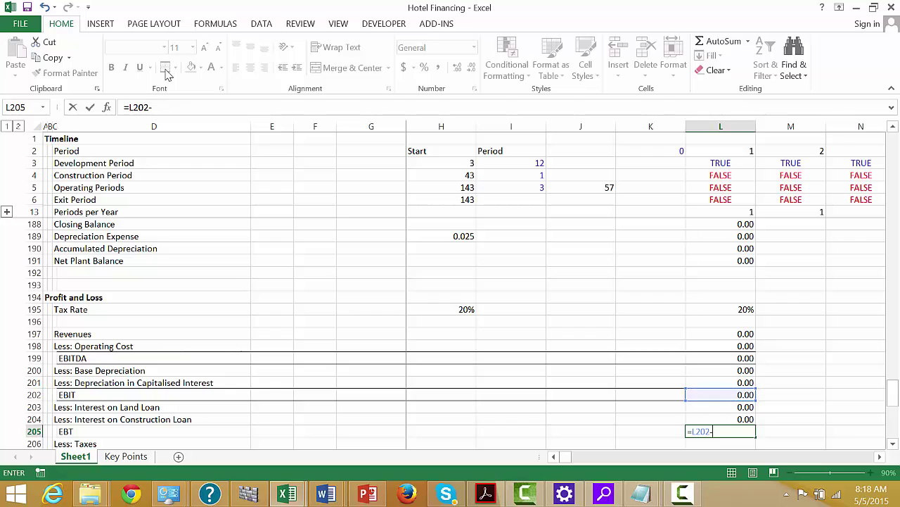
type("-")
key("Up")
key("Up")
key("Up")
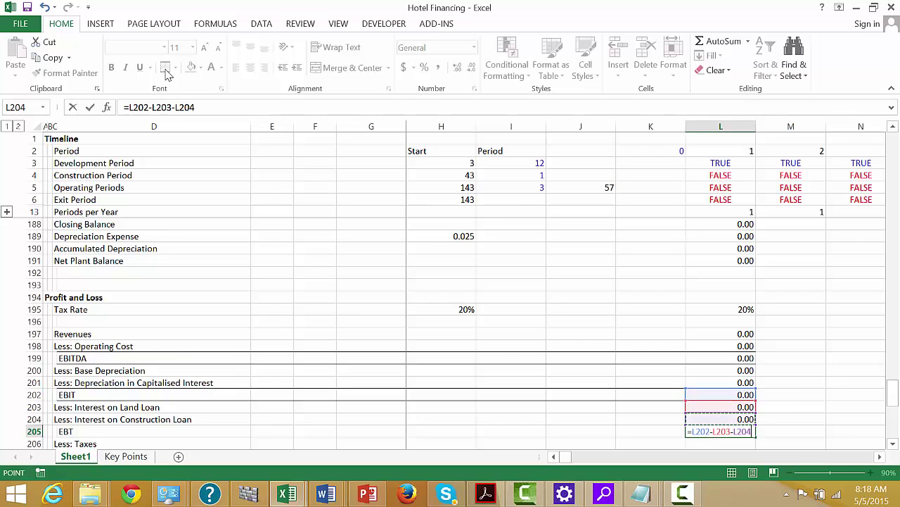
key("ctrl+Return")
key("Up")
key("Down")
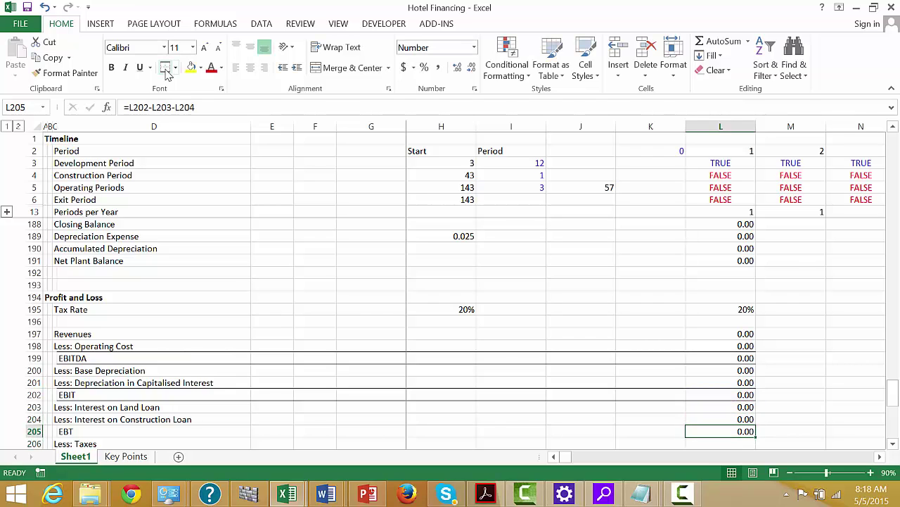
Apply the same top and bottom border to the EBT row, from its label through period 1 (D205:L205)
key("ctrl+shift+Left")
key("Left")
key("Left")
key("Left")
key("Left")
key("Left")
key("Left")
key("Left")
key("Left")
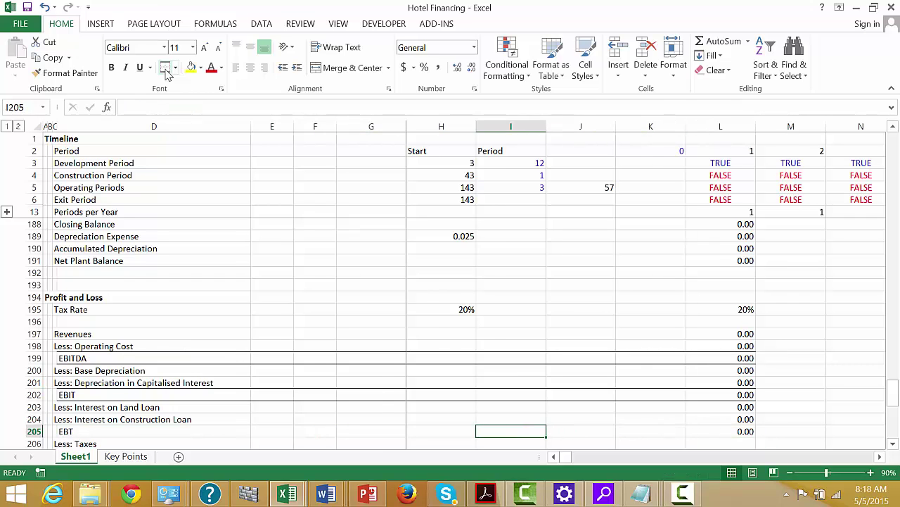
key("ctrl+shift+Right")
key("ctrl+shift+Right")
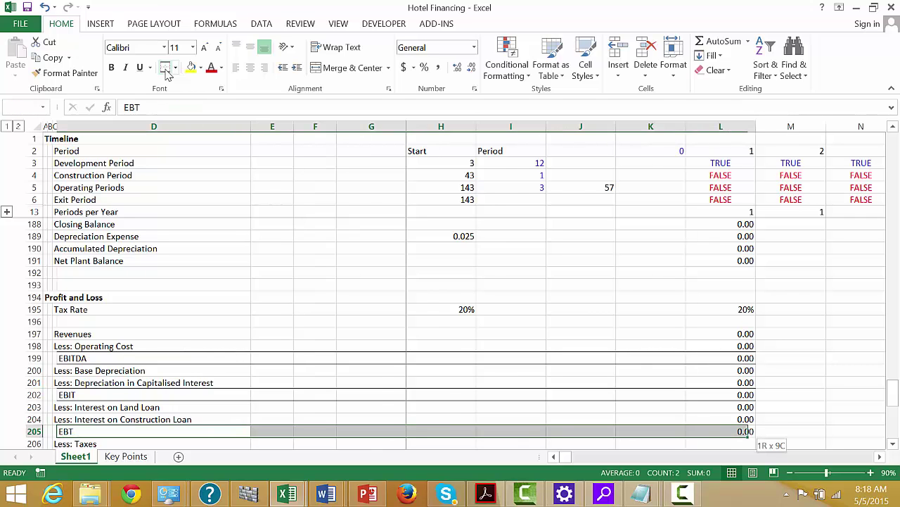
key("ctrl+shift+Left")
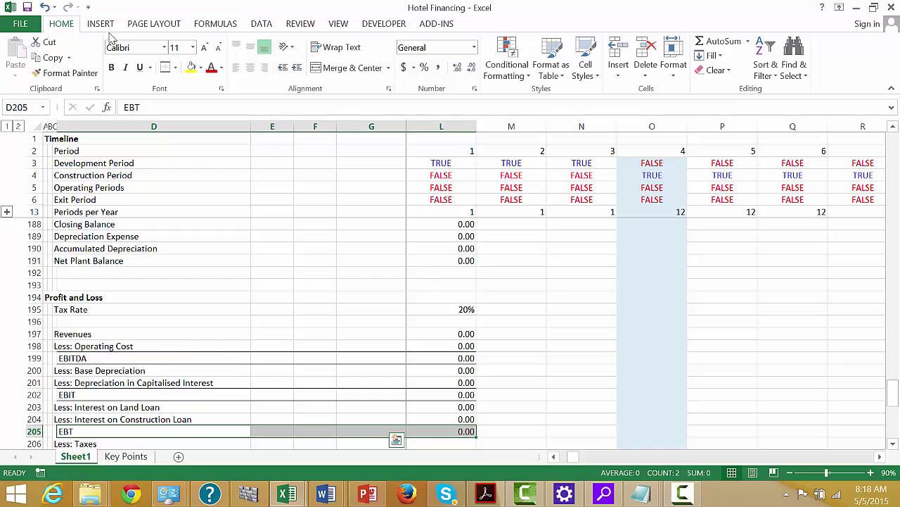
left_click(165, 67)
Calculate the period 1 Less: Taxes (L206) in Profit and Loss as EBT times the tax rate with =L205*L195
key("Down")
key("Down")
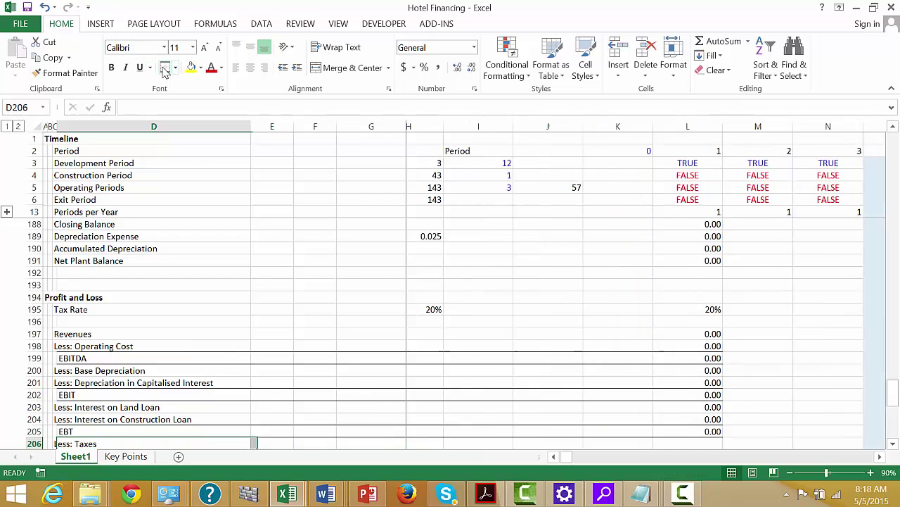
key("Up")
key("Right")
key("Right")
key("Right")
key("Right")
key("Right")
key("Right")
key("Right")
key("Right")
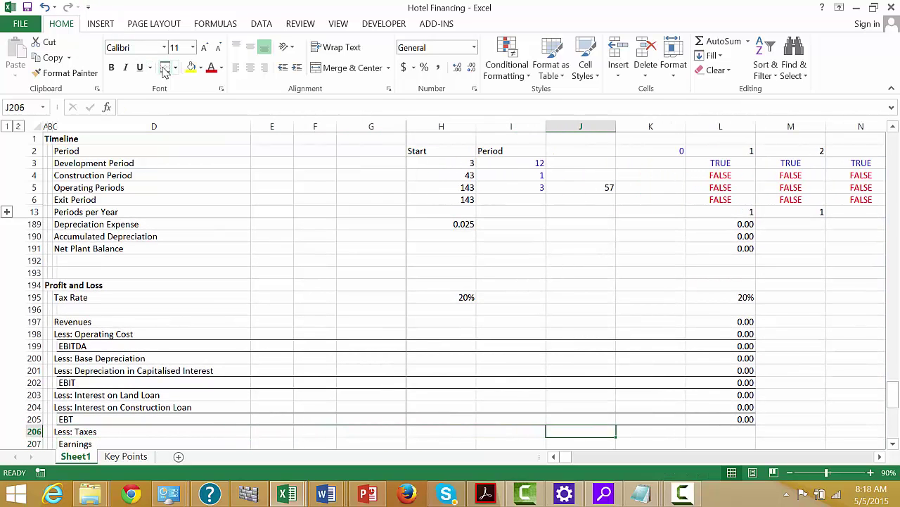
type("=")
key("Up")
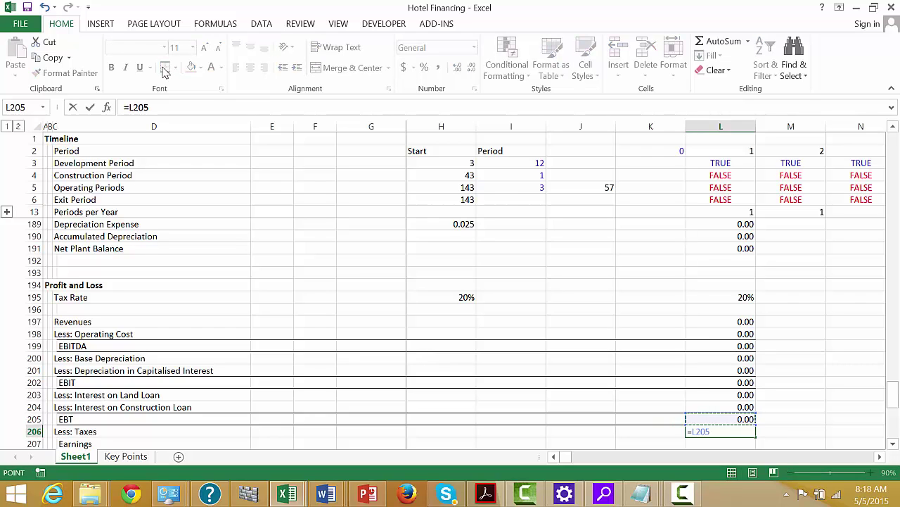
type("*")
left_click(724, 302)
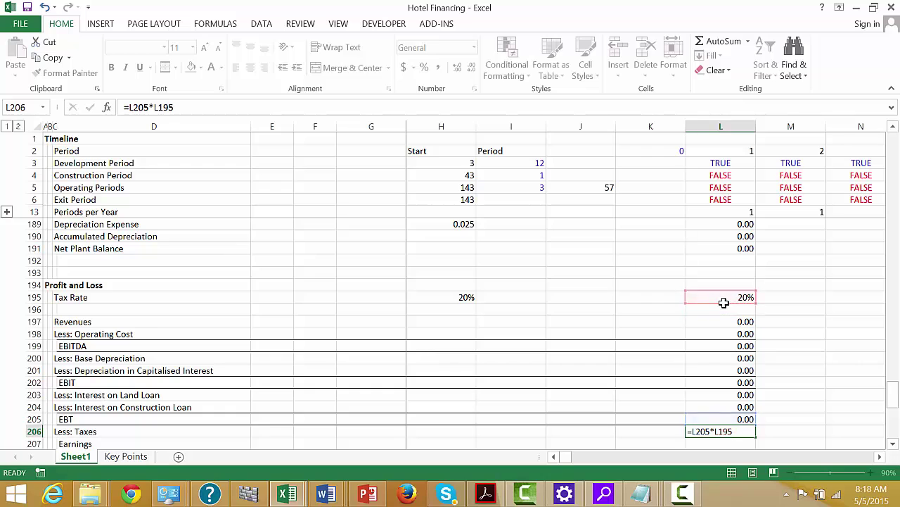
key("Return")
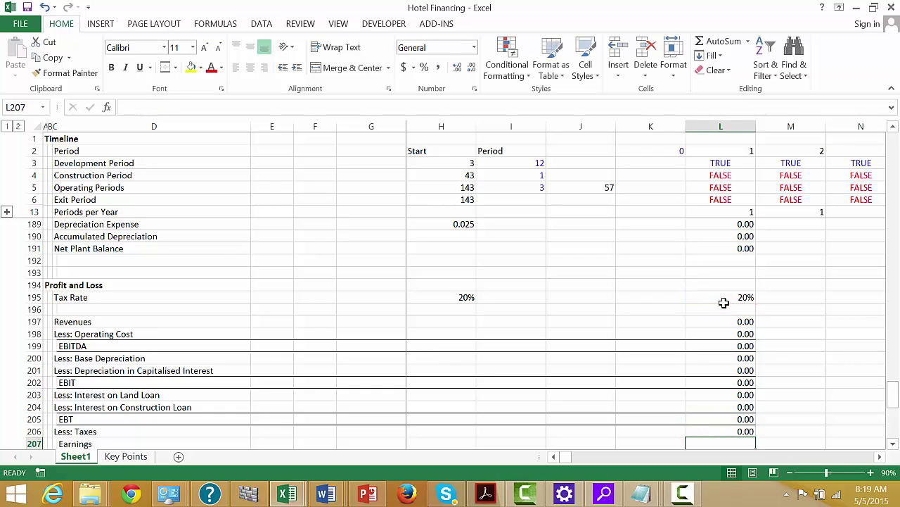
Calculate the period 1 Earnings (L207) in Profit and Loss with =L205-L206
type("=")
key("Up")
key("Up")
type("-")
key("Up")
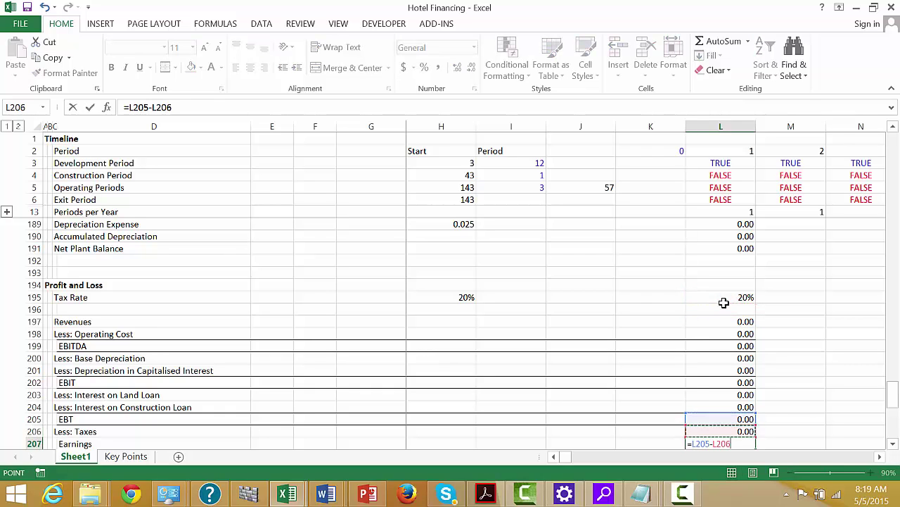
key("ctrl+Return")
Apply a Top and Double Bottom Border to the Earnings row, from its label through period 1 (D207:L207)
key("ctrl+Left")
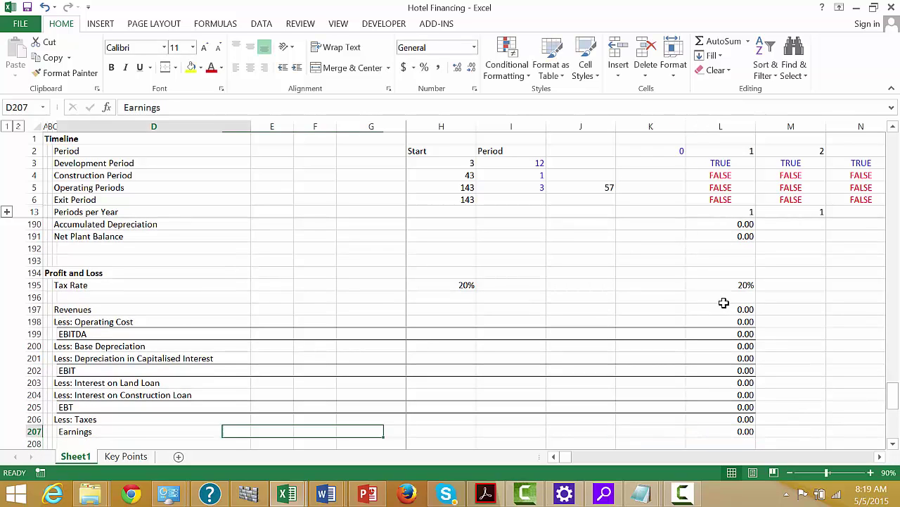
key("ctrl+shift+Right")
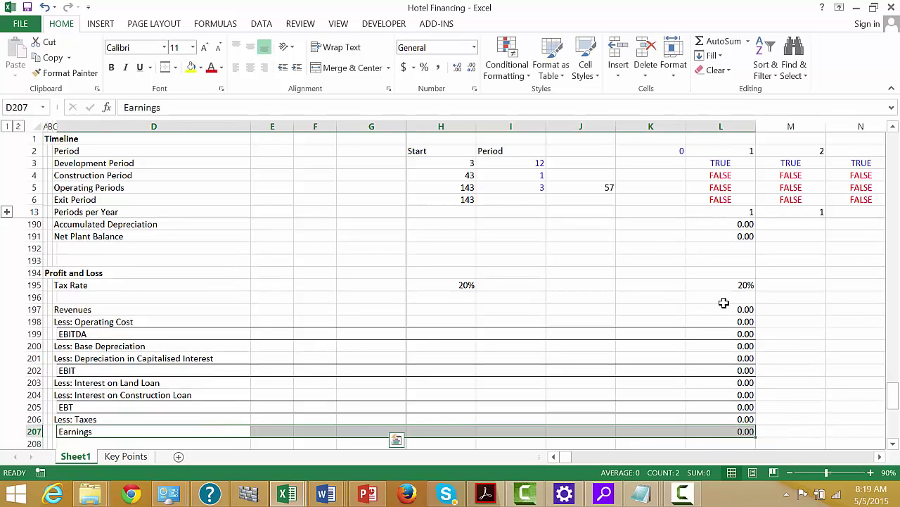
left_click(176, 68)
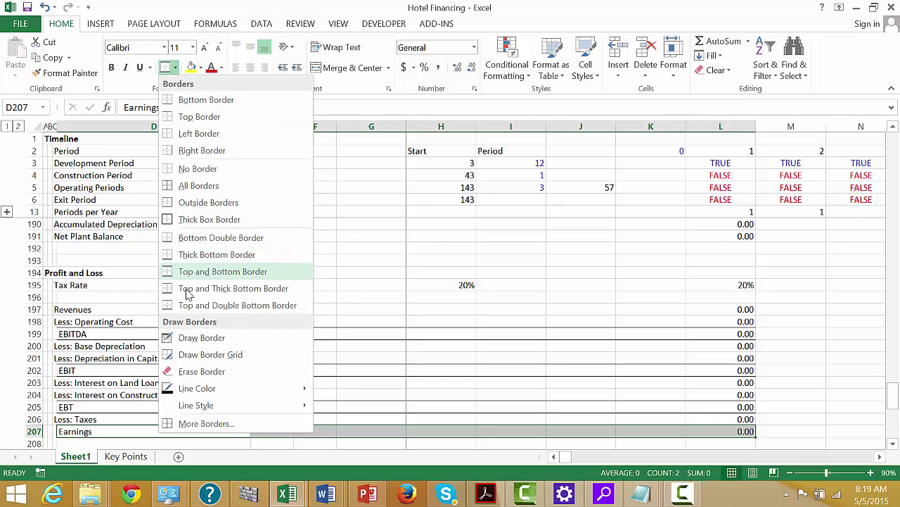
left_click(173, 307)
Link the period 1 EBITDA in Cash Flow (L210) to the Profit and Loss EBITDA with =L199
key("Down")
key("Down")
key("Down")
key("Down")
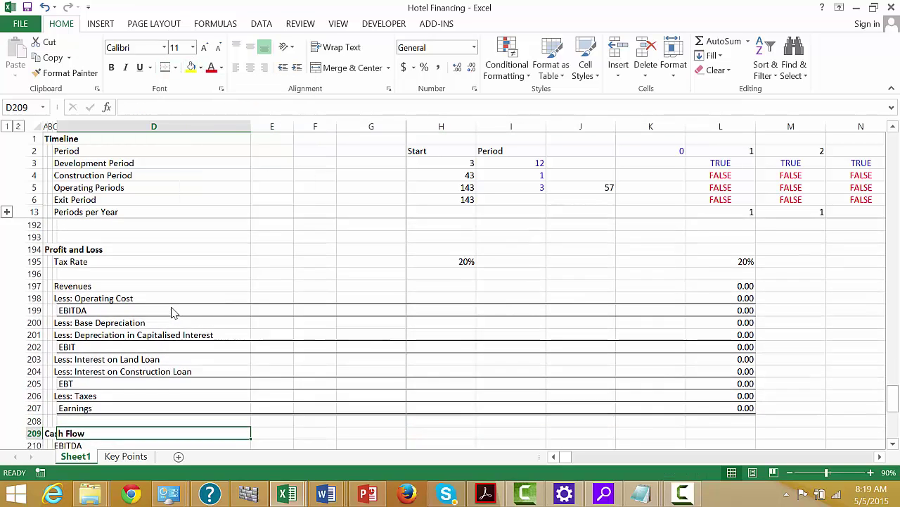
key("Up")
key("Up")
key("Down")
key("Right")
key("Right")
key("Right")
key("Right")
key("Right")
key("Right")
key("Right")
key("Right")
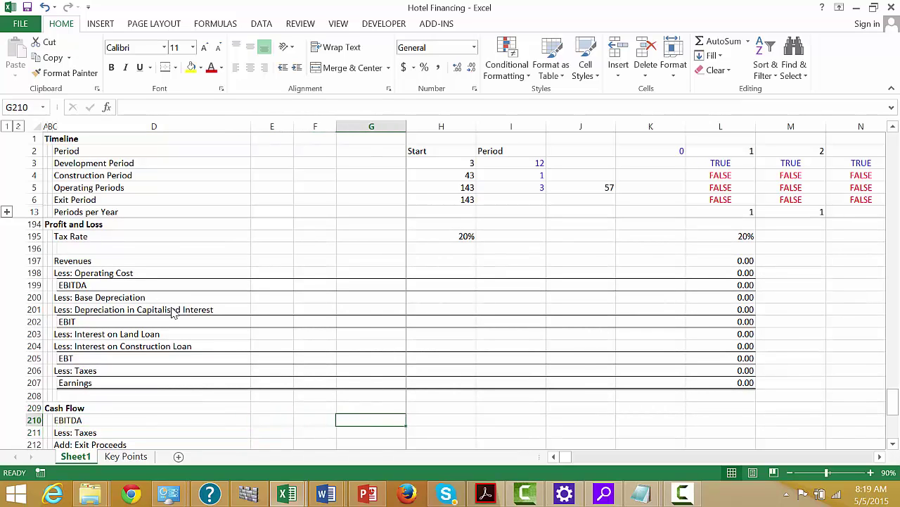
type("=")
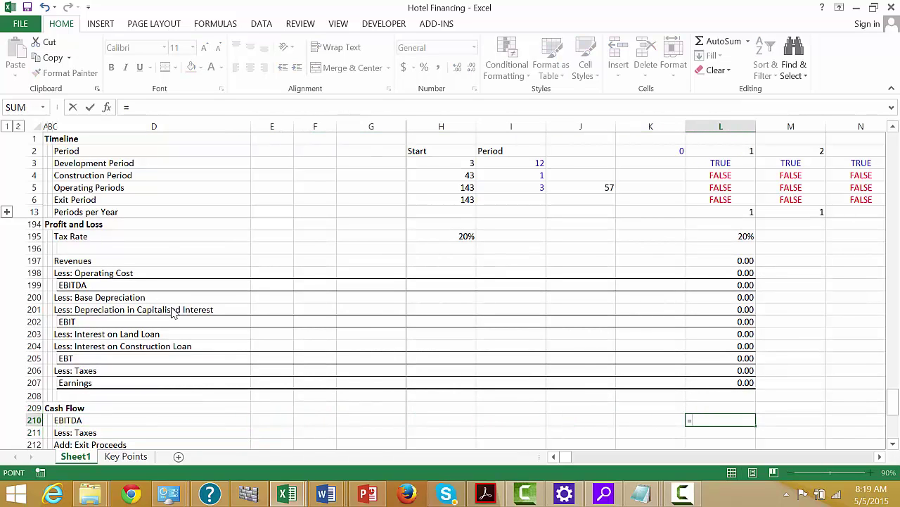
key("Up")
key("Up")
key("Up")
key("Up")
key("Up")
key("Up")
key("Up")
key("Up")
key("Up")
key("Up")
key("Up")
key("Up")
key("Up")
key("Down")
key("Down")
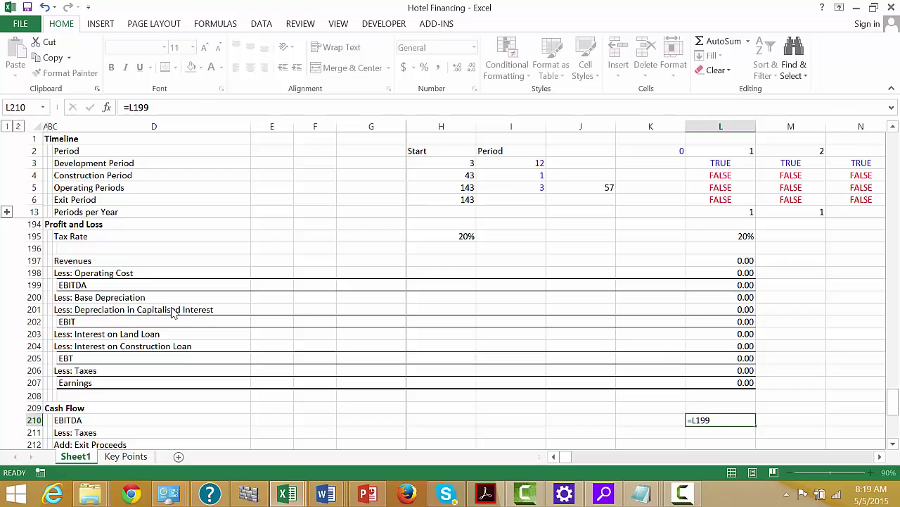
key("Return")
Link the period 1 Less: Taxes in Cash Flow (L211) to the Profit and Loss taxes in row 206
type("=")
key("Up")
key("Up")
key("Up")
key("Up")
key("Up")
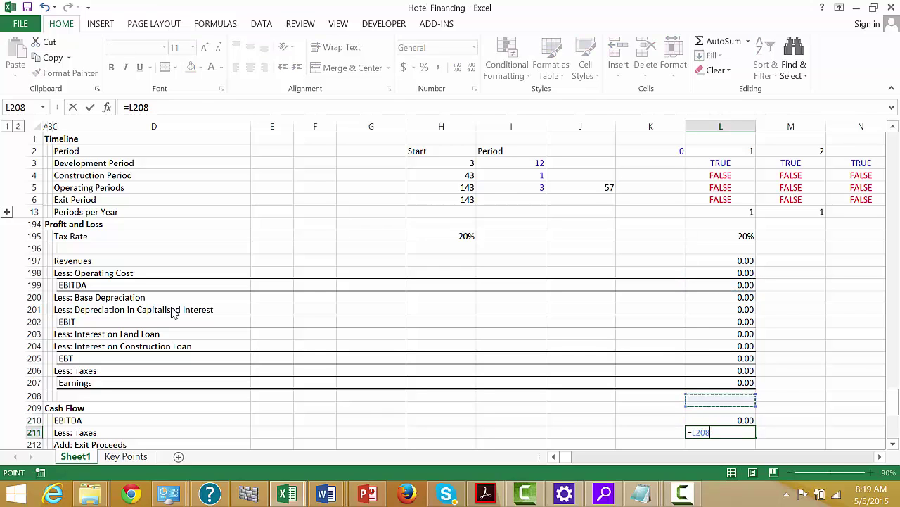
key("Return")
Link the period 1 Add: Exit Proceeds in Cash Flow (L212) to the Cap Rate/ Exit Proceed value in row 123
type("=")
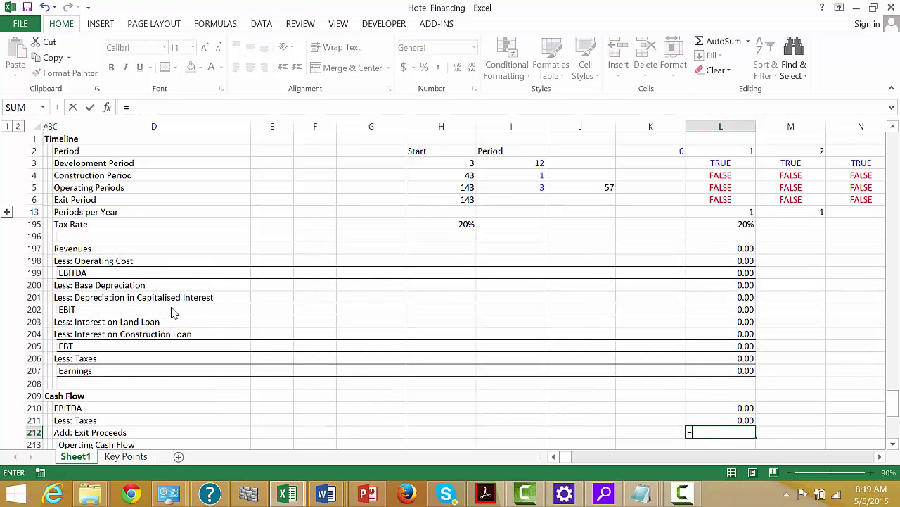
key("Page_Up")
key("Page_Up")
key("Up")
key("Up")
key("Up")
key("Up")
key("Up")
key("Up")
key("Up")
key("Up")
key("Up")
key("Up")
key("Up")
key("Up")
key("Up")
key("Up")
key("Up")
key("Up")
key("Up")
key("Up")
key("Up")
key("Up")
key("Up")
key("Up")
key("Up")
key("Up")
key("Up")
key("Up")
key("Up")
key("Up")
key("Up")
key("Up")
key("Up")
key("Up")
key("Up")
key("Up")
key("Up")
key("Up")
key("Up")
key("Up")
key("Up")
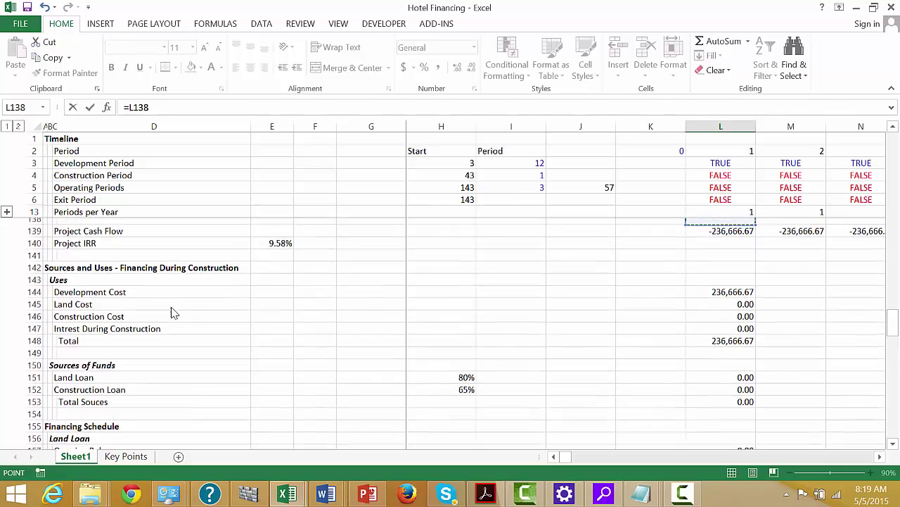
key("Up")
key("Up")
key("Up")
key("Up")
key("Up")
key("Up")
key("Up")
key("Up")
key("Up")
key("Up")
key("Up")
key("Up")
key("Up")
key("Up")
key("Up")
key("Up")
key("Up")
key("Up")
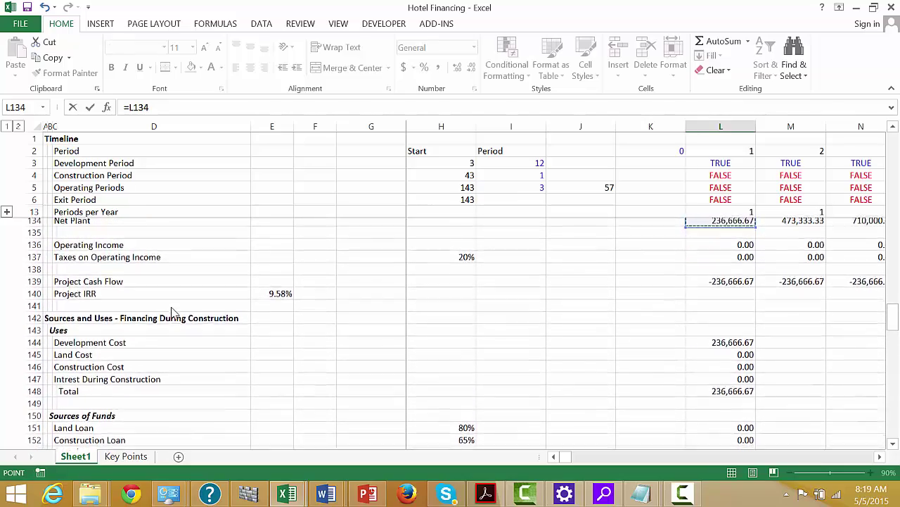
key("Down")
key("Down")
key("Down")
key("Down")
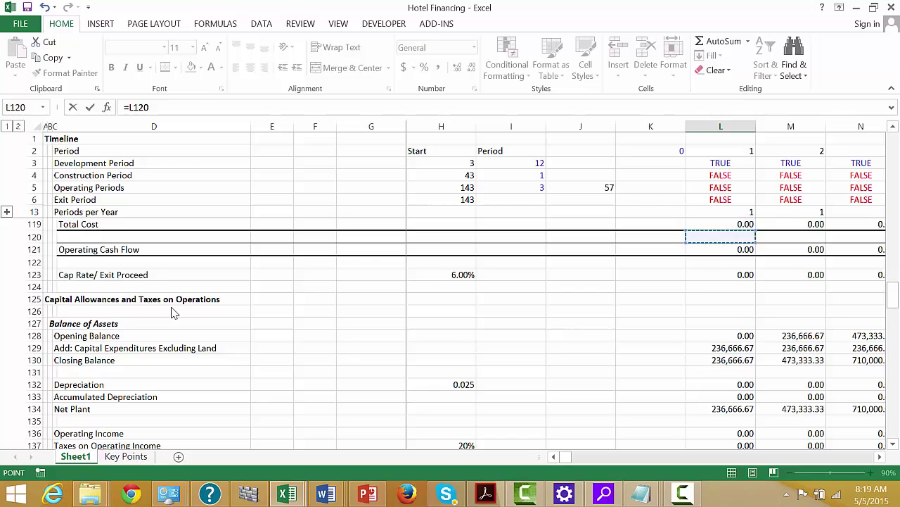
key("Return")
key("Down")
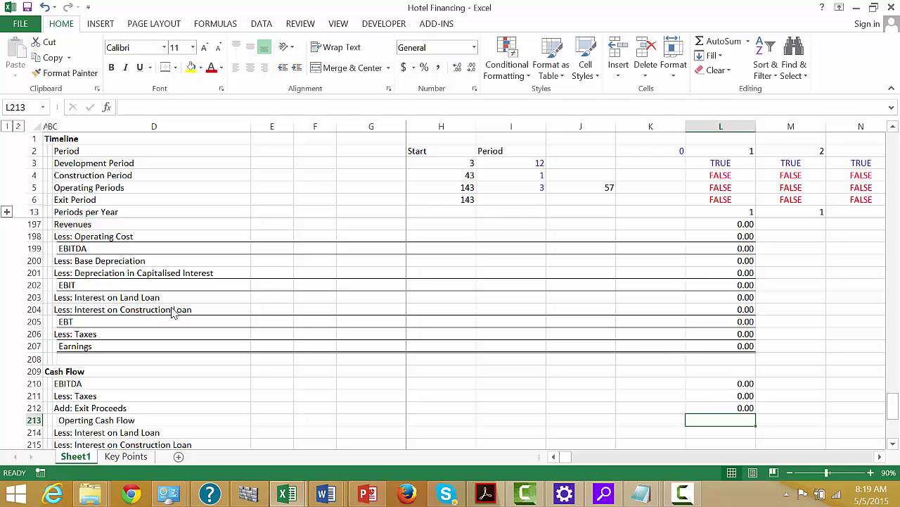
Calculate the period 1 operating cash flow (L213) in Cash Flow with =L210-L211+L212
type("=")
key("Up")
key("Up")
key("Up")
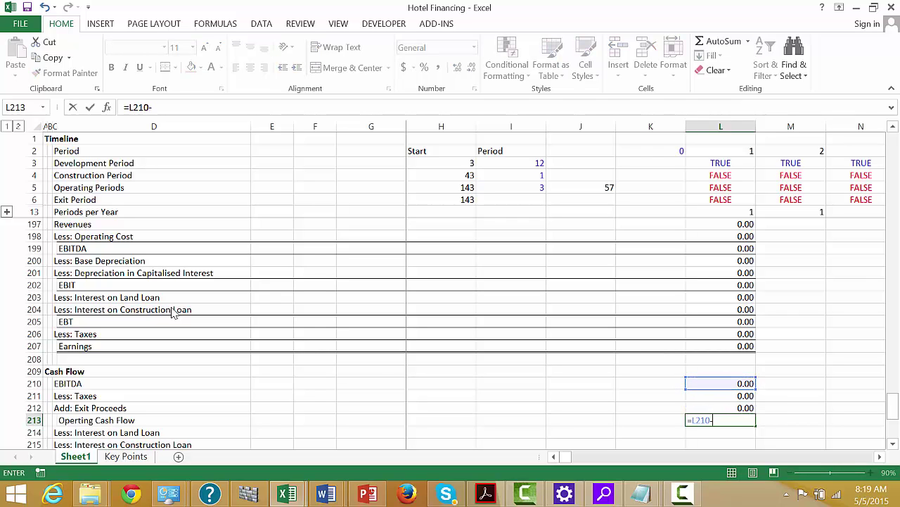
type("-")
key("Up")
key("Up")
type("+")
key("Up")
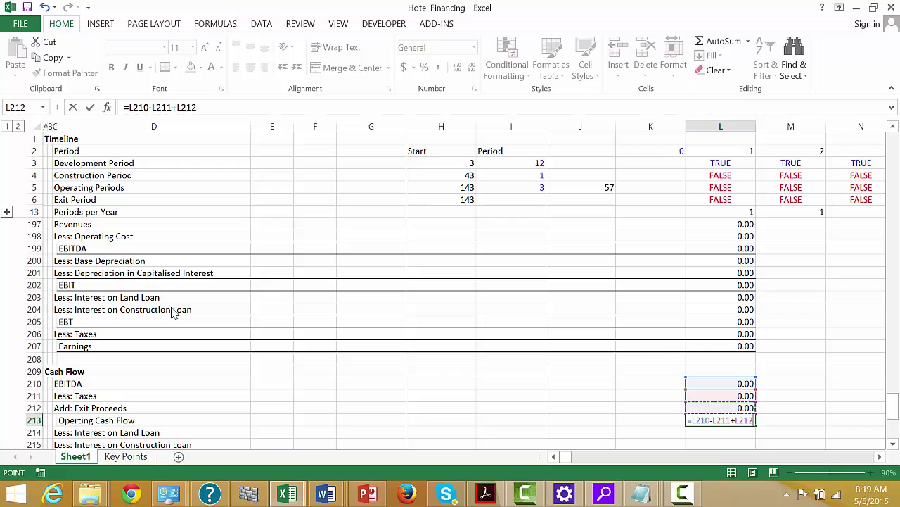
key("Return")
Apply a Top and Thick Bottom Border to the operating cash flow row, from its label through period 1 (D213:L213)
key("Up")
key("ctrl+Left")
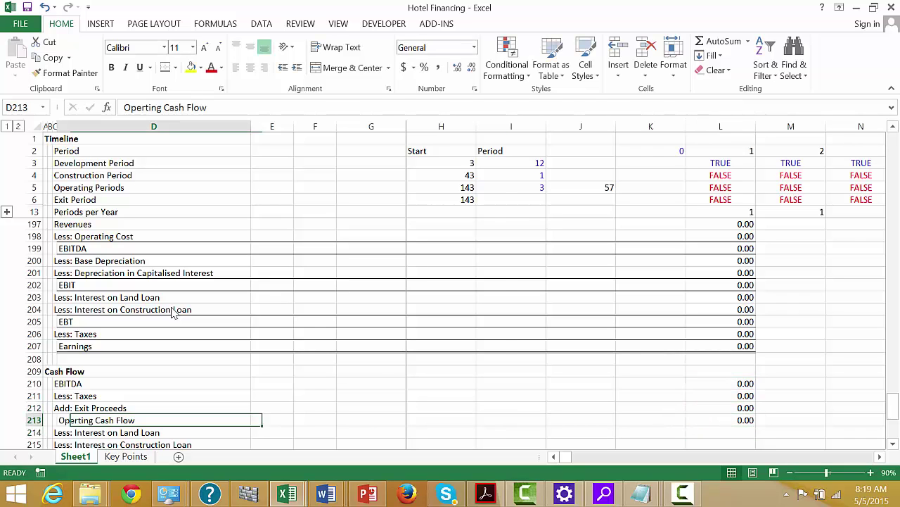
key("ctrl+shift+Right")
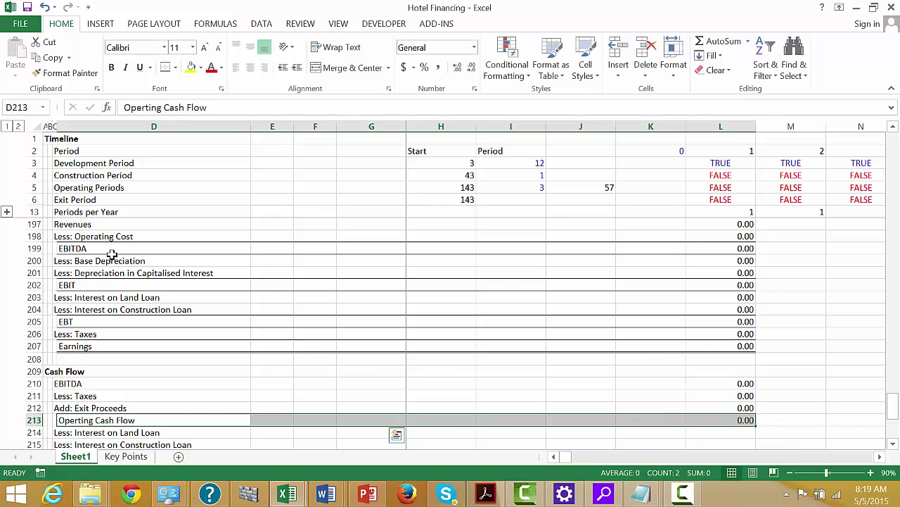
left_click(176, 68)
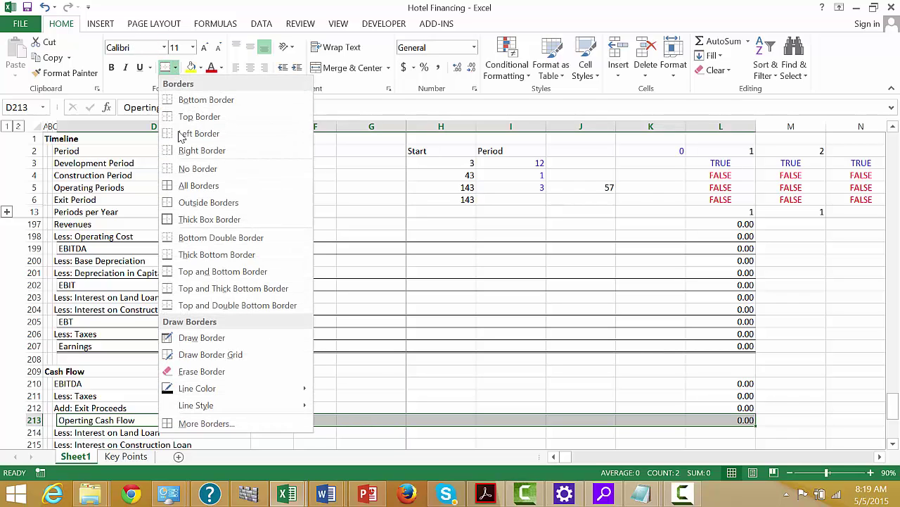
left_click(168, 290)
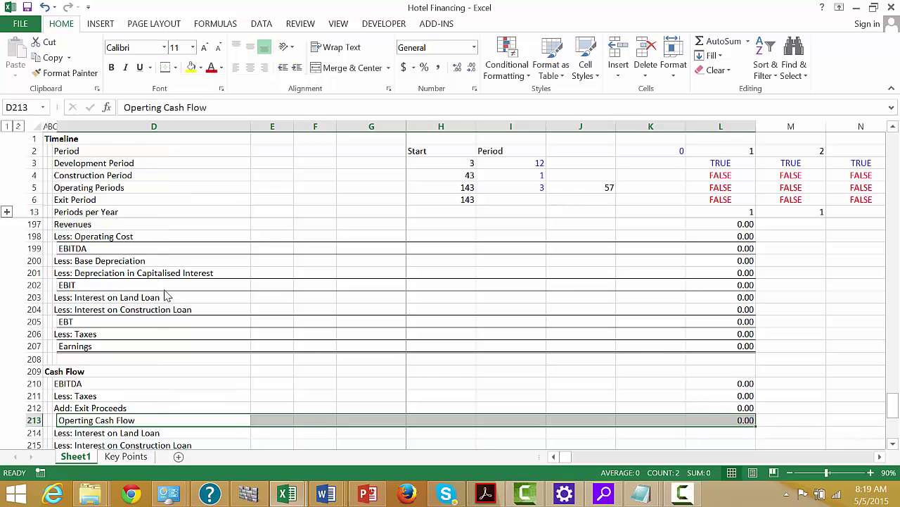
Link the period 1 Less: Interest on Land Loan in Cash Flow (L214) to the Profit and Loss land loan interest in row 203
key("Down")
key("Right")
key("Right")
key("Right")
key("Right")
key("Right")
key("Right")
key("Right")
key("Right")
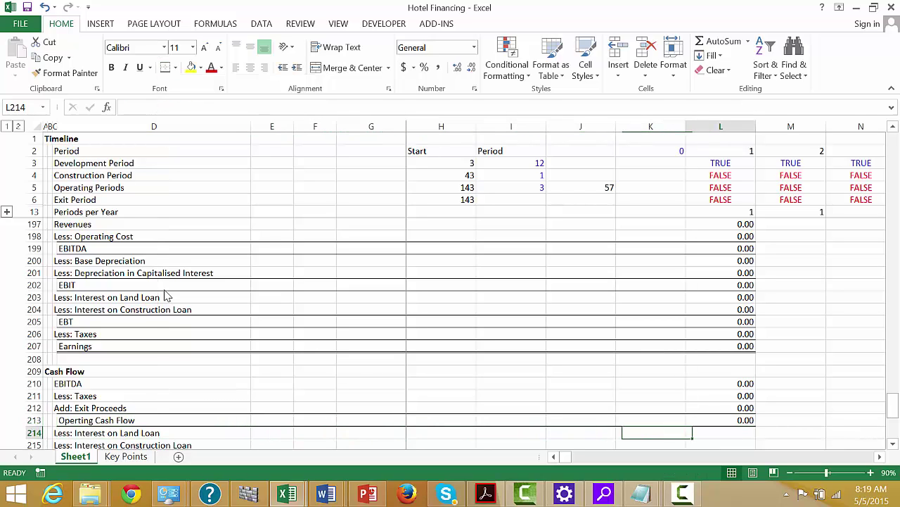
type("=")
key("Up")
key("Up")
key("Up")
key("Up")
key("Up")
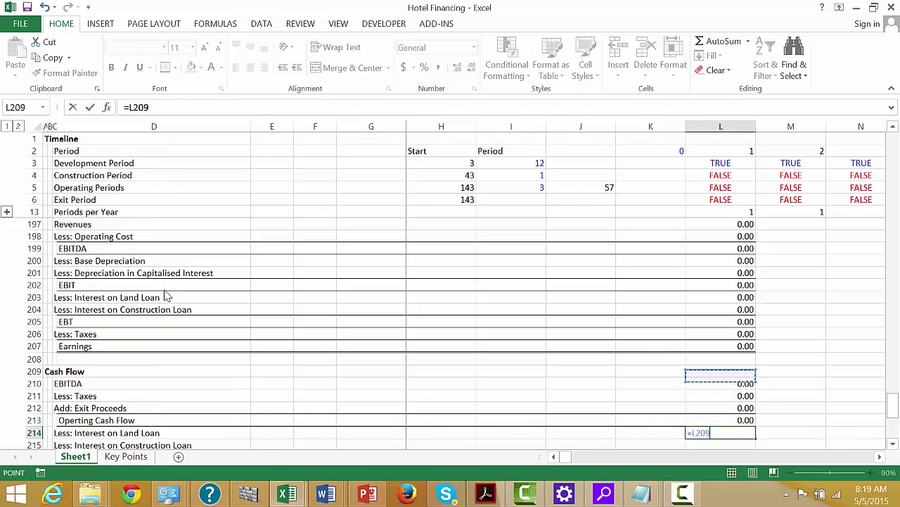
key("Up")
key("Up")
key("Up")
key("Up")
key("Up")
key("Up")
key("Return")
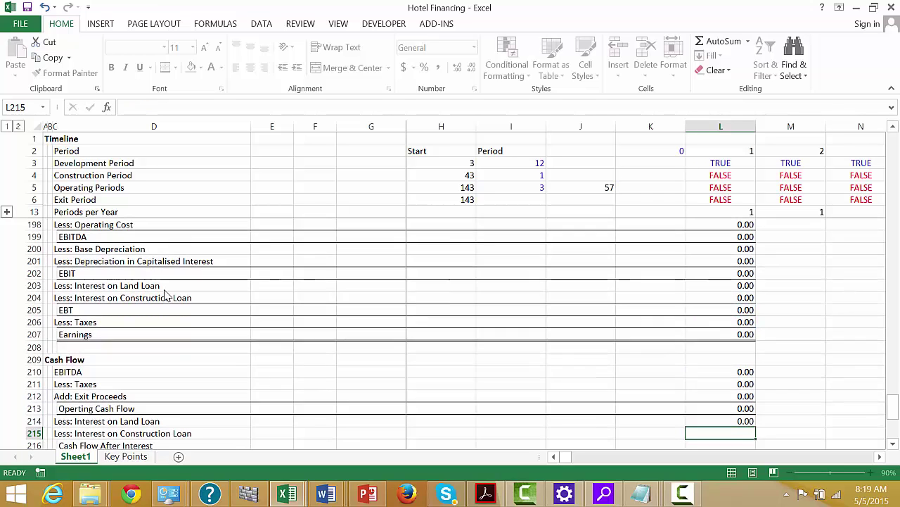
Link the period 1 Less: Interest on Construction Loan in Cash Flow (L215) to the Profit and Loss construction loan interest in row 204
type("=")
key("Up")
key("Up")
key("Up")
key("Up")
key("Up")
key("Up")
key("Up")
key("Up")
key("Up")
key("Up")
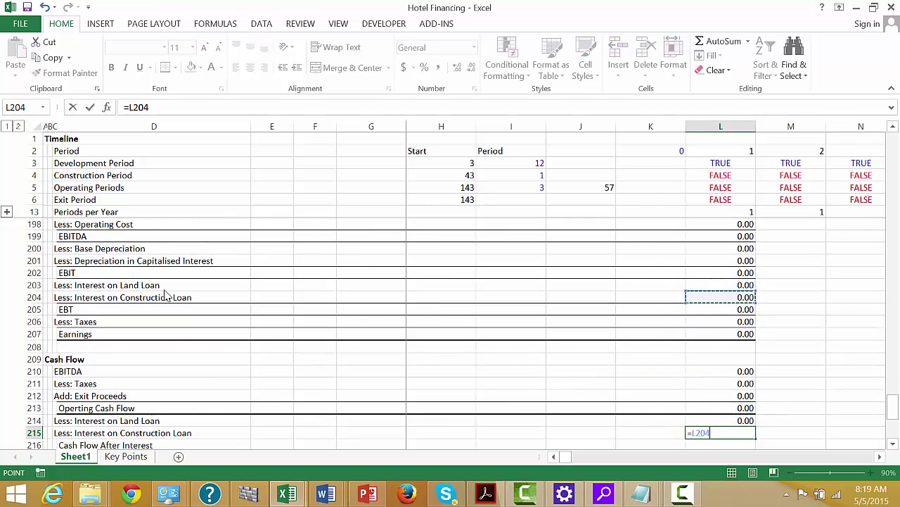
key("Return")
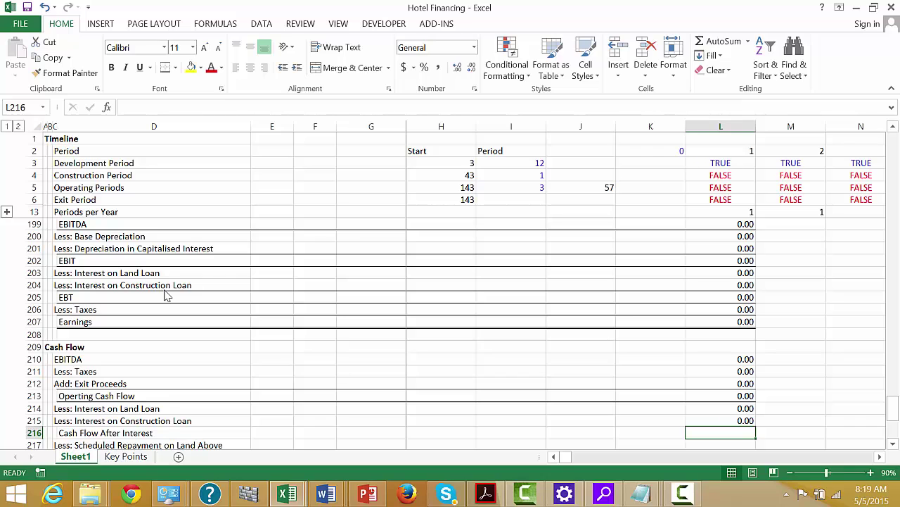
key("Left")
key("Left")
key("Left")
key("Left")
key("Left")
key("Left")
key("Left")
key("Left")
key("Left")
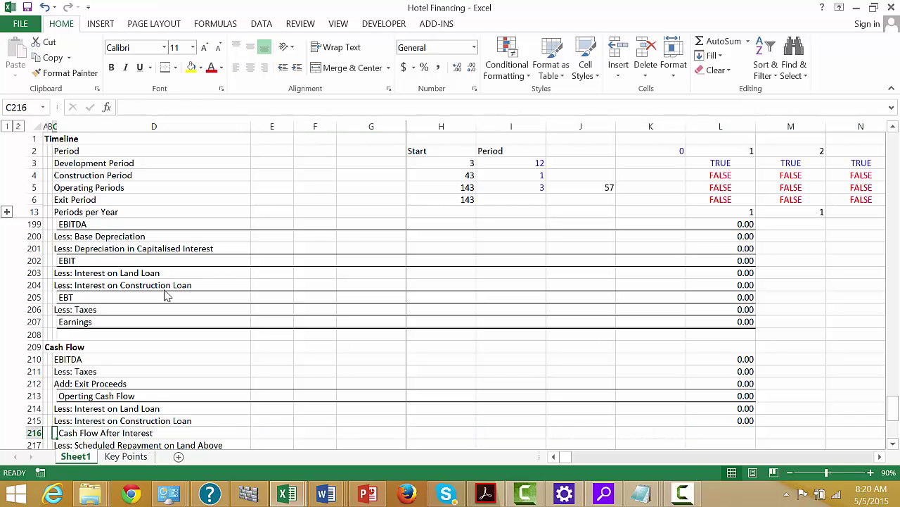
key("Right")
key("ctrl+shift+Right")
key("ctrl+shift+Left")
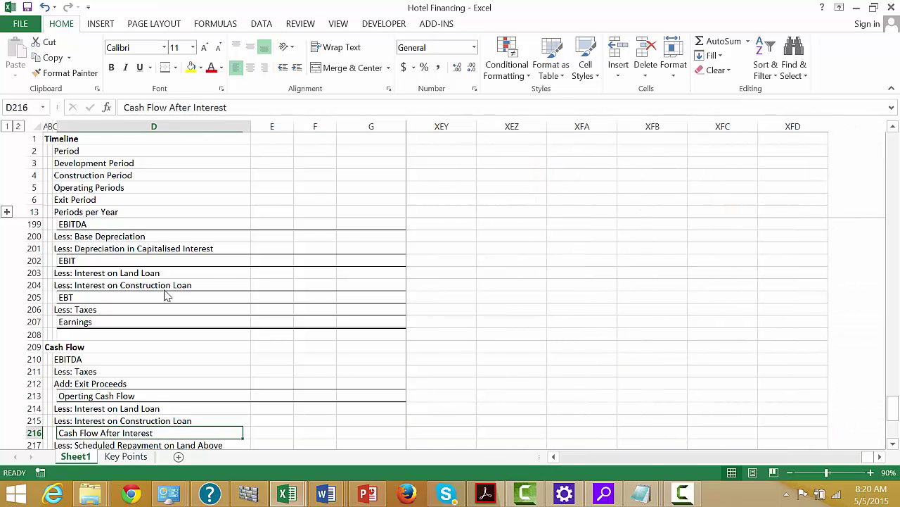
key("Right")
key("Right")
key("Right")
key("Right")
key("Right")
key("Right")
key("Right")
key("Right")
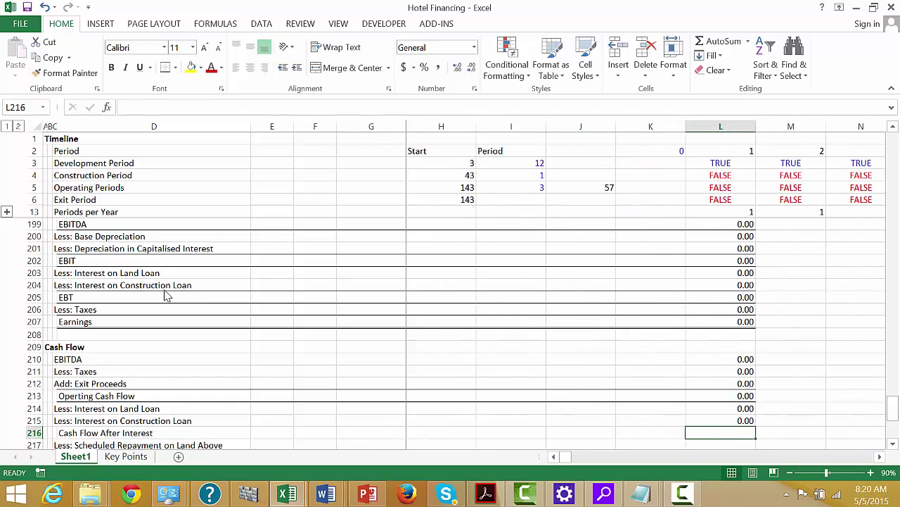
Calculate the period 1 Cash Flow After Interest (L216) with =L213-L214-L215
type("=")
key("Up")
key("Up")
key("Up")
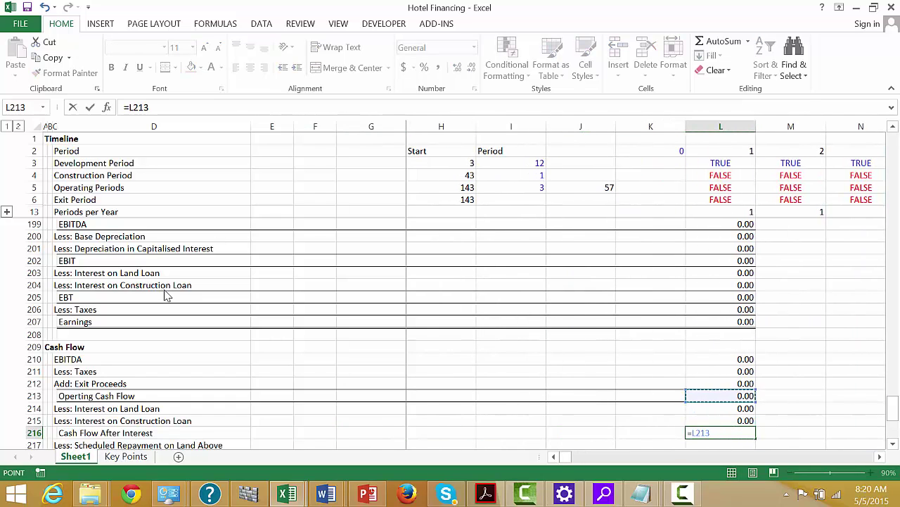
type("-")
key("Up")
key("Up")
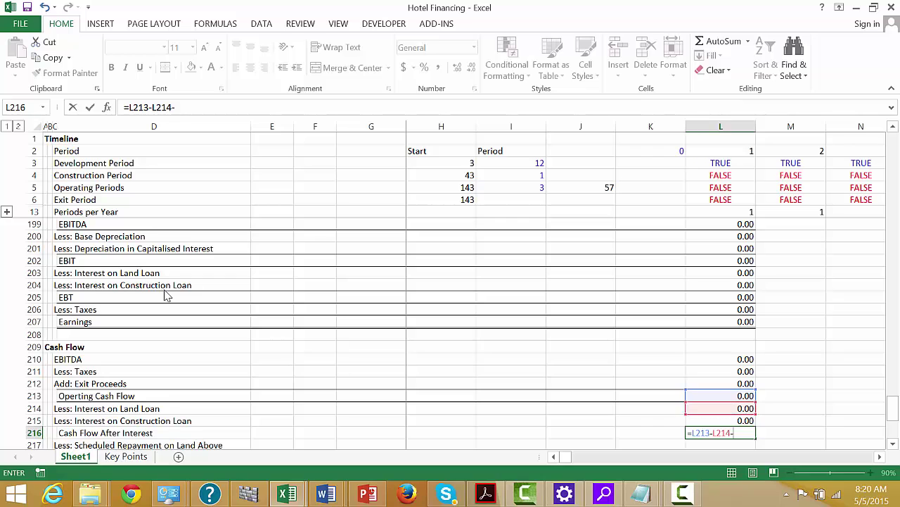
type("-")
key("Up")
key("Return")
Apply a Top and Thick Bottom Border to the Cash Flow After Interest row, from its label through period 1 (D216:L216)
key("Up")
key("ctrl+Left")
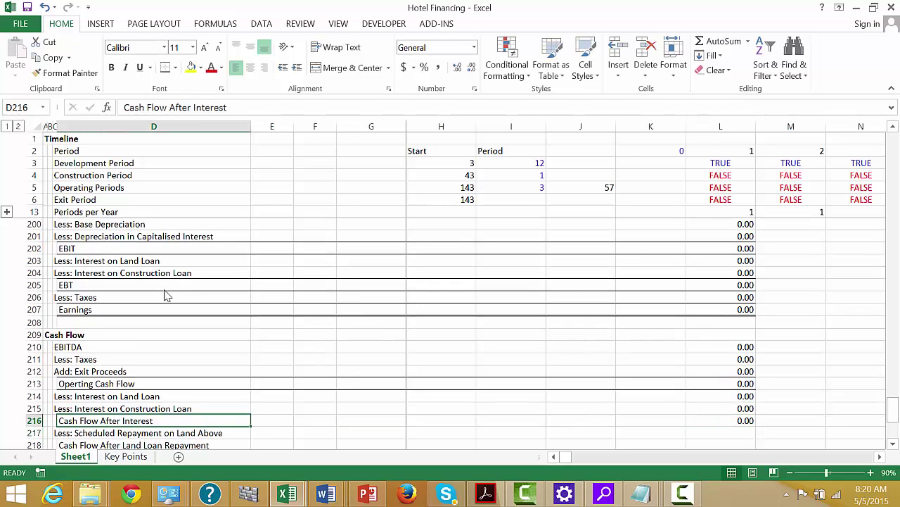
key("ctrl+shift+Right")
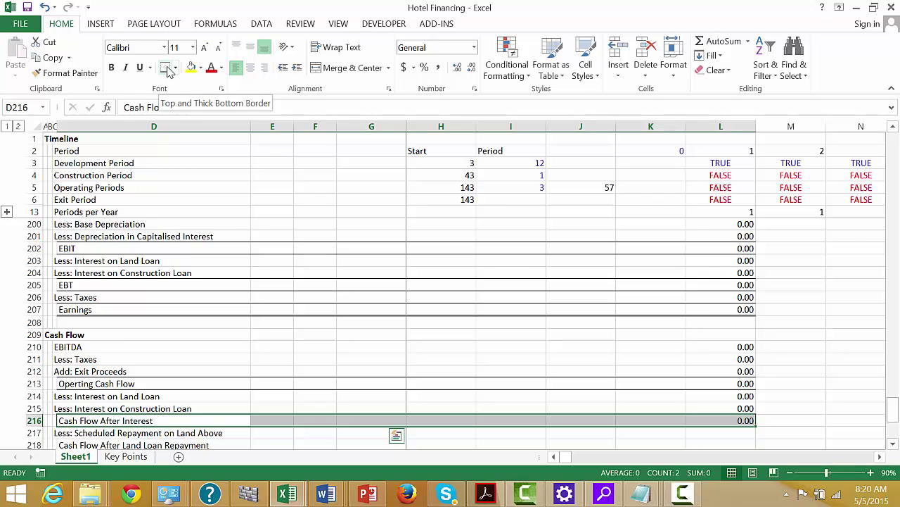
key("Down")
key("Down")
key("Up")
key("Right")
key("Right")
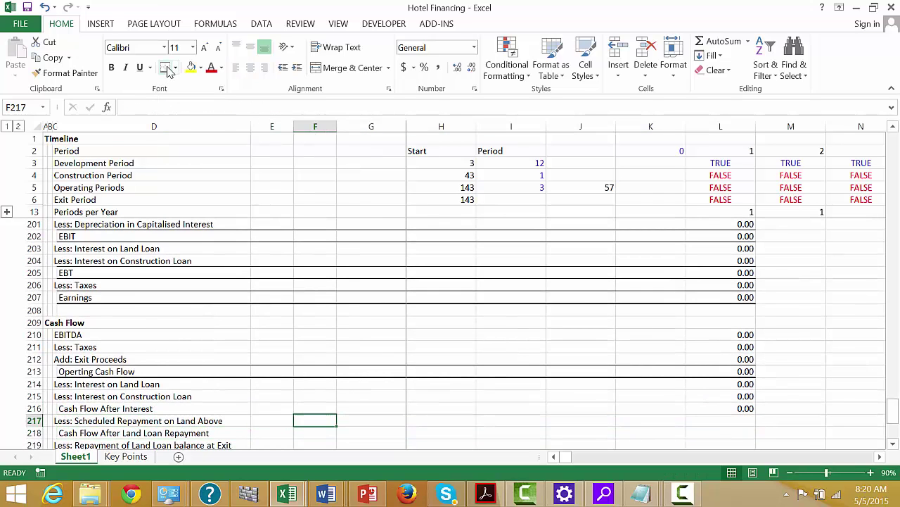
key("Right")
key("Left")
key("Left")
key("Left")
key("Up")
key("ctrl+shift+Right")
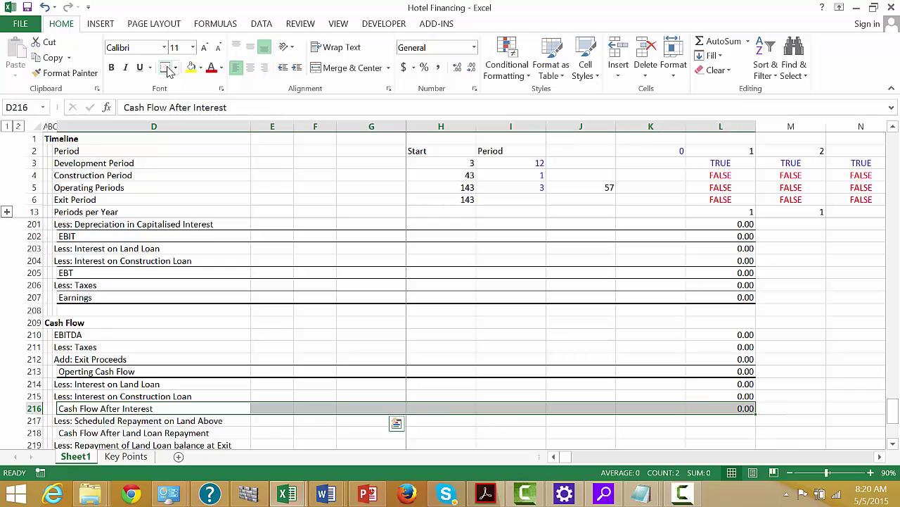
Link the period 1 Less: Scheduled Repayment on Land Above (L217) to the Land Loan's Less: Repayment Scheduled value in row 159
key("Down")
key("Right")
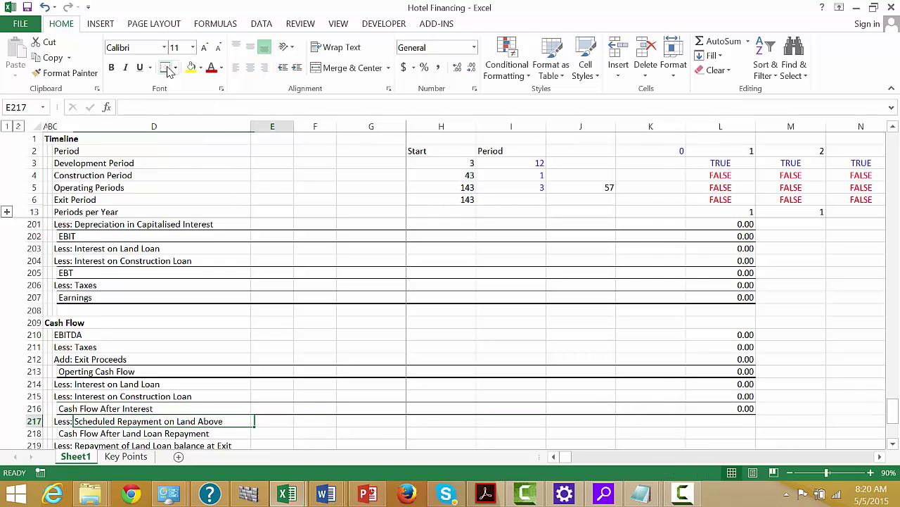
key("Right")
key("Right")
key("Right")
key("Right")
key("Right")
key("Right")
key("Right")
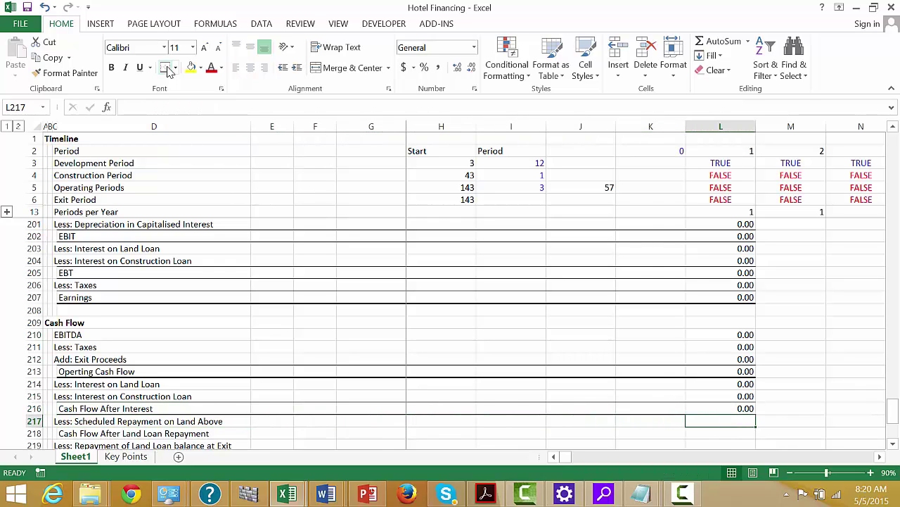
type("=")
key("Up")
key("Up")
key("Up")
key("Up")
key("Up")
key("Up")
key("Up")
key("Up")
key("Up")
key("Up")
key("Up")
key("Up")
key("Up")
key("Up")
key("Up")
key("Up")
key("Up")
key("Up")
key("Up")
key("Up")
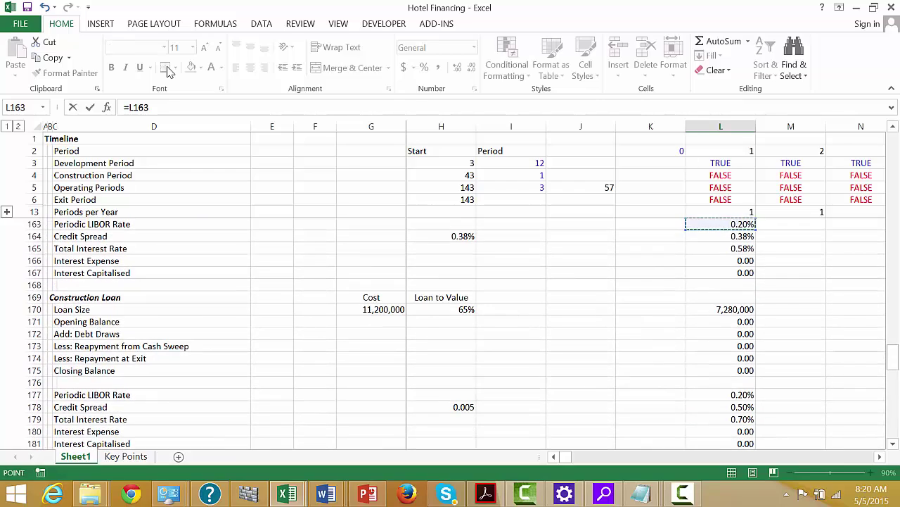
key("Up")
key("Up")
key("Up")
key("Up")
key("Up")
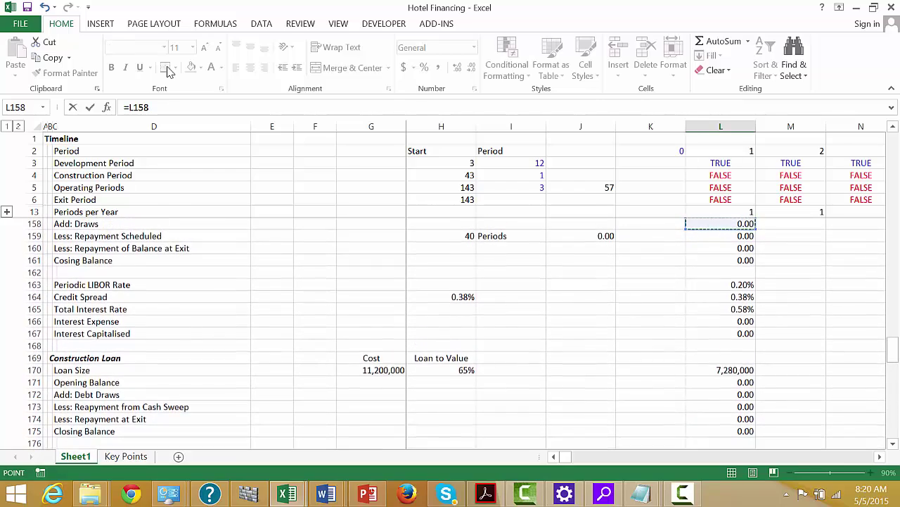
key("Down")
key("Down")
key("Up")
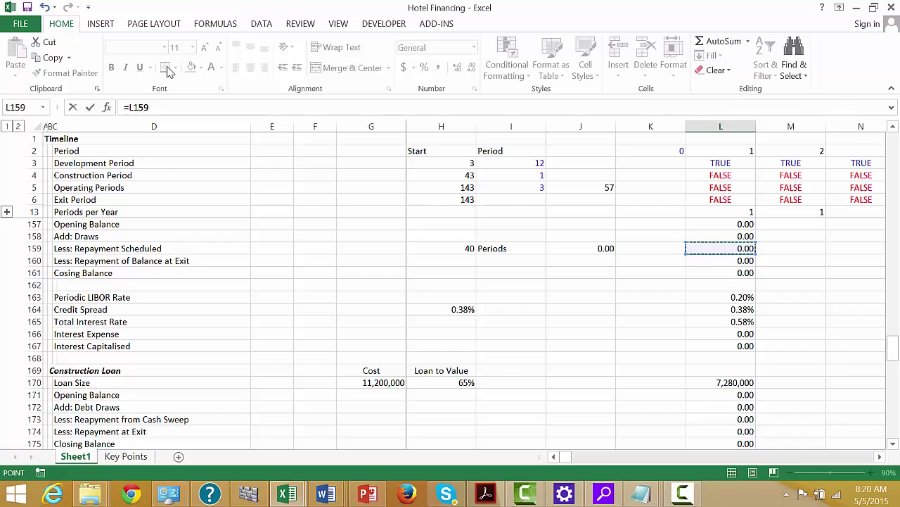
key("Escape")
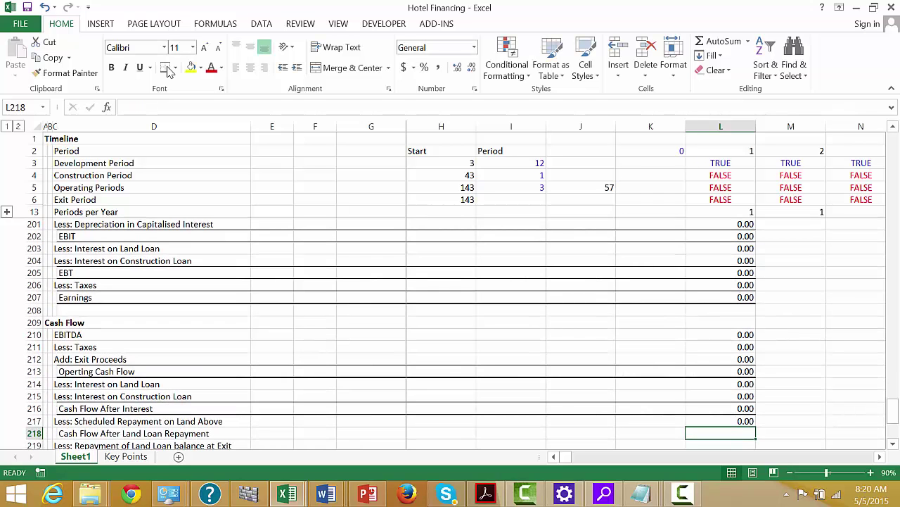
Calculate the period 1 Cash Flow After Land Loan Repayment (L218) with =L216-L217
type("=")
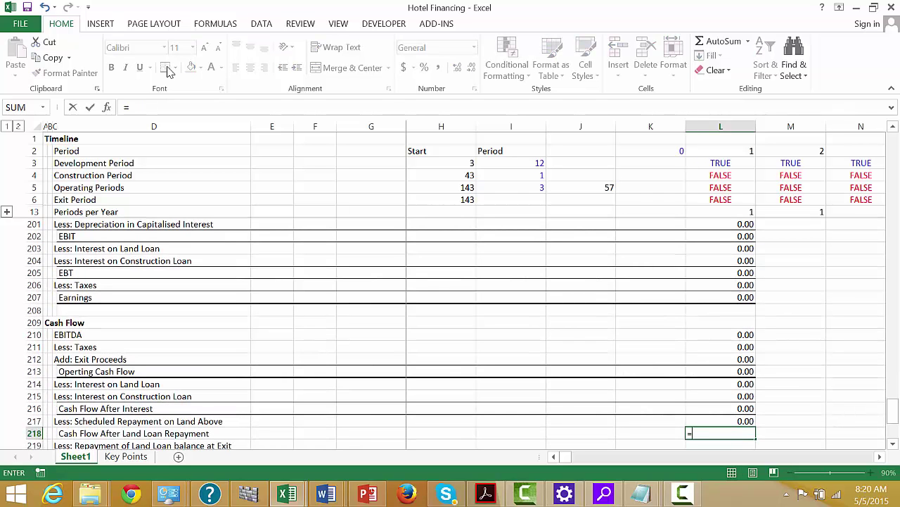
key("Up")
key("Up")
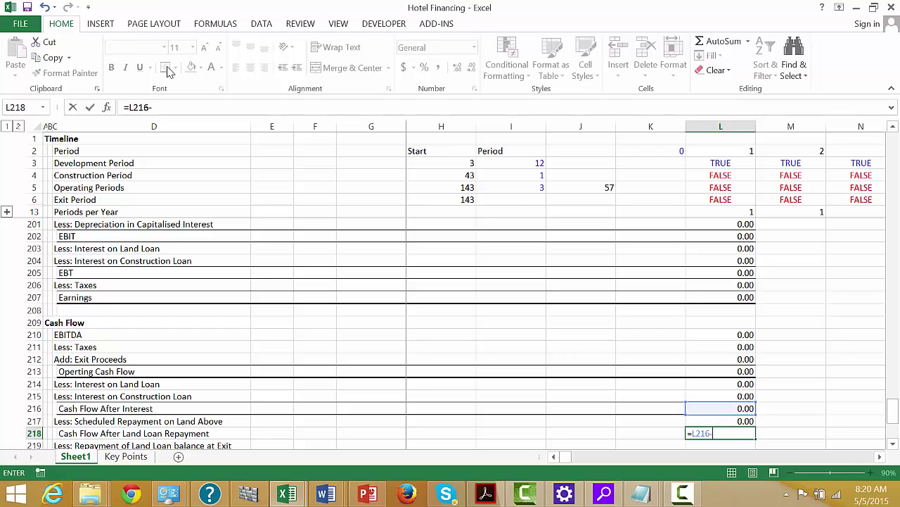
type("-")
key("Up")
key("Return")
Apply a Top and Thick Bottom Border to the Cash Flow After Land Loan Repayment row, from its label through period 1 (D218:L218)
key("Up")
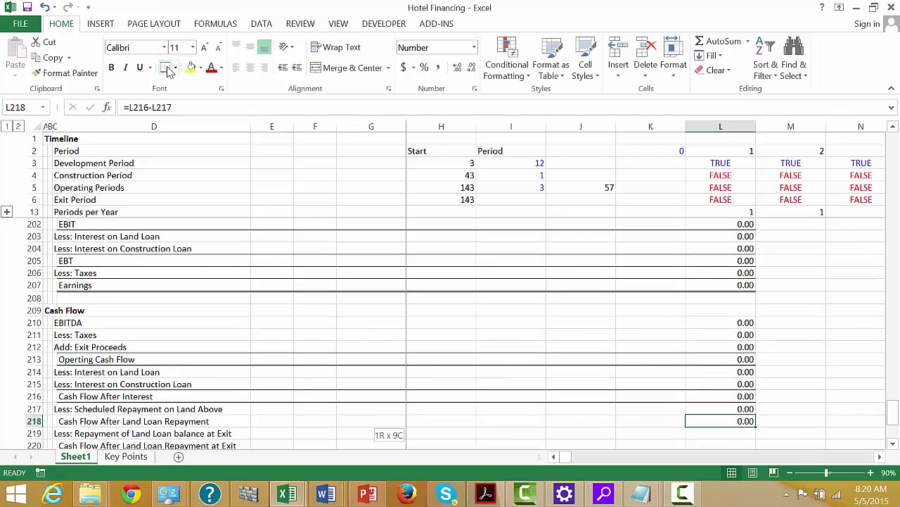
key("ctrl+shift+Left")
left_click(166, 68)
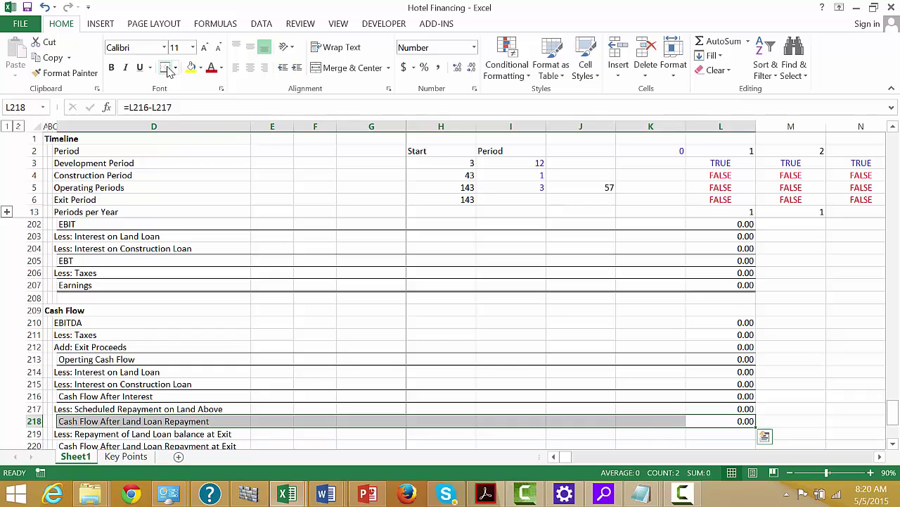
key("Down")
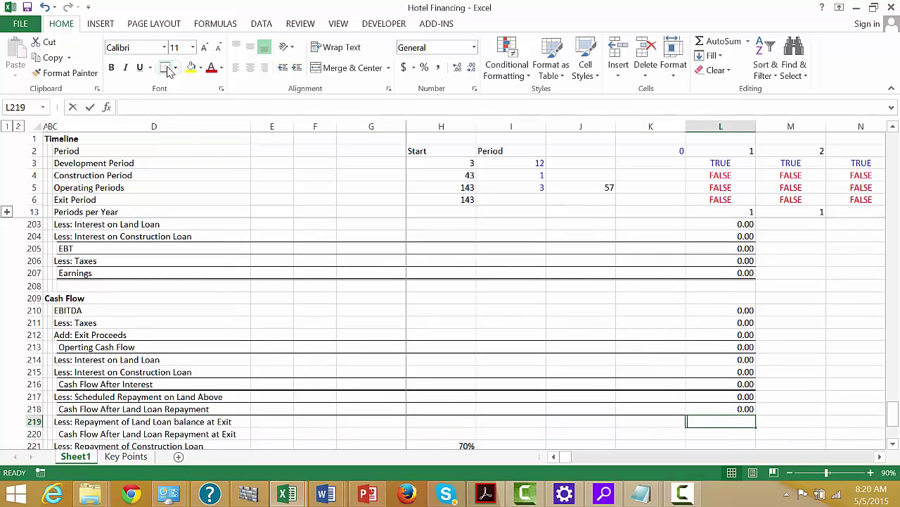
type("=")
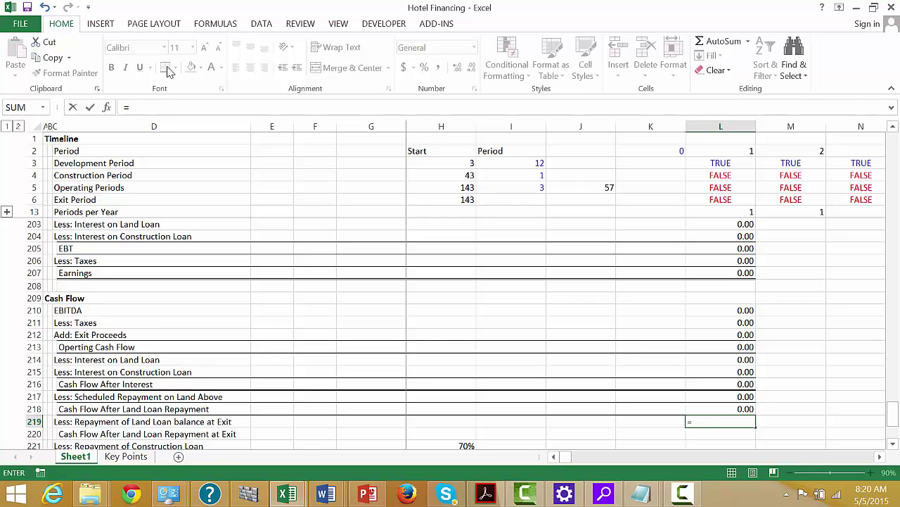
key("Up")
key("Escape")
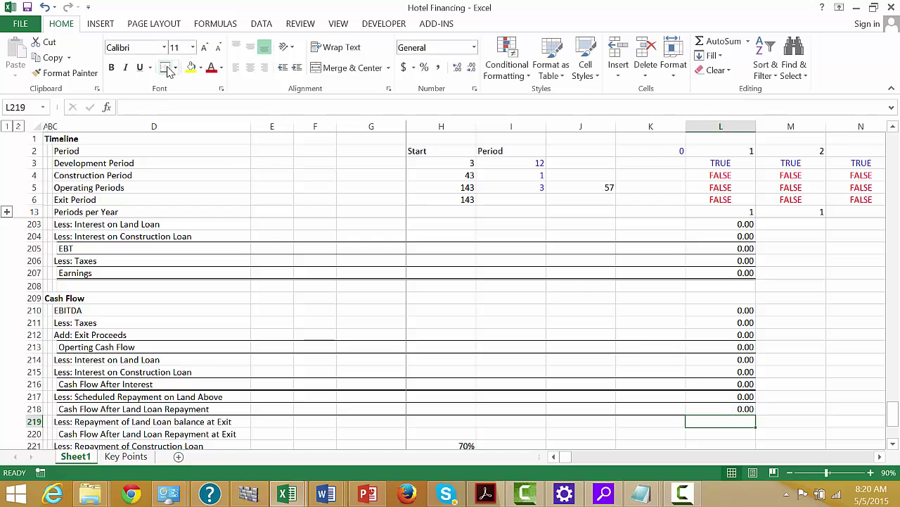
Calculate the period 1 Less: Repayment of Land Loan balance at Exit (L219) with =MIN(L157,L218), using the Land Loan opening balance
type("=min(")
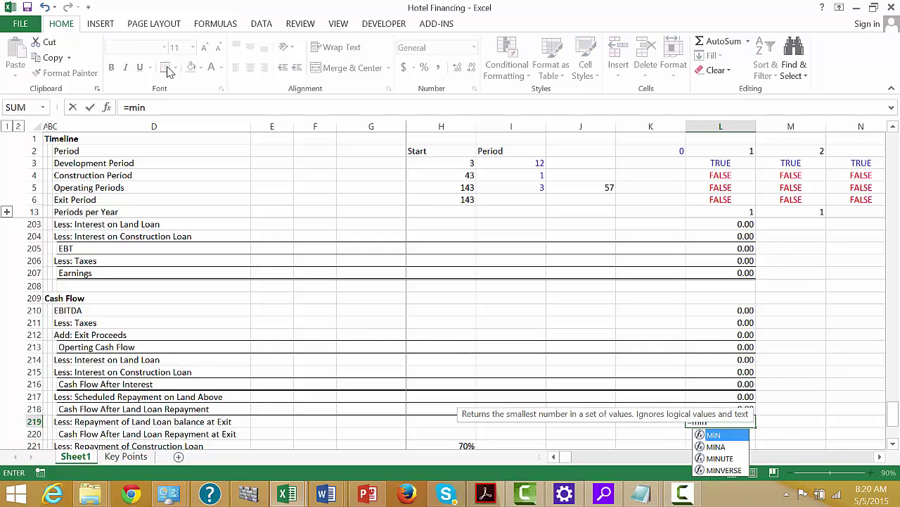
key("Page_Up")
key("Page_Up")
key("Page_Up")
key("Page_Up")
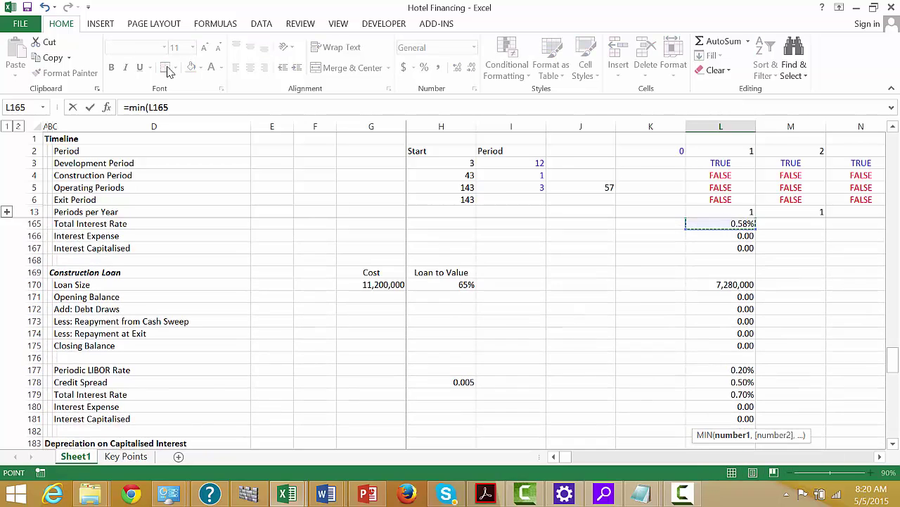
key("Down")
key("Down")
key("Down")
key("Down")
key("Down")
key("Down")
key("Down")
key("Down")
key("Down")
key("Down")
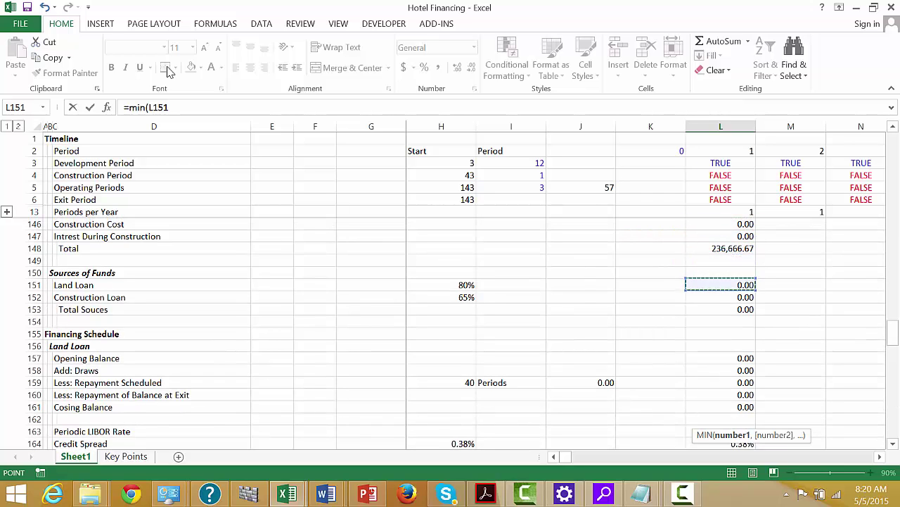
key("Down")
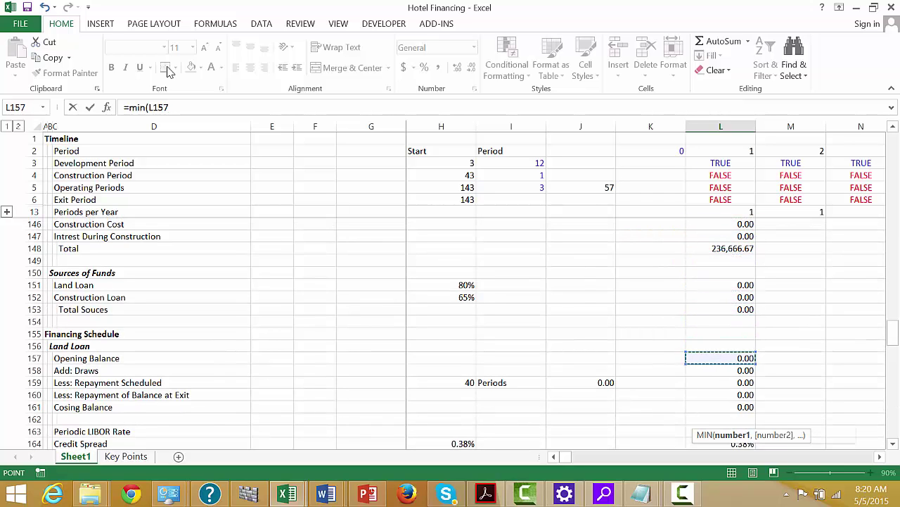
type(",")
key("Up")
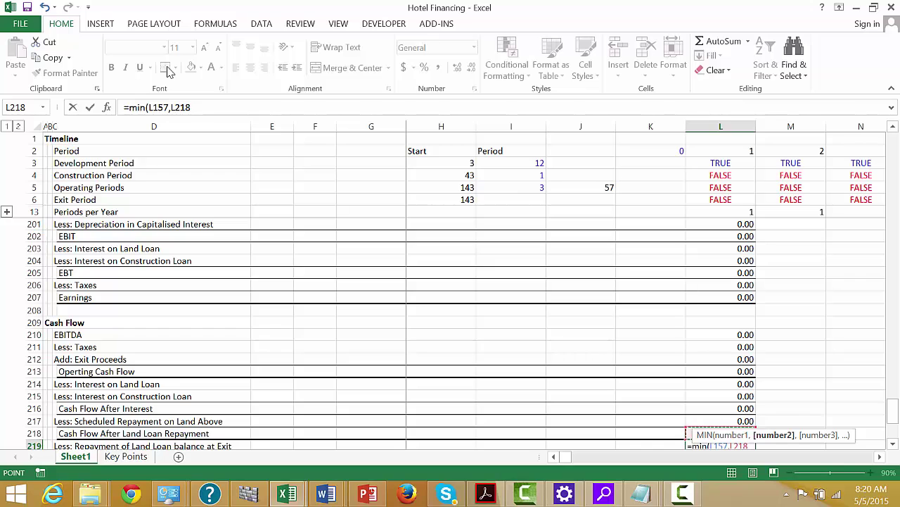
key("Return")
key("Up")
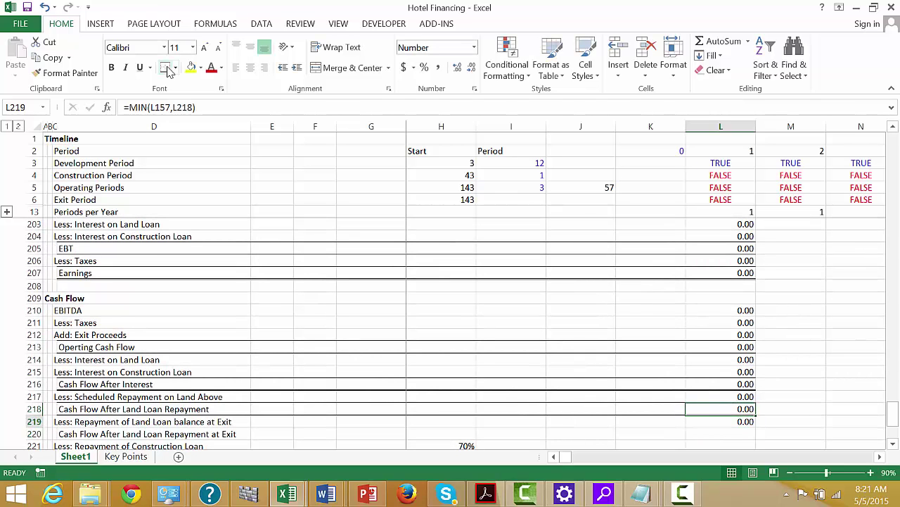
key("F2")
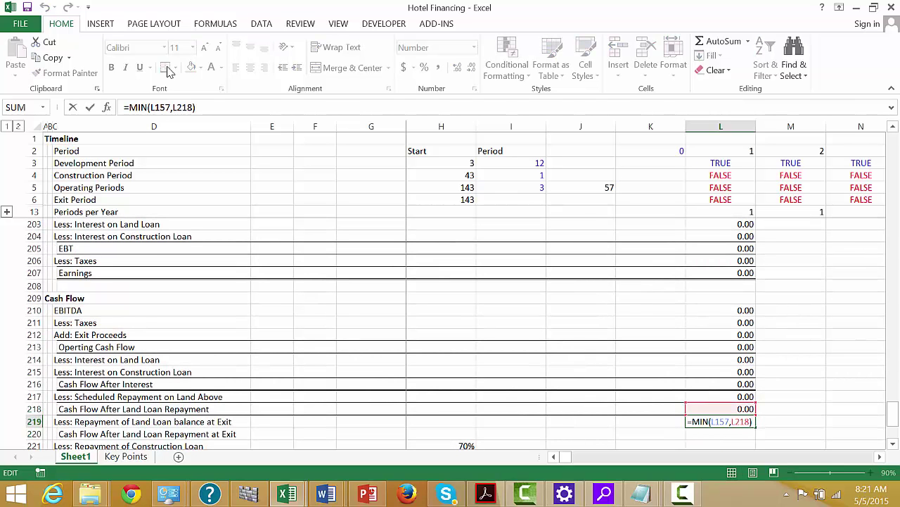
key("Return")
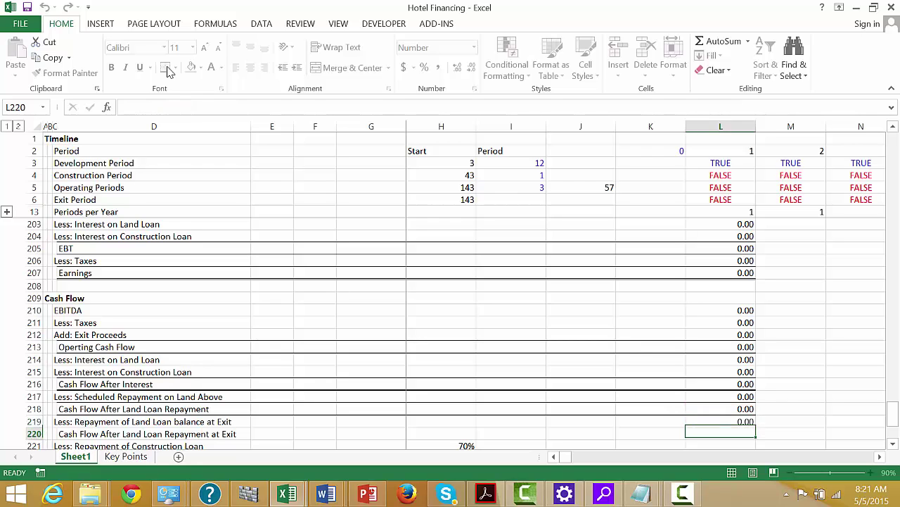
Floor the period 1 Less: Repayment of Land Loan balance at Exit (L219) at zero with =MAX(MIN(L157,L218),0)
key("Up")
key("Up")
key("Down")
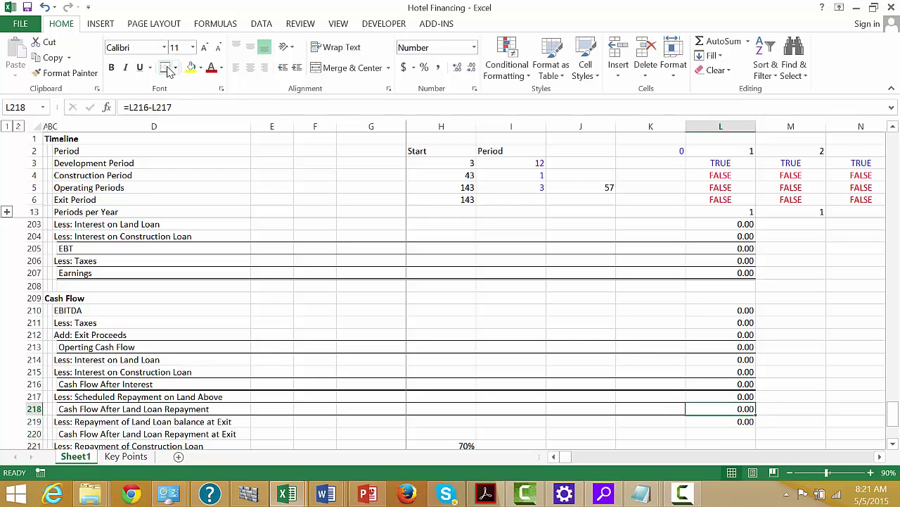
key("Down")
key("Up")
key("Down")
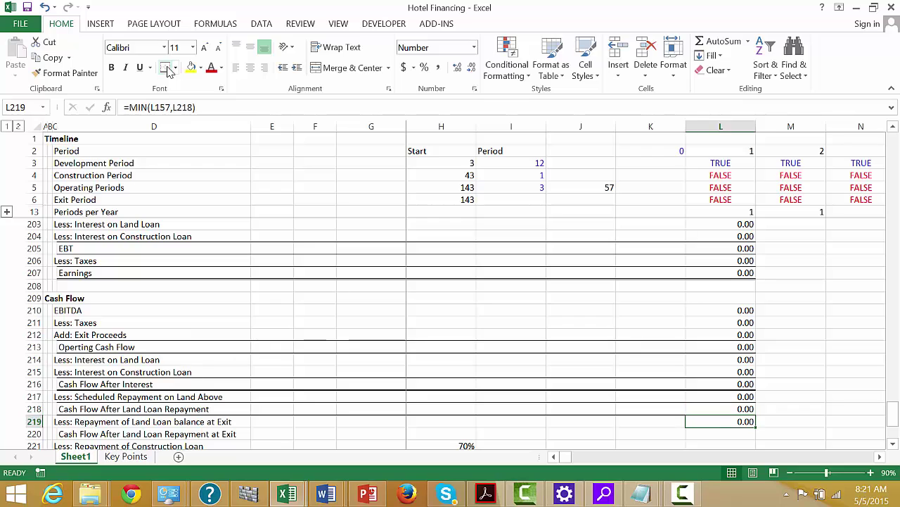
key("F2")
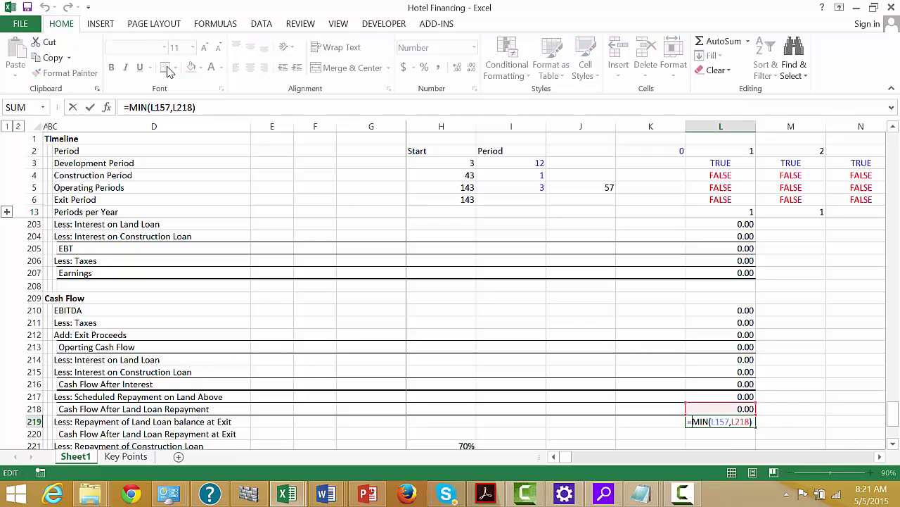
key("Home")
key("Right")
type("max(")
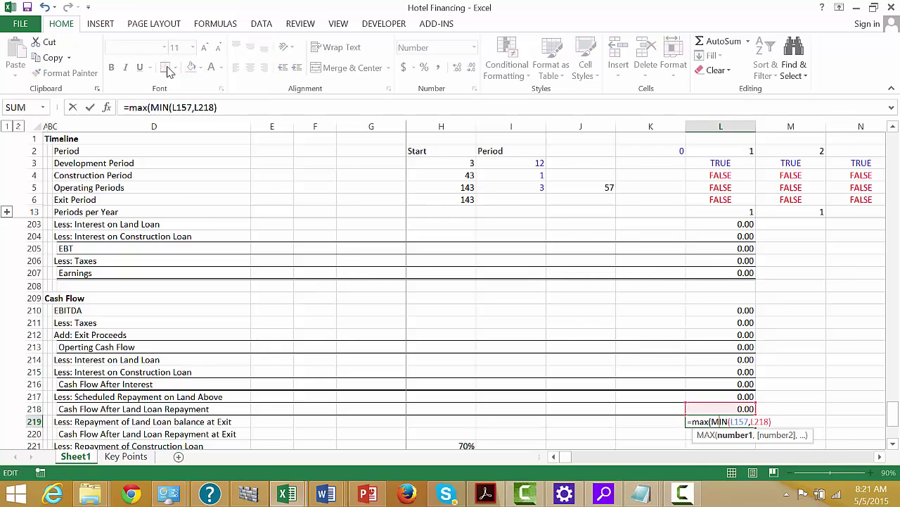
key("Right")
key("Right")
key("Right")
key("Right")
key("Right")
key("Right")
key("Right")
key("Right")
key("Right")
key("Right")
key("Right")
key("Right")
key("Right")
key("Right")
type(",0)")
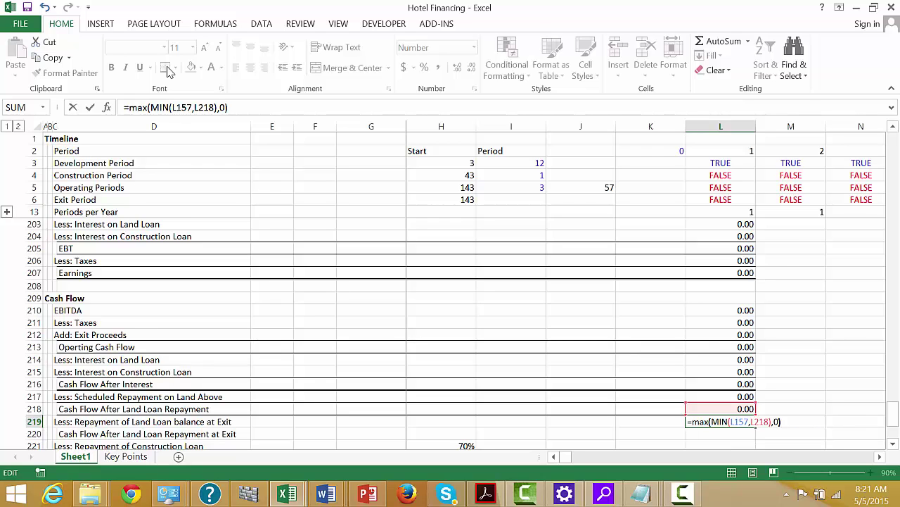
key("Return")
Calculate the period 1 Cash Flow After Land Loan Repayment at Exit (L220) with =L218-L219
key("Left")
key("Left")
key("Left")
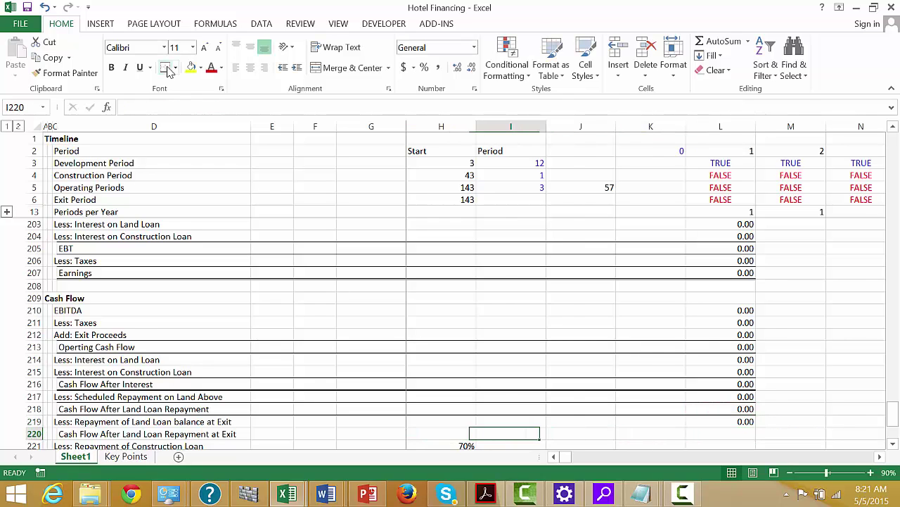
key("Right")
key("Right")
key("Right")
type("=")
key("Up")
key("Up")
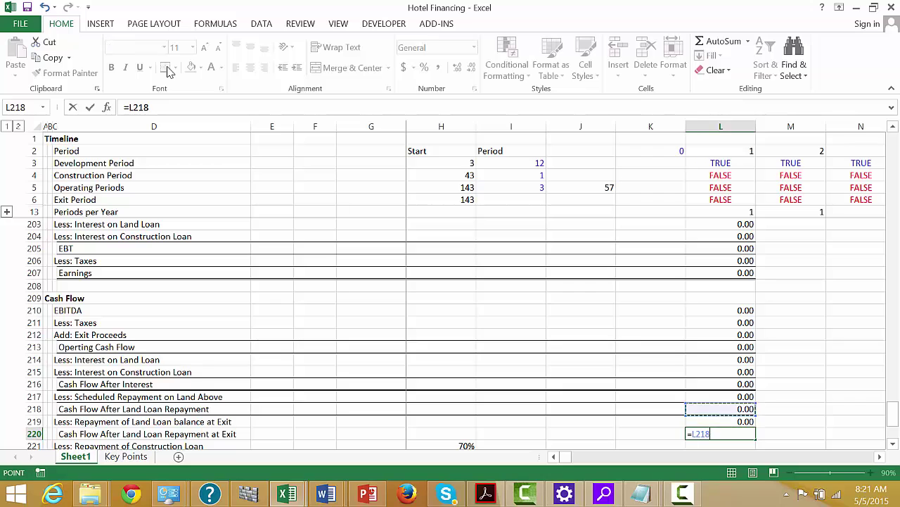
type("-")
key("Up")
key("Return")
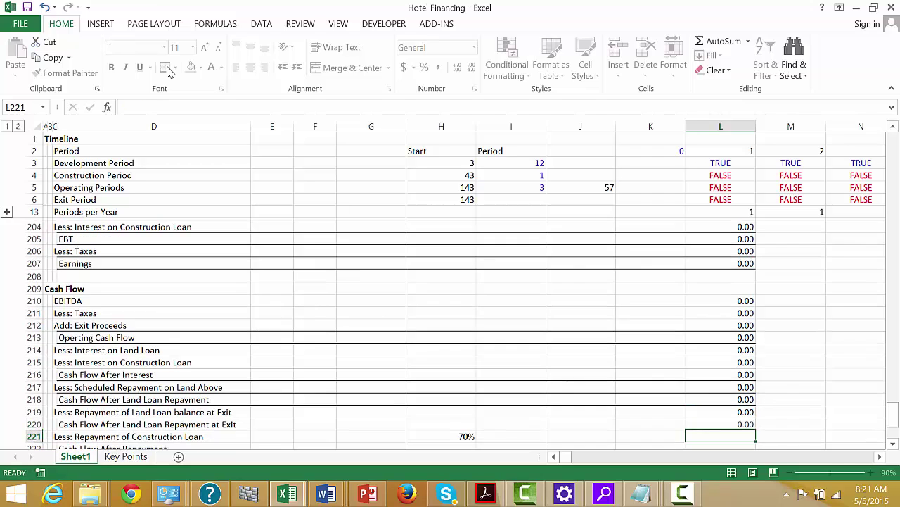
Apply a Top and Thick Bottom Border to the Cash Flow After Land Loan Repayment at Exit row, from its label through period 1 (D220:L220)
key("Up")
key("ctrl+shift+Left")
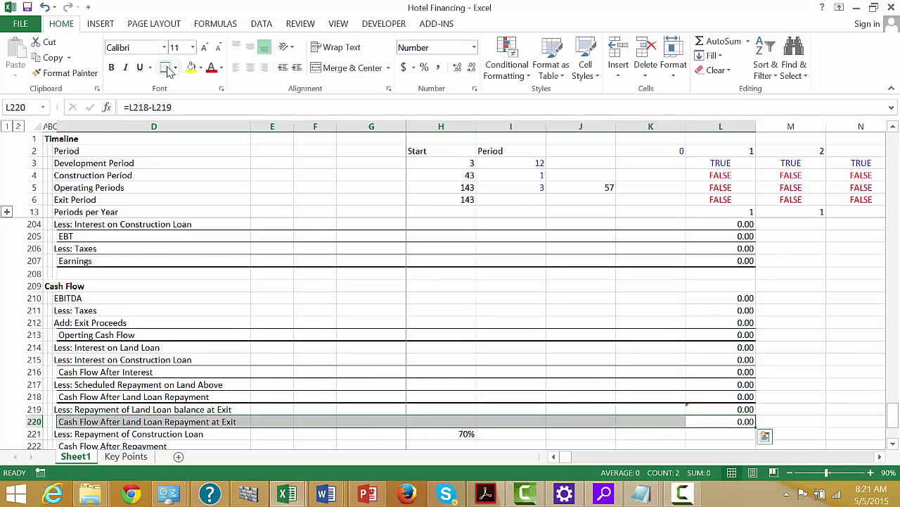
left_click(166, 69)
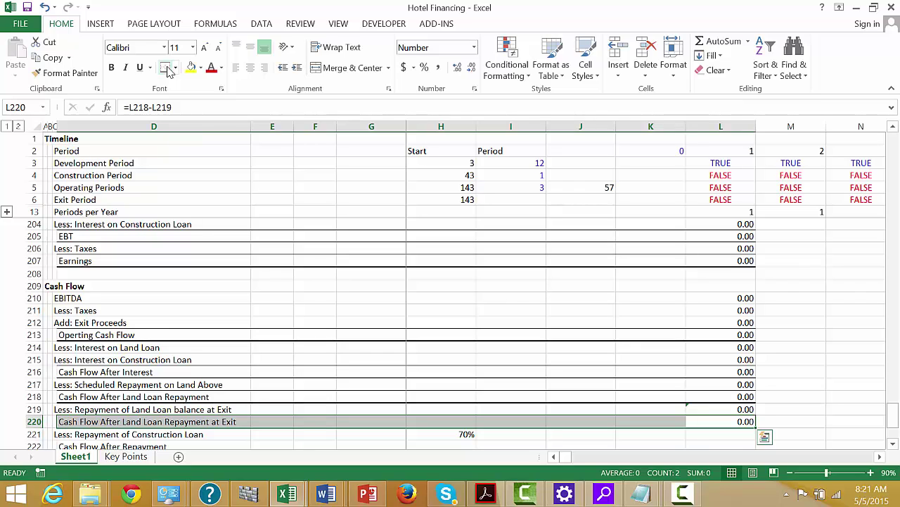
key("Down")
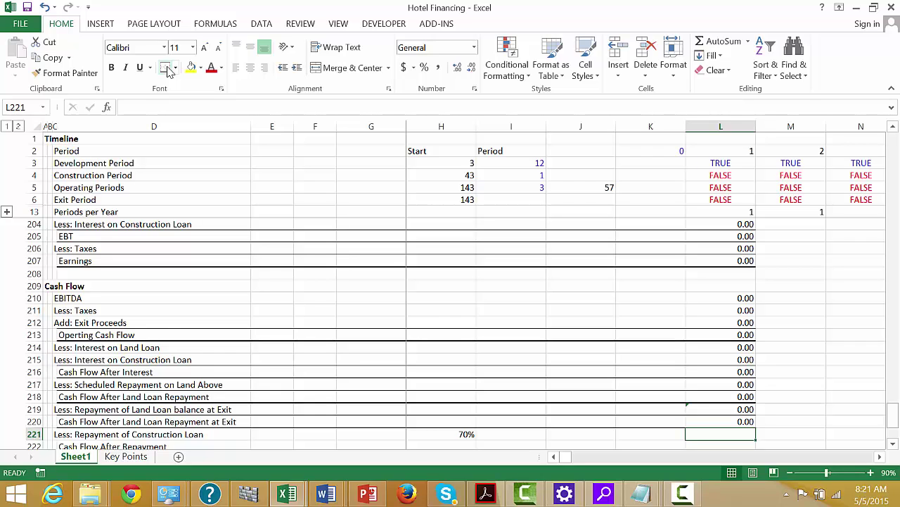
Calculate the period 1 Less: Repayment of Construction Loan (L221) with =MIN(L220*$H$221,L171) and format it as a number with two decimals
type("max")
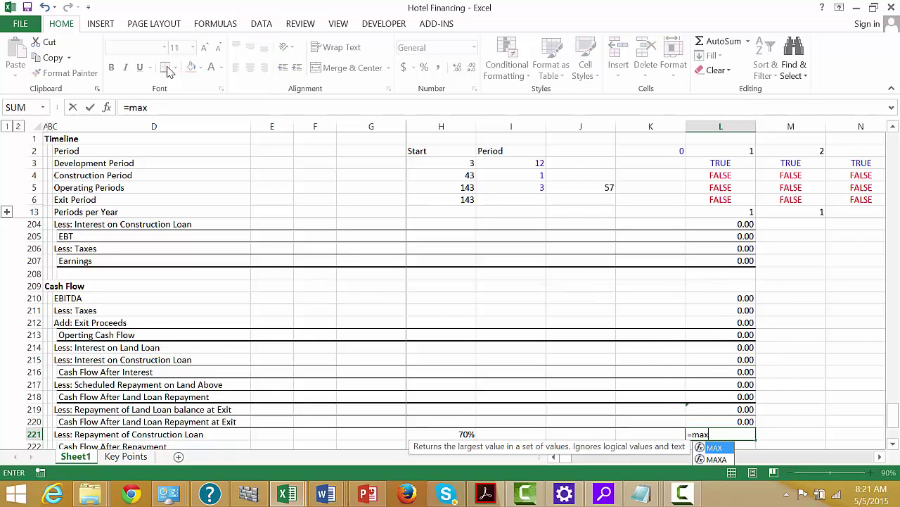
key("BackSpace")
key("BackSpace")
type("in)")
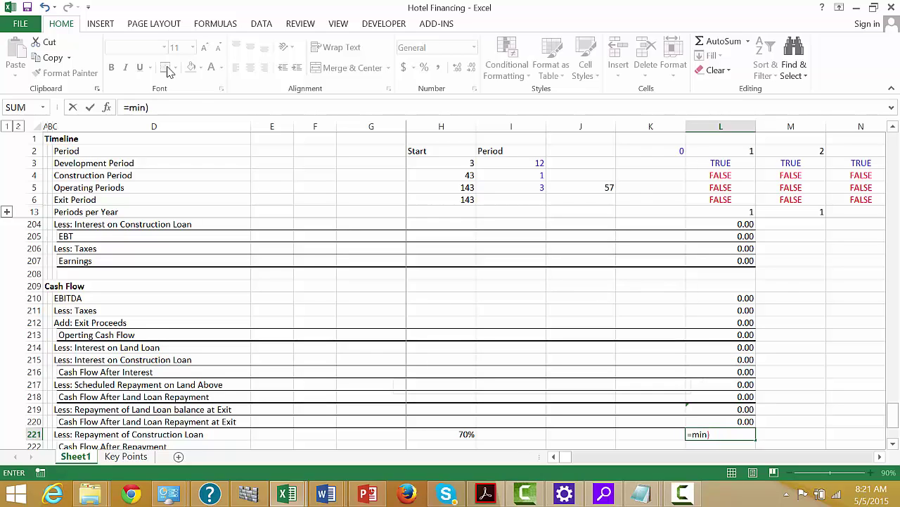
key("BackSpace")
type("(")
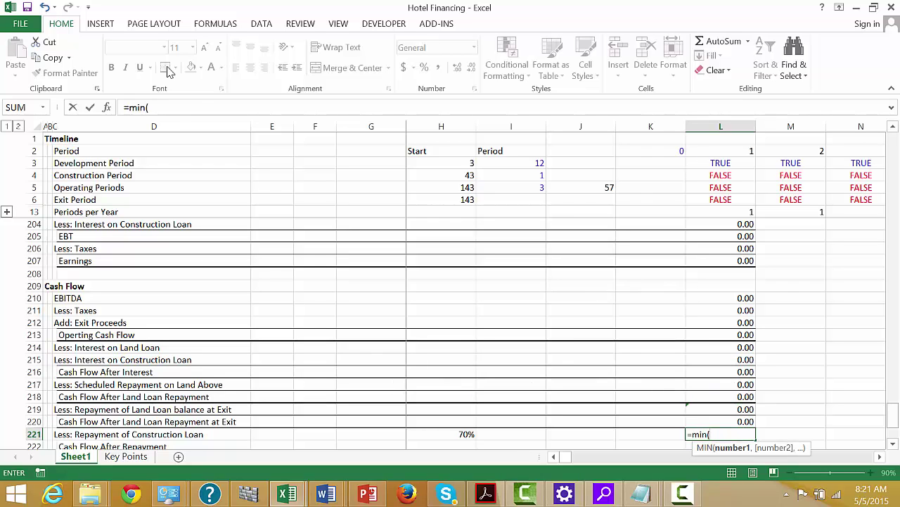
key("Up")
type("*")
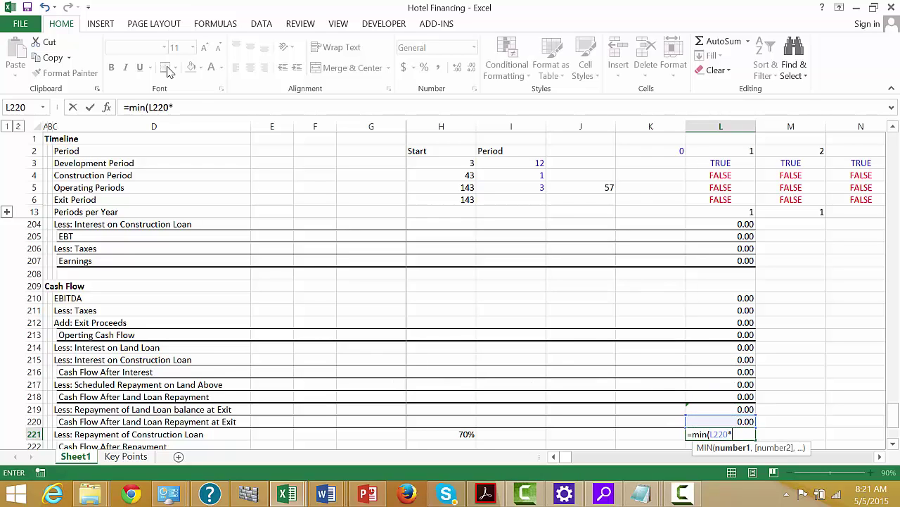
key("Left")
key("Left")
key("Left")
key("Left")
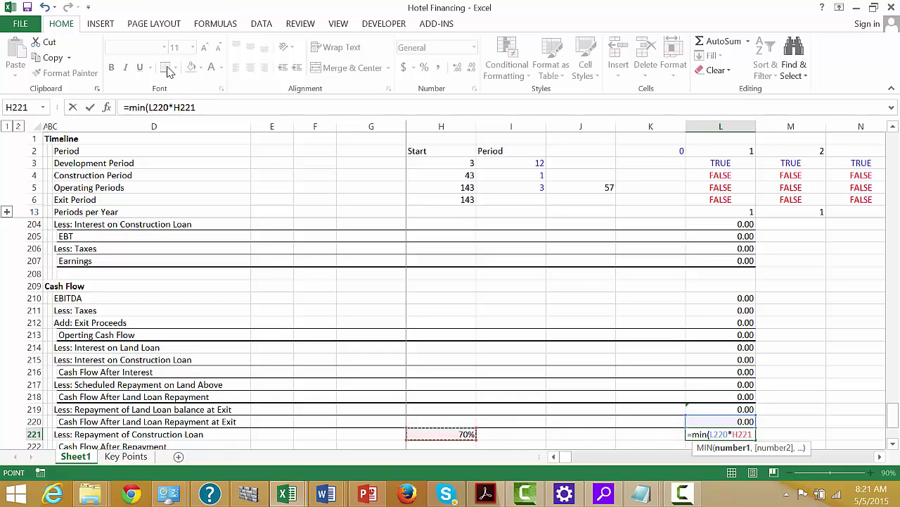
key("F4")
type(",")
key("Up")
key("Up")
key("Up")
key("Up")
key("Up")
key("Up")
key("Up")
key("Up")
key("Up")
key("Up")
key("Up")
key("Up")
key("Up")
key("Up")
key("Up")
key("Up")
key("Up")
key("Up")
key("Up")
key("Up")
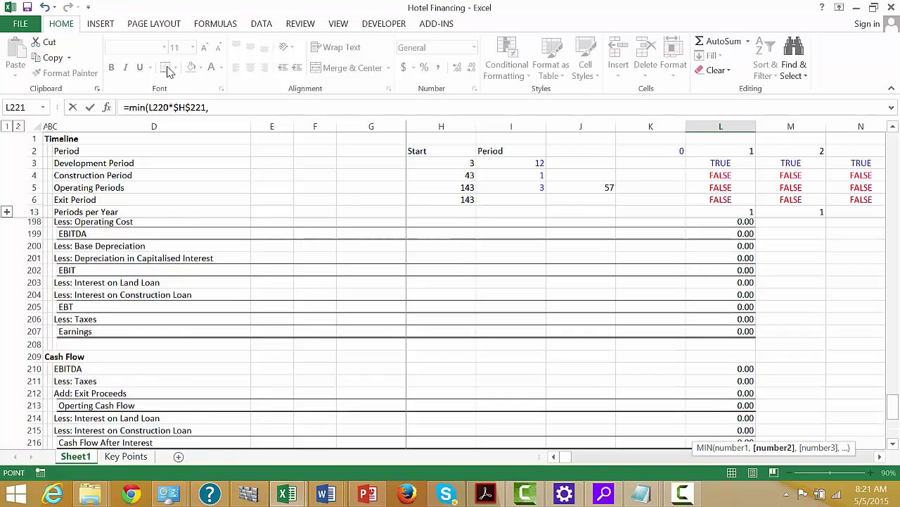
key("Down")
key("Down")
key("Down")
key("Down")
key("Down")
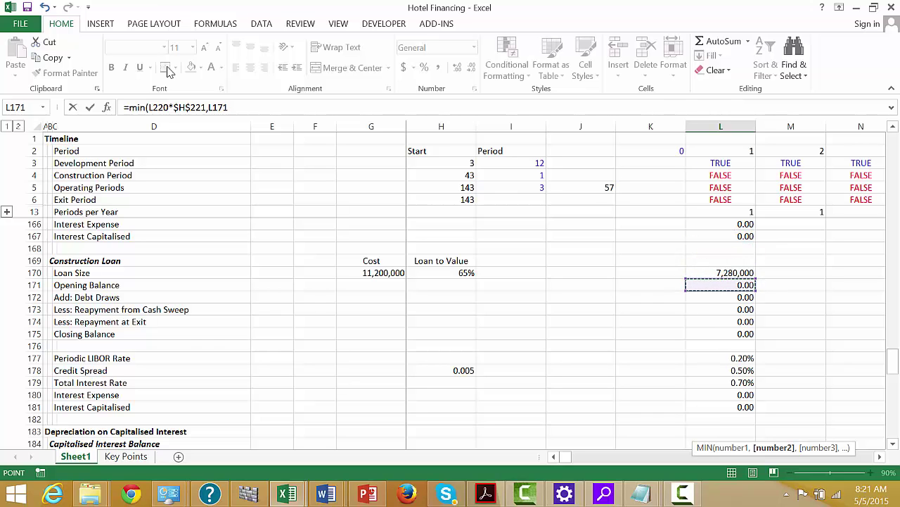
key("Return")
key("Up")
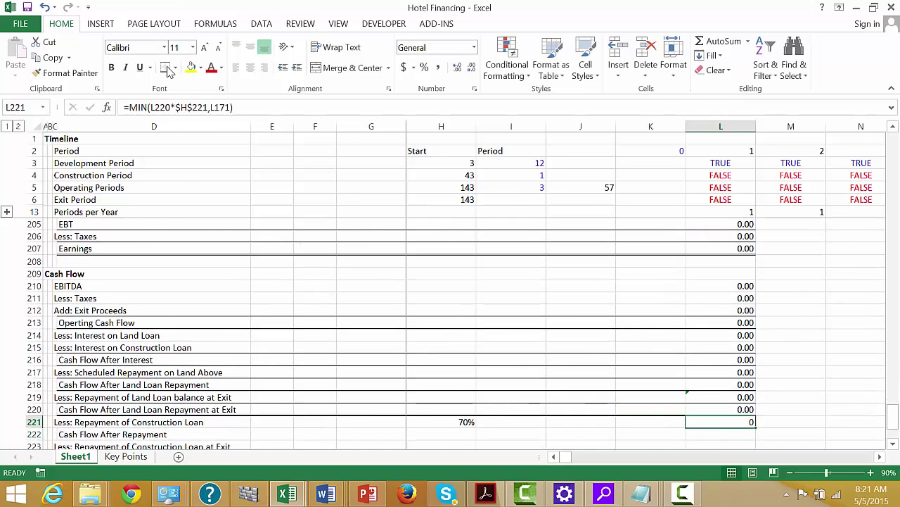
key("ctrl+shift+1")
key("Down")
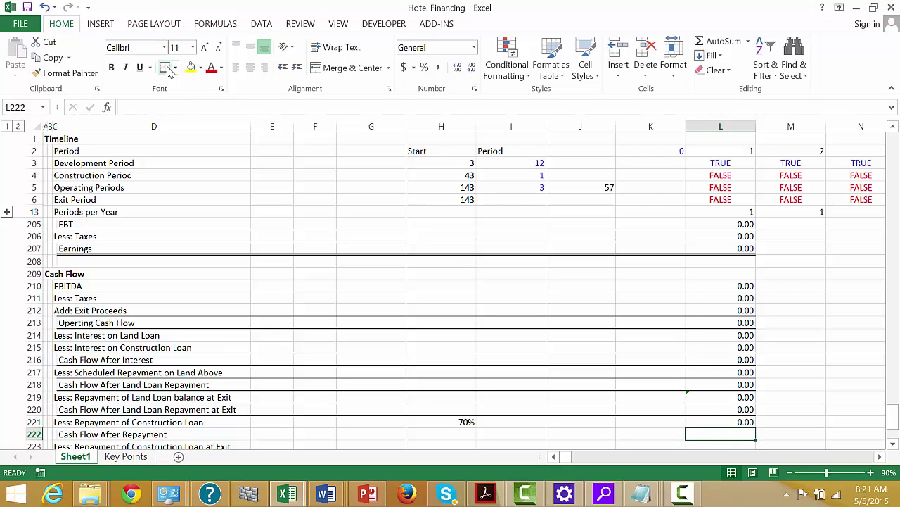
Calculate the period 1 Cash Flow After Repayment (L222) with =L220-L221
type("=")
key("Up")
key("Up")
type("-")
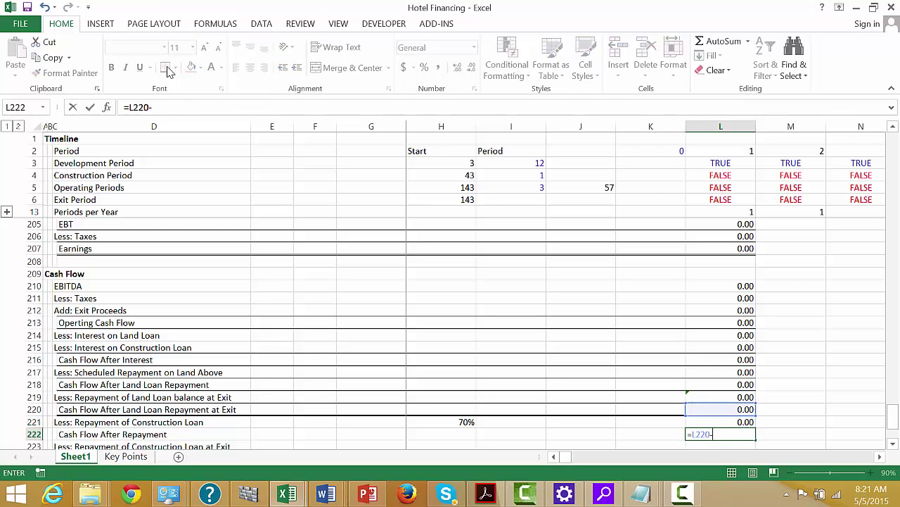
key("Up")
key("Return")
Apply a Top and Thick Bottom Border to the Cash Flow After Repayment row, from its label through period 1 (D222:L222)
key("Up")
key("ctrl+shift+Left")
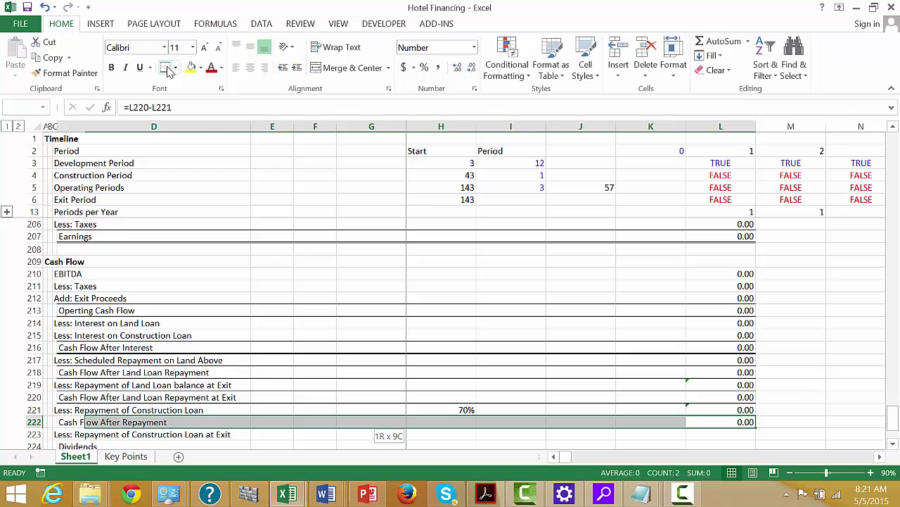
left_click(166, 68)
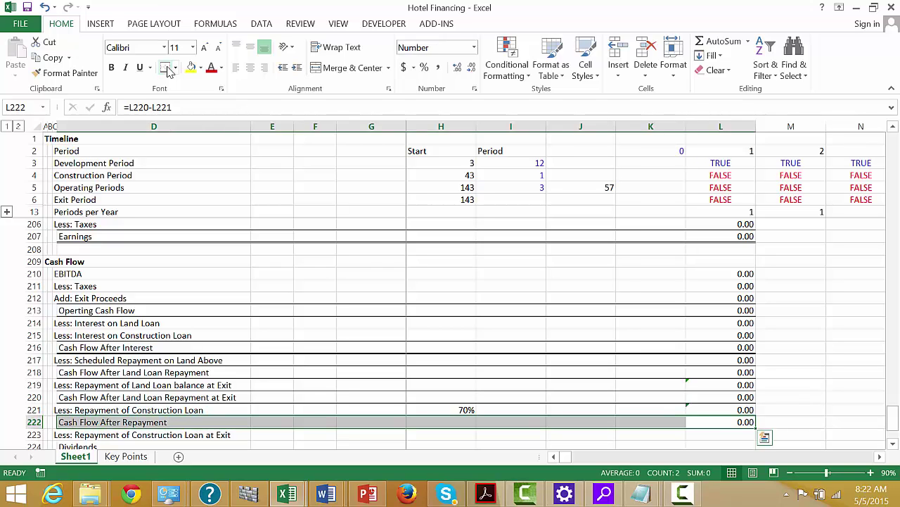
key("Down")
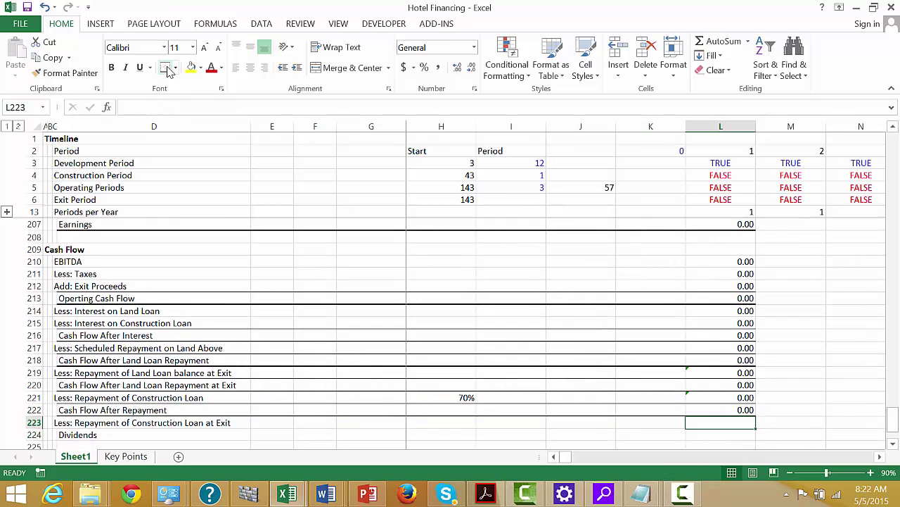
type("=")
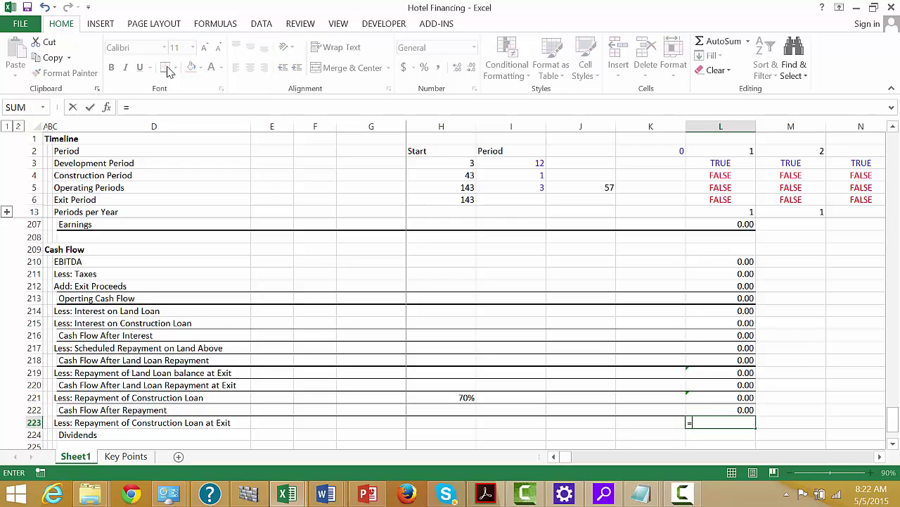
key("Up")
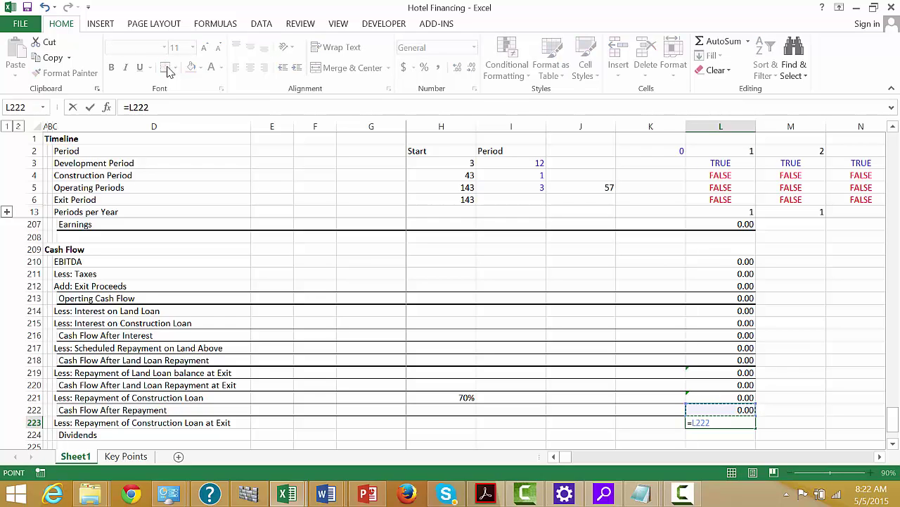
key("Escape")
Calculate the period 1 Less: Repayment of Construction Loan at Exit (L223) with =MIN(L171-L173,L221), using the Construction Loan opening balance and cash sweep repayment
type("=min(")
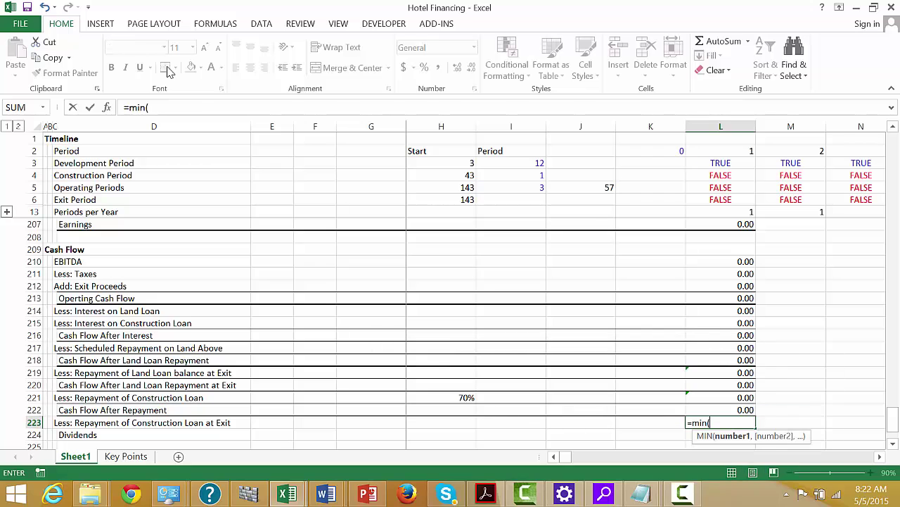
key("Up")
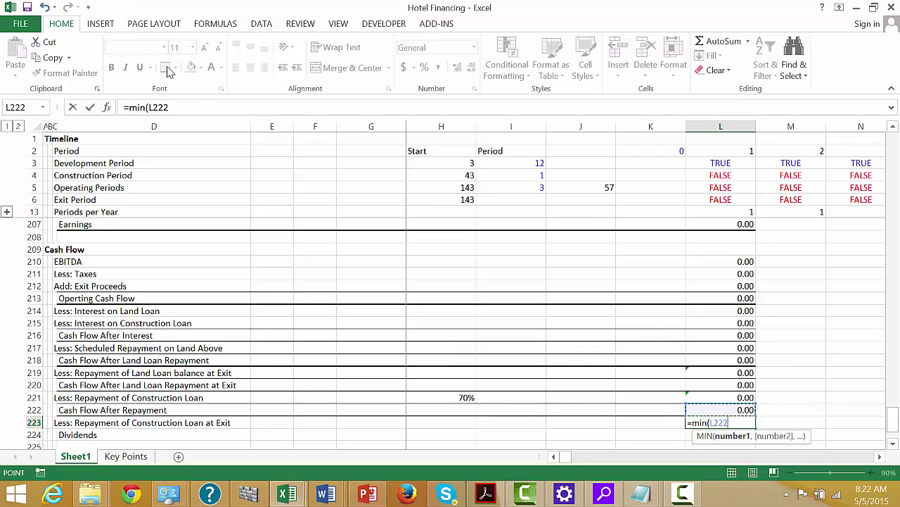
key("Up")
key("Up")
key("Up")
key("Up")
key("Up")
key("Up")
key("Up")
key("Up")
key("Up")
key("Up")
key("Up")
key("Up")
key("Up")
key("Up")
key("Up")
key("Up")
key("Up")
key("Up")
key("Up")
key("Up")
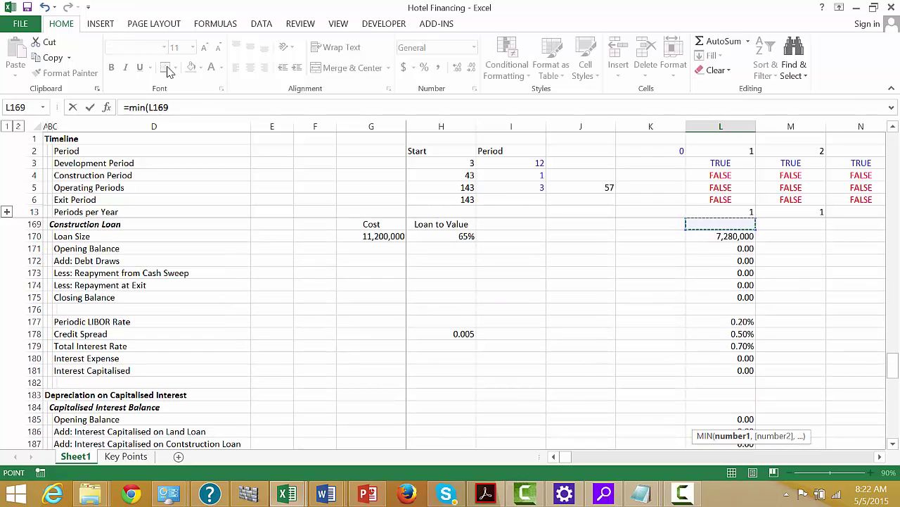
key("Up")
key("Up")
key("Down")
key("Down")
key("Down")
key("Down")
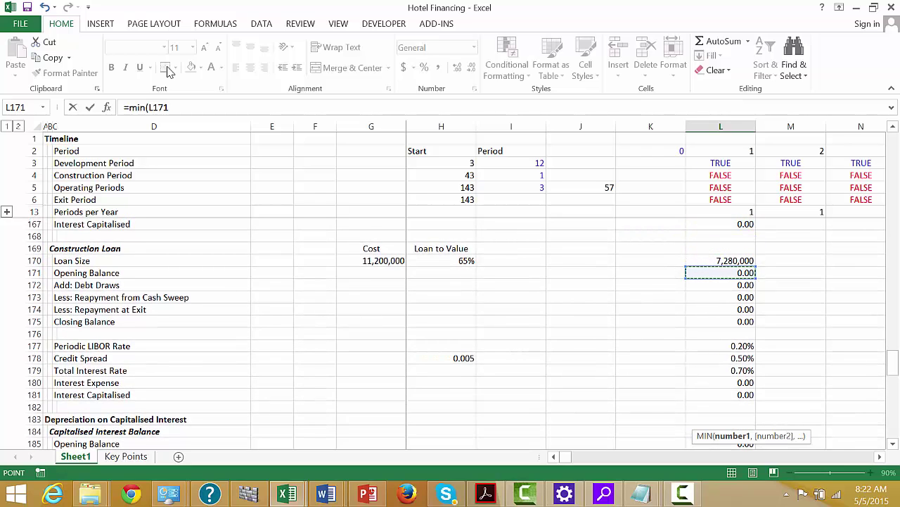
type("-")
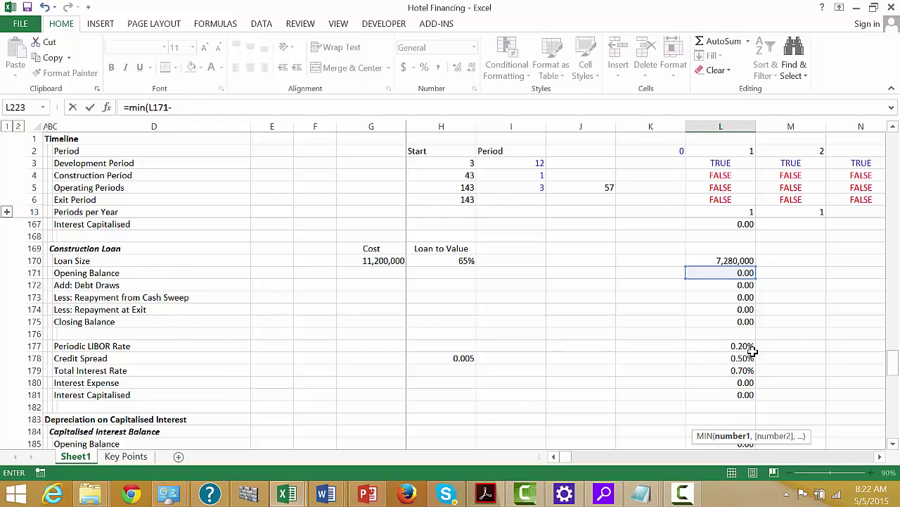
left_click(736, 298)
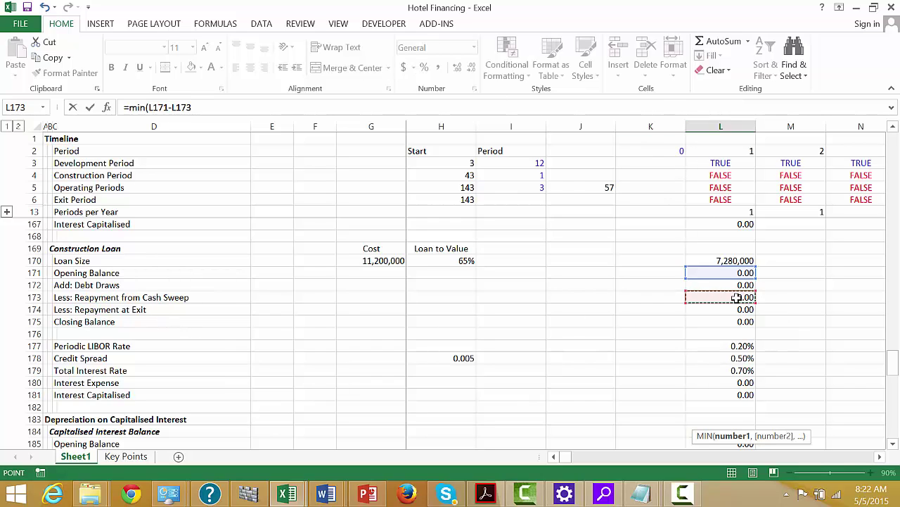
type(",")
key("Up")
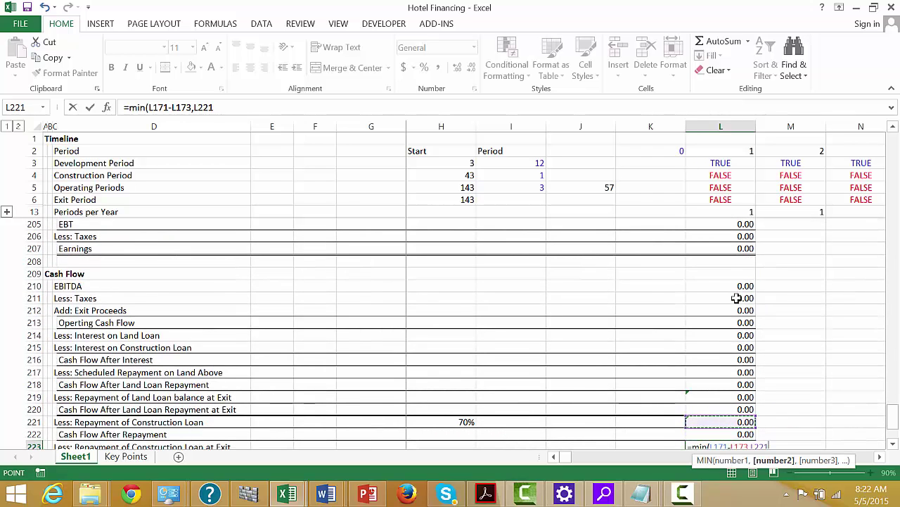
key("Return")
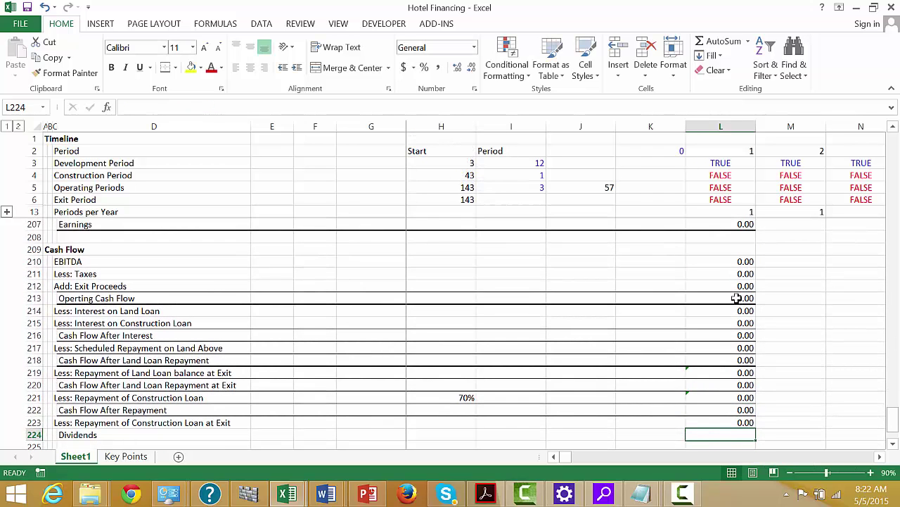
Calculate the period 1 Dividends (L224) with =L222-L223, deducting the construction loan repayment at exit from Cash Flow After Repayment
type("=")
key("Up")
key("Up")
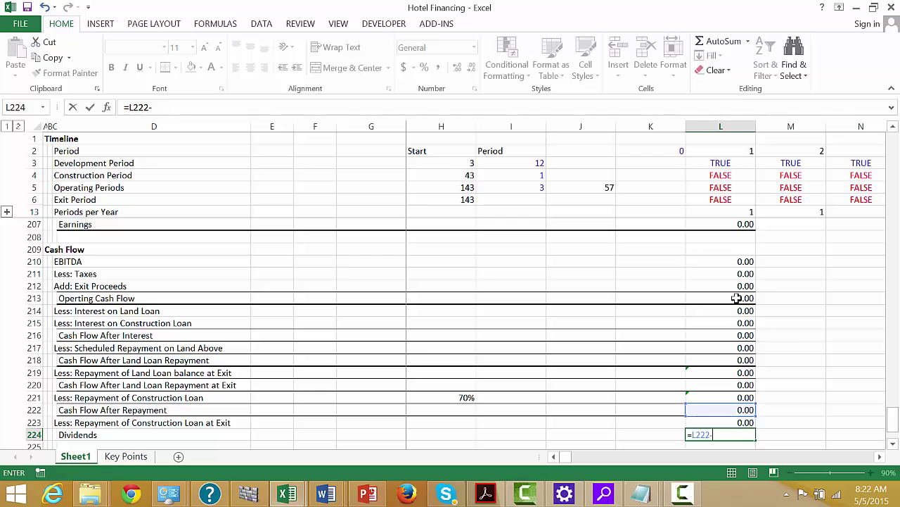
key("Up")
key("Return")
Apply a Top and Double Bottom Border to the Dividends row, from its label through period 1 (D224:L224)
key("Up")
key("ctrl+shift+Left")
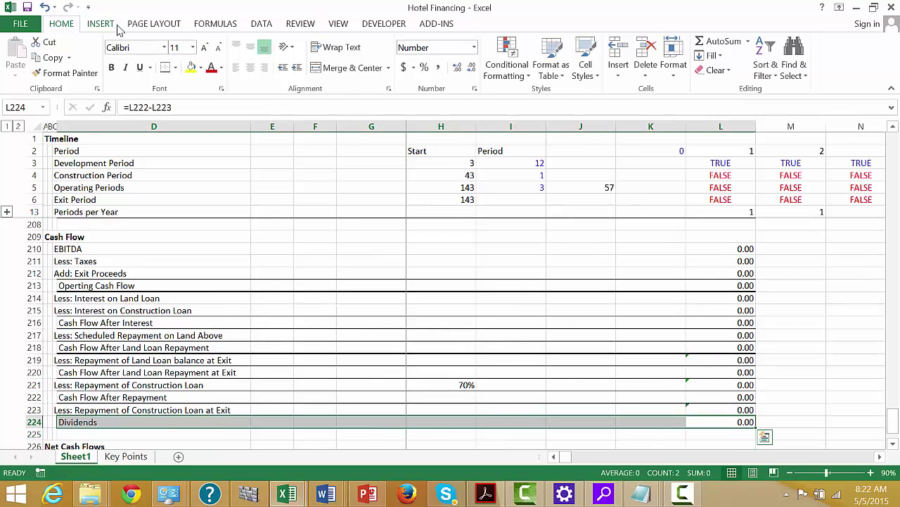
left_click(175, 68)
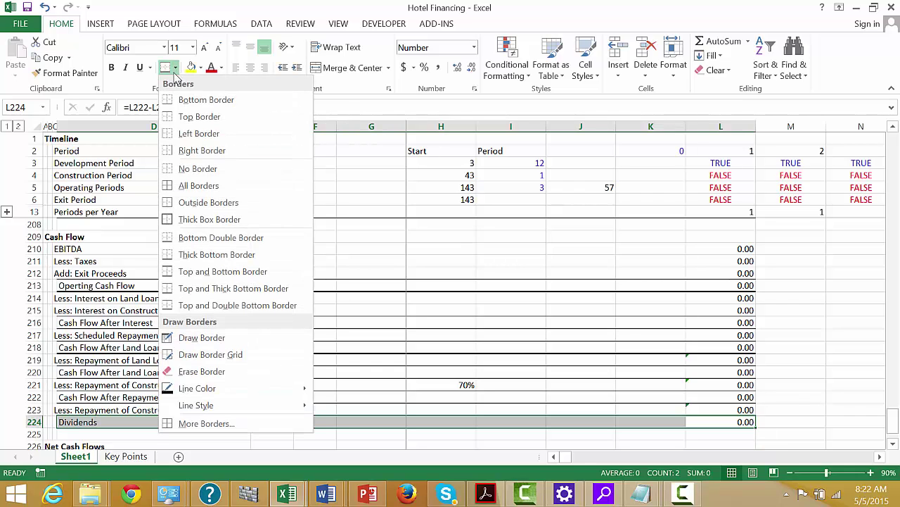
left_click(168, 310)
Review the period 1 loan repayment and remaining cash flow formulas in L218:L221, including the cells referenced by the construction loan repayment
key("Right")
key("Up")
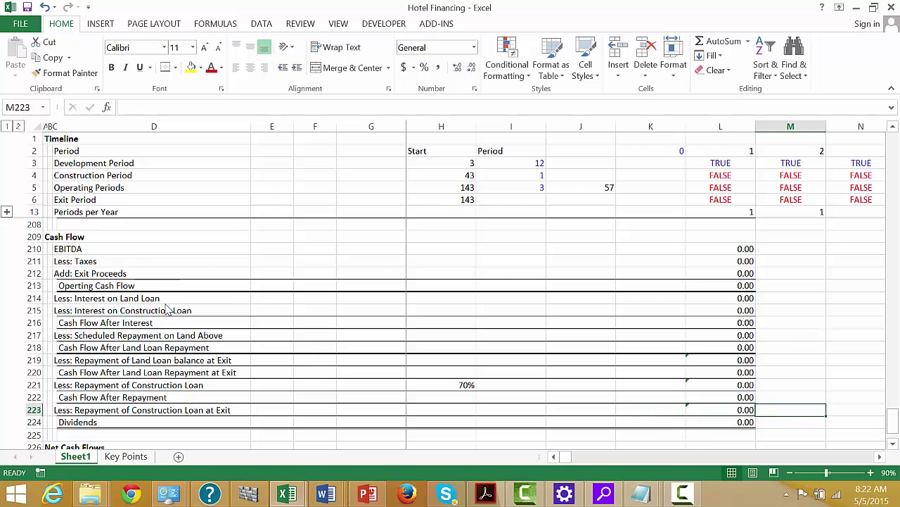
key("Up")
key("Left")
key("Up")
key("Up")
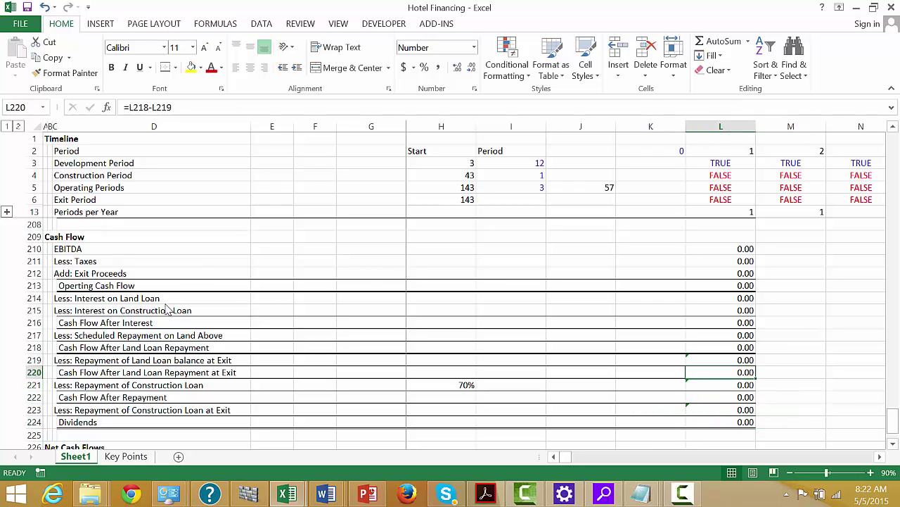
key("Up")
key("Up")
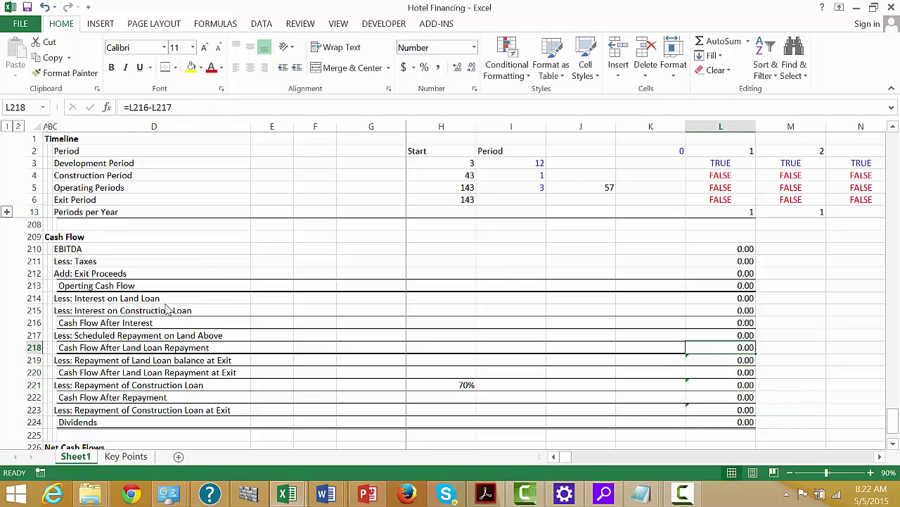
key("Down")
key("Down")
key("Up")
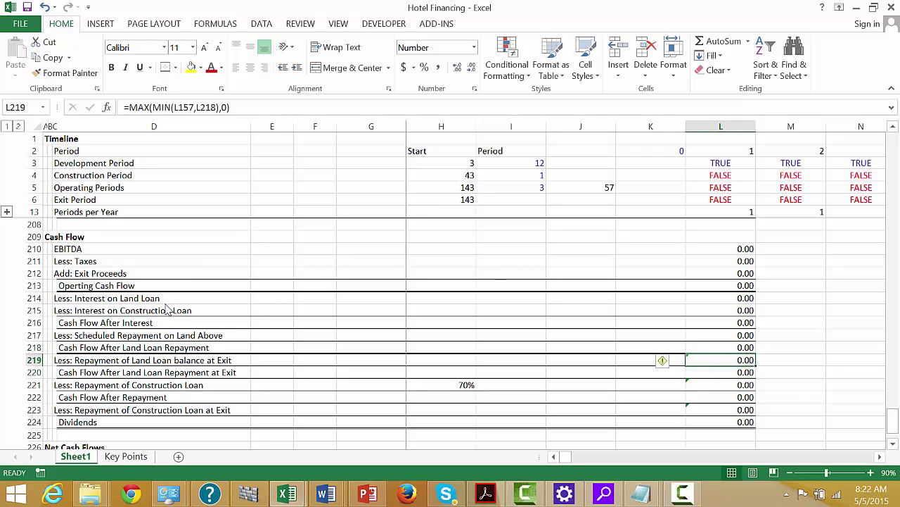
key("Down")
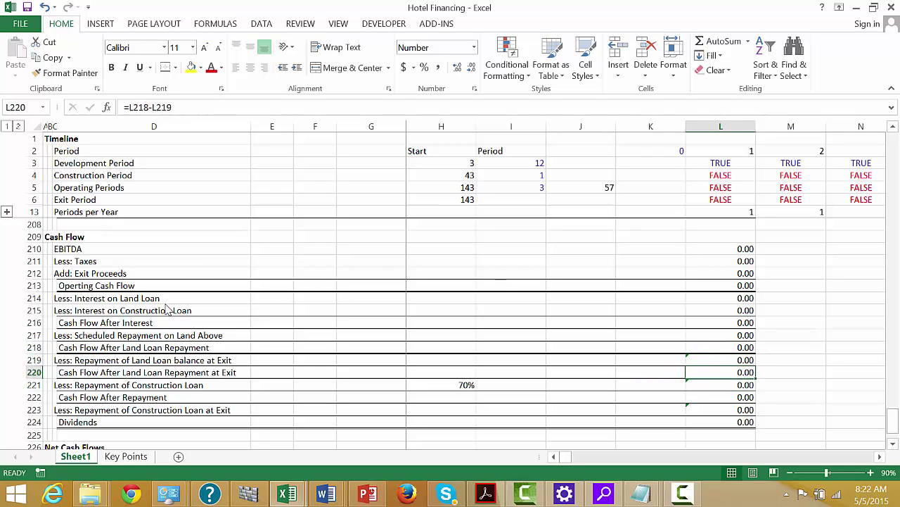
key("Down")
key("Up")
key("Down")
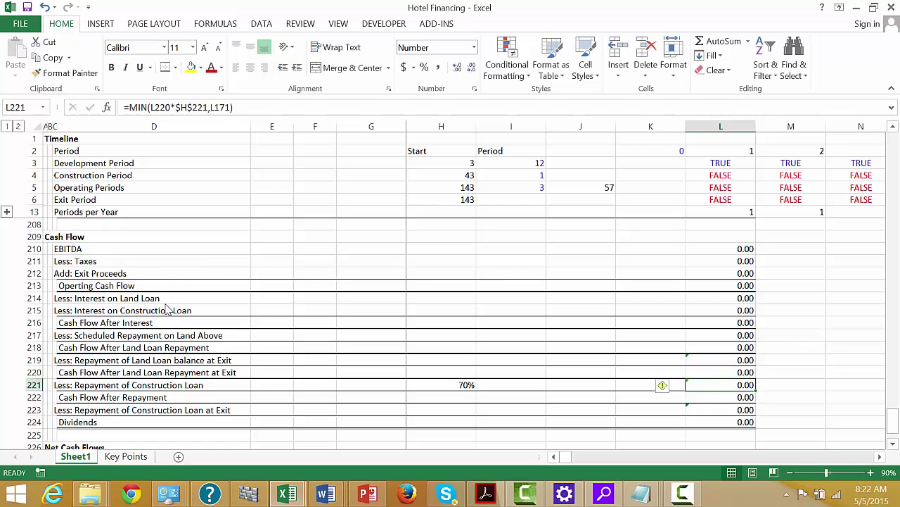
key("F2")
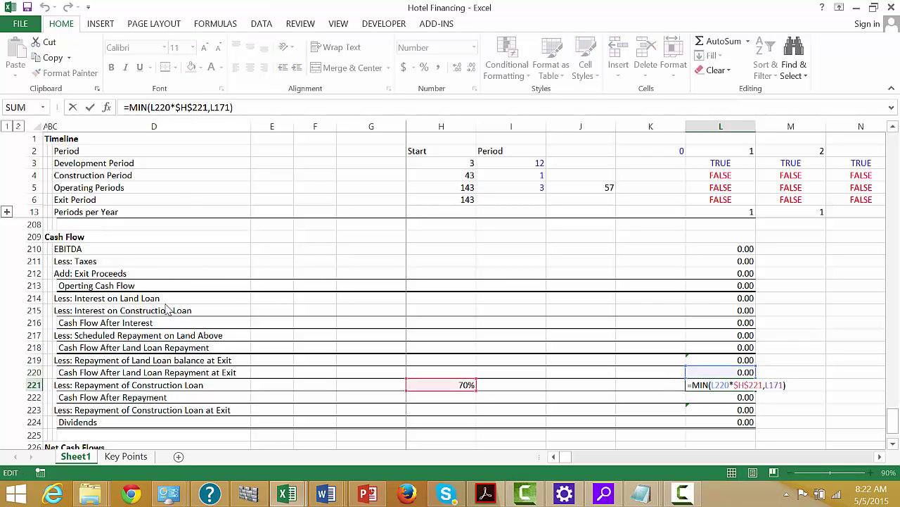
key("Escape")
key("Up")
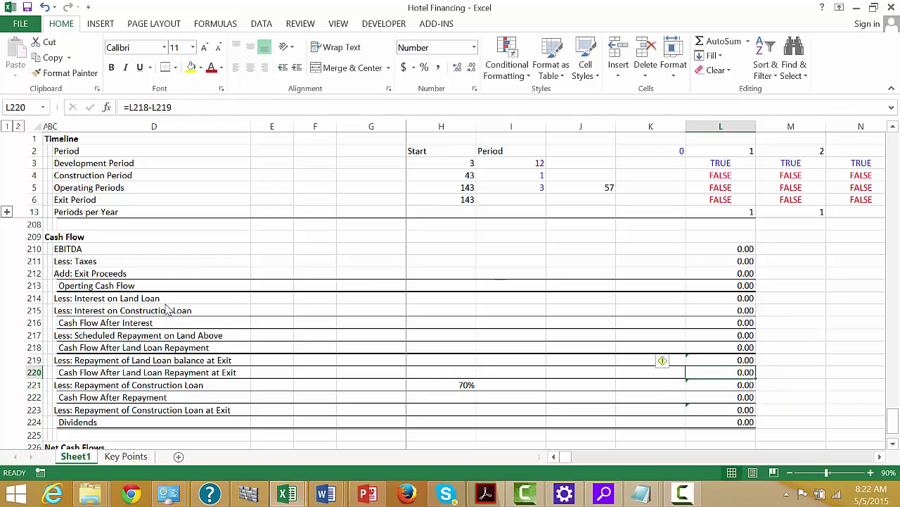
Correct the period 1 Less: Repayment of Land Loan balance at Exit (L219) to =MAX(MIN(L157-L217,L218),0), deducting the scheduled land loan repayment
key("Up")
key("F2")
key("Left")
key("Left")
key("Left")
key("Left")
key("Left")
key("Left")
key("Left")
key("Left")
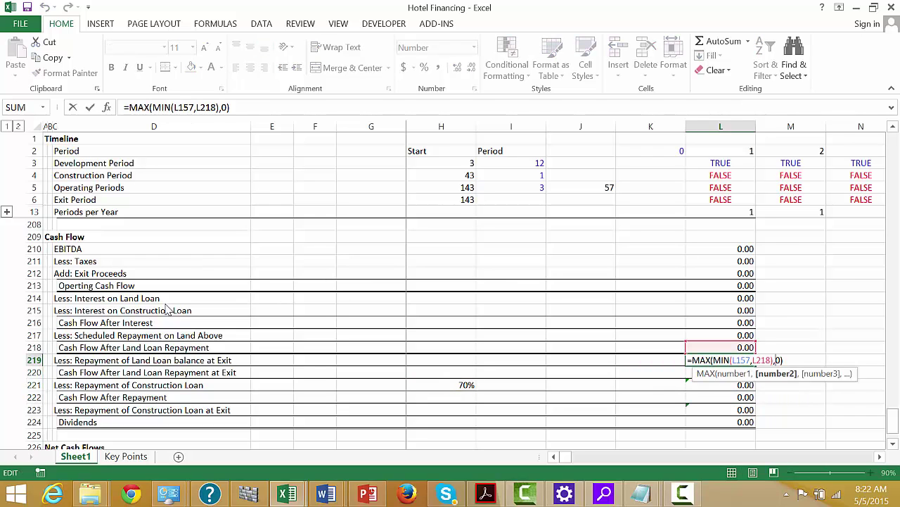
key("Left")
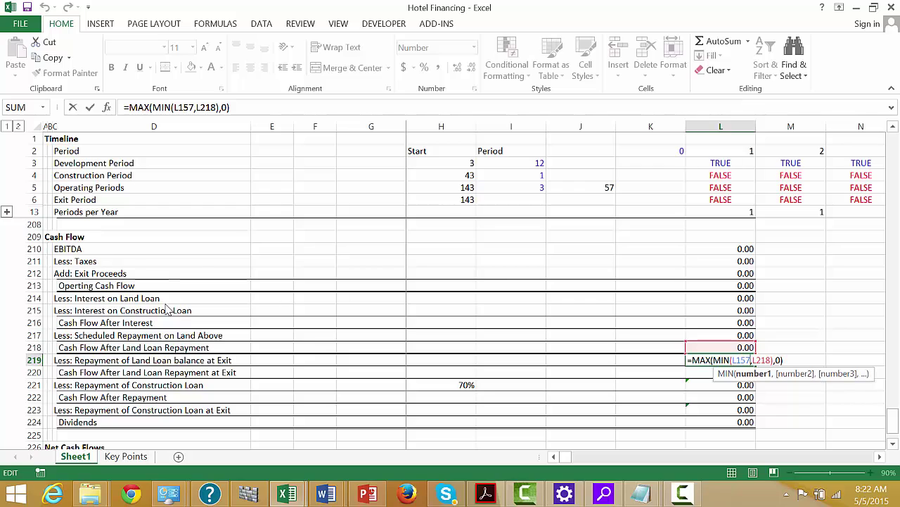
type("-")
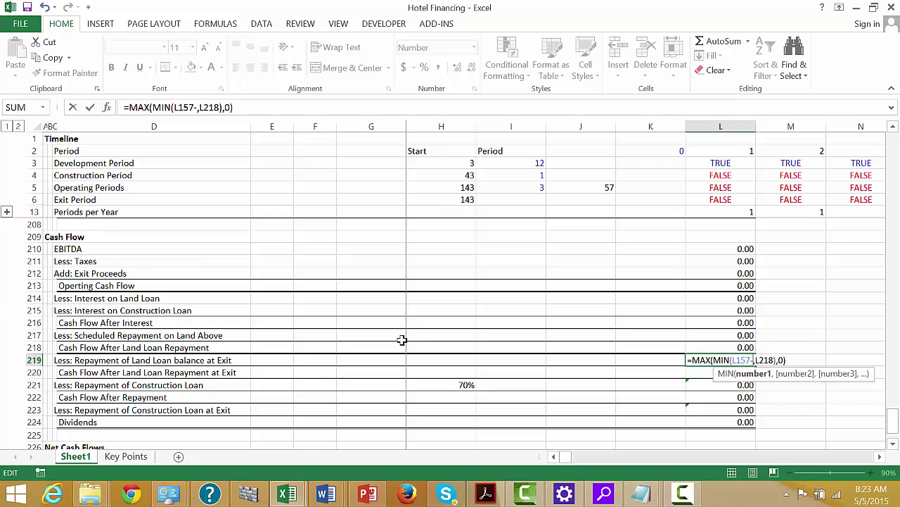
left_click(736, 334)
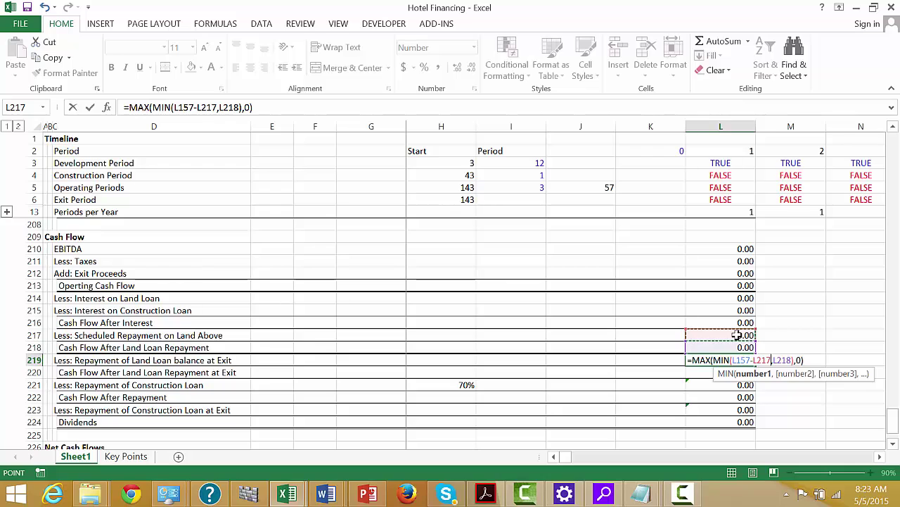
left_click(710, 341)
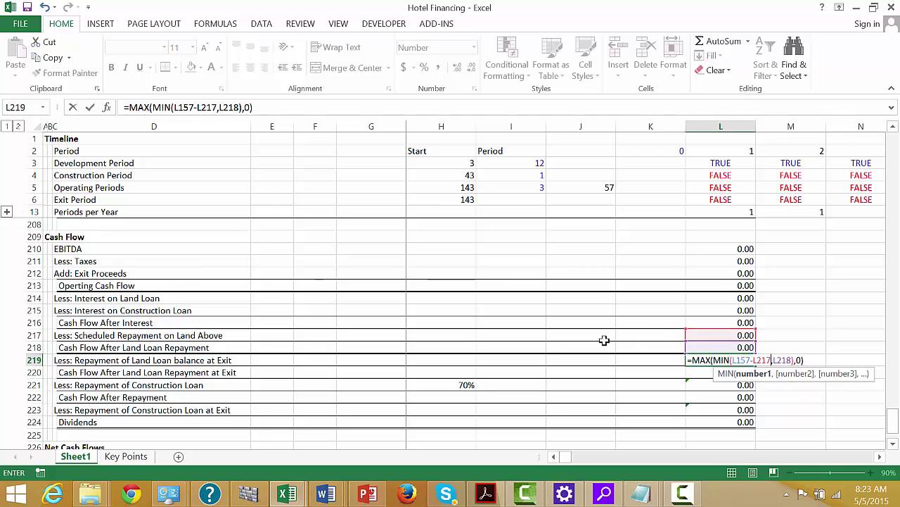
key("Up")
key("Down")
key("Down")
key("Up")
key("F2")
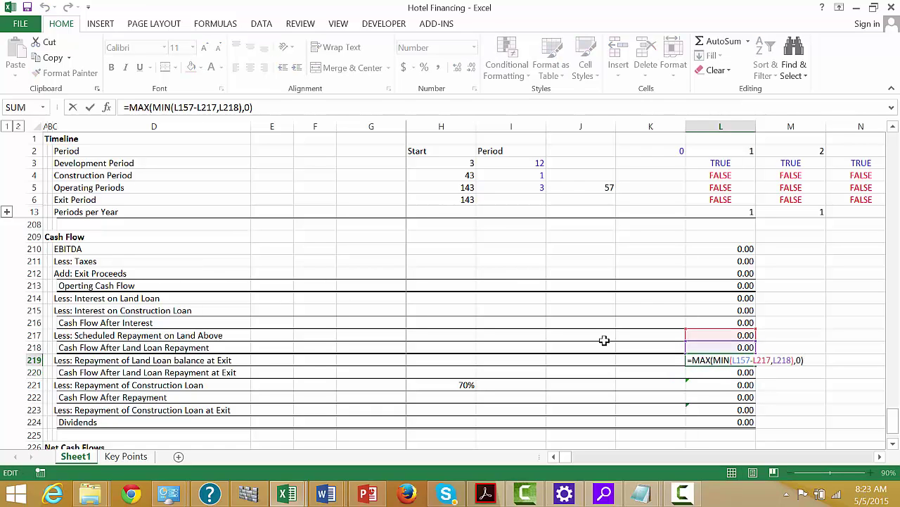
key("Return")
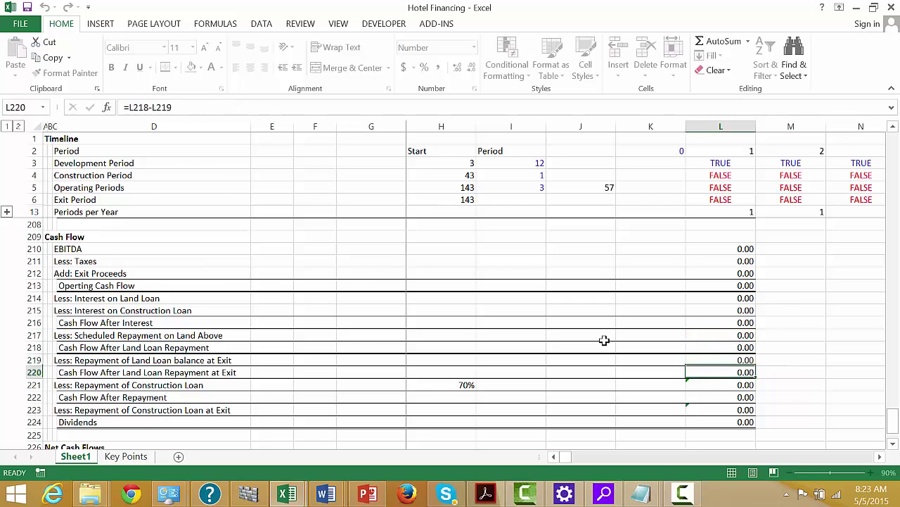
key("Down")
key("Down")
key("Down")
key("Down")
key("Down")
key("Down")
key("Down")
key("Down")
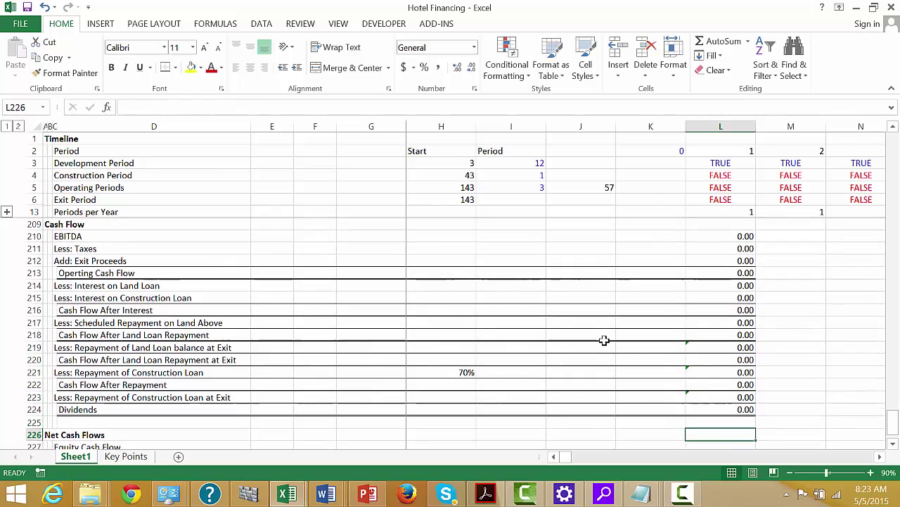
key("Up")
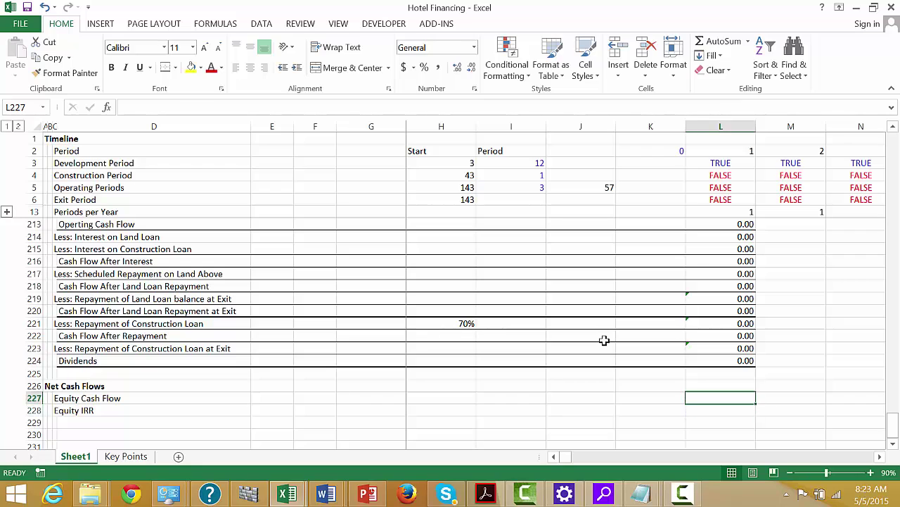
type("=")
key("Up")
key("Up")
key("Up")
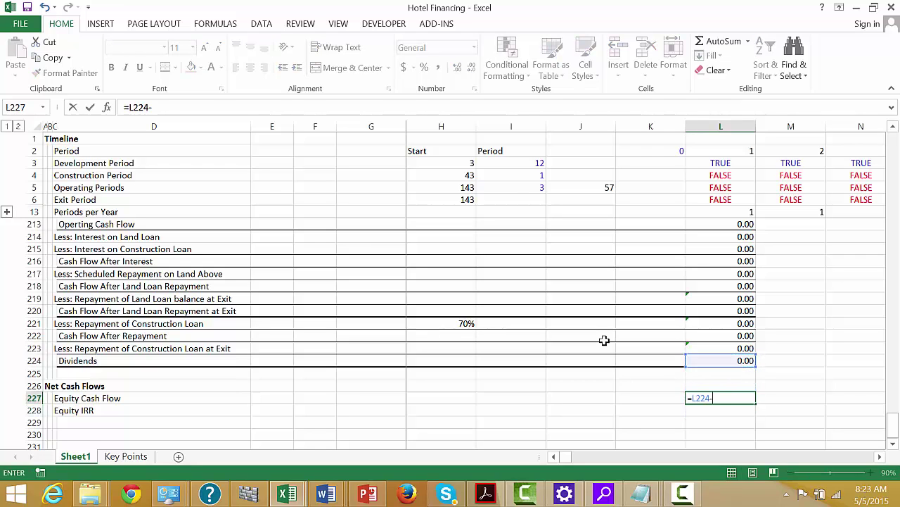
type("-")
key("Up")
key("Up")
key("Up")
key("Up")
key("Up")
key("Up")
key("Up")
key("Up")
key("Up")
key("Up")
key("Up")
key("Up")
key("Up")
key("Up")
key("Up")
key("Up")
key("Up")
key("Up")
key("Up")
key("Up")
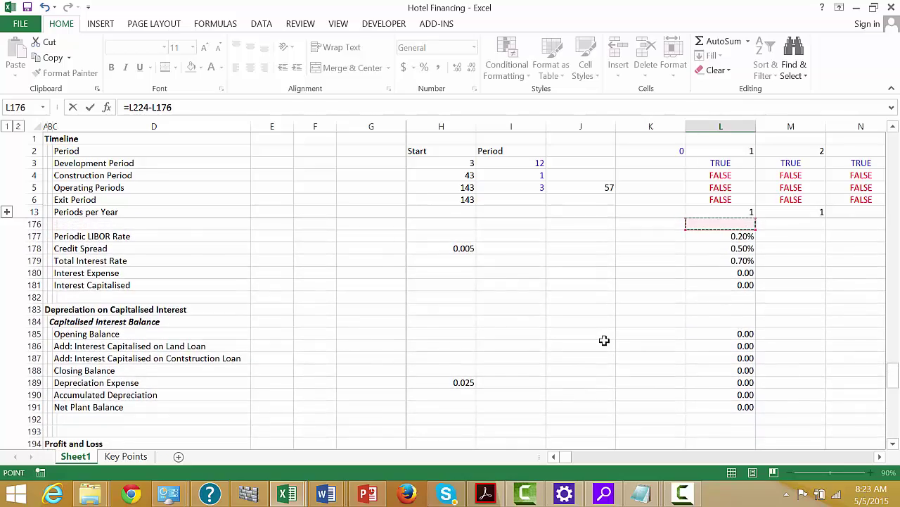
key("Up")
key("Up")
key("Up")
key("Up")
key("Up")
key("Up")
key("Up")
key("Up")
key("Up")
key("Up")
key("Up")
key("Up")
key("Up")
key("Up")
key("Up")
key("Up")
key("Up")
key("Up")
key("Up")
key("Up")
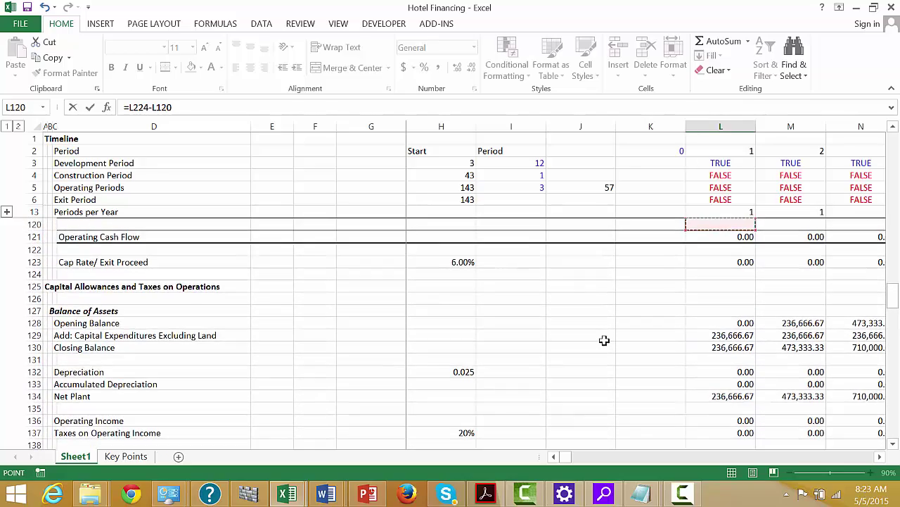
key("Up")
key("Up")
key("Up")
key("Up")
key("Up")
key("Up")
key("Up")
key("Up")
key("Up")
key("Up")
key("Up")
key("Up")
key("Up")
key("Up")
key("Up")
key("Up")
key("Up")
key("Down")
key("Down")
key("Down")
key("Down")
key("Down")
key("Down")
key("Down")
key("Down")
key("Down")
key("Down")
key("Down")
key("Down")
key("Down")
key("Down")
key("Down")
key("Down")
key("Down")
key("Down")
key("Down")
key("Down")
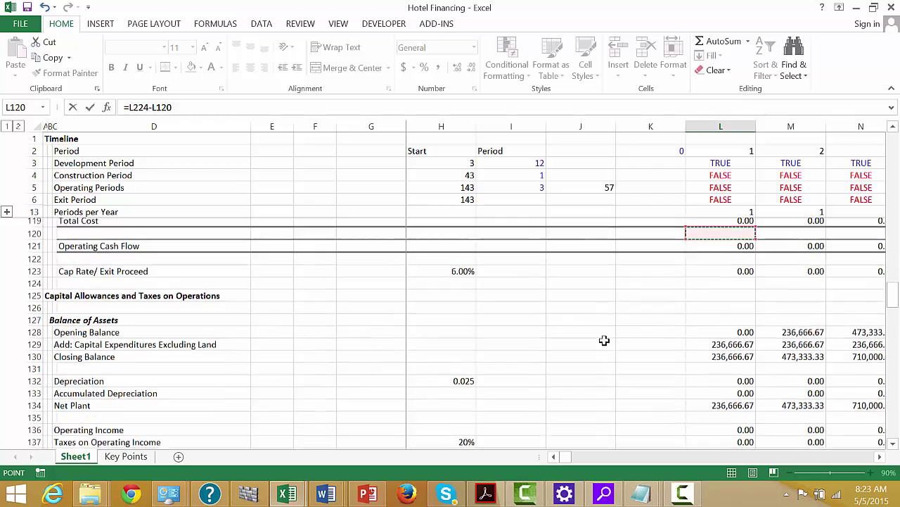
key("Down")
key("Down")
key("Down")
key("Down")
key("Down")
key("Down")
key("Down")
key("Down")
key("Down")
key("Down")
key("Down")
key("Down")
key("Down")
key("Down")
key("Down")
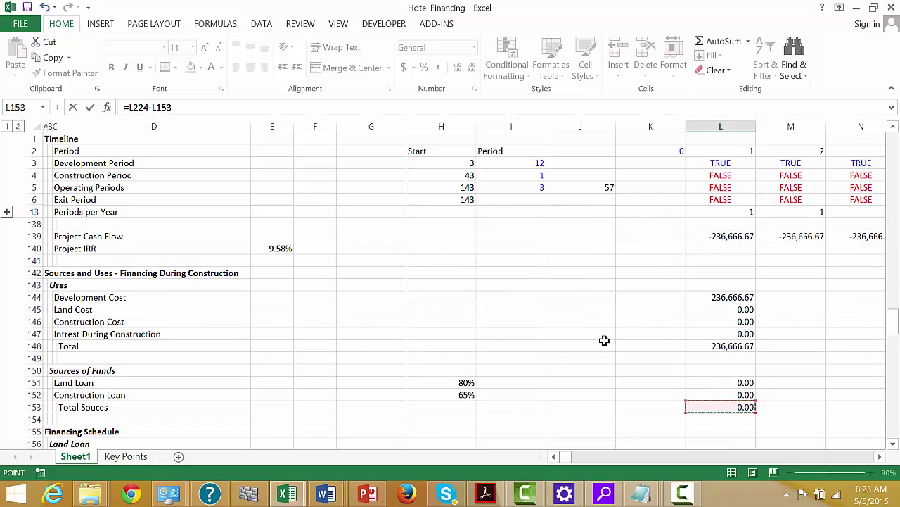
key("Escape")
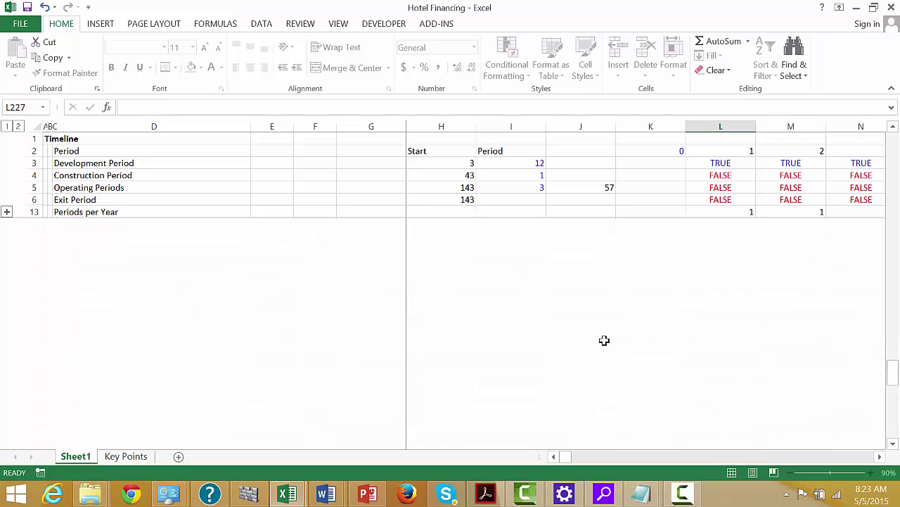
Insert a new row above Total Souces (row 153) in the Sources of Funds section
key("Up")
key("Up")
key("Up")
key("Up")
key("Up")
key("Up")
key("Up")
key("Up")
key("Up")
key("Up")
key("Up")
key("Up")
key("Up")
key("Up")
key("Up")
key("Up")
key("Up")
key("Up")
key("Up")
key("Up")
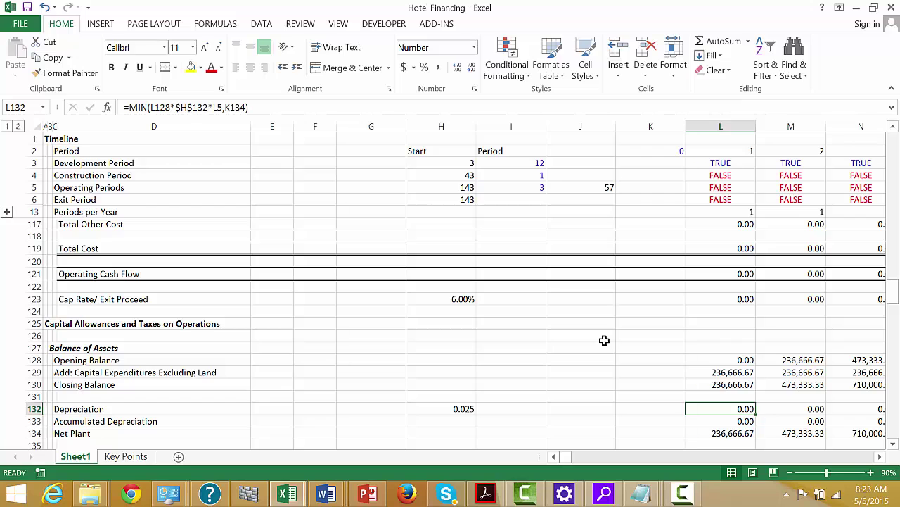
key("Down")
key("Down")
key("Down")
key("Down")
key("Down")
key("Down")
key("Down")
key("Down")
key("Down")
key("Down")
key("Down")
key("Down")
key("Down")
key("Down")
key("Down")
key("Down")
key("Down")
key("Down")
key("Down")
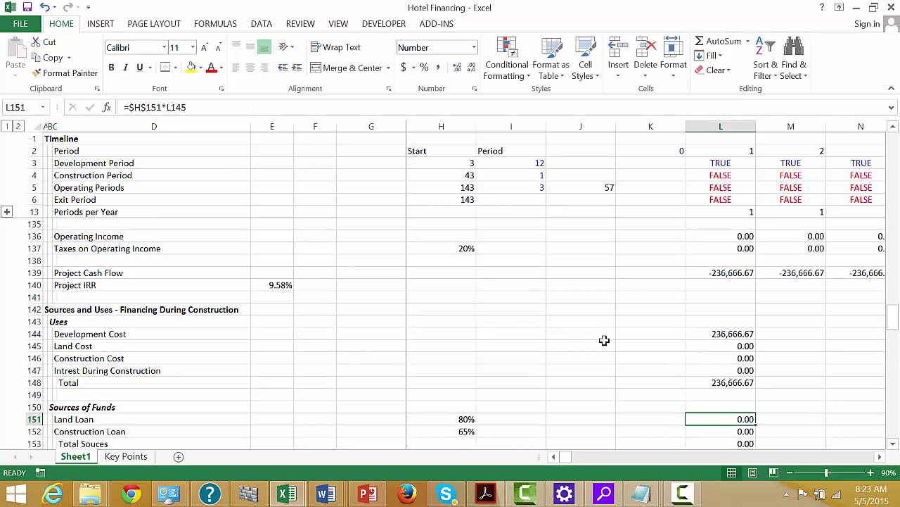
key("Down")
key("Down")
key("Up")
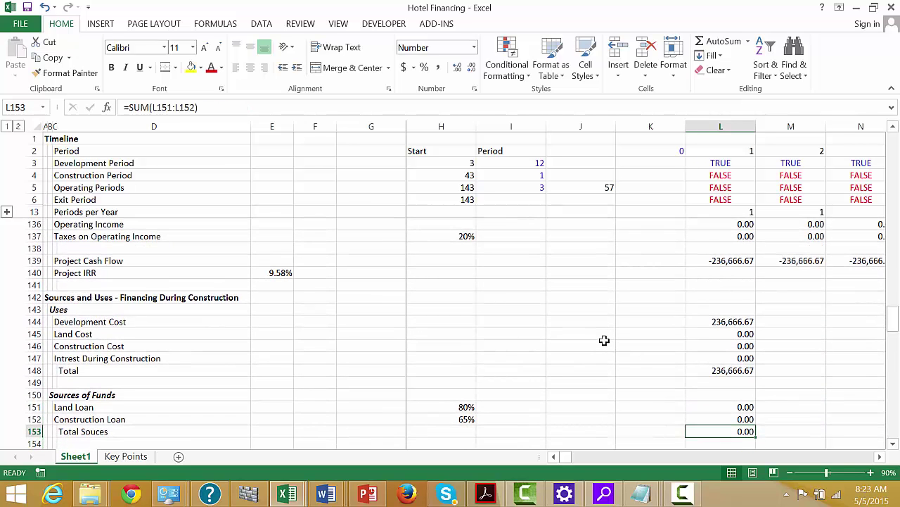
key("shift+space")
key("ctrl+shift+plus")
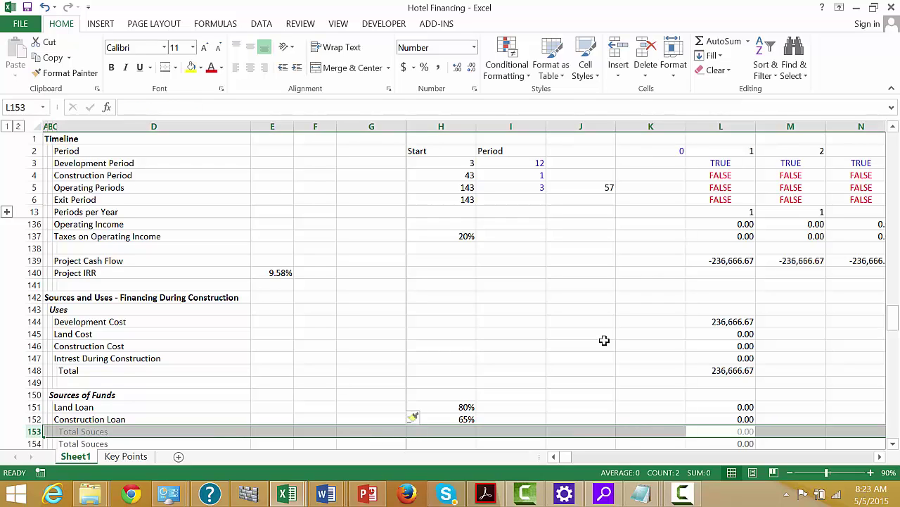
Label the new Sources of Funds row Equity Funding in C153
key("Left")
key("Left")
key("Left")
key("Left")
key("Left")
key("Left")
key("Left")
key("Left")
key("Left")
key("Left")
key("Left")
key("Right")
key("Right")
key("Right")
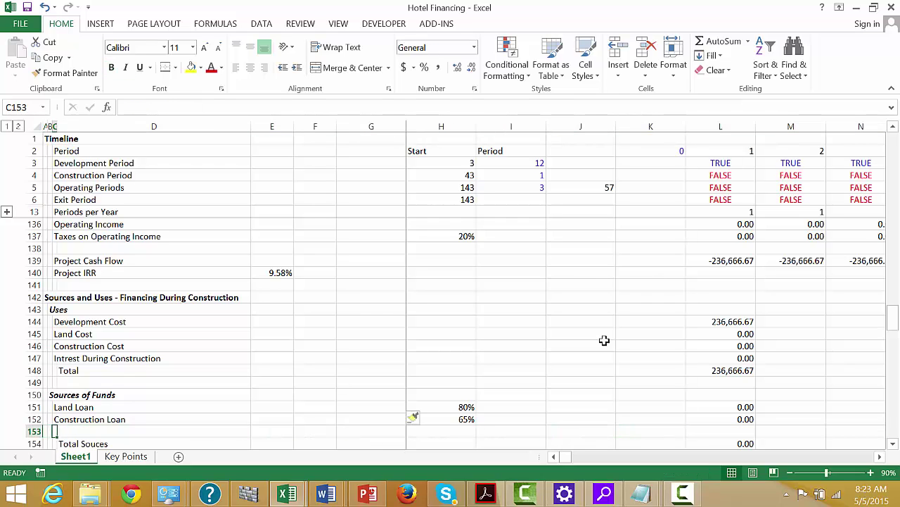
key("Left")
type("T")
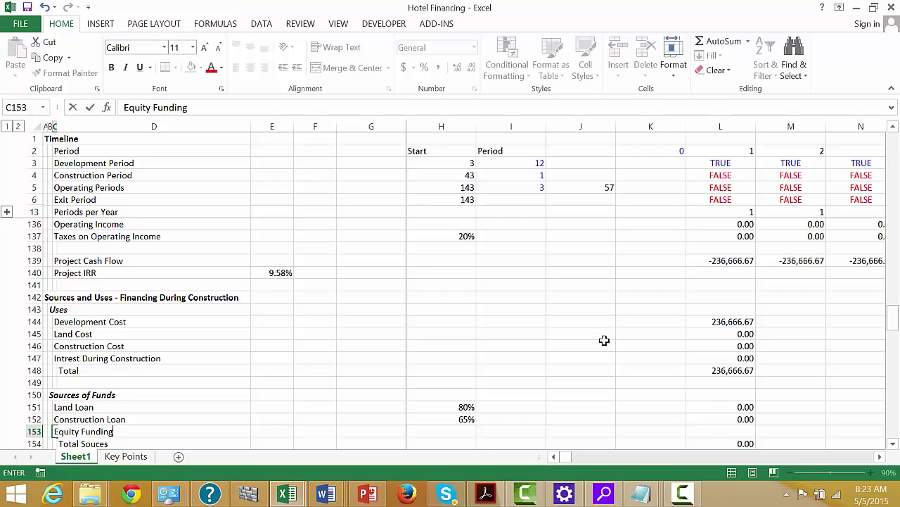
key("Return")
Calculate the period 1 Equity Funding (L153) with =L148-L151-L152, deducting the land and construction loans from total uses
key("Up")
key("Right")
key("Right")
key("Right")
key("Right")
key("Right")
key("Right")
key("Right")
key("Right")
key("Right")
key("Right")
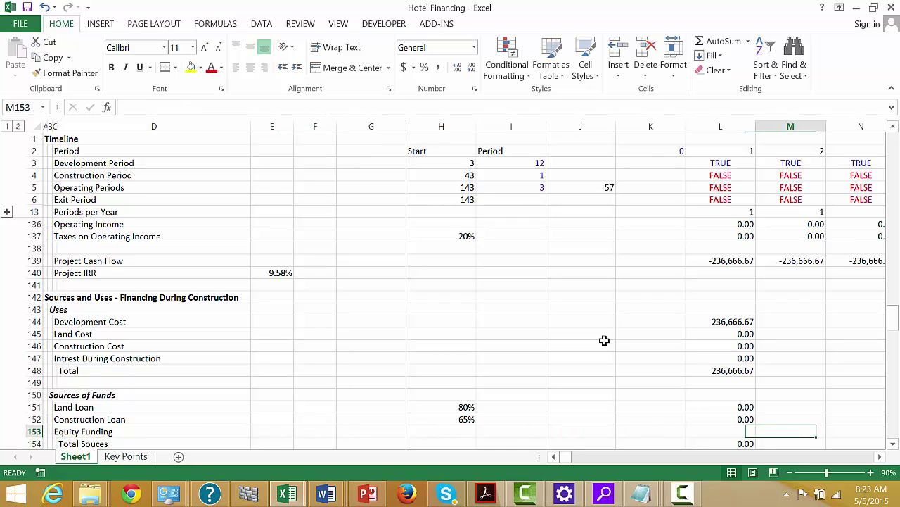
key("Left")
type("=")
key("Up")
key("Up")
key("Up")
key("Up")
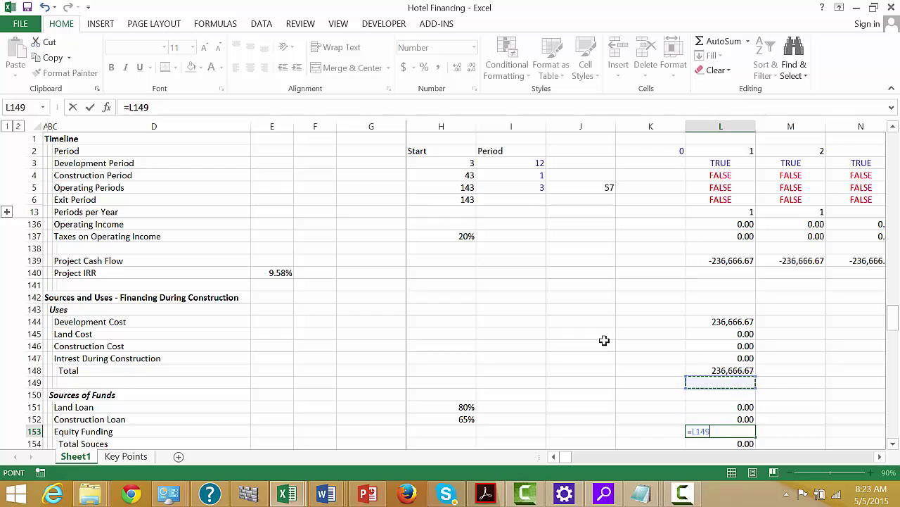
key("Up")
type("-")
key("Up")
key("Up")
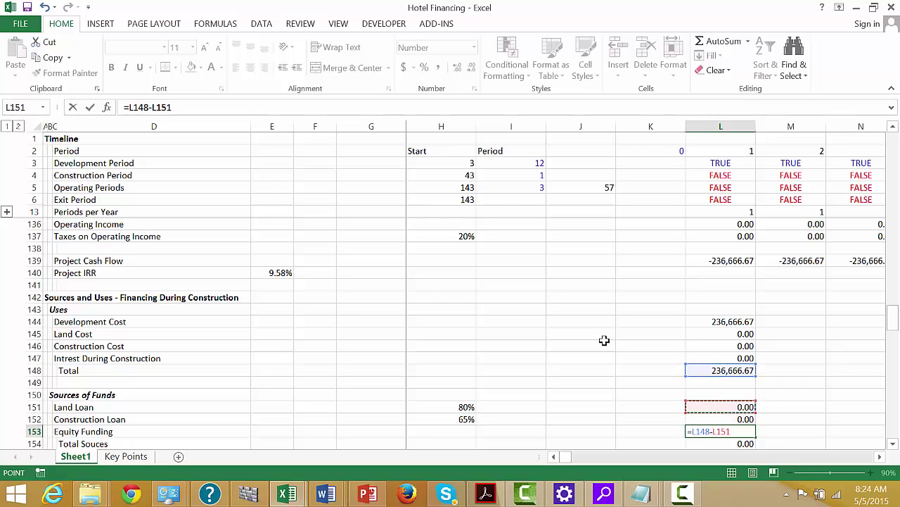
type("-")
key("Up")
key("Return")
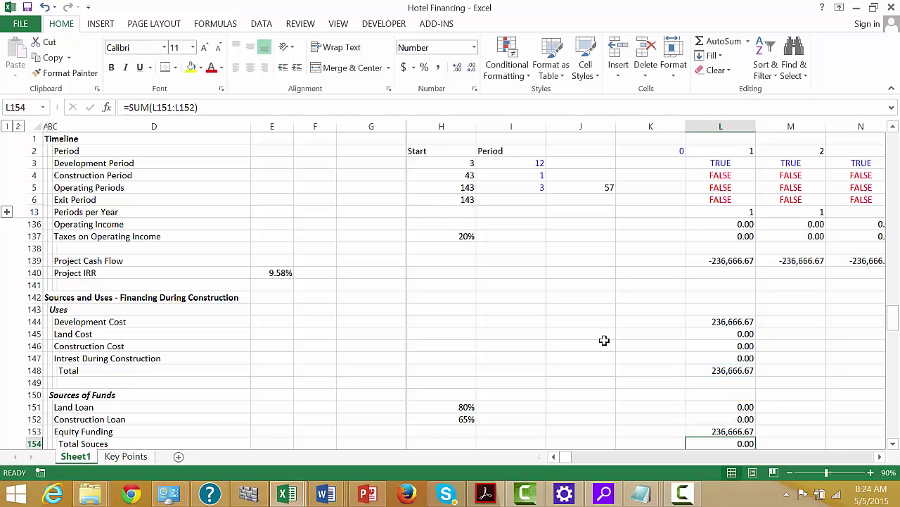
Extend the period 1 Total Souces formula (L154) to =SUM(L151:L153) to include Equity Funding
key("F2")
key("Escape")
key("F2")
key("Left")
key("BackSpace")
type("3")
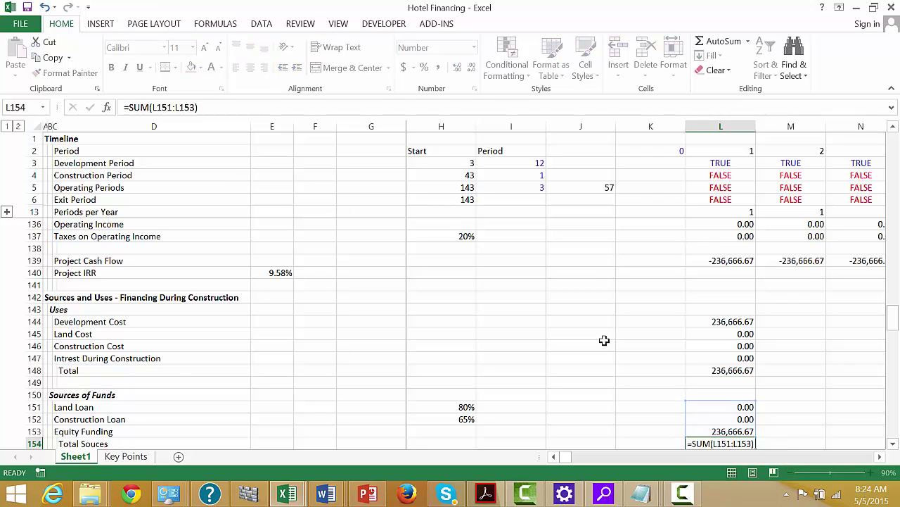
key("Return")
Apply a Top and Double Bottom Border to the Uses Total row, from its label through period 1 (D148:L148)
key("Up")
key("Up")
key("Up")
key("Up")
key("Up")
key("Up")
key("Up")
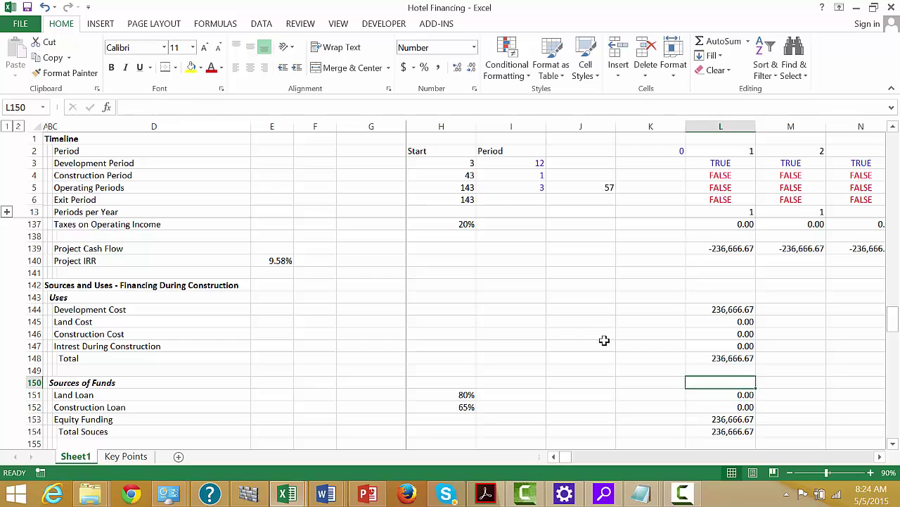
key("ctrl+shift+Left")
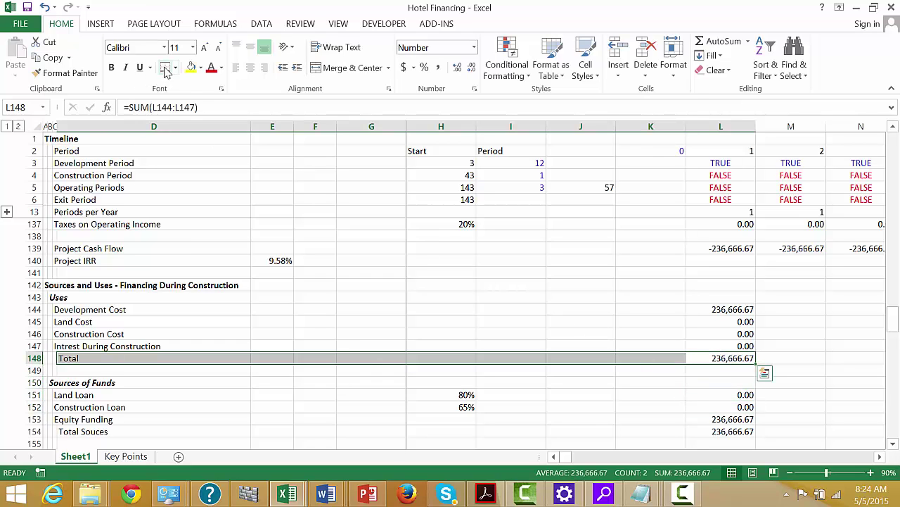
key("Down")
key("Down")
key("Down")
key("Up")
key("Up")
key("Up")
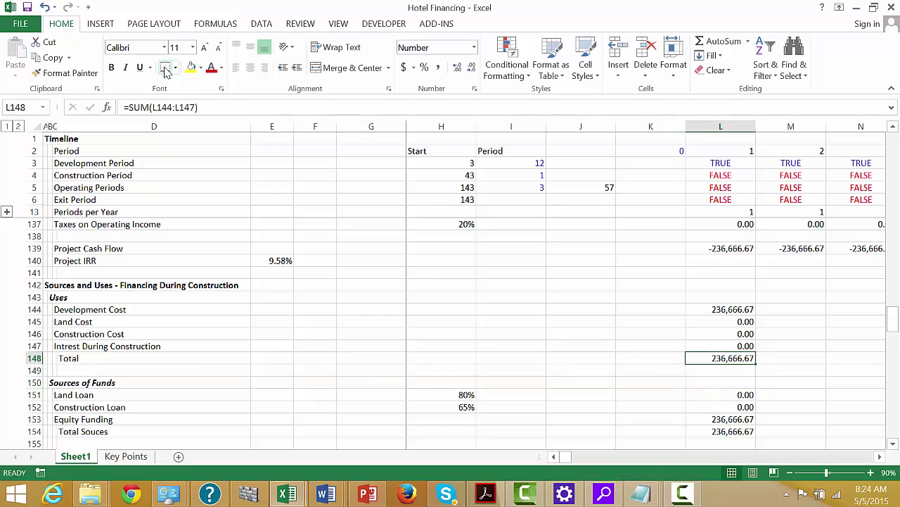
key("ctrl+shift+Left")
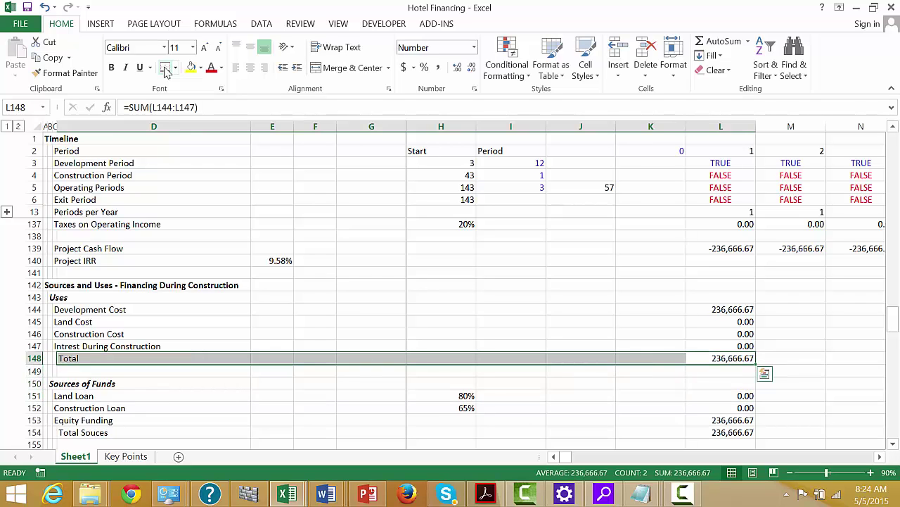
left_click(165, 70)
Apply the same Top and Double Bottom Border to the Total Souces row, from its label through period 1 (D154:L154)
key("Down")
key("Down")
key("Down")
key("Down")
key("Down")
key("Down")
key("ctrl+shift+Left")
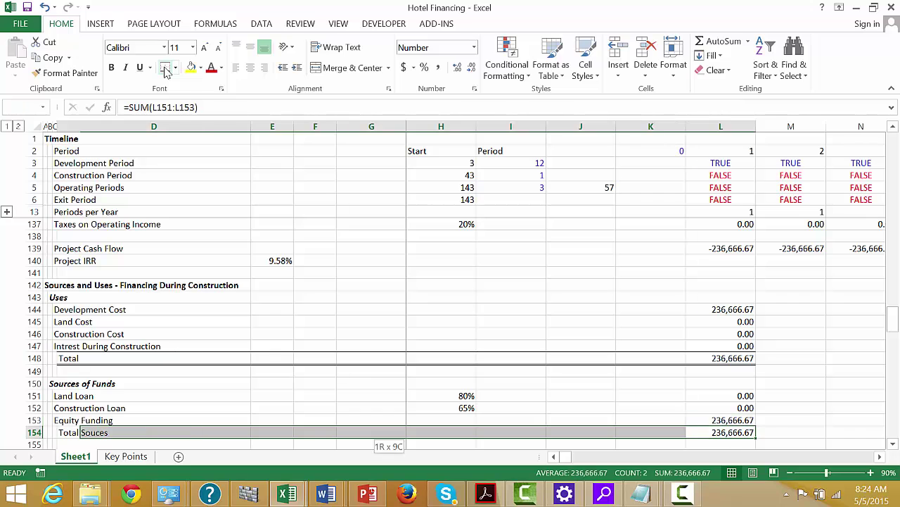
left_click(165, 70)
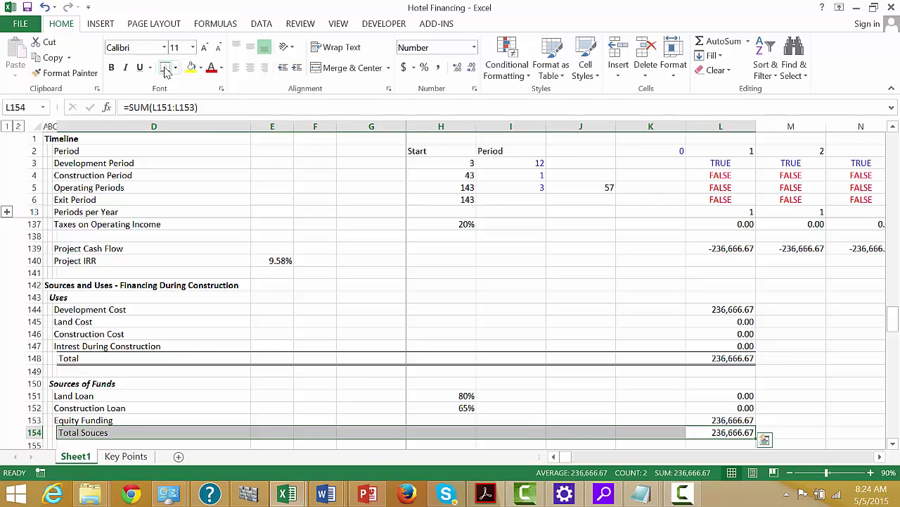
Calculate the period 1 equity cash flow on the Net Cash Flows heading row (L227) with =L225-L153, subtracting Equity Funding from Dividends
key("Down")
key("Down")
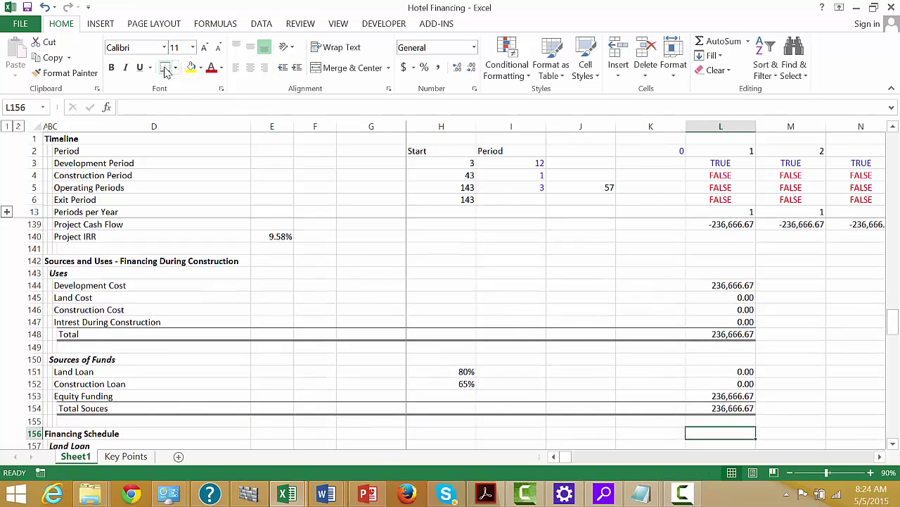
key("Down")
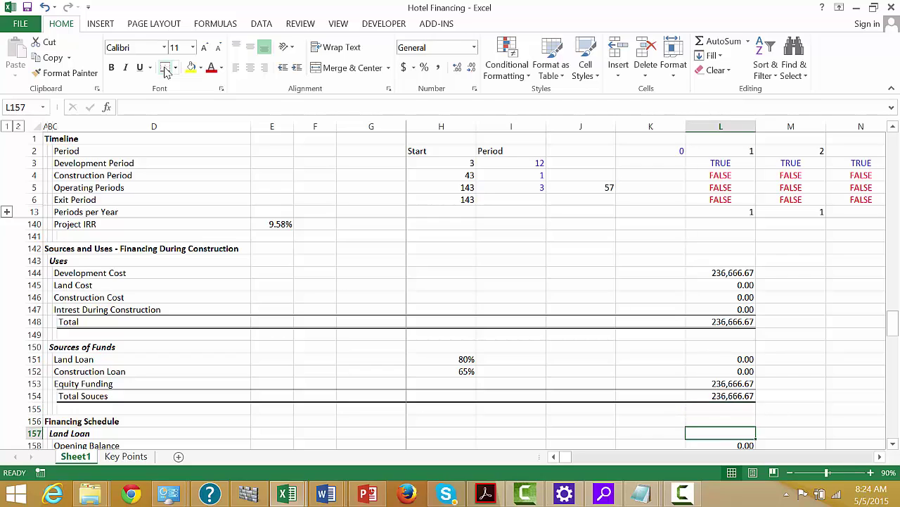
key("Down")
key("Down")
key("Down")
key("Down")
key("Down")
key("Down")
key("Down")
key("Down")
key("Down")
key("Down")
key("Down")
key("Down")
key("Down")
key("Down")
key("Down")
key("Down")
key("Down")
key("Down")
key("Down")
key("Down")
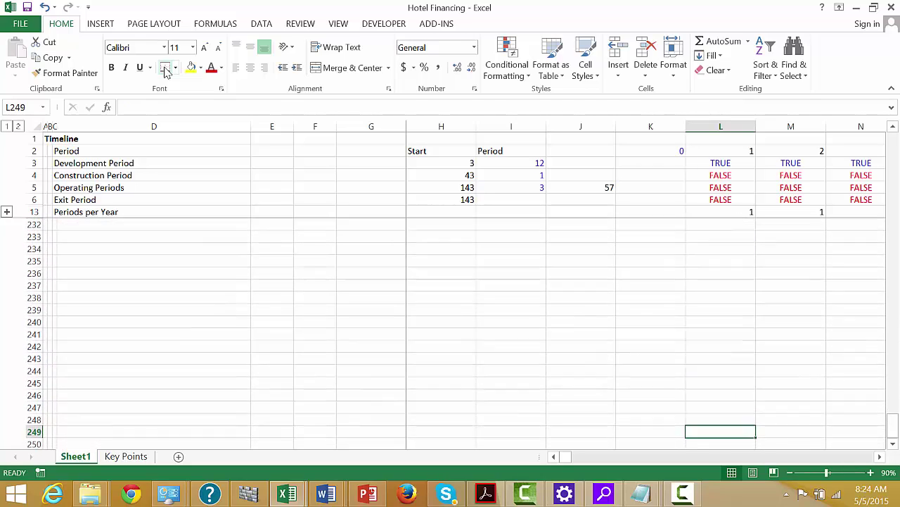
key("Up")
key("Up")
key("Up")
key("Up")
key("Up")
key("Up")
key("Up")
key("Up")
key("Up")
key("Up")
key("Up")
key("Up")
key("Up")
key("Up")
key("Up")
key("Up")
key("Up")
key("Up")
key("Up")
key("Up")
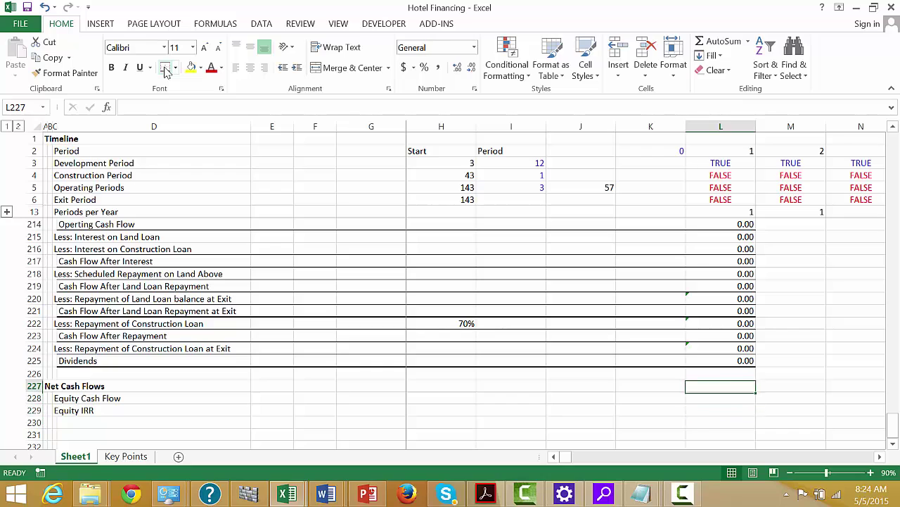
type("=")
key("Up")
key("Up")
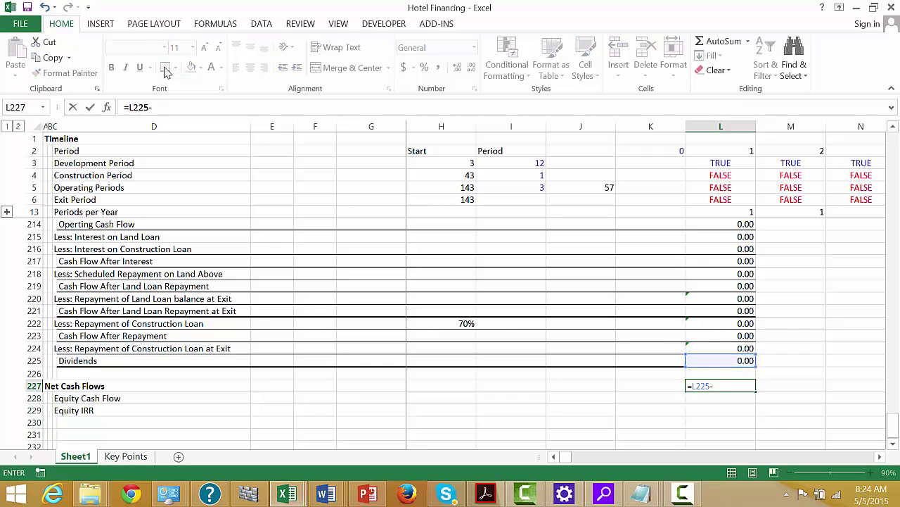
type("-")
key("Up")
key("Up")
key("Up")
key("Up")
key("Up")
key("Up")
key("Up")
key("Up")
key("Up")
key("Up")
key("Up")
key("Up")
key("Up")
key("Up")
key("Up")
key("Up")
key("Up")
key("Up")
key("Up")
key("Up")
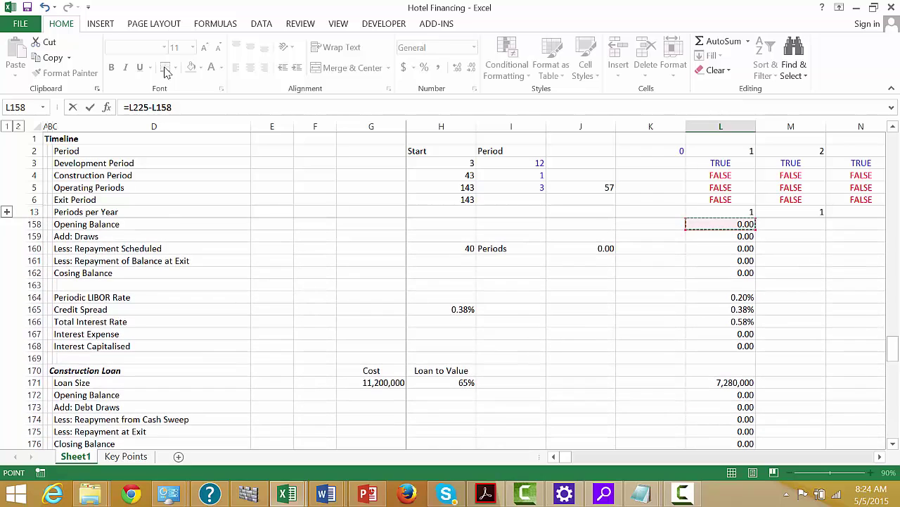
key("Up")
key("Up")
key("Up")
key("Up")
key("Up")
key("Up")
key("Up")
key("Up")
key("Up")
key("Up")
key("Up")
key("Up")
key("Up")
key("Up")
key("Up")
key("Up")
key("Up")
key("Up")
key("Down")
key("Down")
key("Down")
key("Down")
key("Down")
key("Down")
key("Down")
key("Down")
key("Down")
key("Down")
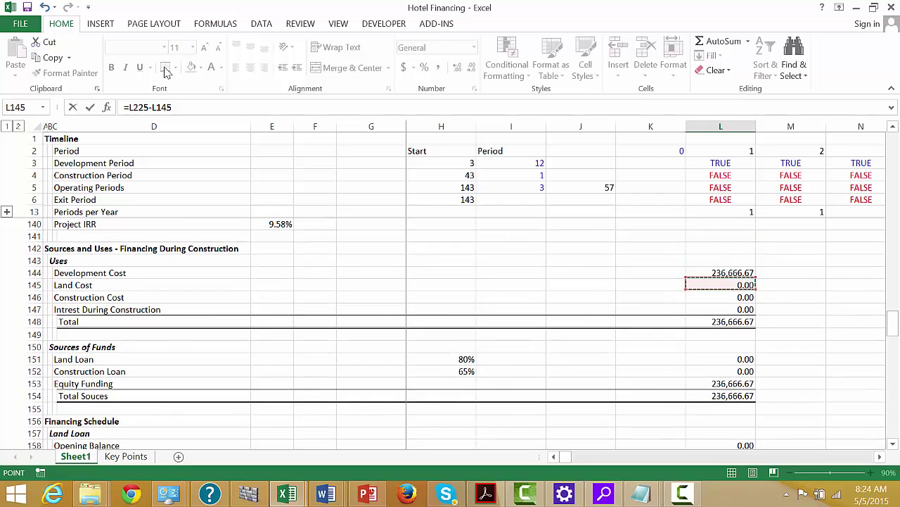
key("Down")
key("Down")
key("Down")
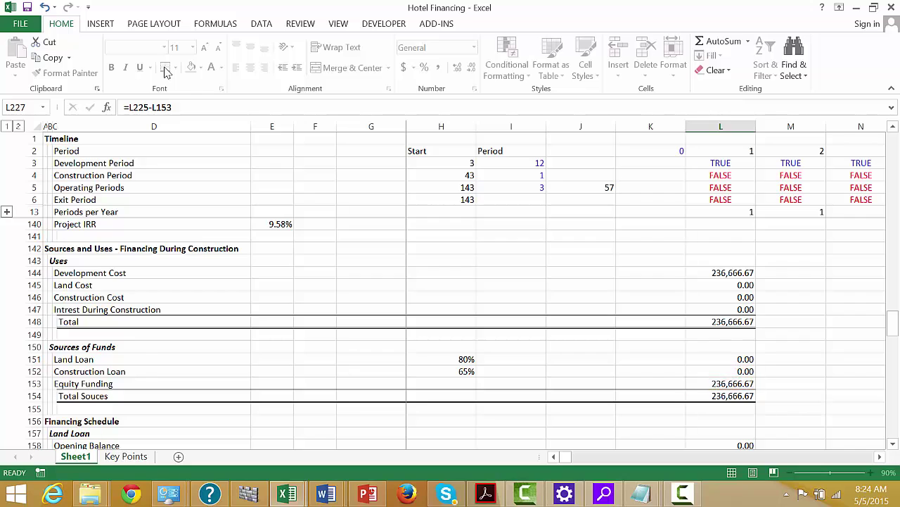
key("ctrl+Return")
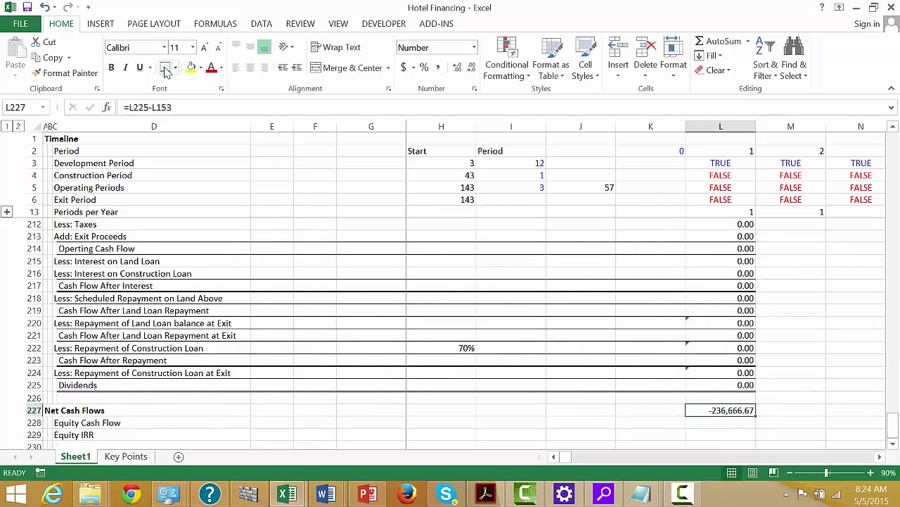
key("Left")
key("Left")
key("Left")
key("Left")
key("Left")
key("Left")
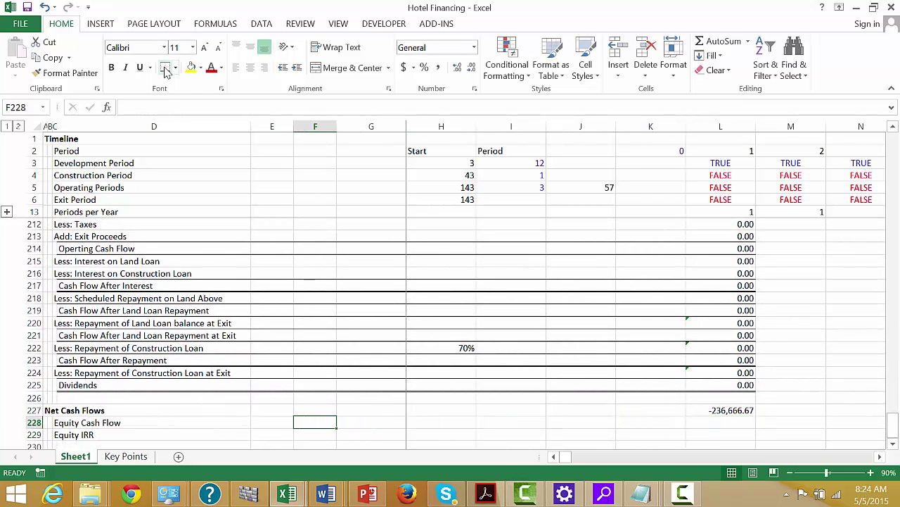
key("Right")
key("Down")
key("Left")
key("Right")
key("Right")
key("Right")
key("Right")
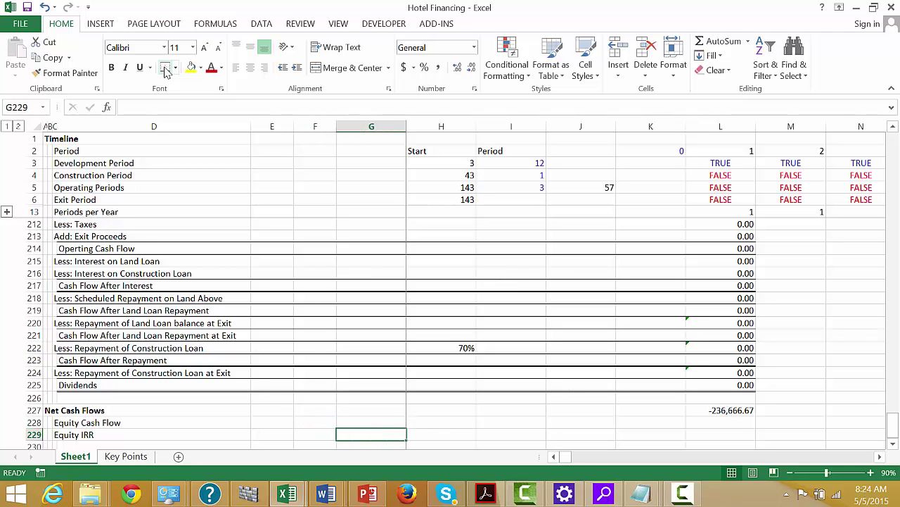
key("Right")
key("Right")
key("Right")
key("Up")
key("Left")
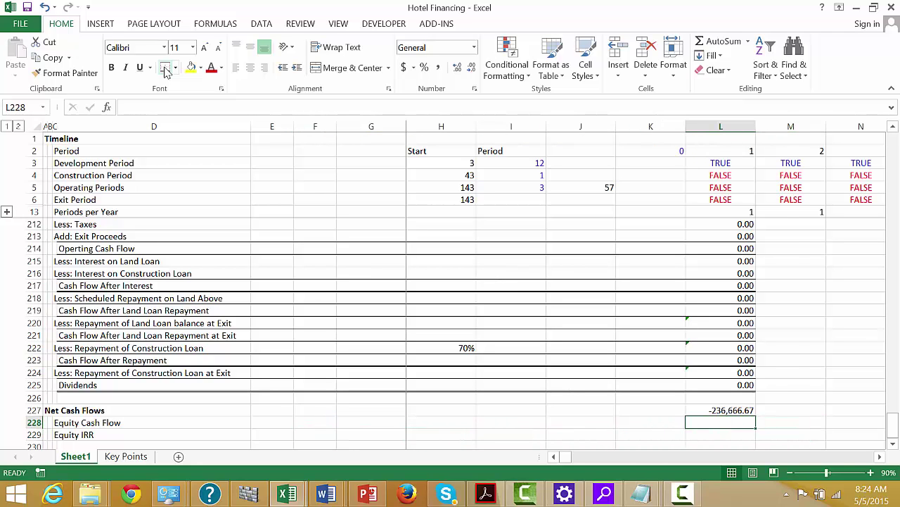
Fill the period 1 formulas from Development Cost through the Net Cash Flows row (L144:L227) across the timeline periods
key("Up")
key("Up")
key("Up")
key("Up")
key("Up")
key("Up")
key("Up")
key("Up")
key("Up")
key("Up")
key("Up")
key("Up")
key("Up")
key("Up")
key("Up")
key("Up")
key("Up")
key("Up")
key("Up")
key("Up")
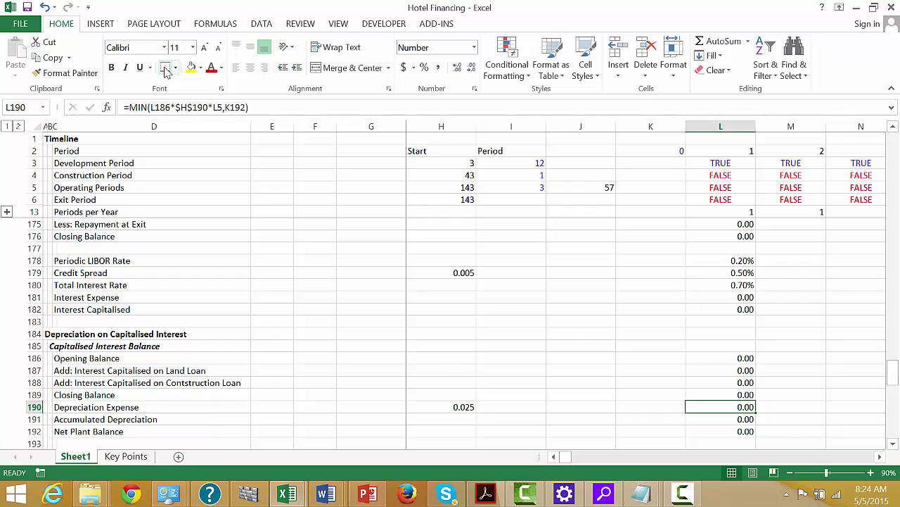
key("Up")
key("Up")
key("Up")
key("Up")
key("Up")
key("Up")
key("Up")
key("Up")
key("Up")
key("Up")
key("Up")
key("Up")
key("Up")
key("Up")
key("Up")
key("Up")
key("Up")
key("Up")
key("Up")
key("Up")
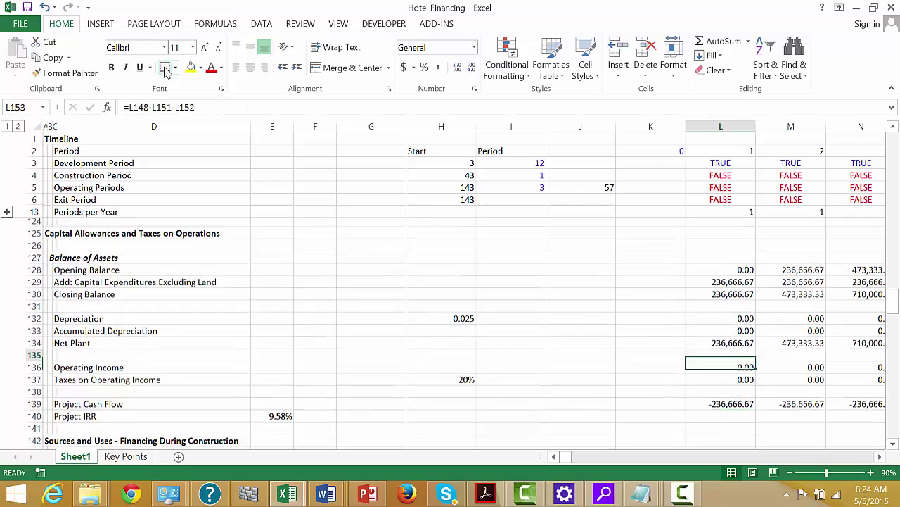
key("Up")
key("Up")
key("Up")
key("Up")
key("Up")
key("Up")
key("Up")
key("Up")
key("Up")
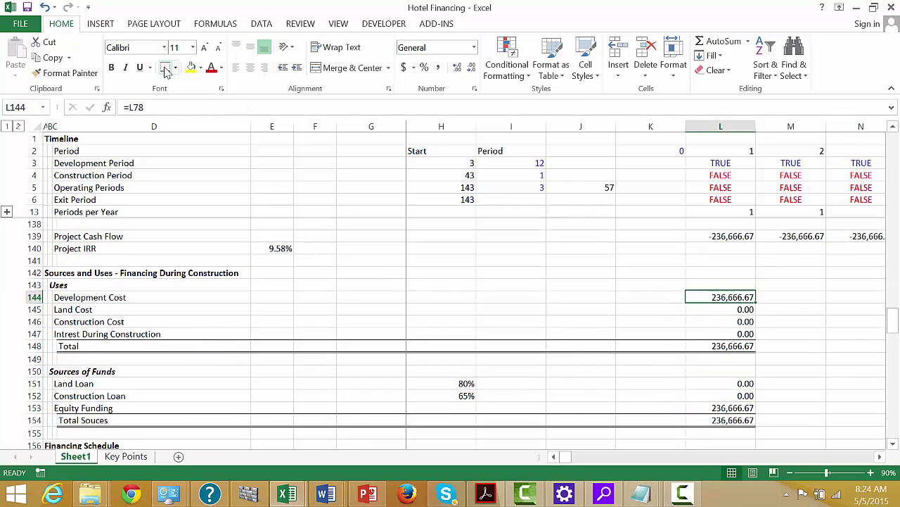
key("shift+Down")
key("shift+Down")
key("shift+Down")
key("shift+Down")
key("shift+Down")
key("shift+Down")
key("shift+Down")
key("shift+Down")
key("shift+Down")
key("shift+Down")
key("shift+Down")
key("shift+Down")
key("shift+Down")
key("shift+Down")
key("shift+Down")
key("shift+Down")
key("shift+Down")
key("shift+Down")
key("shift+Down")
key("shift+Down")
key("shift+Down")
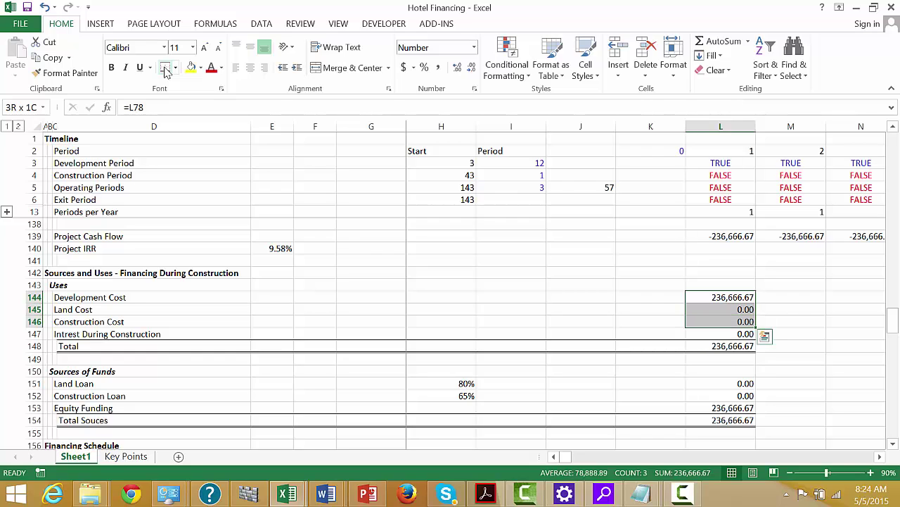
key("shift+Down")
key("shift+Down")
key("shift+Down")
key("shift+Down")
key("shift+Down")
key("shift+Down")
key("shift+Down")
key("shift+Down")
key("shift+Down")
key("shift+Down")
key("shift+Down")
key("shift+Down")
key("shift+Down")
key("shift+Down")
key("shift+Down")
key("shift+Down")
key("shift+Down")
key("shift+Down")
key("shift+Down")
key("shift+Down")
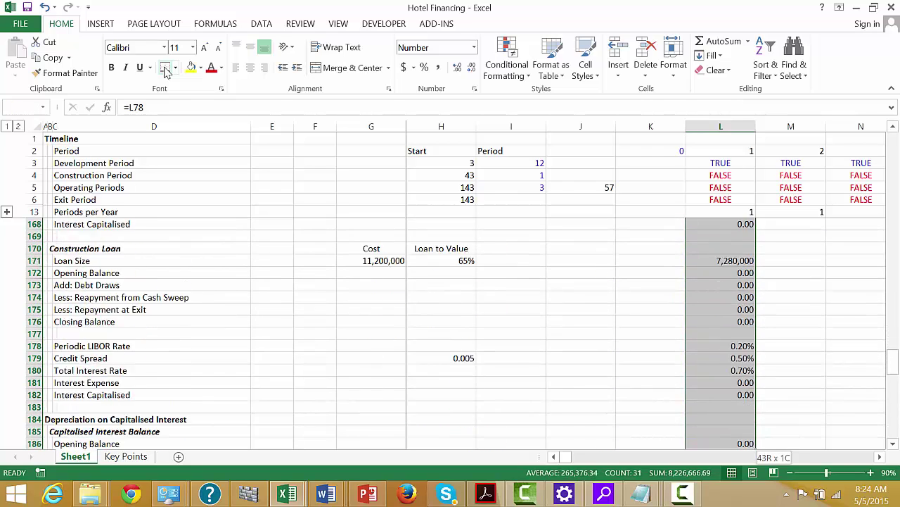
key("shift+Down")
key("shift+Down")
key("shift+Down")
key("shift+Down")
key("shift+Down")
key("shift+Down")
key("shift+Down")
key("shift+Down")
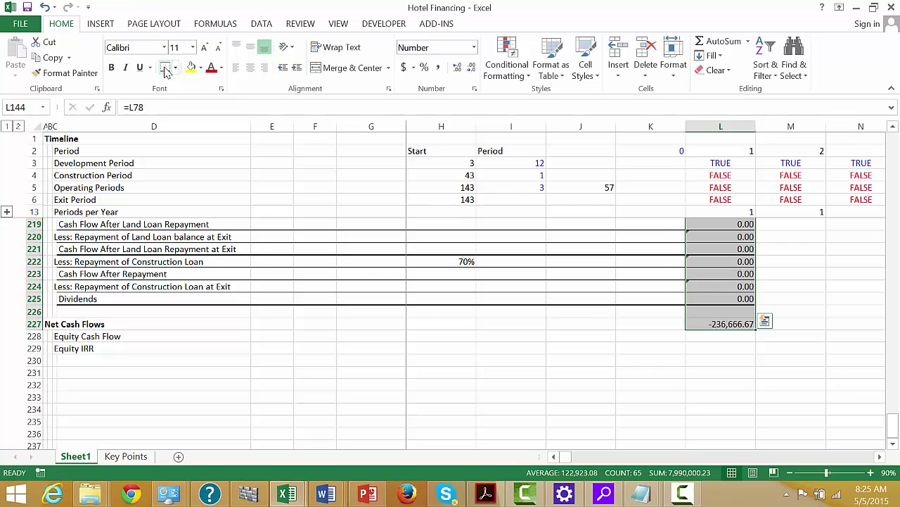
key("ctrl+BackSpace")
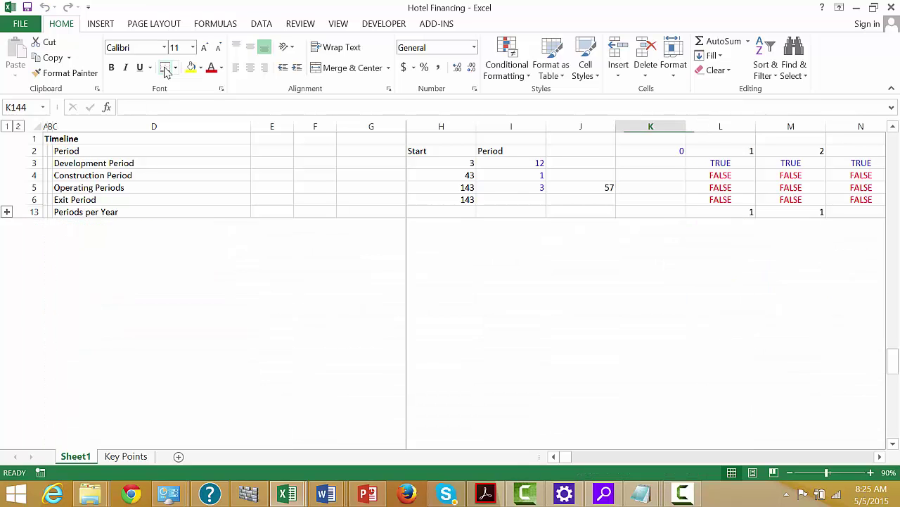
Review the copied formulas from Sources and Uses down to Net Cash Flows, including the development and early construction periods
key("Down")
key("Down")
key("Down")
key("Down")
key("Down")
key("Down")
key("Down")
key("Down")
key("Down")
key("Down")
key("Down")
key("Down")
key("Down")
key("Down")
key("Down")
key("Down")
key("Down")
key("Down")
key("Down")
key("Down")
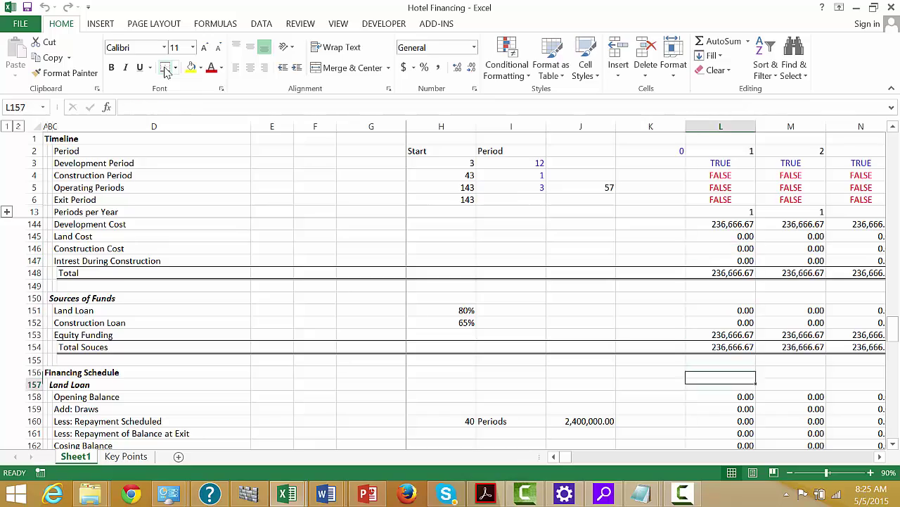
key("Down")
key("Down")
key("Down")
key("Down")
key("Down")
key("Down")
key("Down")
key("Down")
key("Down")
key("Down")
key("Down")
key("Down")
key("Down")
key("Down")
key("Down")
key("Down")
key("Down")
key("Down")
key("Down")
key("Down")
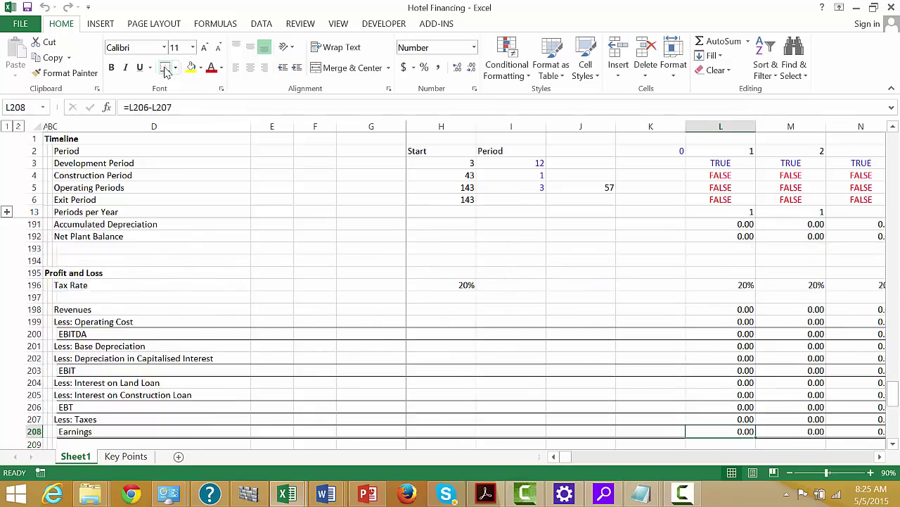
key("Right")
key("Down")
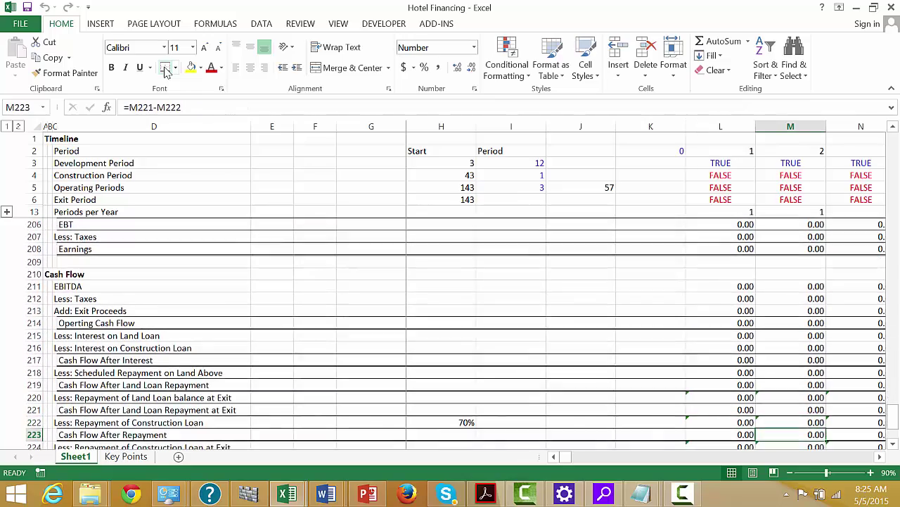
key("Right")
key("Right")
key("Right")
key("Right")
key("Right")
key("Left")
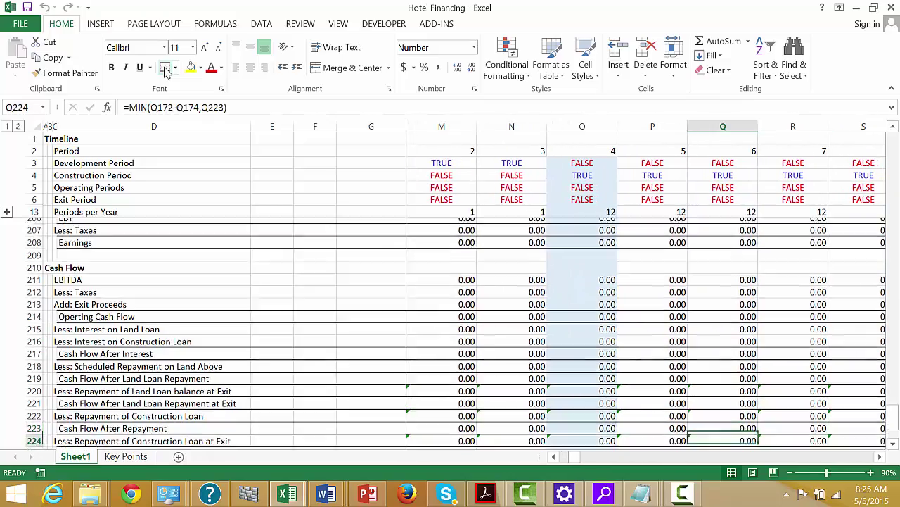
key("Down")
key("Down")
key("Down")
key("Down")
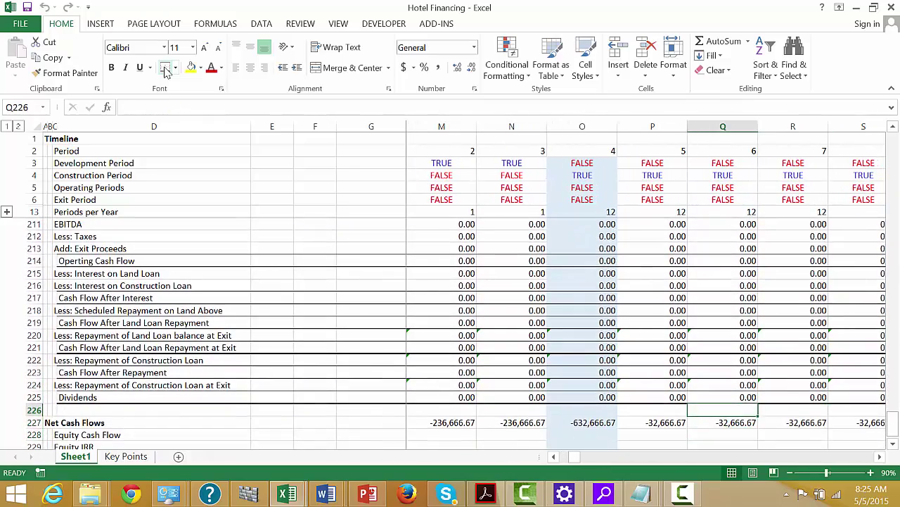
Review the copied Cash Flow and Net Cash Flows rows across the construction periods up to the first operating period, period 44
key("Up")
key("Up")
key("Up")
key("Up")
key("Up")
key("Up")
key("Up")
key("Up")
key("Up")
key("Up")
key("Up")
key("Up")
key("Up")
key("Up")
key("Right")
key("Right")
key("Right")
key("Right")
key("Right")
key("Right")
key("Right")
key("Right")
key("Right")
key("Right")
key("Right")
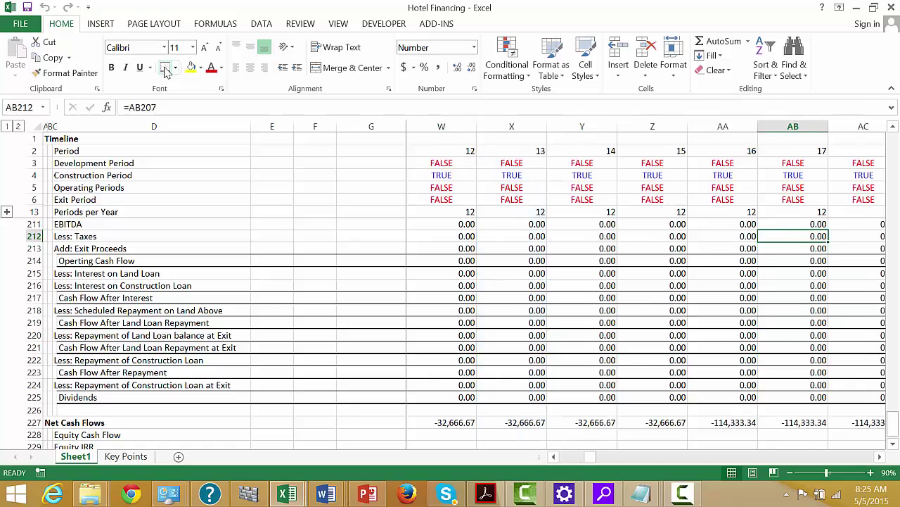
key("Right")
key("Right")
key("Right")
key("Right")
key("Right")
key("Right")
key("Right")
key("Right")
key("Right")
key("Right")
key("Right")
key("Right")
key("Right")
key("Right")
key("Right")
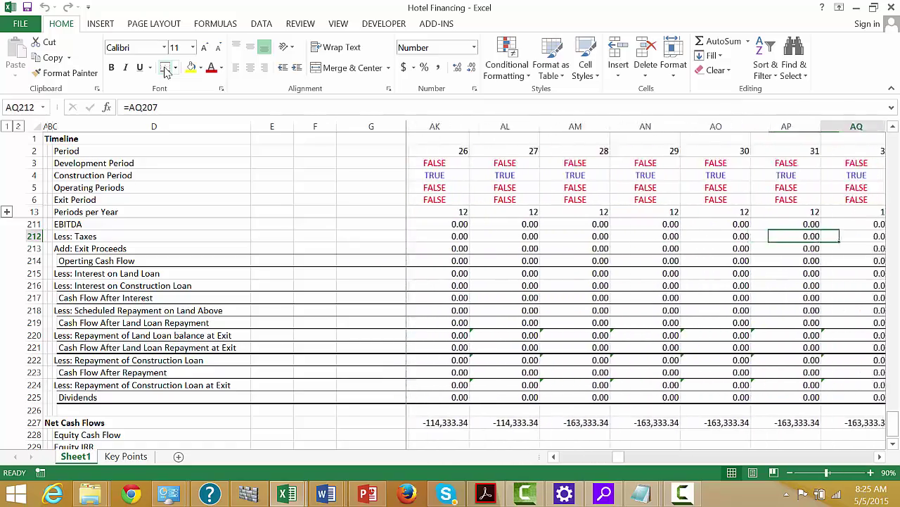
key("Right")
key("Right")
key("Right")
key("Right")
key("Right")
key("Right")
key("Right")
key("Right")
key("Right")
key("Right")
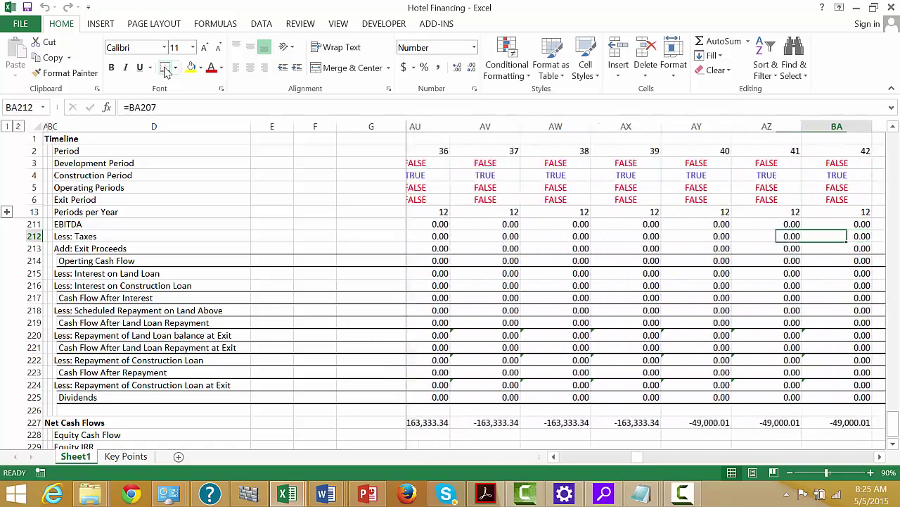
key("Right")
key("Right")
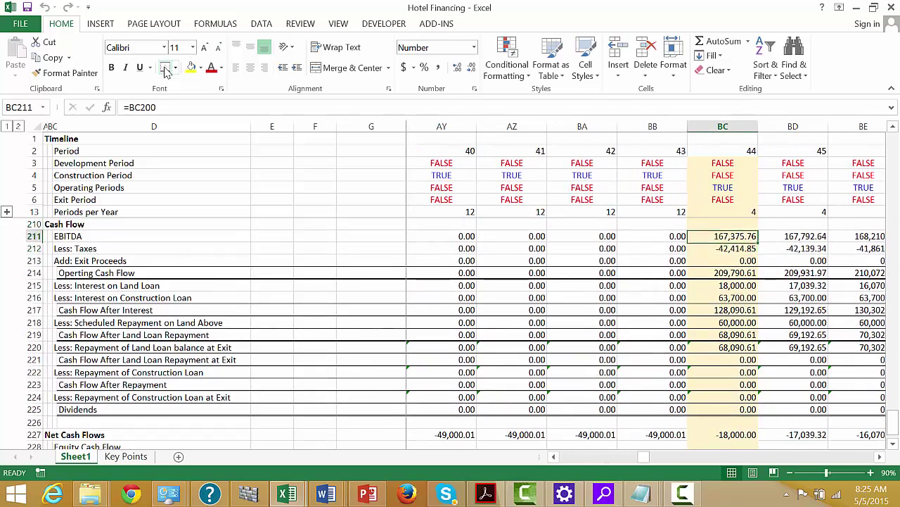
Examine the first operating period's figures (column BC), from the interest and earnings rows down to Cash Flow After Land Loan Repayment
key("Up")
key("Up")
key("Up")
key("Up")
key("Up")
key("Up")
key("Up")
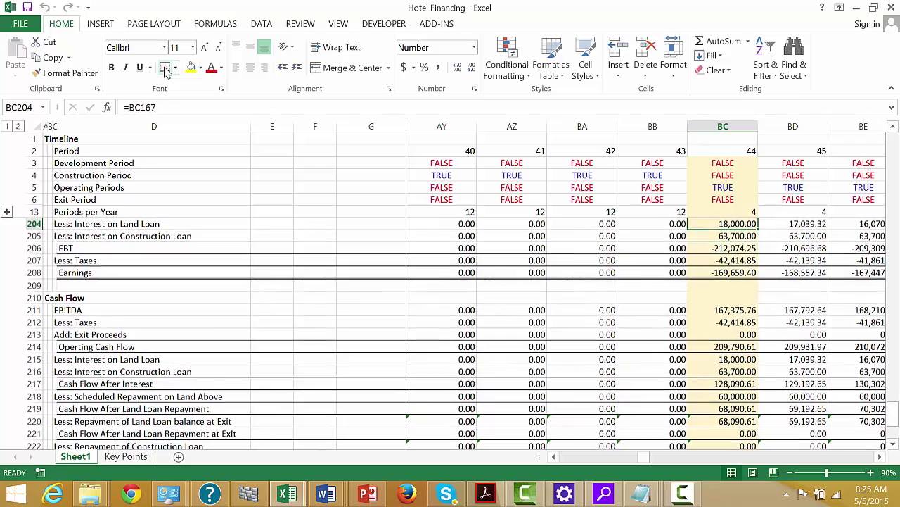
key("Down")
key("Down")
key("Down")
key("Down")
key("Down")
key("Down")
key("Down")
key("Down")
key("Down")
key("Down")
key("Down")
key("Down")
key("Down")
key("Down")
key("Down")
key("Down")
key("Down")
key("Down")
key("Down")
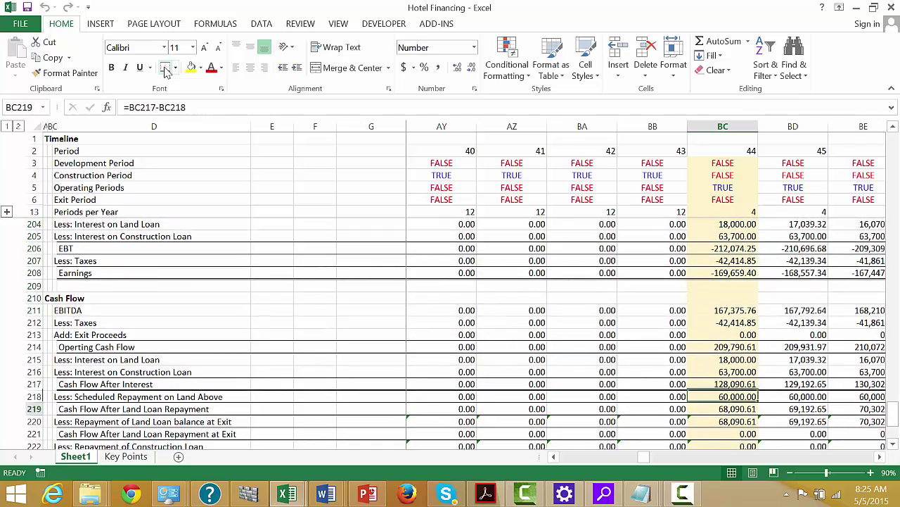
key("Up")
key("Up")
key("Up")
key("Up")
key("Up")
key("Up")
key("Up")
key("Up")
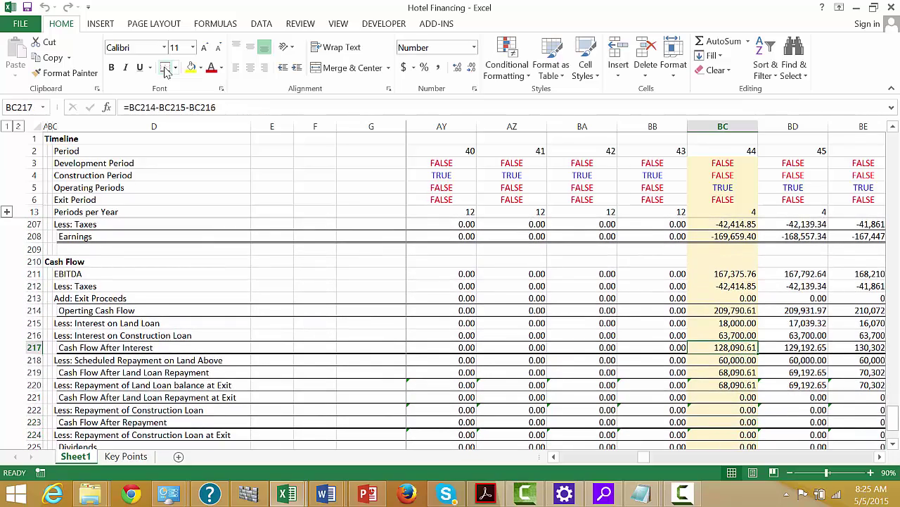
Trace the period 44 cash flow from Cash Flow After Interest through the loan repayments and Dividends down to Net Cash Flows (BC227)
key("Down")
key("Down")
key("Down")
key("Down")
key("Down")
key("Down")
key("Down")
key("Down")
key("Down")
key("Down")
key("Down")
key("Down")
key("Down")
key("Down")
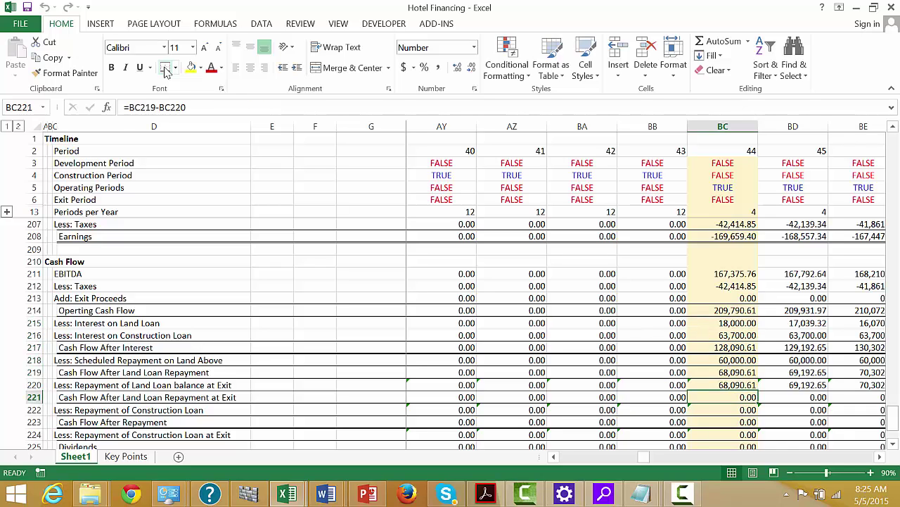
key("Up")
key("Up")
key("Up")
key("Up")
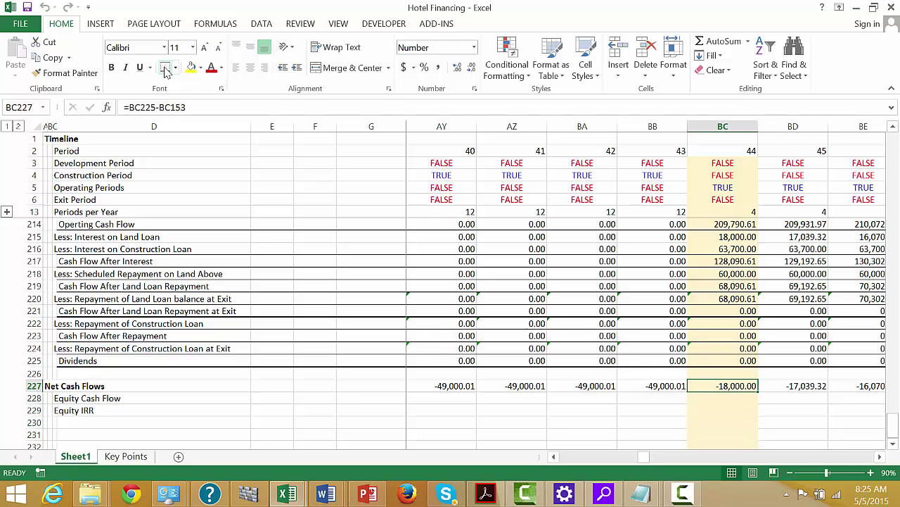
Inspect the period 44 formulas for land loan balance repayment at exit, the cash flow after it, and construction loan repayment (BC220:BC223)
key("Up")
key("Up")
key("Up")
key("Up")
key("Up")
key("Up")
key("Up")
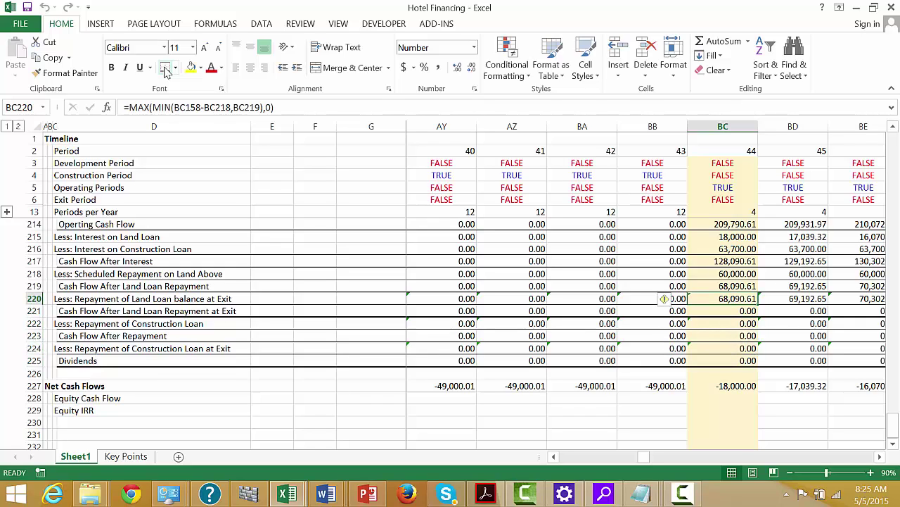
key("Down")
key("Down")
key("Down")
key("Down")
key("Down")
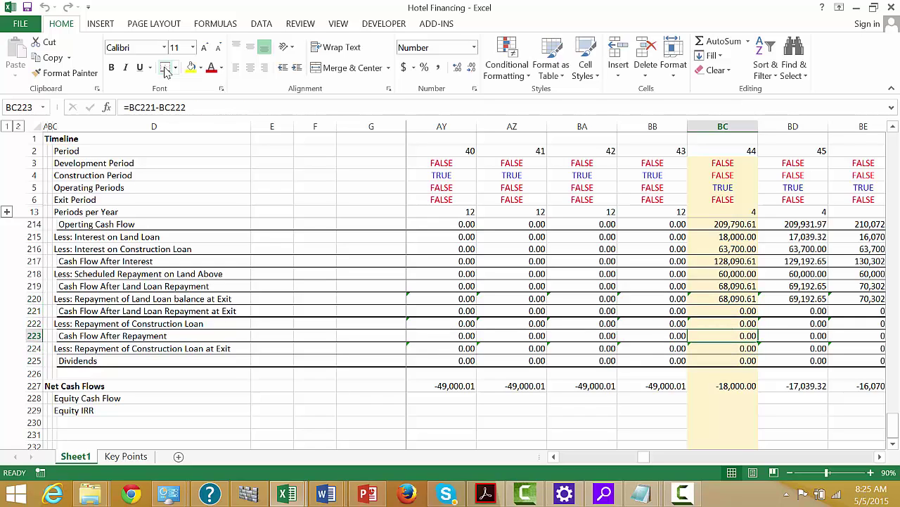
key("Up")
key("Up")
key("Up")
key("Up")
key("Up")
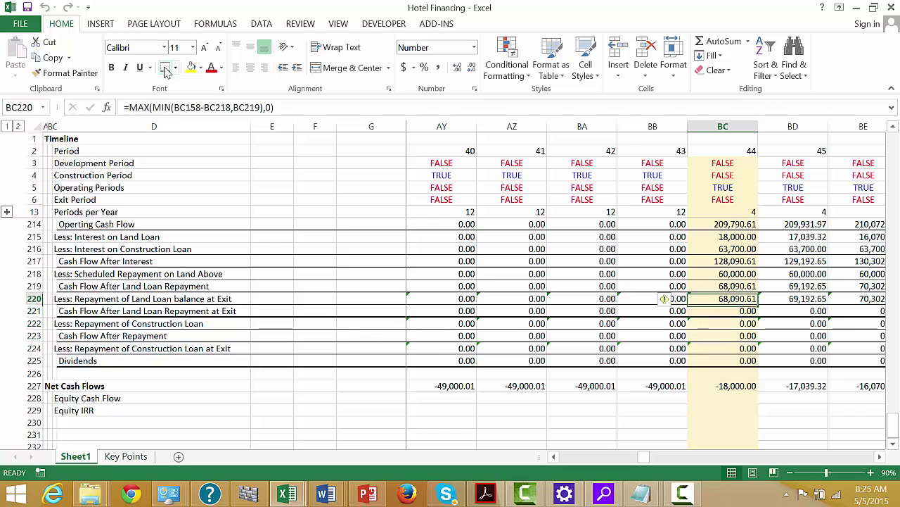
key("Down")
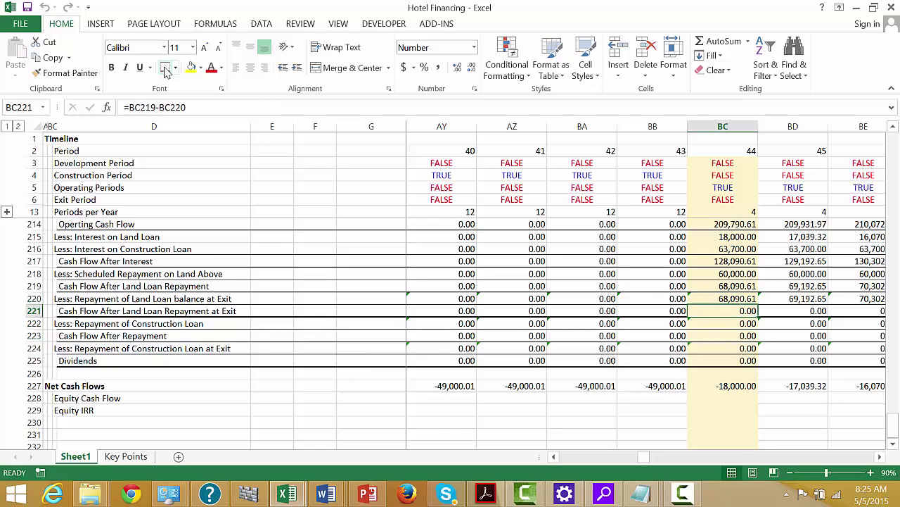
key("F2")
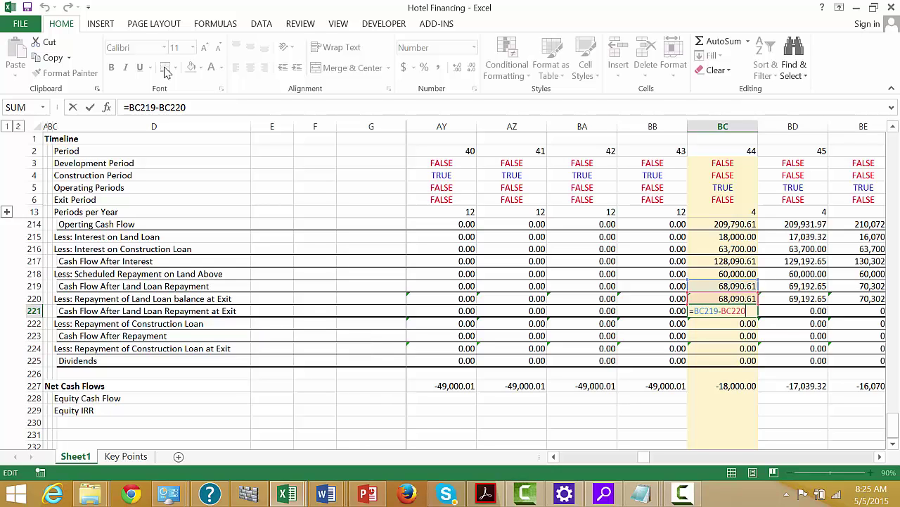
key("Return")
Compare the Repayment of Land Loan balance at Exit formulas (row 220) across the late construction and early operating periods
key("Up")
key("Up")
key("Left")
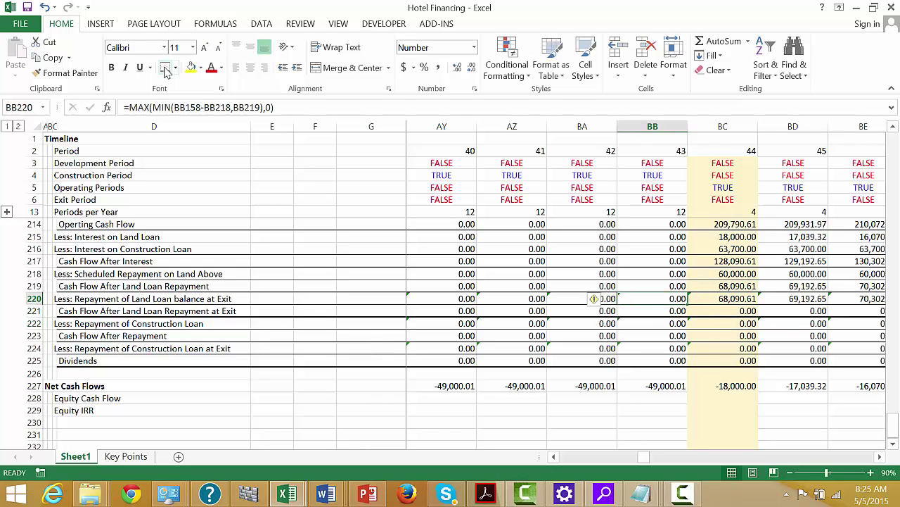
key("Left")
key("Left")
key("Left")
key("Left")
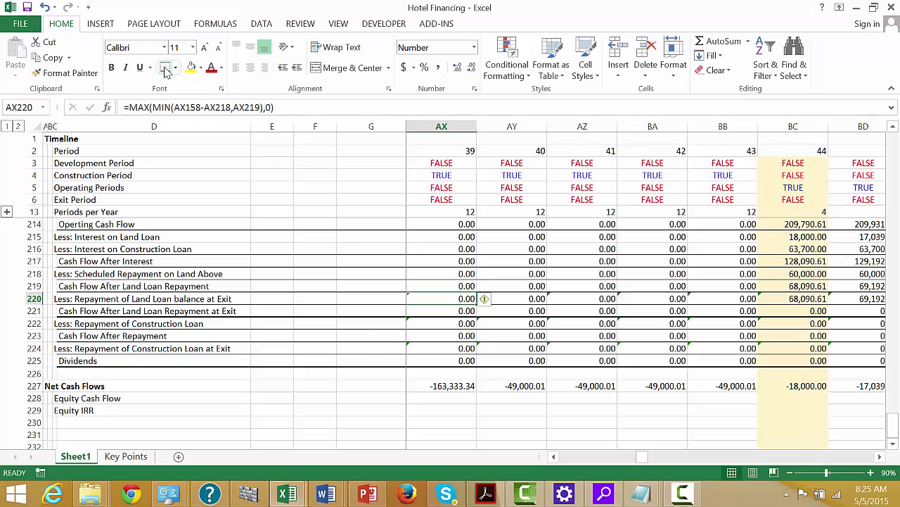
key("Left")
key("Left")
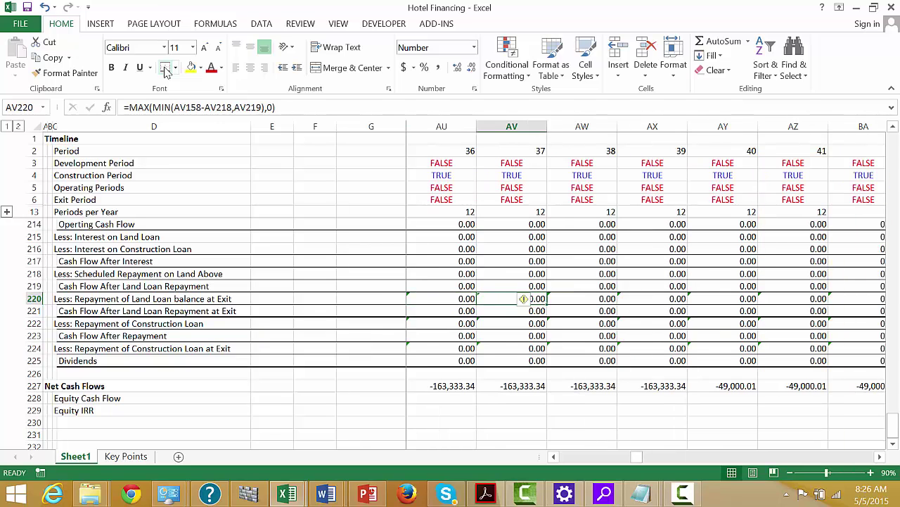
key("Right")
key("Right")
key("Right")
key("Right")
key("Right")
key("Right")
key("Right")
key("Right")
key("Right")
key("Right")
key("Right")
key("Right")
key("Right")
key("Right")
key("Left")
key("Left")
key("Left")
key("Left")
key("Left")
key("Left")
key("Left")
key("Left")
key("Left")
key("Left")
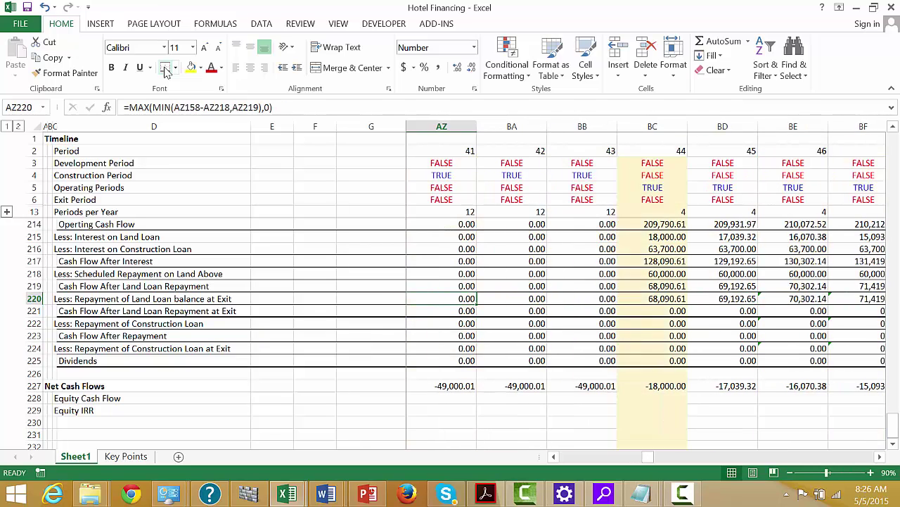
Multiply the period 1 Repayment of Land Loan balance at Exit formula by the exit flag: =MAX(MIN(L158-L218,L219),0)*L6 in L220
key("Left")
key("Left")
key("Left")
key("Left")
key("Left")
key("Left")
key("Left")
key("Left")
key("Left")
key("Left")
key("Left")
key("Left")
key("Left")
key("Left")
key("Left")
key("Left")
key("Left")
key("Left")
key("Left")
key("Left")
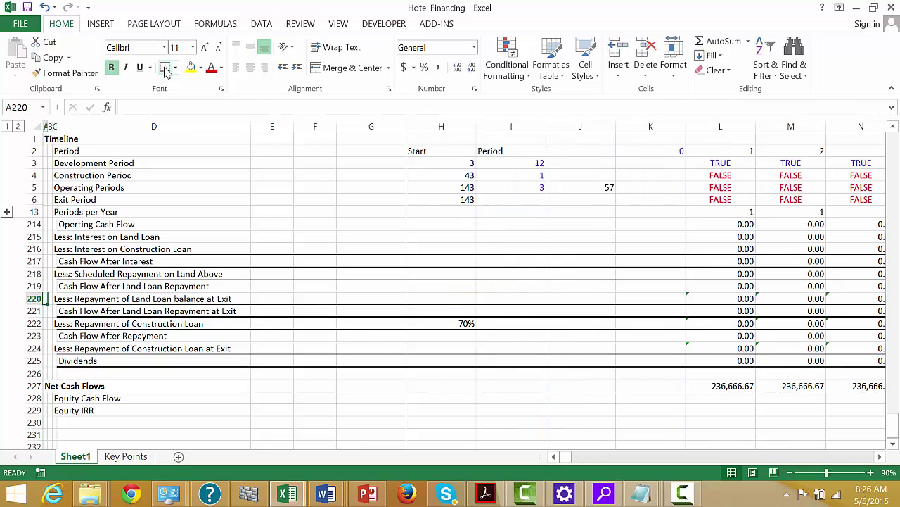
key("Up")
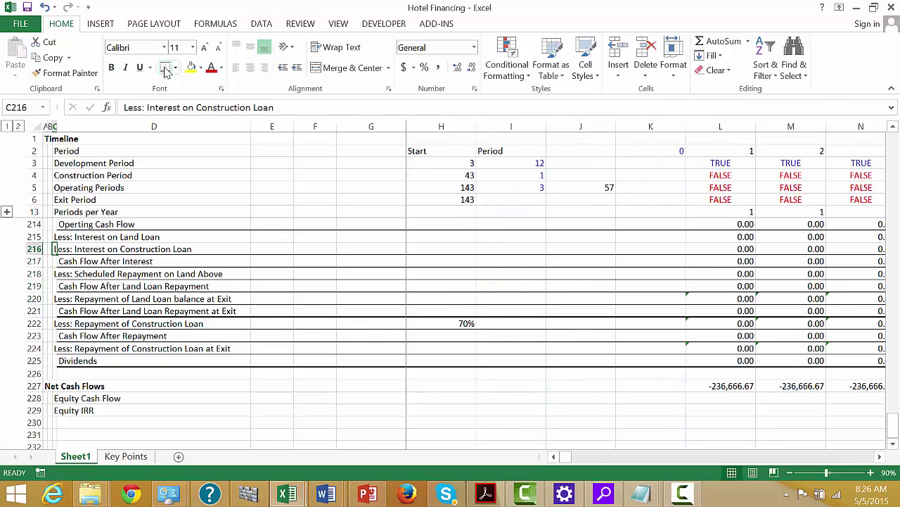
key("Up")
key("Down")
key("Down")
key("Down")
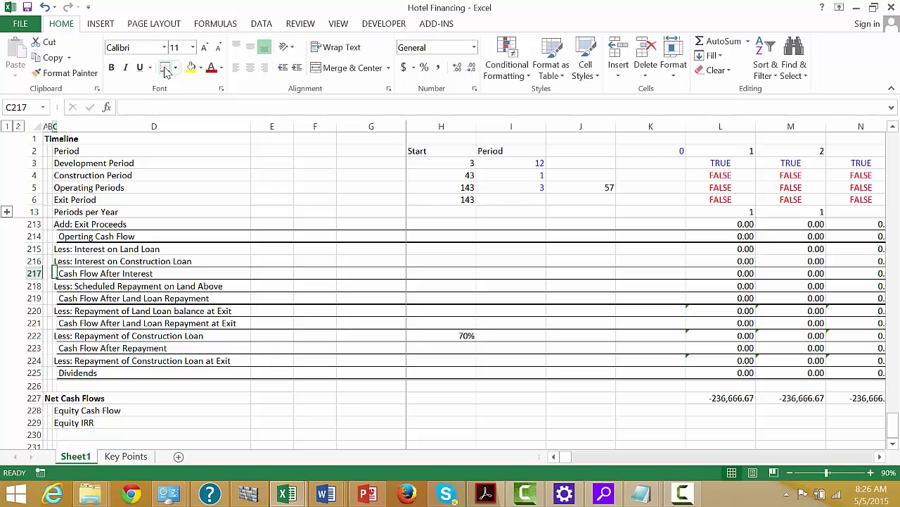
key("Right")
key("Right")
key("Right")
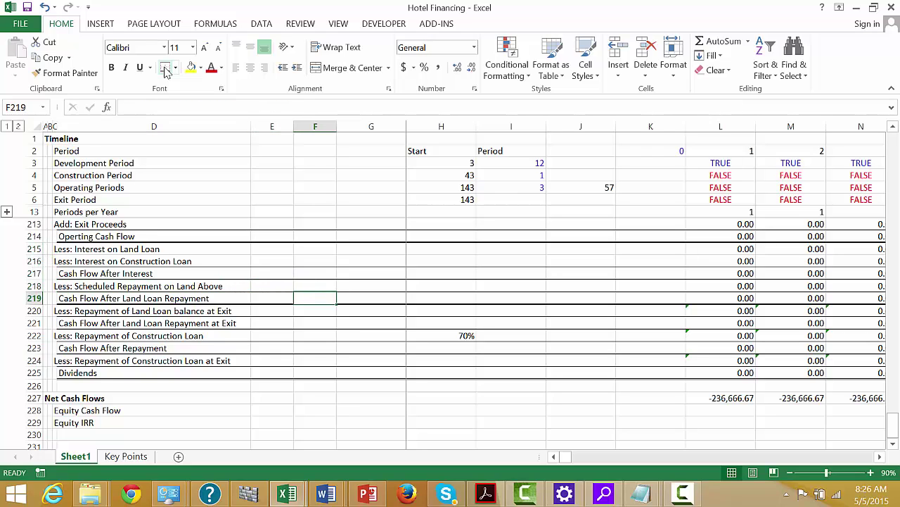
key("Right")
key("Right")
key("Right")
key("Right")
key("Right")
key("Right")
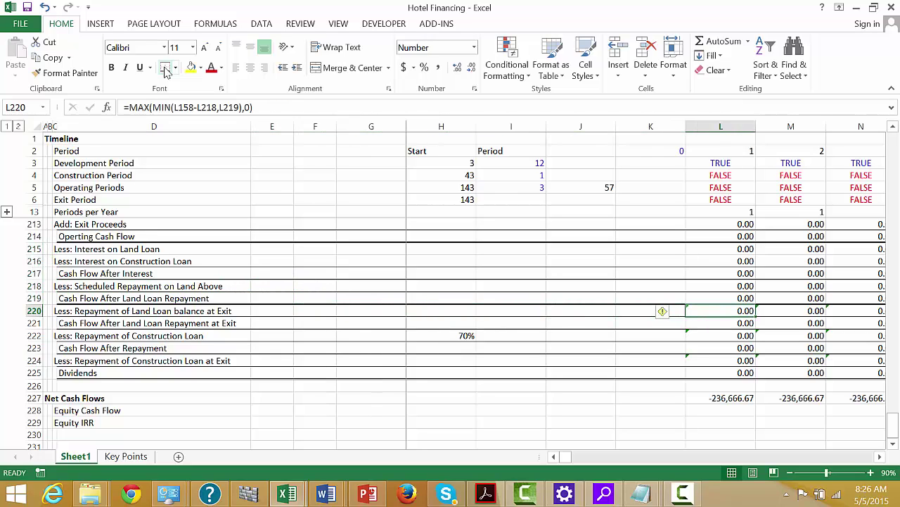
key("F2")
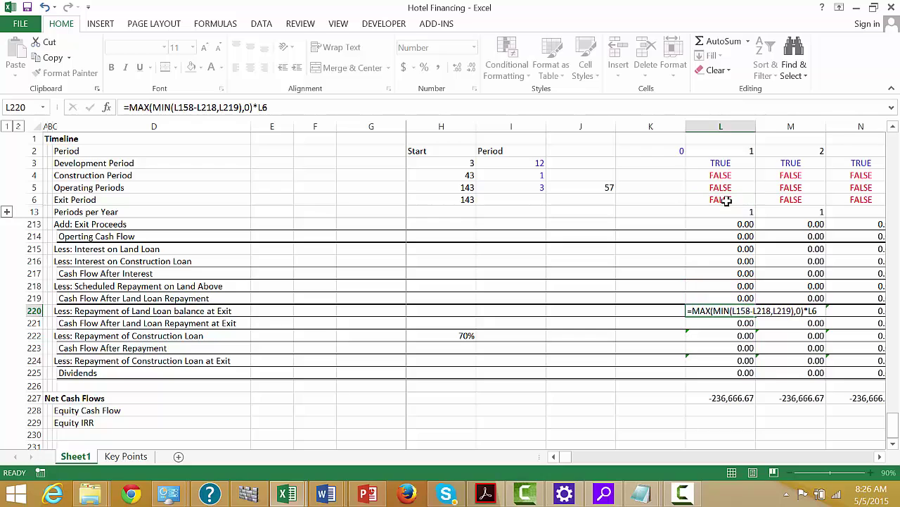
key("Return")
Multiply the period 1 Repayment of Construction Loan at Exit formula by the exit flag: =MIN(L172-L174,L223)*L6 in L224
key("Down")
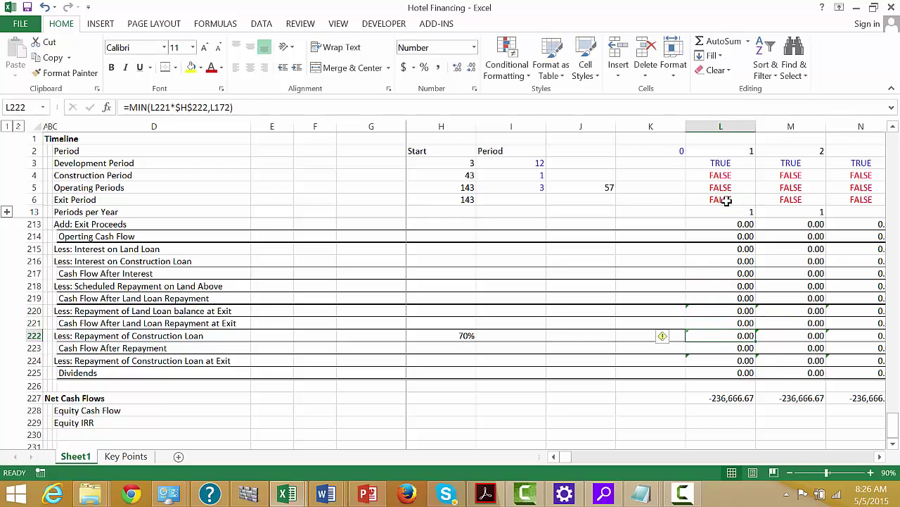
key("Down")
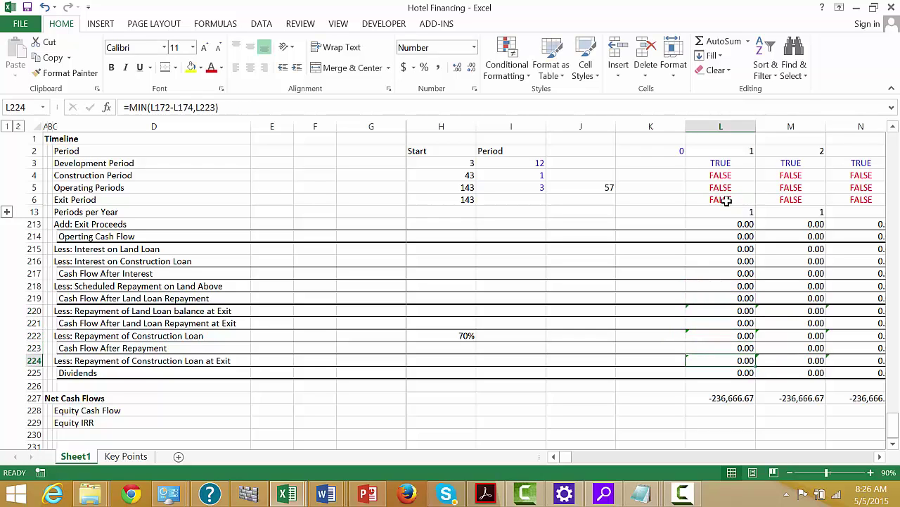
key("F2")
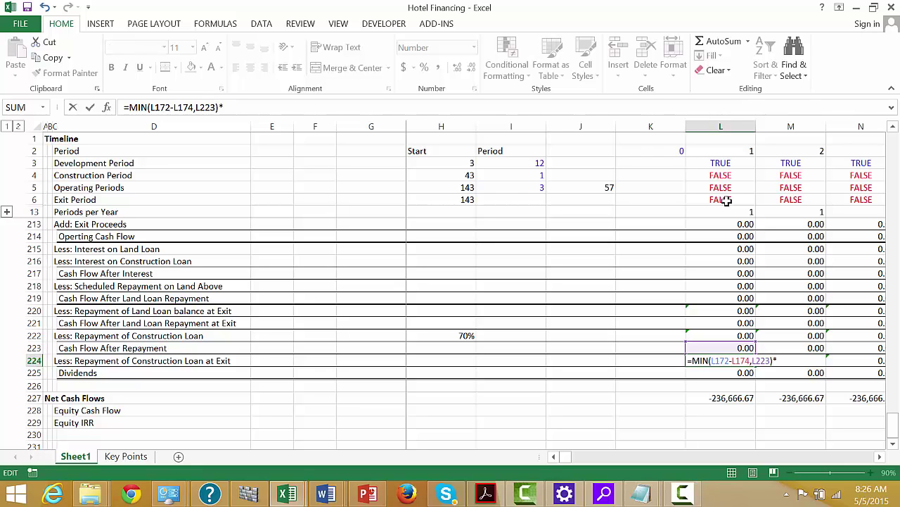
left_click(726, 201)
key("Return")
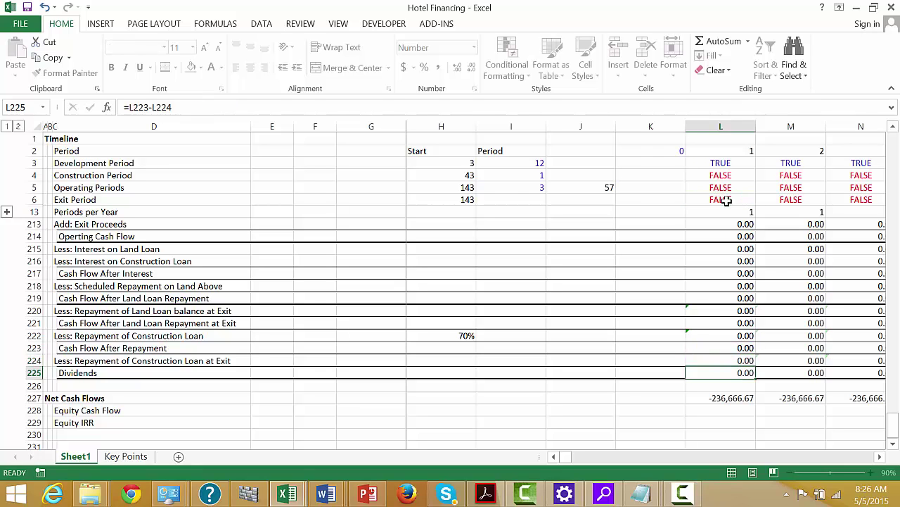
Copy the period 1 cash flow formulas from EBITDA to Dividends (L211:L225) across all the timeline periods
key("Up")
key("Up")
key("Up")
key("Up")
key("Up")
key("Up")
key("Up")
key("Up")
key("Up")
key("Up")
key("Up")
key("Up")
key("Up")
key("Up")
key("Up")
key("Up")
key("Up")
key("Up")
key("Up")
key("Down")
key("Down")
key("Down")
key("Down")
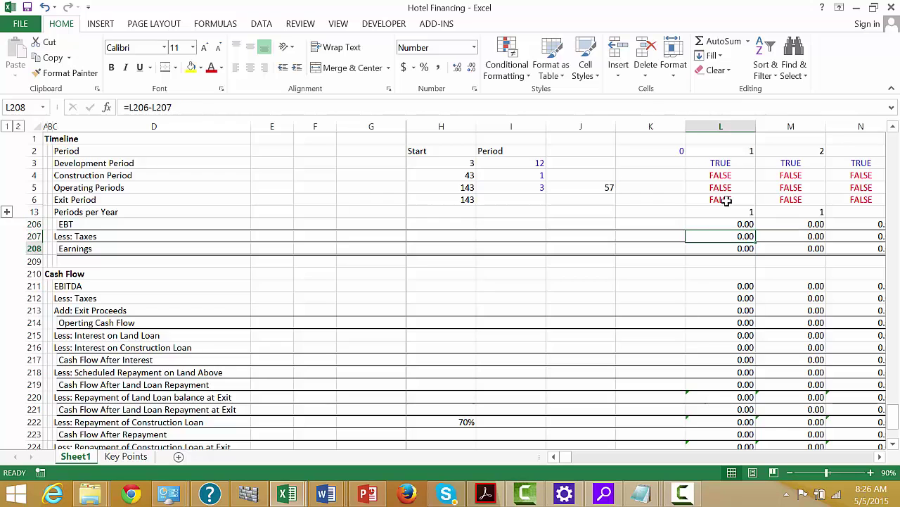
key("Down")
key("ctrl+shift+Down")
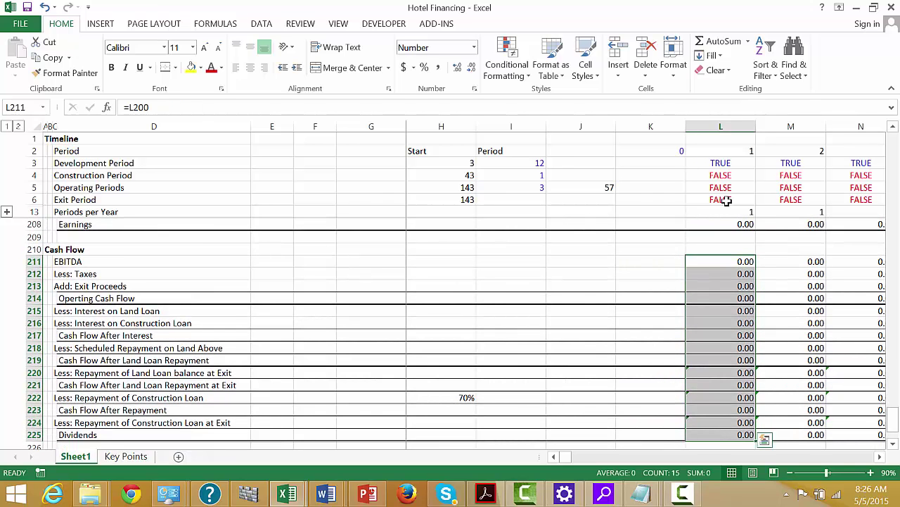
key("ctrl+shift+r")
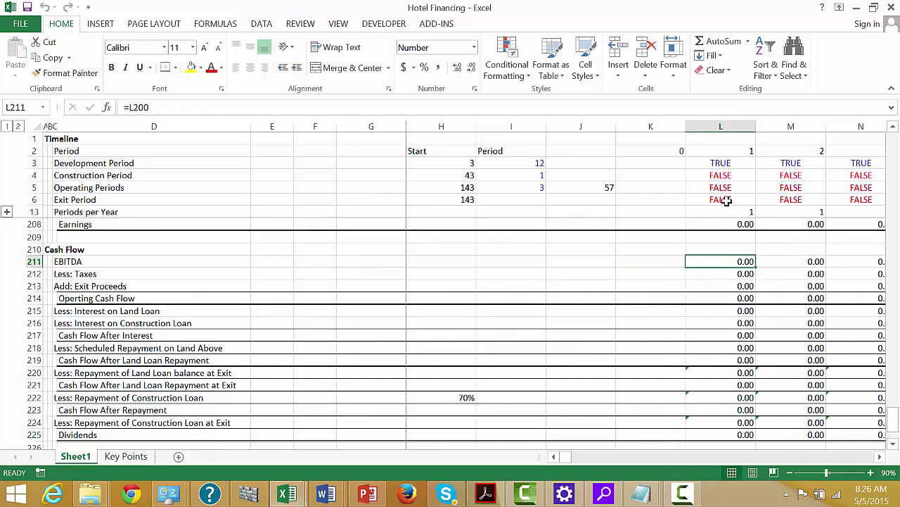
Check the recalculated period 44 cash flow (column BC) from EBITDA through the interest rows to Cash Flow After Land Loan Repayment
key("Right")
key("Right")
key("Right")
key("Right")
key("Right")
key("Right")
key("Right")
key("Right")
key("Right")
key("Right")
key("Right")
key("Right")
key("Right")
key("Right")
key("Right")
key("Right")
key("Right")
key("Right")
key("Right")
key("Right")
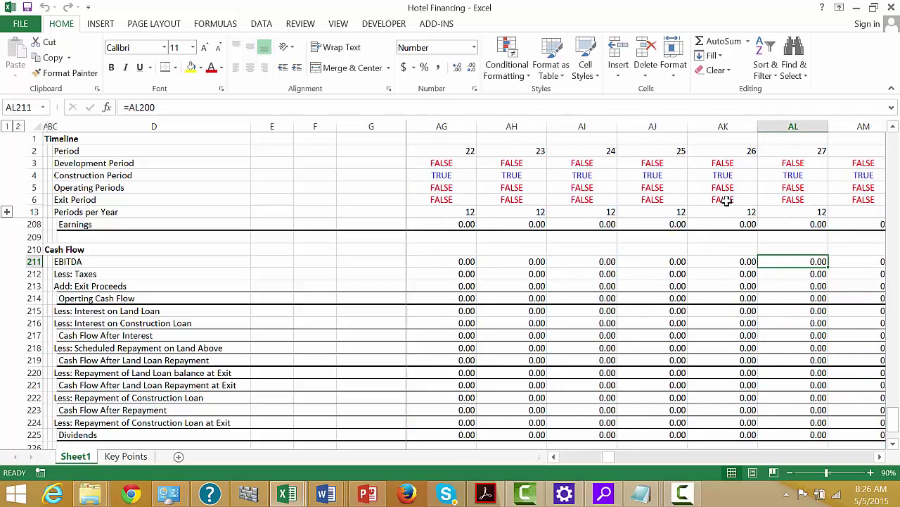
key("Right")
key("Right")
key("Right")
key("Right")
key("Right")
key("Right")
key("Right")
key("Right")
key("Right")
key("Right")
key("Right")
key("Right")
key("Right")
key("Right")
key("Right")
key("Right")
key("Right")
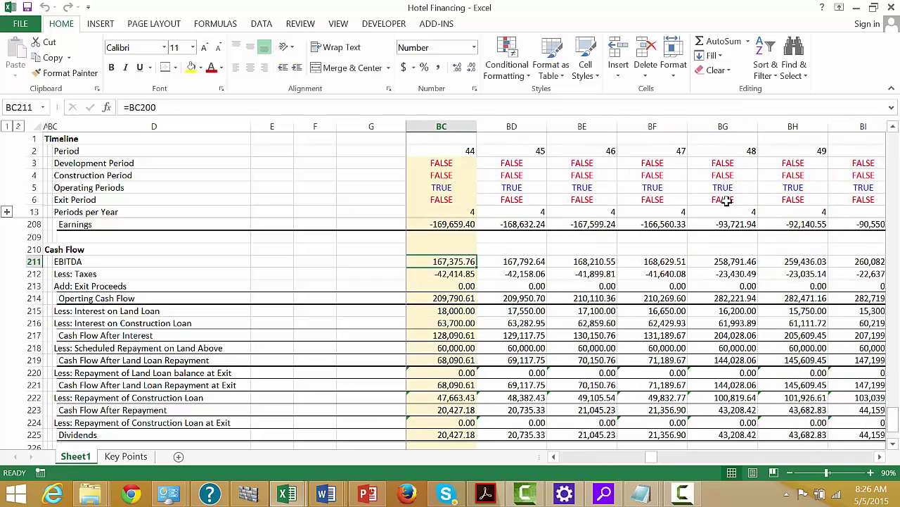
key("Left")
key("Right")
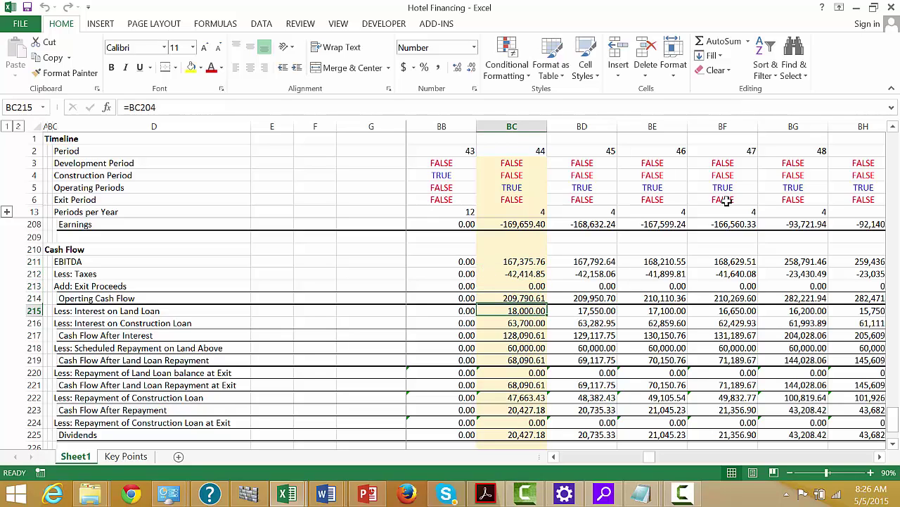
key("Down")
key("Down")
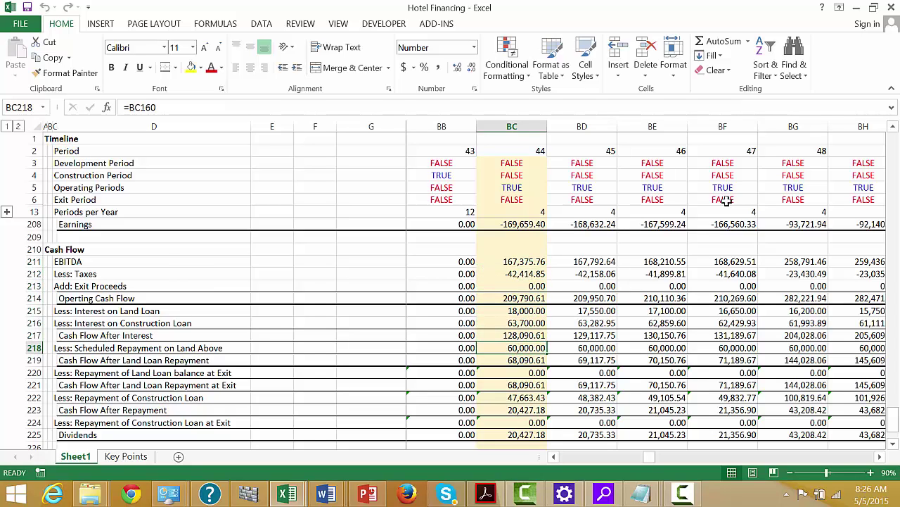
key("Down")
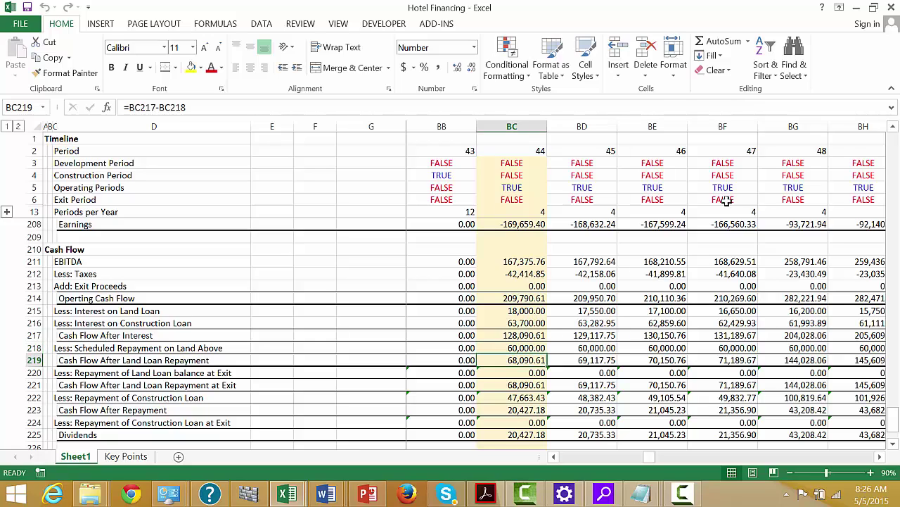
Check the Repayment of Land Loan balance at Exit row (220) across the operating periods through the exit period 143
key("Right")
key("Down")
key("Right")
key("Right")
key("Right")
key("Right")
key("Right")
key("Right")
key("Right")
key("Right")
key("Right")
key("Right")
key("Right")
key("Right")
key("Right")
key("Right")
key("Right")
key("Right")
key("Right")
key("Right")
key("Right")
key("Right")
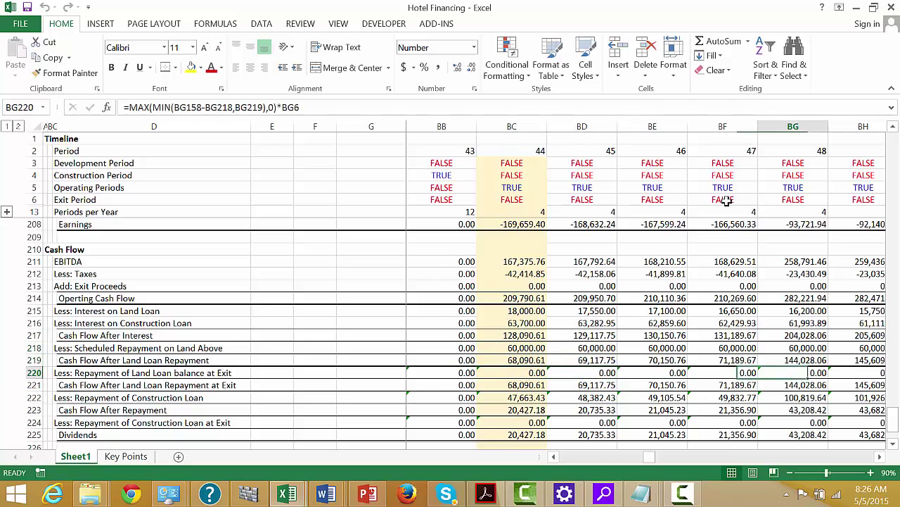
key("Right")
key("Right")
key("Right")
key("Right")
key("Right")
key("Right")
key("Right")
key("Right")
key("Right")
key("Right")
key("Right")
key("Right")
key("Right")
key("Right")
key("Right")
key("Right")
key("Right")
key("Right")
key("Right")
key("Right")
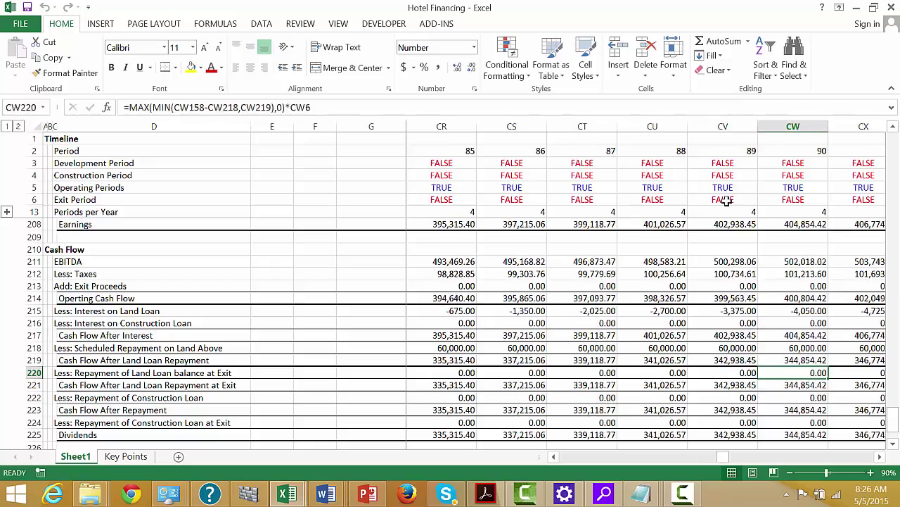
key("Right")
key("Right")
key("Right")
key("Right")
key("Right")
key("Right")
key("Right")
key("Right")
key("Right")
key("Right")
key("Right")
key("Right")
key("Right")
key("Right")
key("Right")
key("Right")
key("Right")
key("Right")
key("Right")
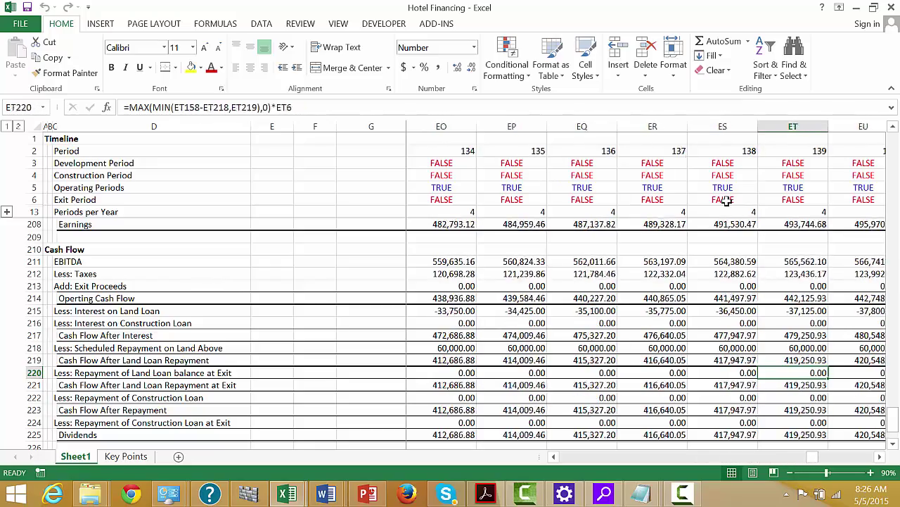
key("Left")
key("Left")
key("Left")
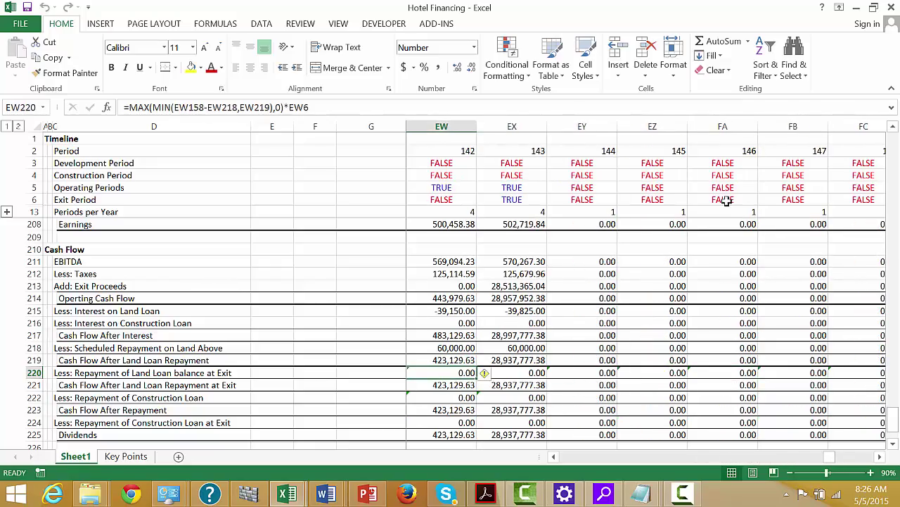
key("Right")
key("Right")
key("Left")
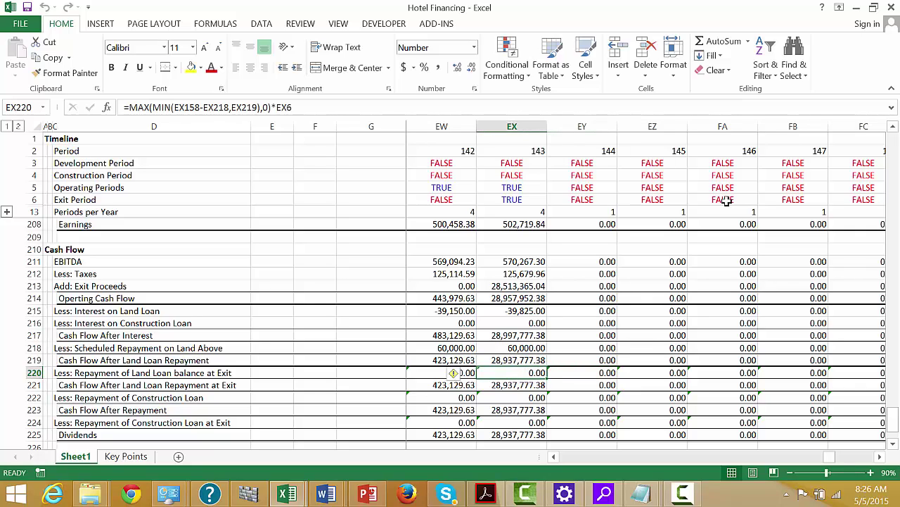
Check the Scheduled Repayment on Land and Cash Flow After Interest formulas for the exit period 143 (column EX)
key("Up")
key("Up")
key("Up")
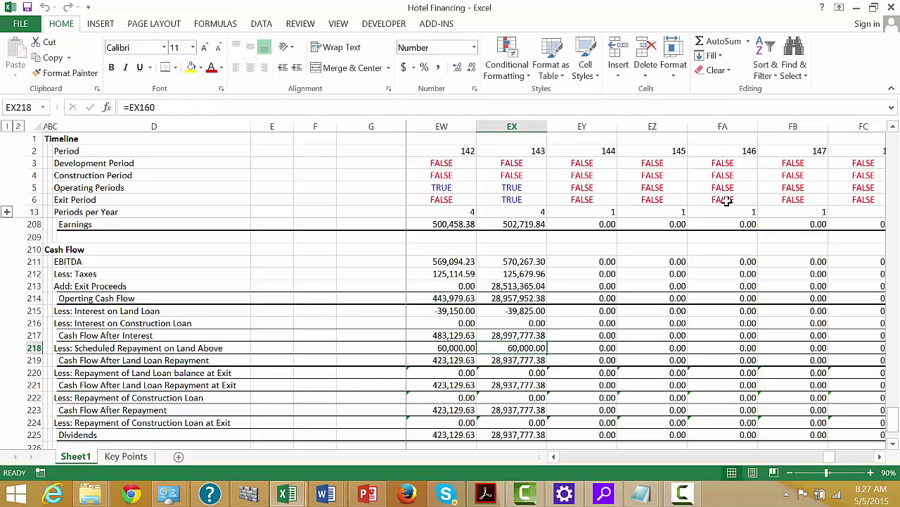
key("Up")
key("Up")
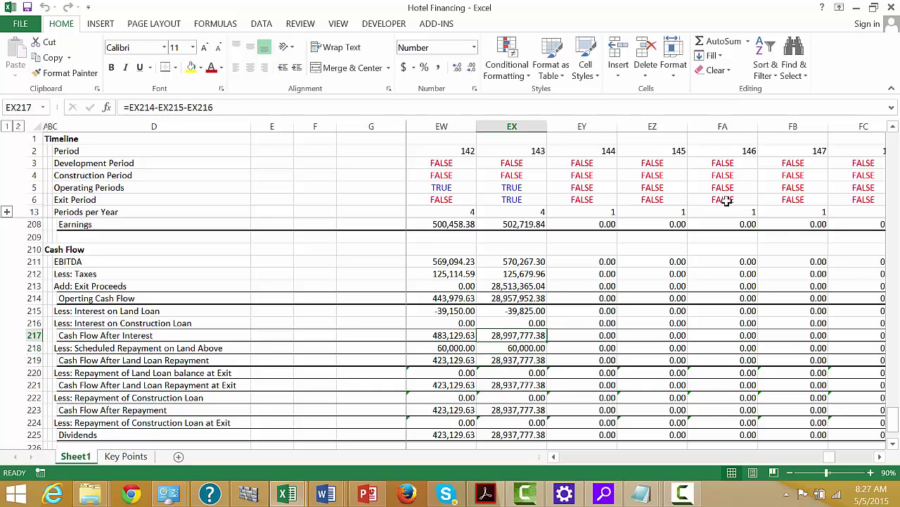
Review the Net Cash Flows row (227) and the loan interest and repayment rows from exit period 143 back to period 99
key("Down")
key("Down")
key("Down")
key("Down")
key("Down")
key("Down")
key("Down")
key("Down")
key("Down")
key("Down")
key("Down")
key("Down")
key("Down")
key("Down")
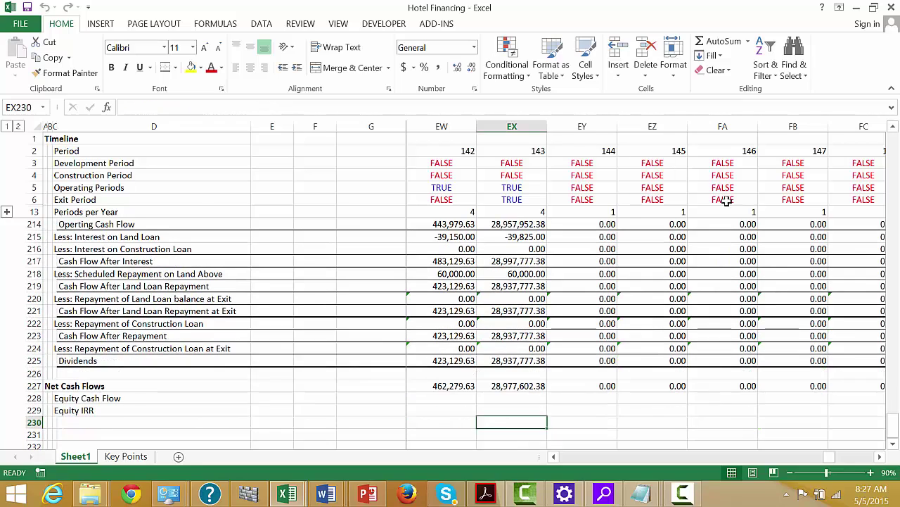
key("Up")
key("Left")
key("Left")
key("Left")
key("Left")
key("Left")
key("Left")
key("Left")
key("Left")
key("Left")
key("Left")
key("Left")
key("Left")
key("Left")
key("Left")
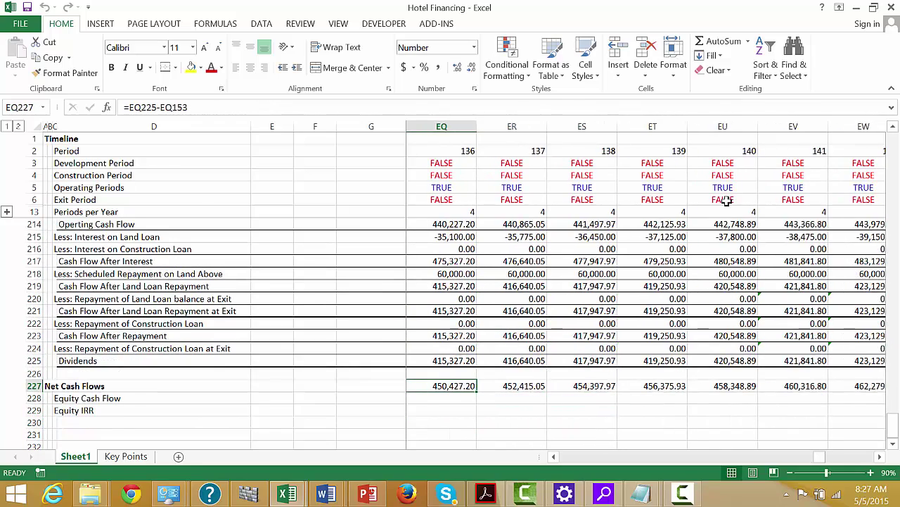
key("Left")
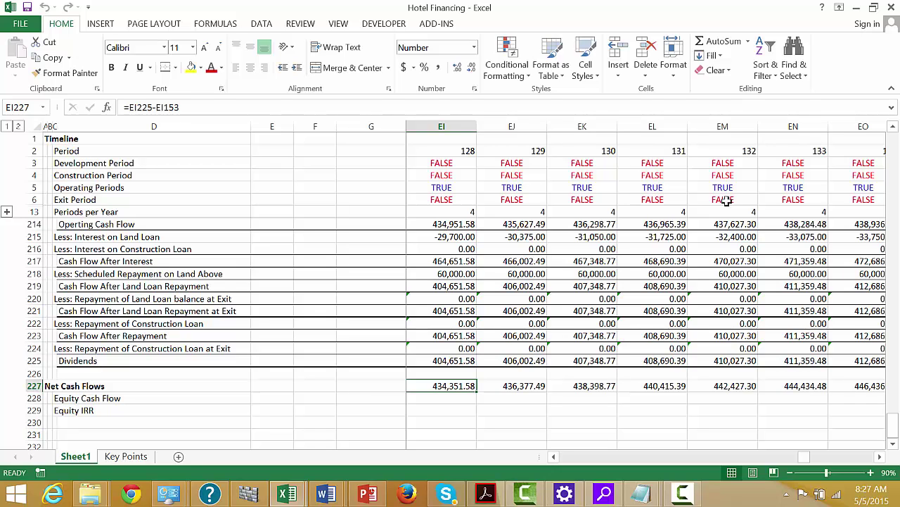
key("Right")
key("Right")
key("Left")
key("Left")
key("Left")
key("Left")
key("Left")
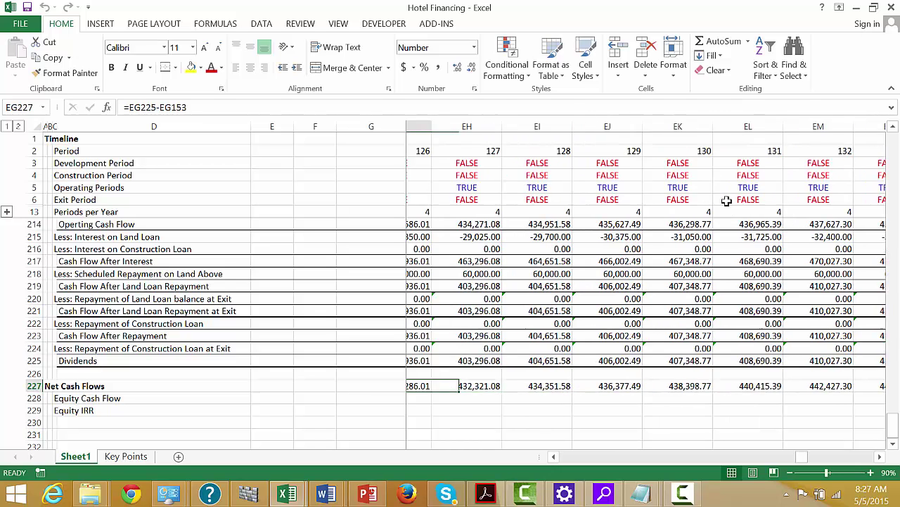
key("Left")
key("Left")
key("Left")
key("Left")
key("Left")
key("Left")
key("Left")
key("Left")
key("Left")
key("Left")
key("Left")
key("Left")
key("Left")
key("Left")
key("Left")
key("Left")
key("Left")
key("Left")
key("Left")
key("Left")
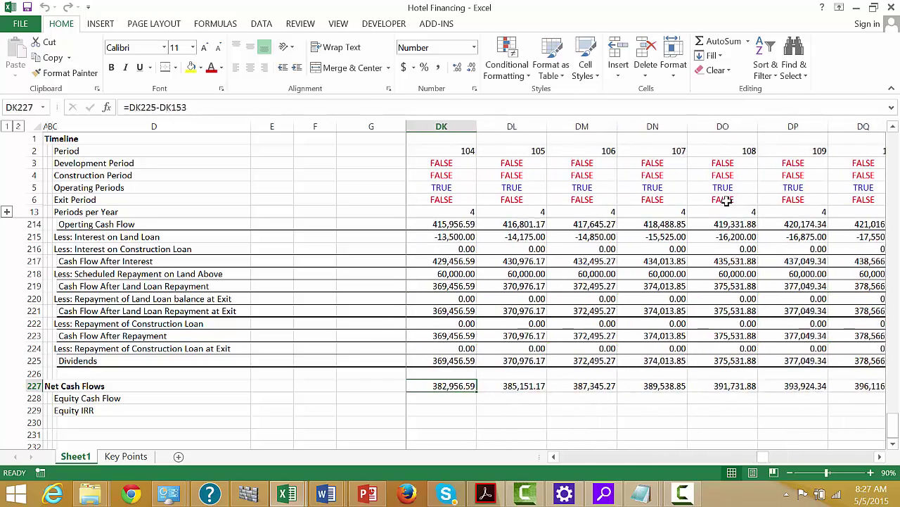
key("Up")
key("Up")
key("Up")
key("Up")
key("Left")
key("Left")
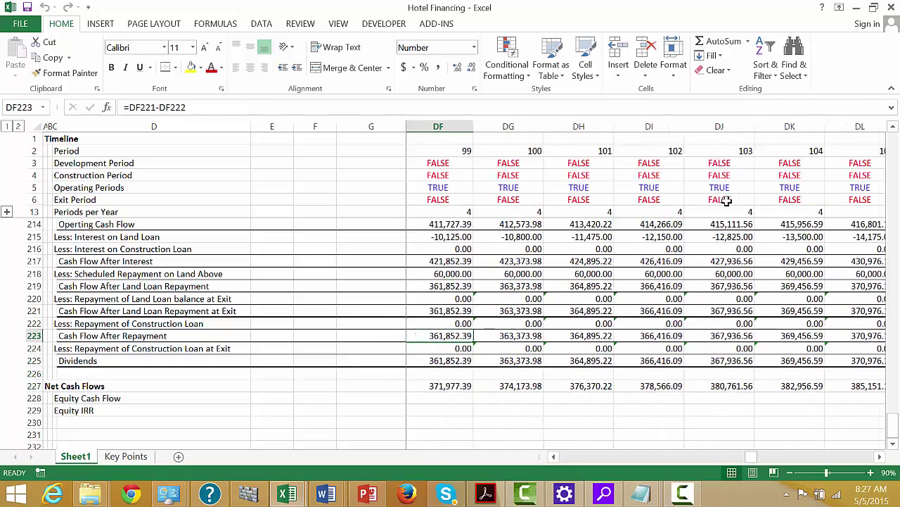
Cap the first period's scheduled land loan repayment (L160) with =MIN($J$160/$H$160*L5,L158) and copy the formula across row 160
key("Home")
key("Left")
key("Up")
key("Up")
key("Up")
key("Up")
key("Up")
key("Up")
key("Up")
key("Up")
key("Up")
key("Up")
key("Up")
key("Up")
key("Up")
key("Up")
key("Up")
key("Up")
key("Up")
key("Up")
key("Up")
key("Up")
key("Up")
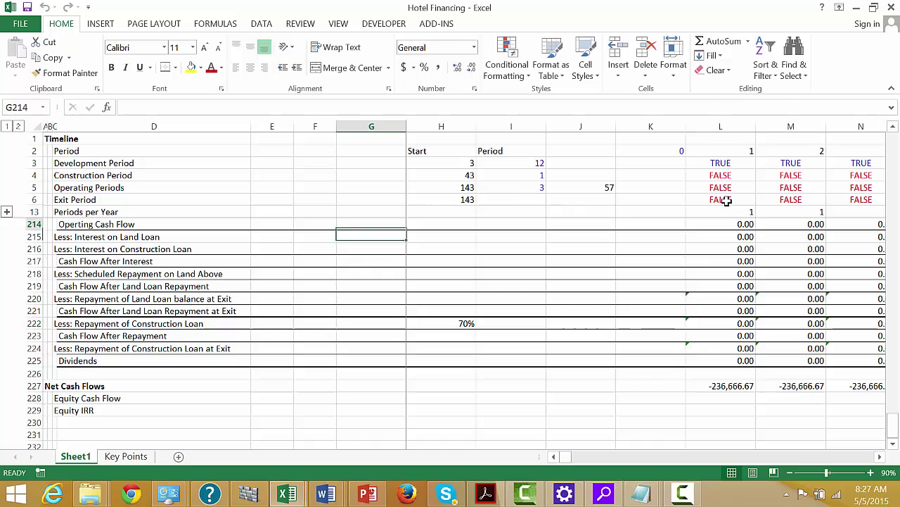
key("Up")
key("Up")
key("Up")
key("Up")
key("Up")
key("Up")
key("Up")
key("Up")
key("Up")
key("Up")
key("Up")
key("Up")
key("Up")
key("Up")
key("Up")
key("Up")
key("Up")
key("Up")
key("Up")
key("Up")
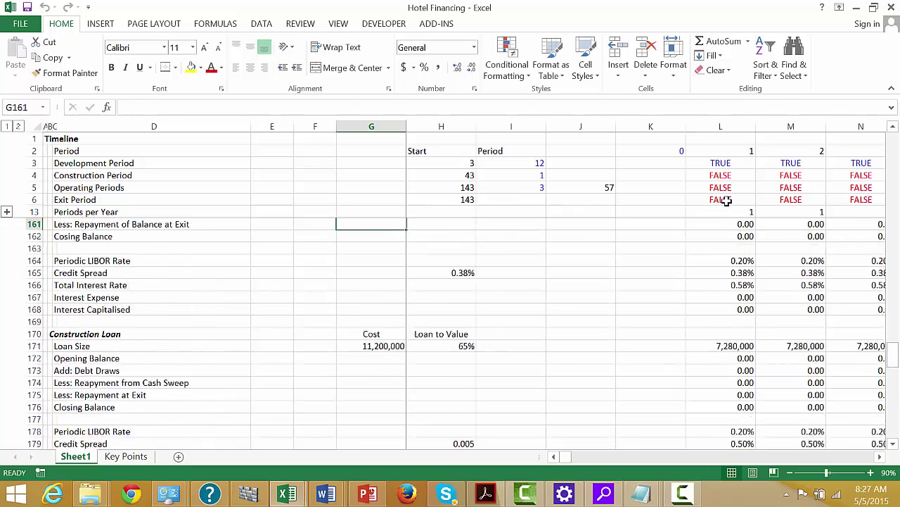
key("Up")
key("Down")
key("Down")
key("Down")
key("Down")
key("Down")
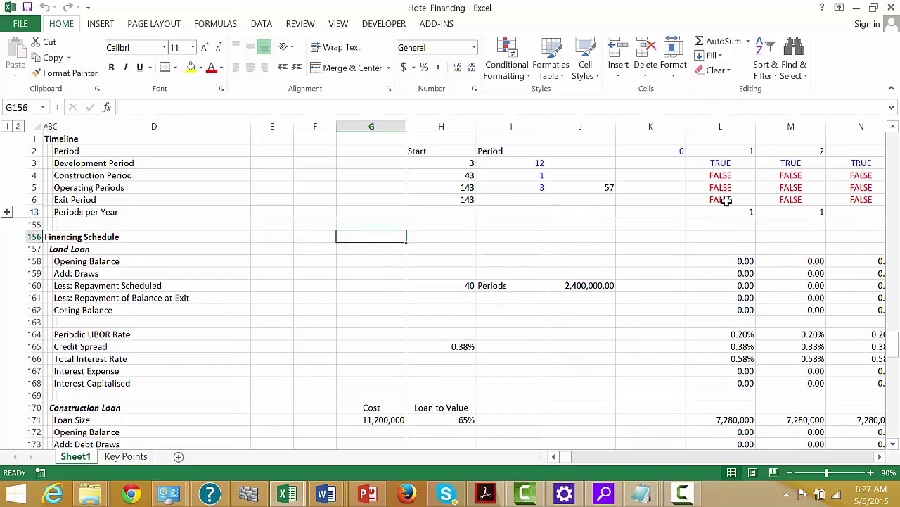
key("Right")
key("Right")
key("Right")
key("Right")
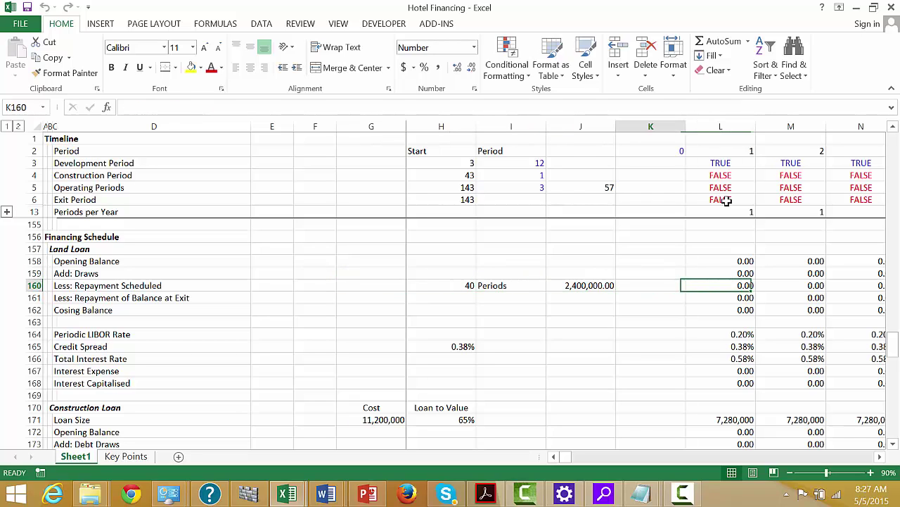
key("Right")
key("F2")
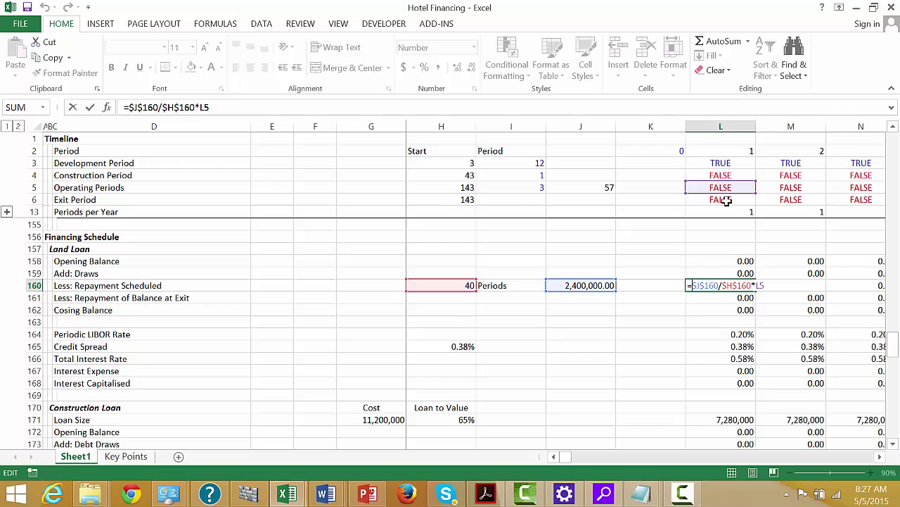
type("min(")
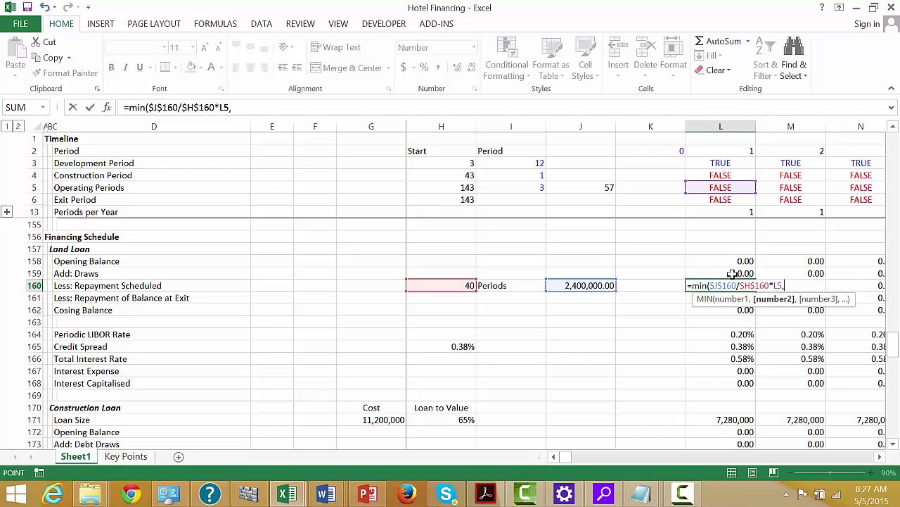
key("Up")
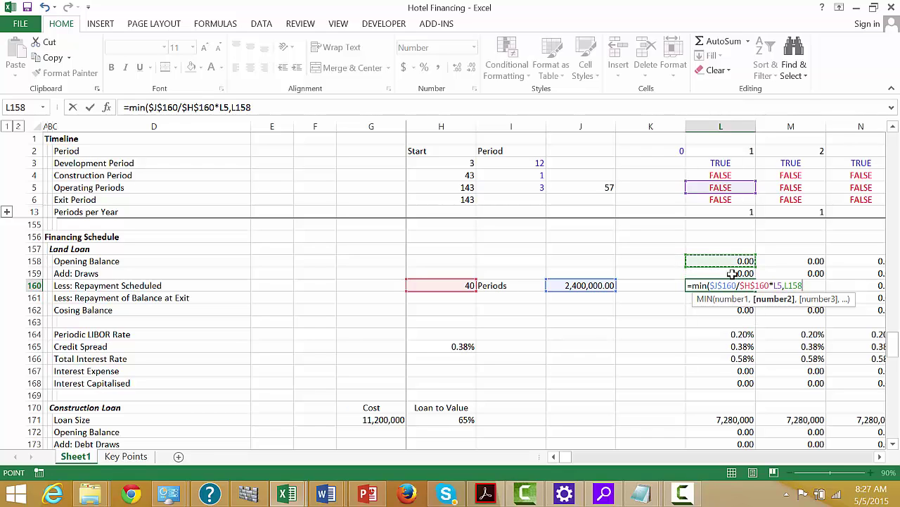
type(")")
key("Return")
key("Up")
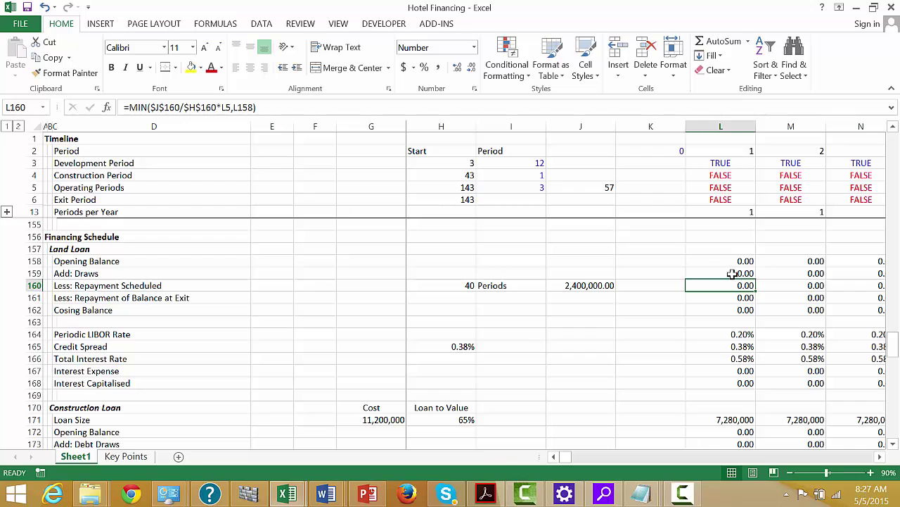
Check the Less: Repayment Scheduled row (160) and the land loan balances across the periods through about period 90
key("Right")
key("Right")
key("Right")
key("Right")
key("Right")
key("Right")
key("Right")
key("Right")
key("Right")
key("Right")
key("Right")
key("Right")
key("Right")
key("Right")
key("Right")
key("Right")
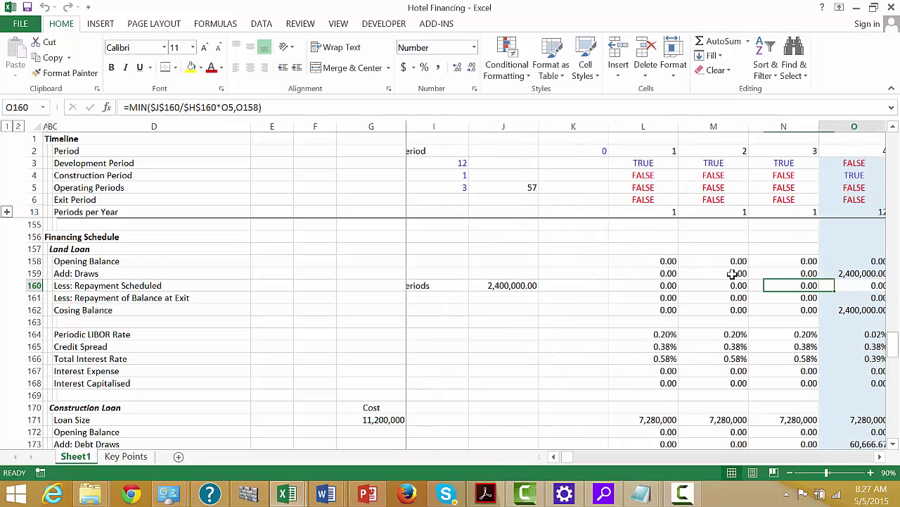
key("Right")
key("Right")
key("Right")
key("Right")
key("Right")
key("Right")
key("Right")
key("Right")
key("Right")
key("Right")
key("Right")
key("Right")
key("Right")
key("Right")
key("Right")
key("Right")
key("Right")
key("Right")
key("Right")
key("Right")
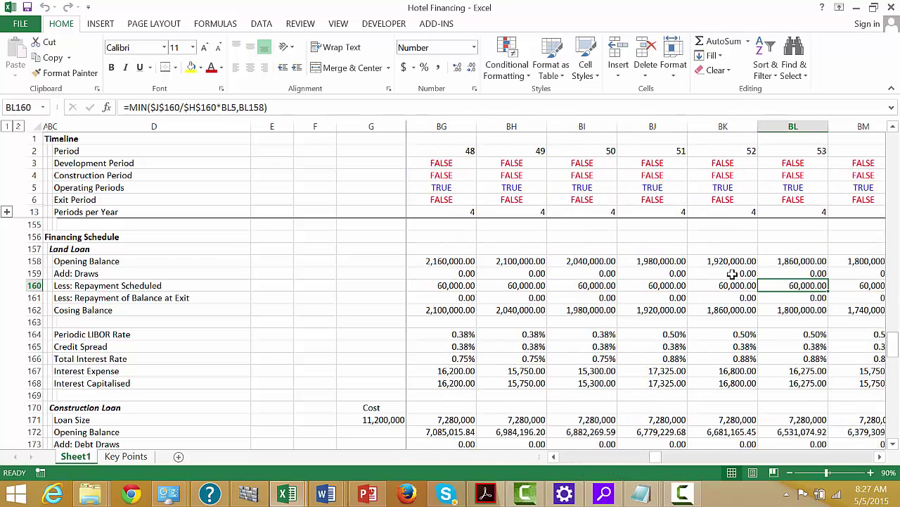
key("Right")
key("Right")
key("Right")
key("Right")
key("Right")
key("Right")
key("Right")
key("Right")
key("Right")
key("Right")
key("Right")
key("Right")
key("Right")
key("Right")
key("Right")
key("Right")
key("Right")
key("Right")
key("Right")
key("Right")
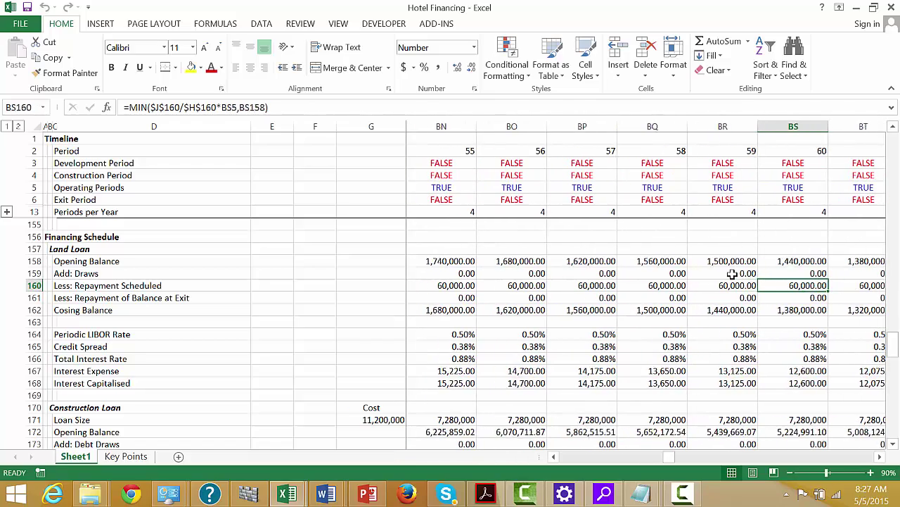
key("Right")
key("Right")
key("Right")
key("Right")
key("Right")
key("Right")
key("Right")
key("Right")
key("Right")
key("Right")
key("Right")
key("Right")
key("Right")
key("Right")
key("Right")
key("Right")
key("Left")
key("Left")
key("Left")
key("Left")
key("Left")
key("Left")
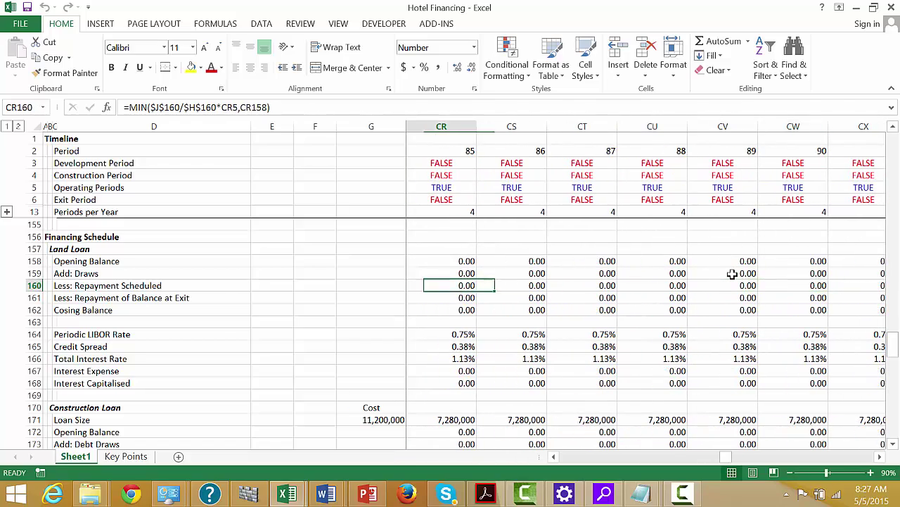
Review the Construction Loan balances, cash sweep repayments and interest rows (171–182) across periods 67 to 88
key("Down")
key("Down")
key("Down")
key("Down")
key("Down")
key("Down")
key("Down")
key("Down")
key("Down")
key("Down")
key("Down")
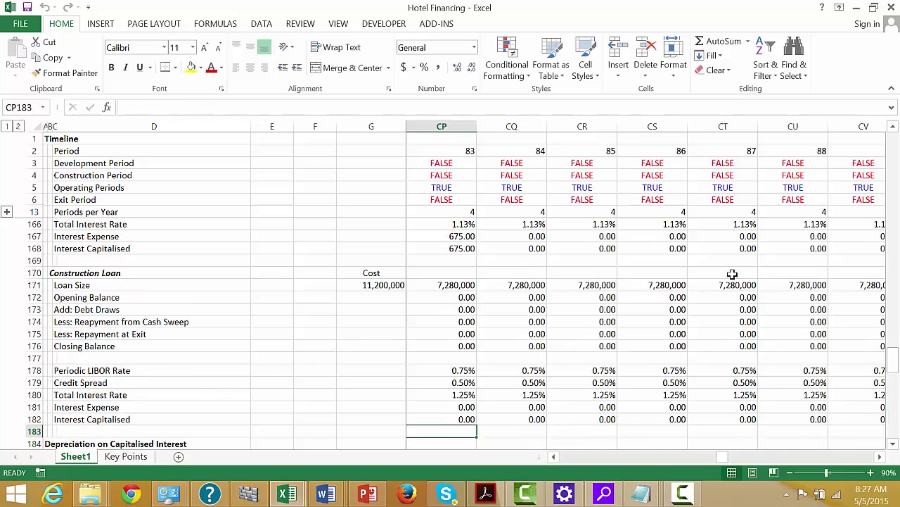
key("Left")
key("Left")
key("Left")
key("Left")
key("Left")
key("Left")
key("Left")
key("Left")
key("Left")
key("Left")
key("Left")
key("Left")
key("Left")
key("Left")
key("Left")
key("Right")
key("Right")
key("Right")
key("Right")
key("Right")
key("Right")
key("Right")
key("Right")
key("Right")
key("Right")
key("Right")
key("Right")
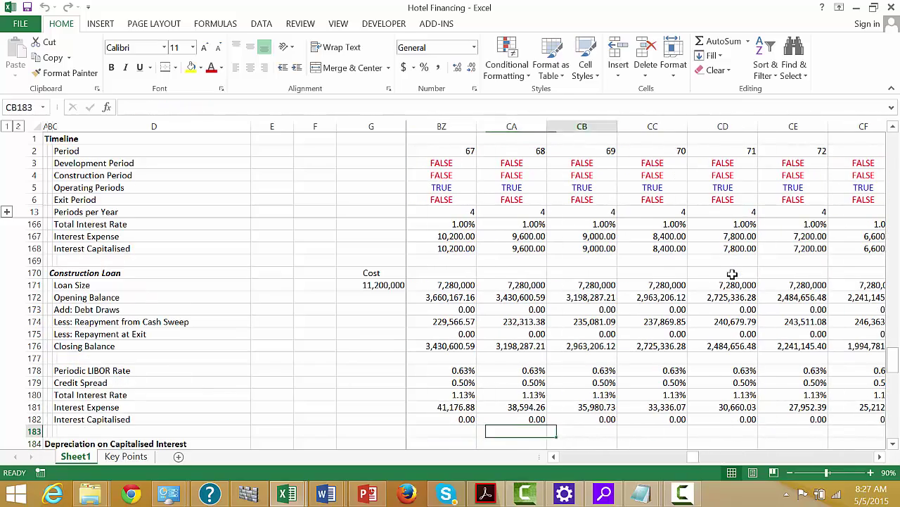
key("Down")
key("Down")
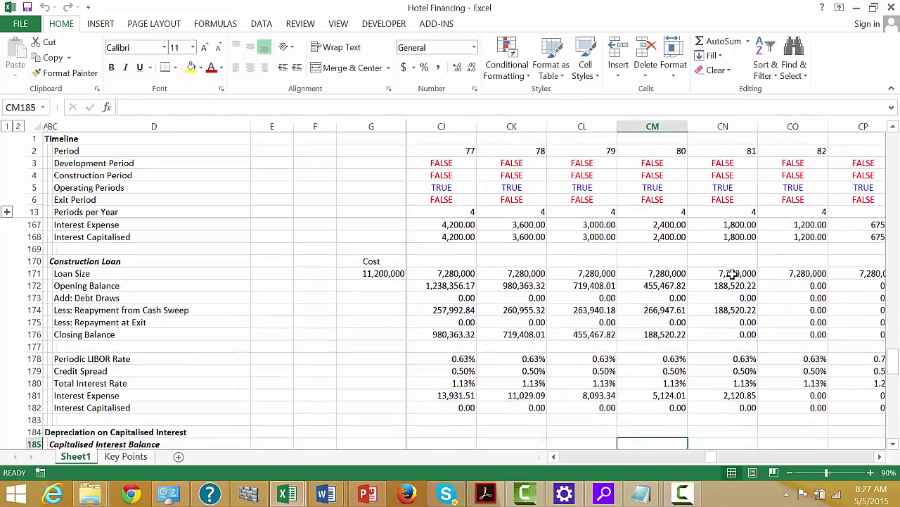
key("Left")
Check the capitalised interest, Profit and Loss and cash flow rows around period 79, down to Net Cash Flows
key("Down")
key("Down")
key("Down")
key("Down")
key("Down")
key("Down")
key("Down")
key("Down")
key("Down")
key("Down")
key("Down")
key("Down")
key("Down")
key("Down")
key("Down")
key("Down")
key("Down")
key("Down")
key("Down")
key("Down")
key("Down")
key("Down")
key("Down")
key("Down")
key("Down")
key("Down")
key("Down")
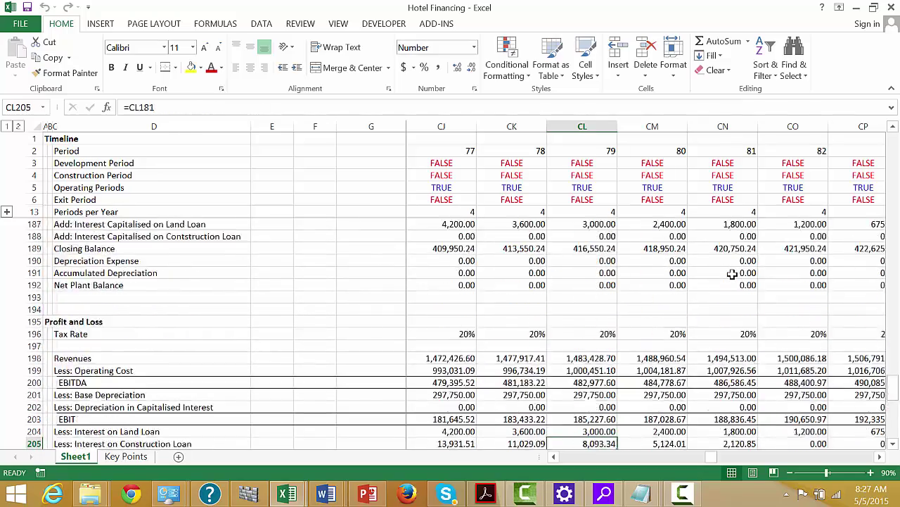
key("Up")
key("Up")
key("Up")
key("Up")
key("Up")
key("Up")
key("Up")
key("Up")
key("Up")
key("Up")
key("Up")
key("Up")
key("Up")
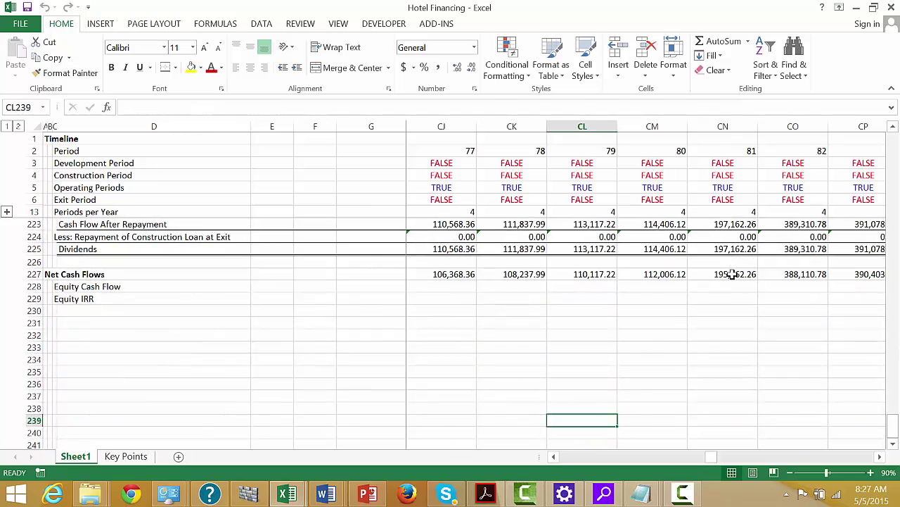
Review the Net Cash Flows row (227) from period 79 back to the first period
key("Left")
key("Left")
key("Left")
key("Left")
key("Left")
key("Left")
key("Left")
key("Left")
key("Left")
key("Left")
key("Left")
key("Left")
key("Left")
key("Left")
key("Left")
key("Left")
key("Left")
key("Left")
key("Left")
key("Left")
key("Left")
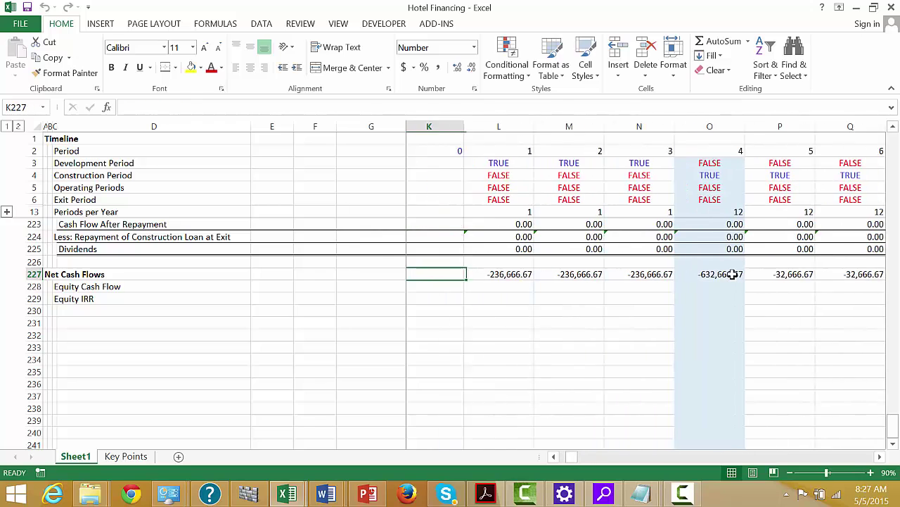
Look over the Equity Cash Flow and Equity IRR rows (228–229) beneath Net Cash Flows
key("Down")
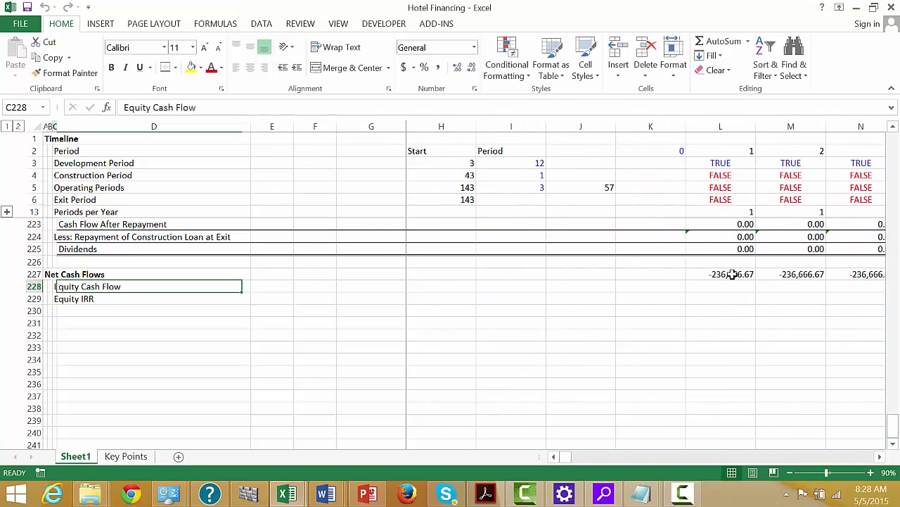
key("Left")
key("Right")
key("Down")
key("Right")
key("Right")
key("Right")
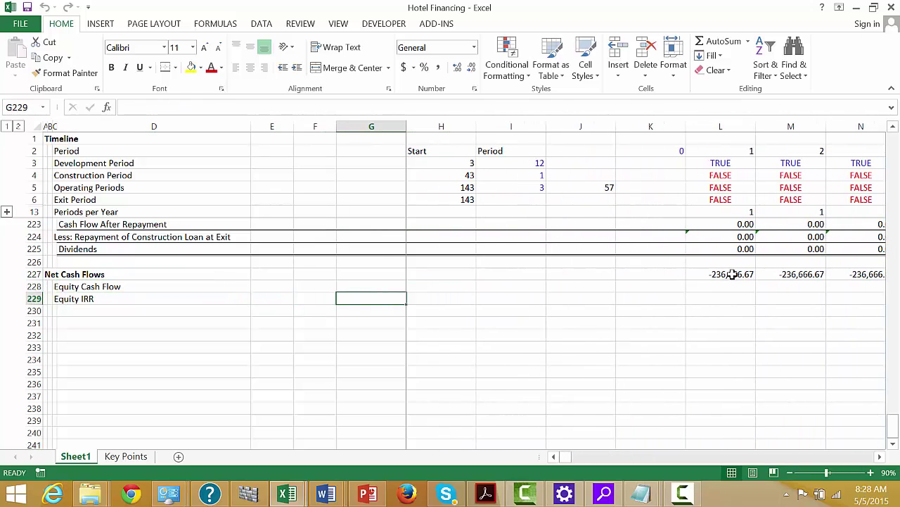
key("Right")
key("Left")
key("Left")
key("Left")
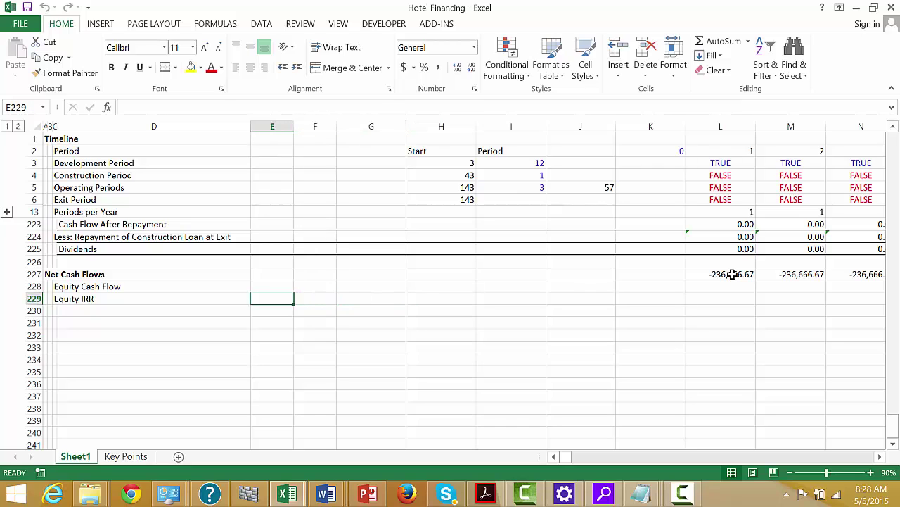
Go back up from the Equity IRR row to examine the Sources of Funds and Land Loan sections
key("Up")
key("Up")
key("Up")
key("Up")
key("Up")
key("Up")
key("Up")
key("Up")
key("Up")
key("Up")
key("Up")
key("Up")
key("Up")
key("Up")
key("Up")
key("Up")
key("Up")
key("Up")
key("Up")
key("Up")
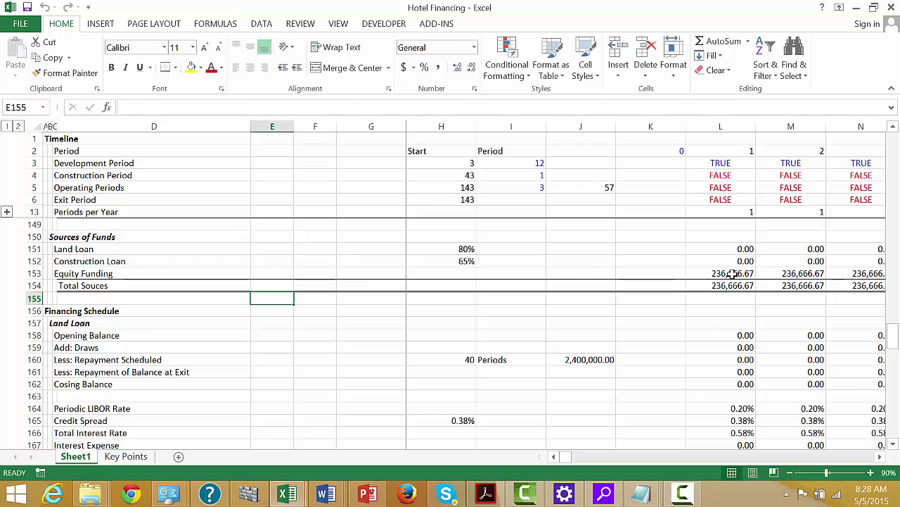
Look over the rows around Sources of Funds and the Financing Schedule, then return to the Equity IRR row's cell E229
key("Up")
key("Up")
key("Up")
key("Up")
key("Up")
key("Up")
key("Up")
key("Up")
key("Up")
key("Up")
key("Up")
key("Up")
key("Up")
key("Up")
key("Up")
key("Up")
key("Up")
key("Up")
key("Down")
key("Down")
key("Down")
key("Down")
key("Down")
key("Down")
key("Down")
key("Down")
key("Down")
key("Down")
key("Down")
key("Down")
key("Down")
key("Down")
key("Down")
key("Down")
key("Down")
key("Down")
key("Down")
key("Down")
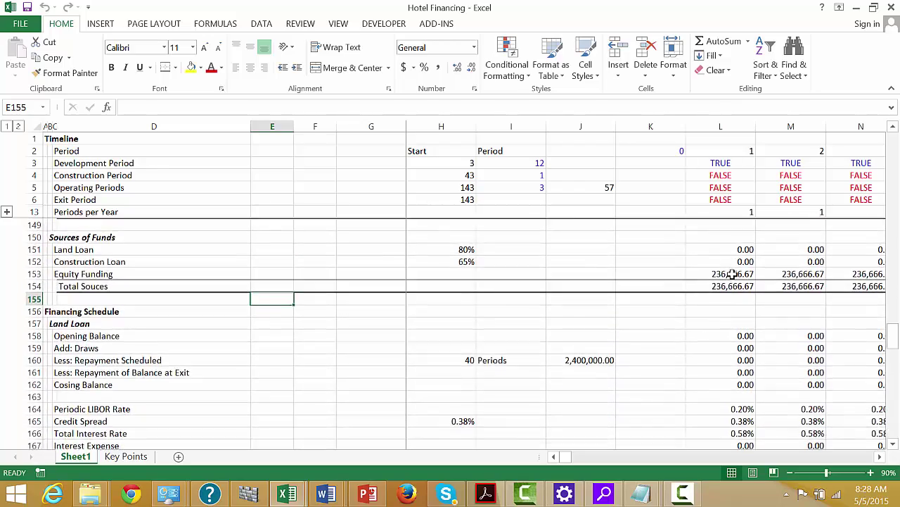
key("Down")
key("Down")
key("Down")
key("Down")
key("Down")
key("Down")
key("Down")
key("Down")
key("Down")
key("Down")
key("Down")
key("Down")
key("Down")
key("Down")
key("Down")
key("Down")
key("Down")
key("Down")
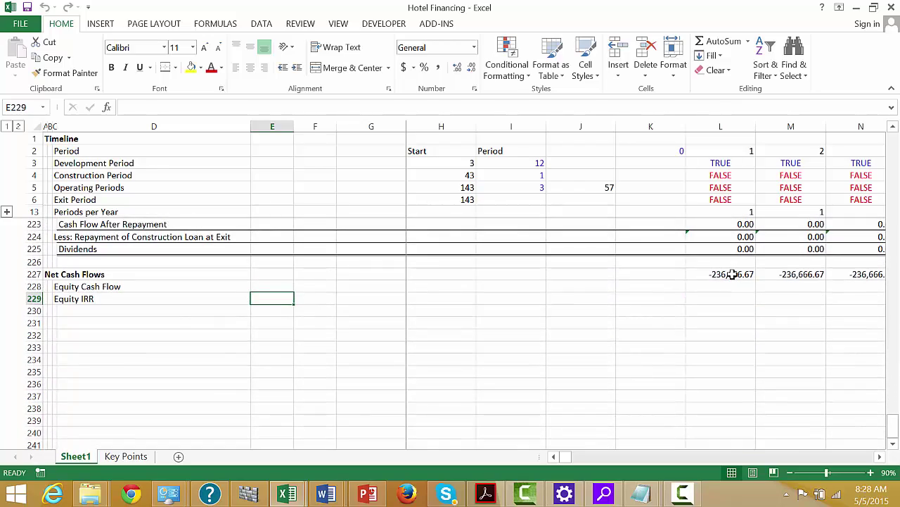
type("=xir")
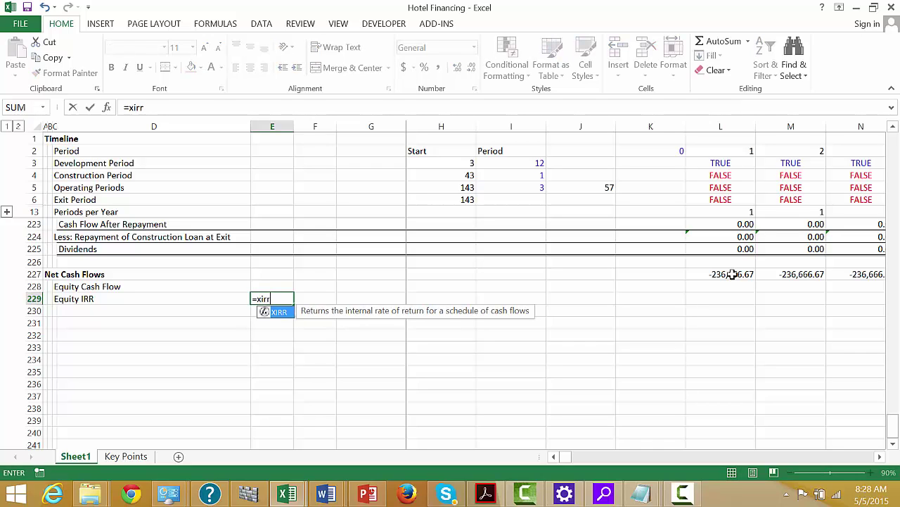
type("r")
key("Tab")
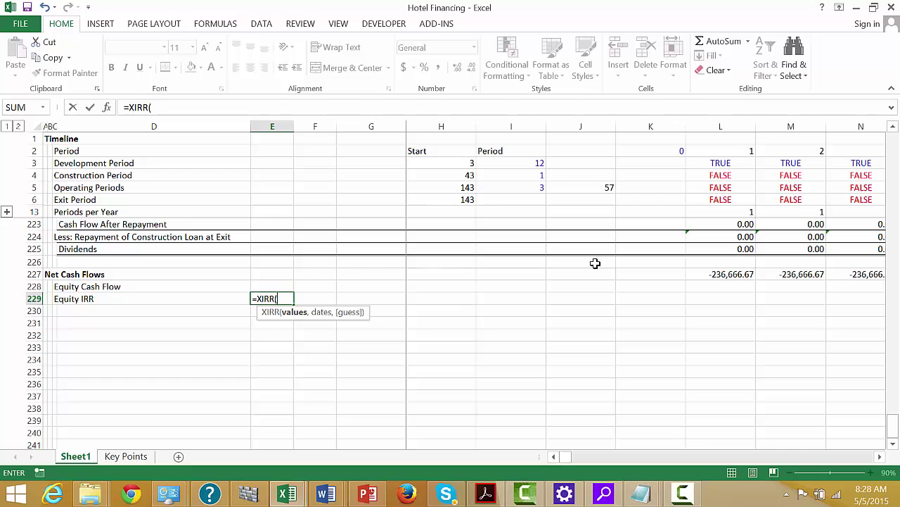
left_click(746, 273)
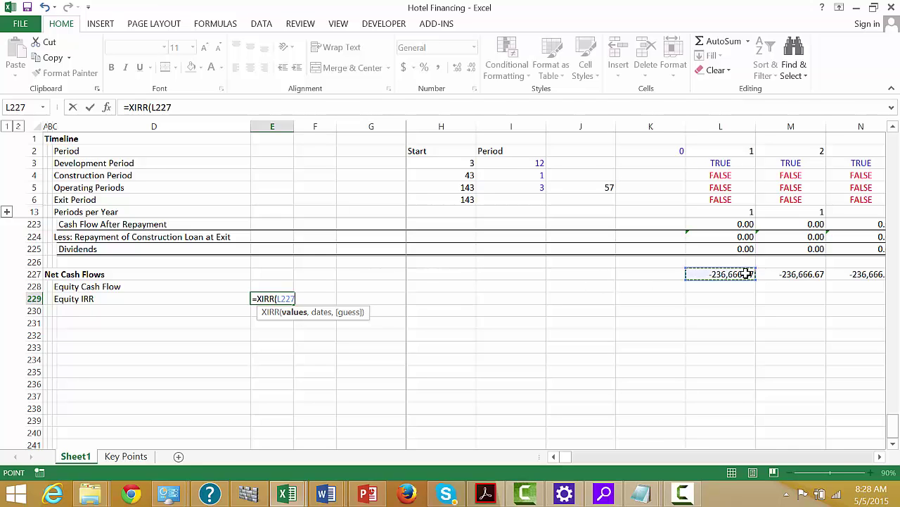
key("ctrl+shift+Right")
type(",")
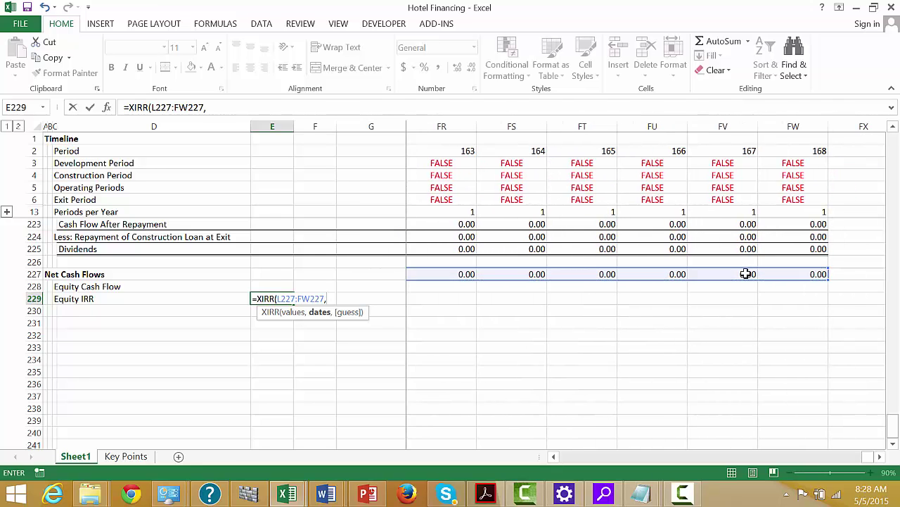
key("Left")
key("Right")
key("Right")
key("Right")
key("Right")
key("Right")
key("Up")
key("Up")
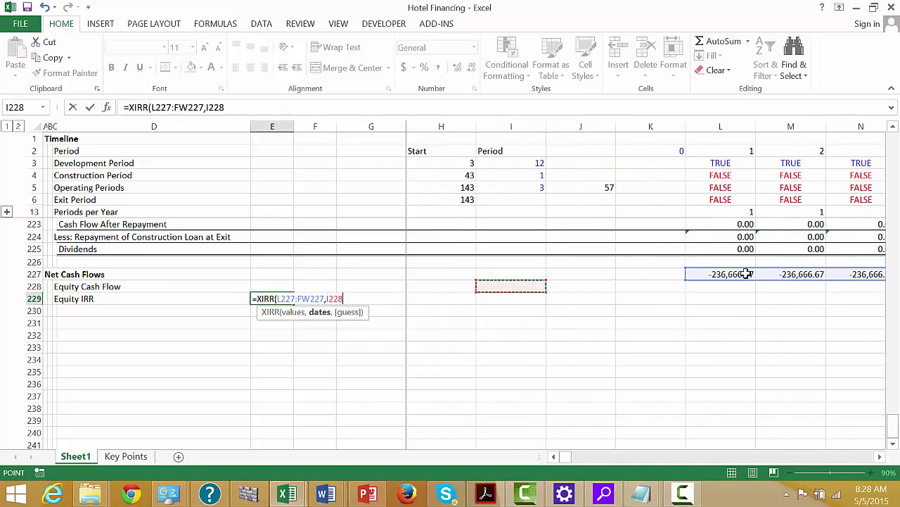
key("Right")
key("Right")
key("Right")
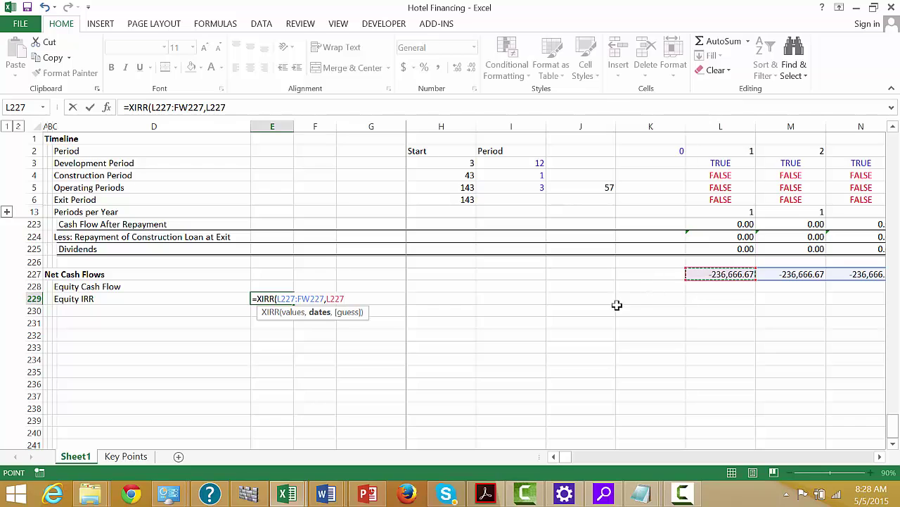
key("Escape")
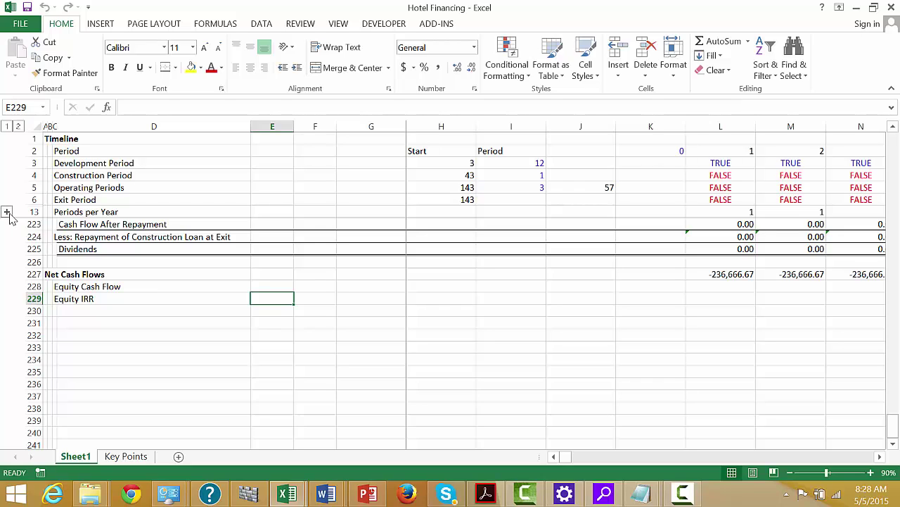
Expand the grouped Timeline rows 7 to 12, which include End Date of Period
left_click(234, 360)
key("Left")
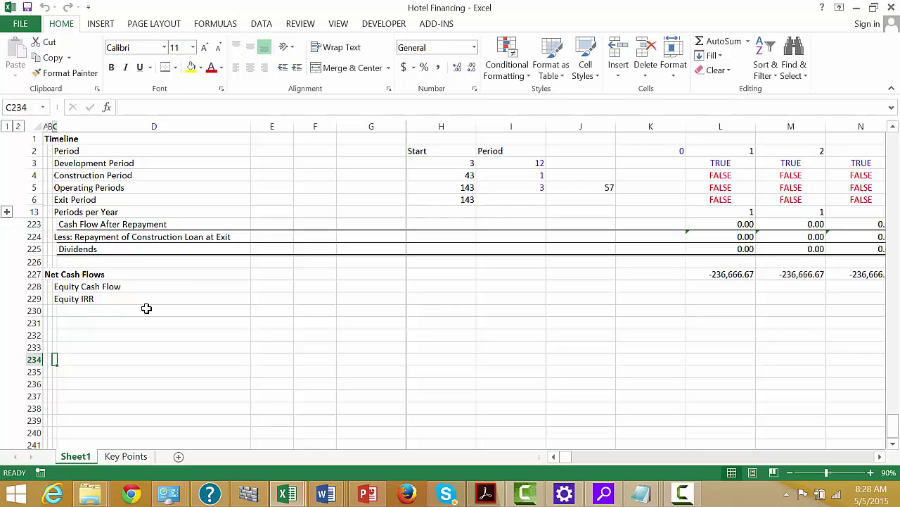
key("Right")
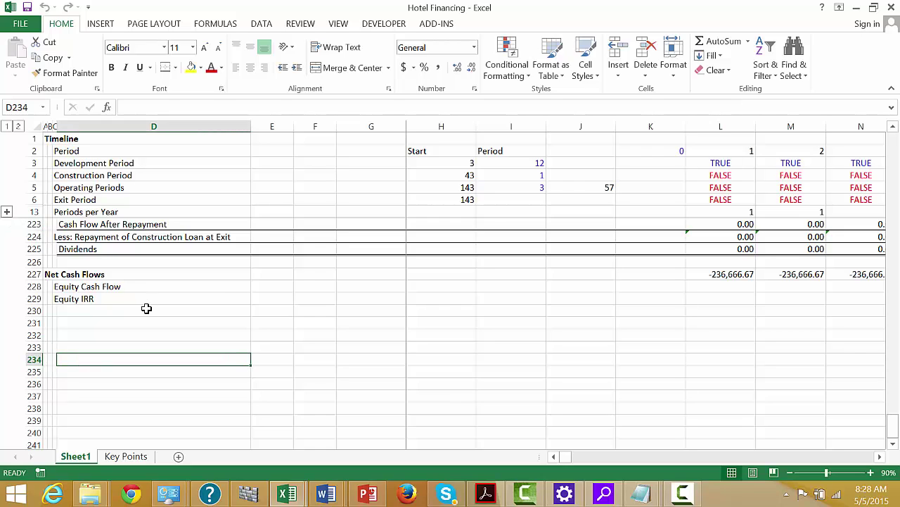
left_click(18, 128)
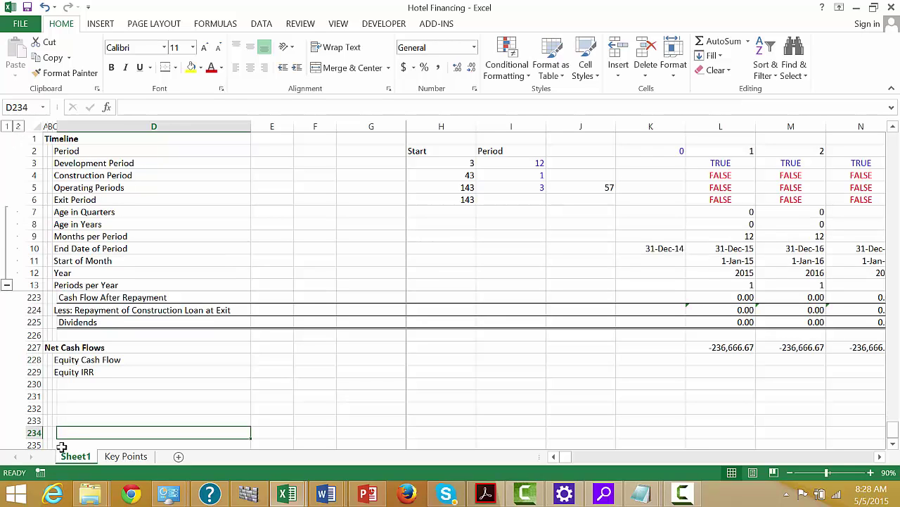
Begin an XIRR formula in cell E229 for Equity IRR, using Net Cash Flows L227:FW227 as the values
key("Up")
key("Up")
key("Up")
key("Up")
key("Up")
key("Right")
key("Right")
key("Right")
key("Right")
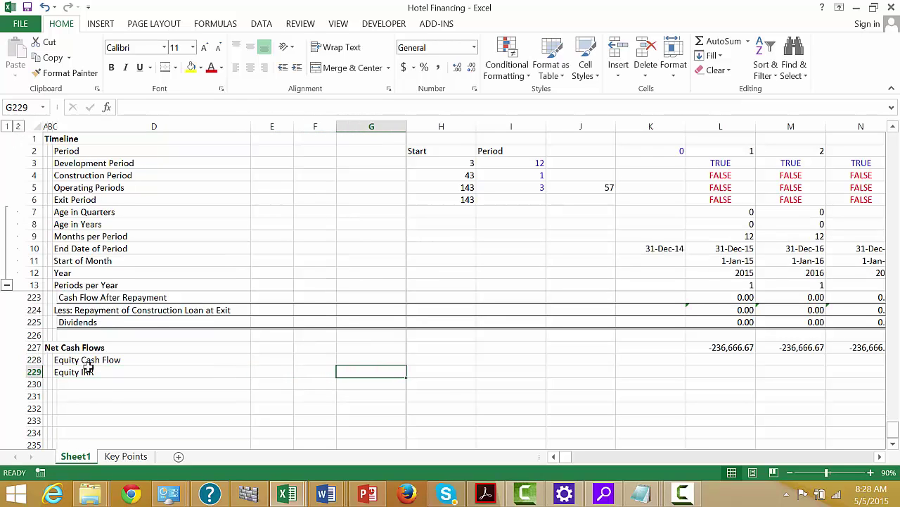
key("Left")
key("Left")
key("Left")
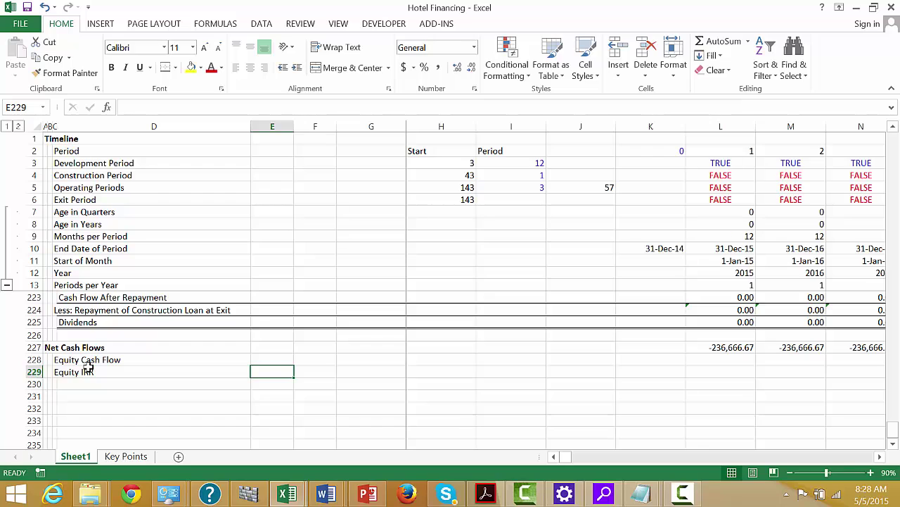
type("=xirr")
key("Tab")
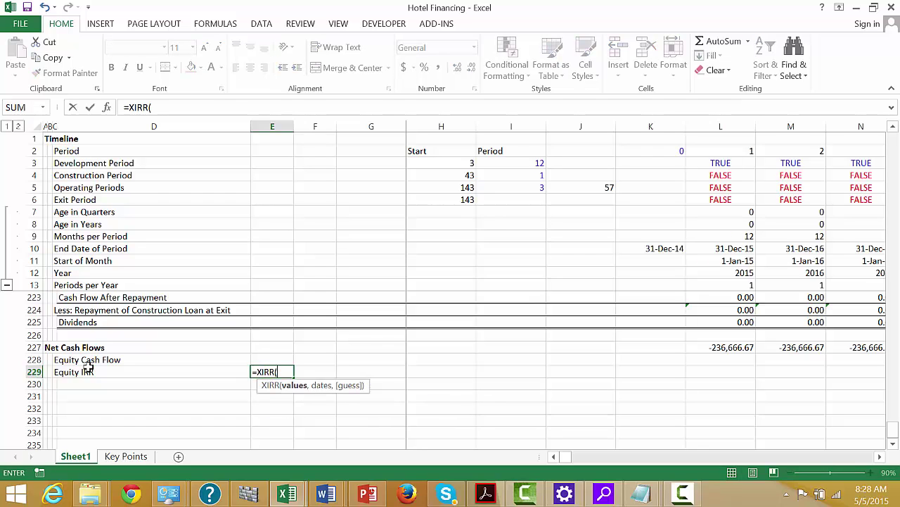
key("Right")
key("Right")
key("Right")
key("Right")
key("Right")
key("Right")
key("Right")
key("Up")
key("Up")
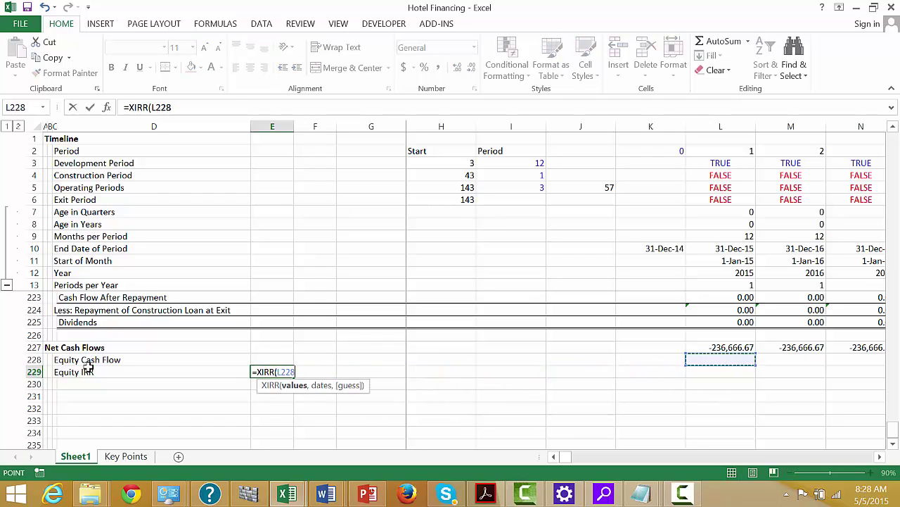
key("ctrl+shift+Right")
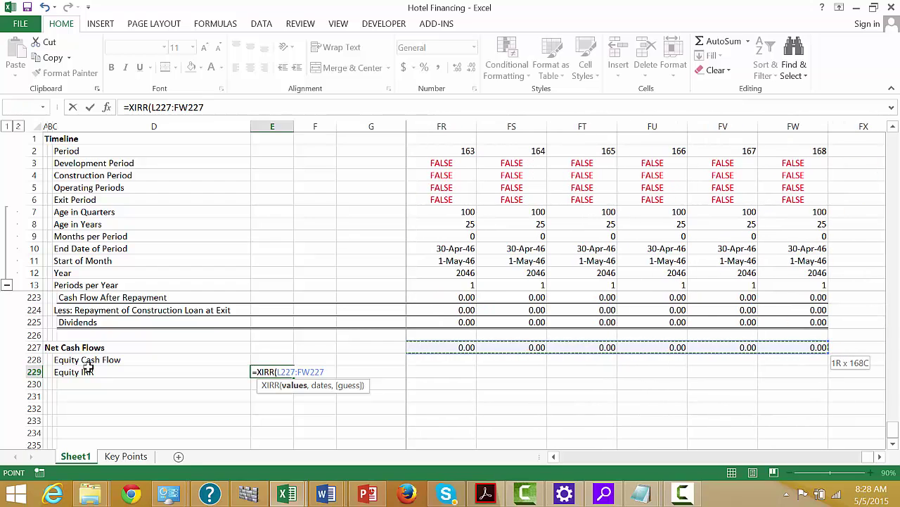
Complete the Equity IRR formula with the End Date of Period range L10:FW10 as the dates, giving =XIRR(L227:FW227,L10:FW10)
type(",")
key("Left")
key("Right")
key("Right")
key("Right")
key("Right")
key("Right")
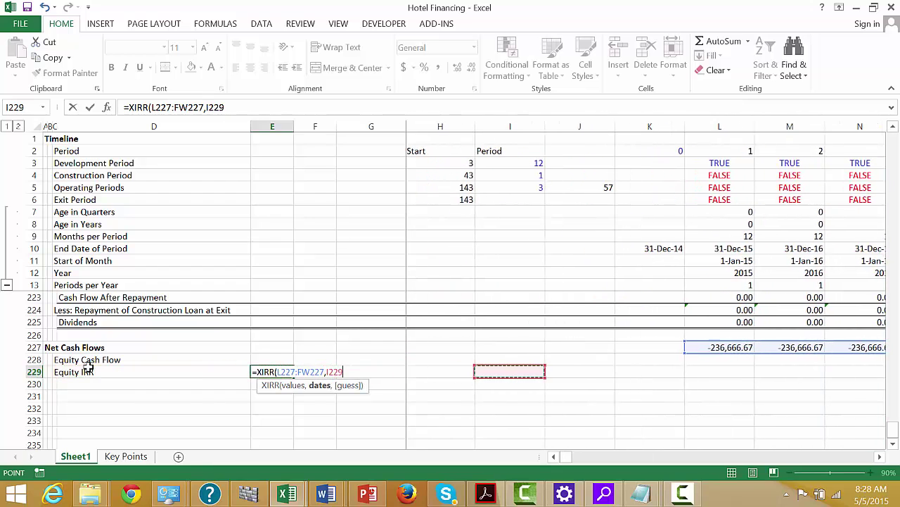
key("Up")
key("Up")
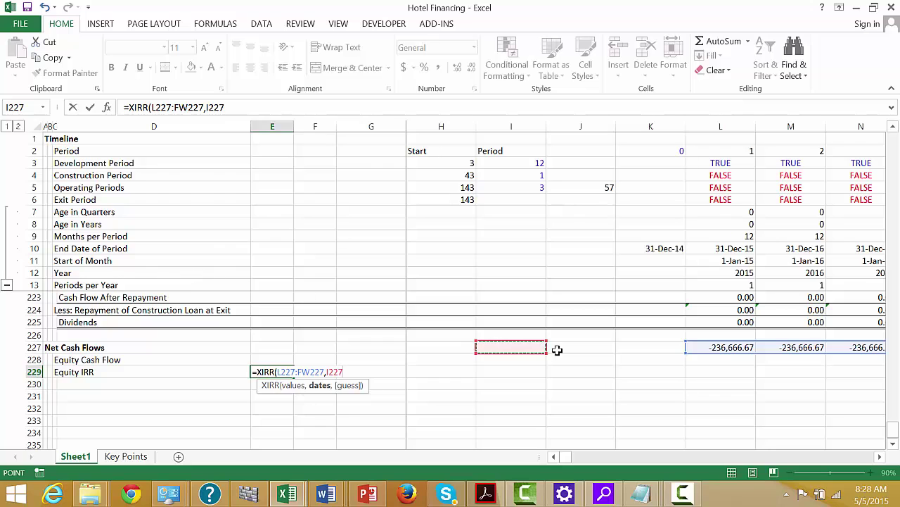
left_click(730, 248)
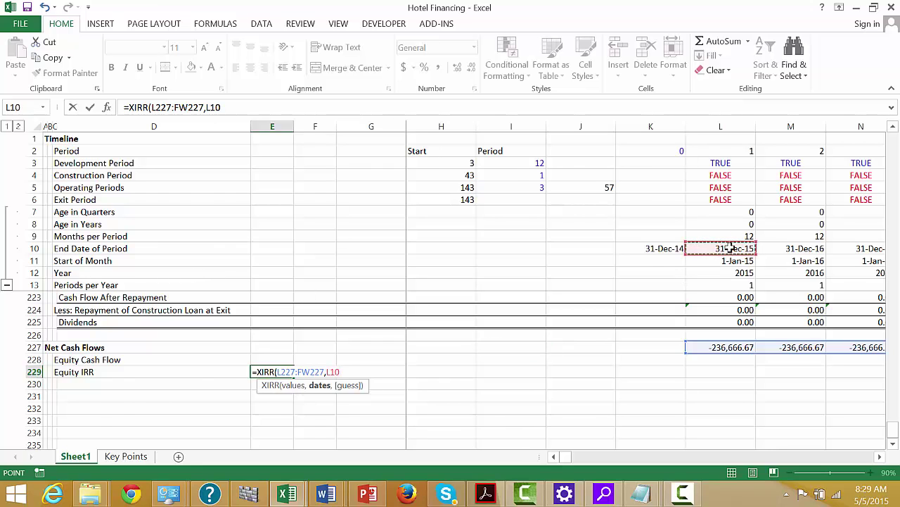
key("ctrl+shift+Right")
type(")")
key("Return")
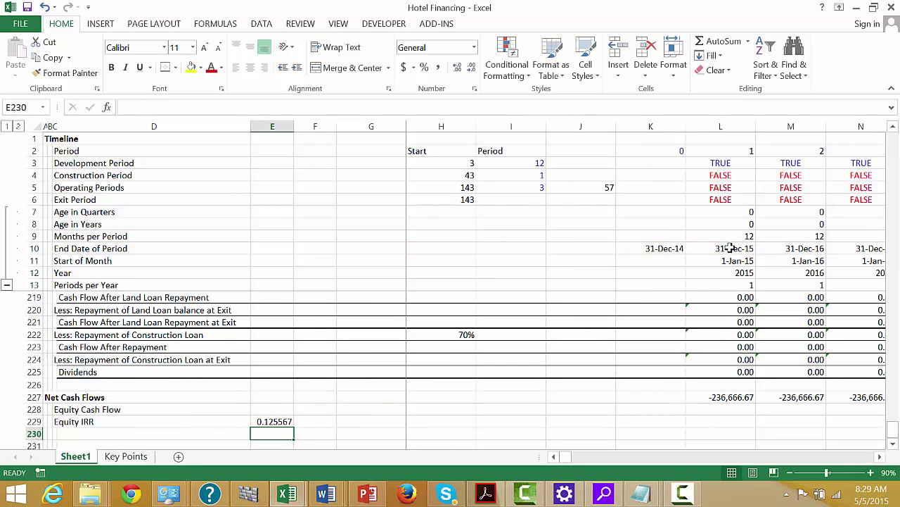
Format the Equity IRR result in cell E229 as a percentage
key("Up")
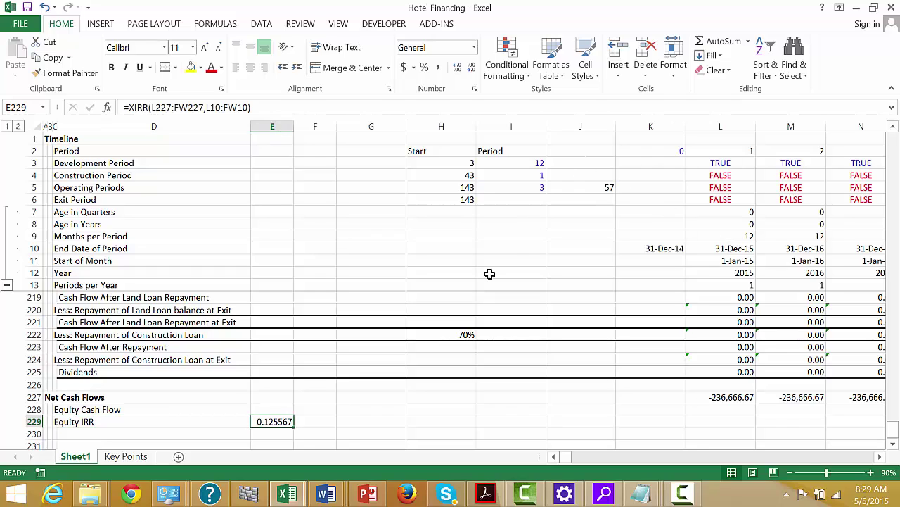
key("ctrl+shift+5")
key("Left")
key("Left")
key("Left")
key("Left")
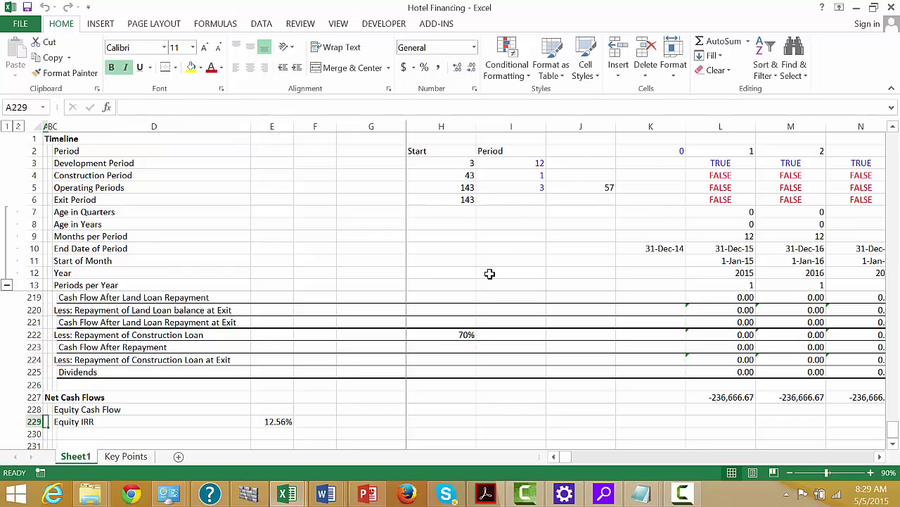
key("Right")
key("Right")
key("Right")
key("Right")
key("Right")
key("Right")
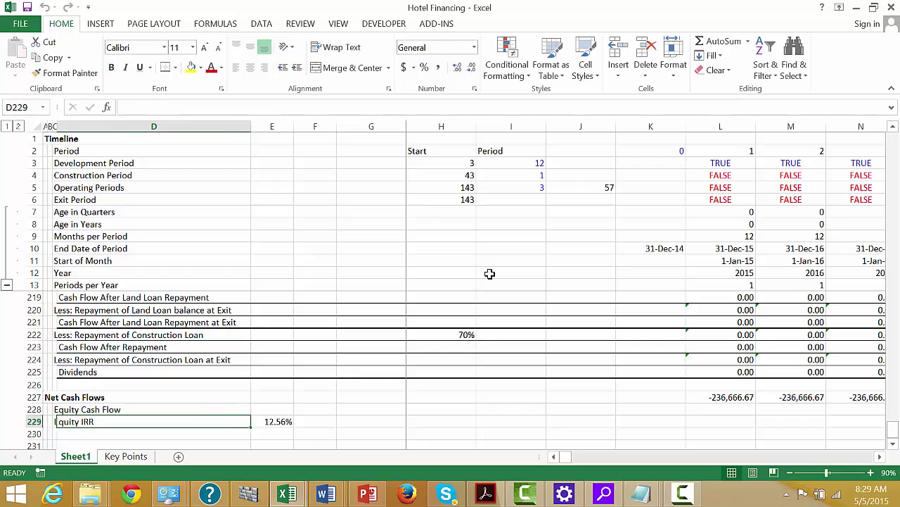
key("Left")
key("Left")
key("Left")
key("Left")
key("Left")
key("Left")
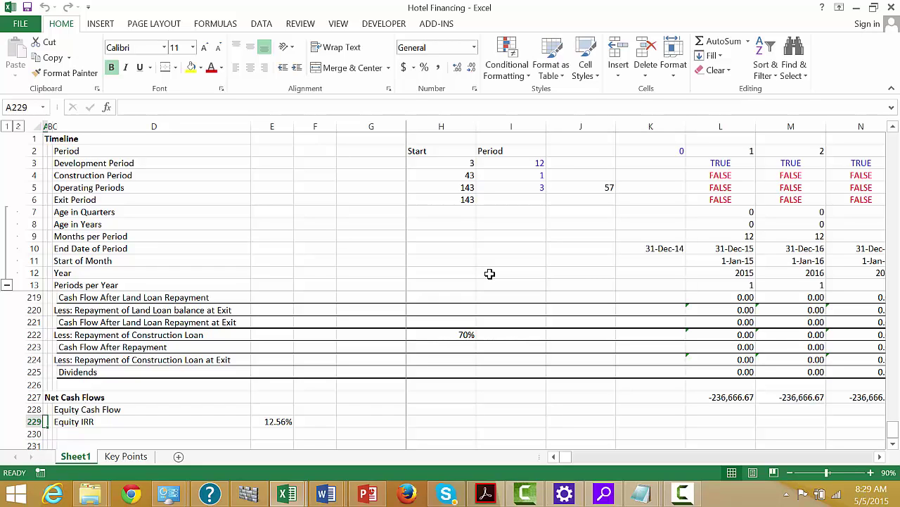
Save a copy of the workbook as Hotel Summary in the Exercises folder, as an Excel Macro-Enabled Workbook
key("F12")
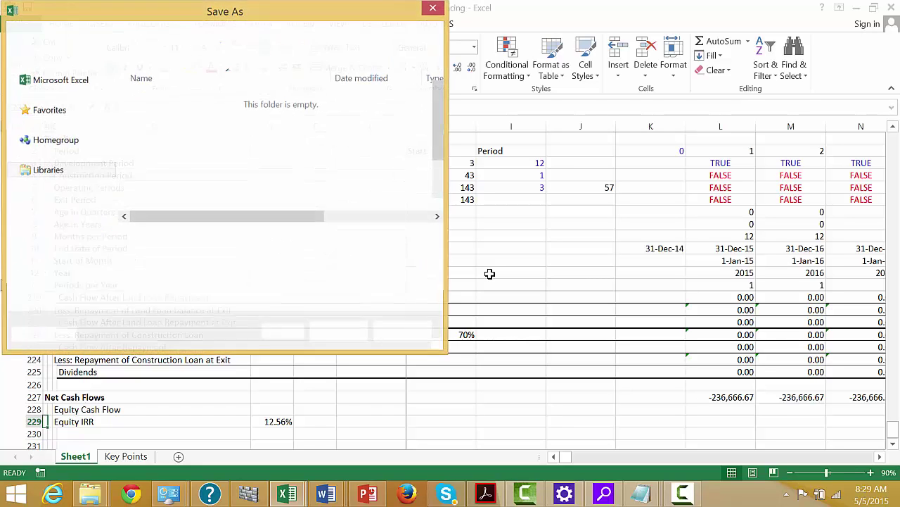
type("Hote")
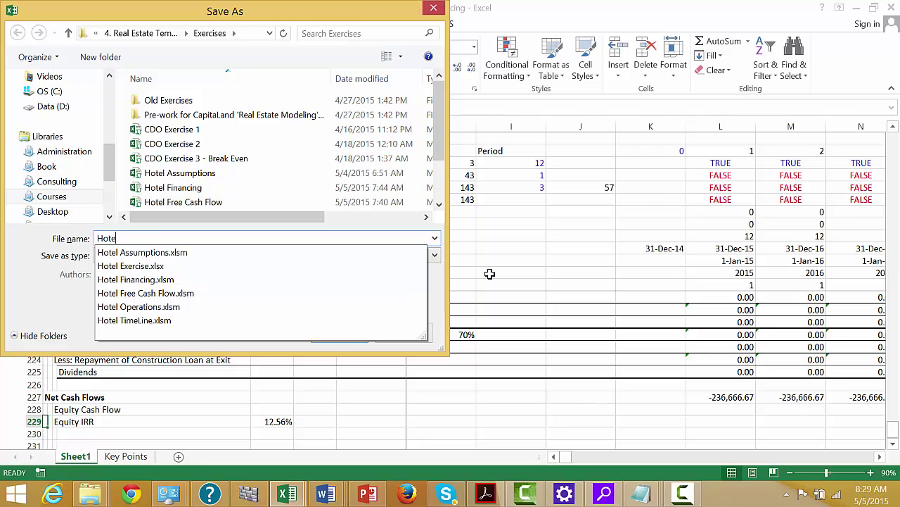
type("l Summary")
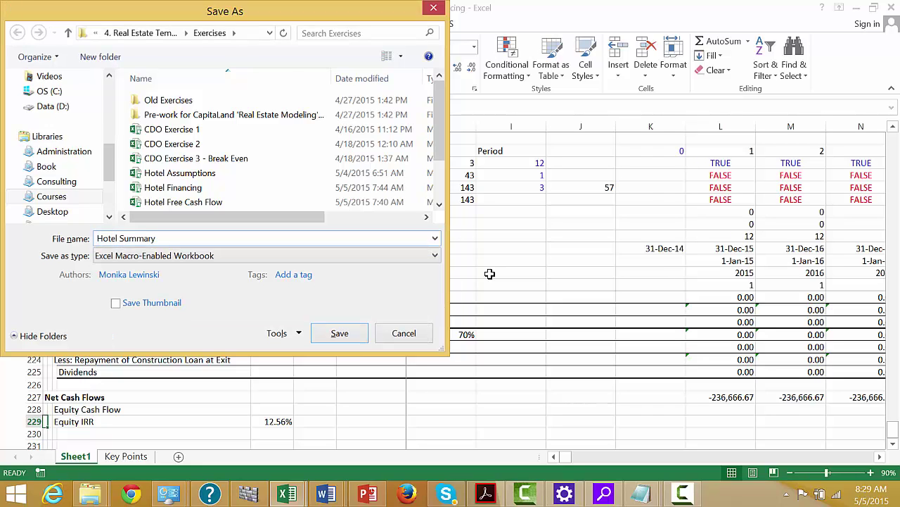
key("Return")
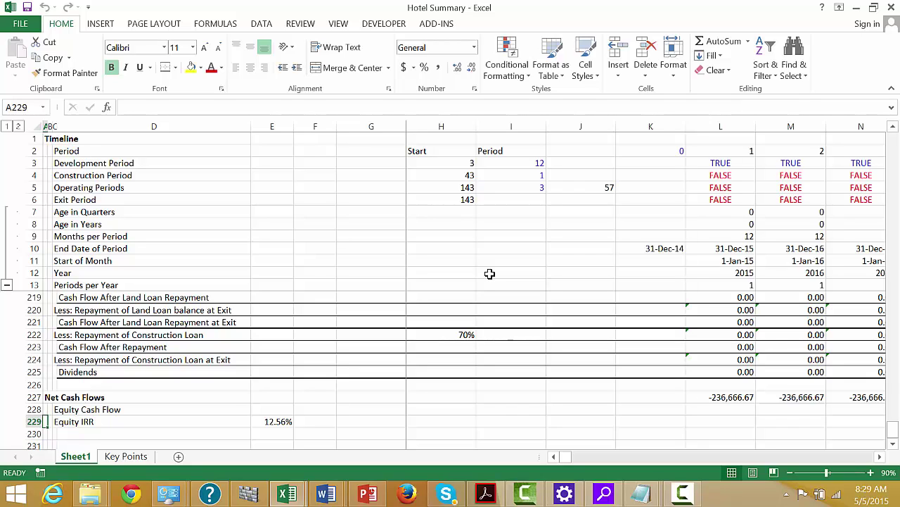
Review the model upward from Equity IRR through the cash flow and income rows to the Land Cost row and Sources of Funds
key("Up")
key("Up")
key("Up")
key("Up")
key("Up")
key("Up")
key("Up")
key("Up")
key("Up")
key("Up")
key("Up")
key("Up")
key("Up")
key("Up")
key("Up")
key("Up")
key("Up")
key("Up")
key("Up")
key("Up")
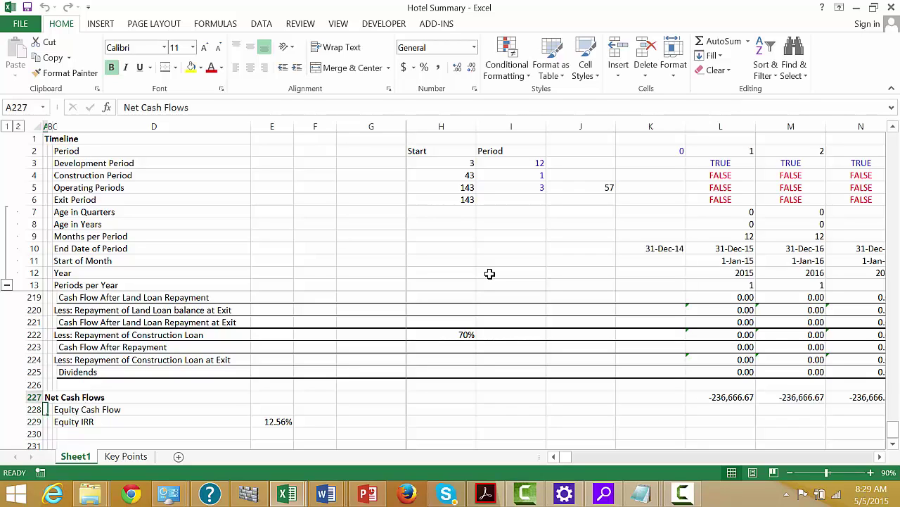
key("Up")
key("Up")
key("Up")
key("Up")
key("Up")
key("Up")
key("Up")
key("Up")
key("Up")
key("Up")
key("Up")
key("Up")
key("Up")
key("Up")
key("Up")
key("Up")
key("Up")
key("Up")
key("Up")
key("Up")
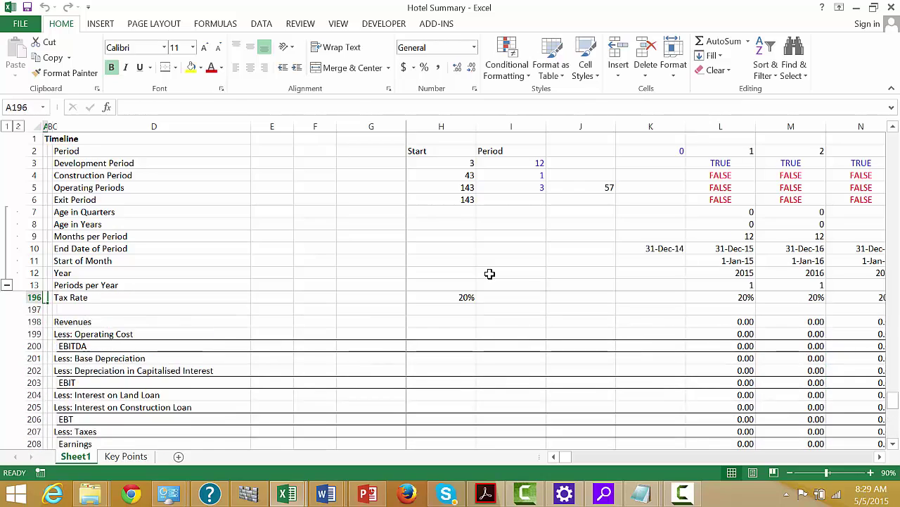
key("Up")
key("Up")
key("Up")
key("Up")
key("Up")
key("Up")
key("Up")
key("Up")
key("Up")
key("Up")
key("Up")
key("Up")
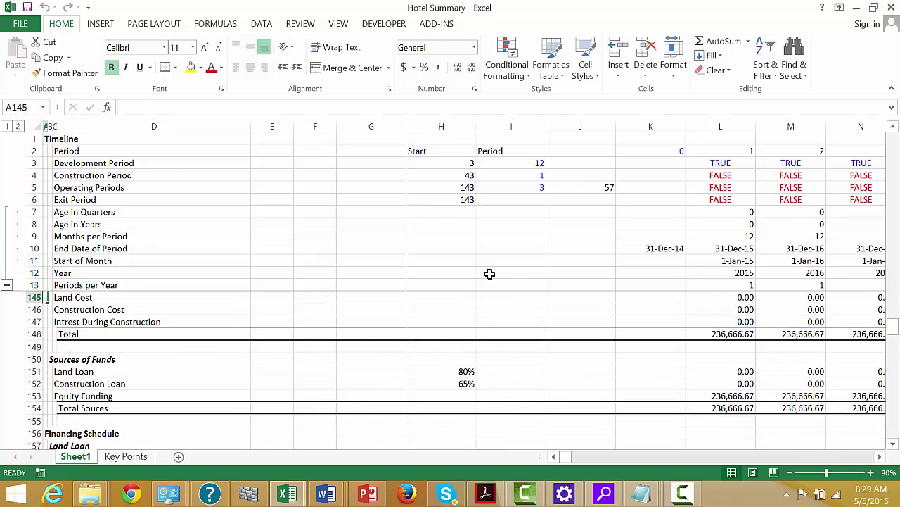
Review the model downward from Sources of Funds through the Financing Schedule and loan repayments to Net Cash Flows and Equity IRR
key("Down")
key("Down")
key("Down")
key("Down")
key("Down")
key("Down")
key("Down")
key("Down")
key("Down")
key("Down")
key("Down")
key("Down")
key("Down")
key("Down")
key("Down")
key("Down")
key("Down")
key("Down")
key("Down")
key("Down")
key("Down")
key("Down")
key("Down")
key("Down")
key("Down")
key("Down")
key("Down")
key("Down")
key("Down")
key("Down")
key("Down")
key("Down")
key("Down")
key("Down")
key("Down")
key("Down")
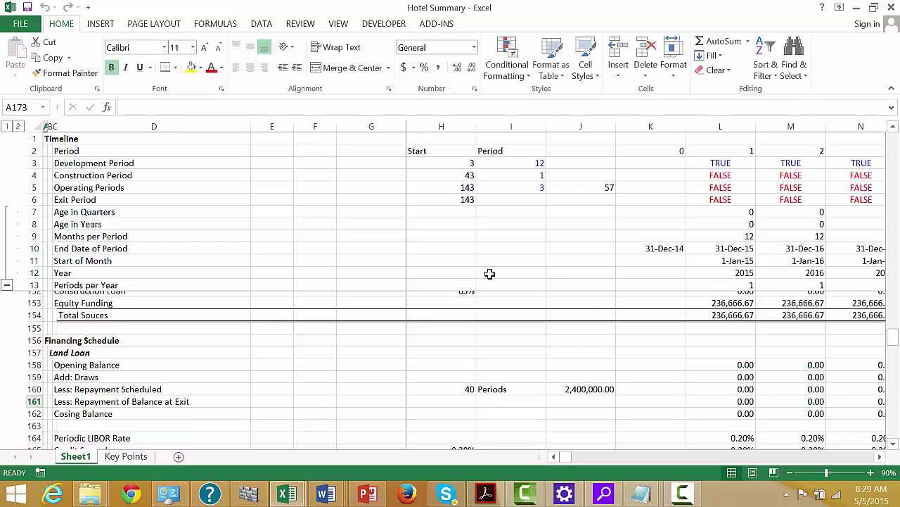
key("Down")
key("Down")
key("Down")
key("Down")
key("Down")
key("Down")
key("Down")
key("Down")
key("Down")
key("Down")
key("Down")
key("Down")
key("Down")
key("Down")
key("Down")
key("Down")
key("Down")
key("Down")
key("Down")
key("Down")
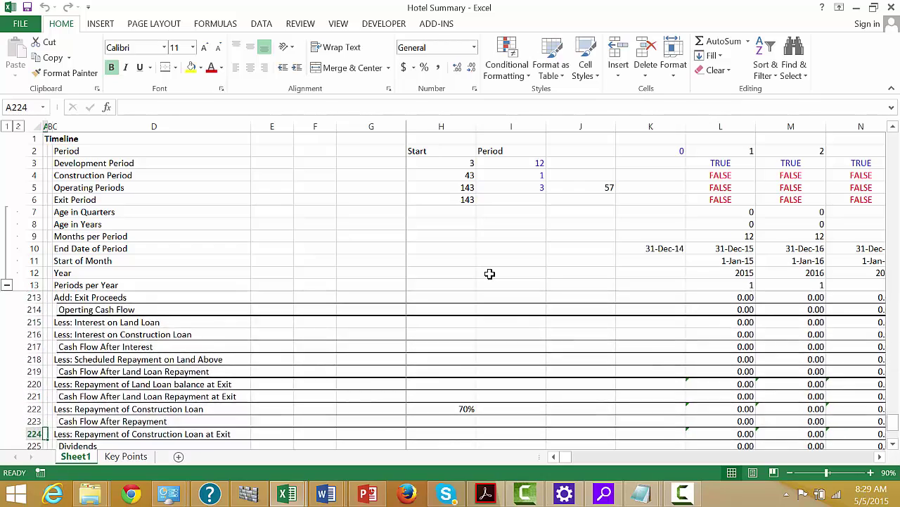
left_click(682, 493)
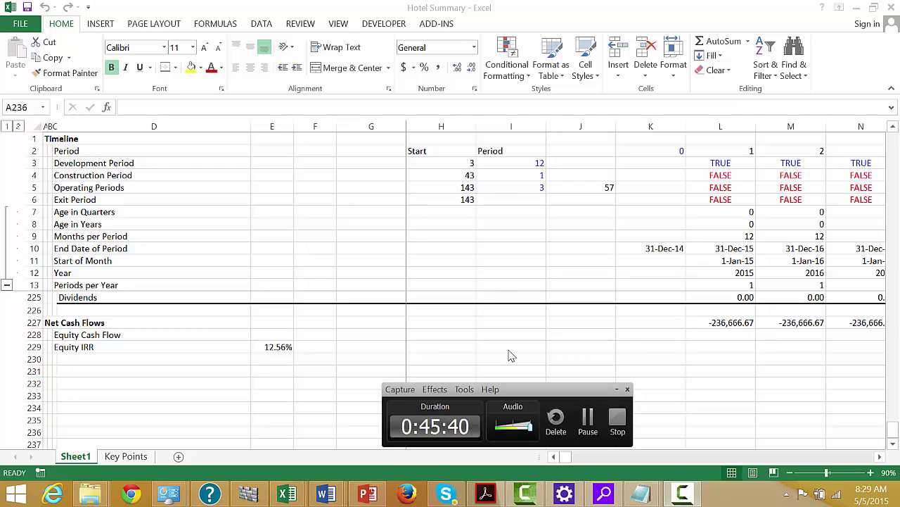